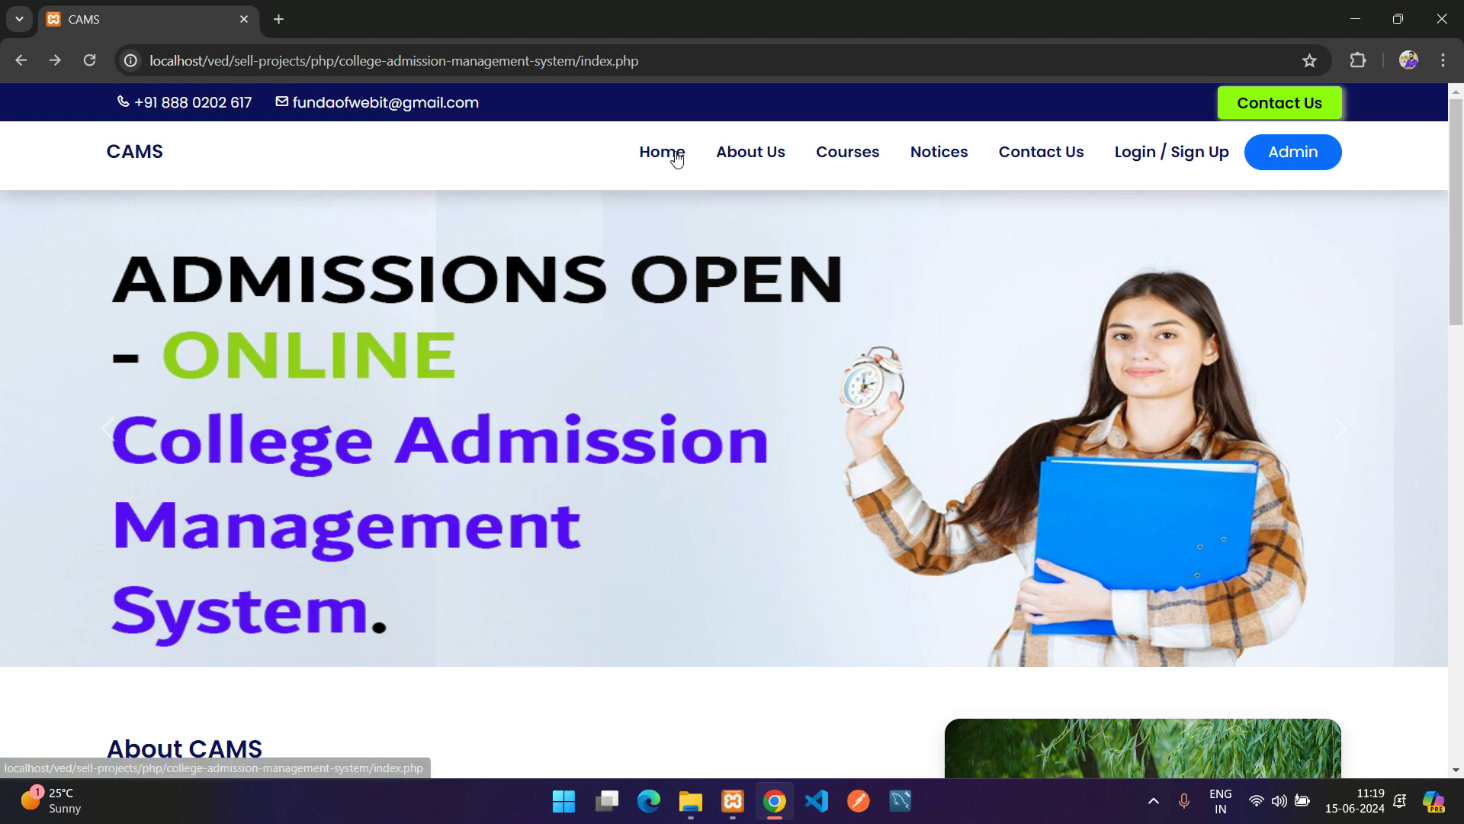
# Advance the home page hero banner two slides and read the About CAMS section
pyautogui.scroll(-1, 935, 370)
pyautogui.click(1370, 338)
pyautogui.click(1370, 338)
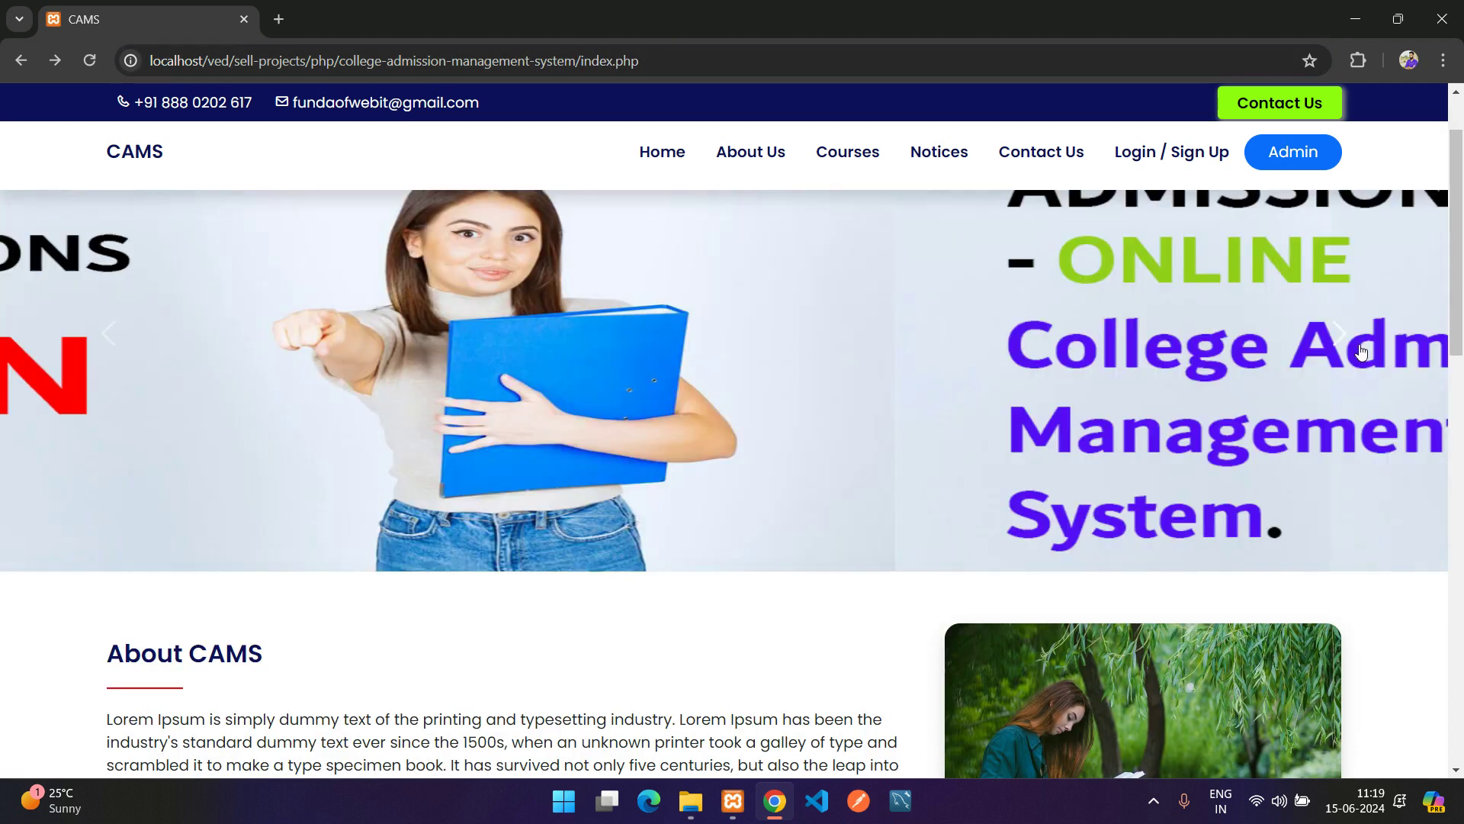
pyautogui.scroll(1, 1221, 381)
pyautogui.scroll(-1, 1142, 401)
pyautogui.scroll(-3, 1141, 401)
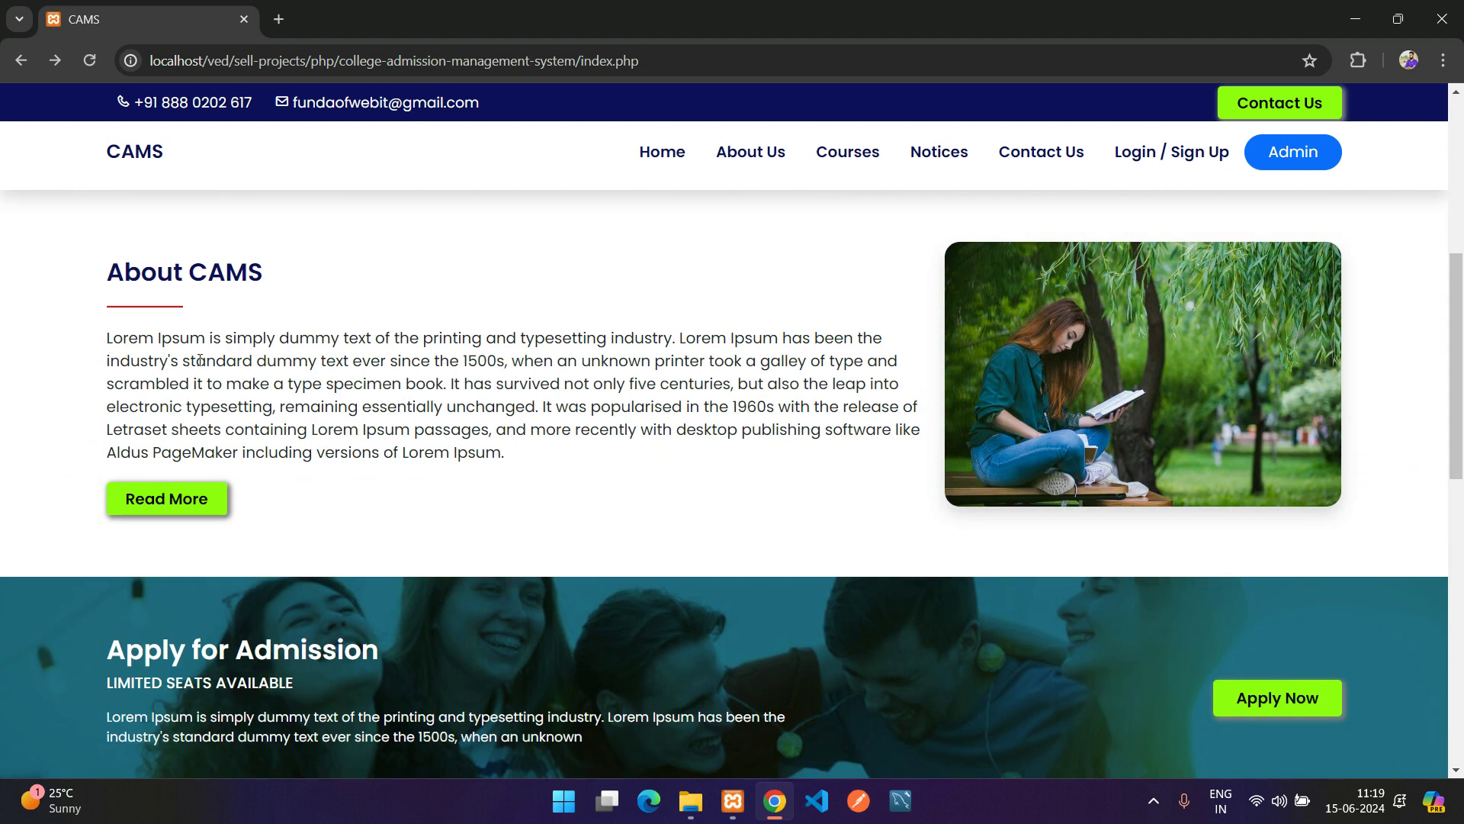
pyautogui.moveTo(101, 271); pyautogui.dragTo(870, 483)
pyautogui.click(870, 483)
# Scroll down the home page through the Apply for Admission and notice text
pyautogui.moveTo(1254, 393); pyautogui.dragTo(516, 468)
pyautogui.scroll(-3, 488, 488)
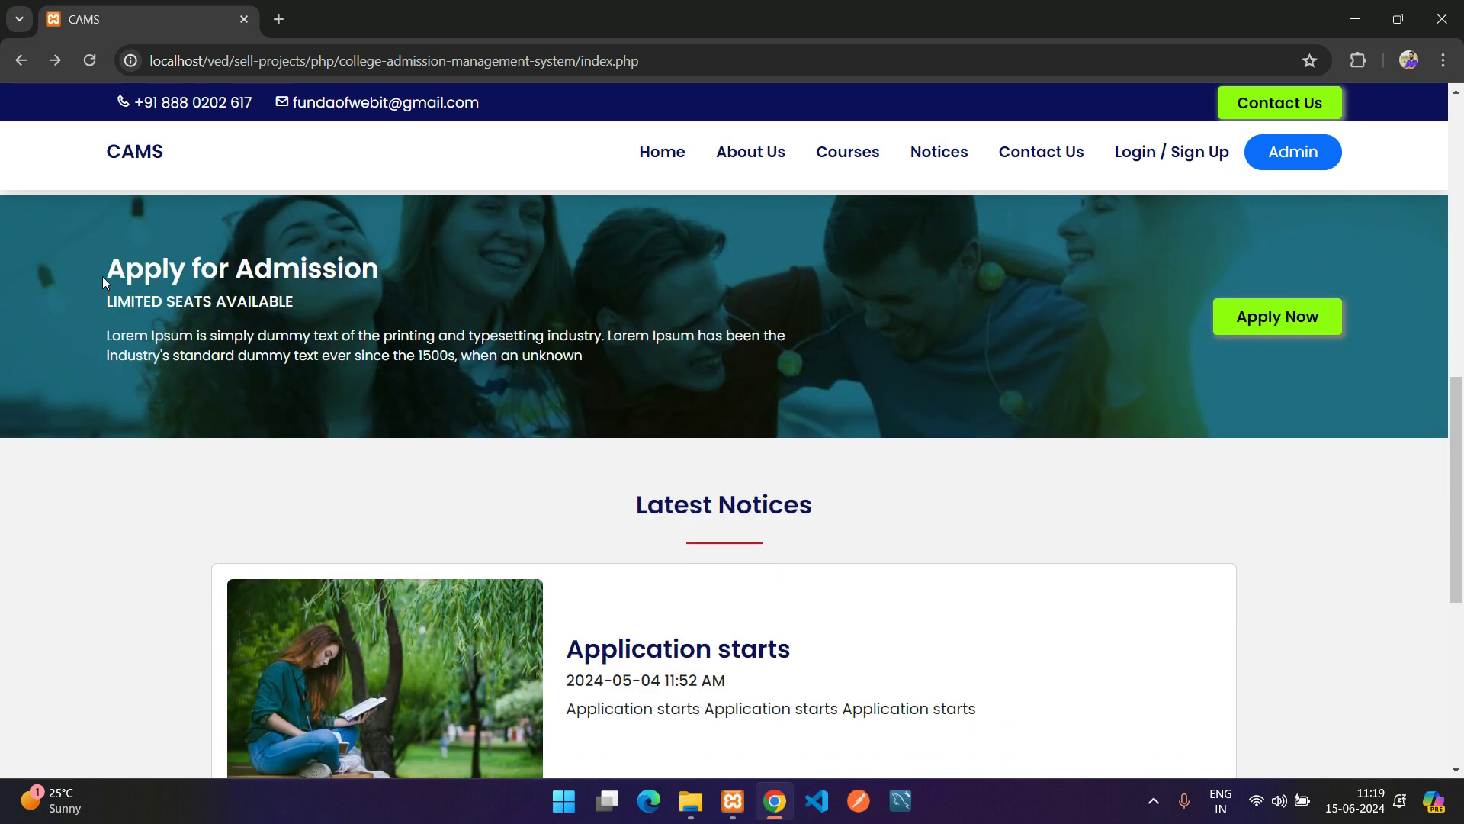
pyautogui.moveTo(103, 276); pyautogui.dragTo(966, 360)
pyautogui.click(966, 360)
pyautogui.scroll(-3, 1204, 348)
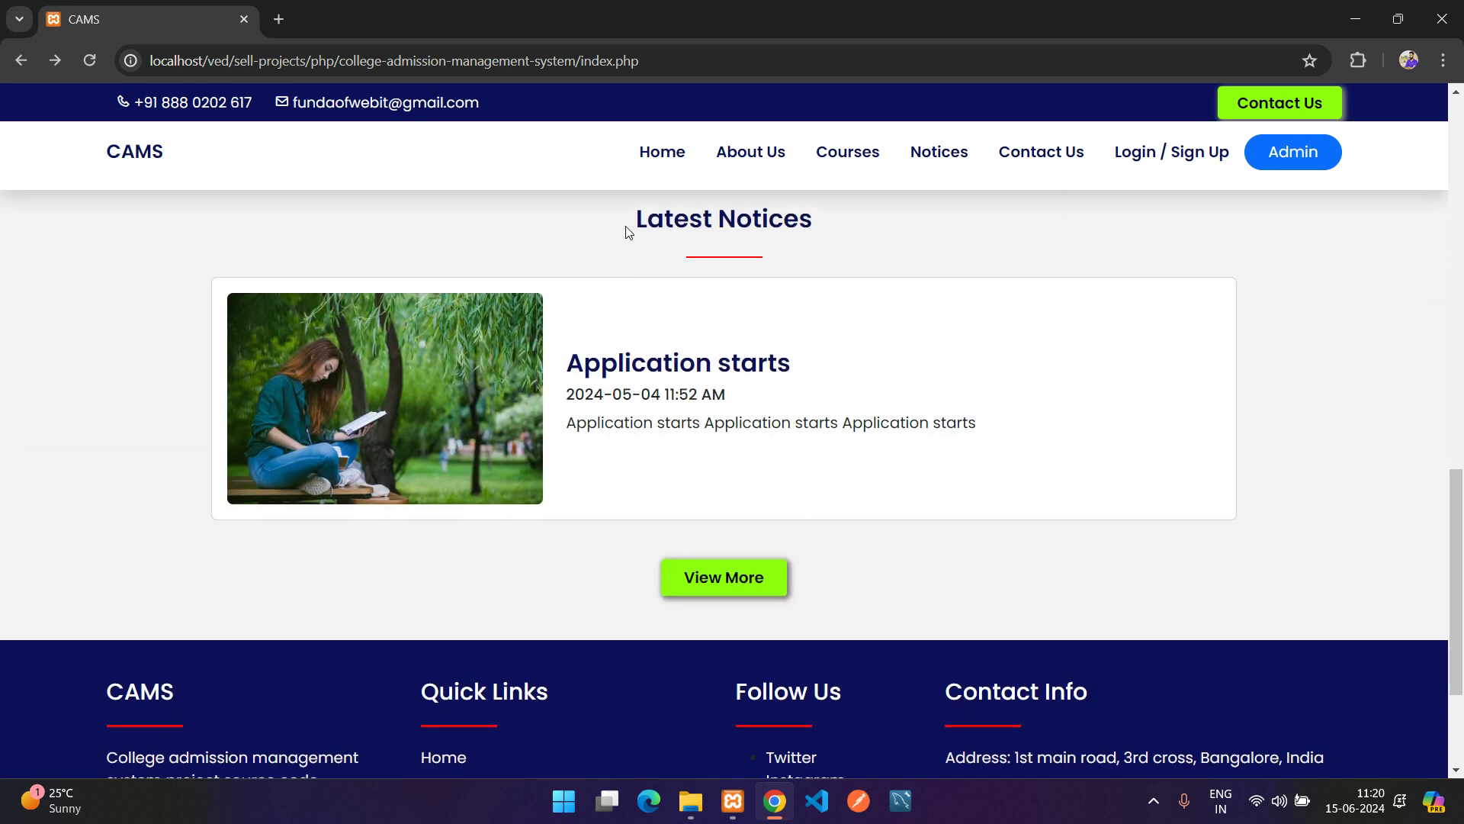
pyautogui.moveTo(627, 229); pyautogui.dragTo(944, 455)
pyautogui.click(944, 456)
pyautogui.scroll(-2, 788, 539)
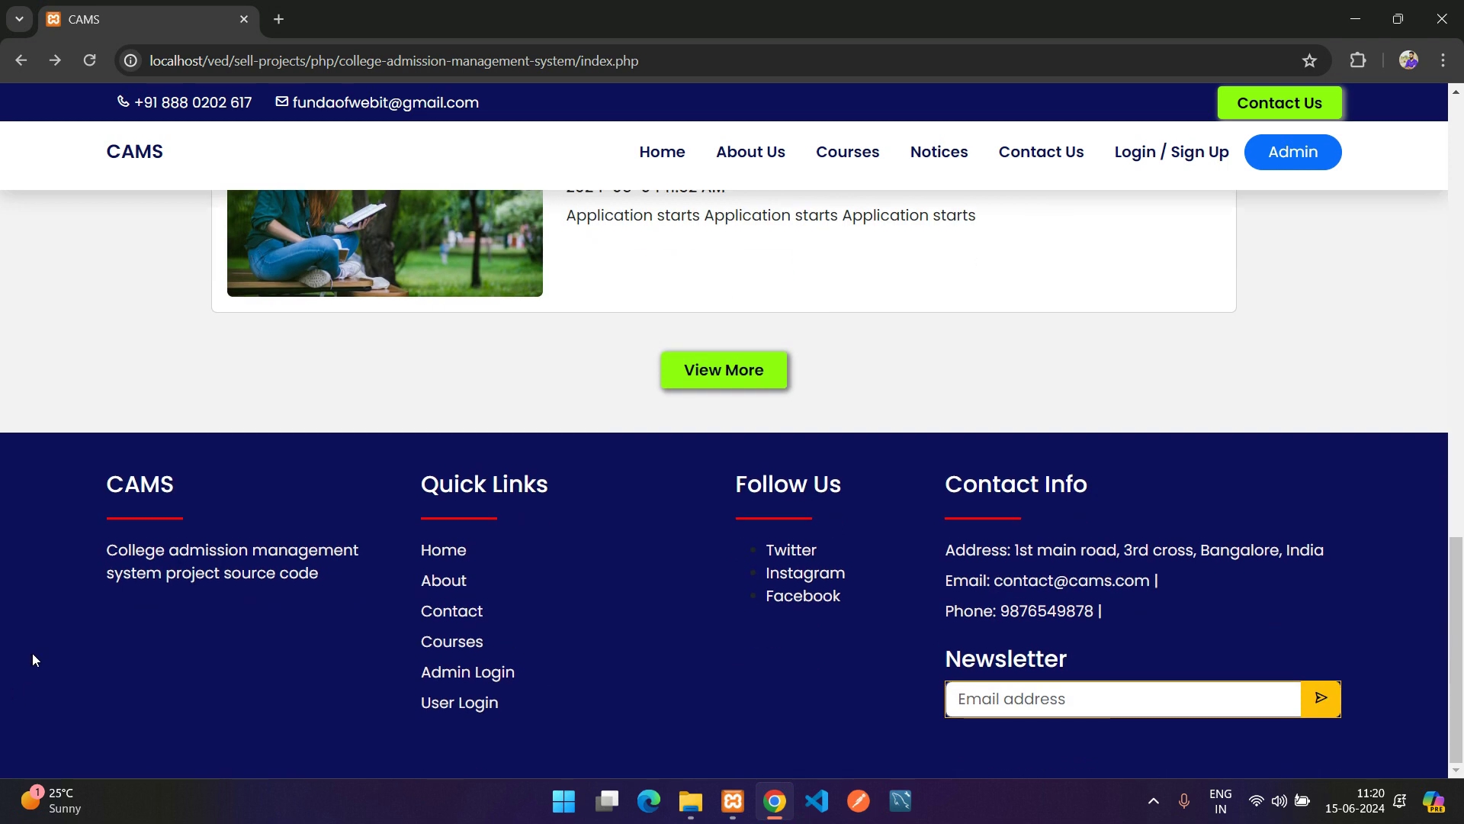
# Look over the footer's description, Follow Us links, contact details and Newsletter email field
pyautogui.moveTo(56, 501); pyautogui.dragTo(538, 733)
pyautogui.doubleClick(131, 558)
pyautogui.moveTo(180, 567); pyautogui.dragTo(252, 584)
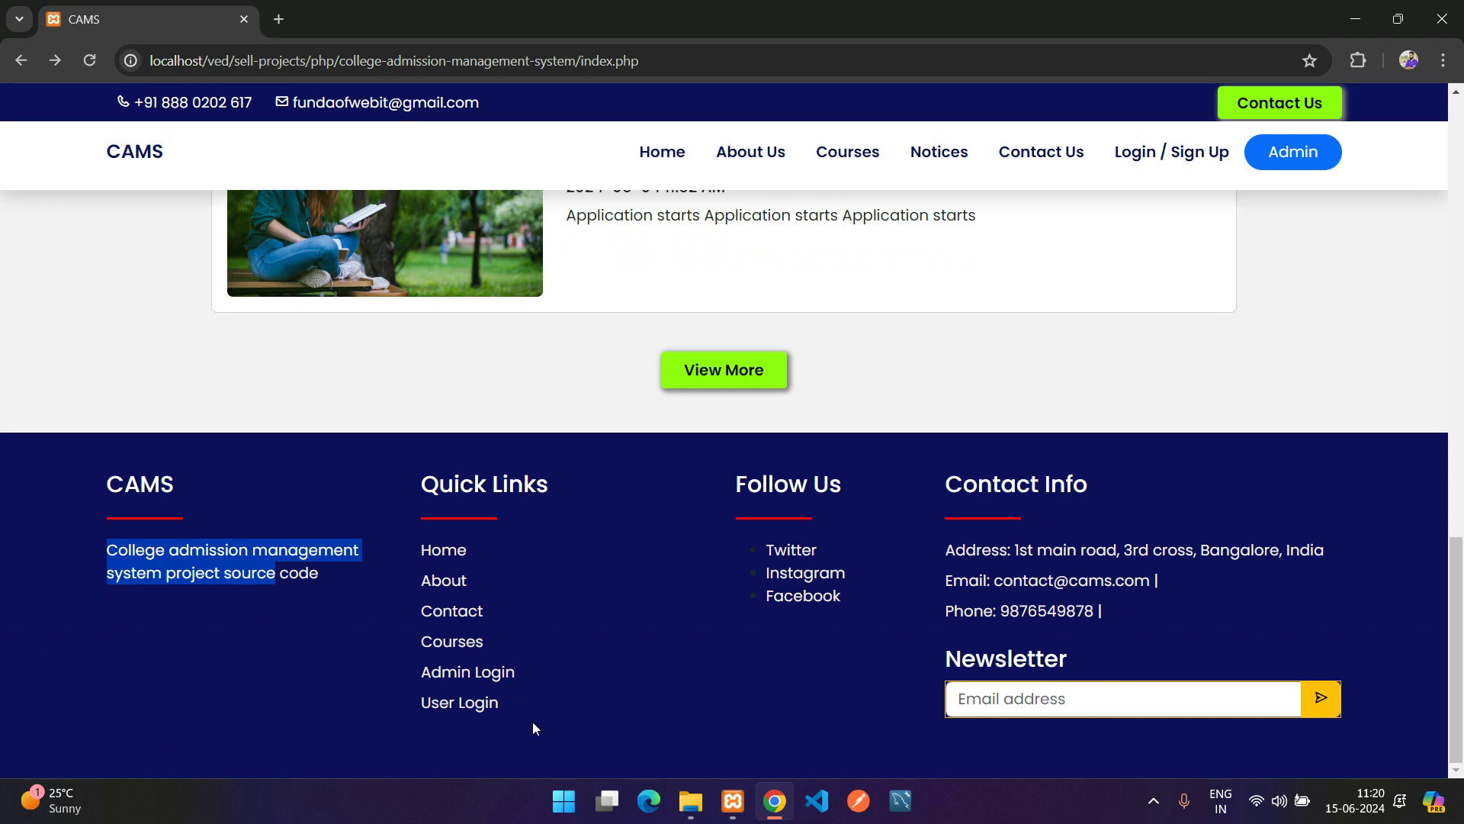
pyautogui.moveTo(747, 486); pyautogui.dragTo(868, 601)
pyautogui.click(866, 598)
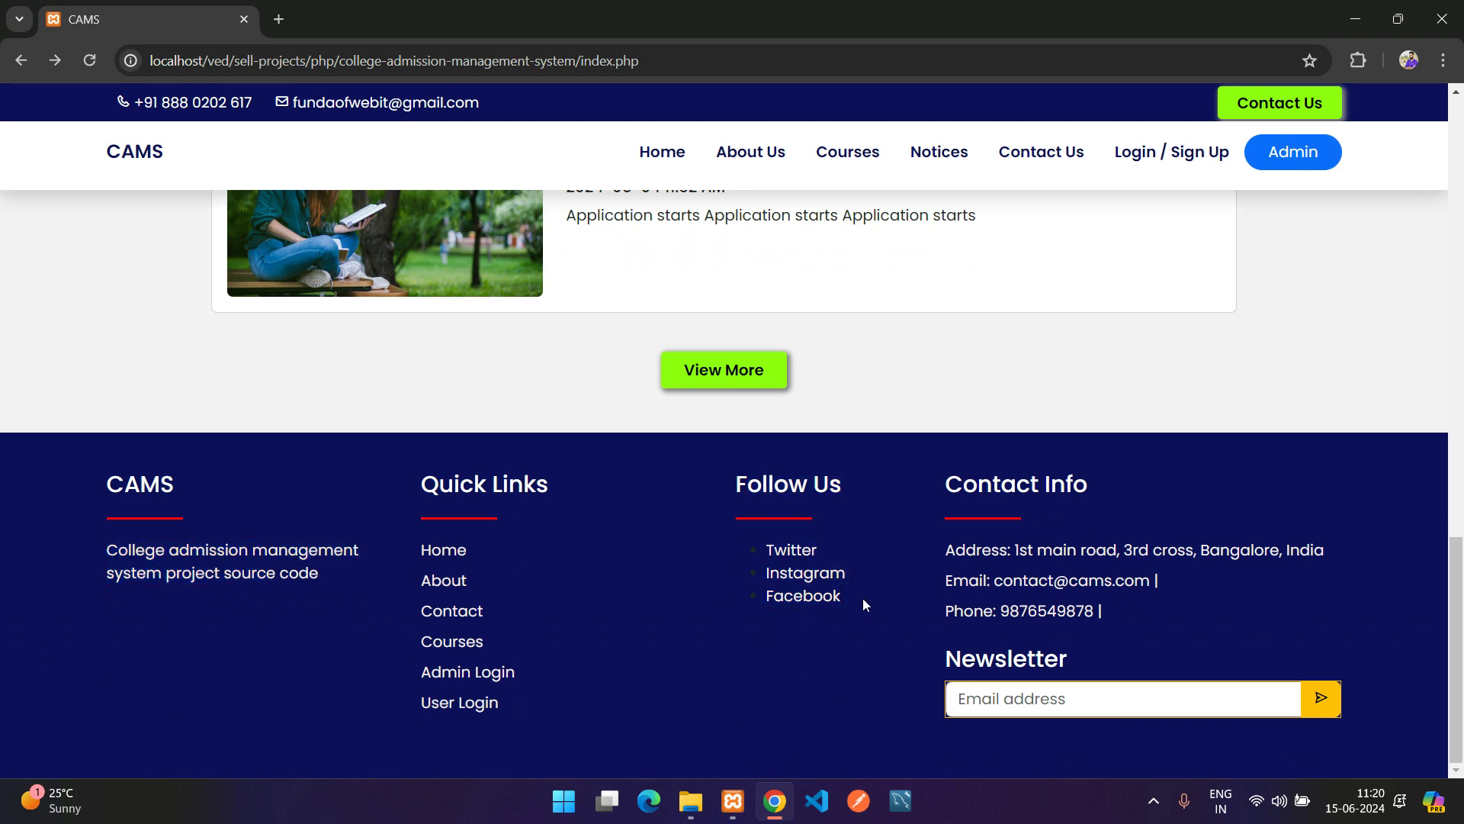
pyautogui.moveTo(744, 543); pyautogui.dragTo(845, 615)
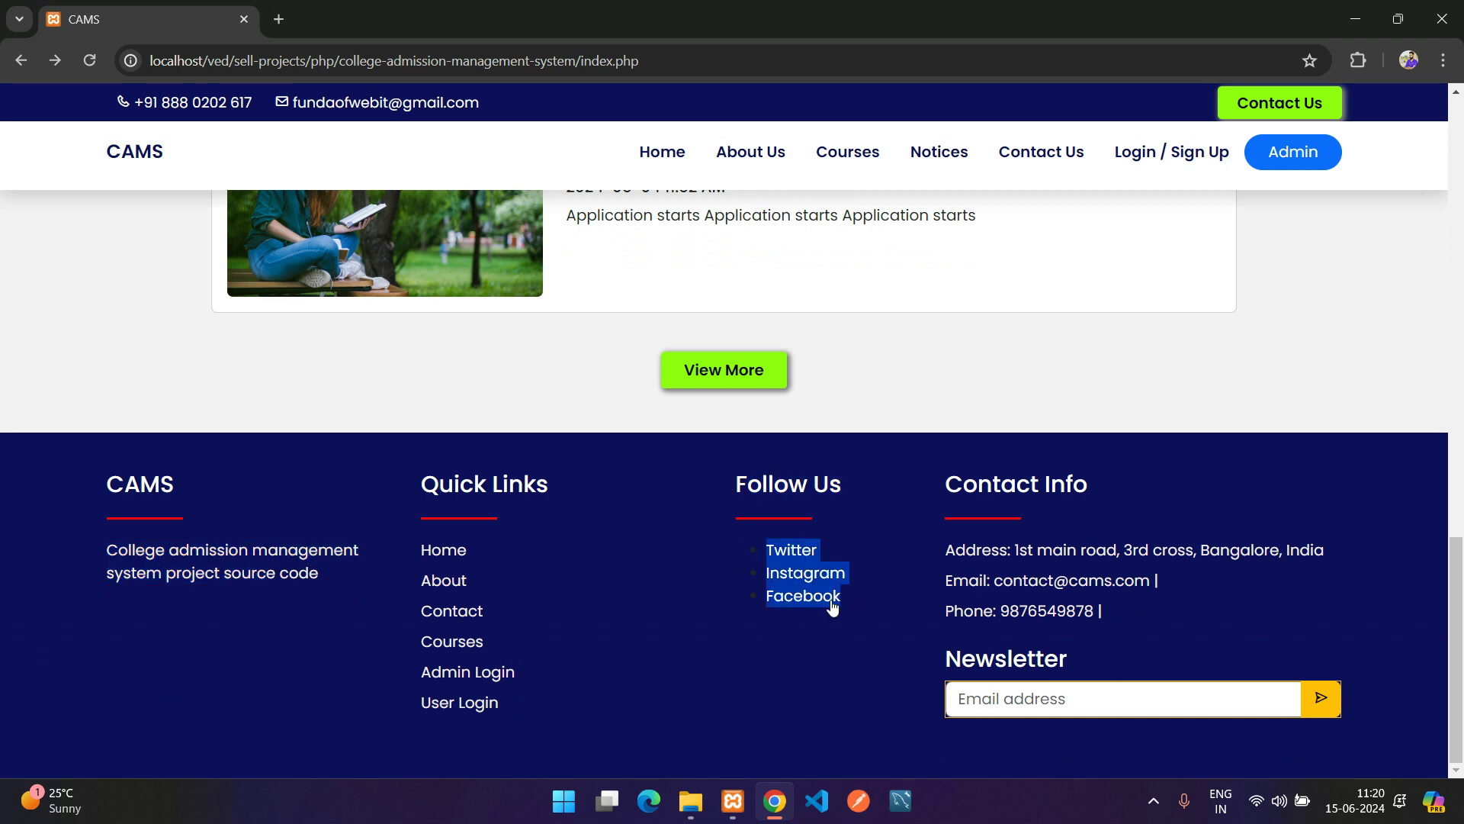
pyautogui.moveTo(949, 547)
pyautogui.mouseDown()
pyautogui.moveTo(1120, 611)
pyautogui.moveTo(941, 541)
pyautogui.mouseUp()
pyautogui.click(1119, 611)
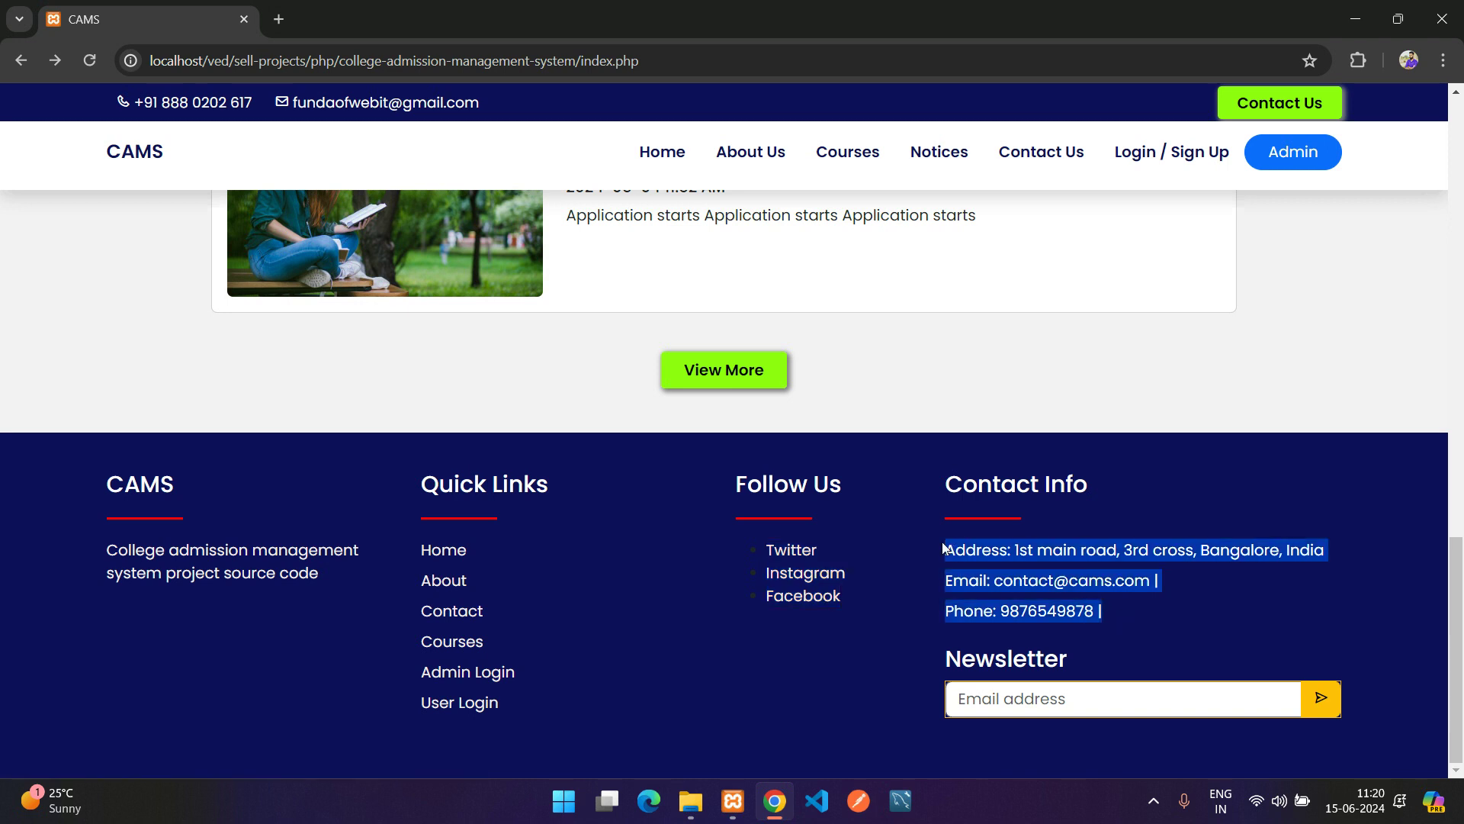
pyautogui.click(1050, 699)
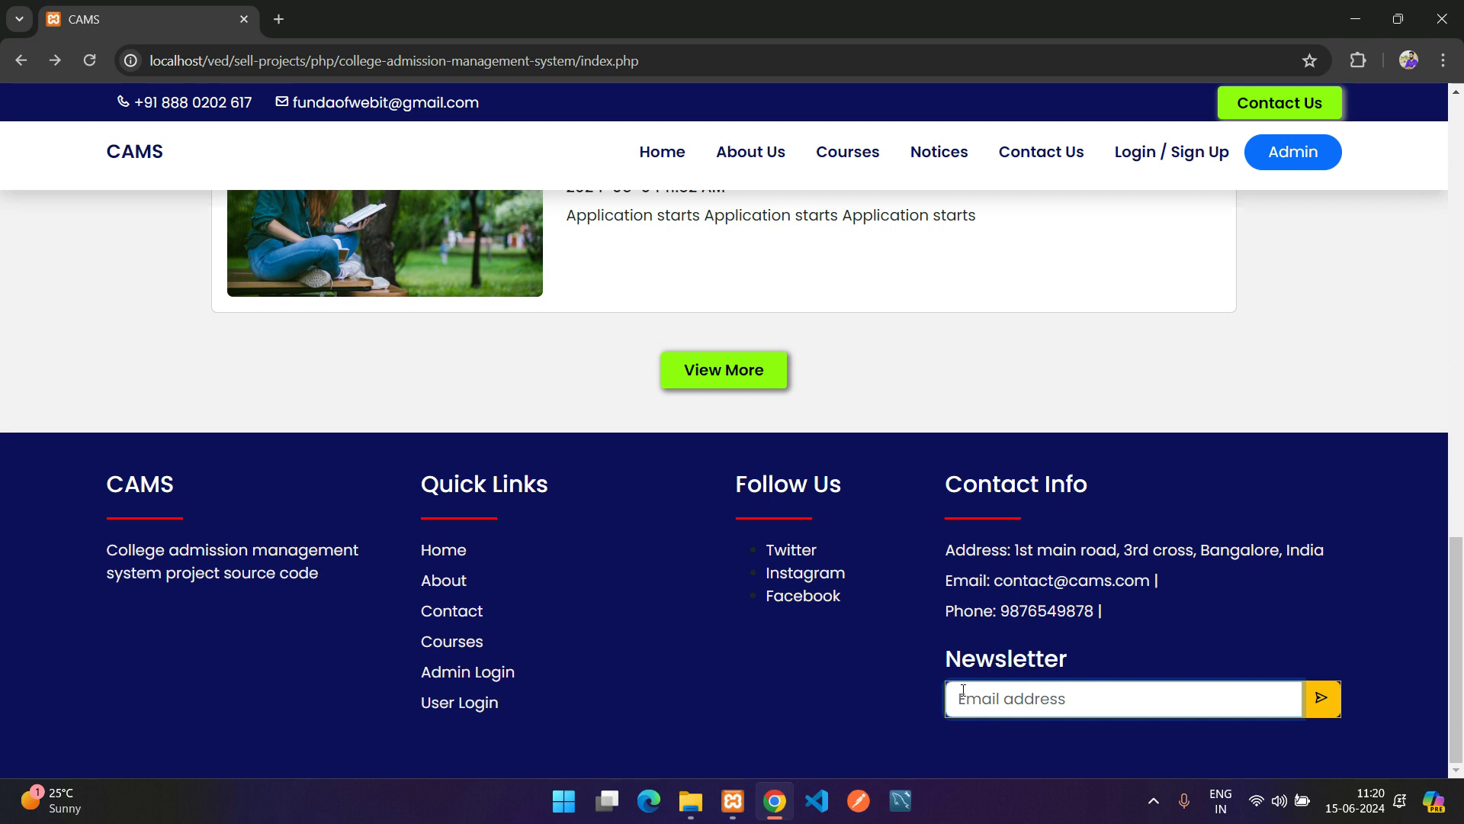
# Open the About Us page and scroll through it
pyautogui.scroll(3, 694, 452)
pyautogui.click(752, 172)
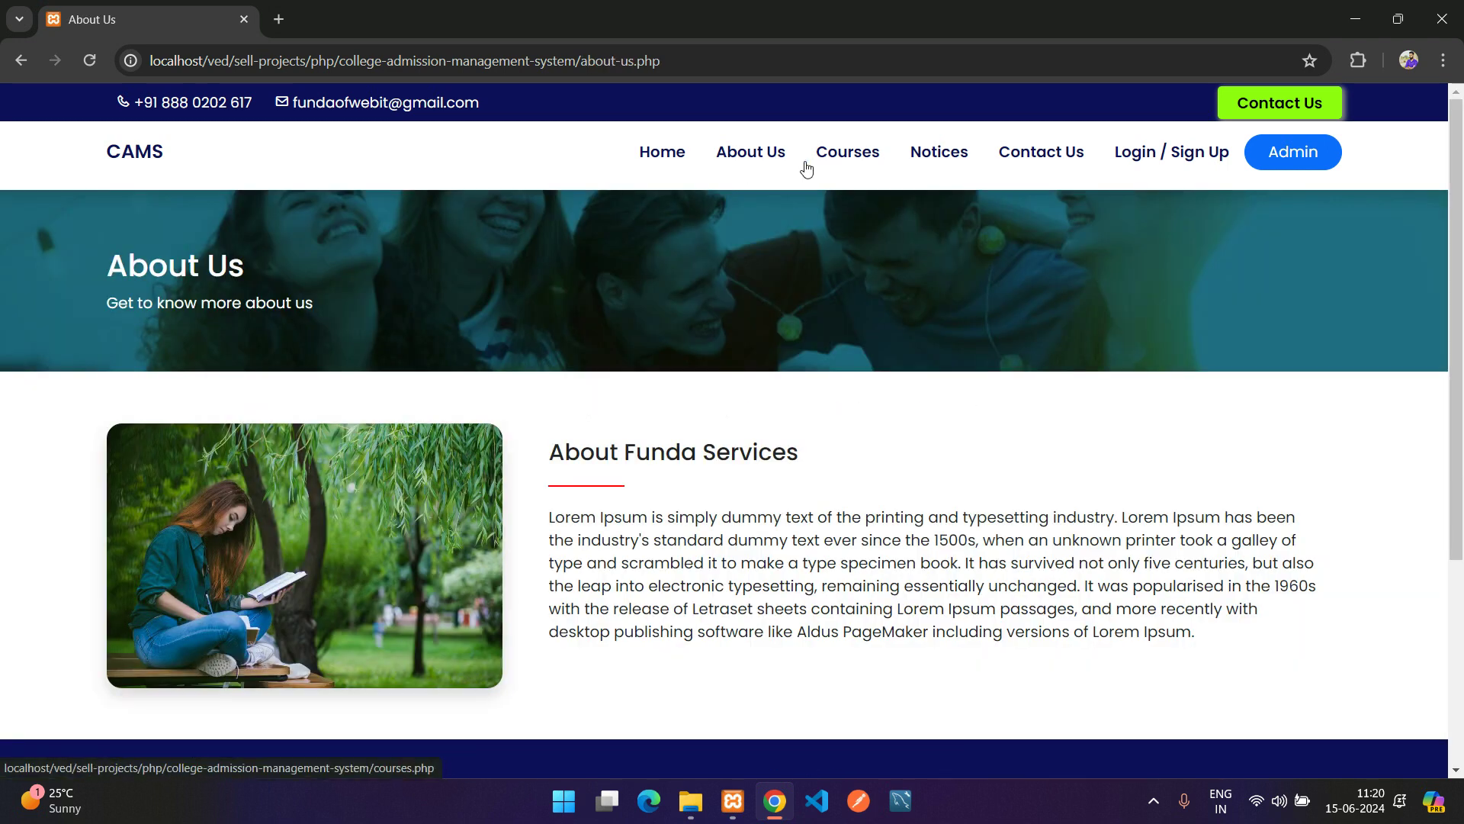
pyautogui.scroll(-4, 575, 314)
pyautogui.scroll(4, 645, 507)
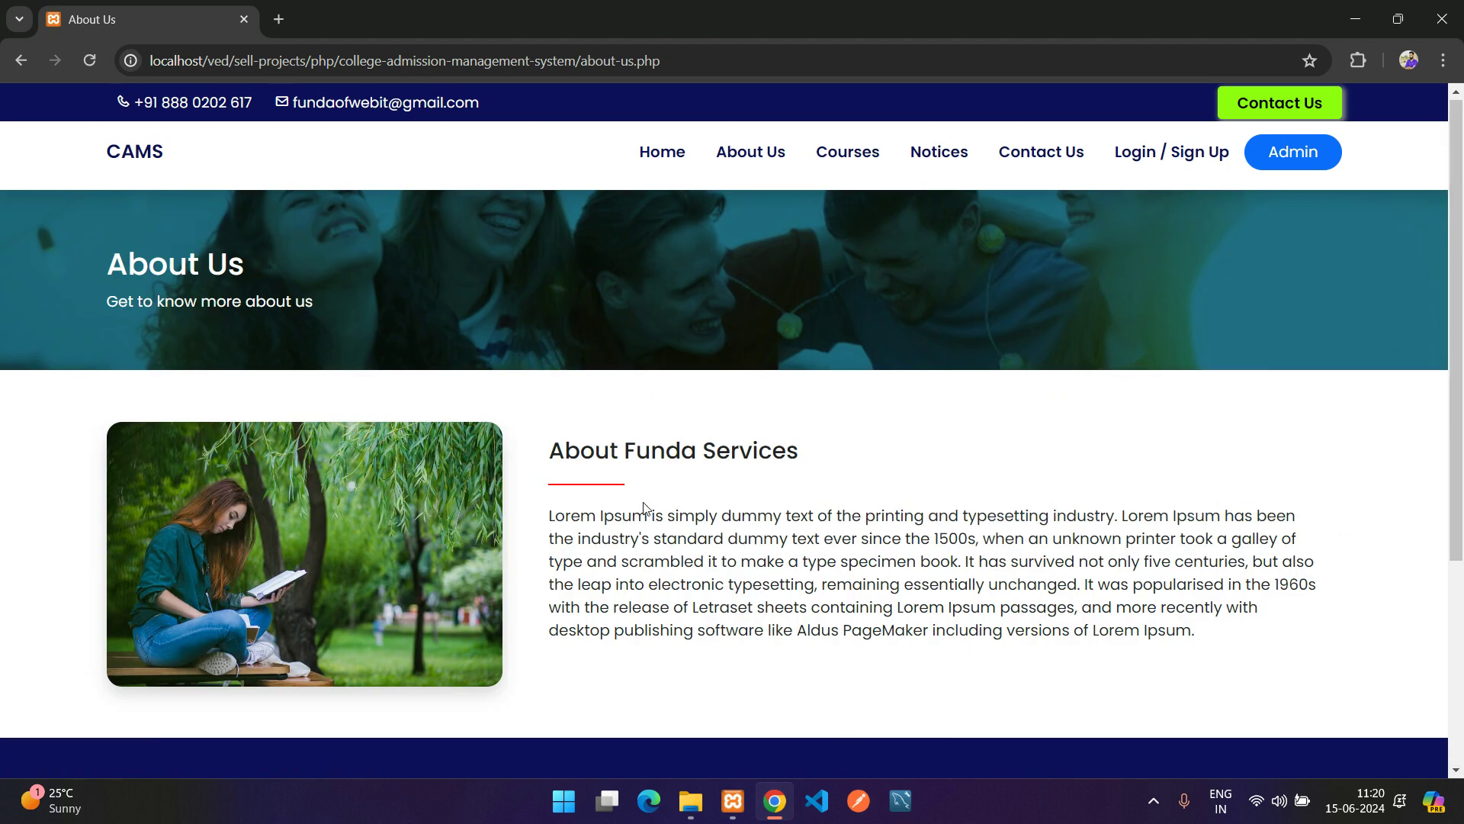
# Open the Courses page and scroll through the course cards, including Agriculture
pyautogui.click(862, 157)
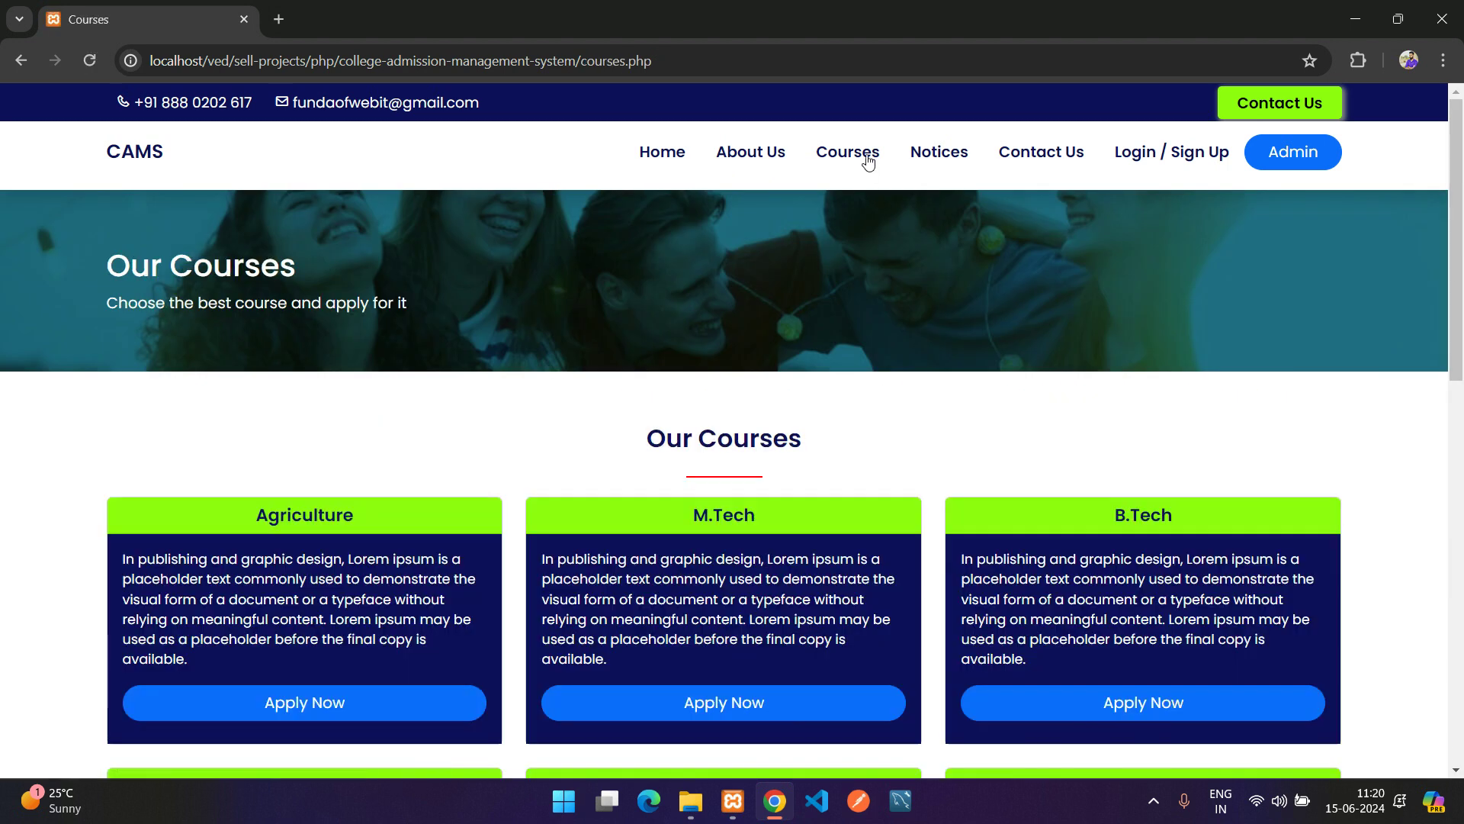
pyautogui.scroll(-1, 813, 226)
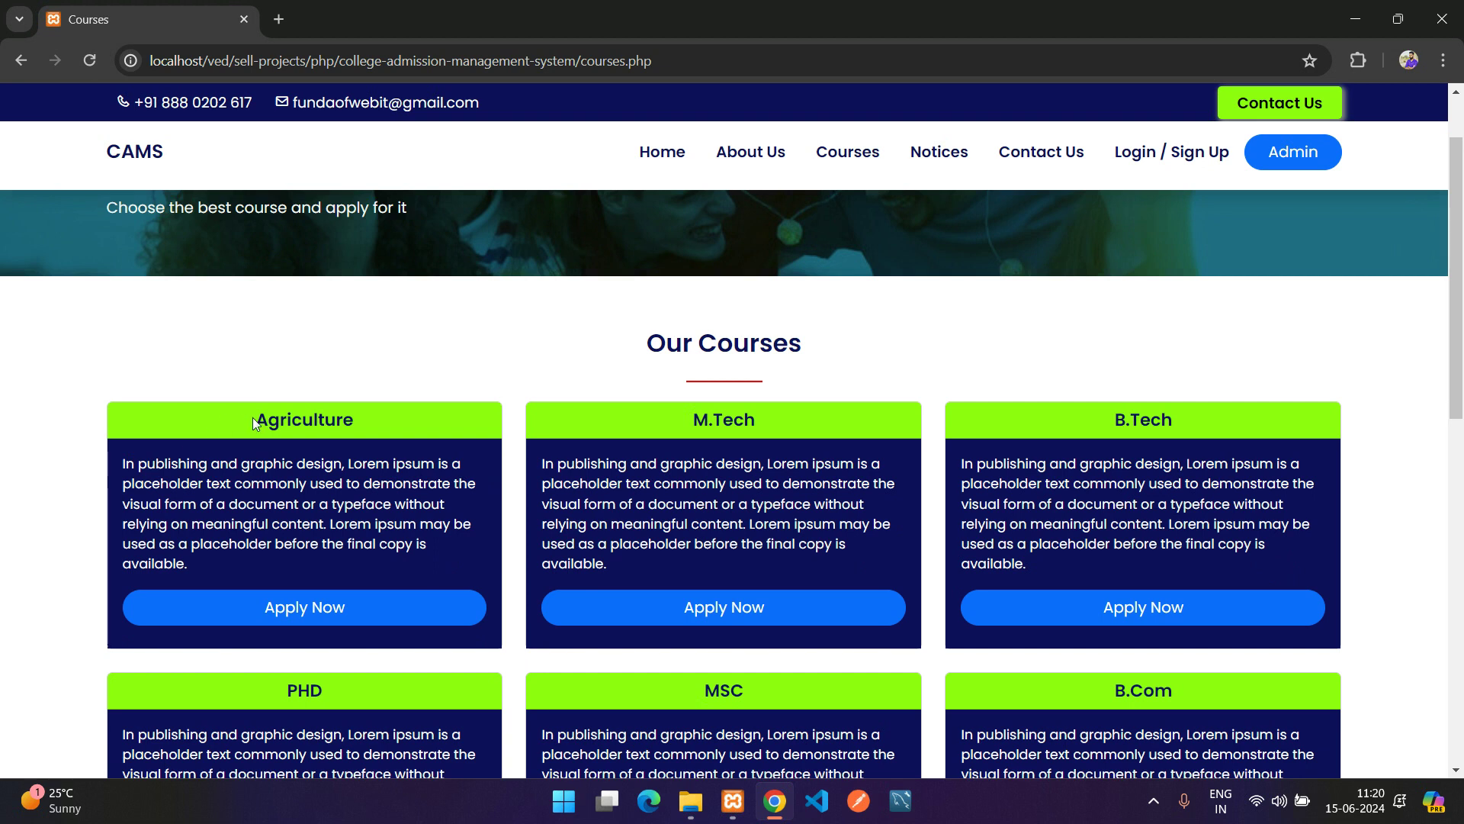
pyautogui.doubleClick(259, 419)
pyautogui.moveTo(122, 463); pyautogui.dragTo(219, 551)
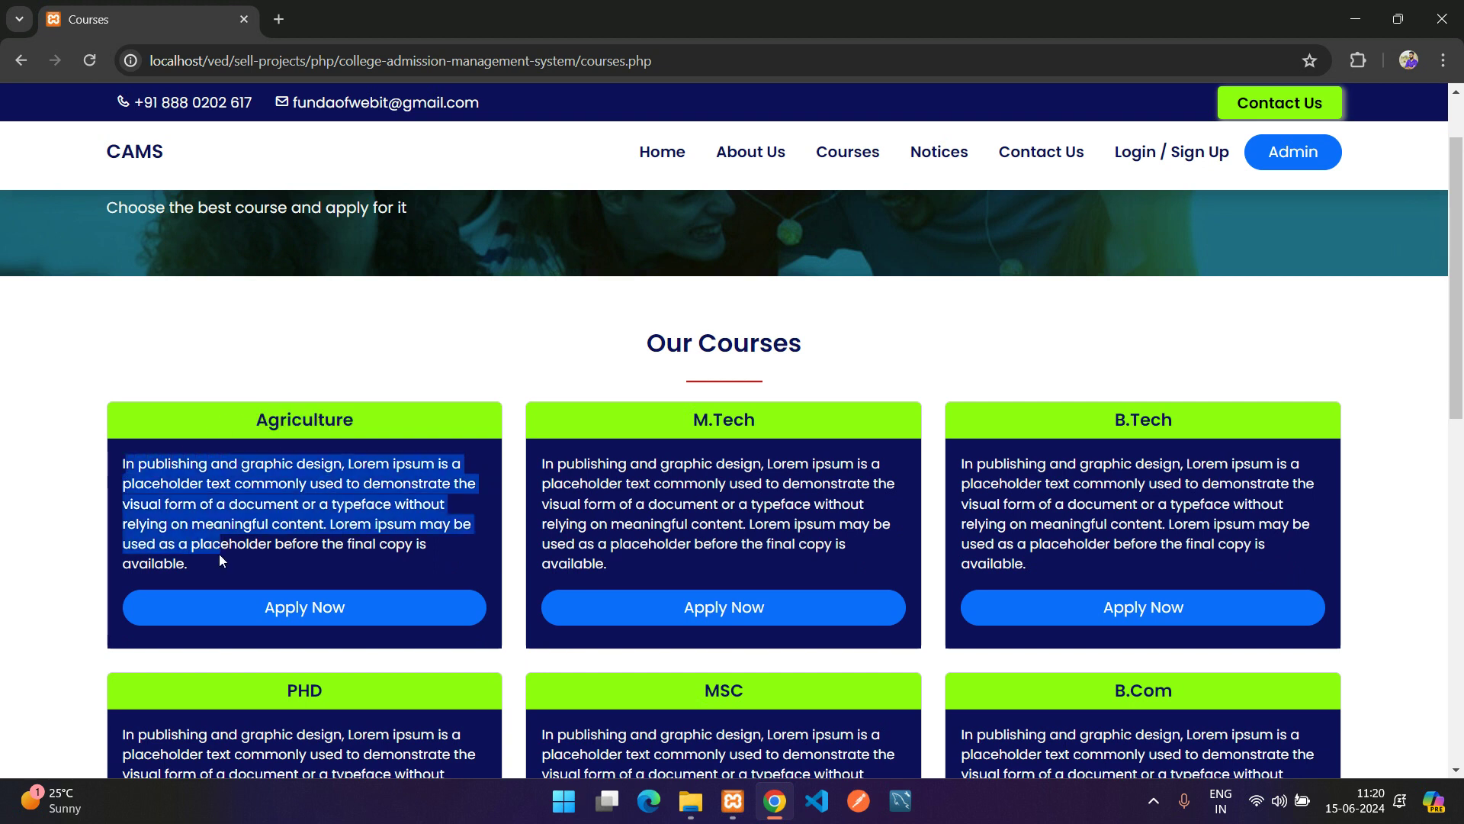
pyautogui.scroll(-1, 261, 543)
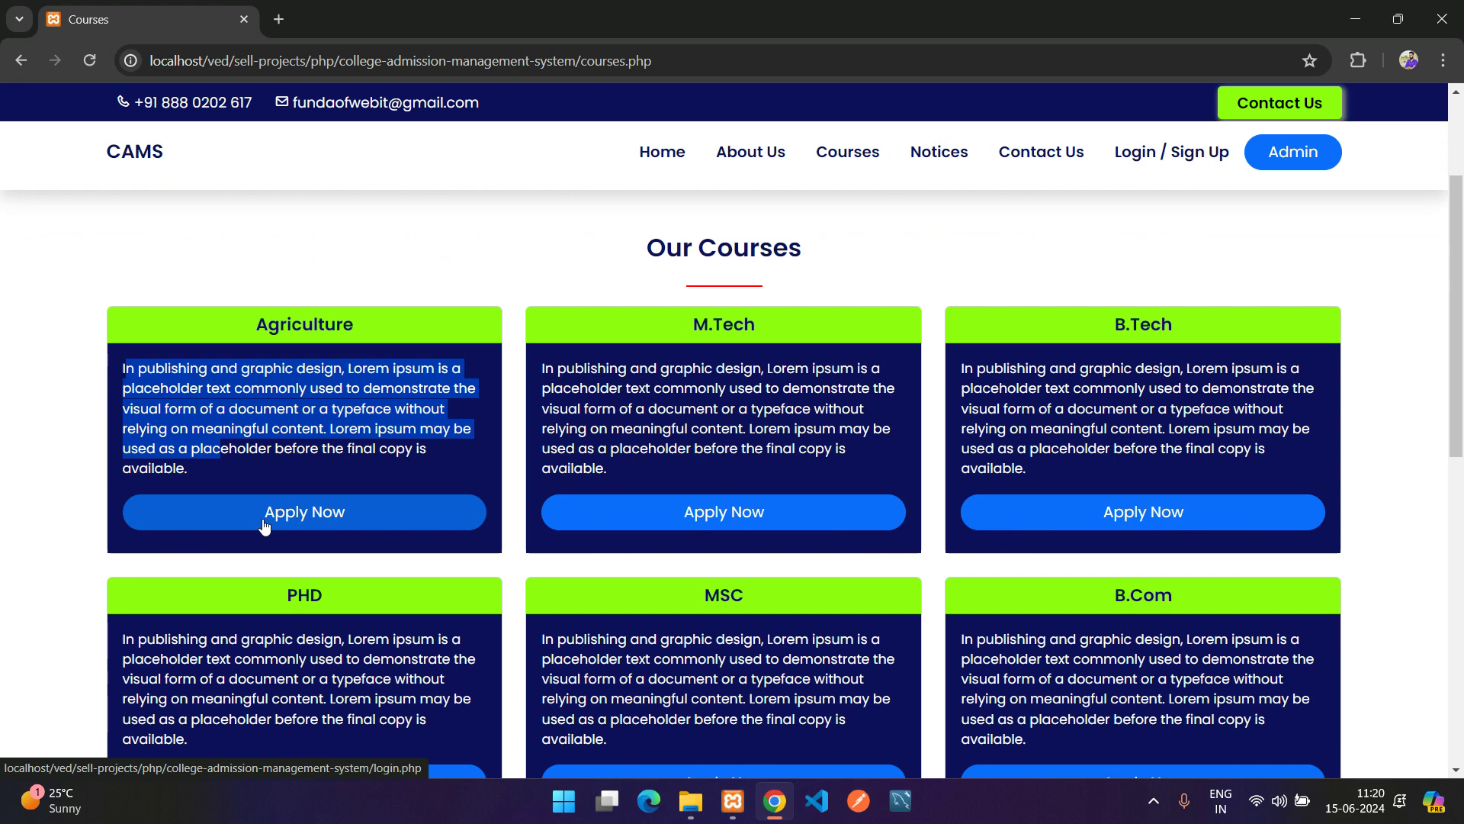
pyautogui.scroll(-9, 282, 534)
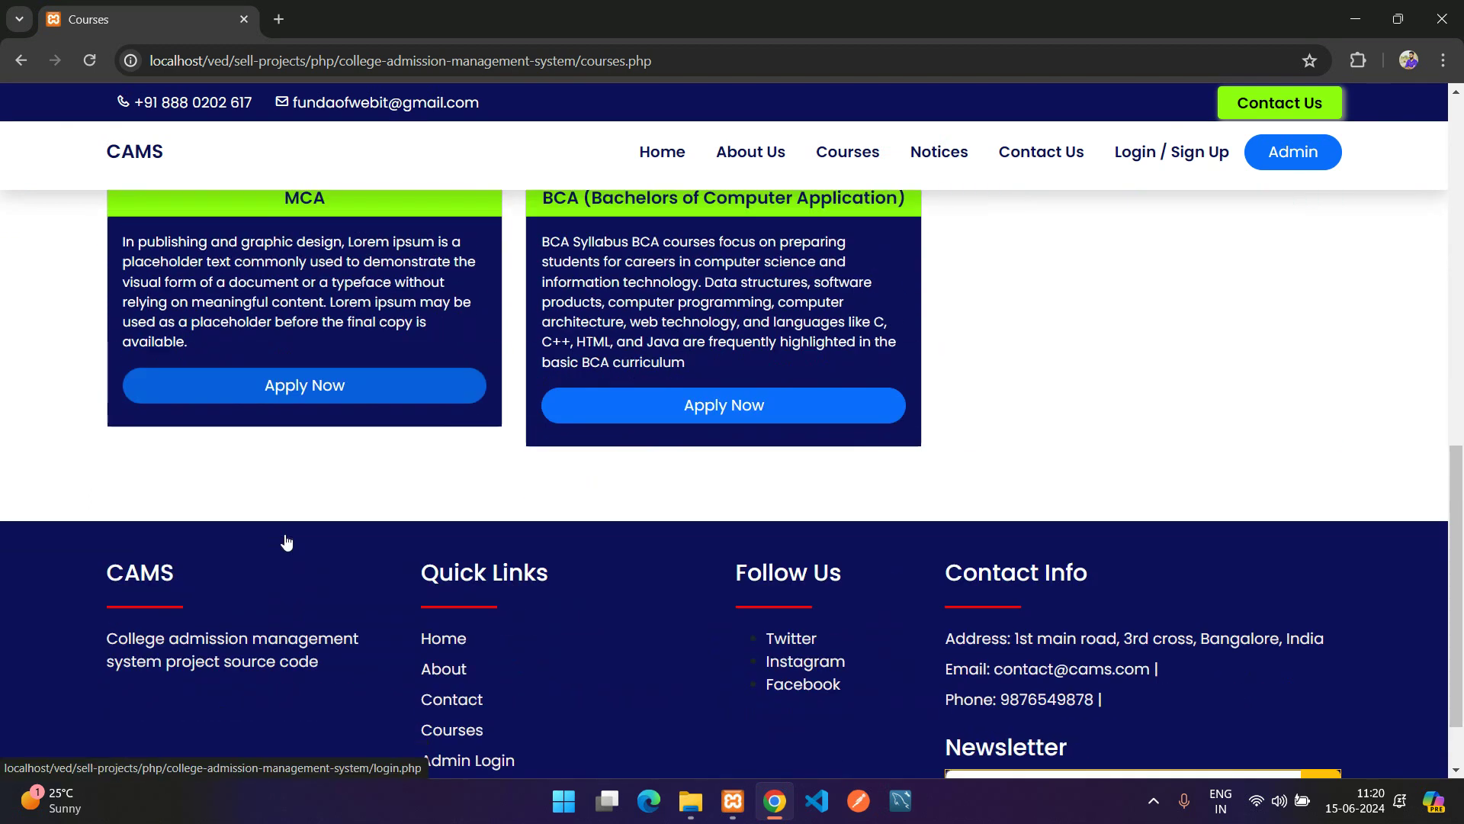
pyautogui.scroll(10, 297, 545)
# Open the Public Notices page and scroll through the notices
pyautogui.click(948, 168)
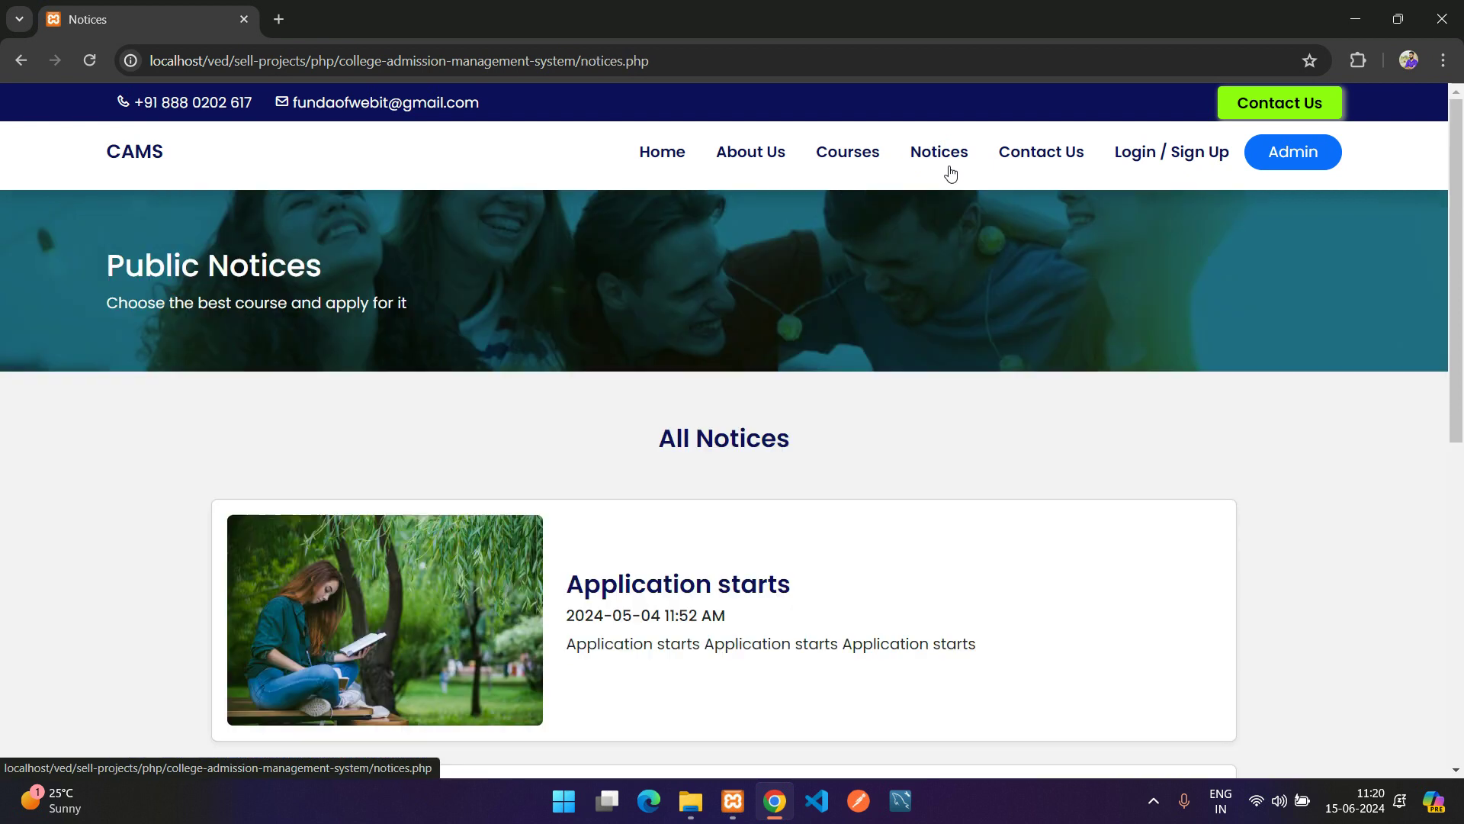
pyautogui.scroll(-5, 395, 608)
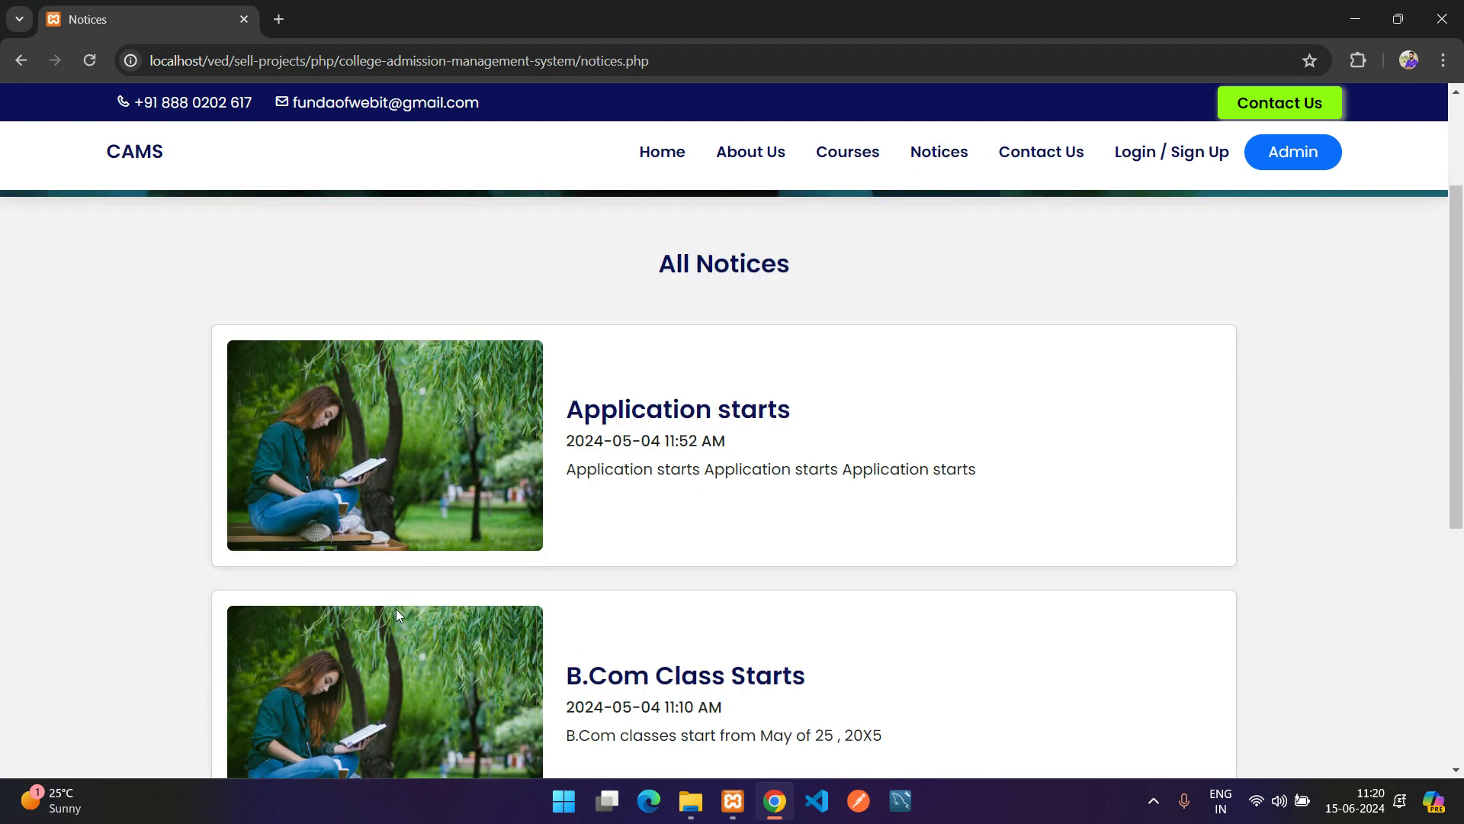
pyautogui.scroll(4, 602, 533)
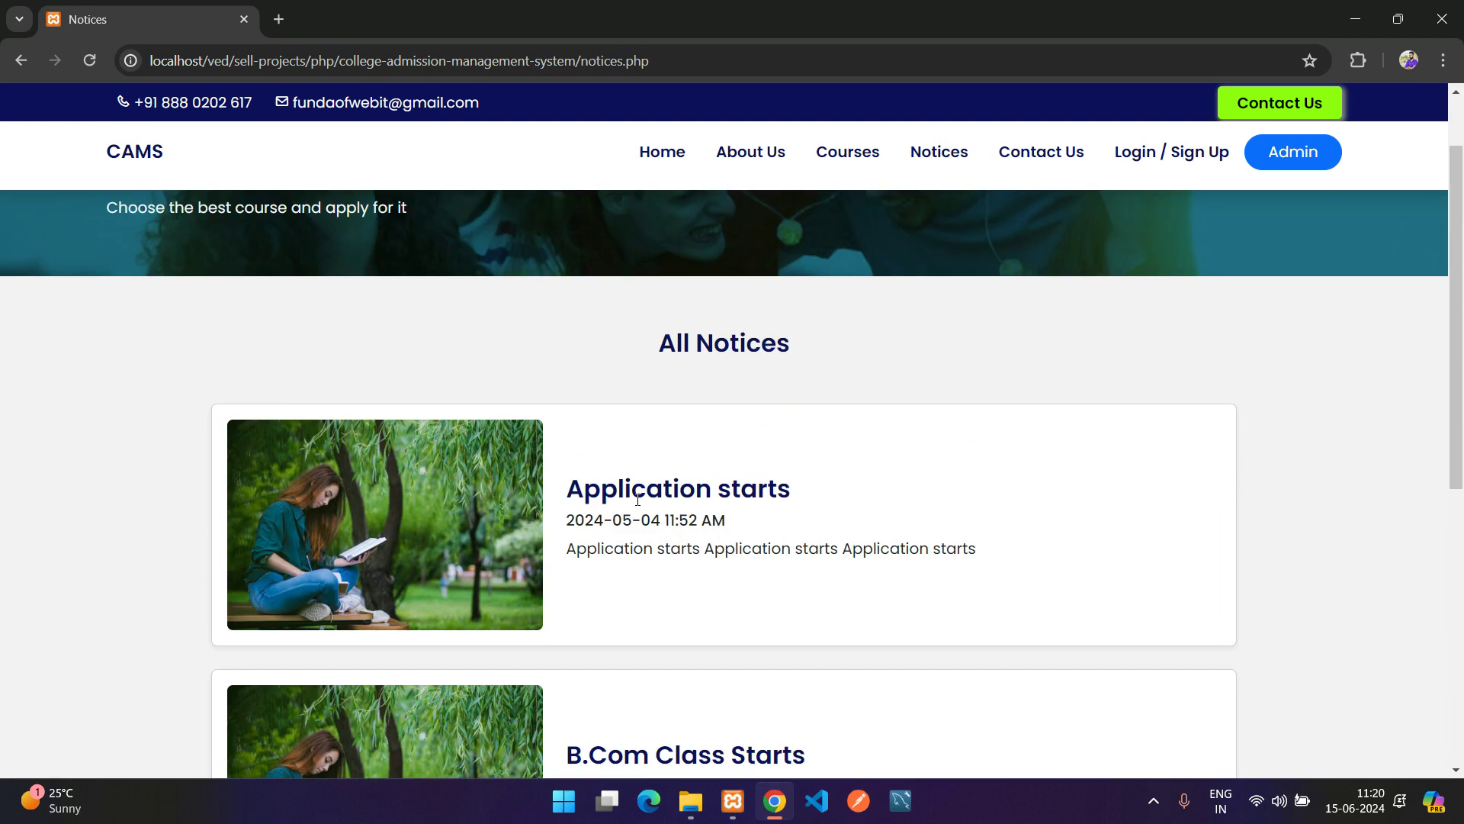
# Review the Contact Us page's Name, Phone, Email and message fields and contact details
pyautogui.click(1056, 156)
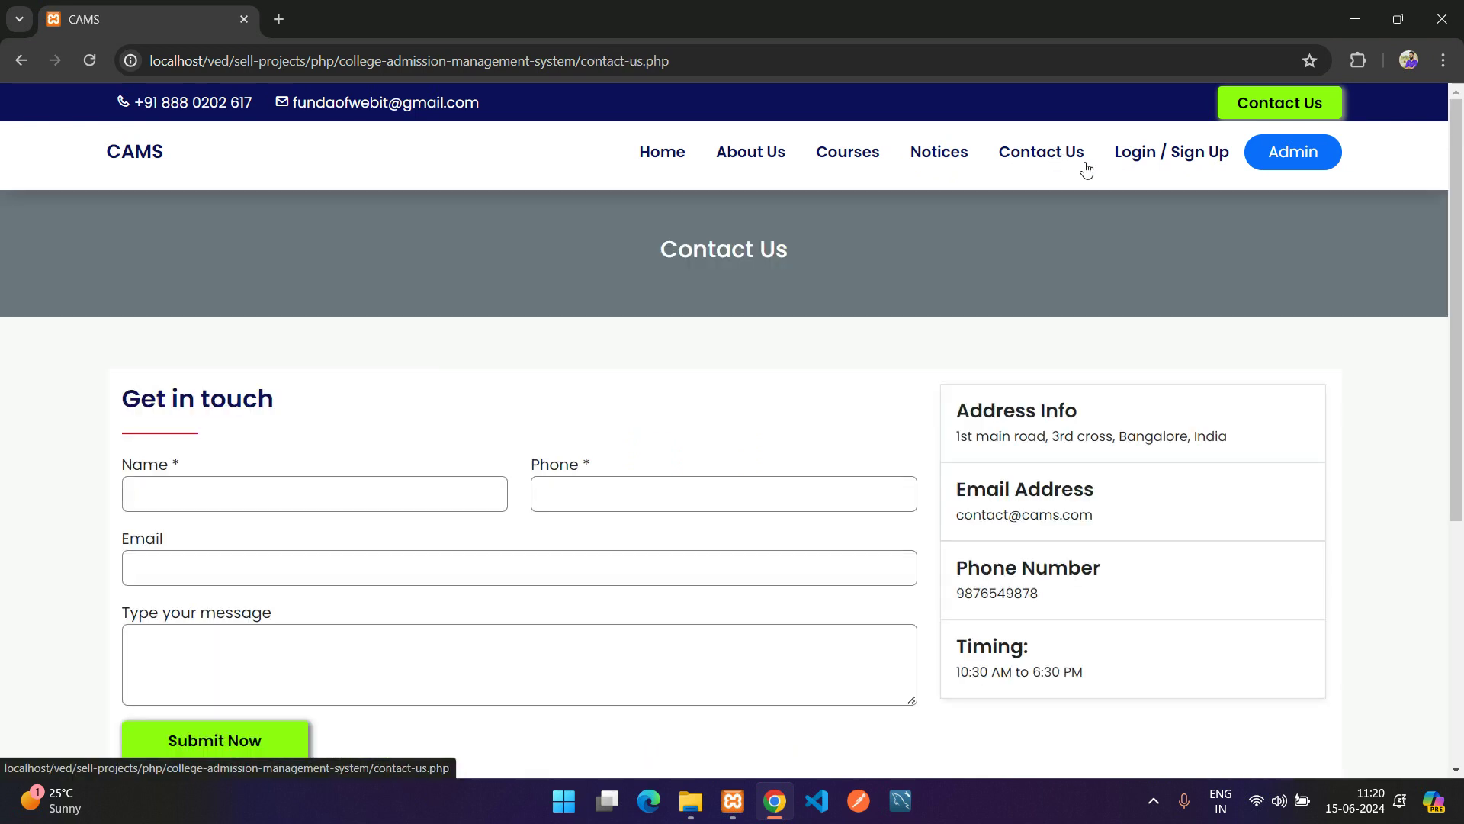
pyautogui.scroll(-1, 187, 434)
pyautogui.click(190, 403)
pyautogui.click(564, 404)
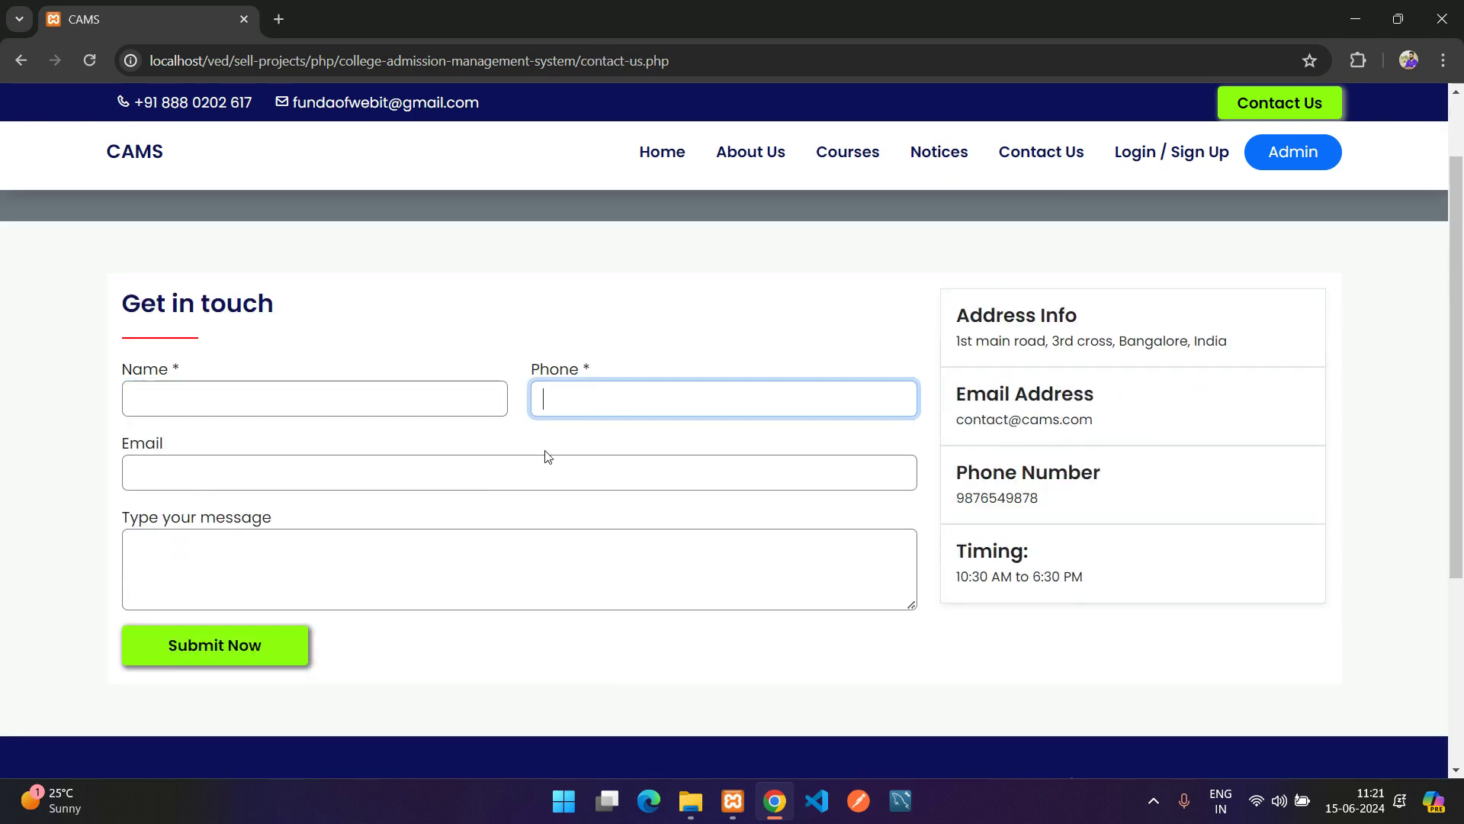
pyautogui.click(518, 473)
pyautogui.click(500, 534)
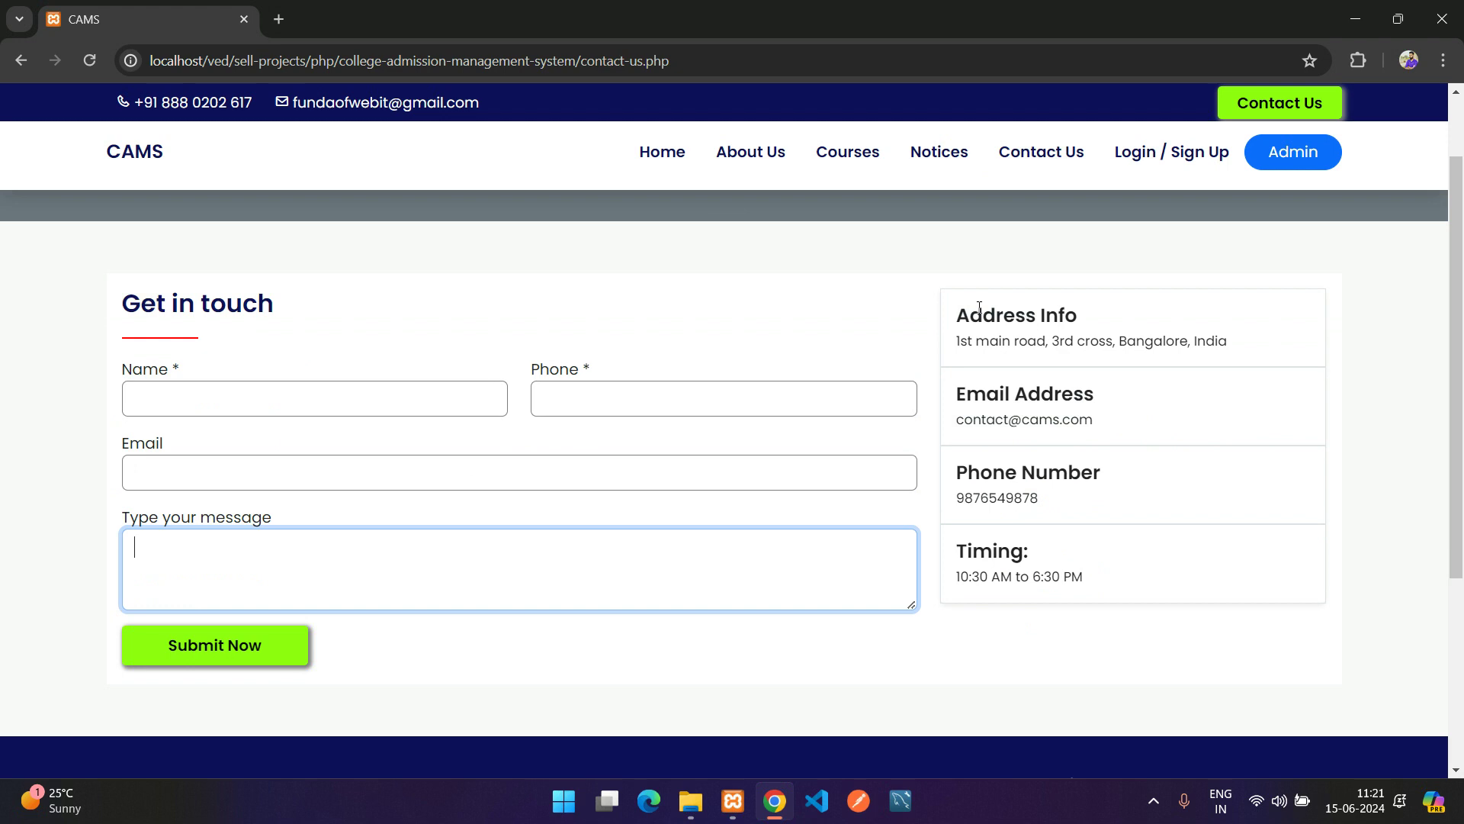
pyautogui.moveTo(980, 306); pyautogui.dragTo(984, 358)
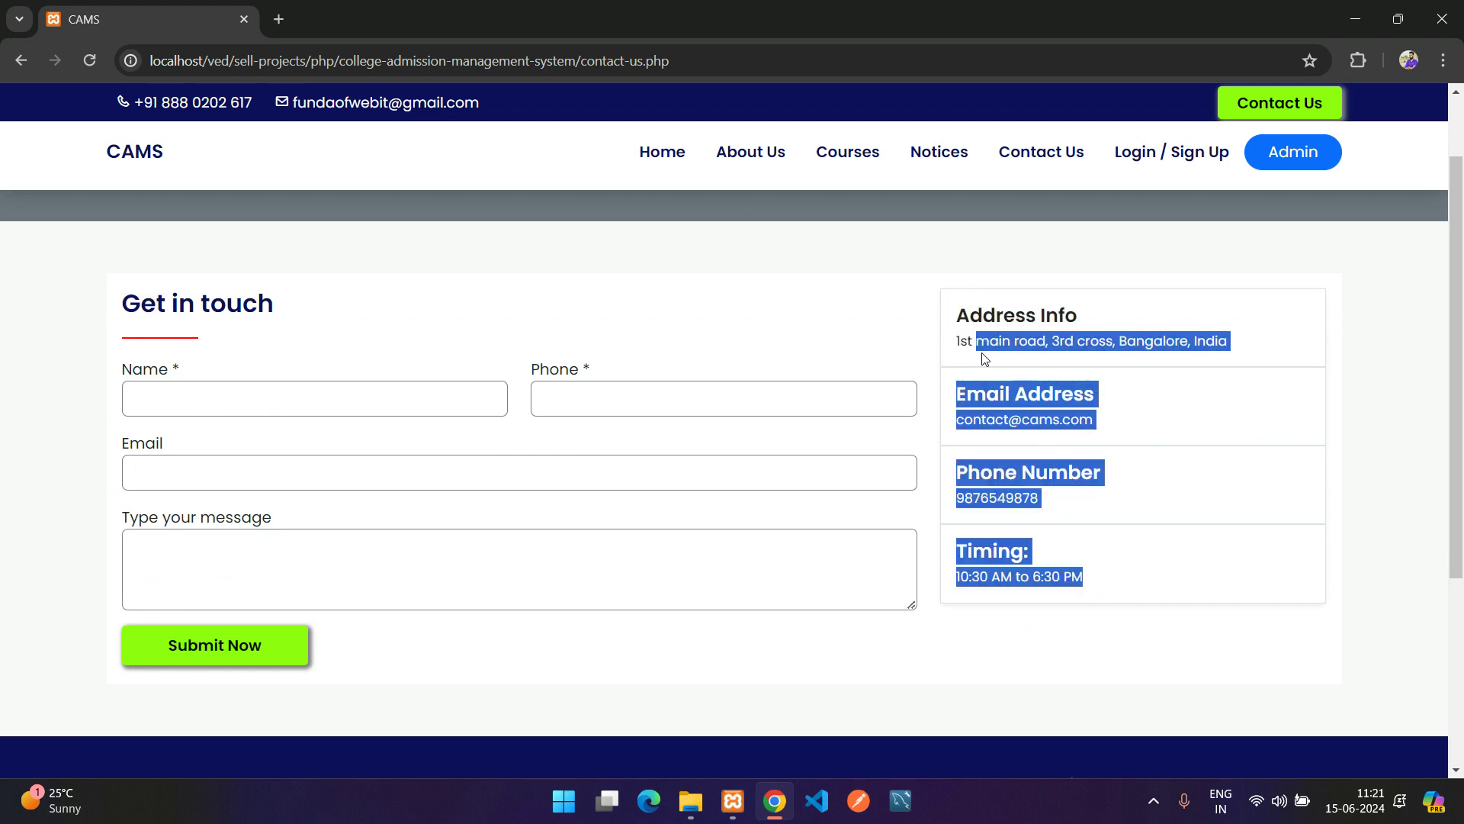
pyautogui.click(976, 333)
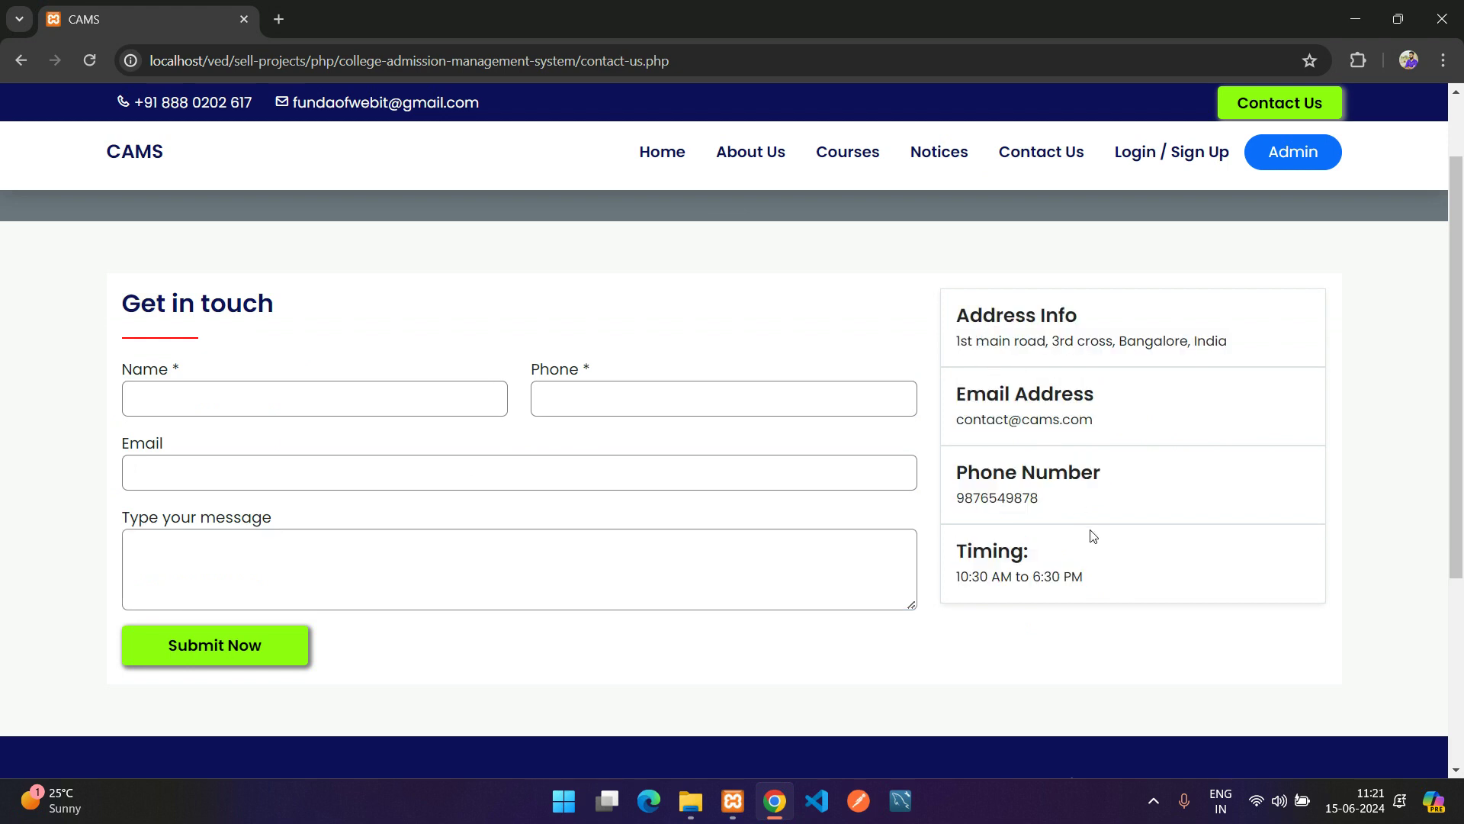
pyautogui.scroll(-4, 977, 519)
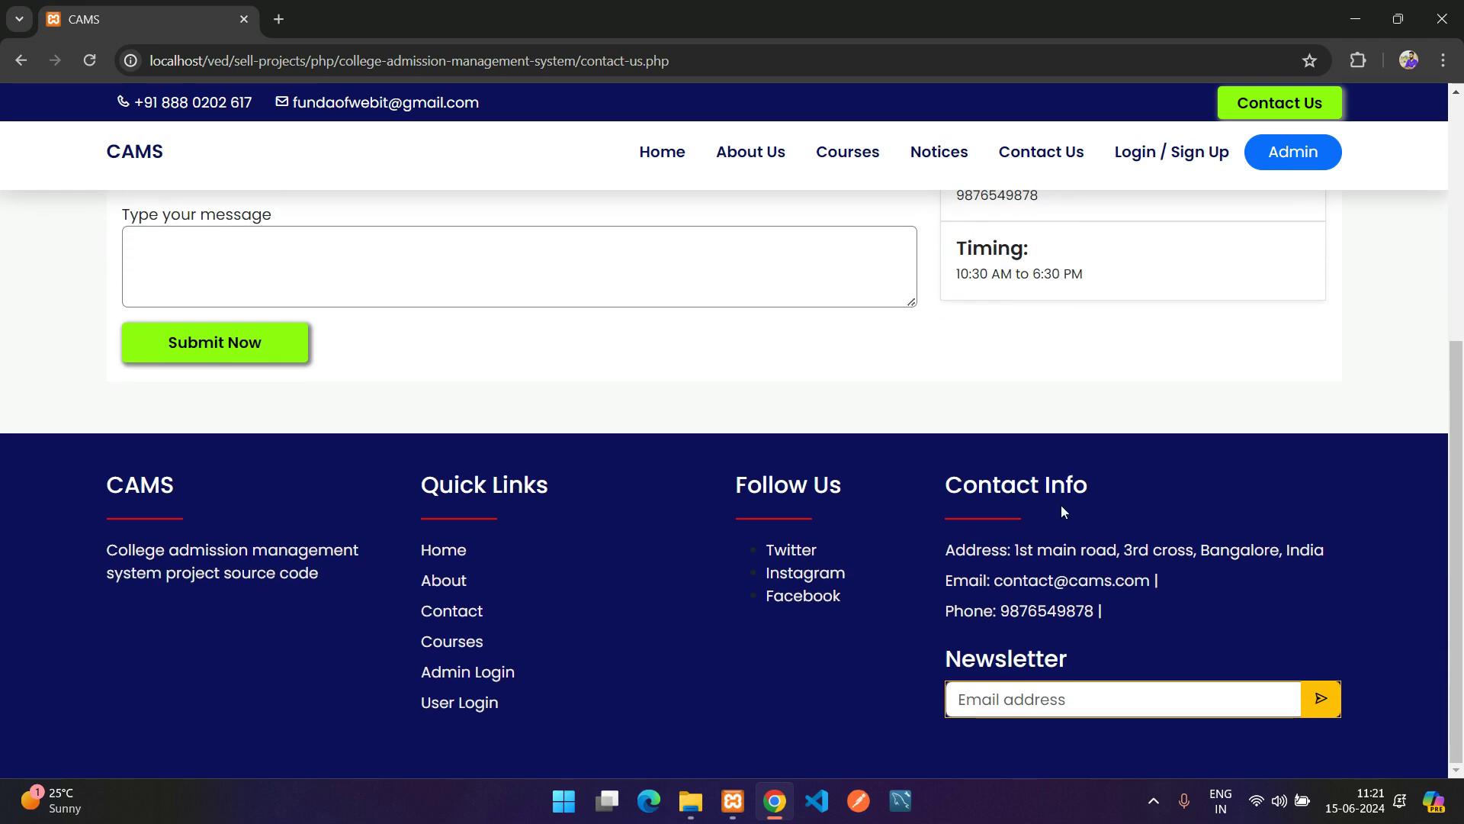
pyautogui.scroll(4, 1049, 457)
pyautogui.scroll(2, 1121, 221)
# Open the Login / Sign Up page, then view the Register form
pyautogui.click(1187, 163)
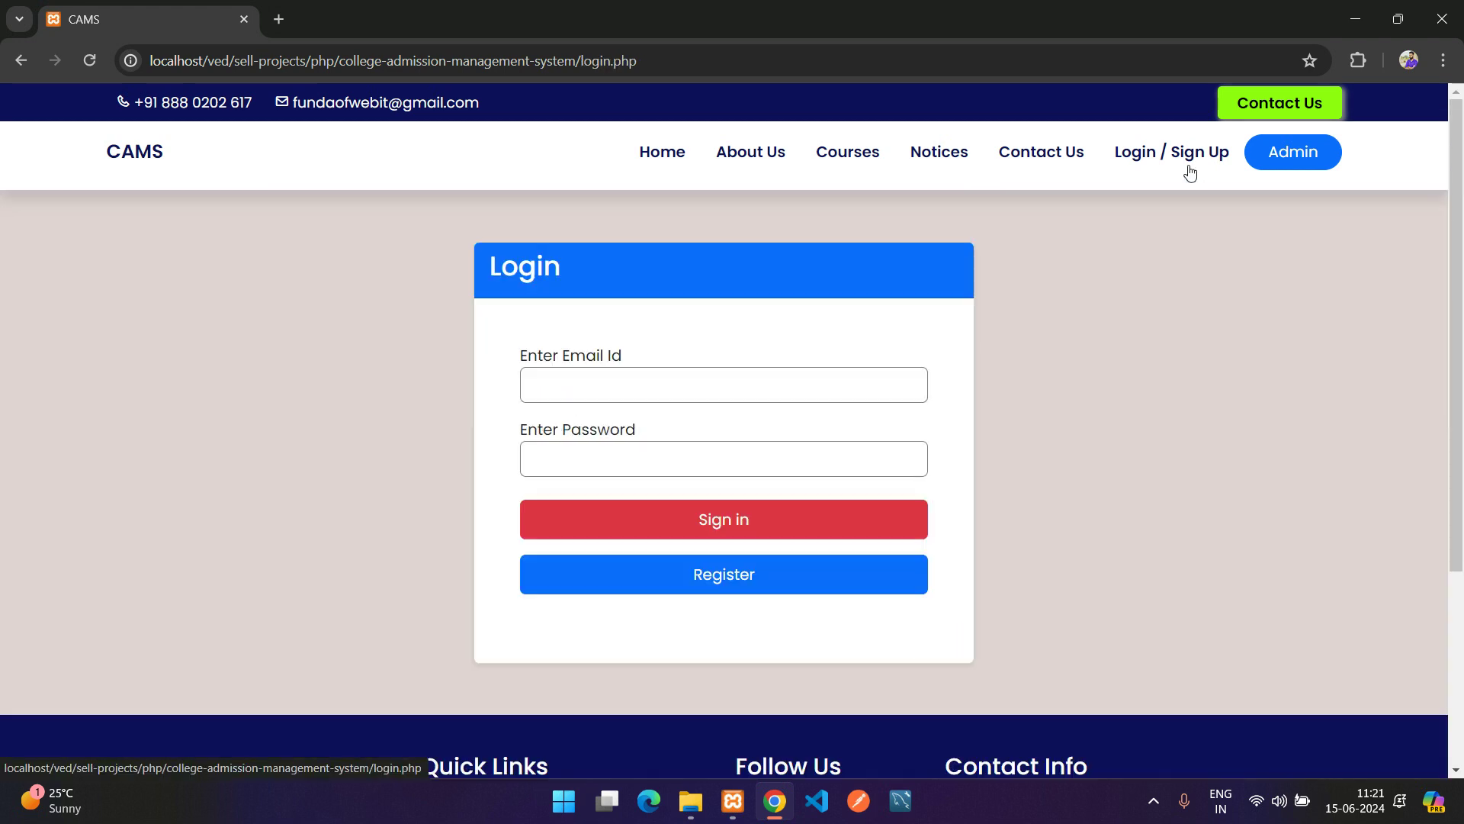
pyautogui.click(595, 385)
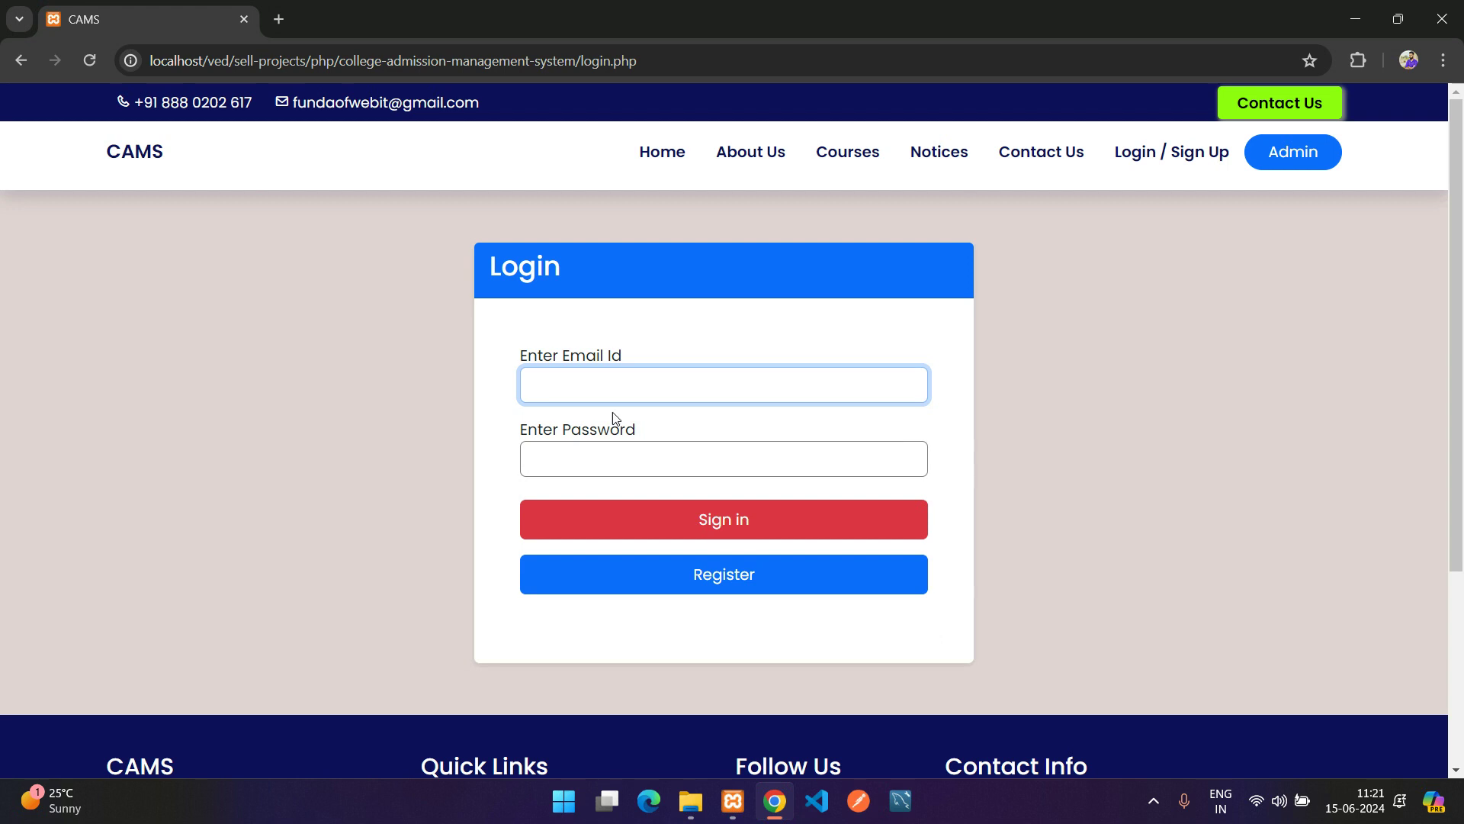
pyautogui.click(713, 587)
pyautogui.moveTo(546, 314); pyautogui.dragTo(713, 589)
pyautogui.click(701, 588)
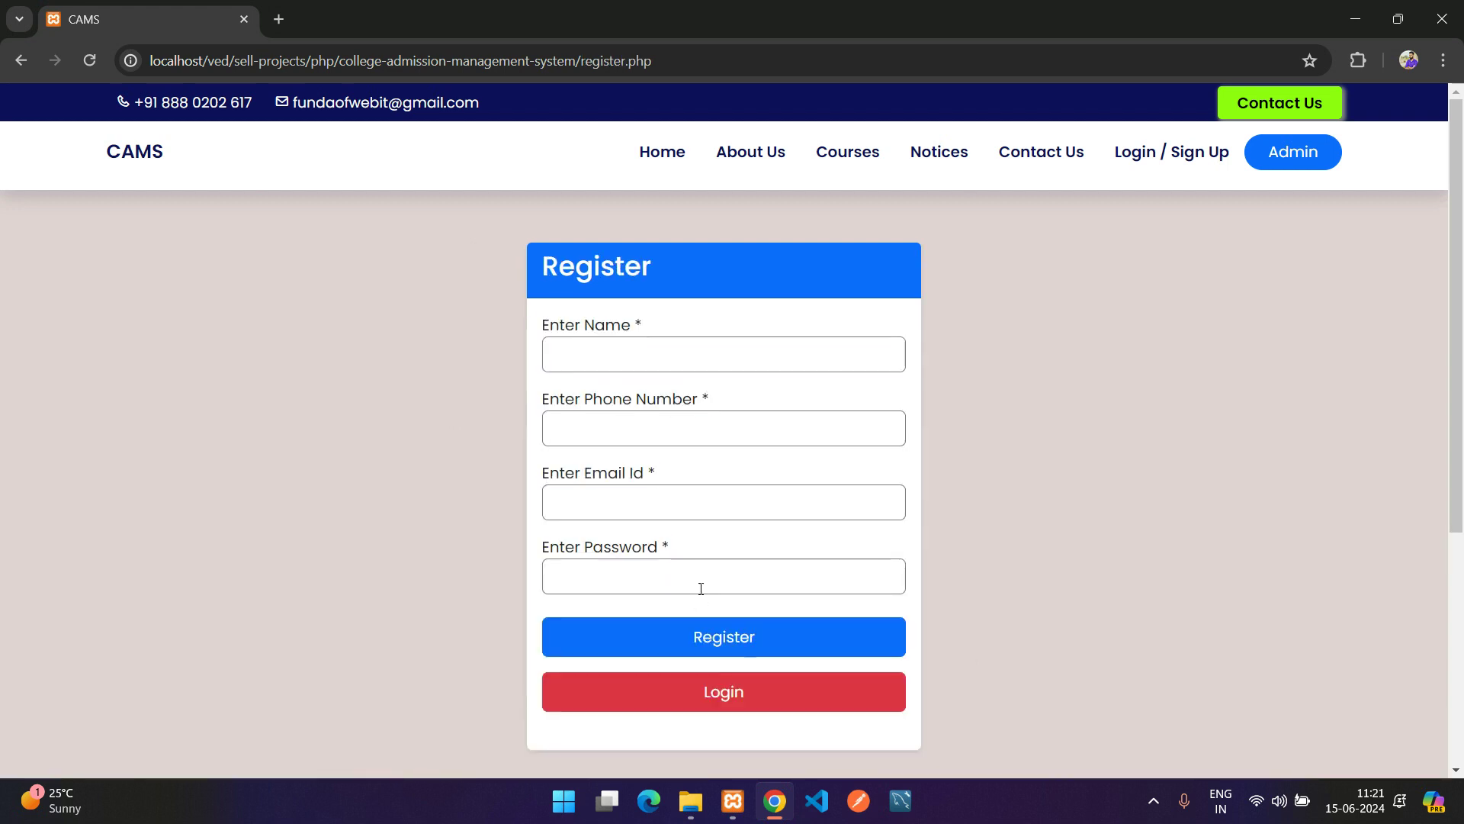
# Open the admin Login page, try its fields, then go back to the home page
pyautogui.click(1290, 162)
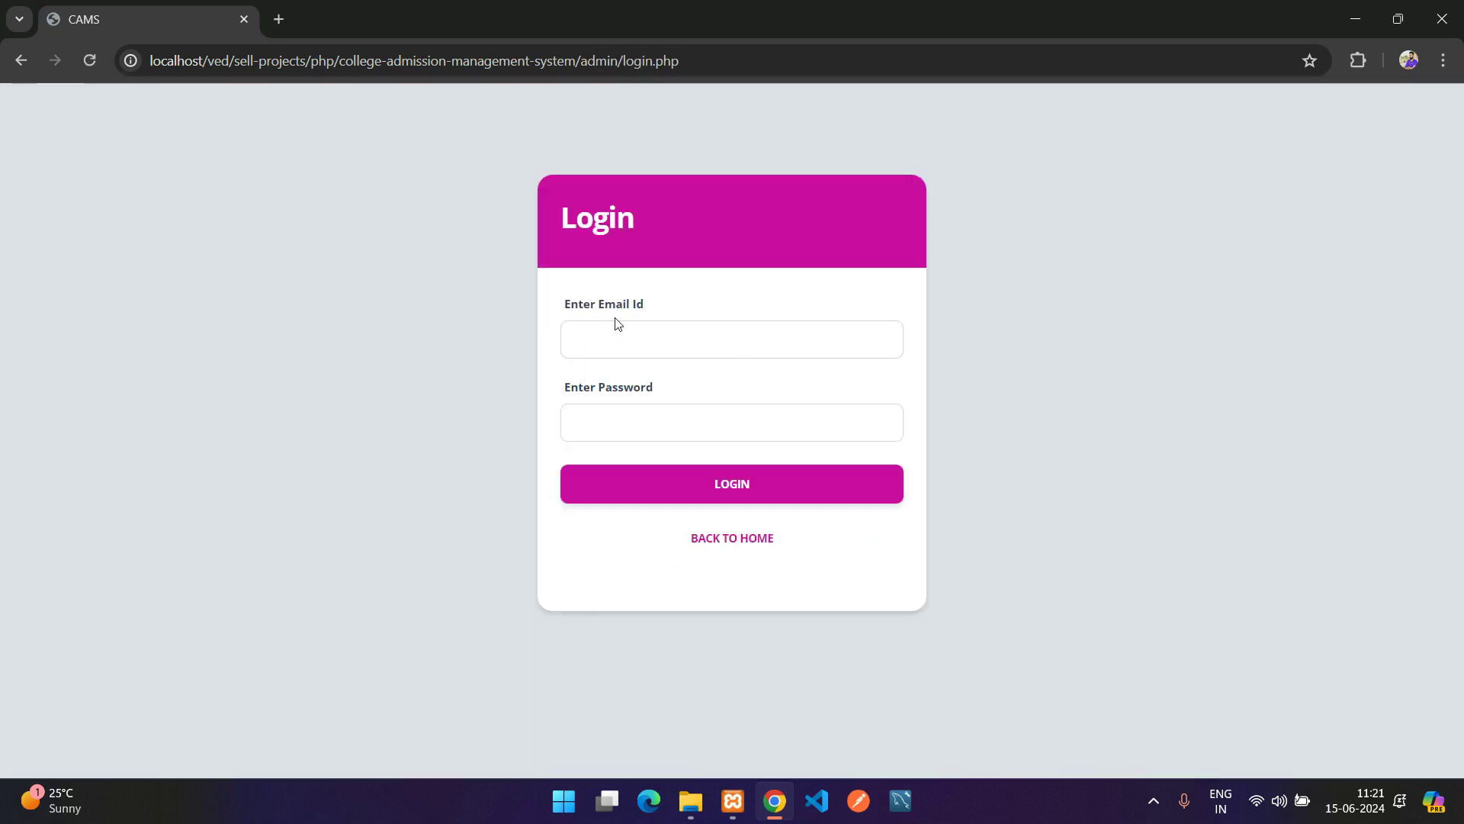
pyautogui.click(628, 333)
pyautogui.click(666, 418)
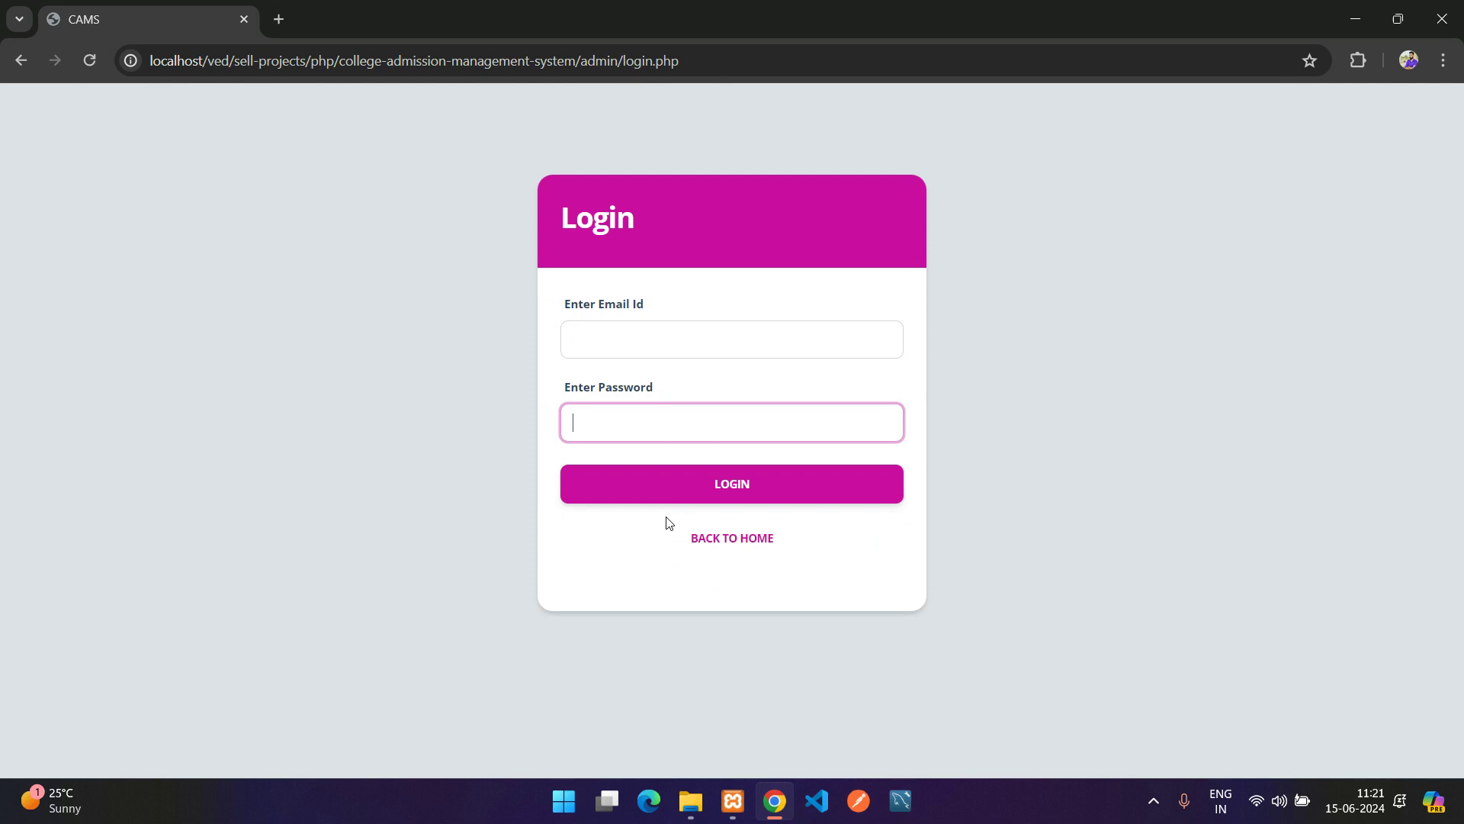
pyautogui.click(744, 538)
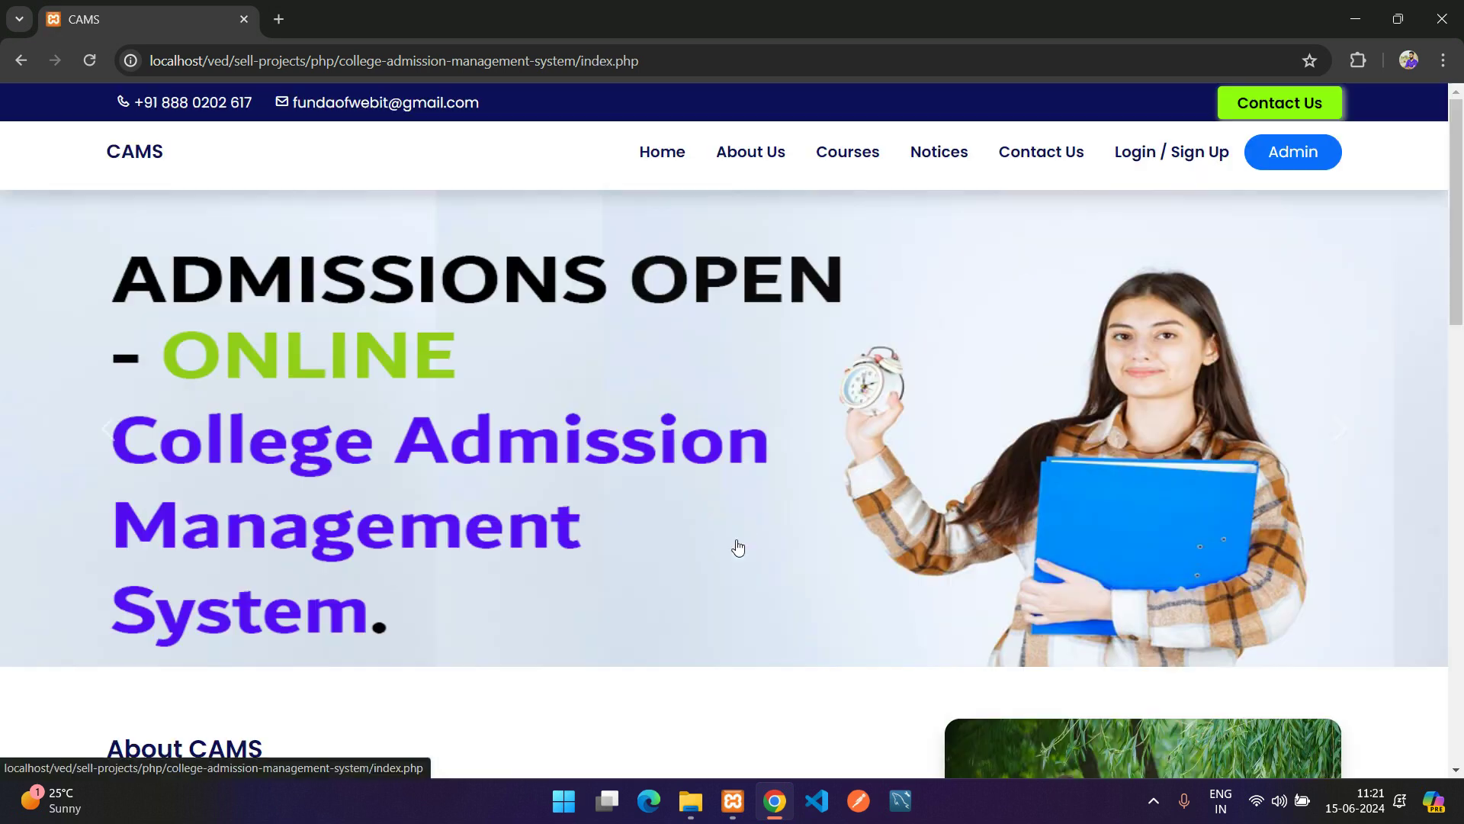
# Open the Contact Us page from the top bar and scroll its enquiry form
pyautogui.click(1285, 112)
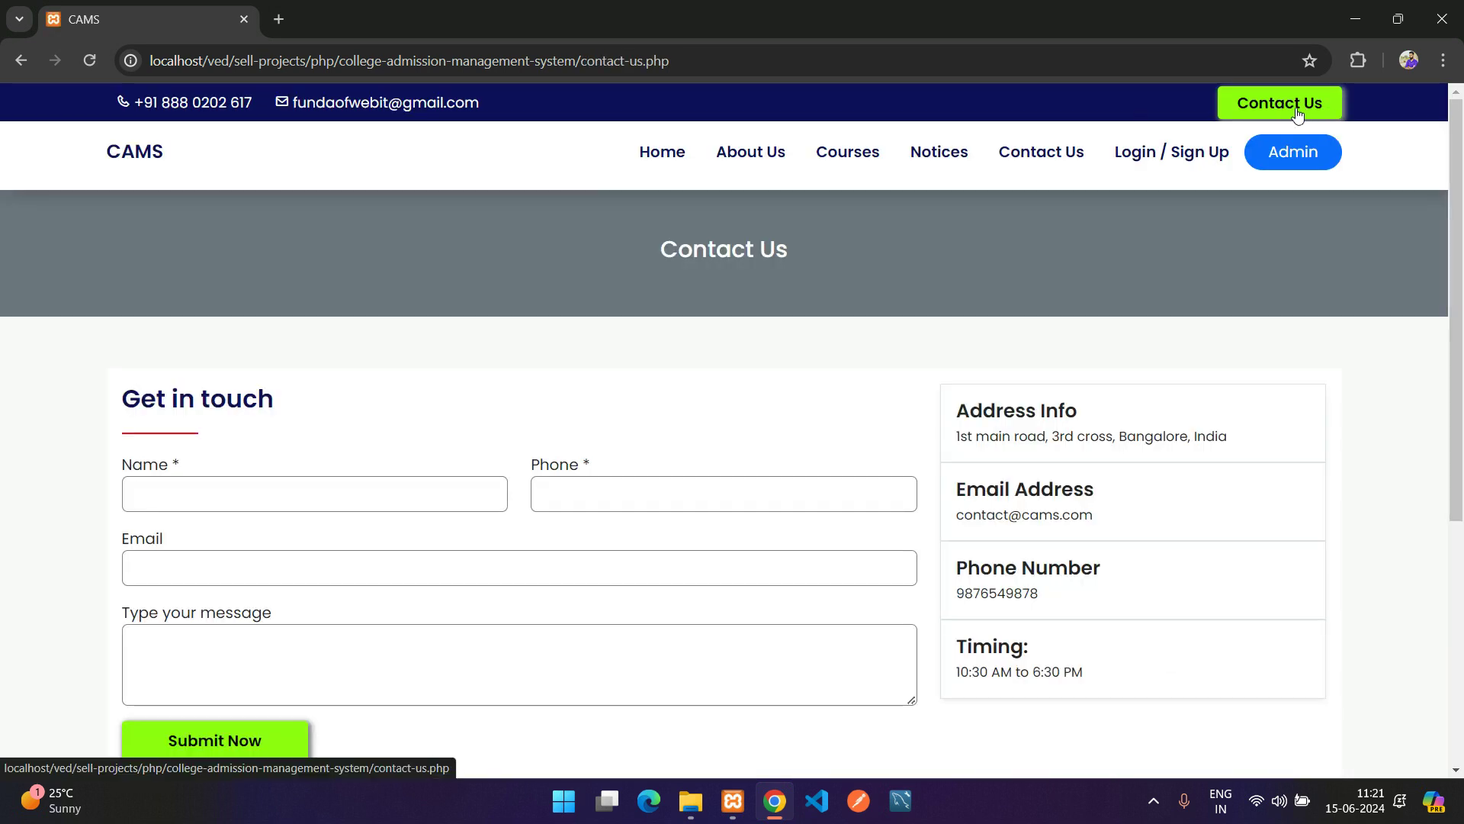
pyautogui.scroll(-4, 228, 549)
pyautogui.scroll(3, 392, 441)
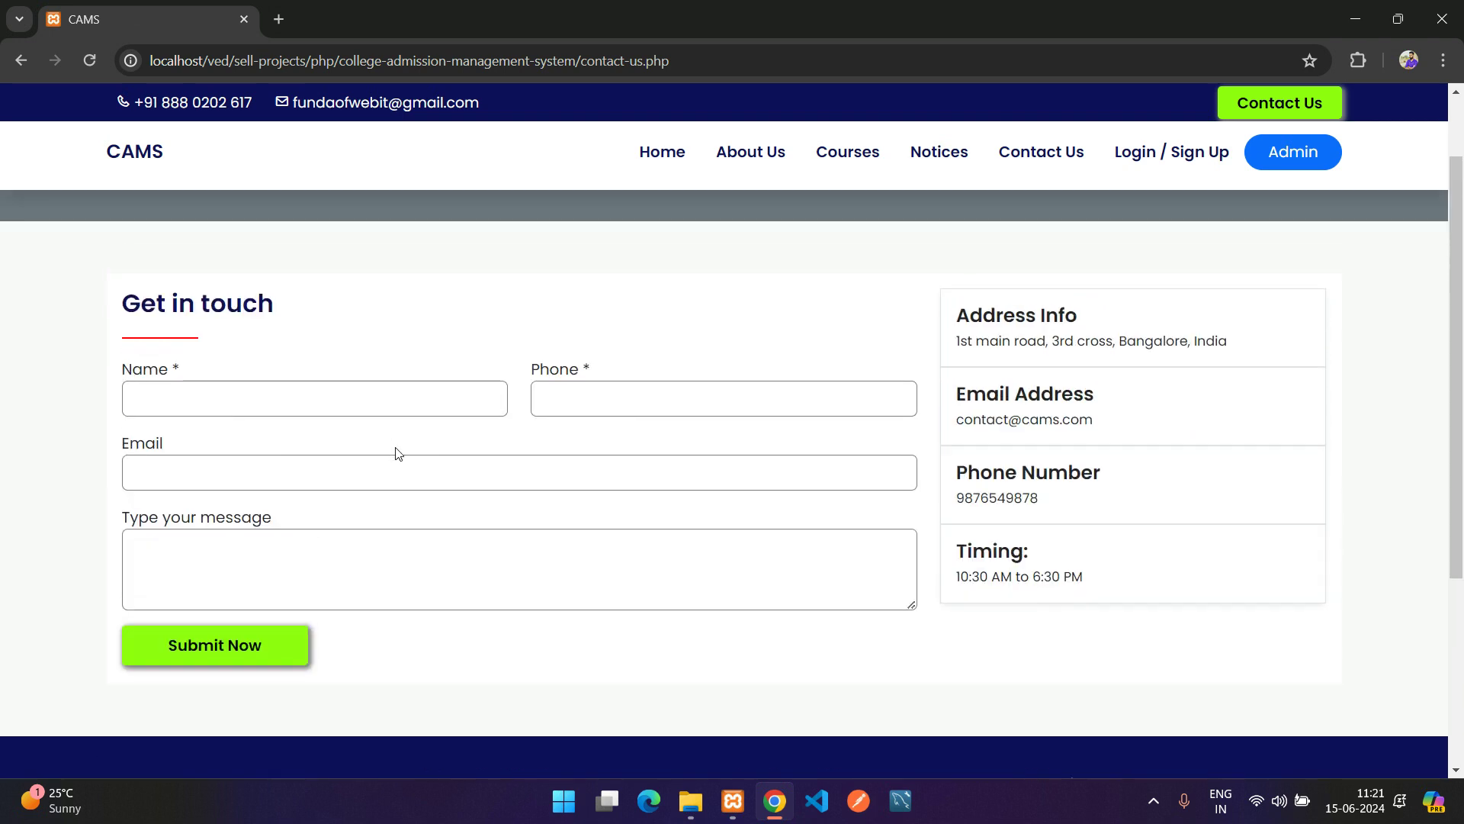
pyautogui.scroll(1, 404, 457)
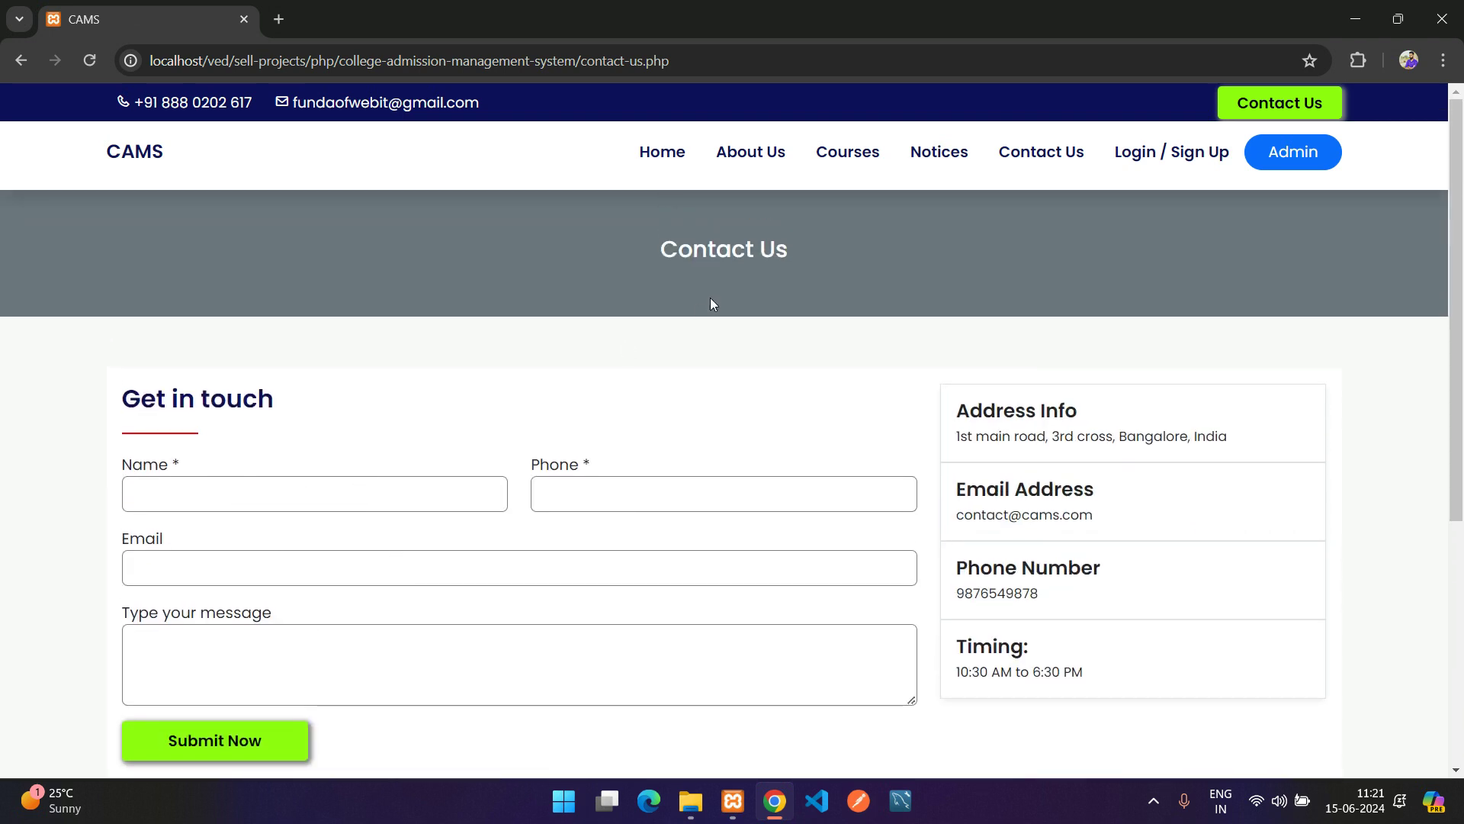
# Go from the Login / Sign Up page to the new-student Register form
pyautogui.click(1135, 164)
pyautogui.click(697, 384)
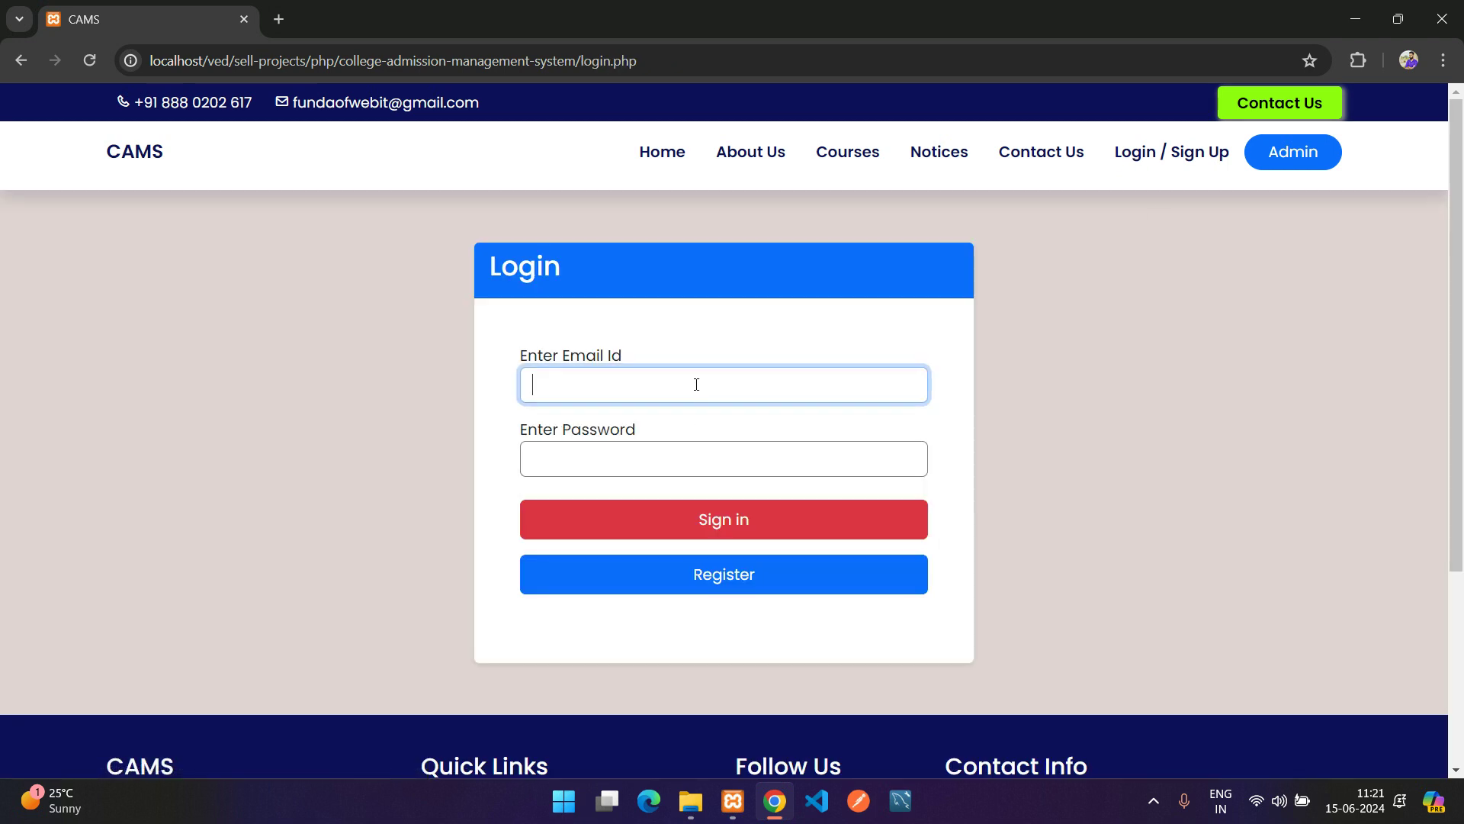
pyautogui.click(644, 573)
# Fill the Register form with the student's phone number, e-mail address and a password
pyautogui.click(625, 348)
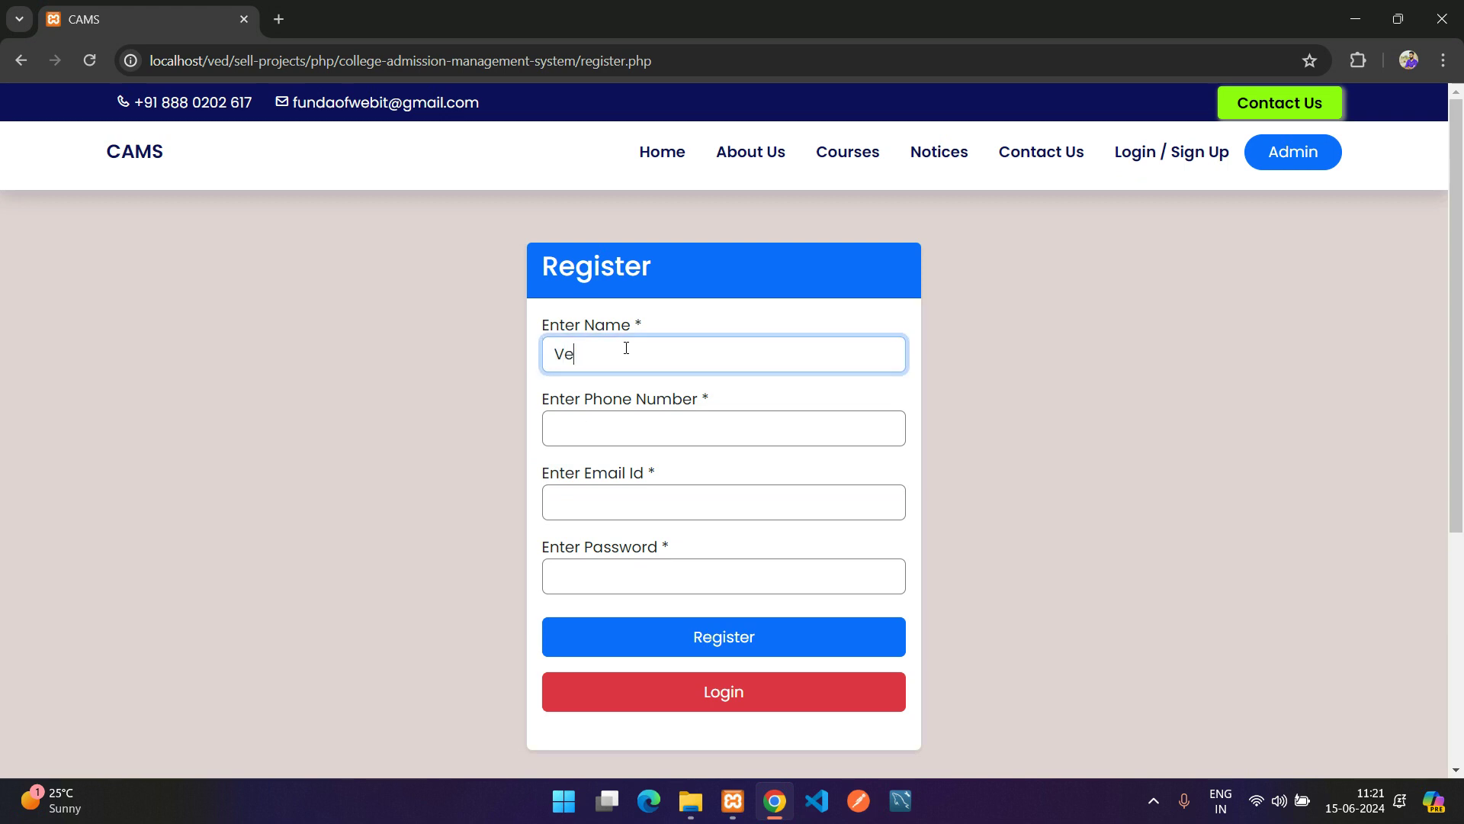
pyautogui.press('Tab')
pyautogui.write('987654987')
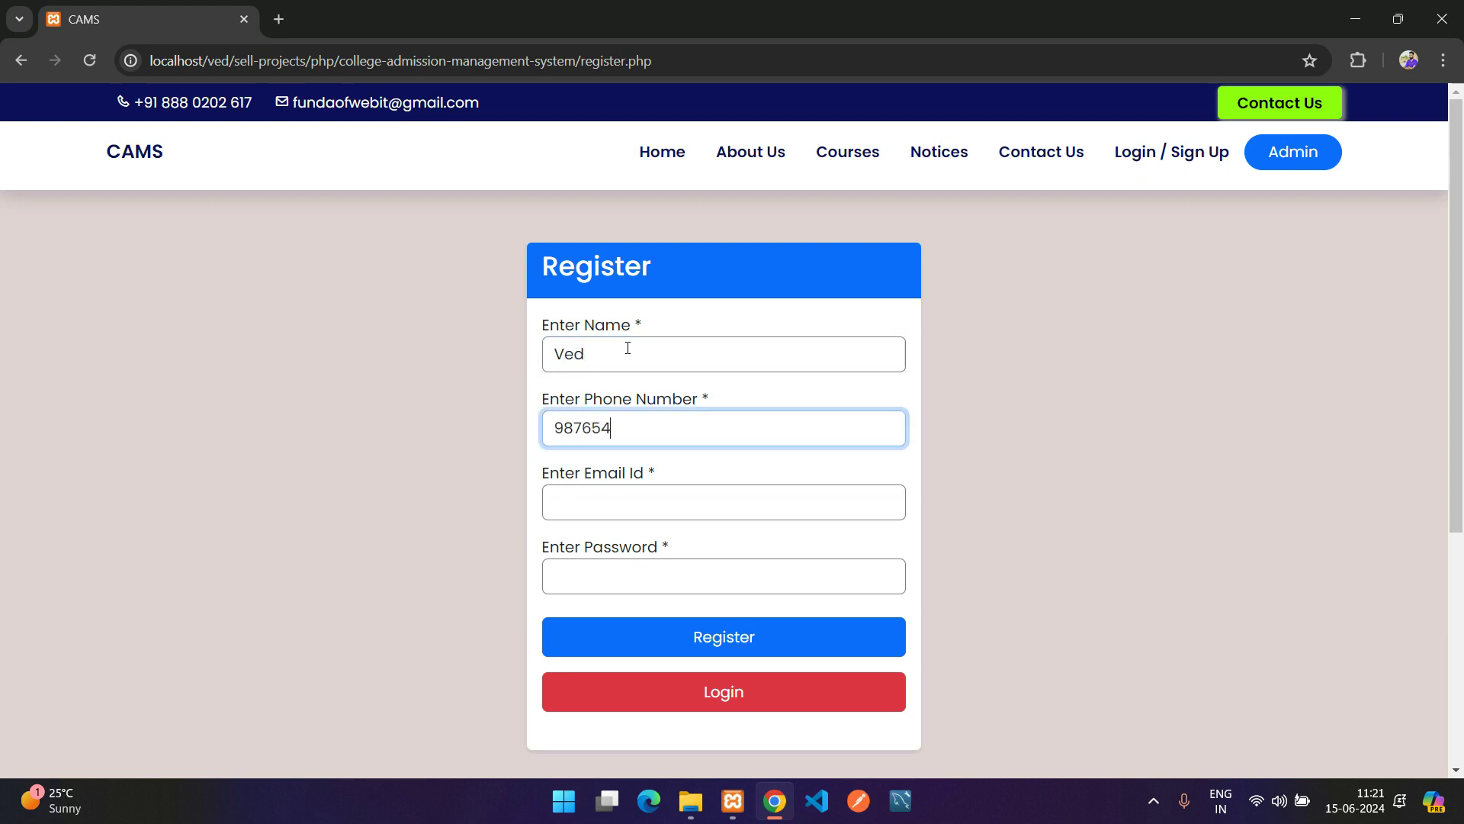
pyautogui.press('Tab')
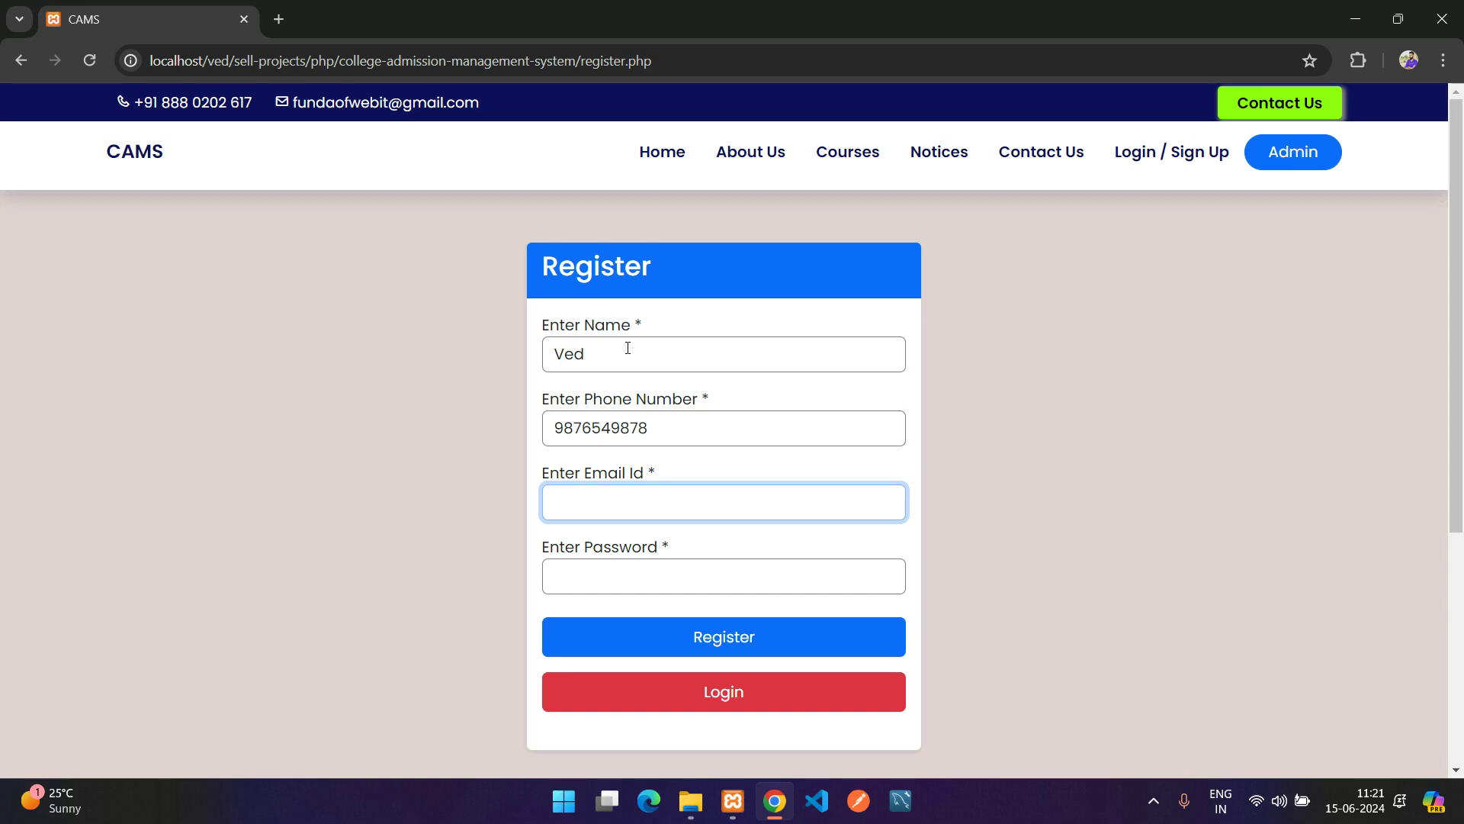
pyautogui.press('Tab')
pyautogui.write('123')
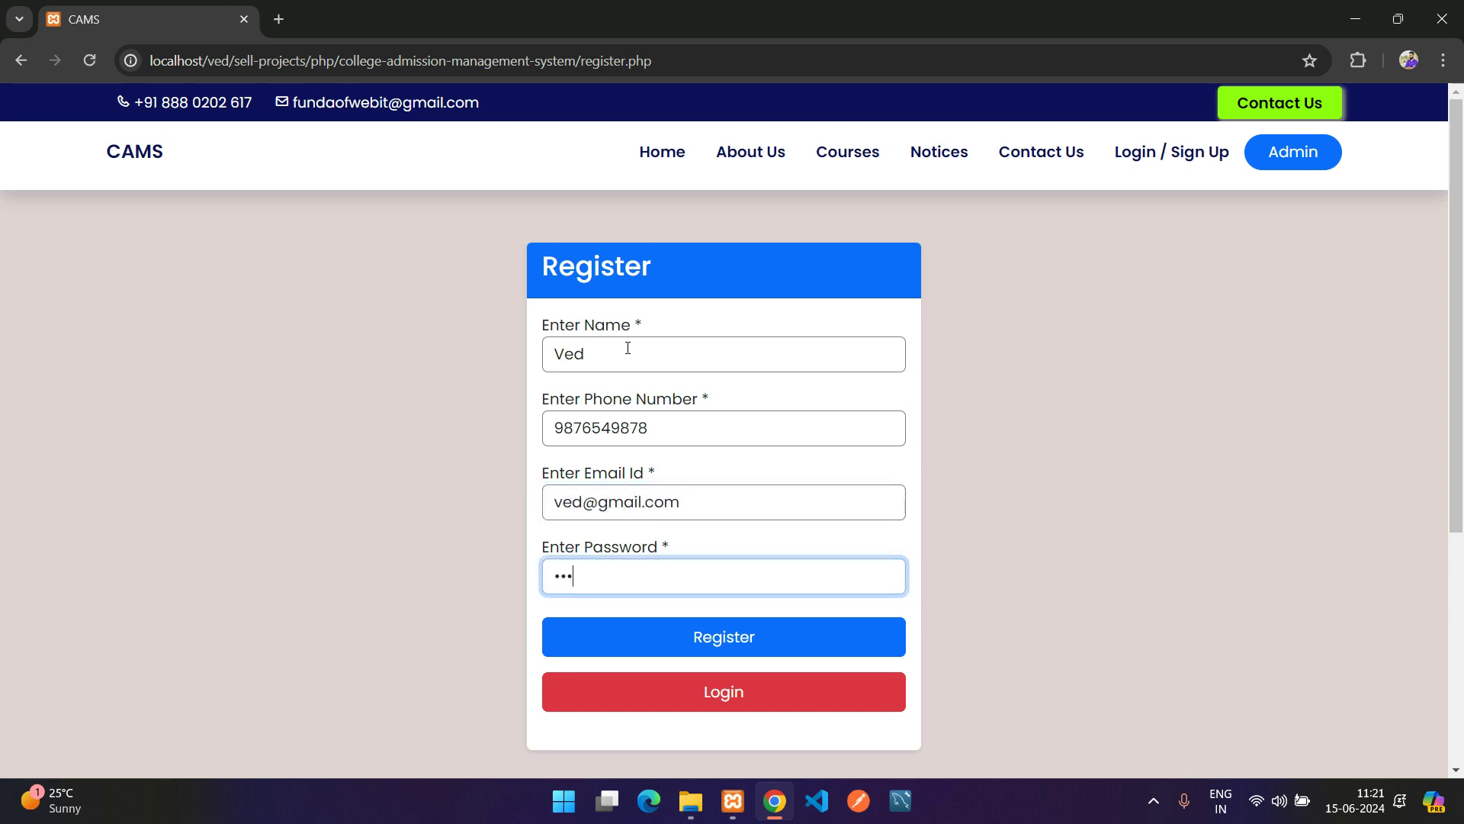
pyautogui.write('456')
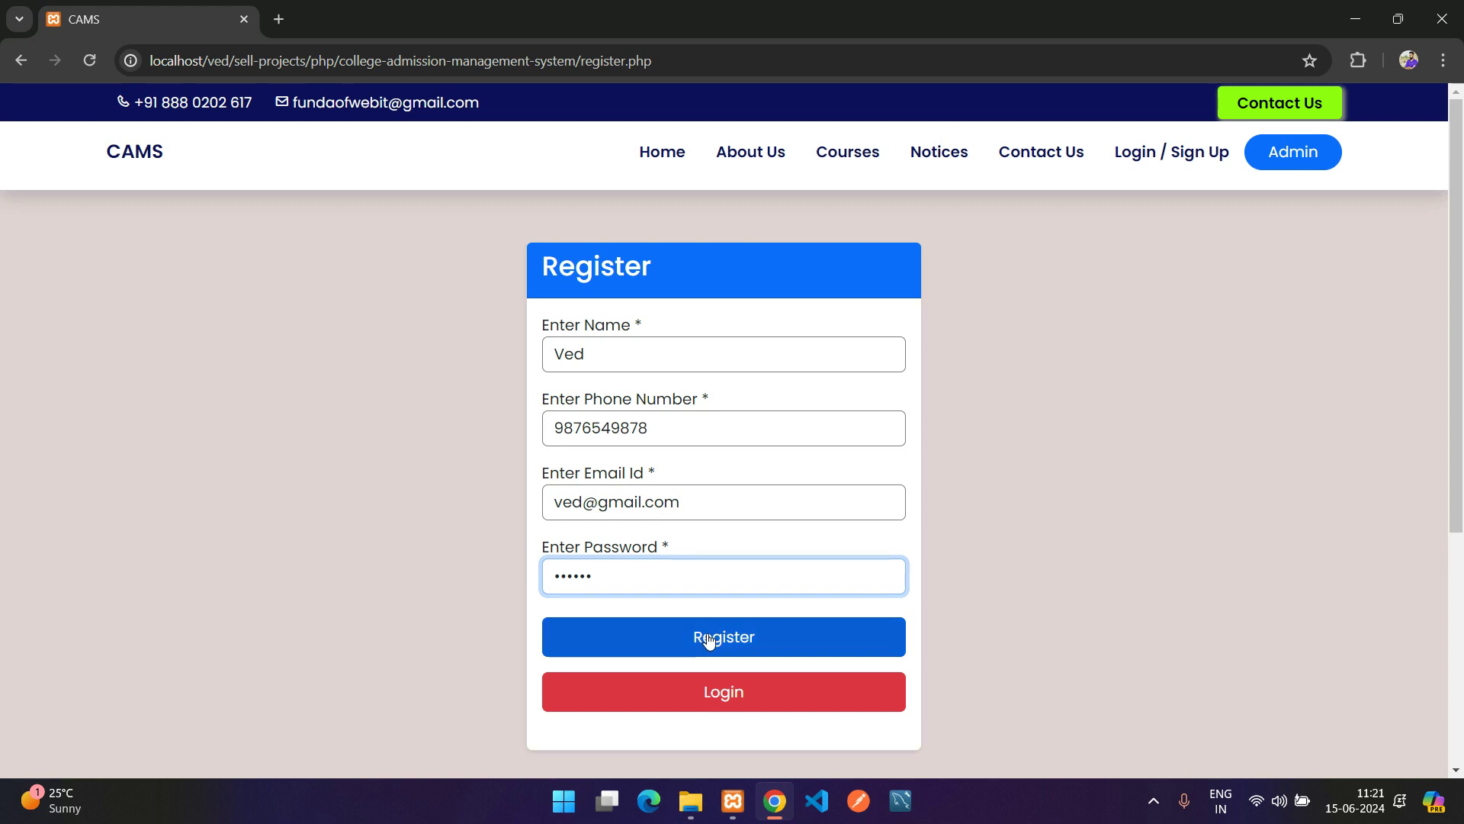
# Submit the registration and check the success message
pyautogui.click(707, 639)
pyautogui.moveTo(569, 370); pyautogui.dragTo(850, 382)
pyautogui.click(849, 382)
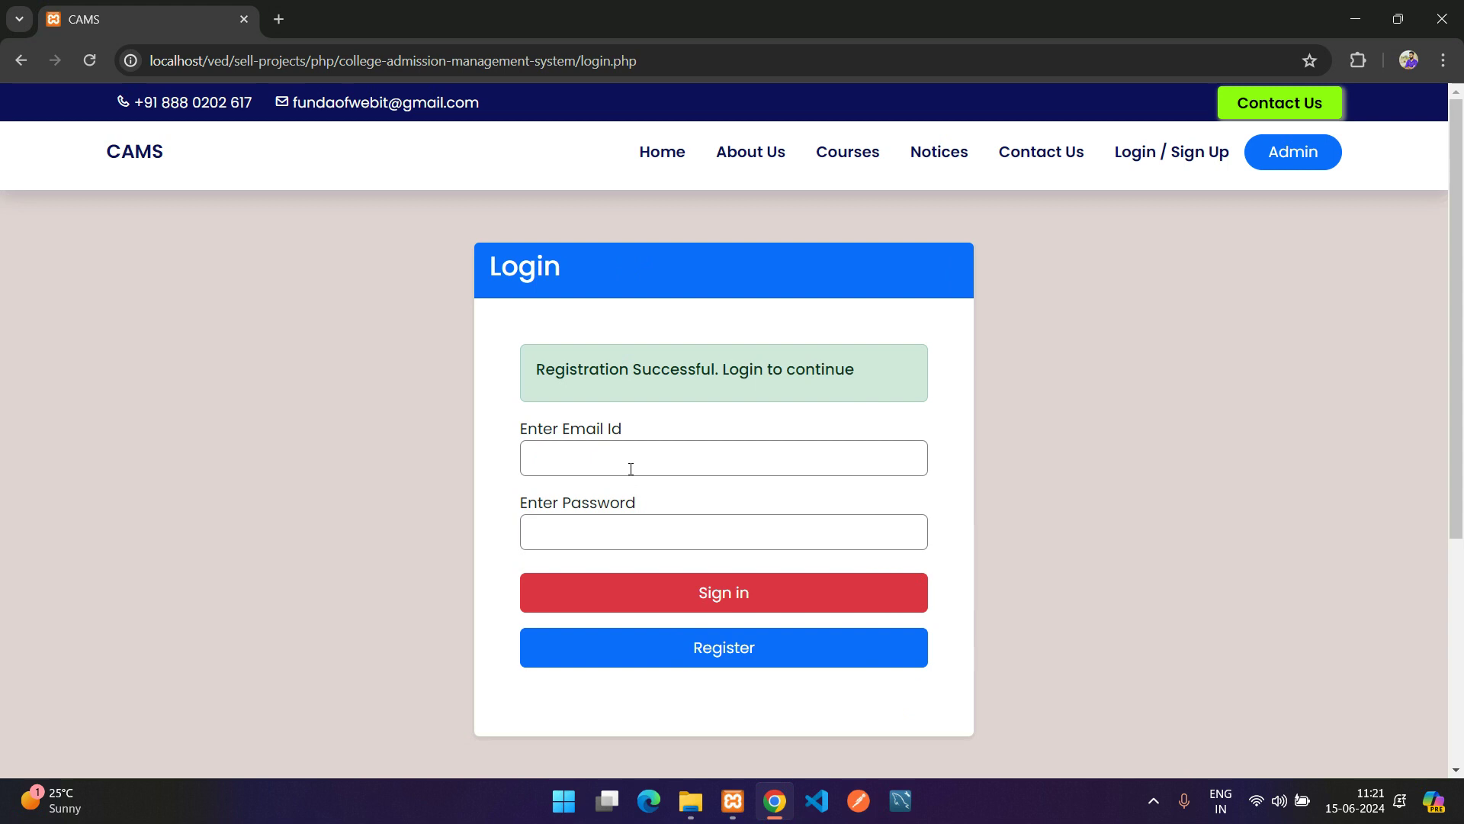
# Sign in on the Login page with the new account's e-mail and password
pyautogui.click(629, 472)
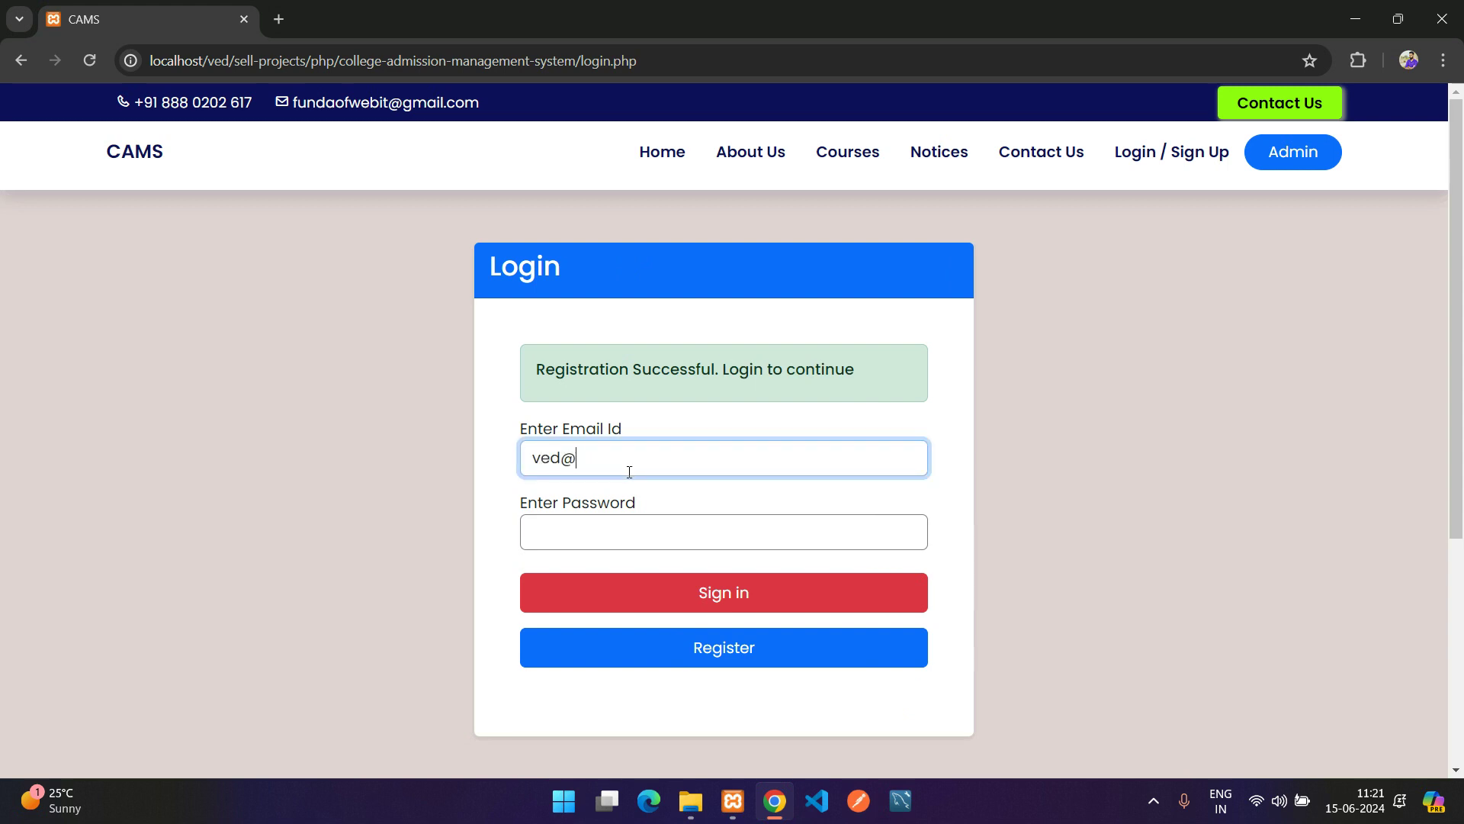
pyautogui.press('Tab')
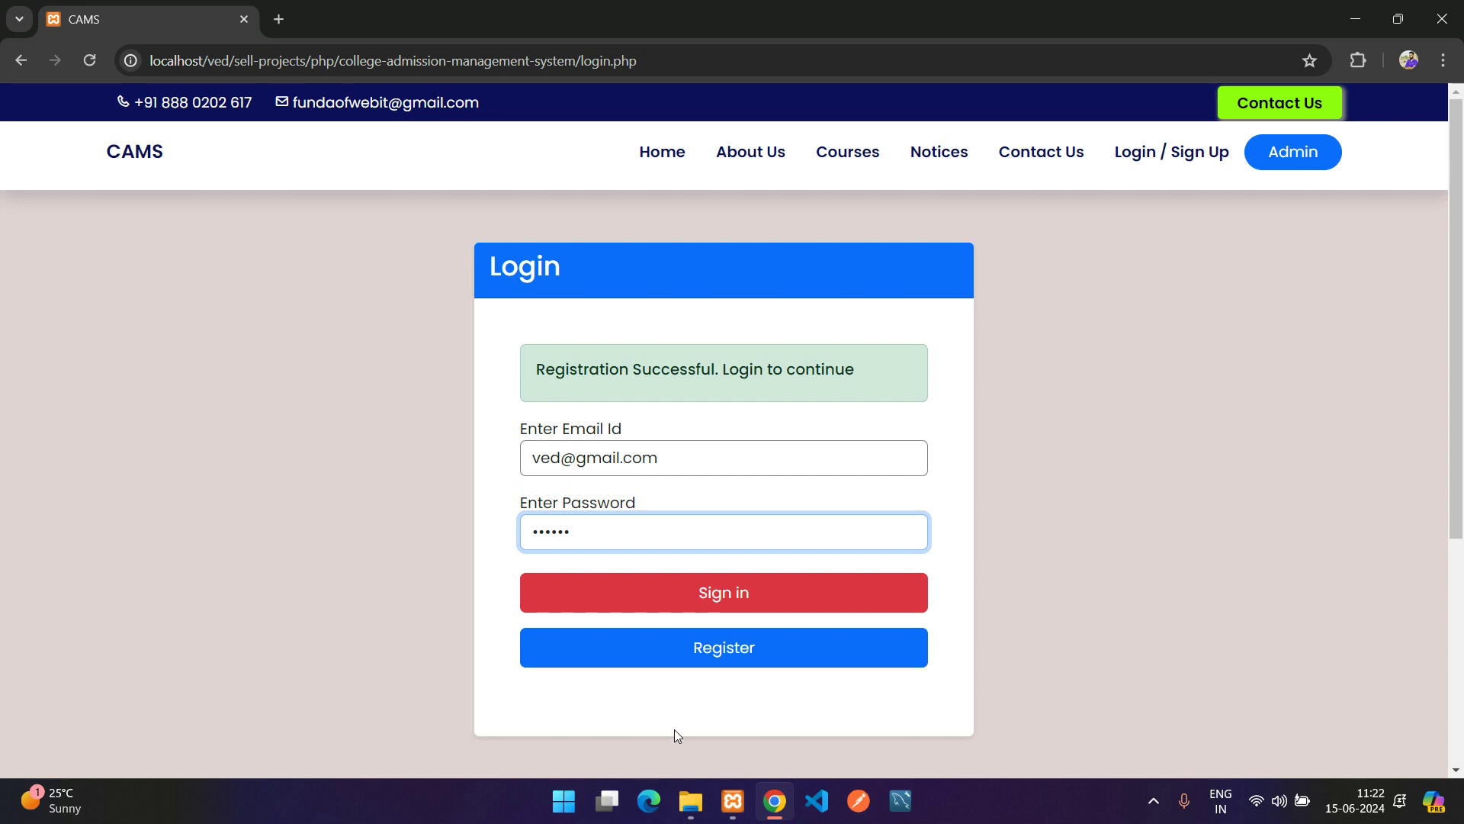
pyautogui.click(748, 600)
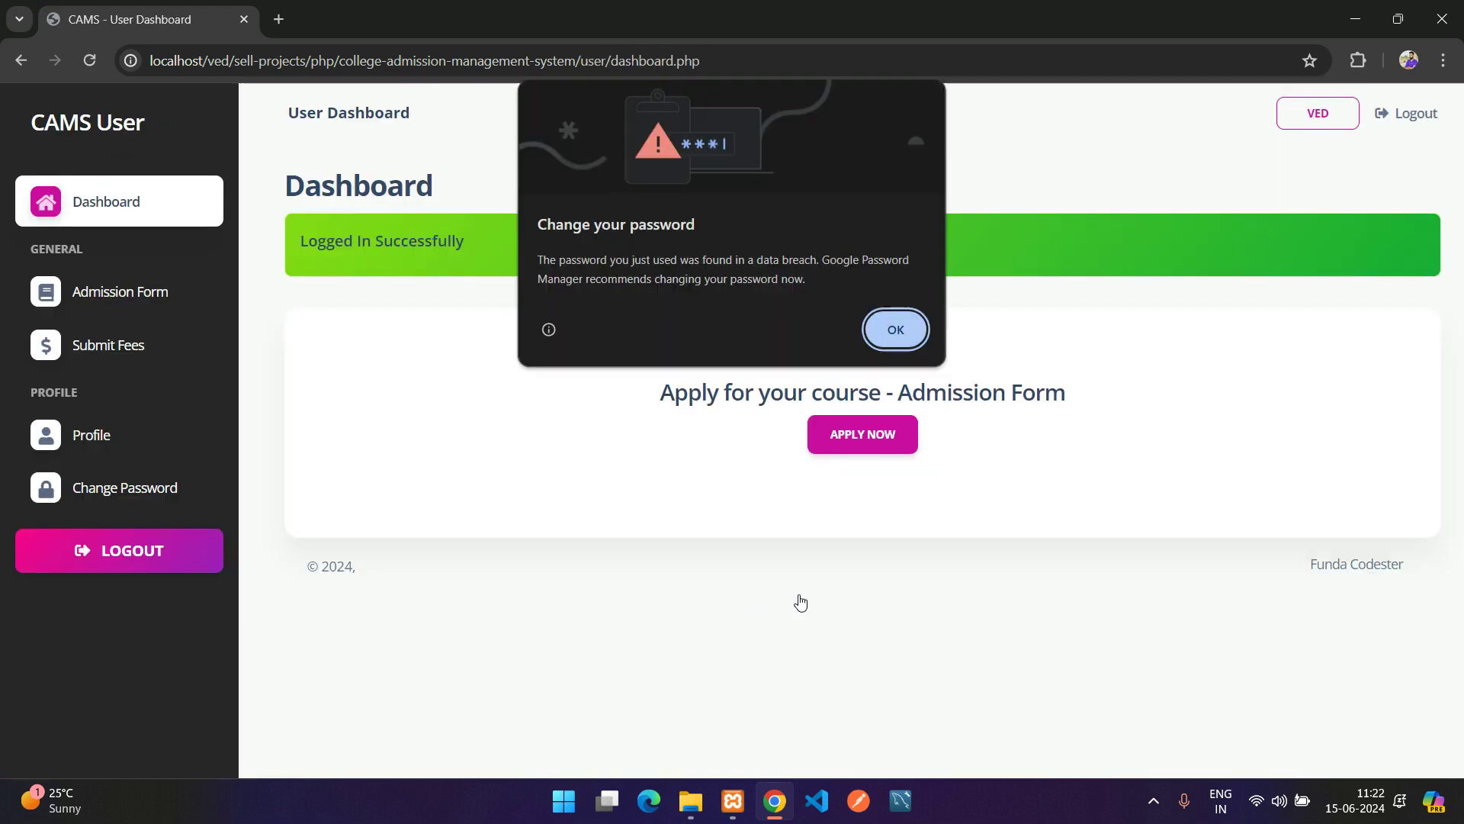
# Dismiss Chrome's breached-password popup with OK, then go to Admission Form from the sidebar
pyautogui.click(900, 329)
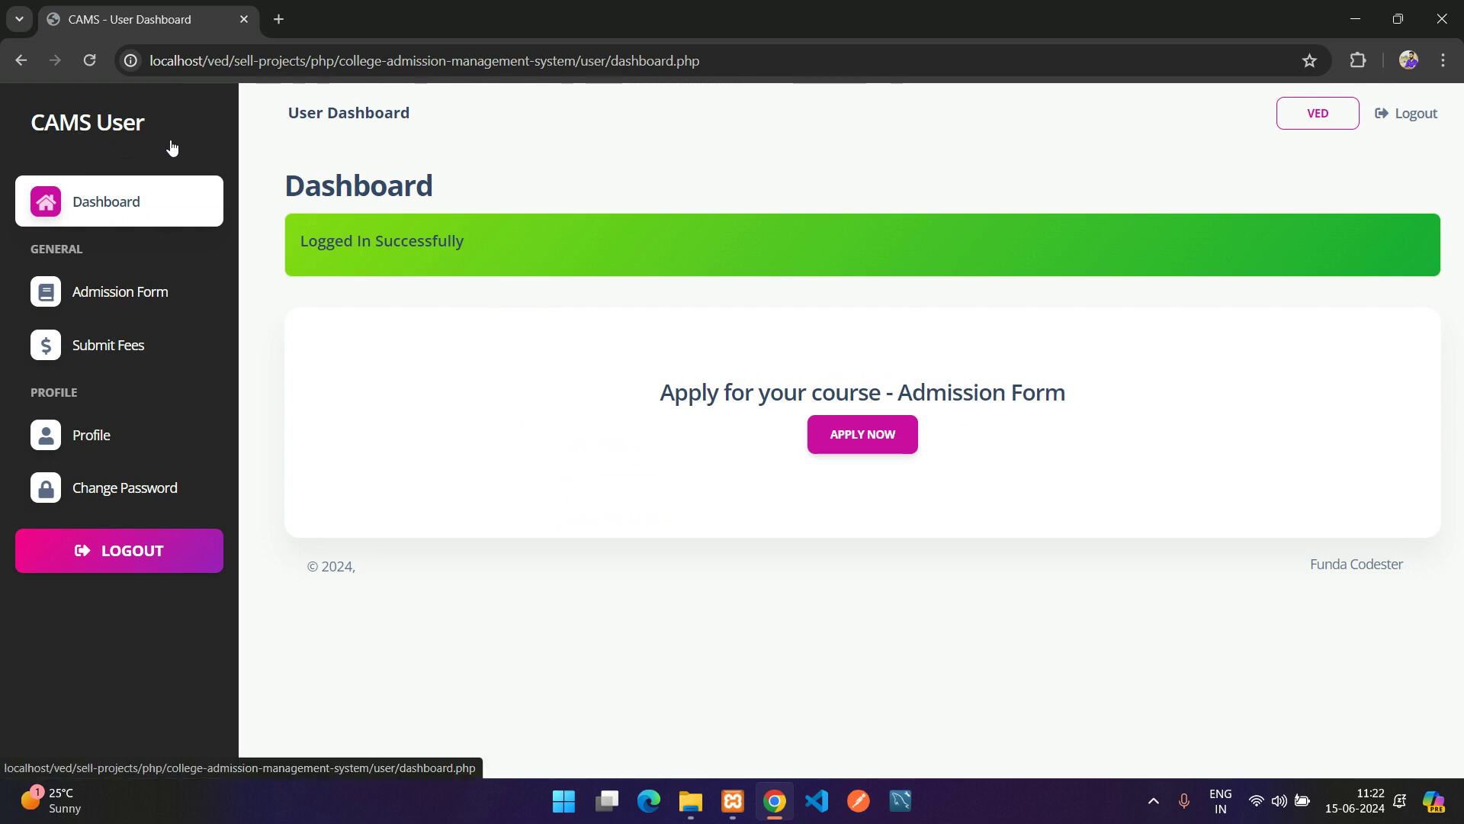
pyautogui.tripleClick(305, 115)
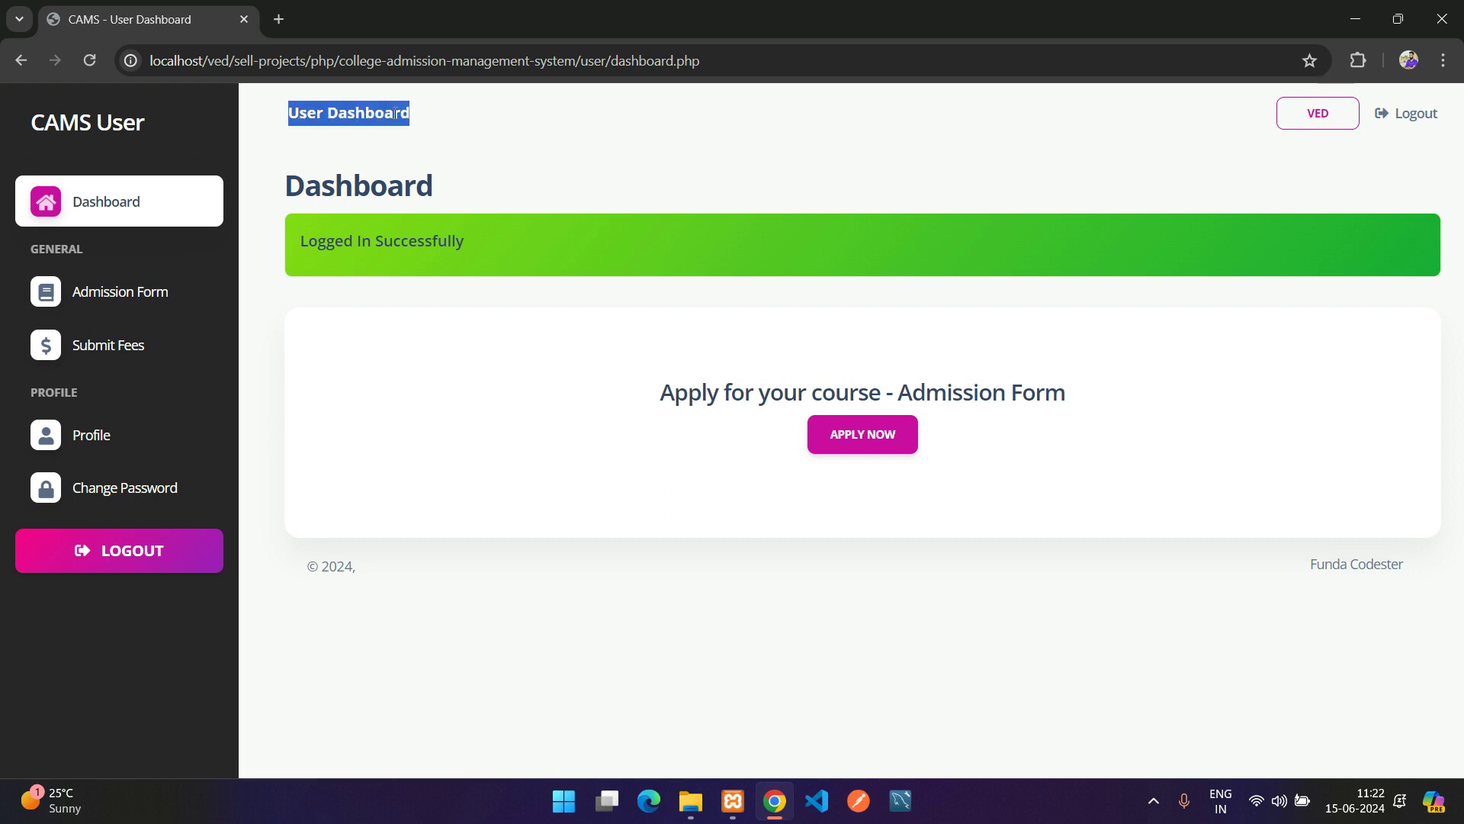
pyautogui.click(305, 115)
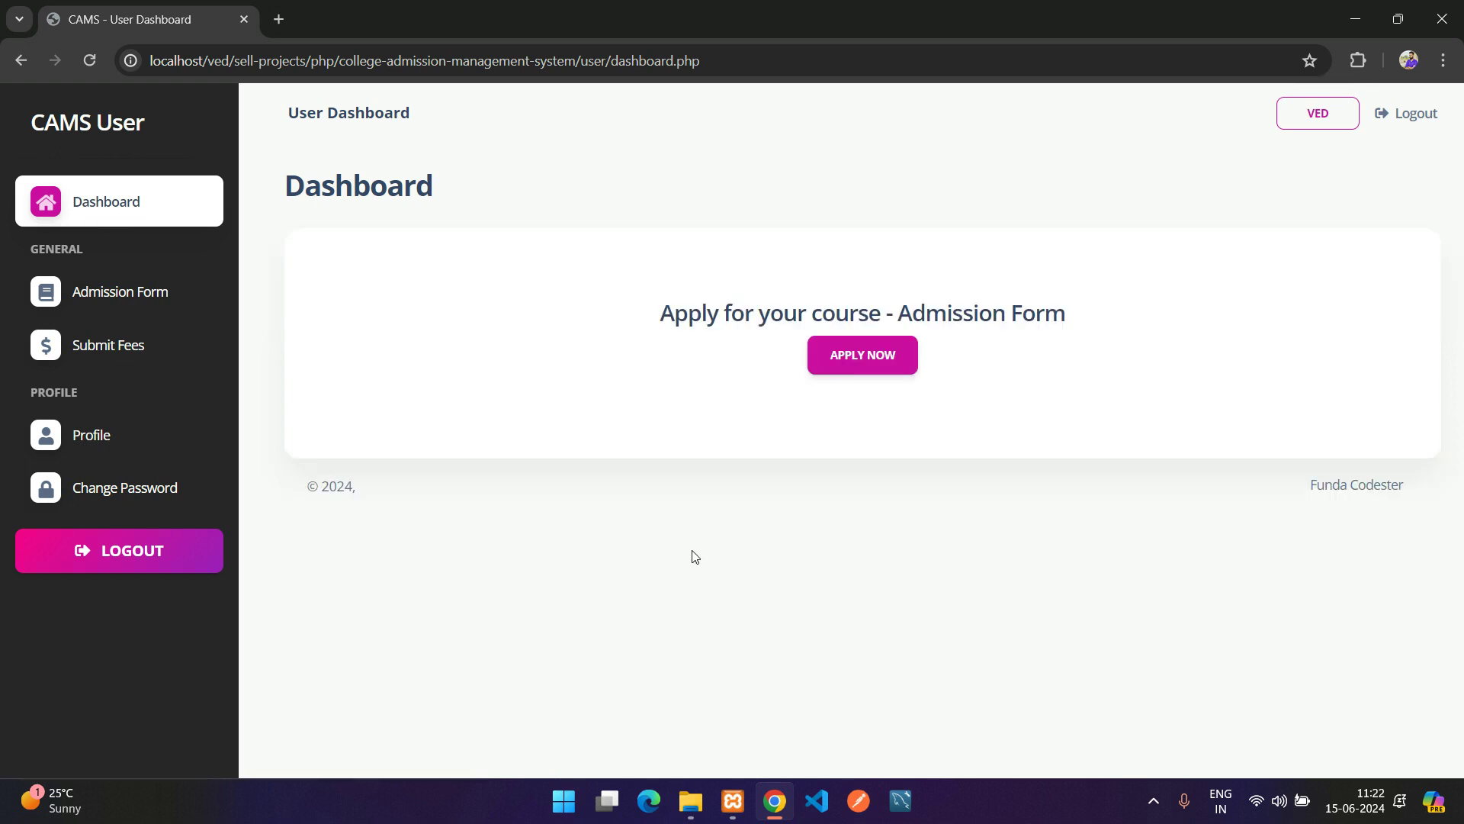
pyautogui.moveTo(663, 299); pyautogui.dragTo(952, 325)
pyautogui.doubleClick(1040, 315)
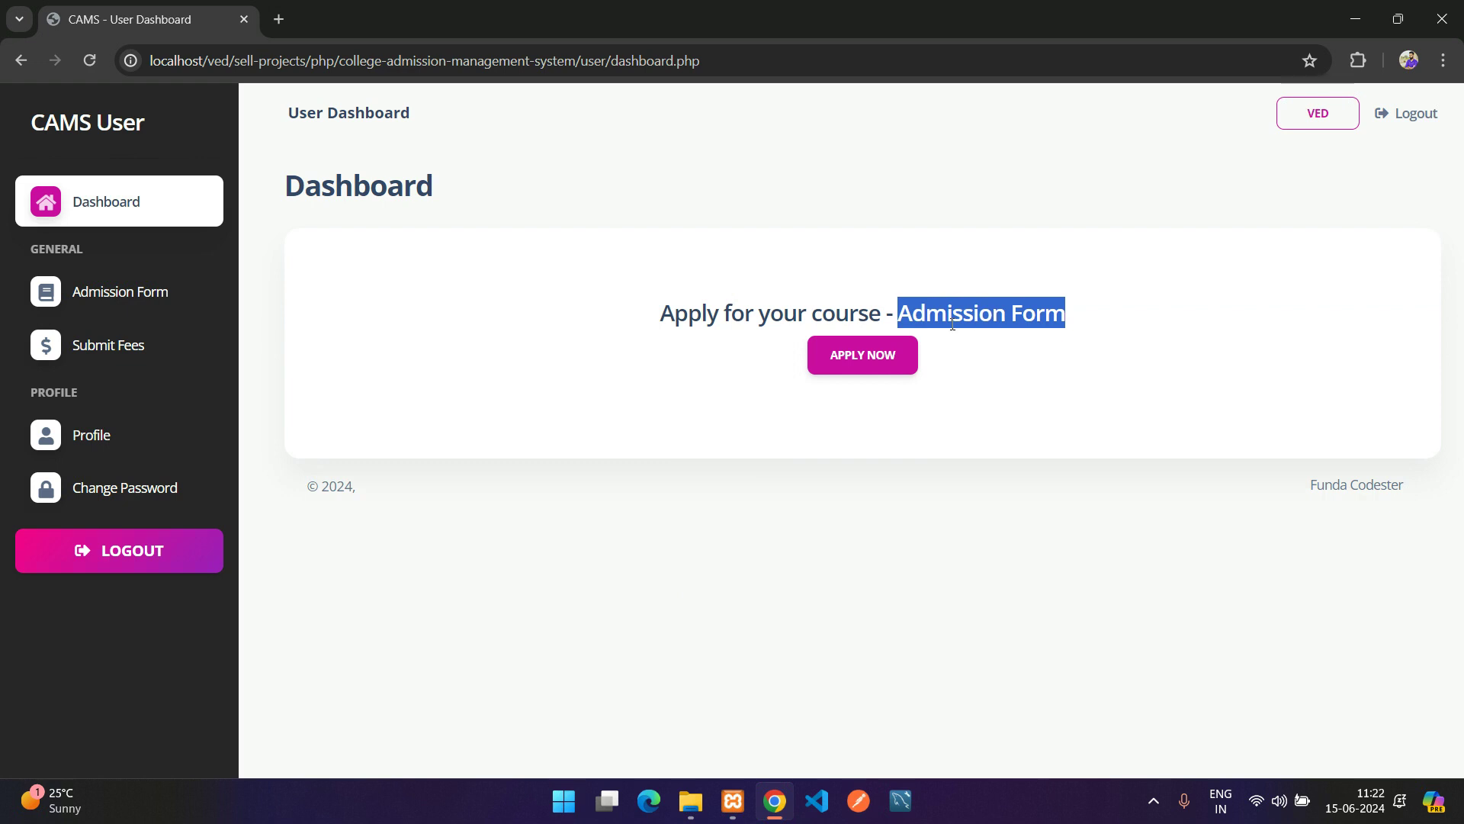
pyautogui.click(100, 292)
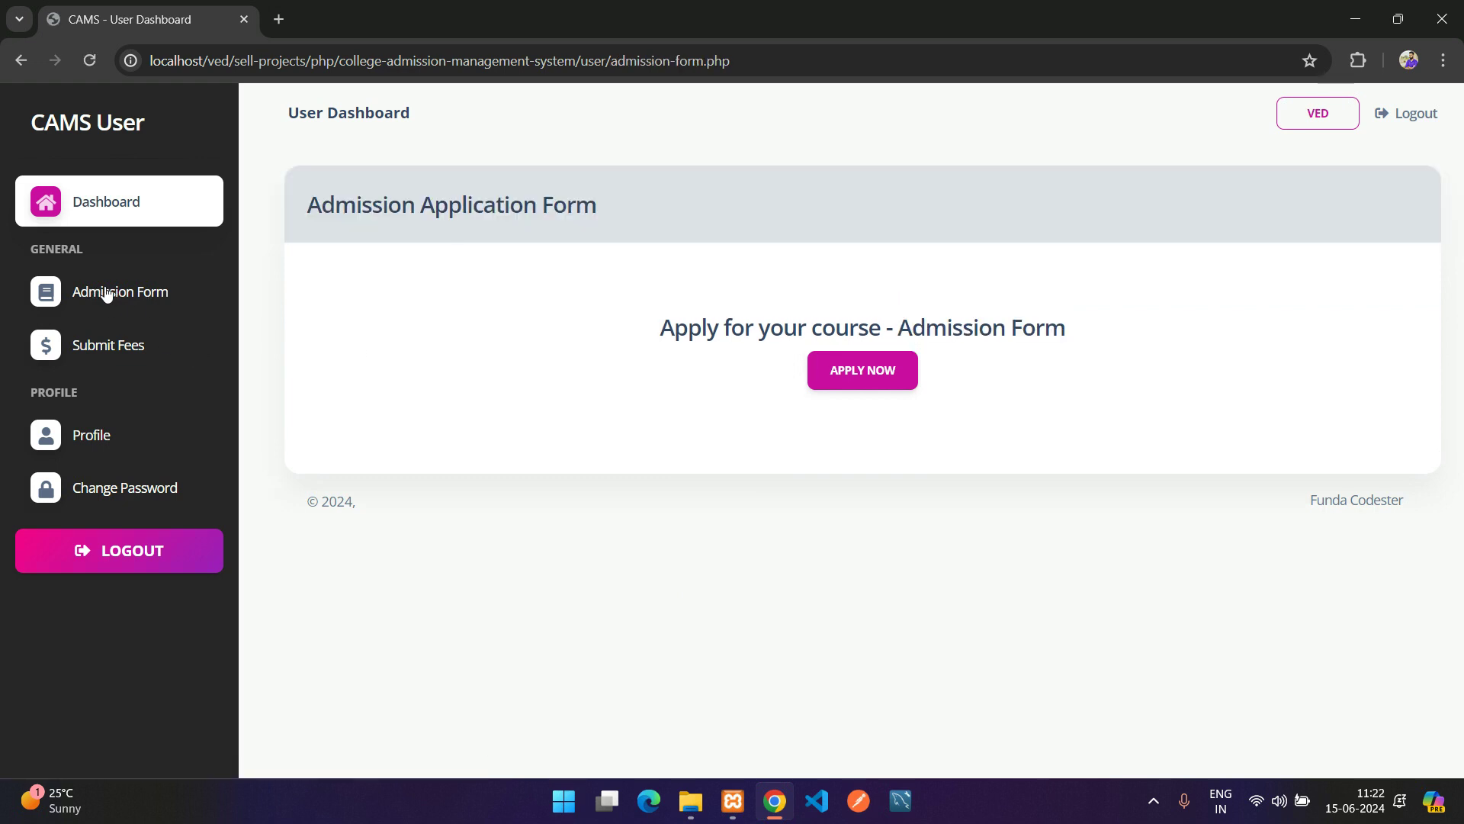
# Go from the Admission Form page to the Submit Fees page
pyautogui.moveTo(321, 194); pyautogui.dragTo(738, 216)
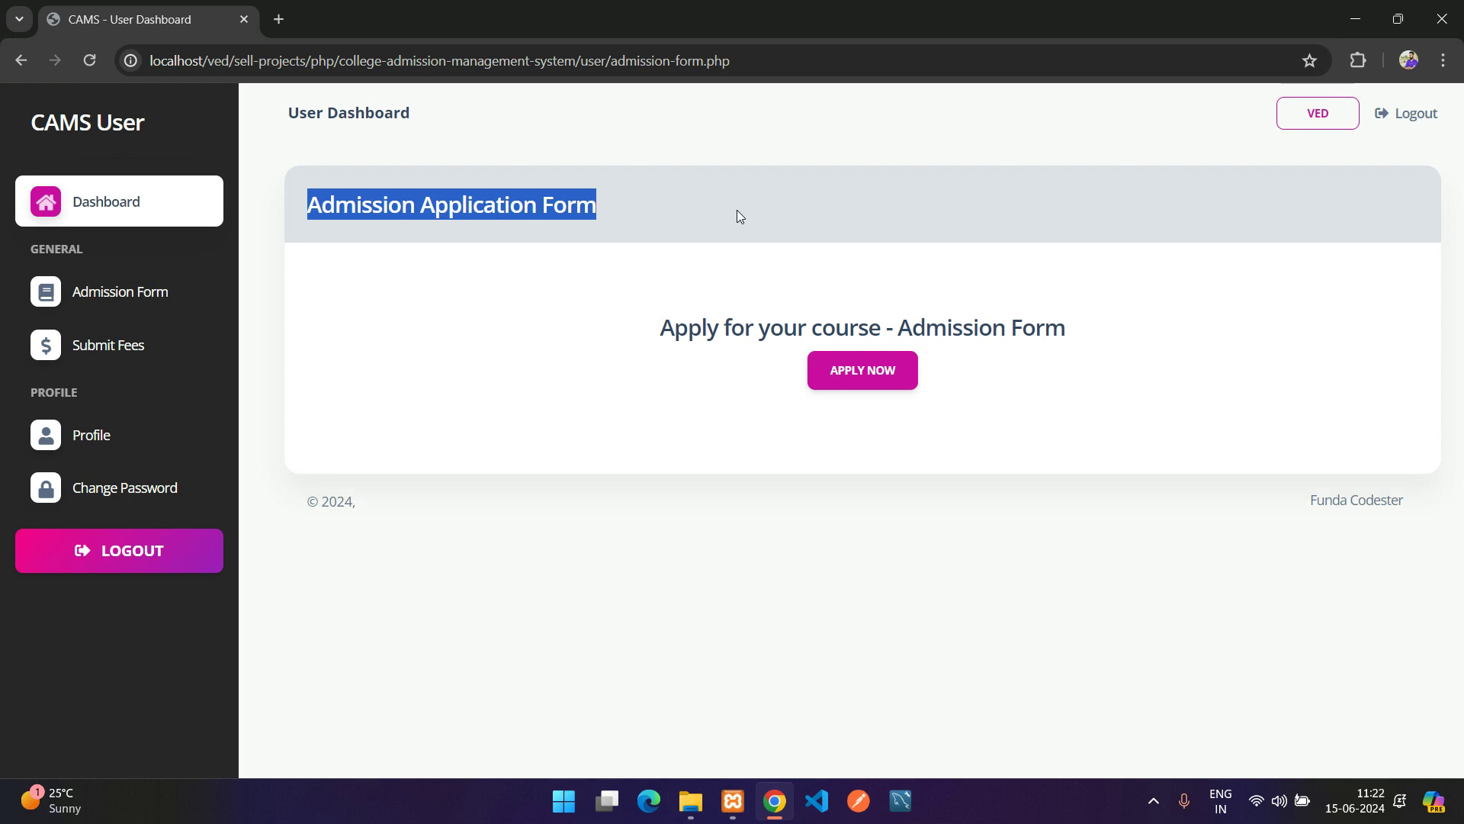
pyautogui.click(131, 342)
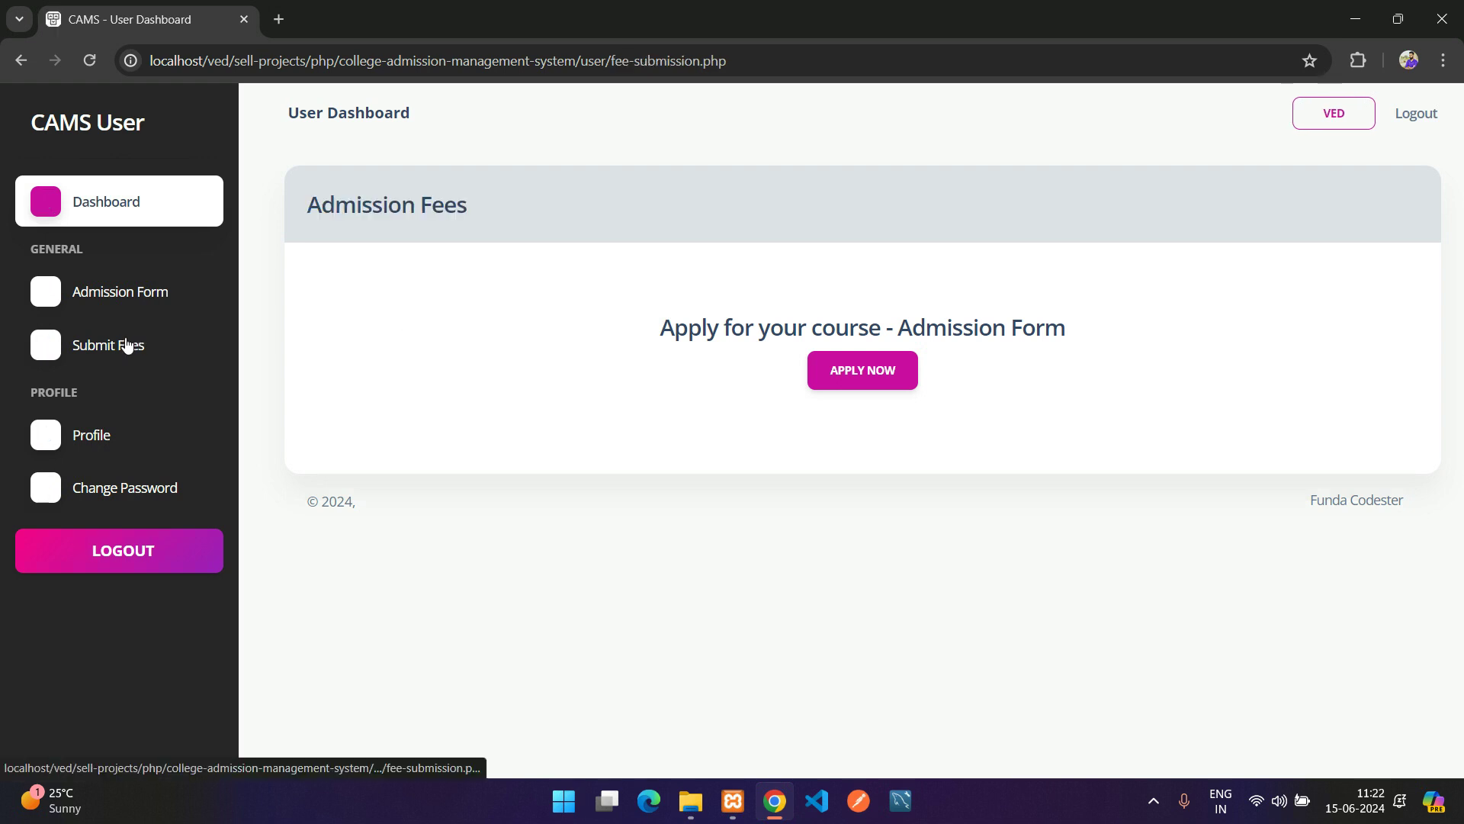
pyautogui.tripleClick(711, 328)
# Review the Profile page's Full Name, Phone Number and Email Id fields
pyautogui.click(78, 443)
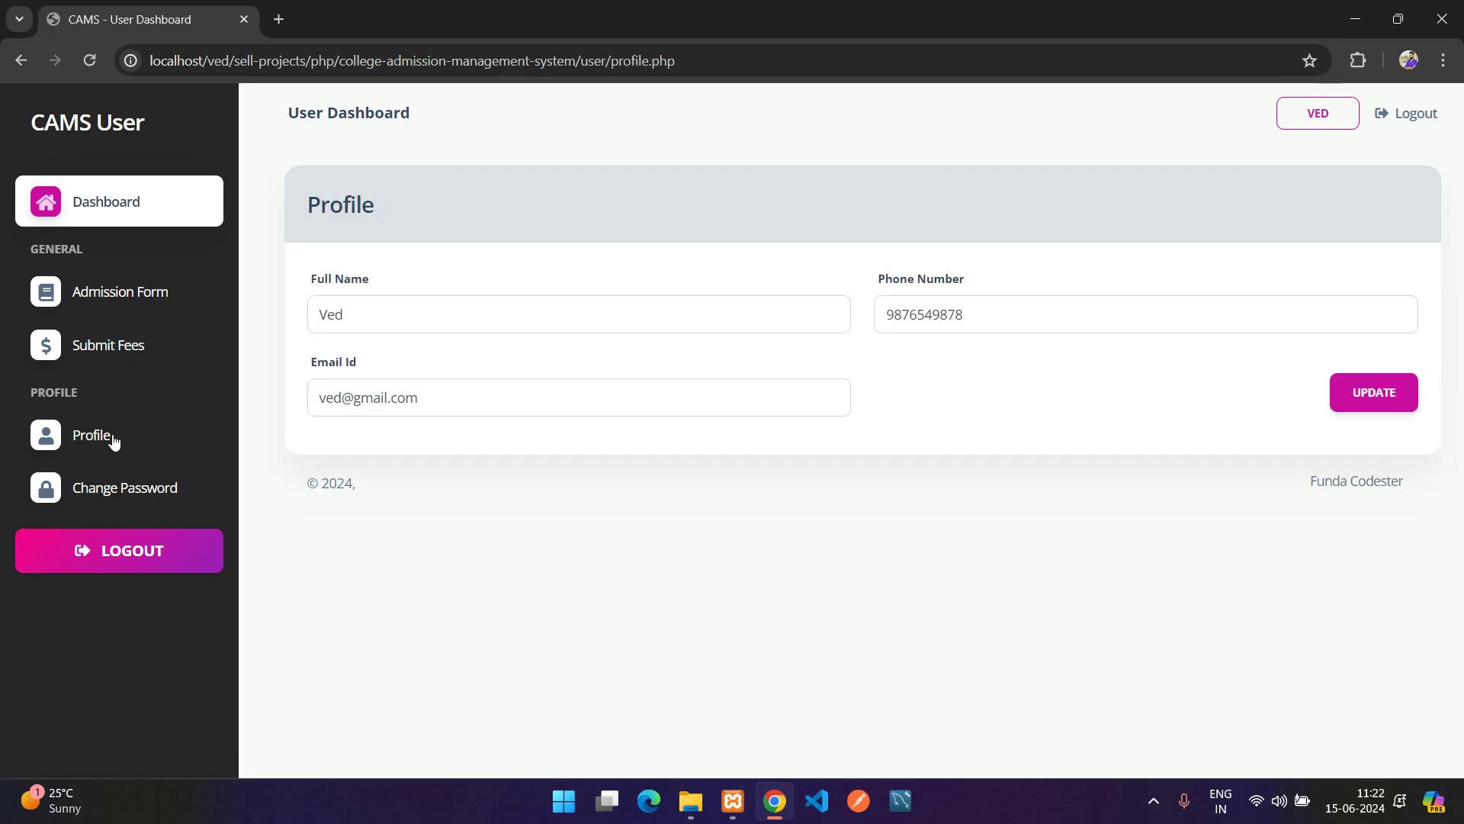
pyautogui.click(487, 322)
pyautogui.click(1044, 317)
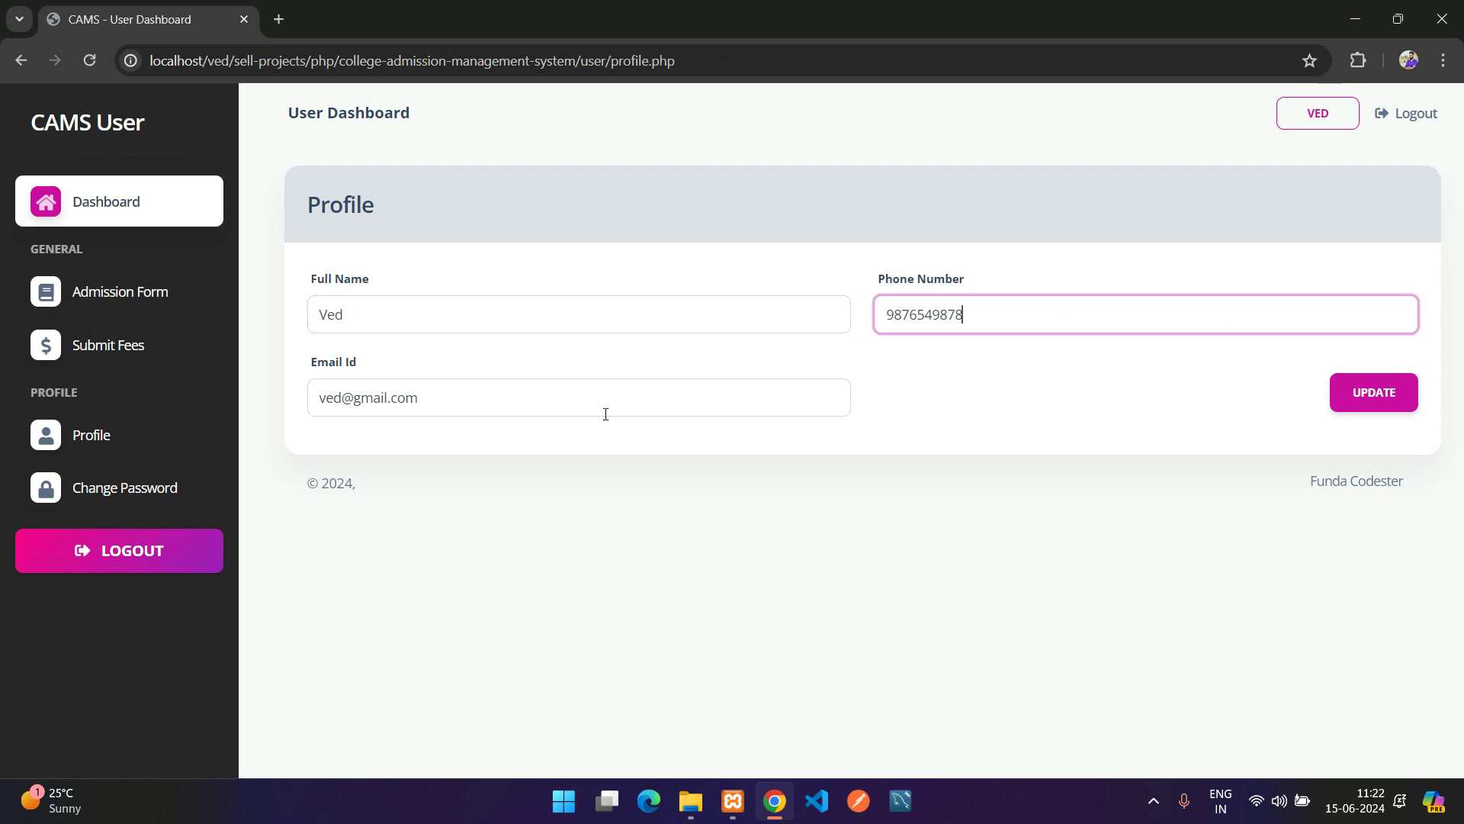
pyautogui.click(605, 408)
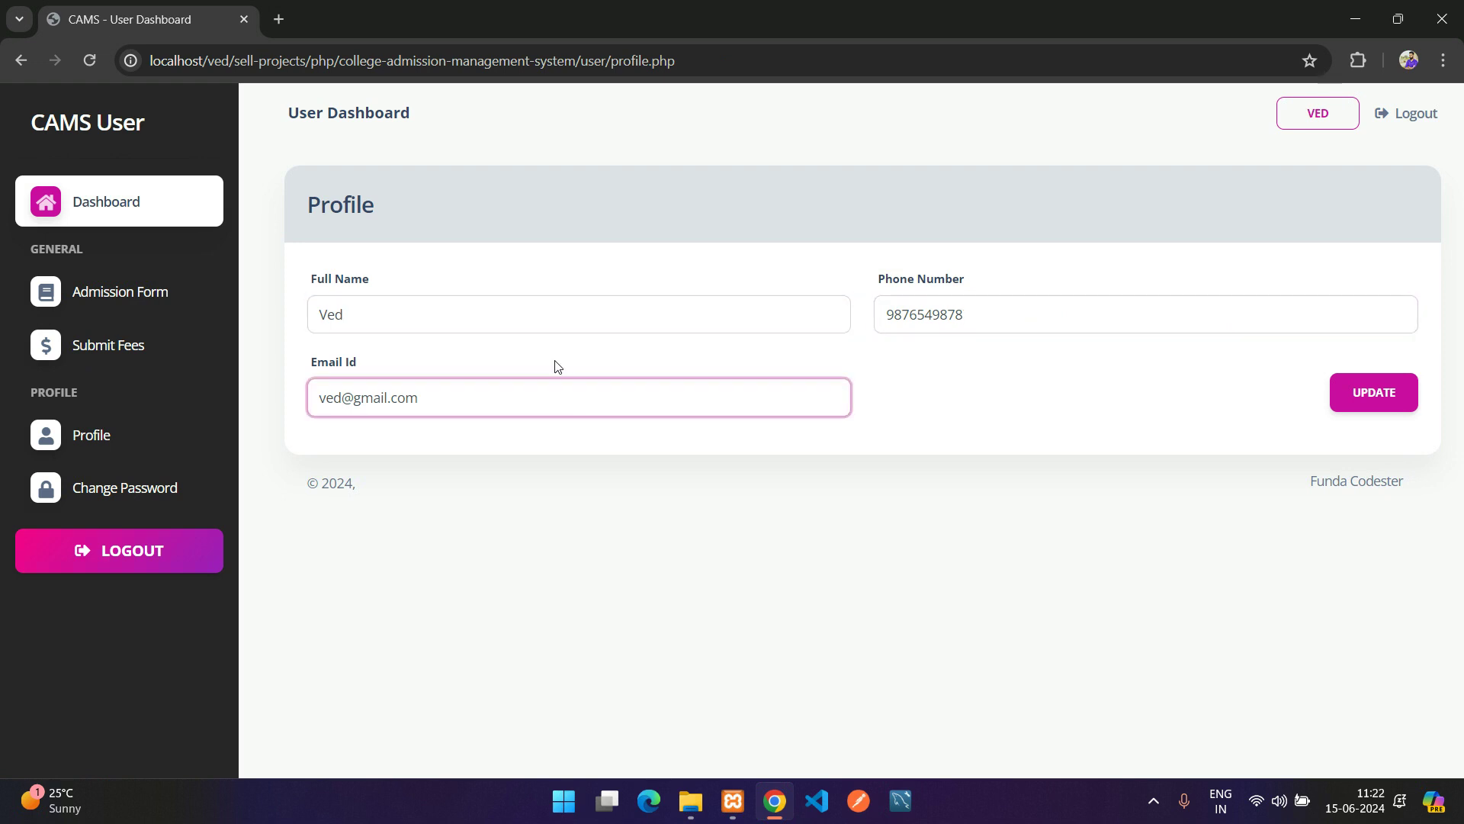
pyautogui.moveTo(420, 397); pyautogui.dragTo(270, 398)
pyautogui.doubleClick(419, 390)
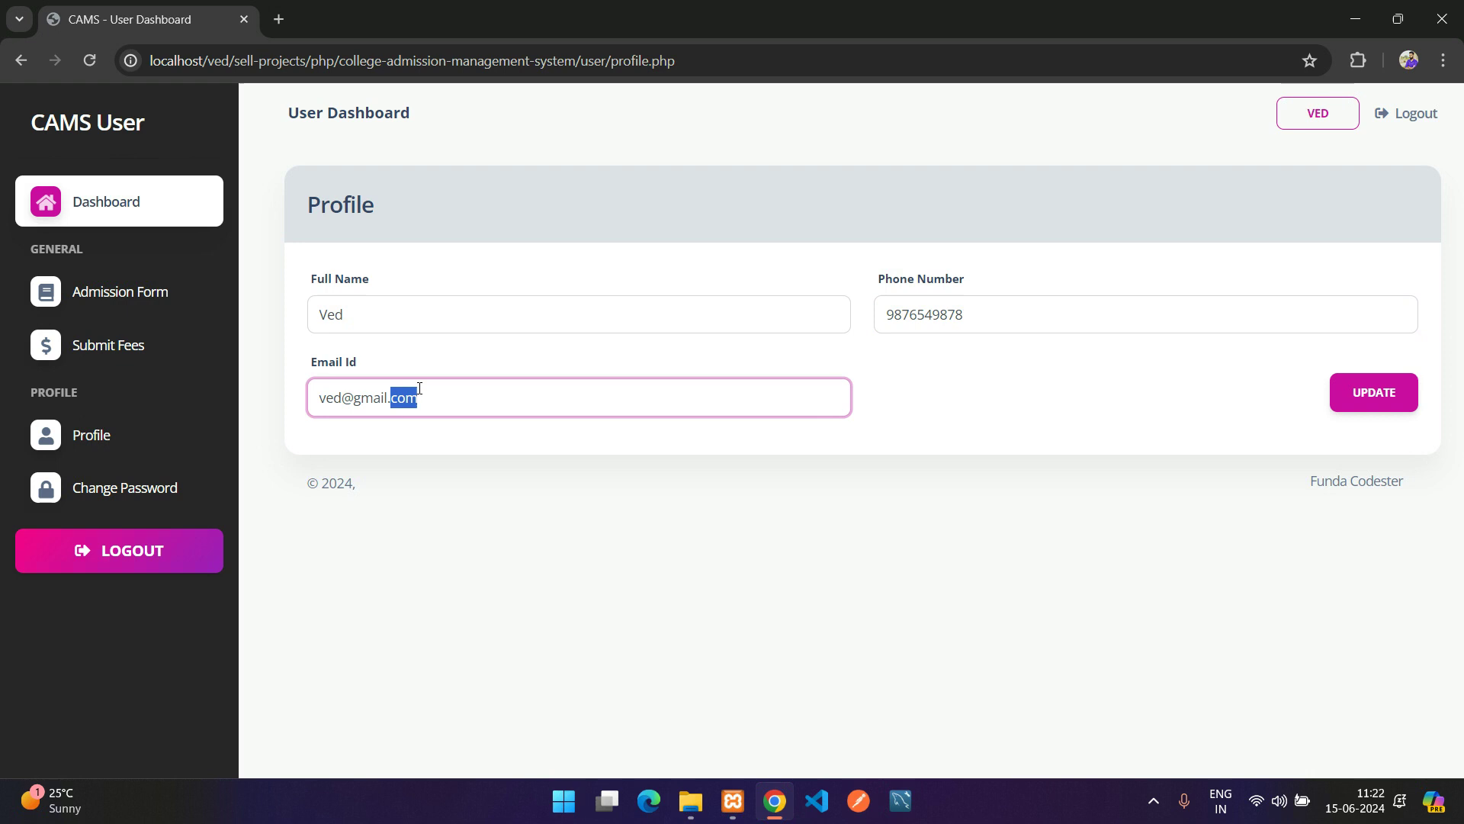
pyautogui.click(366, 304)
pyautogui.click(1033, 316)
pyautogui.click(582, 311)
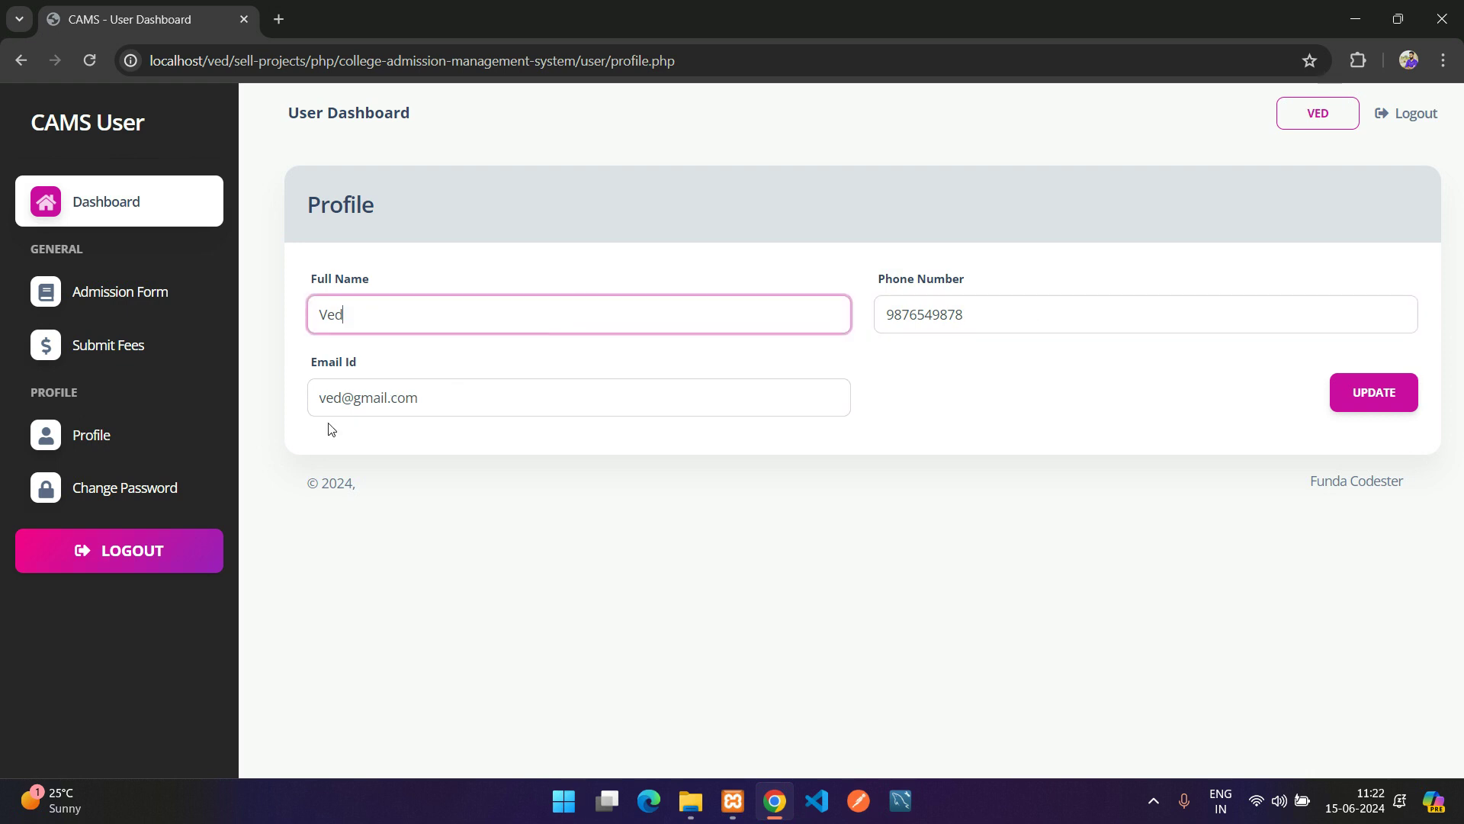
# Check the Change Password fields, then return to the Admission Form page
pyautogui.click(86, 489)
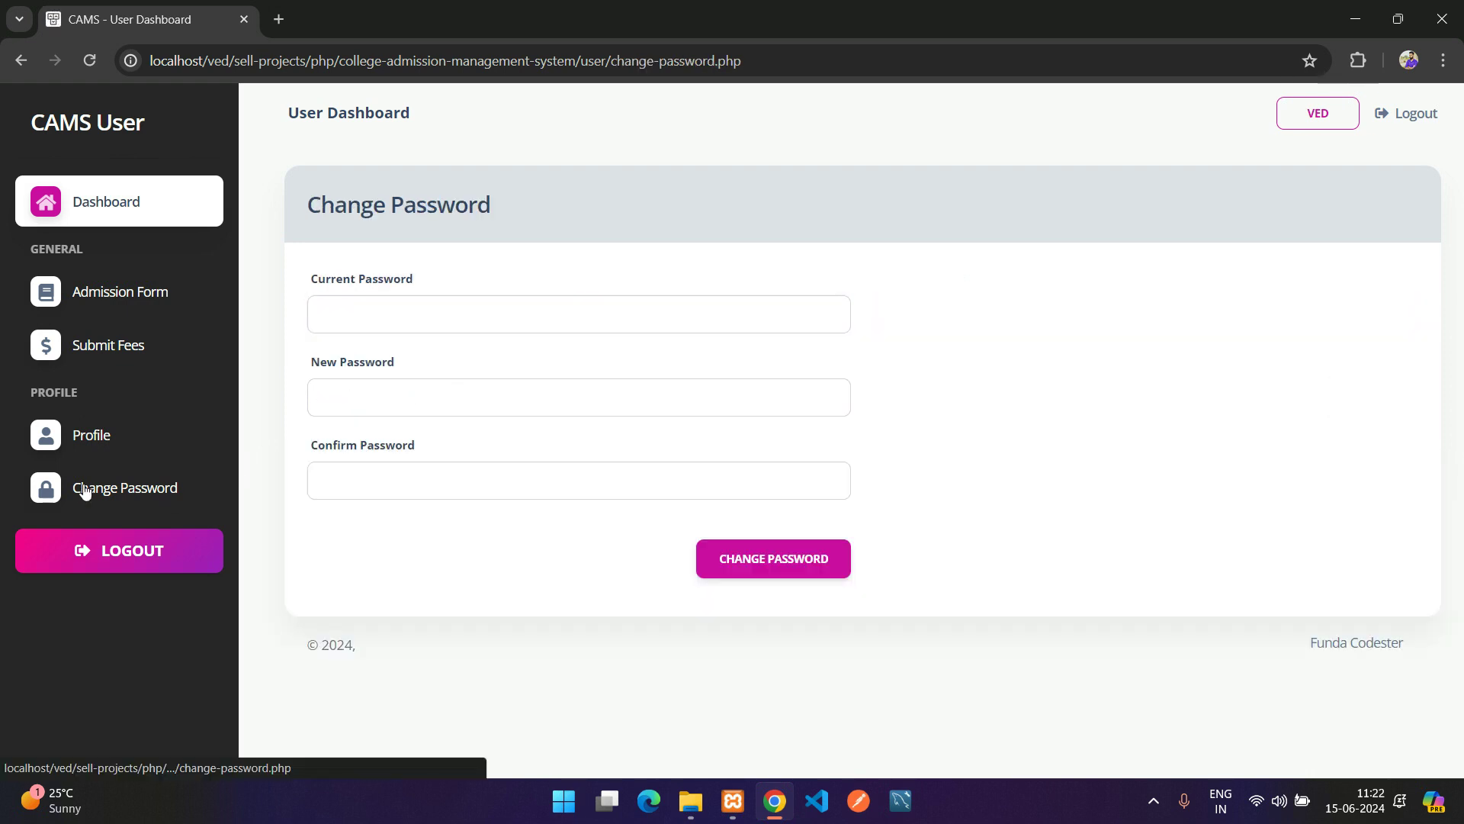
pyautogui.click(382, 316)
pyautogui.click(397, 477)
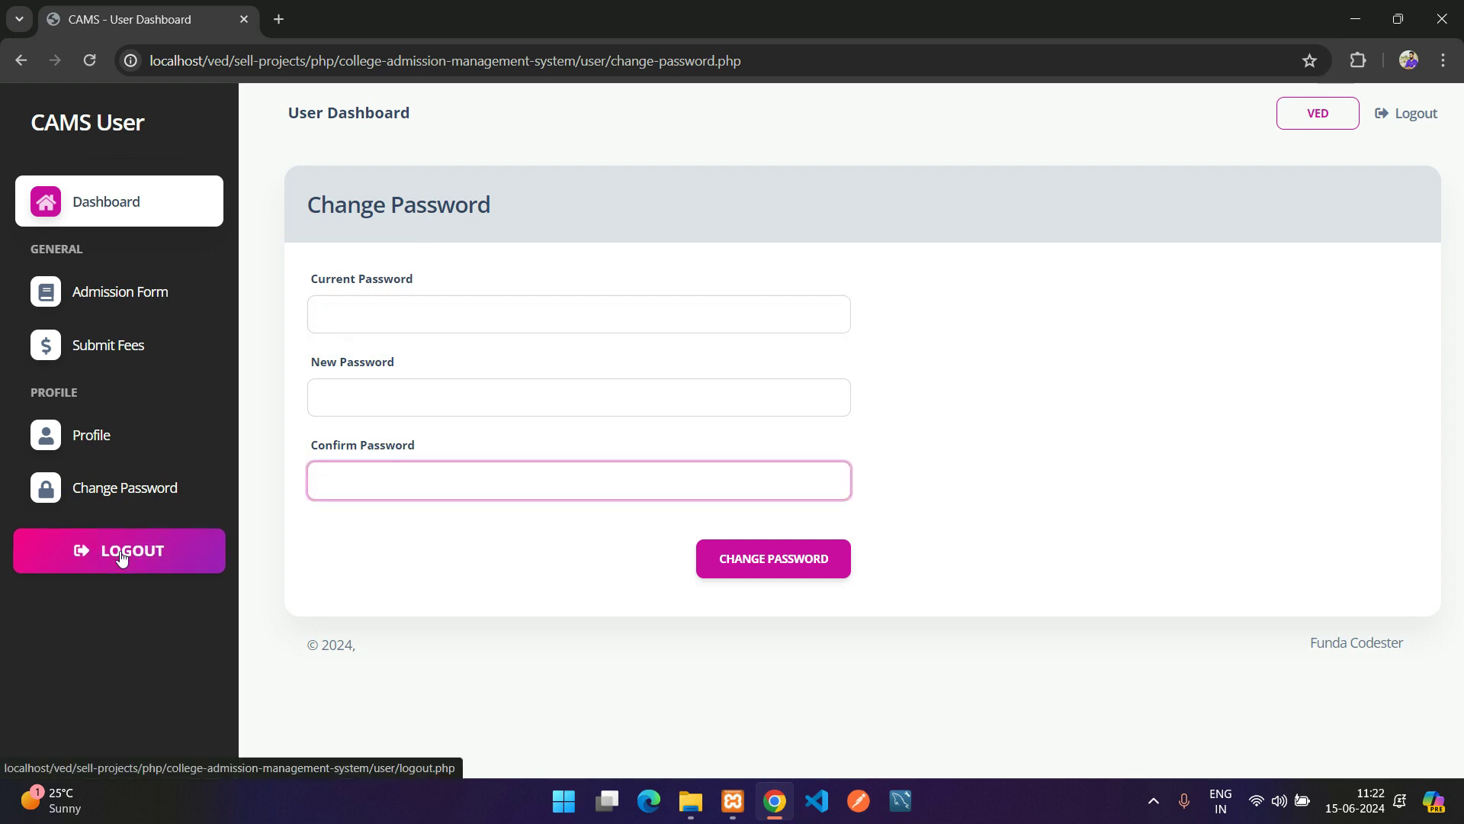
pyautogui.click(149, 302)
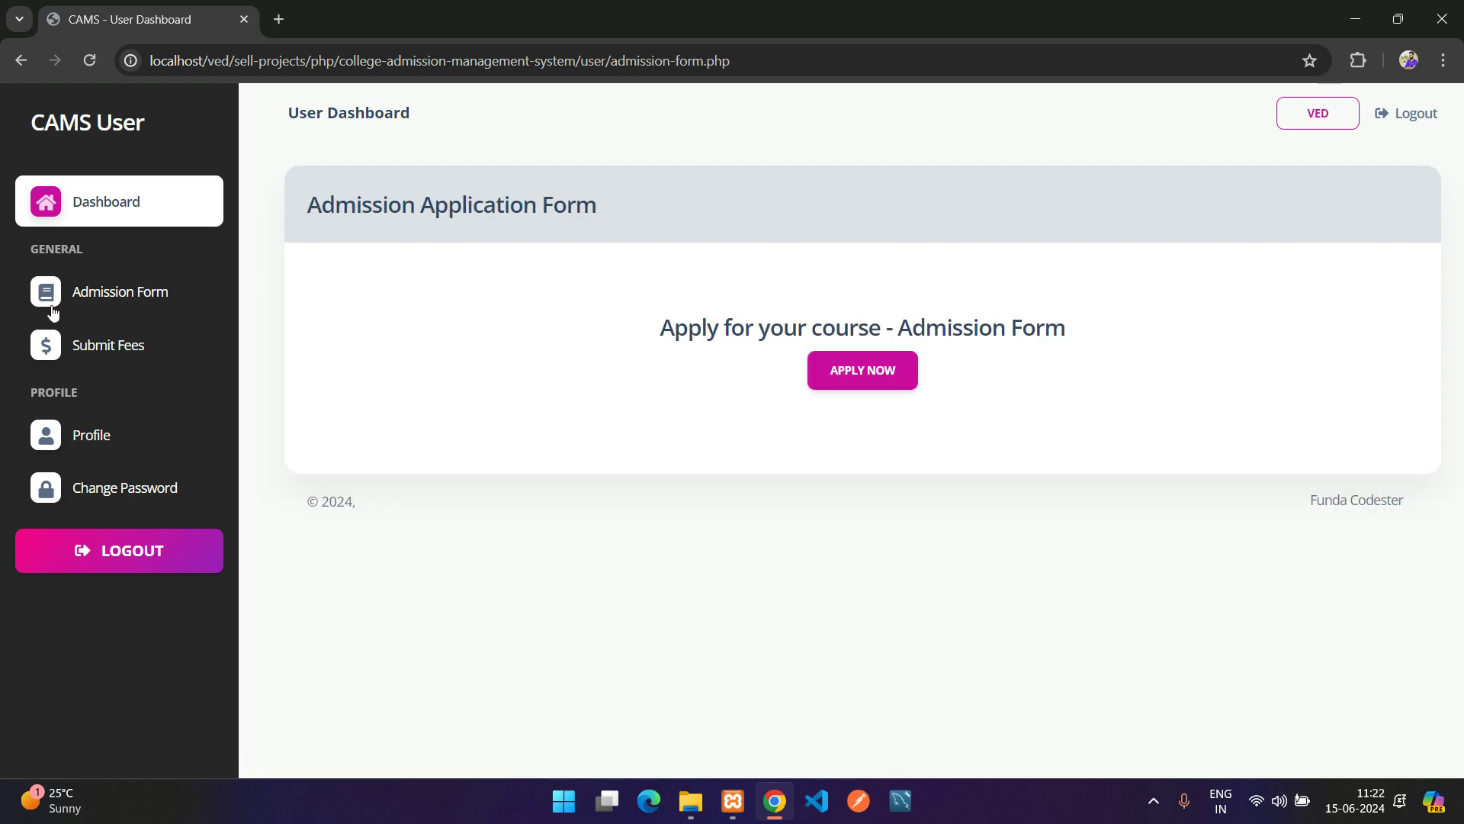
# Start a new admission application with B.Tech as the course
pyautogui.click(888, 374)
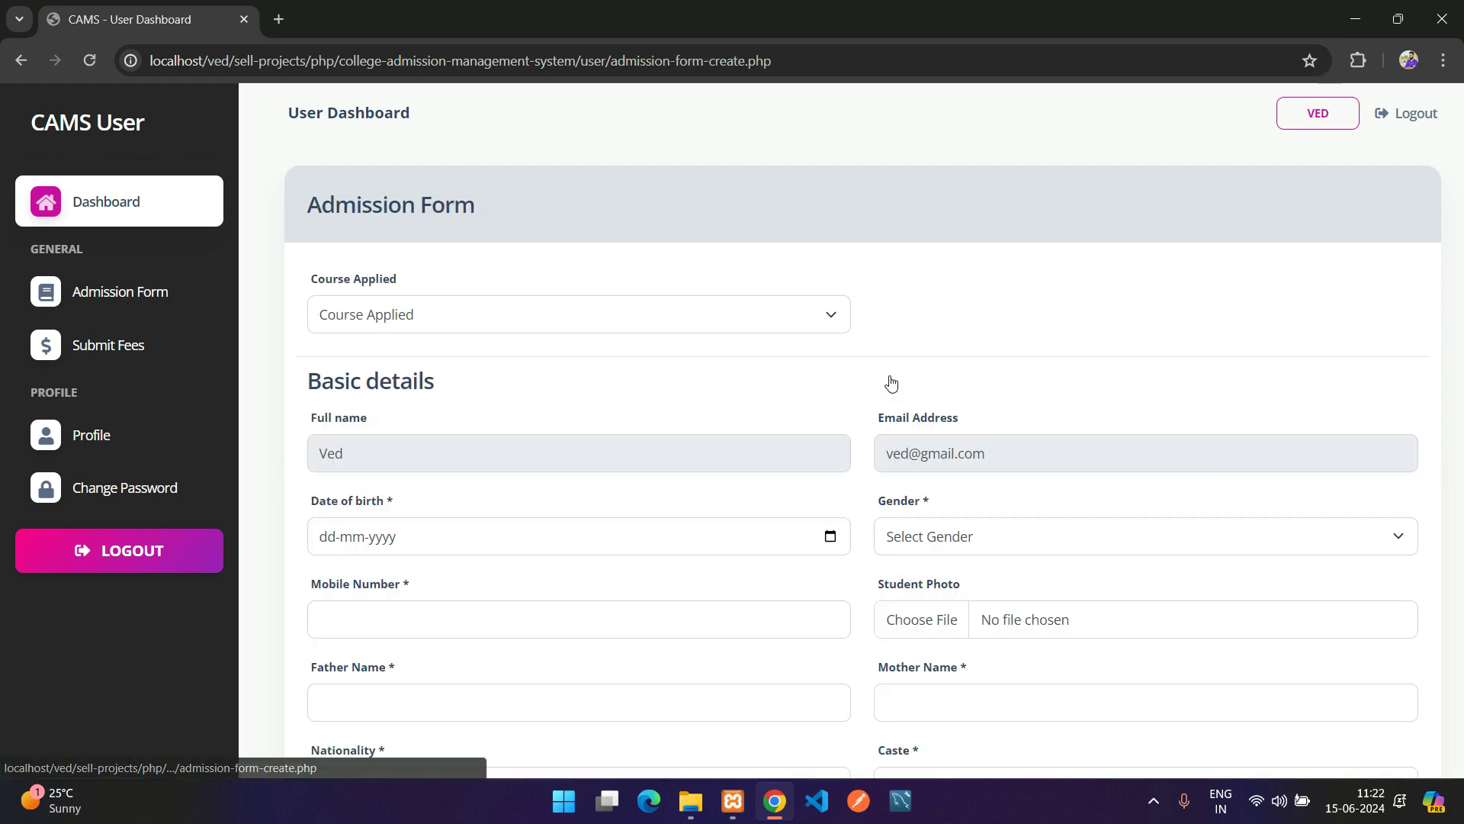
pyautogui.click(471, 320)
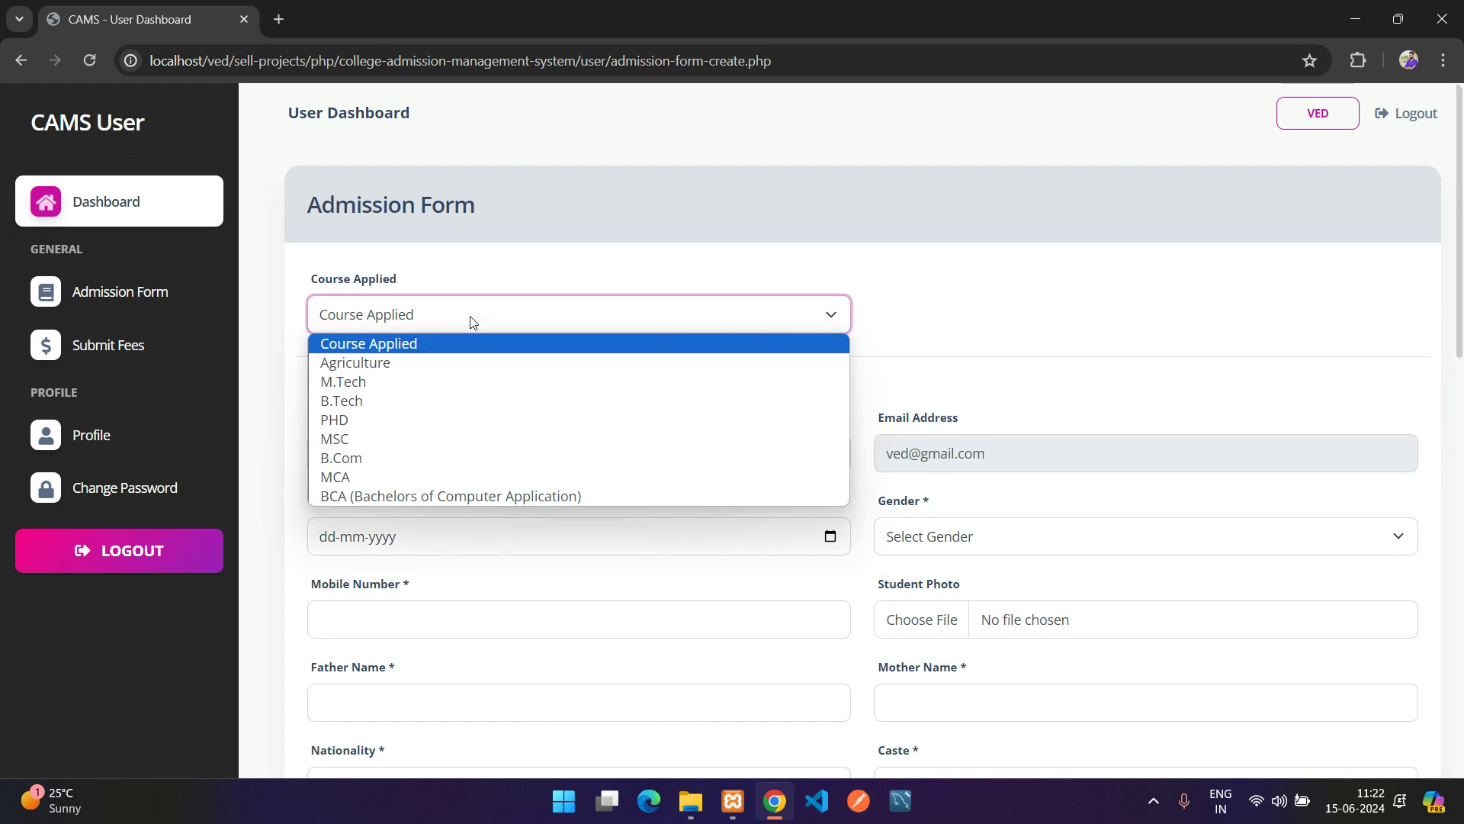
pyautogui.click(385, 402)
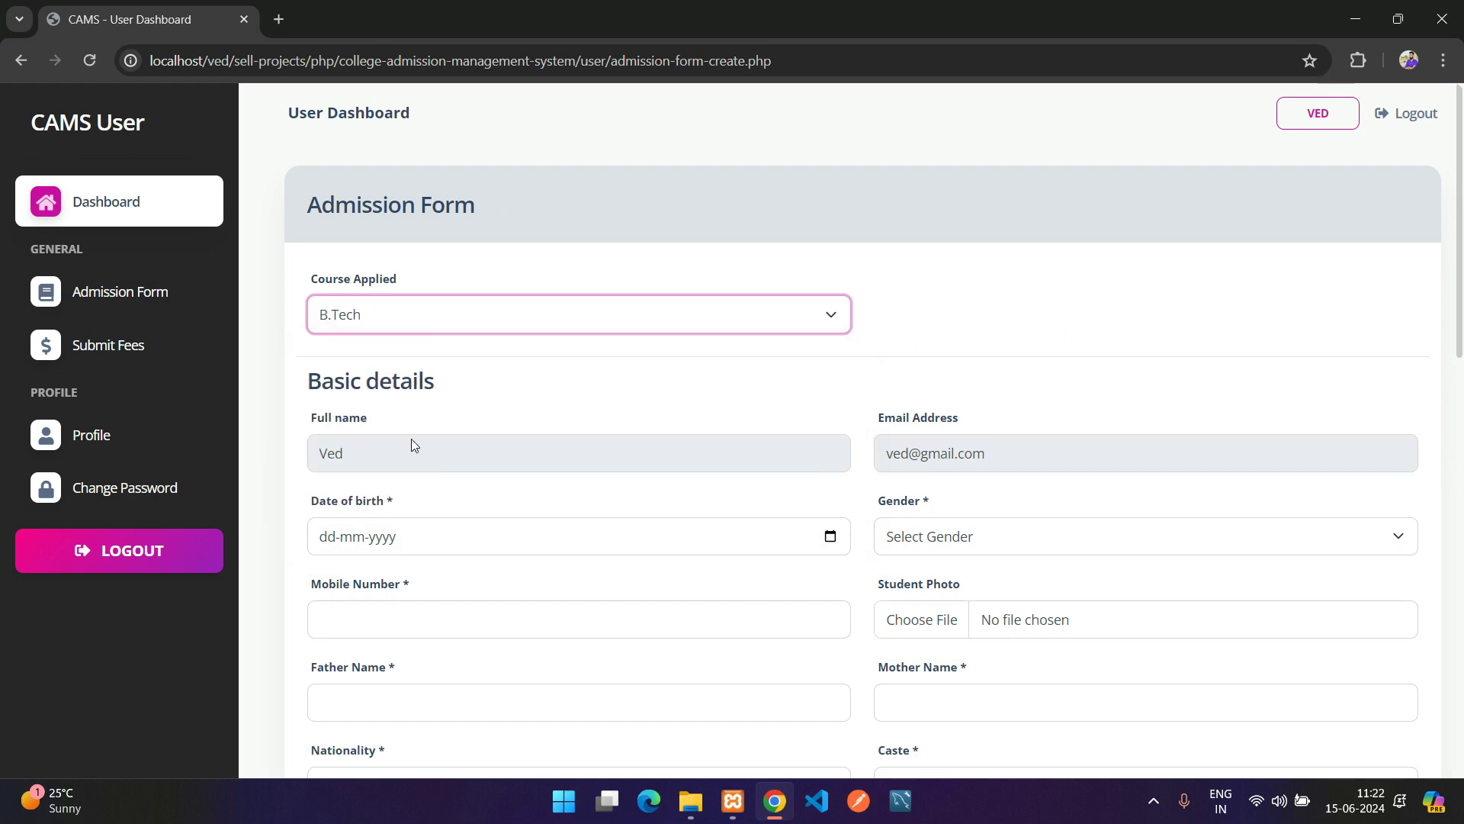
pyautogui.scroll(-1, 381, 427)
# Enter the date of birth as 15-12-1999
pyautogui.moveTo(317, 322); pyautogui.dragTo(1067, 350)
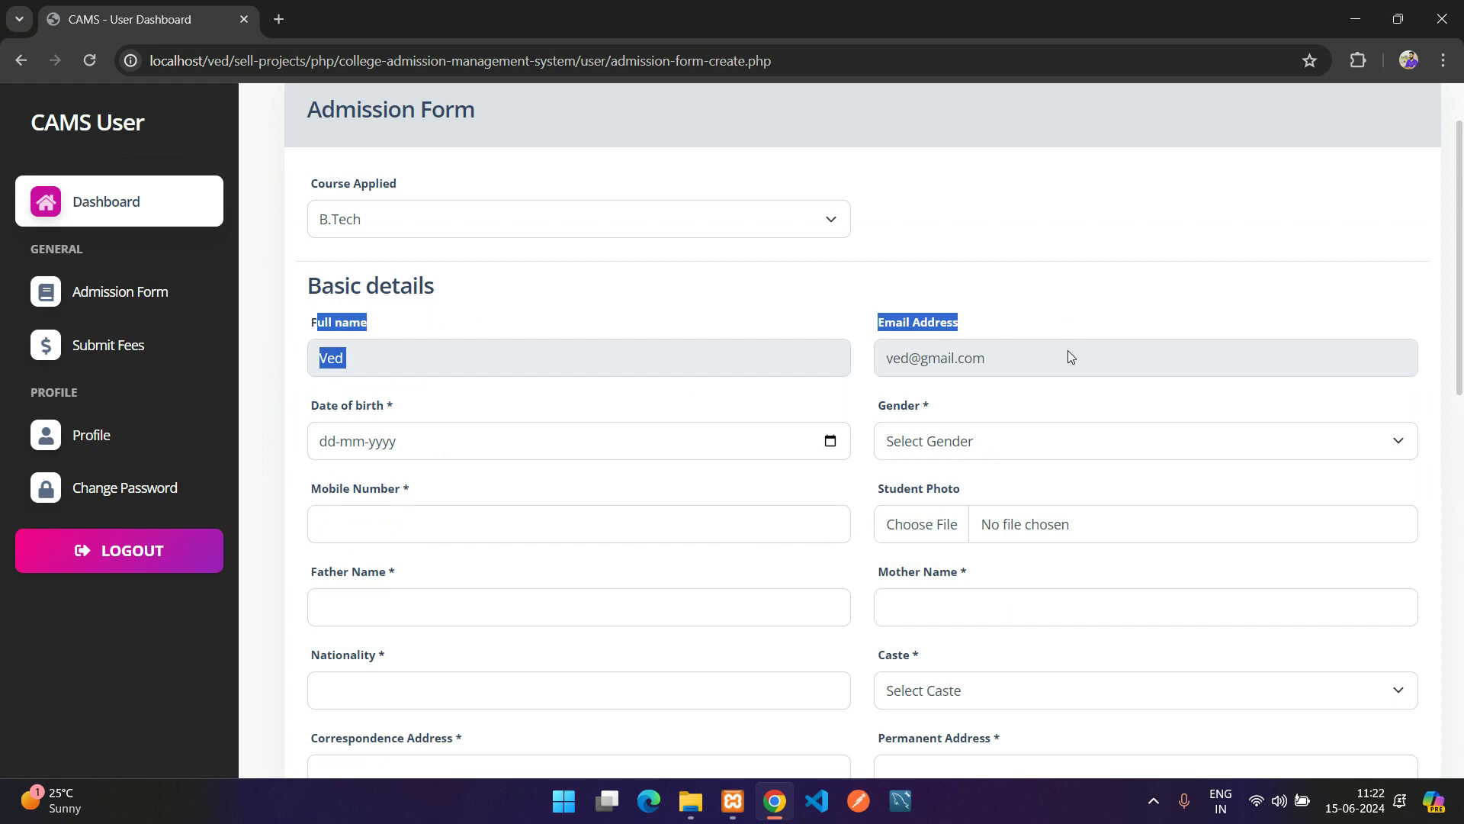
pyautogui.click(1068, 350)
pyautogui.click(621, 442)
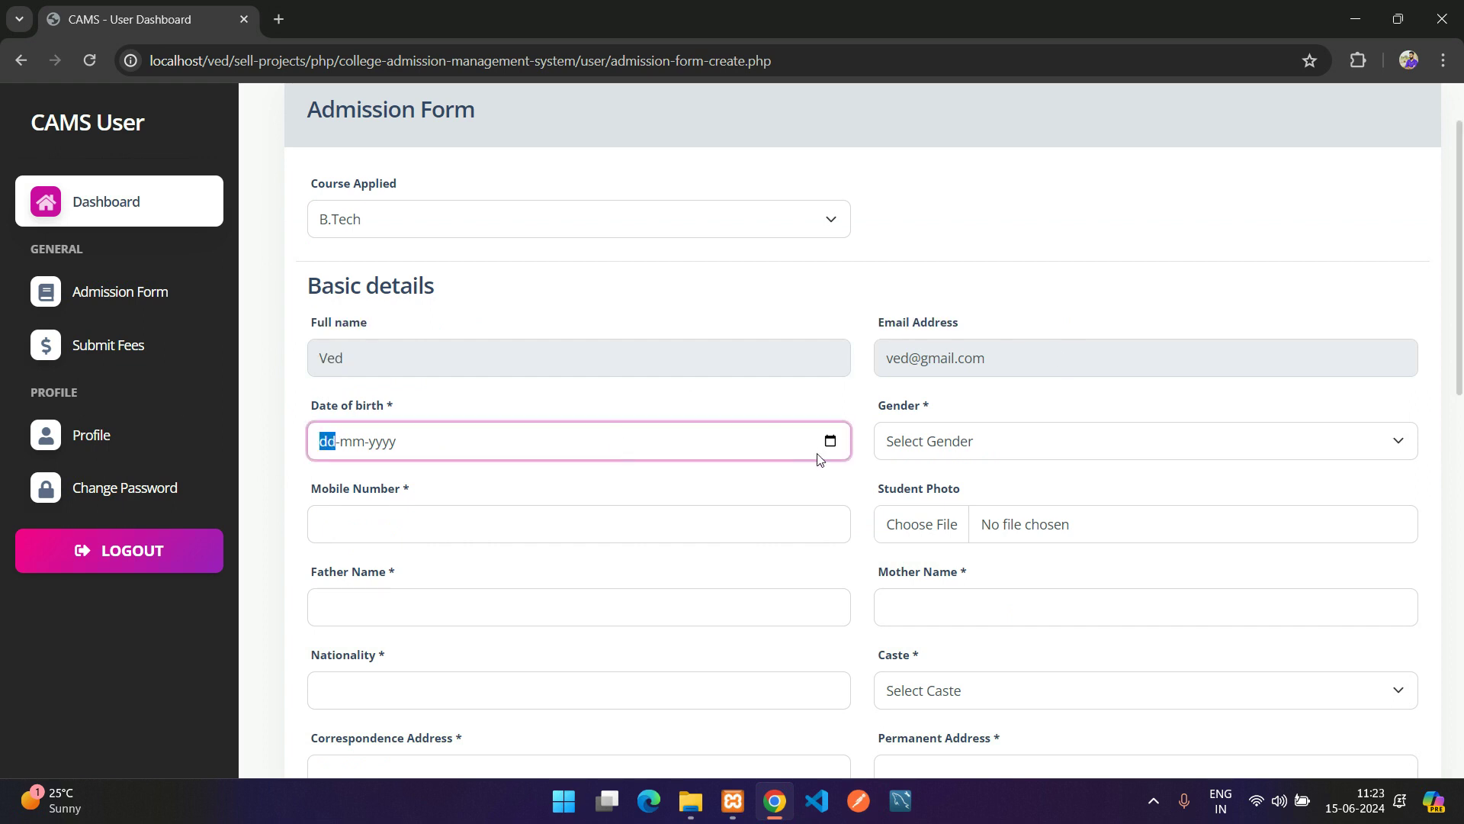
pyautogui.write('15')
pyautogui.press('Right')
pyautogui.press('Left')
pyautogui.write('12-0019')
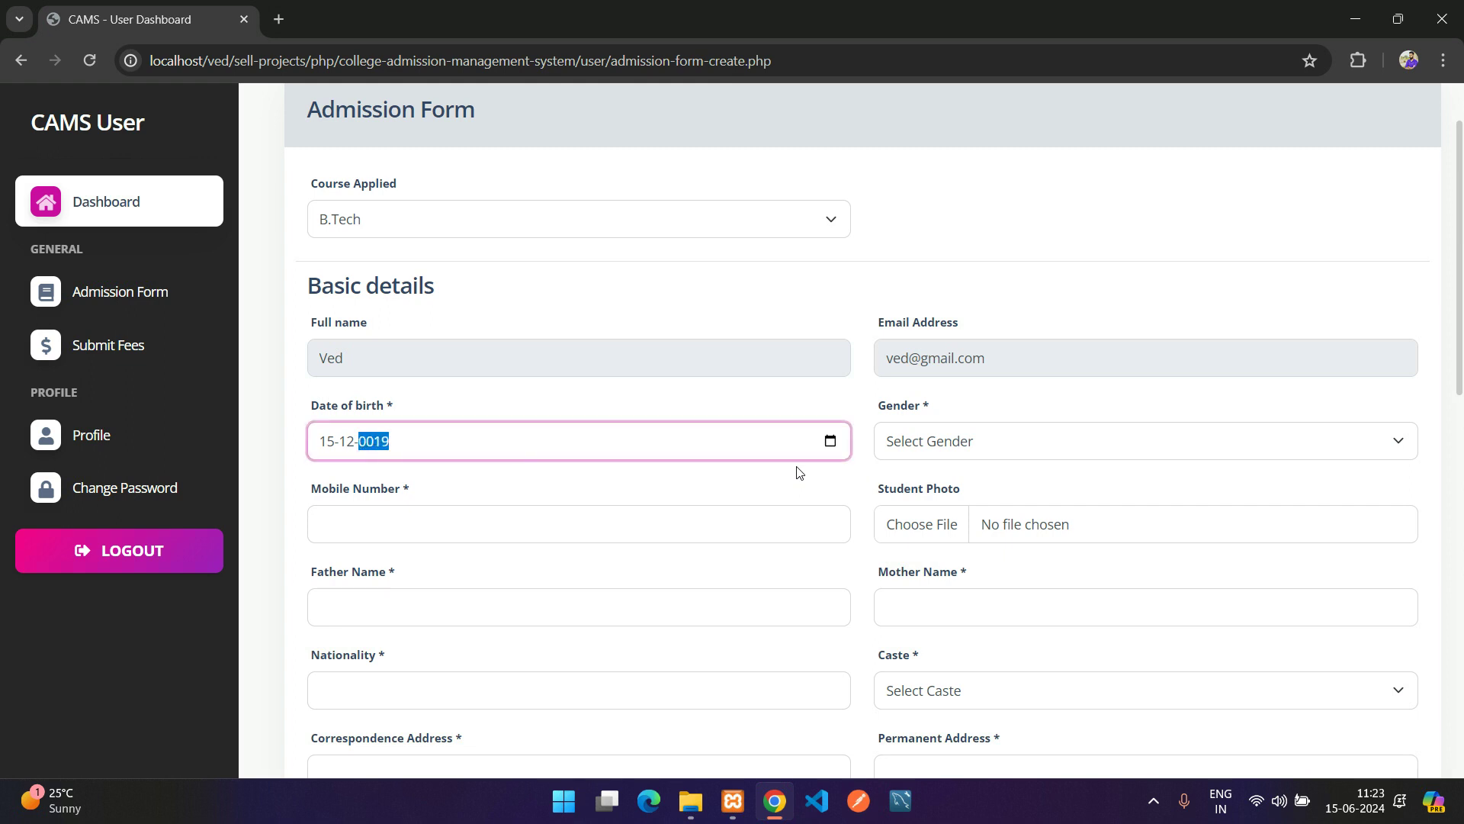
# Set gender to Male and enter the applicant's mobile number
pyautogui.click(797, 473)
pyautogui.click(1231, 449)
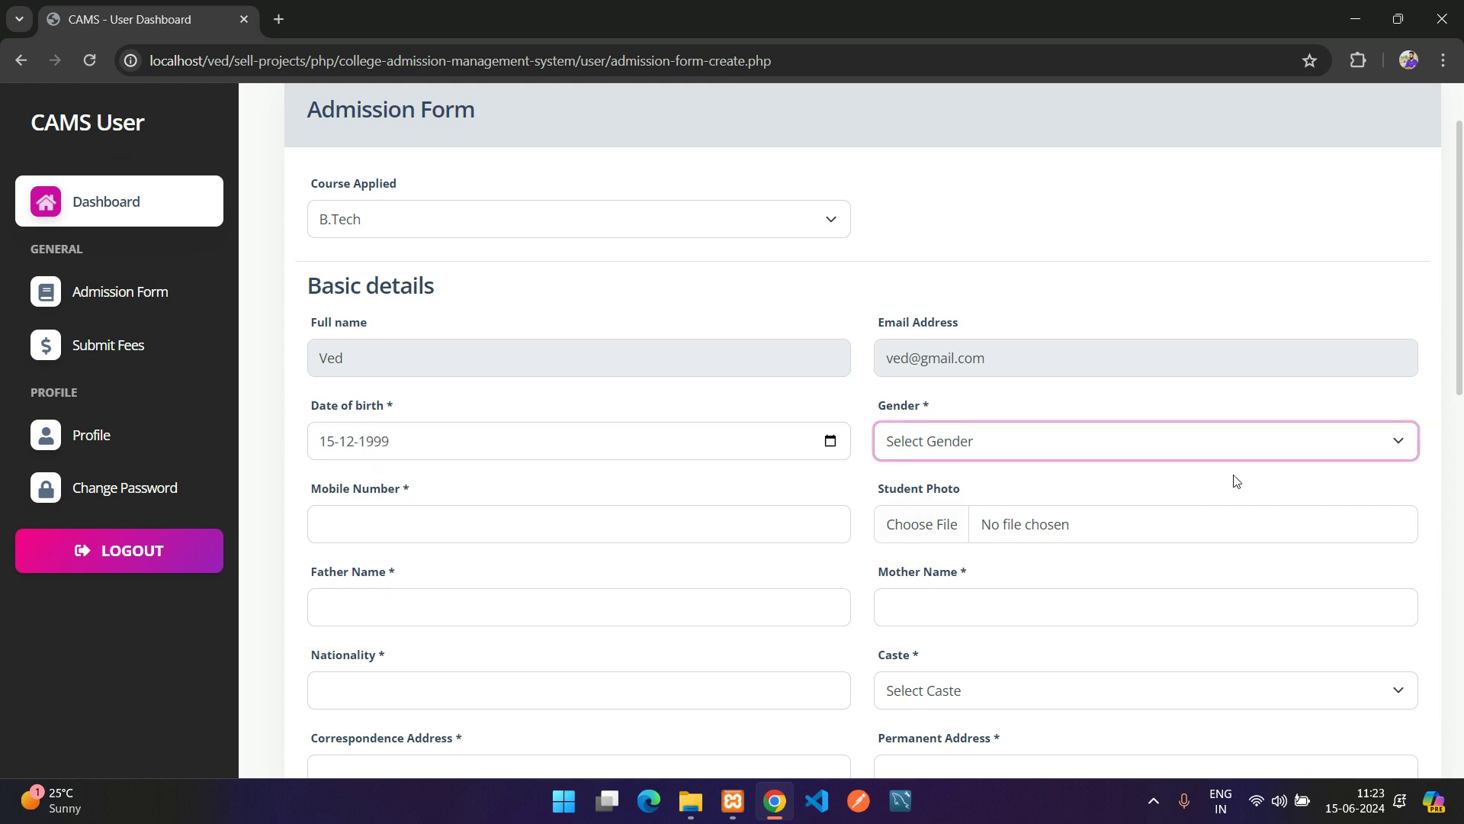
pyautogui.click(1051, 492)
pyautogui.click(488, 522)
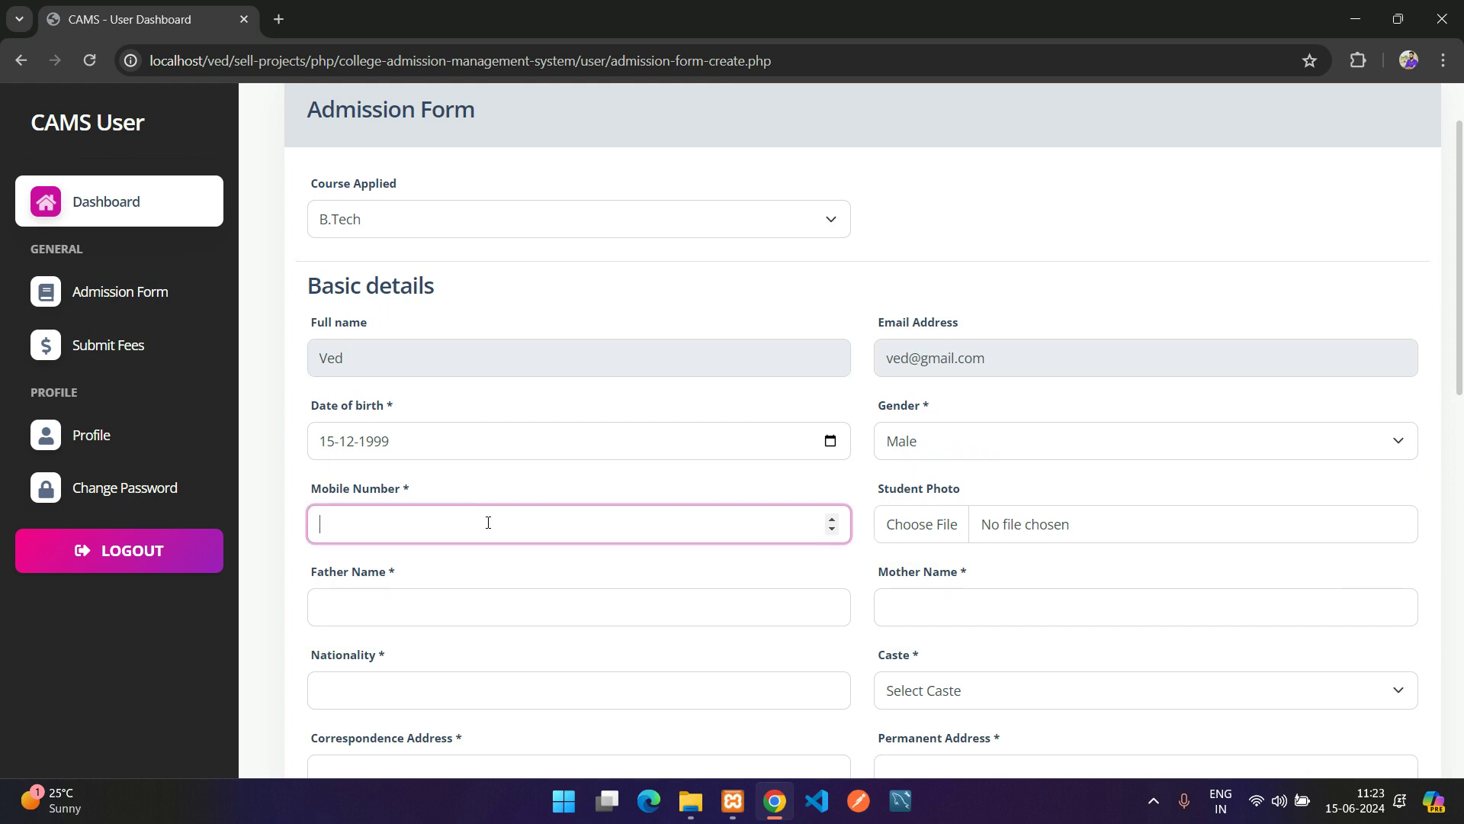
# Attach user.png as the Student Photo
pyautogui.press('Tab')
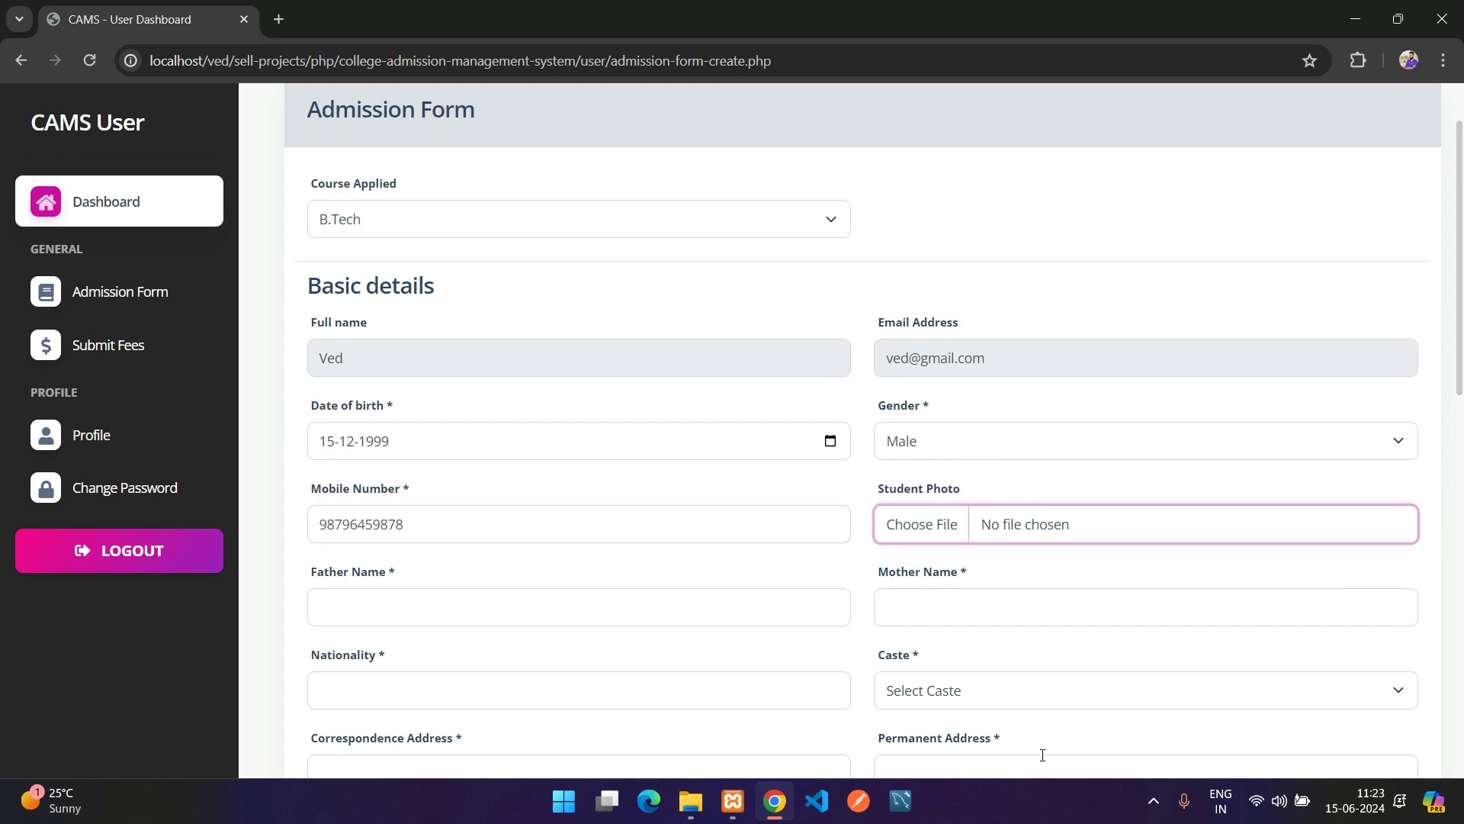
pyautogui.press('Return')
pyautogui.click(200, 326)
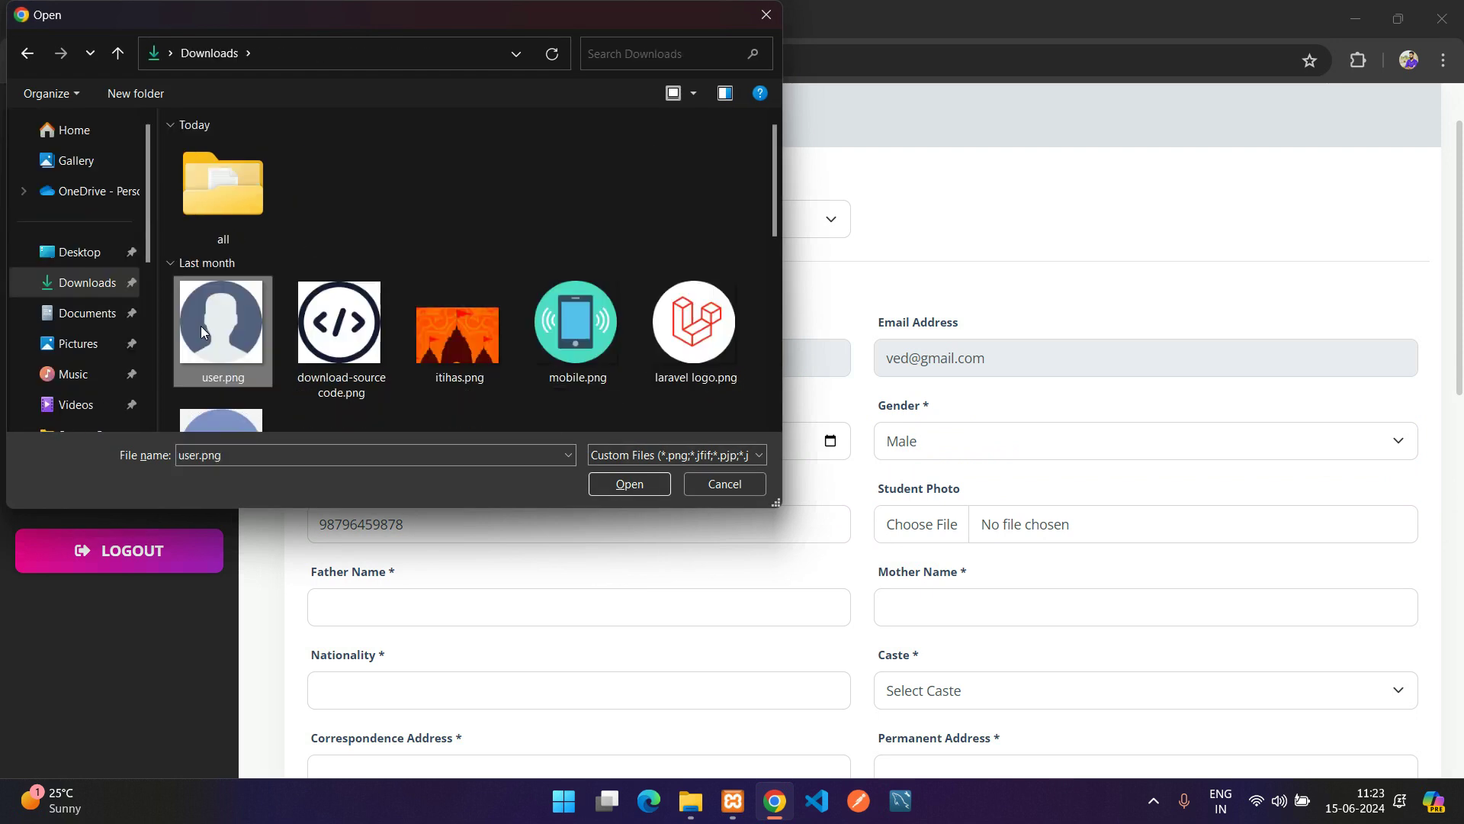
pyautogui.click(630, 483)
# Enter the father's and mother's names, nationality Indian, and caste Other
pyautogui.scroll(-1, 961, 562)
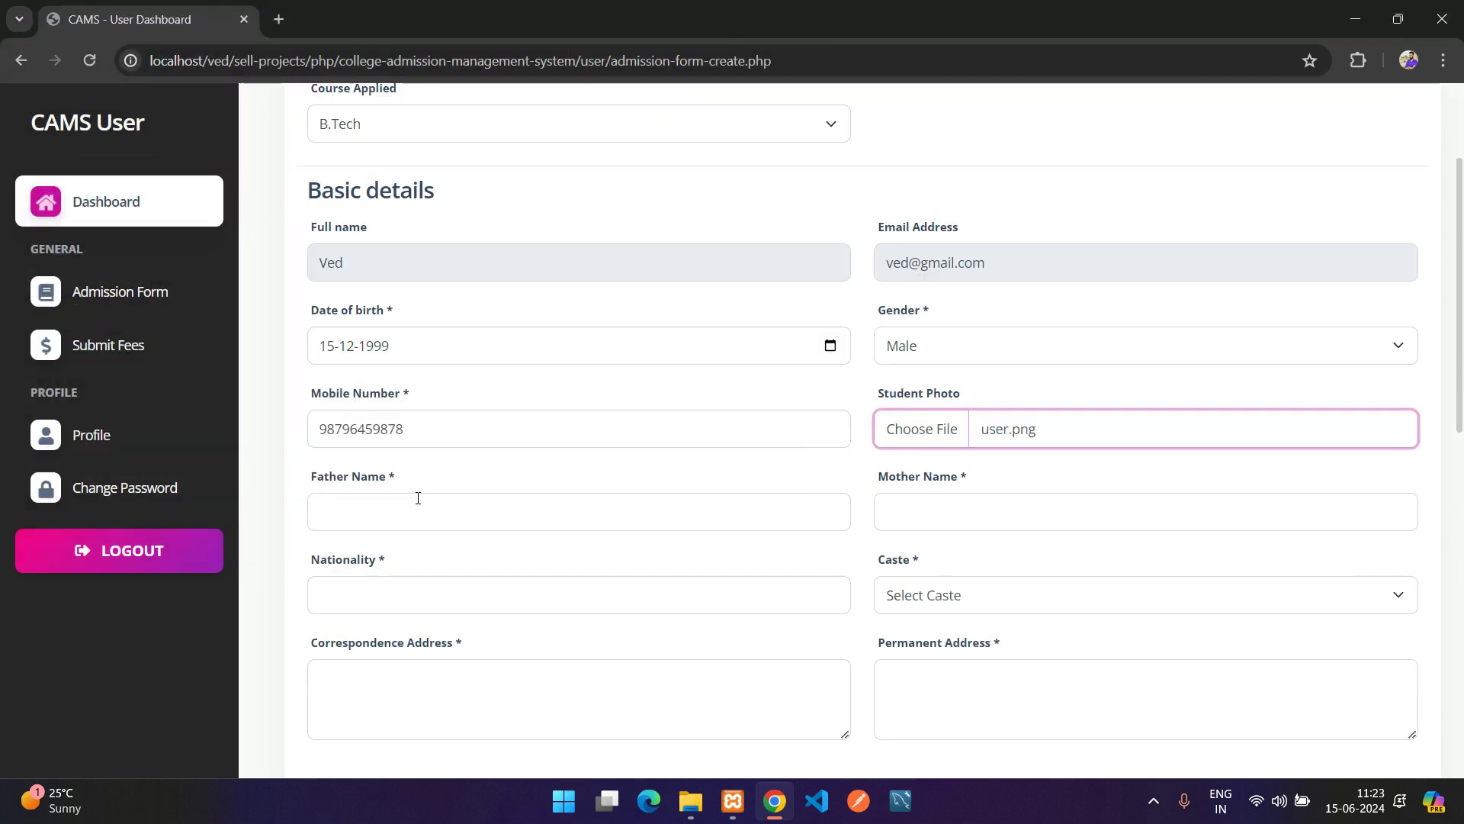
pyautogui.click(418, 509)
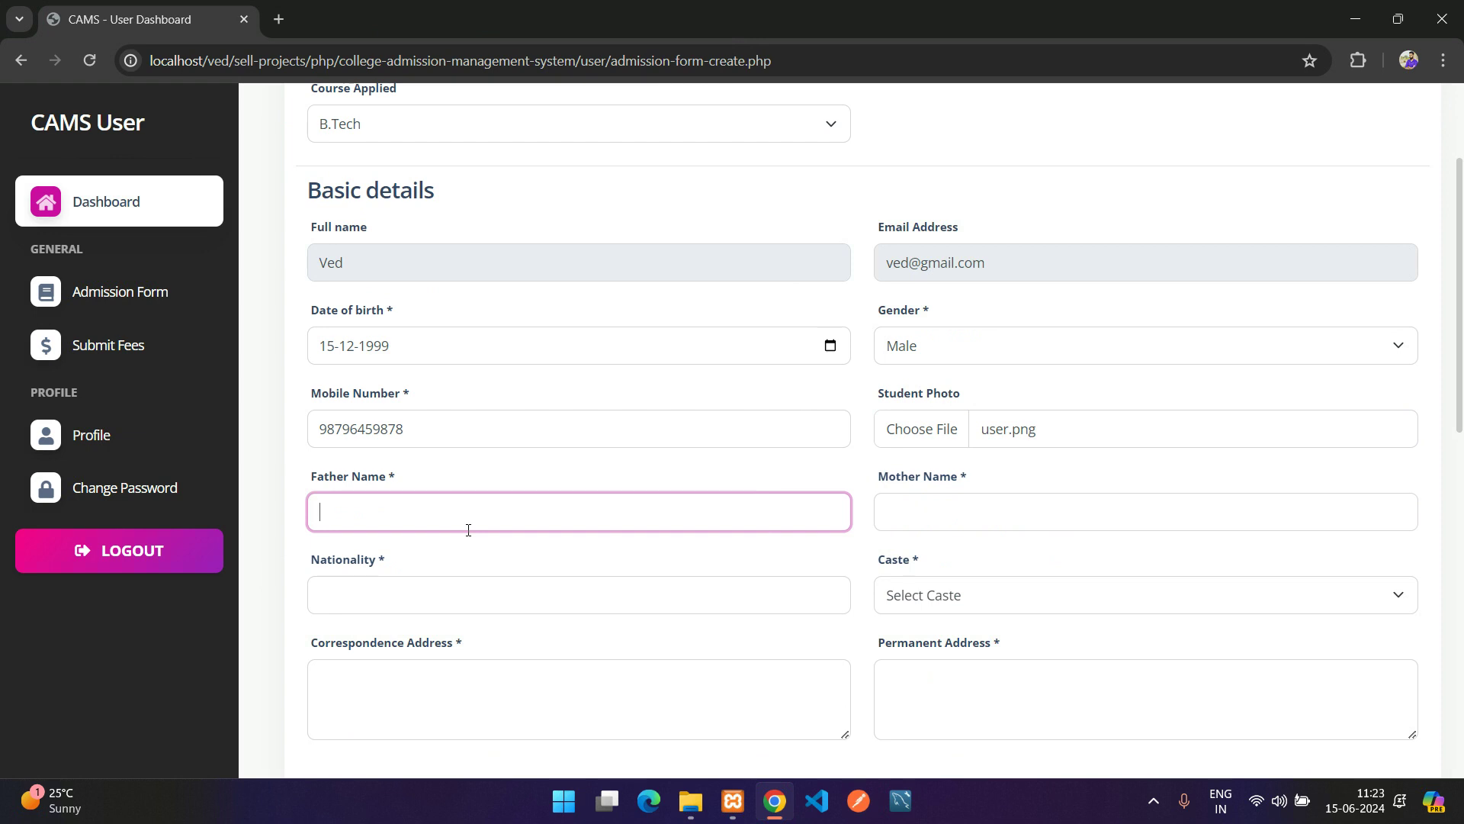
pyautogui.write('XYZ')
pyautogui.press('Tab')
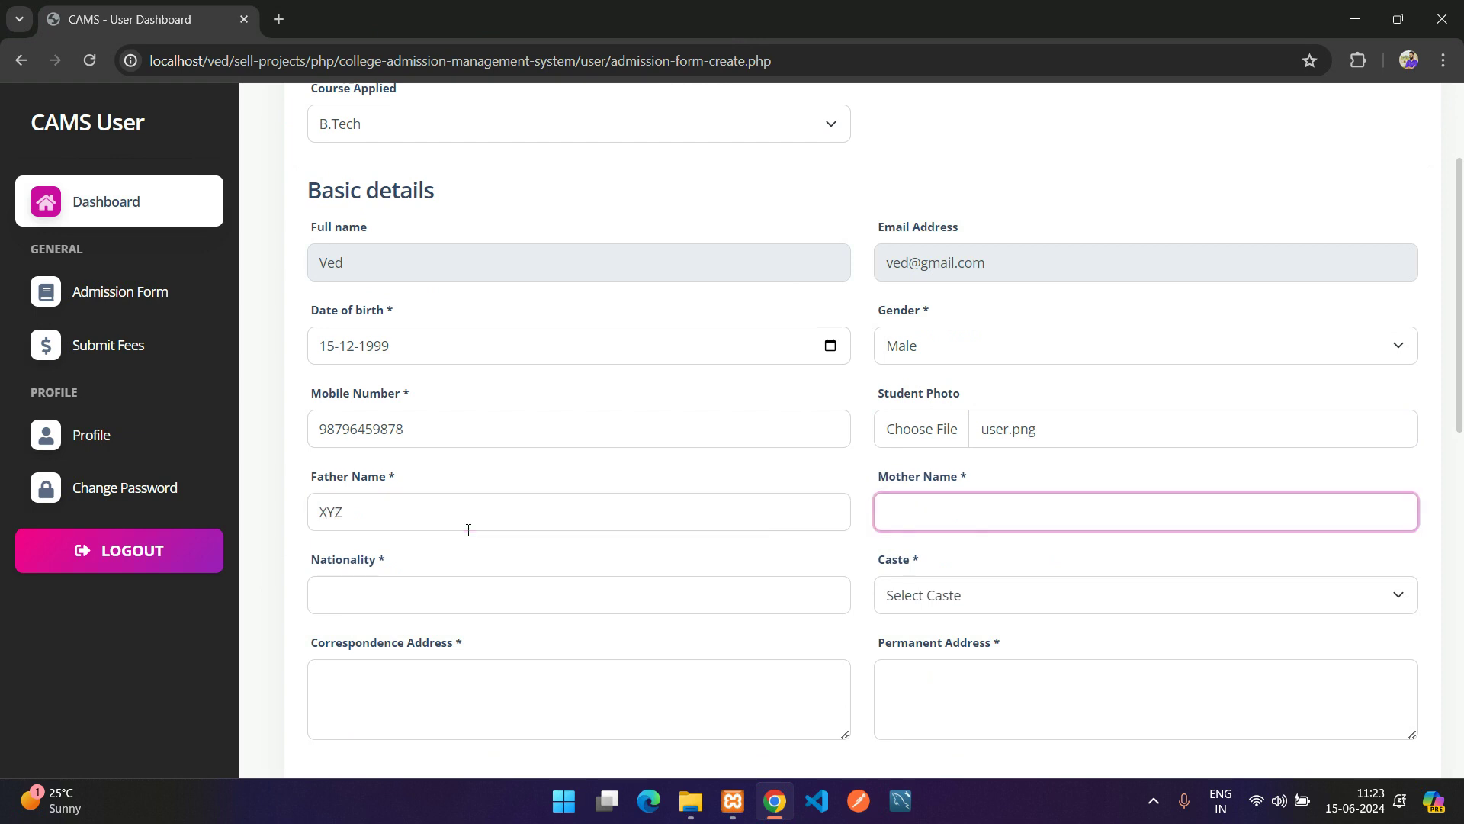
pyautogui.write('ABC')
pyautogui.press('Tab')
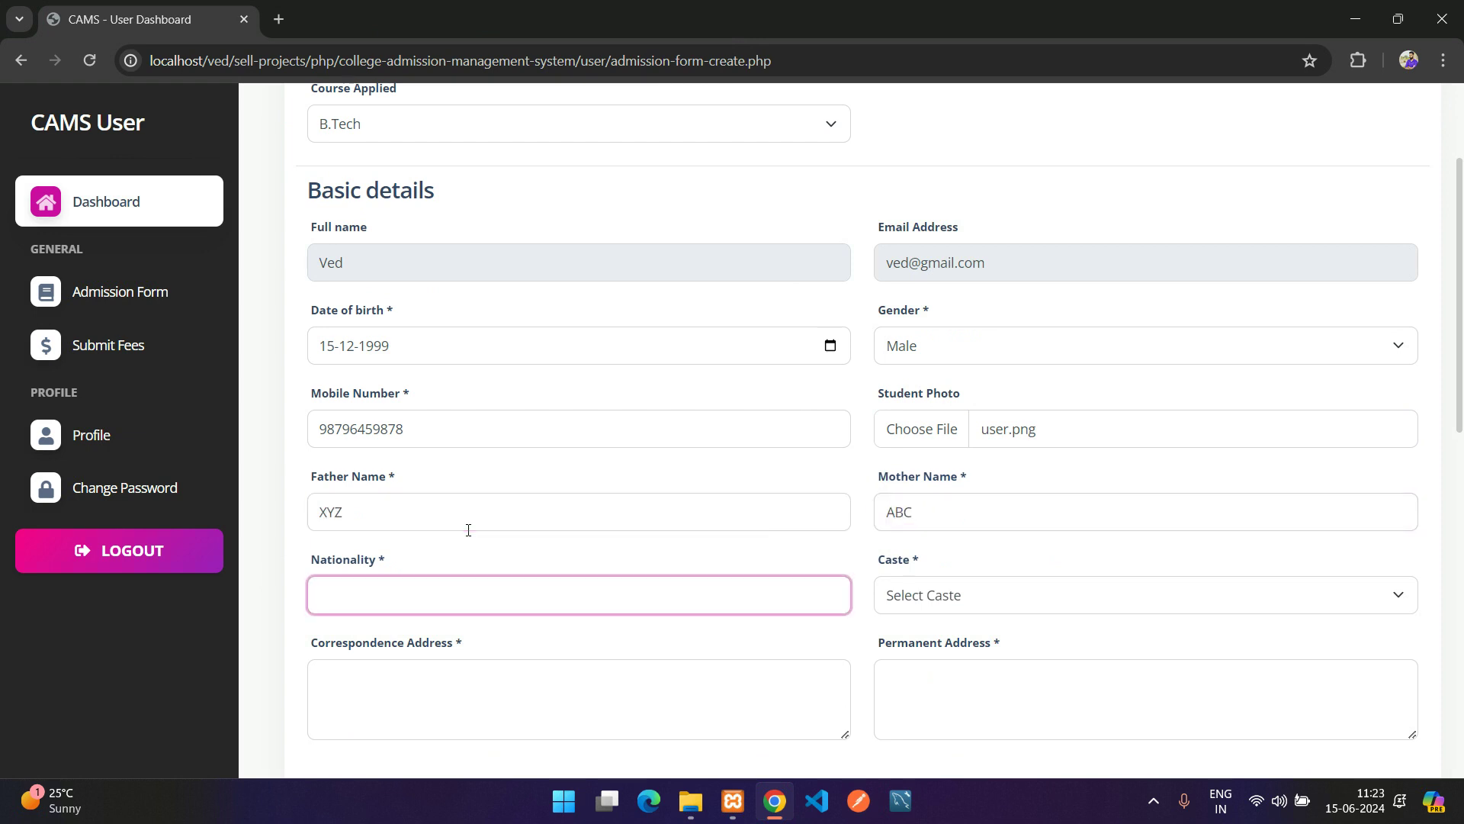
pyautogui.write('Indian')
pyautogui.press('Tab')
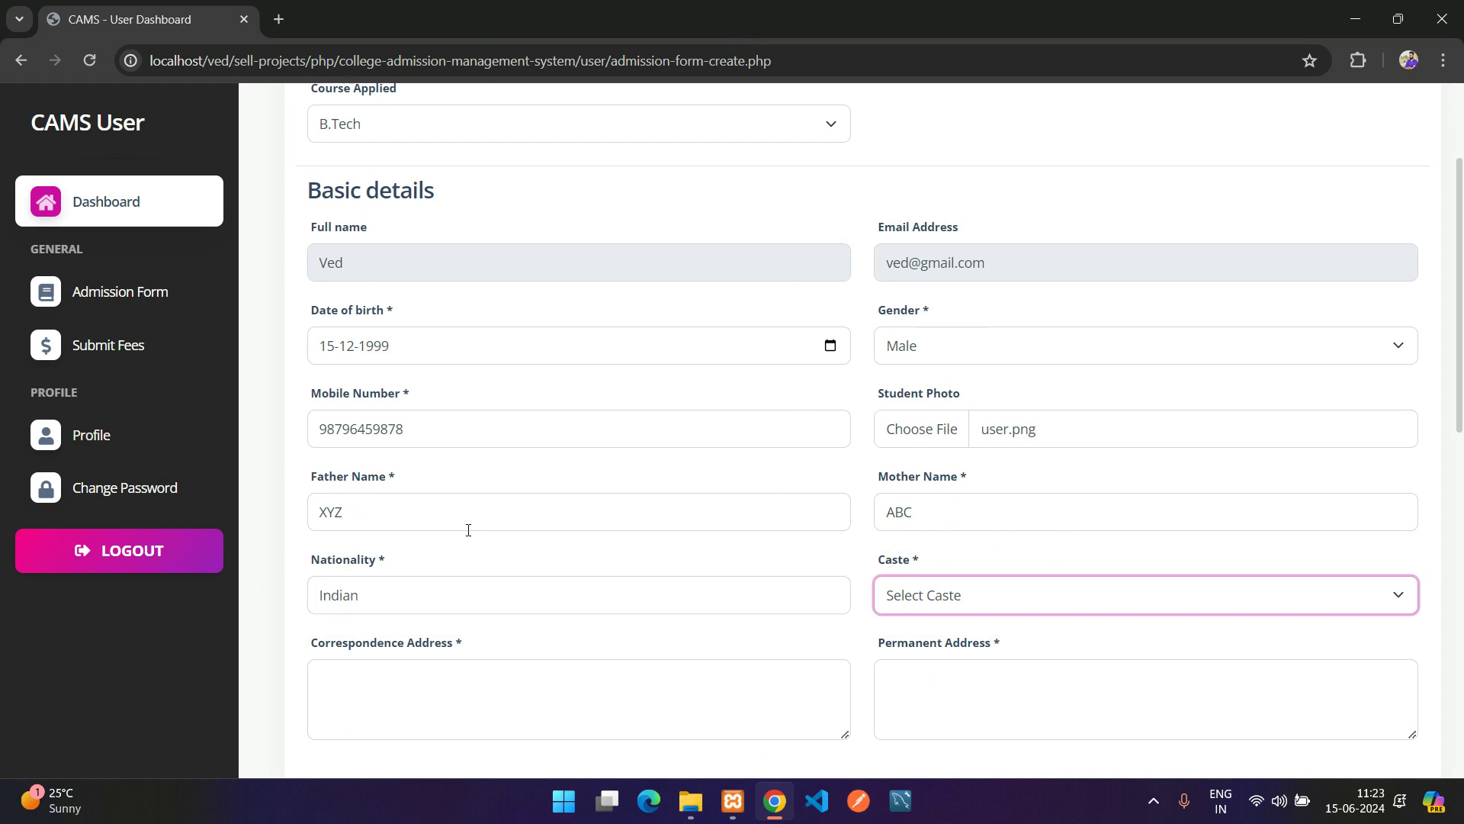
pyautogui.press('o')
pyautogui.press('o')
# Enter correspondence address 'address one' and copy it into Permanent Address as 'address one permanent'
pyautogui.press('Tab')
pyautogui.scroll(-2, 403, 531)
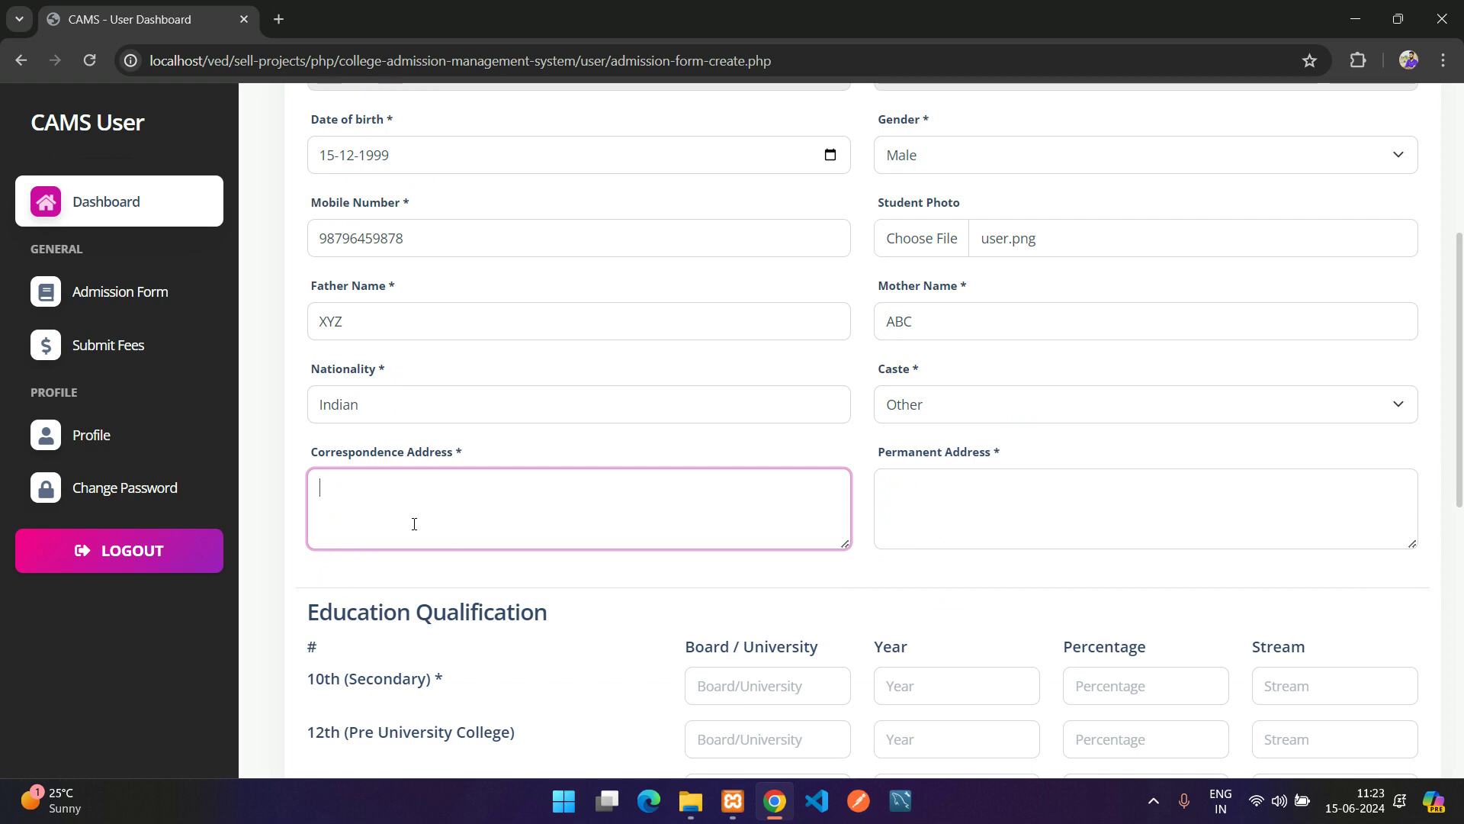
pyautogui.write('address one')
pyautogui.hotkey('ctrl', 'a')
pyautogui.hotkey('ctrl', 'c')
pyautogui.press('Tab')
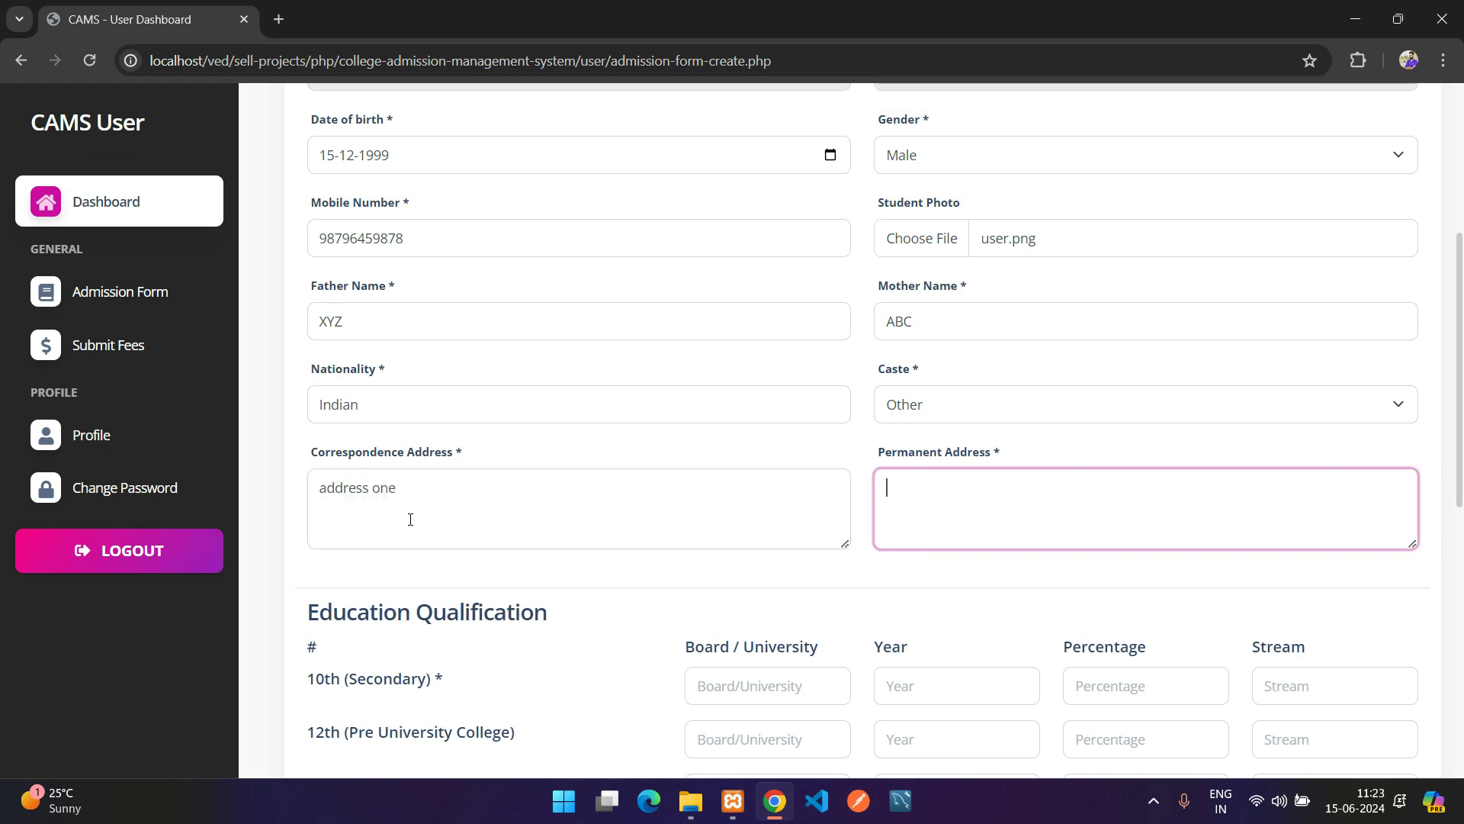
pyautogui.hotkey('ctrl', 'v')
pyautogui.write('permnat')
pyautogui.press('BackSpace')
pyautogui.press('BackSpace')
pyautogui.press('BackSpace')
pyautogui.press('BackSpace')
pyautogui.press('BackSpace')
pyautogui.press('BackSpace')
pyautogui.press('BackSpace')
pyautogui.write('permanen')
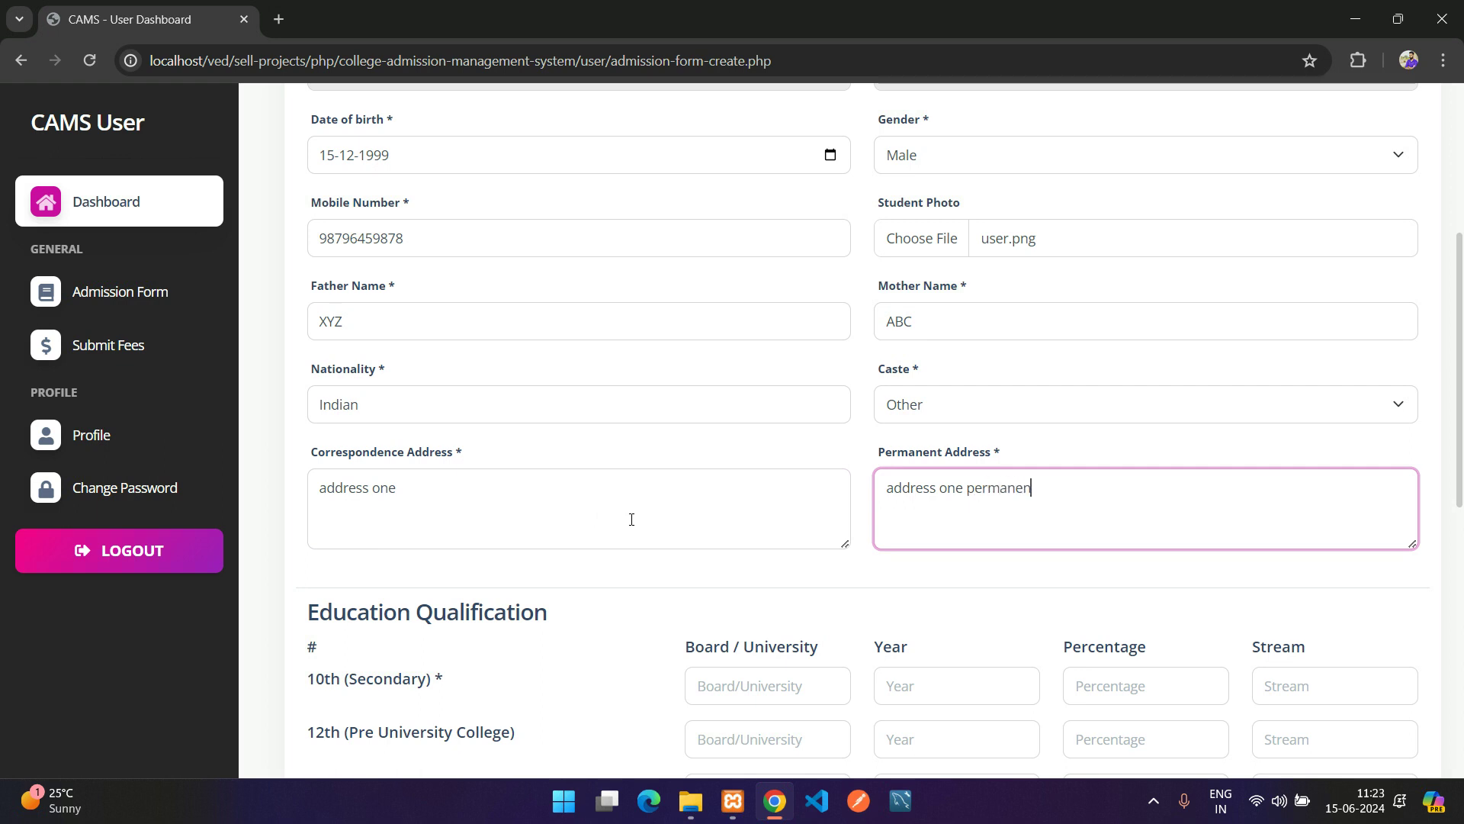
pyautogui.write('t')
pyautogui.press('Tab')
pyautogui.scroll(-2, 640, 526)
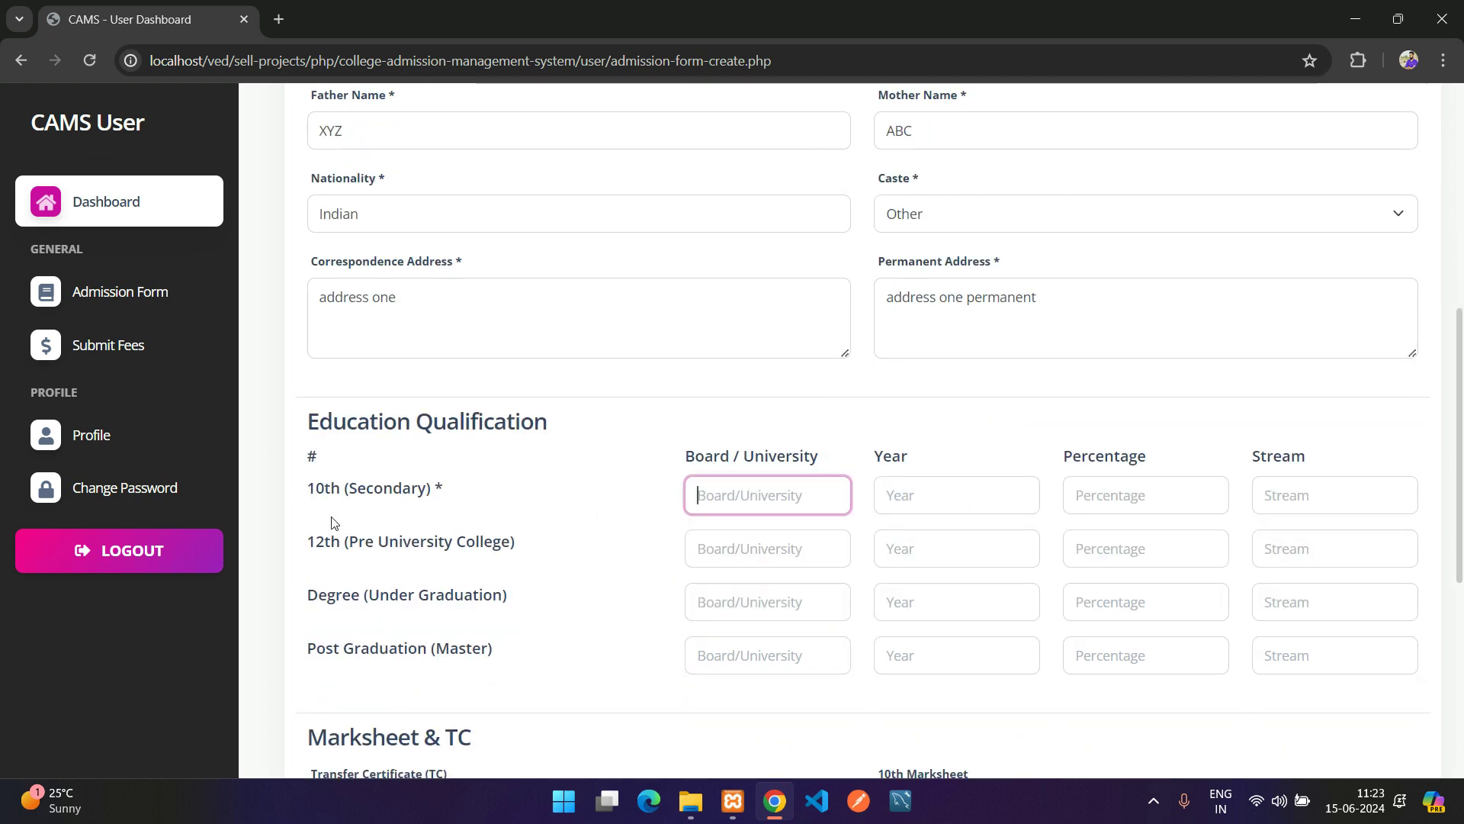
# Fill the 10th row with State Board, year 2013 and 85 percent
pyautogui.scroll(-1, 713, 506)
pyautogui.write('State B')
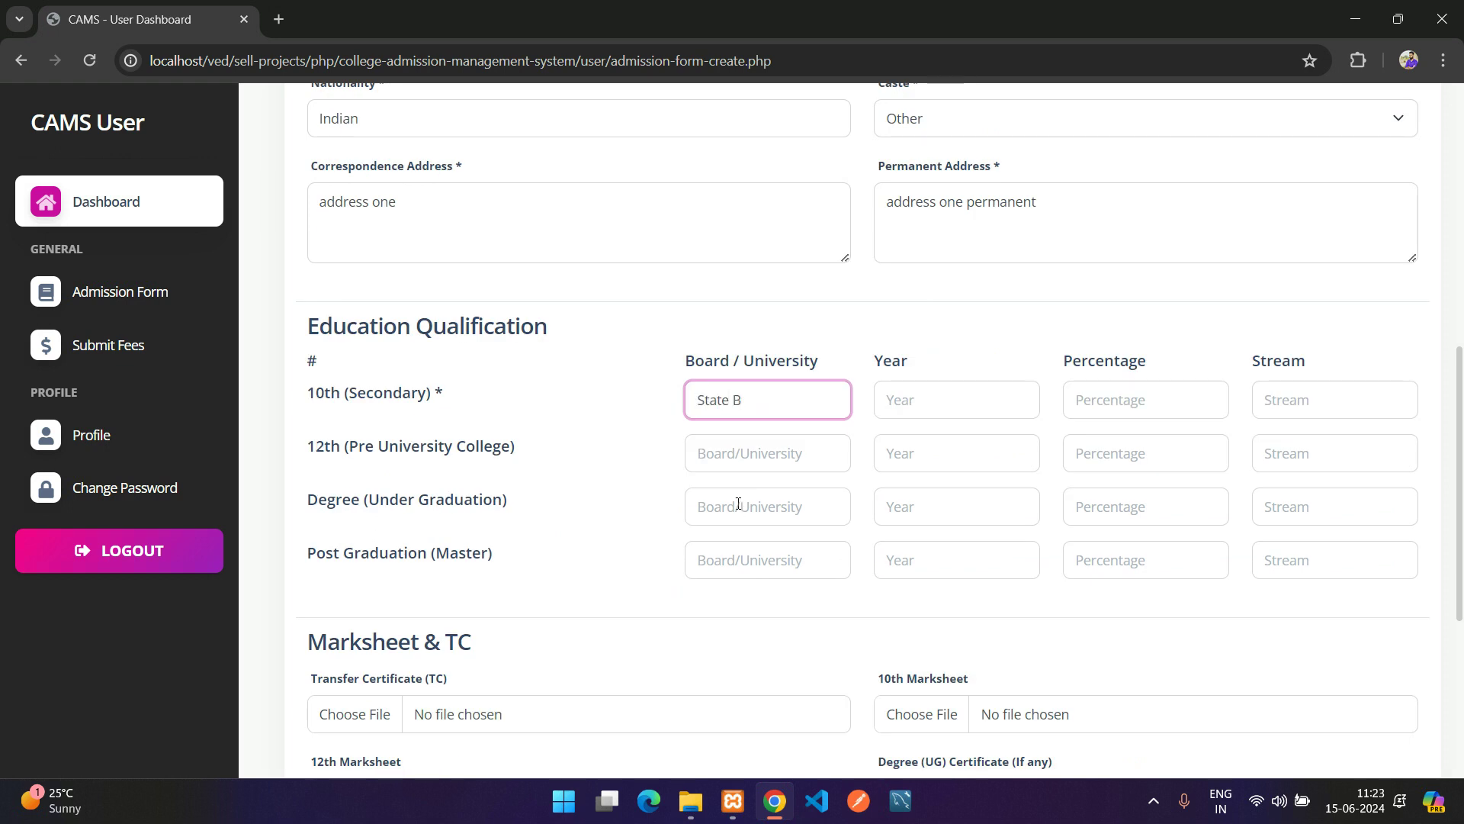
pyautogui.write('Nard')
pyautogui.press('Tab')
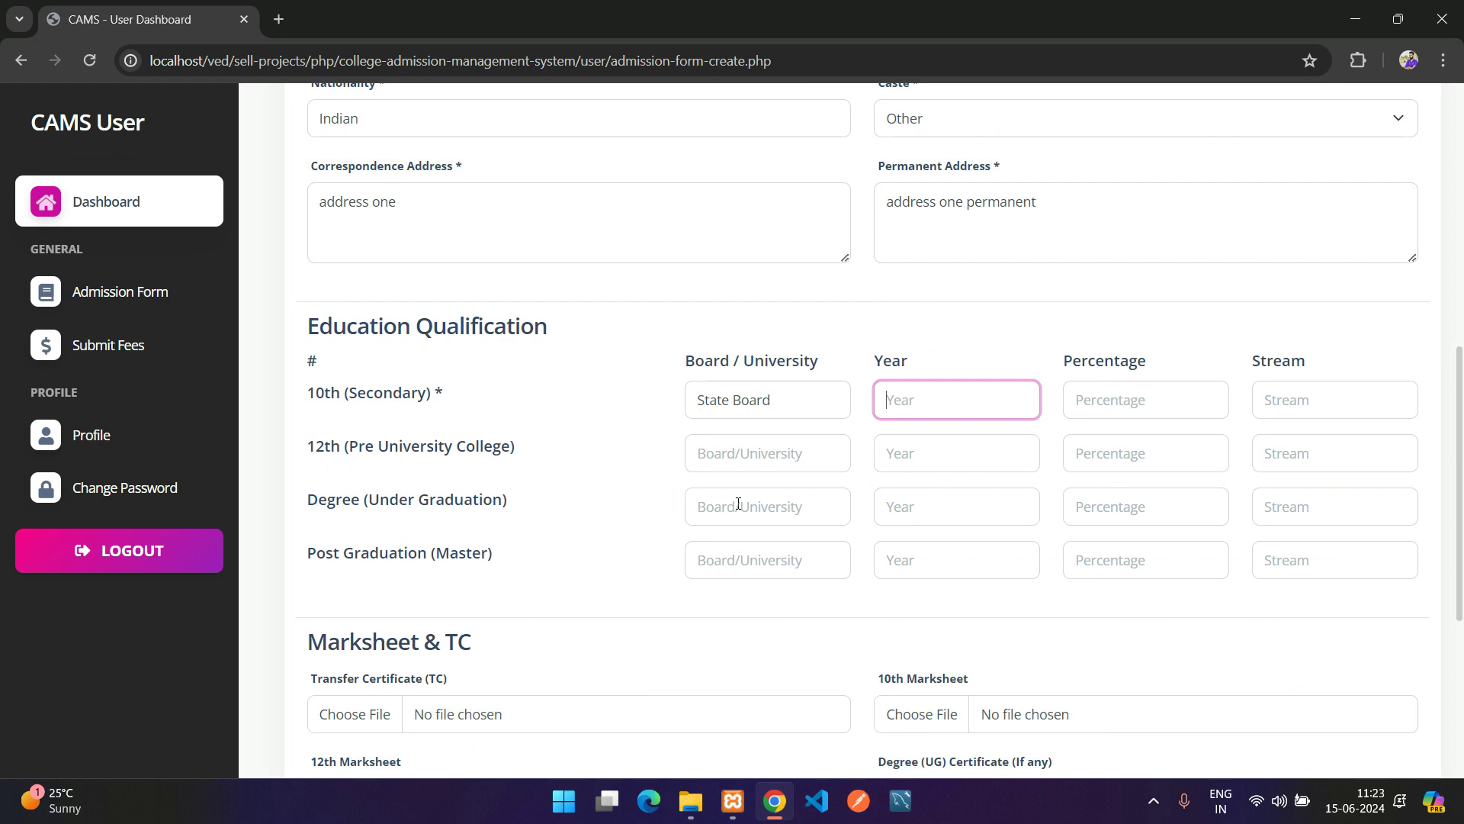
pyautogui.write('2')
pyautogui.write('85')
pyautogui.press('Tab')
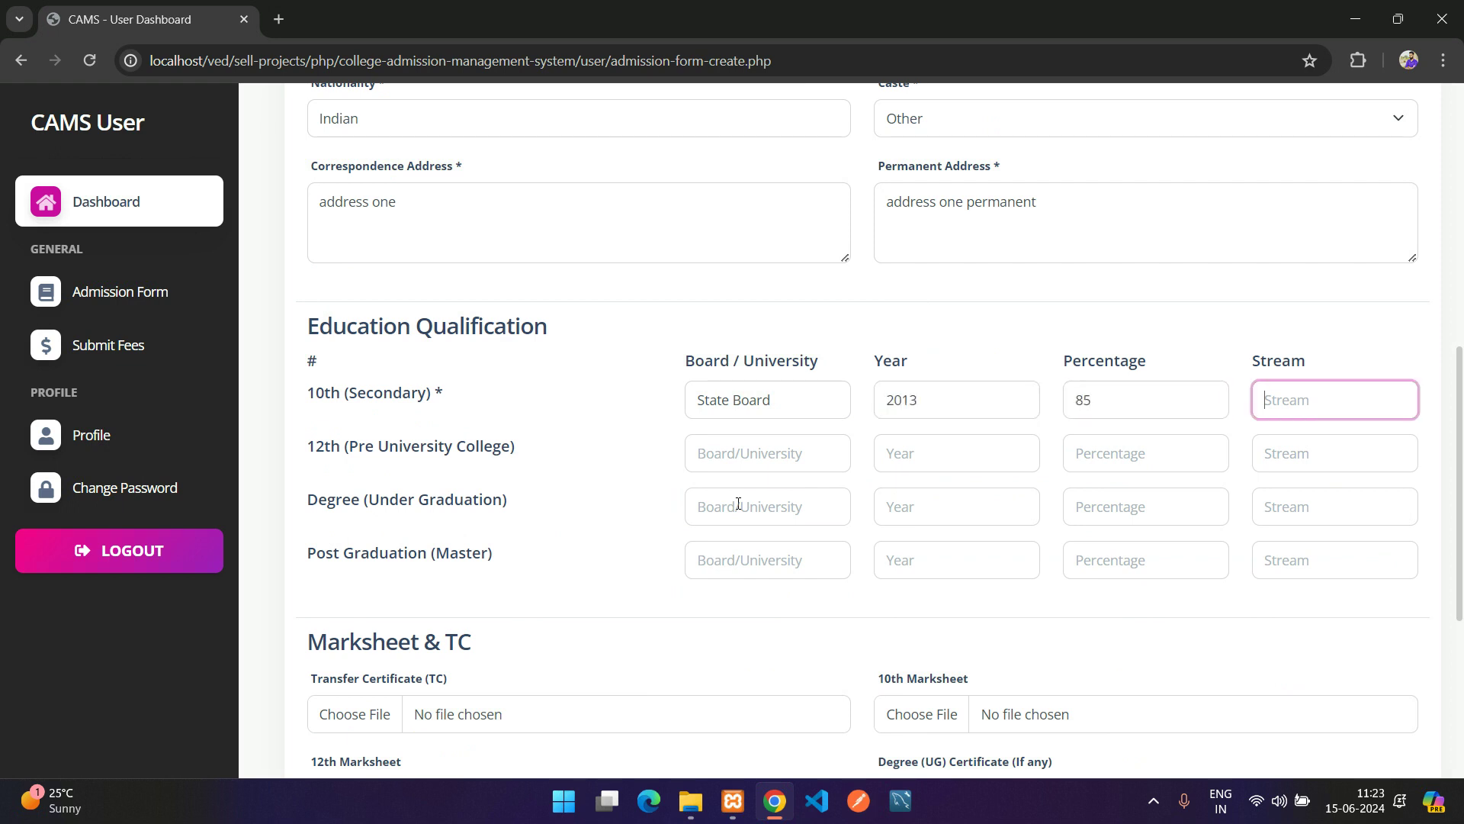
pyautogui.write('State')
pyautogui.press('Tab')
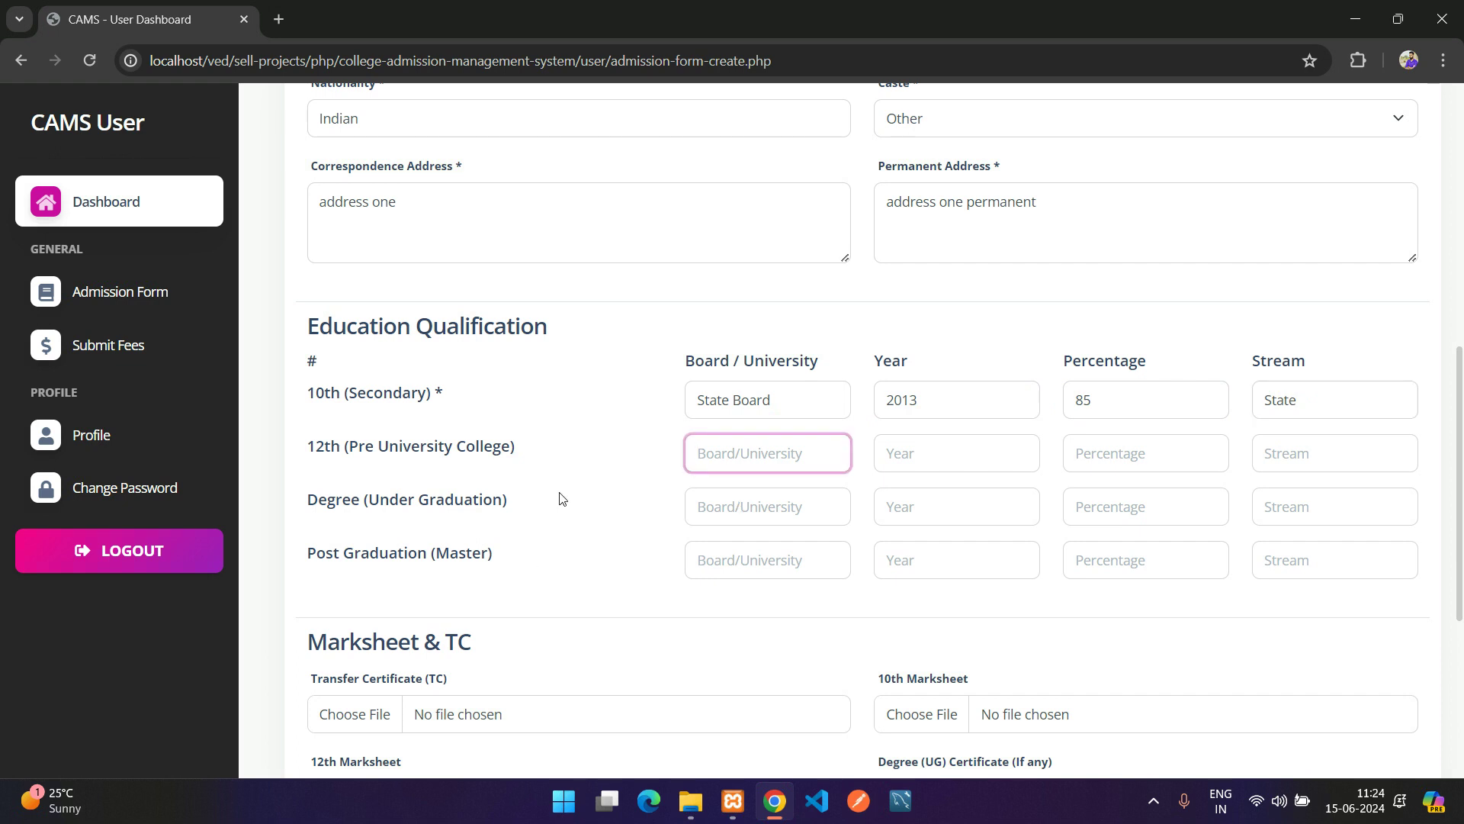
# Fill the 12th row with State Board, year 2015, 75 percent and Computer Science stream
pyautogui.hotkey('shift', 'Tab')
pyautogui.hotkey('ctrl', 'c')
pyautogui.click(758, 450)
pyautogui.hotkey('ctrl', 'v')
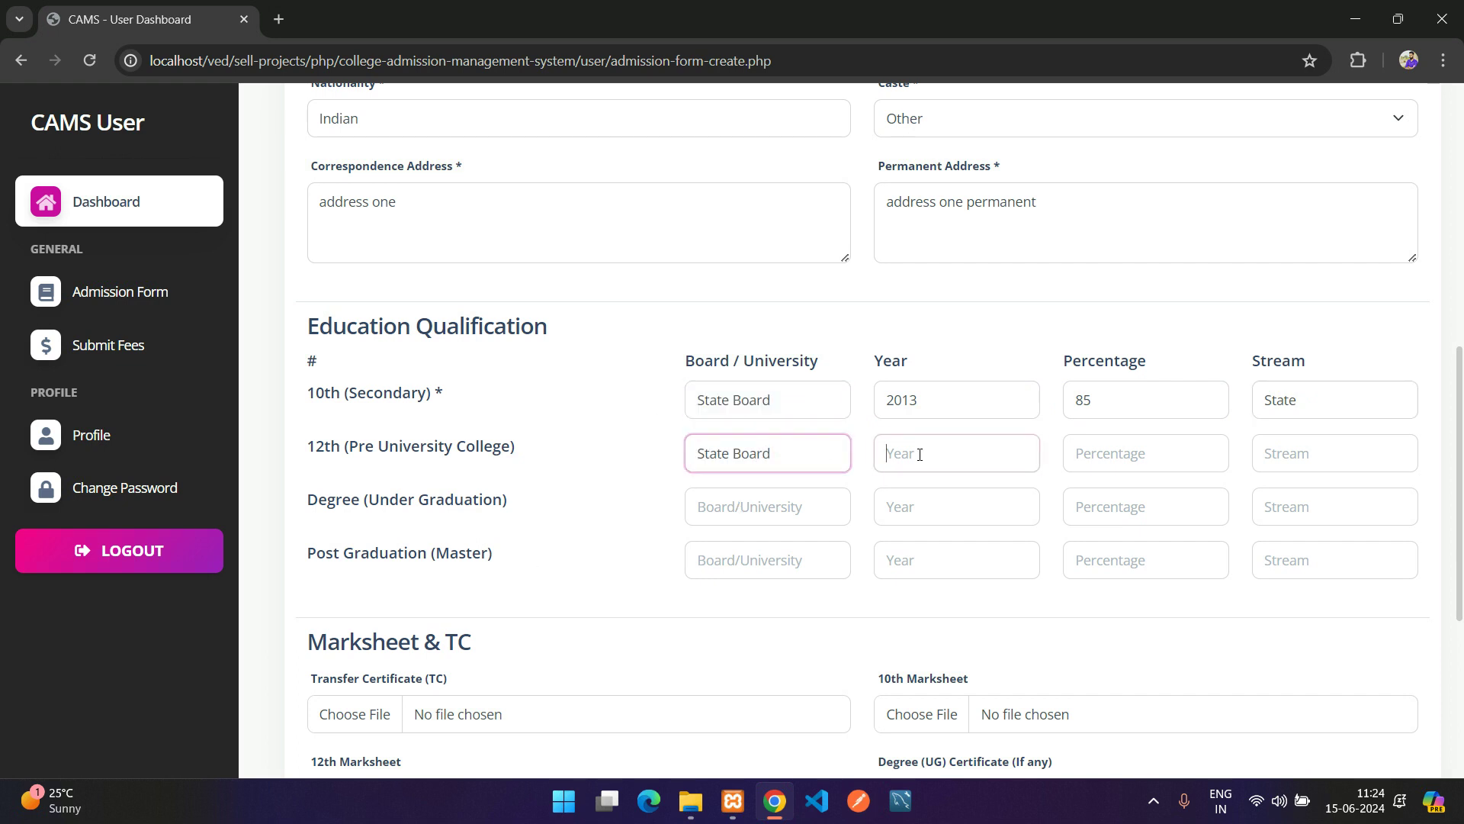
pyautogui.click(922, 454)
pyautogui.write('2015')
pyautogui.press('Tab')
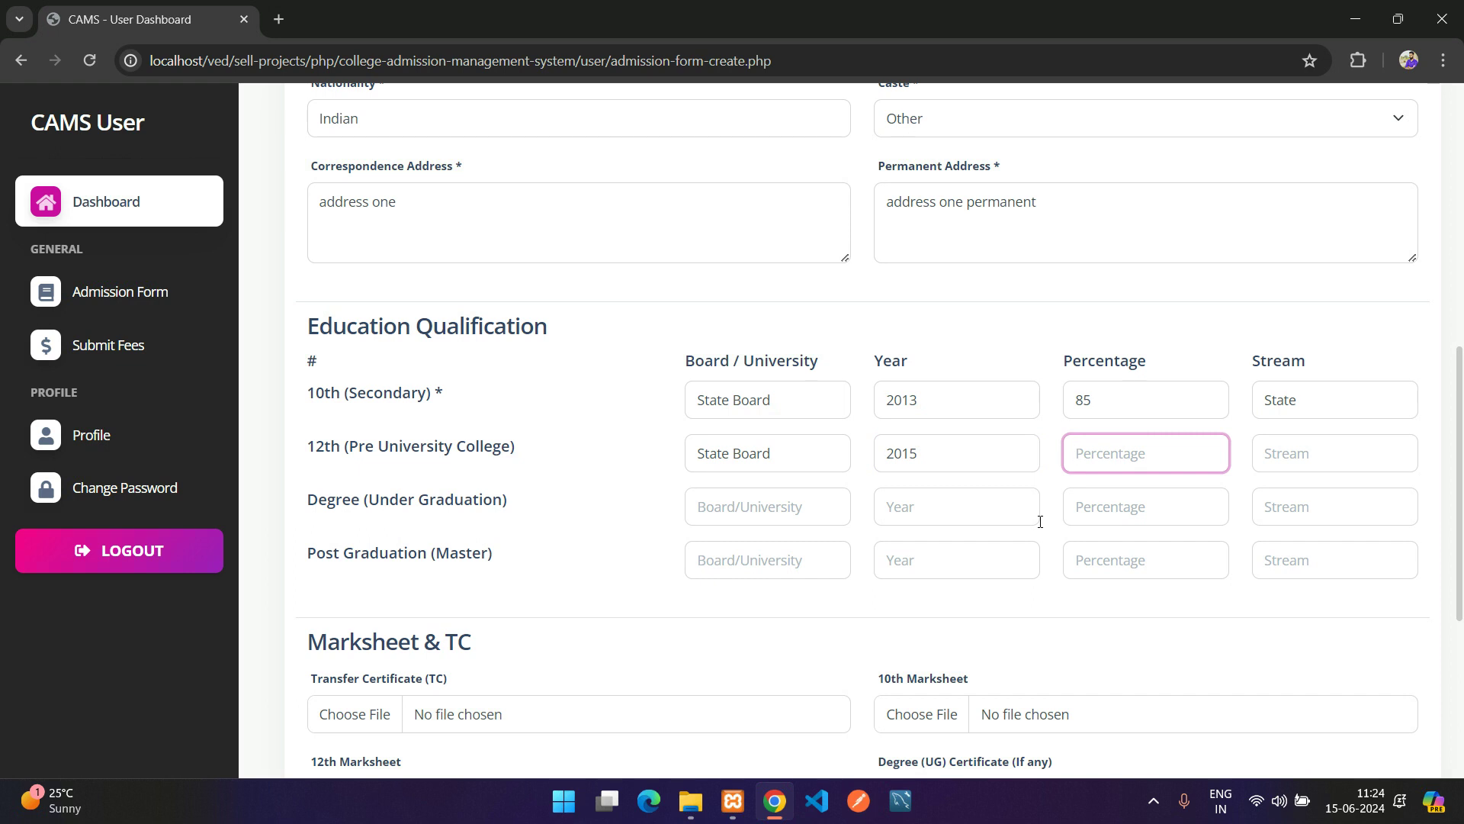
pyautogui.write('75')
pyautogui.press('Tab')
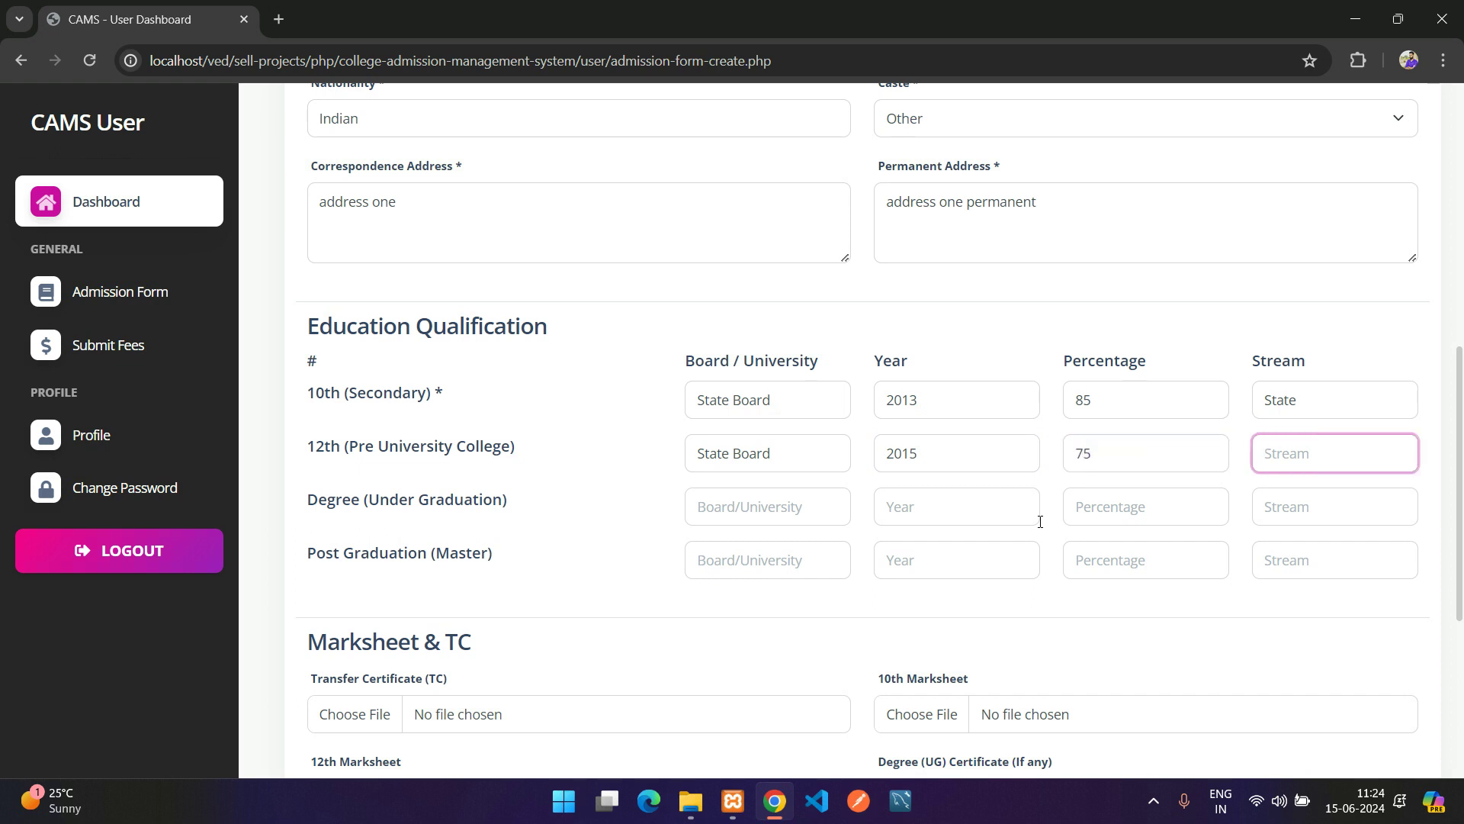
pyautogui.write('Computer Science')
pyautogui.hotkey('ctrl', 'a')
pyautogui.hotkey('ctrl', 'c')
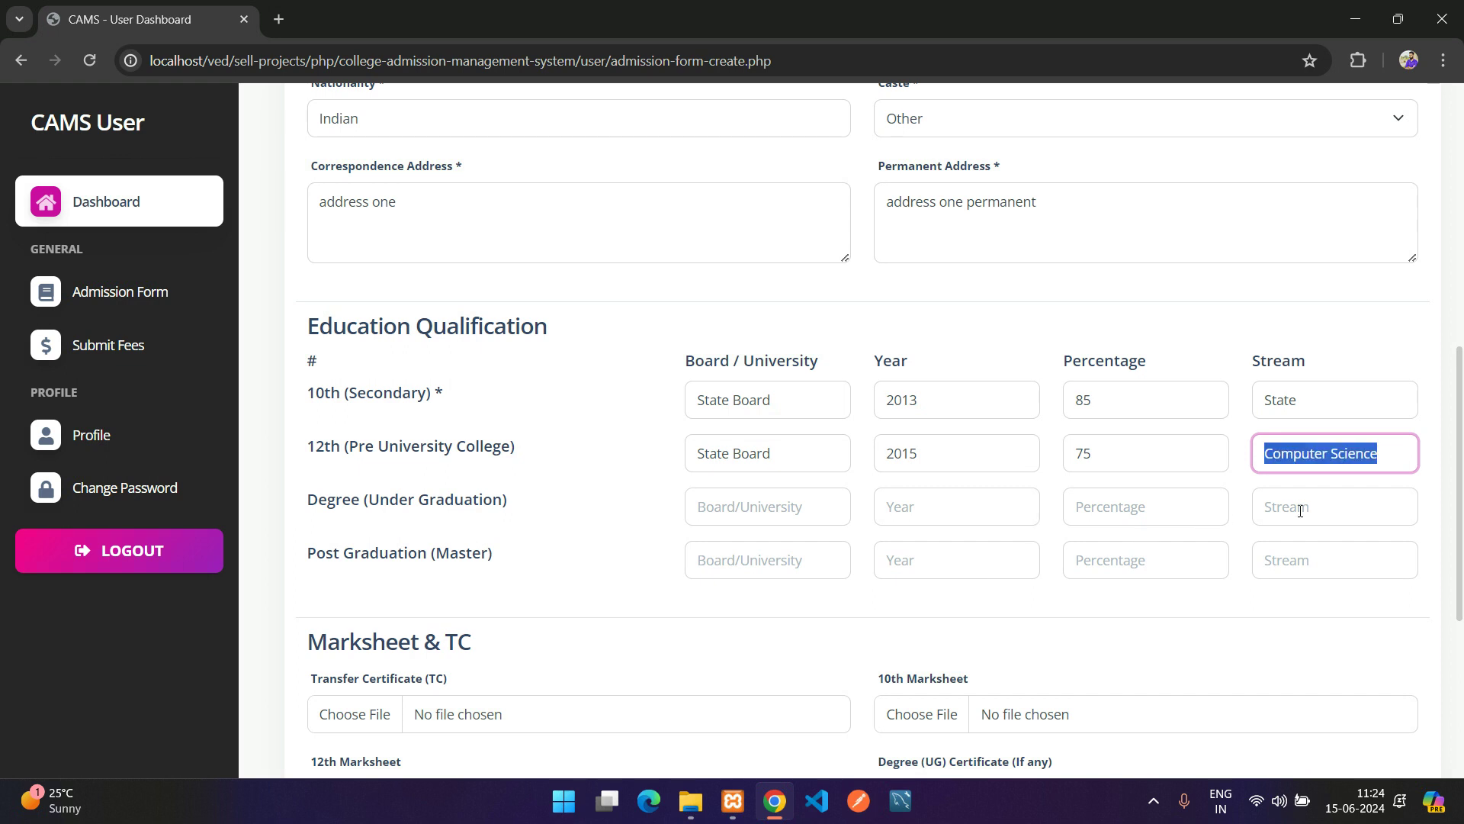
# Fill the degree row with University, year 2018, 65 percent and Computer Science stream
pyautogui.click(1300, 509)
pyautogui.hotkey('ctrl', 'v')
pyautogui.click(752, 511)
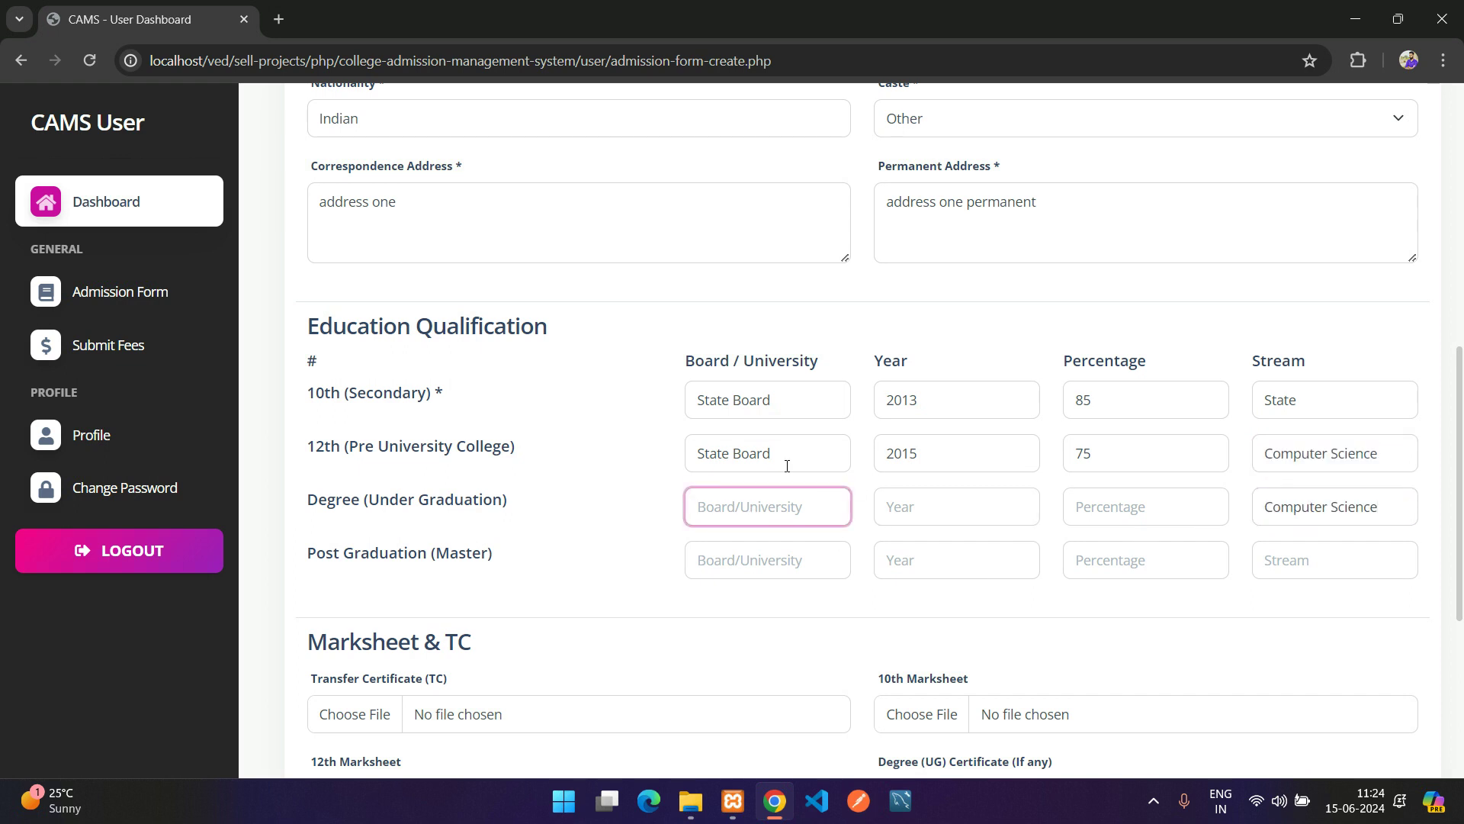
pyautogui.write('University')
pyautogui.press('Tab')
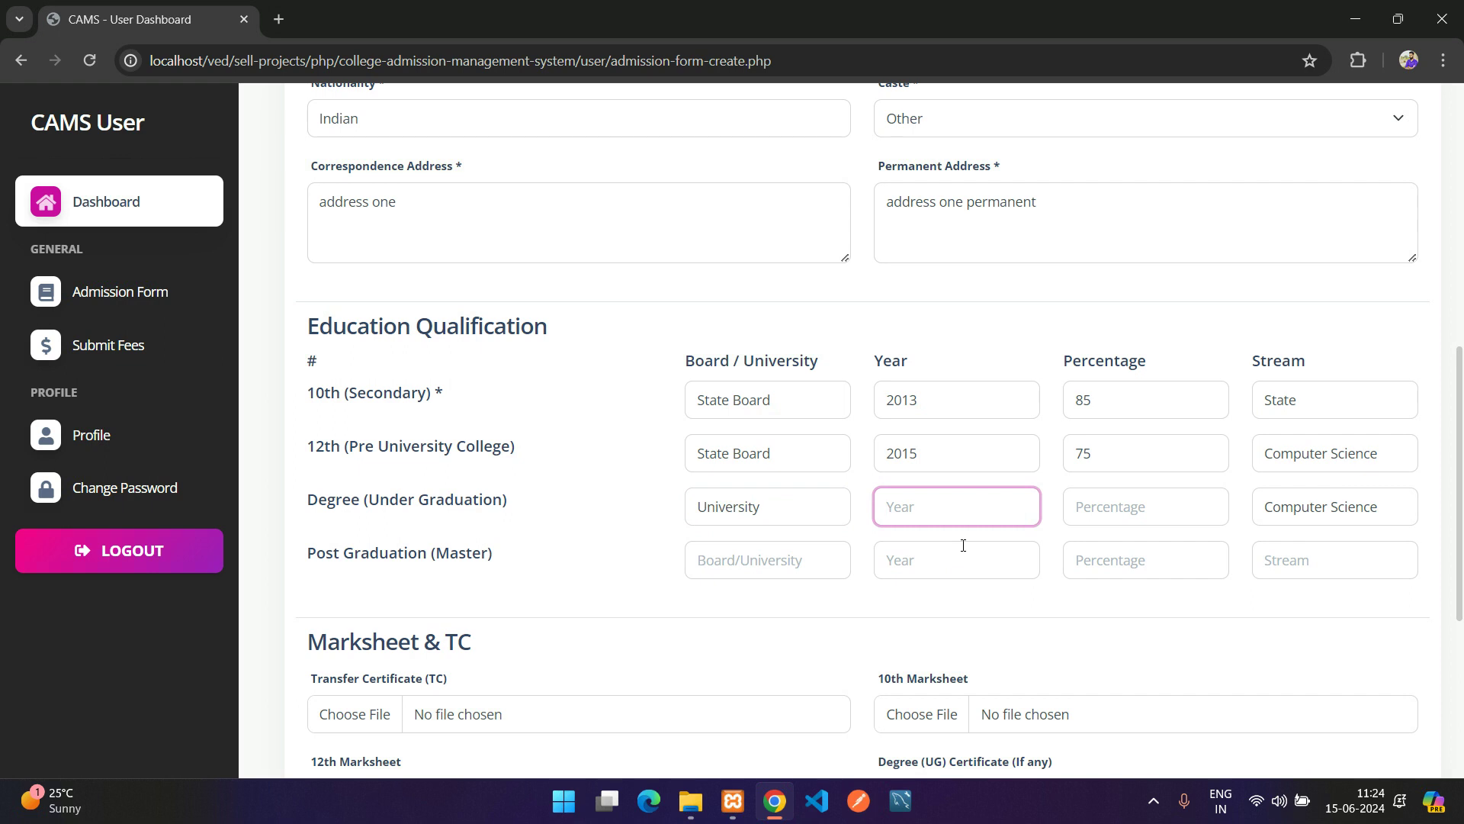
pyautogui.write('2018')
pyautogui.press('Tab')
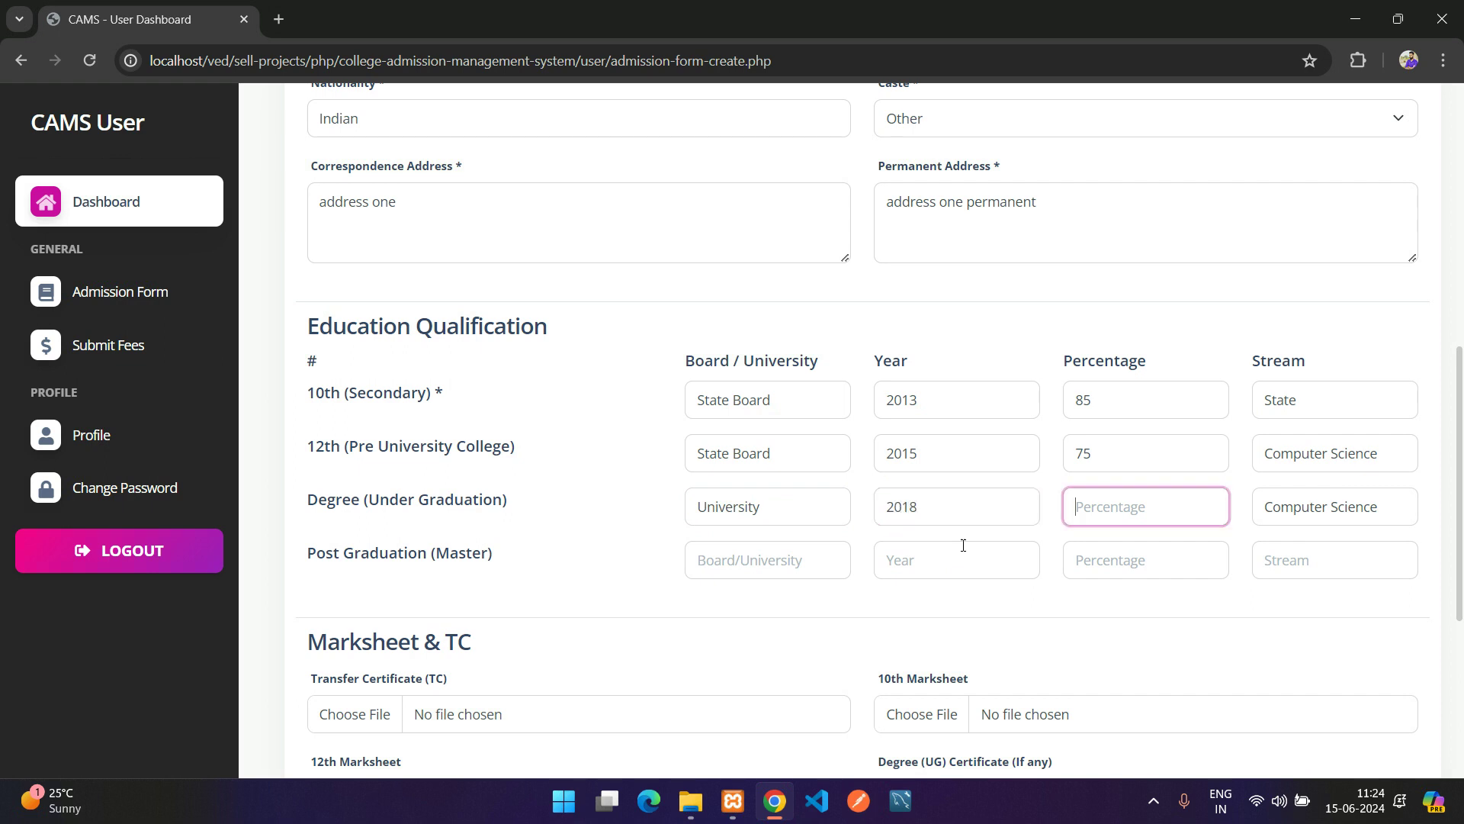
pyautogui.write('65')
pyautogui.scroll(-1, 762, 601)
# Attach This is Sample.pdf to the Transfer Certificate, 10th Marksheet and 12th Marksheet uploads
pyautogui.scroll(-2, 575, 579)
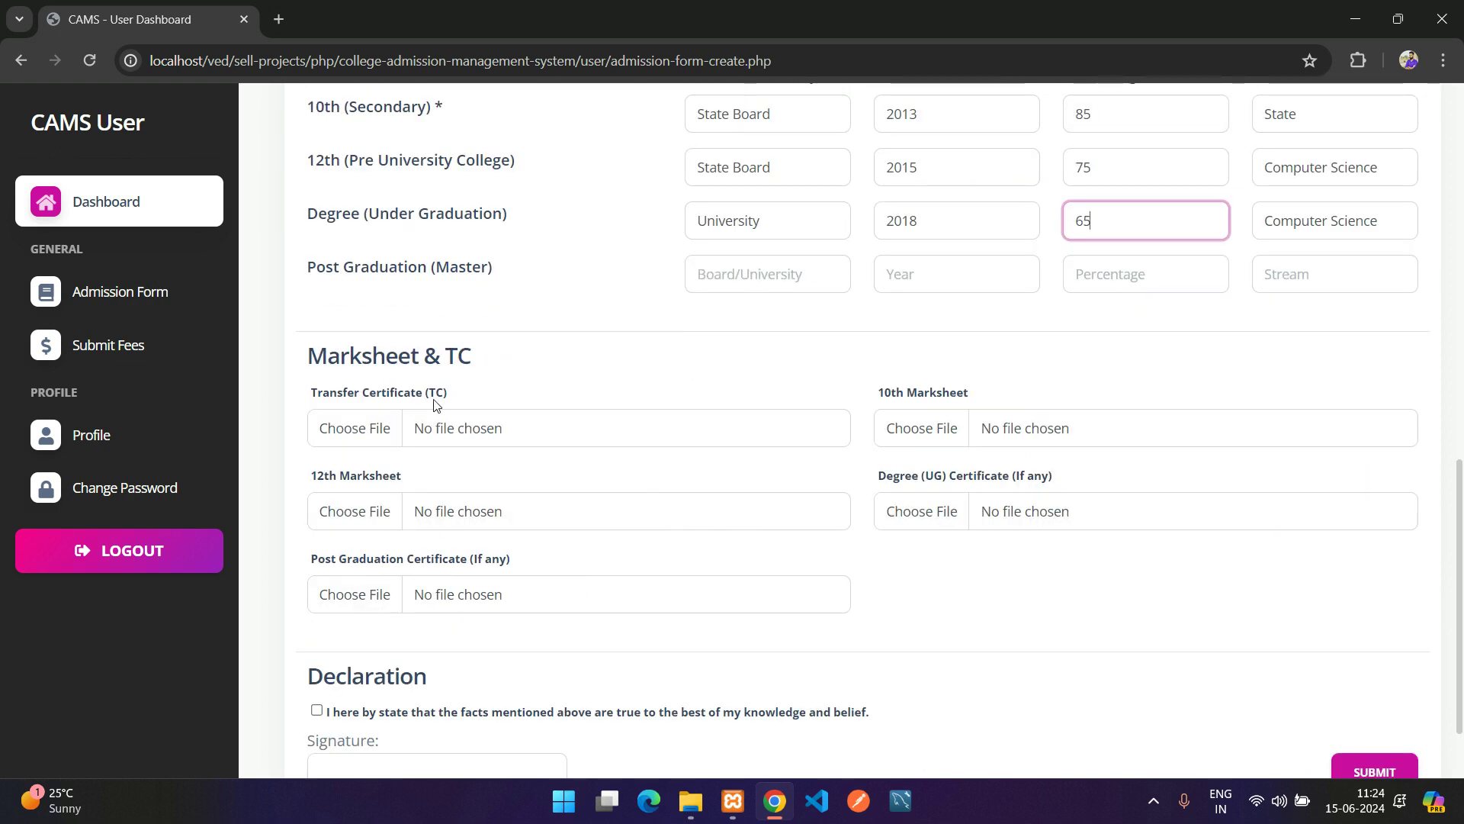
pyautogui.moveTo(309, 401); pyautogui.dragTo(494, 406)
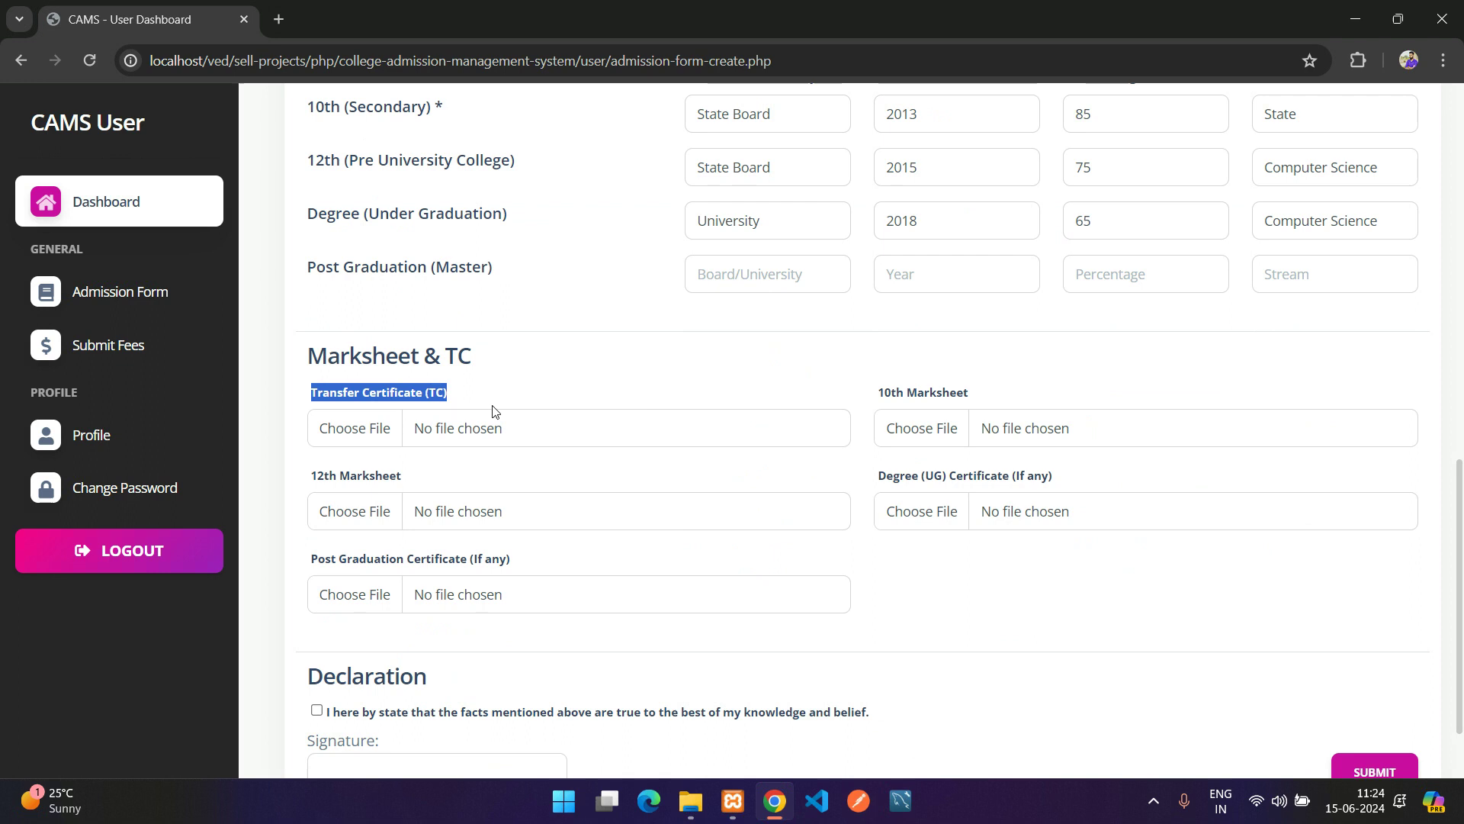
pyautogui.click(526, 436)
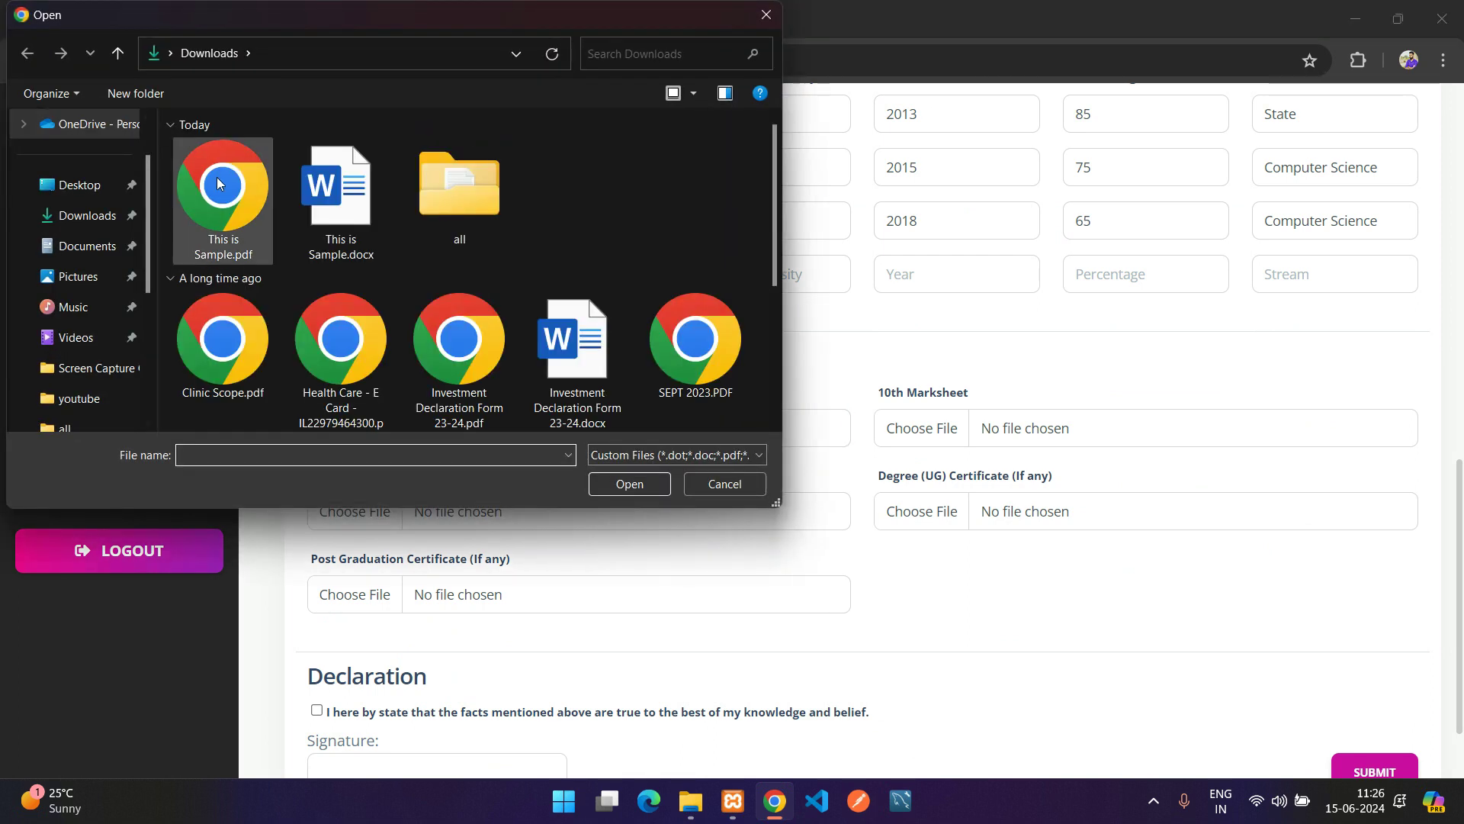
pyautogui.click(244, 223)
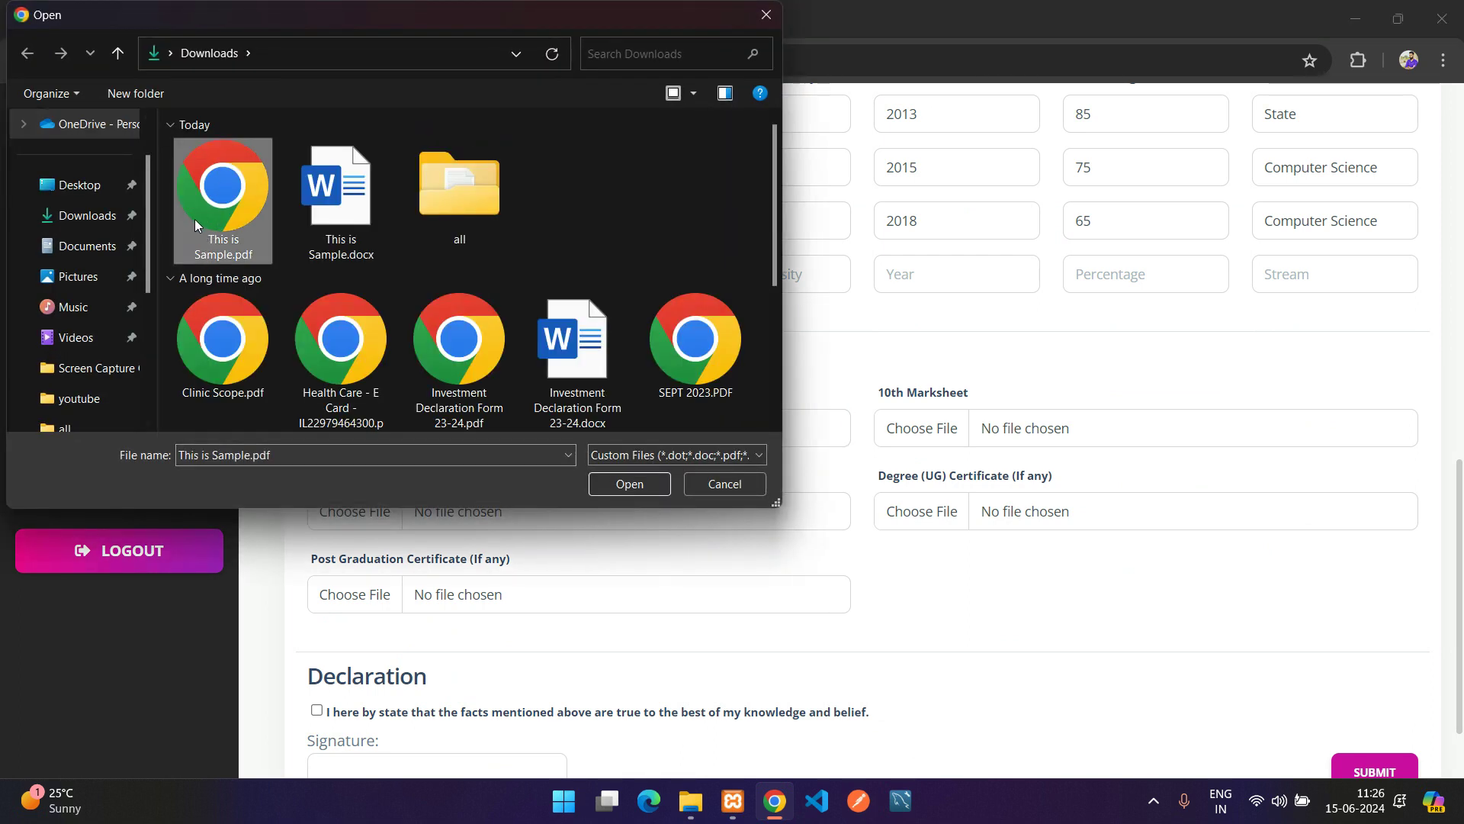
pyautogui.click(630, 484)
pyautogui.click(1030, 431)
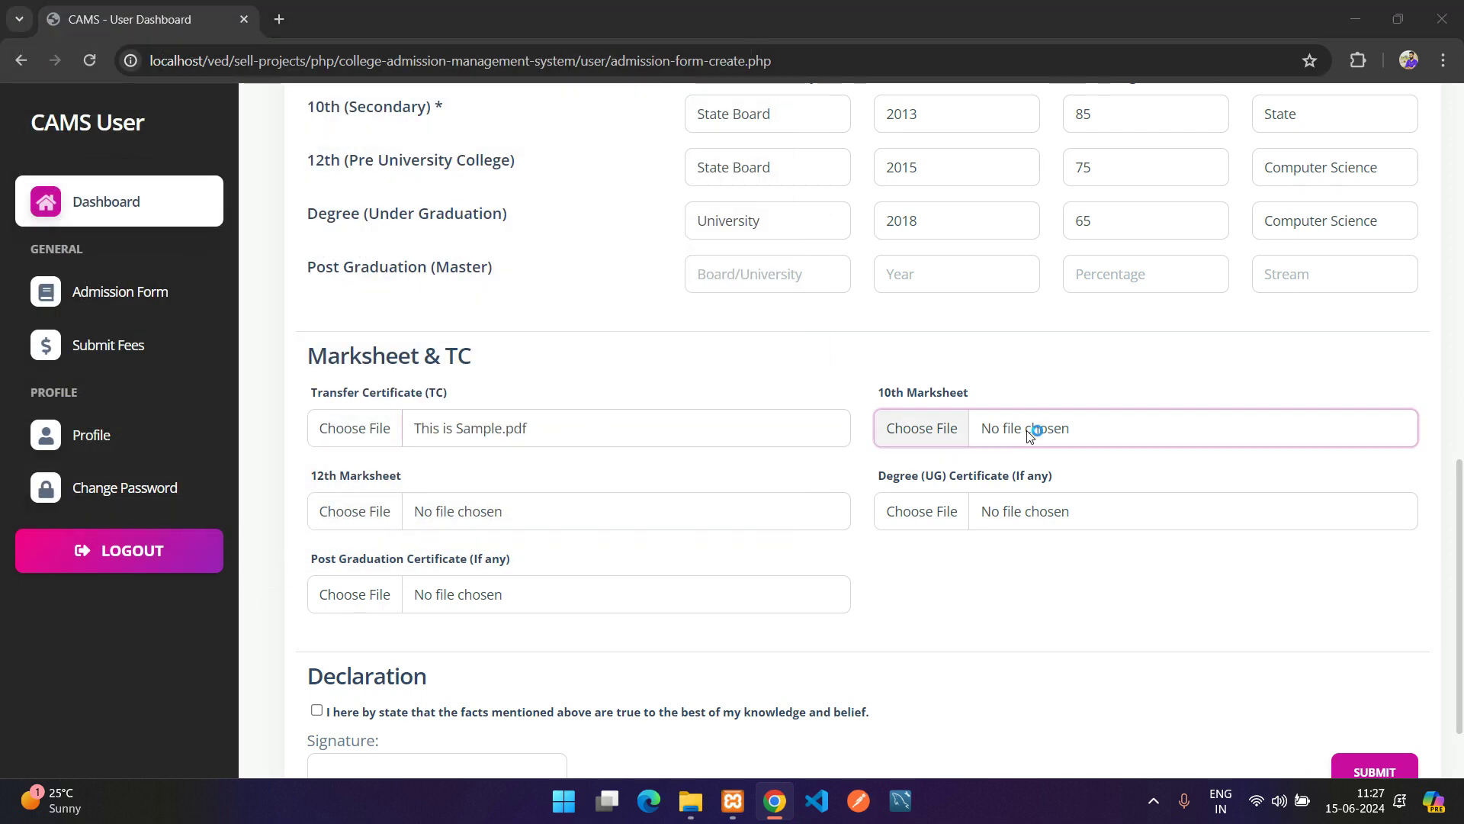
pyautogui.click(227, 212)
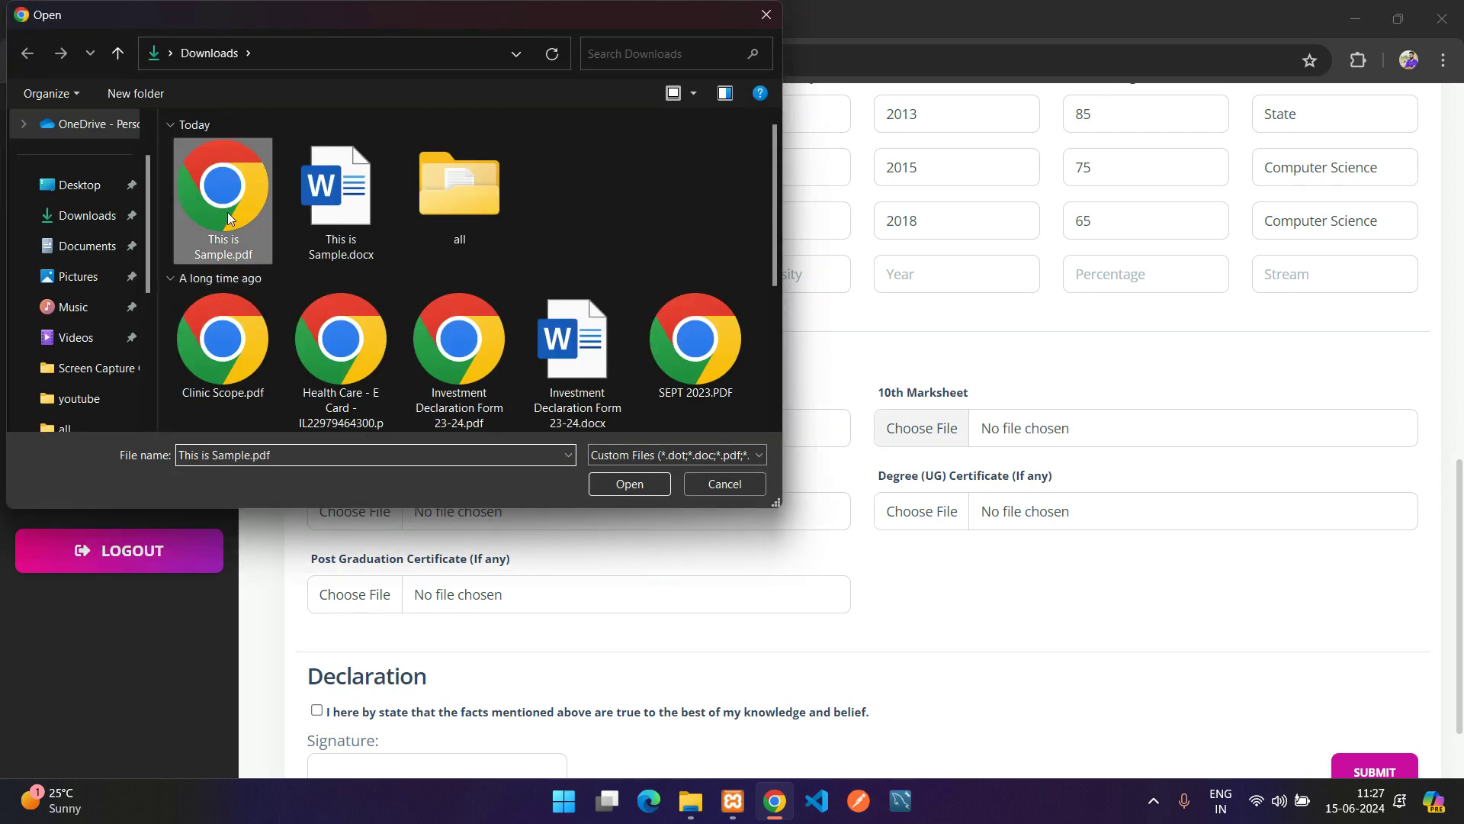
pyautogui.click(644, 485)
pyautogui.click(513, 523)
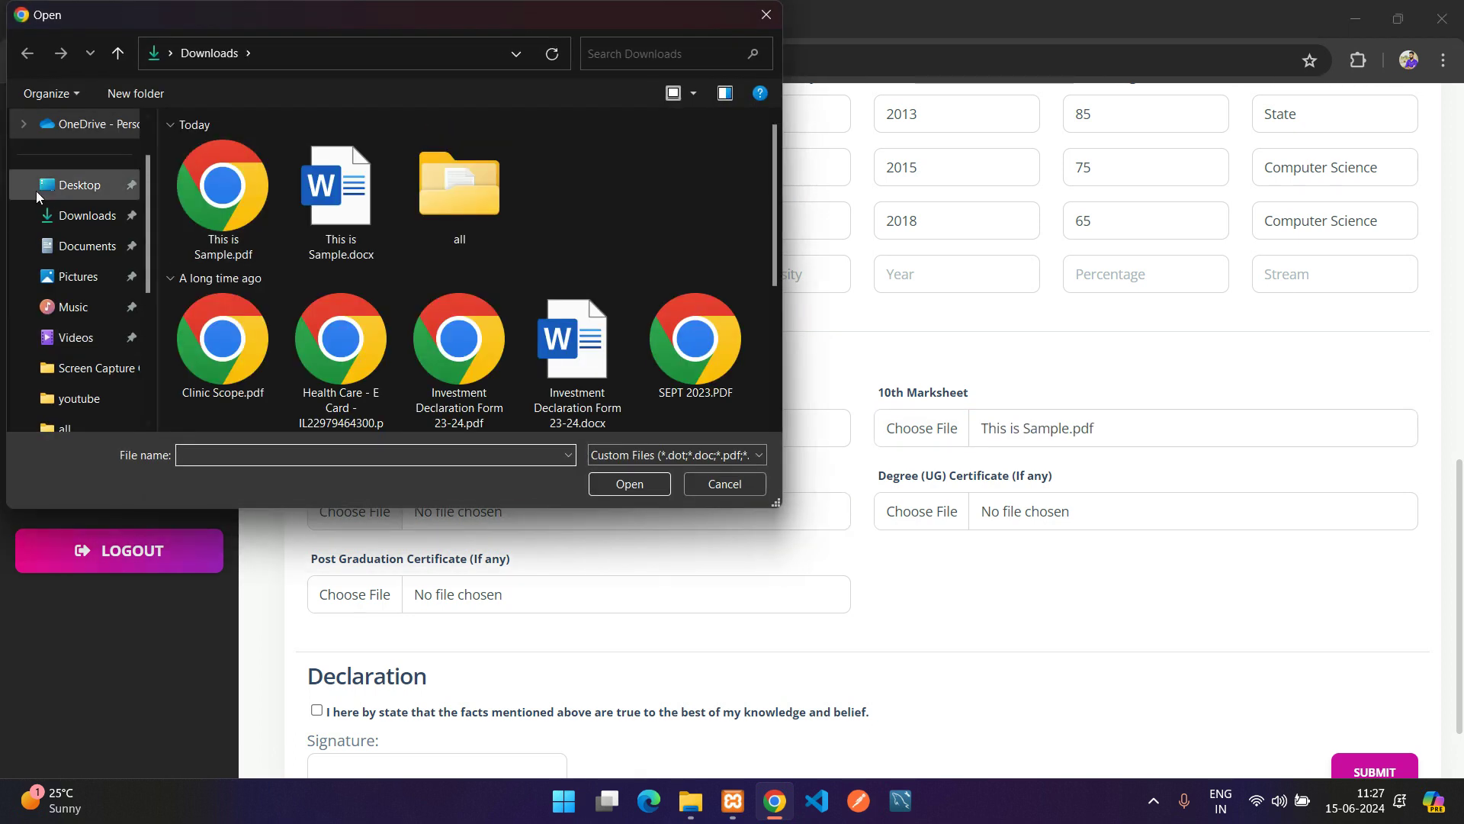
pyautogui.click(223, 194)
pyautogui.click(629, 484)
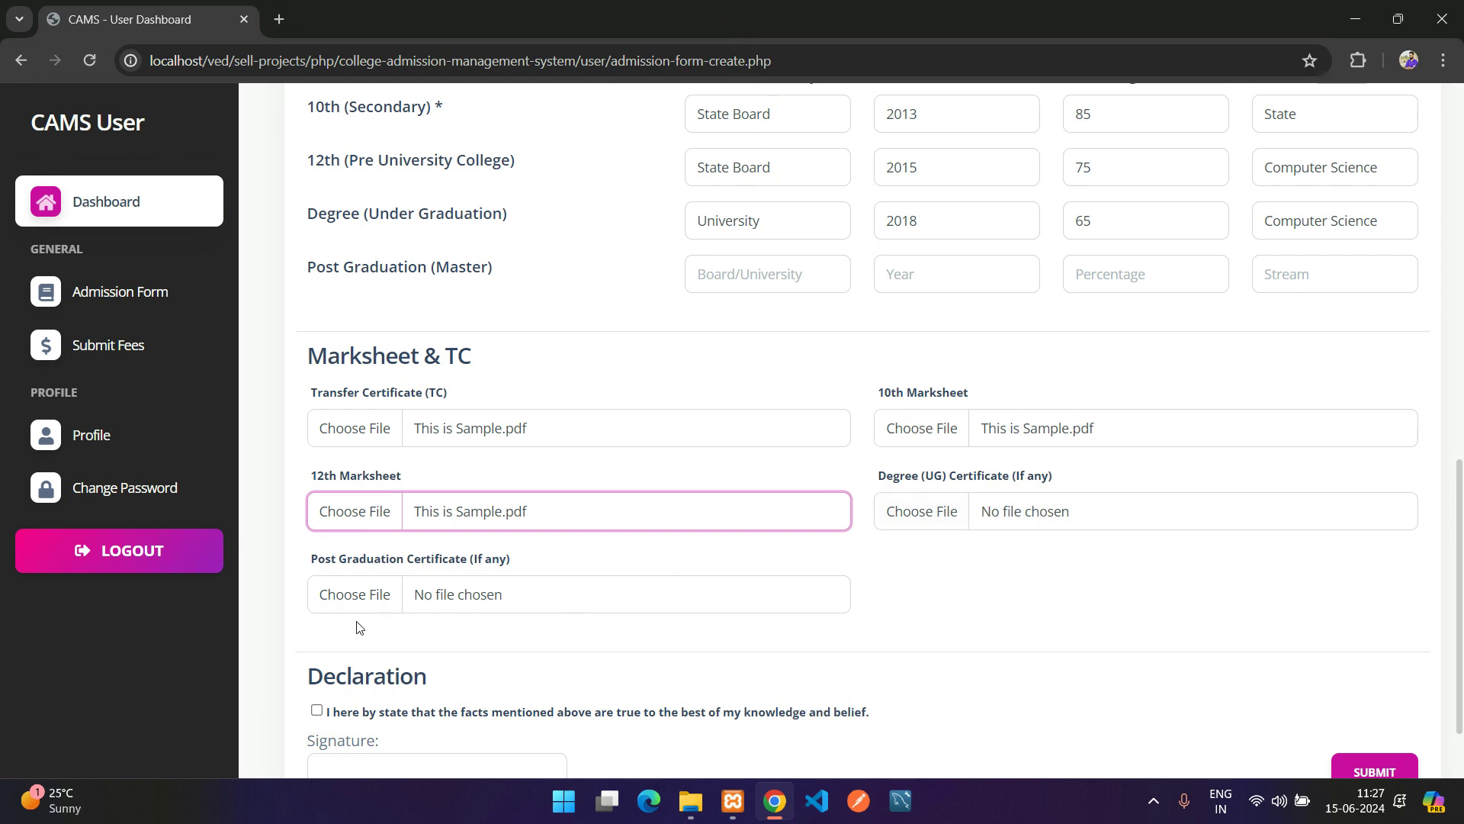
# Tick the declaration, sign with the applicant's name, and submit the admission application
pyautogui.scroll(-2, 846, 580)
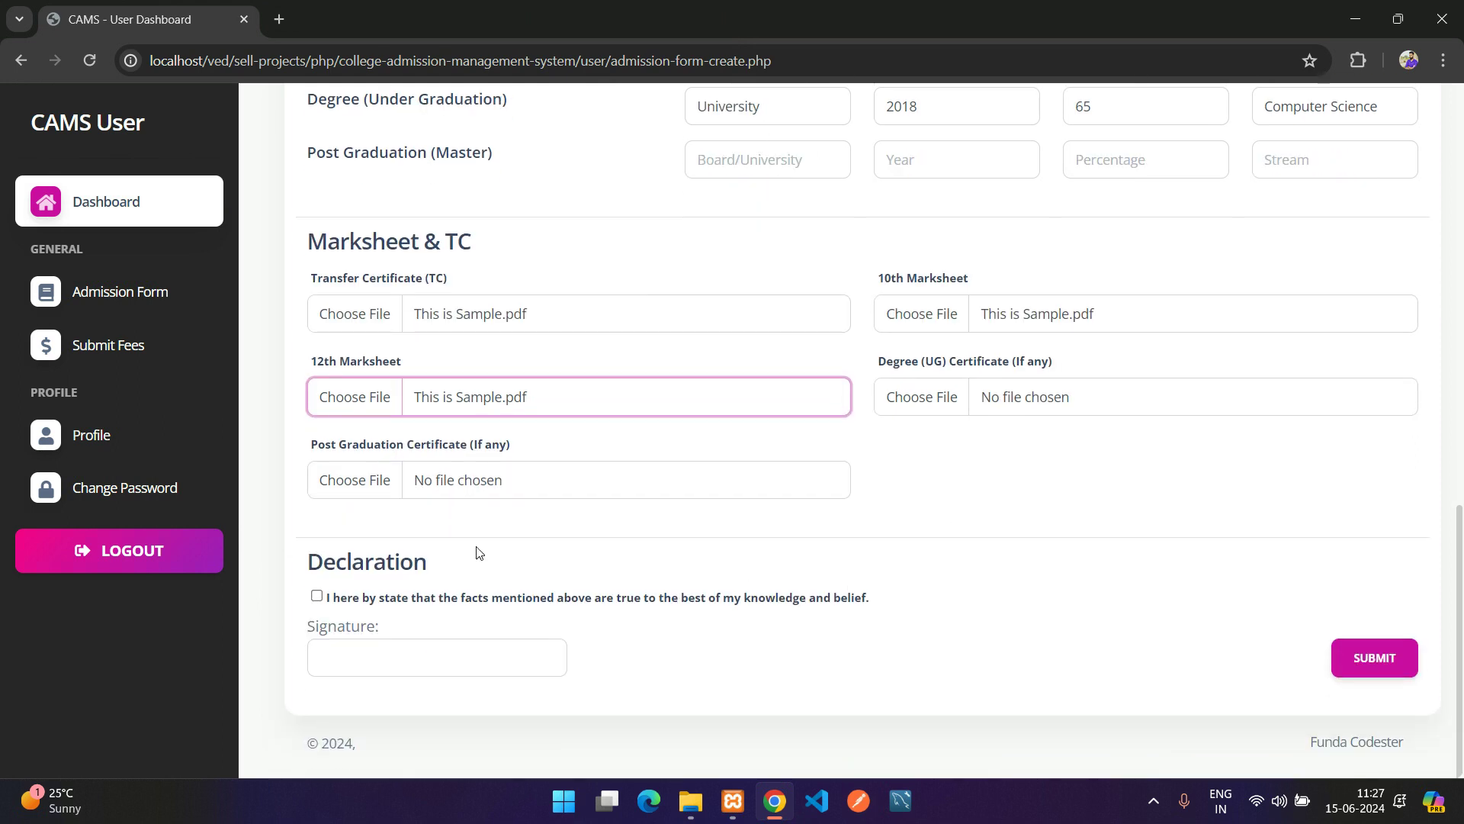
pyautogui.click(316, 595)
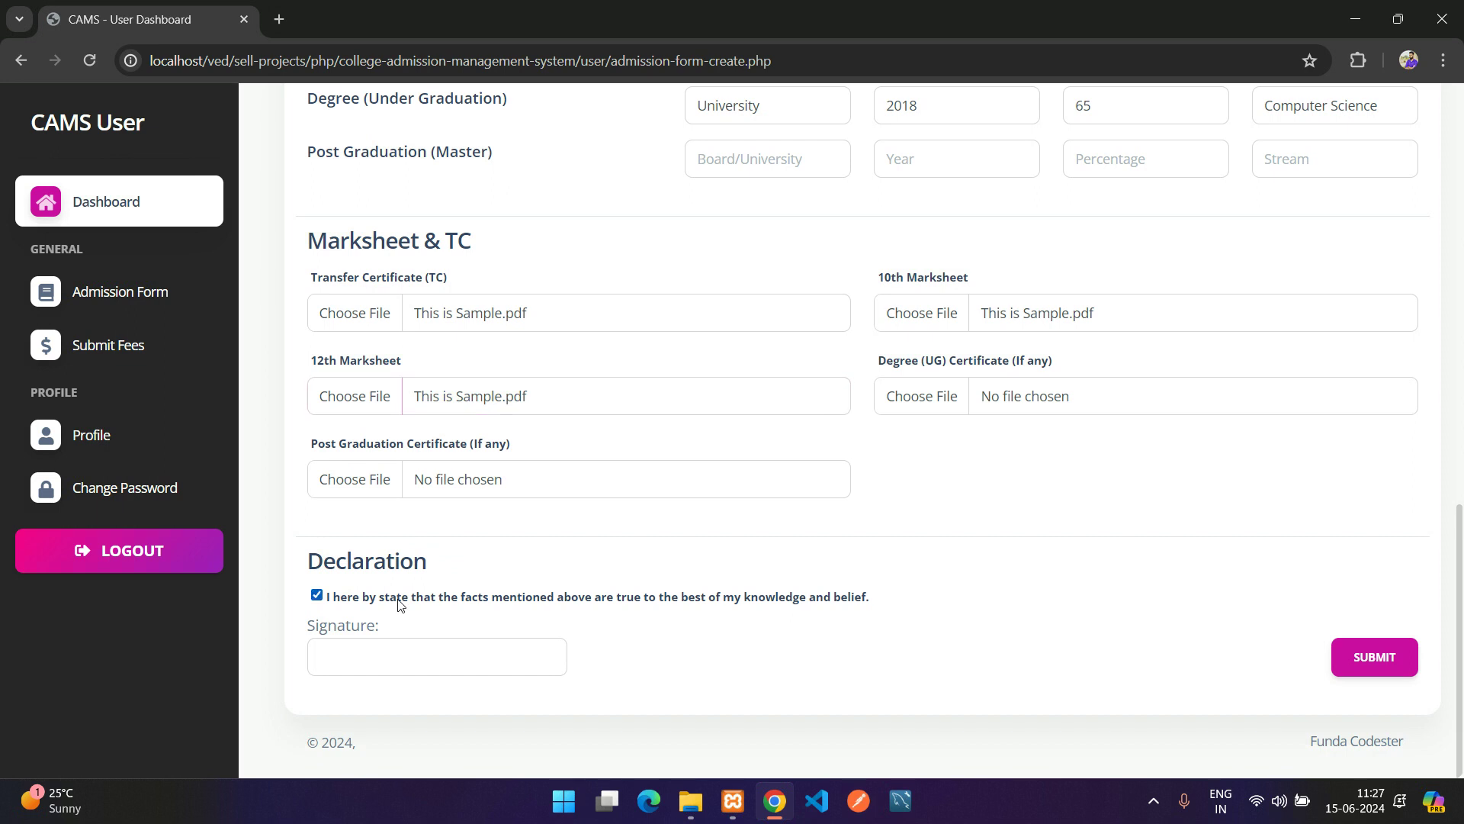
pyautogui.click(416, 656)
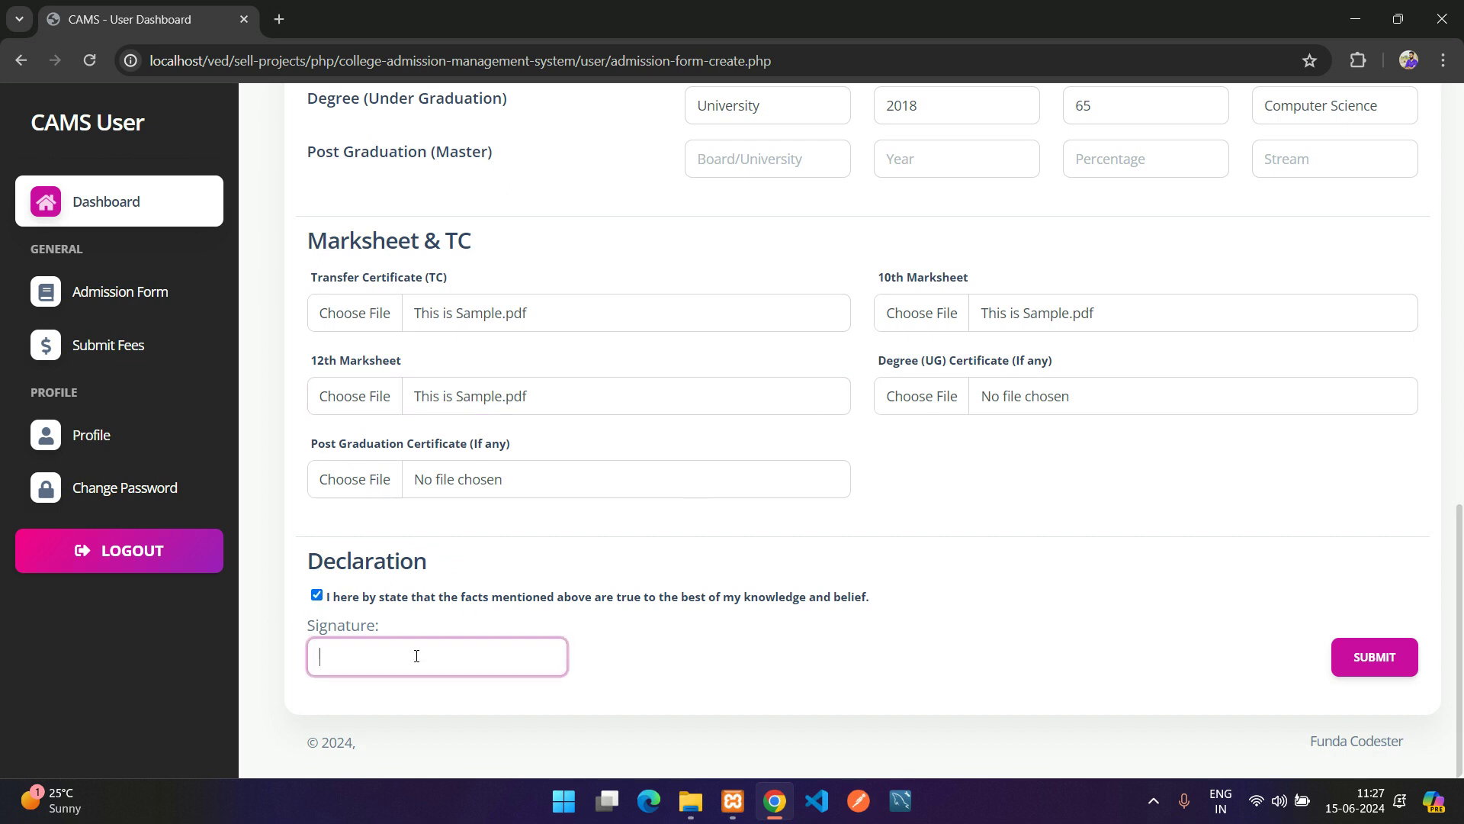
pyautogui.write('Ved')
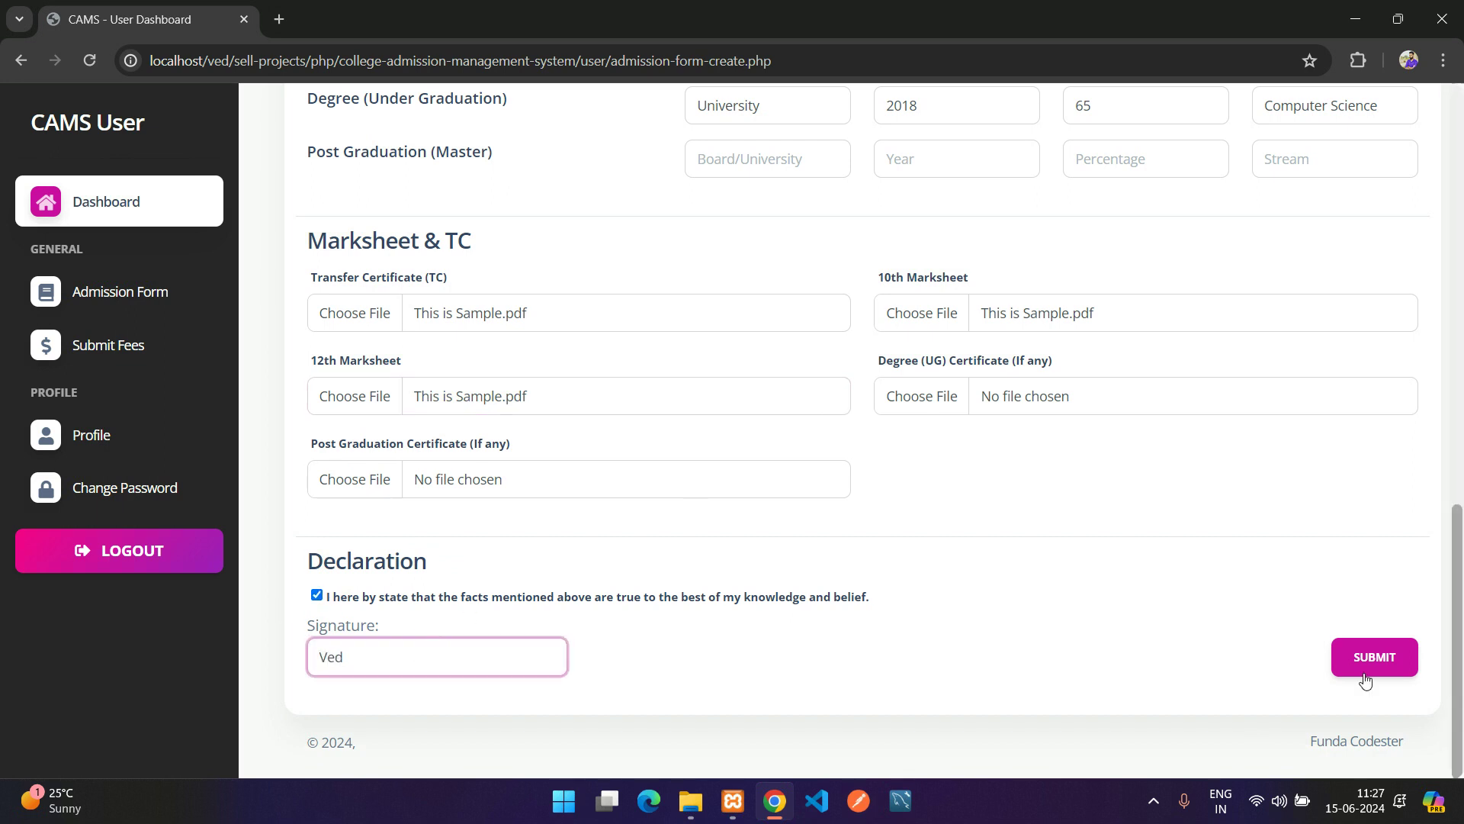
pyautogui.click(1374, 674)
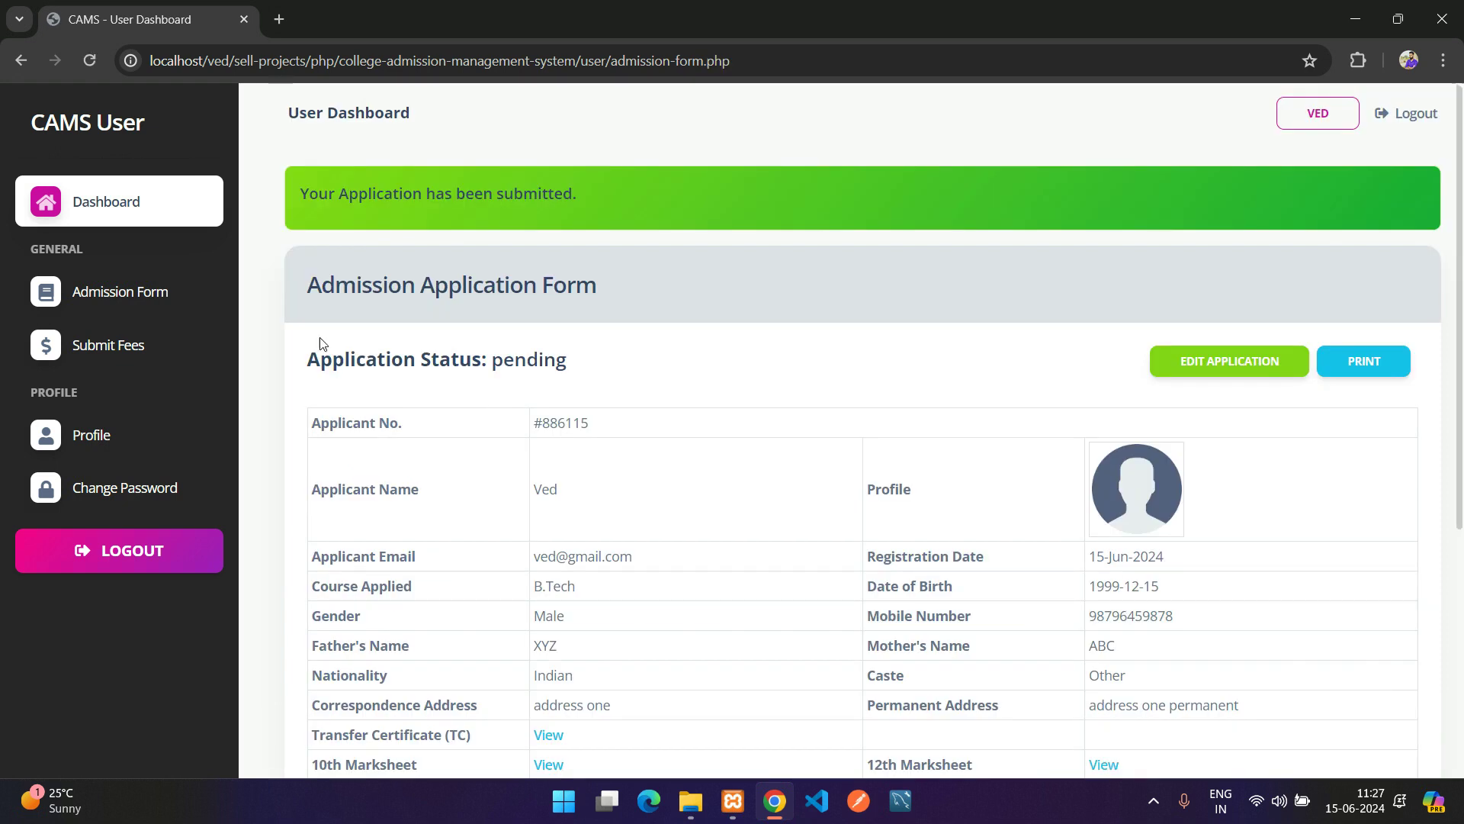
pyautogui.moveTo(307, 187); pyautogui.dragTo(565, 193)
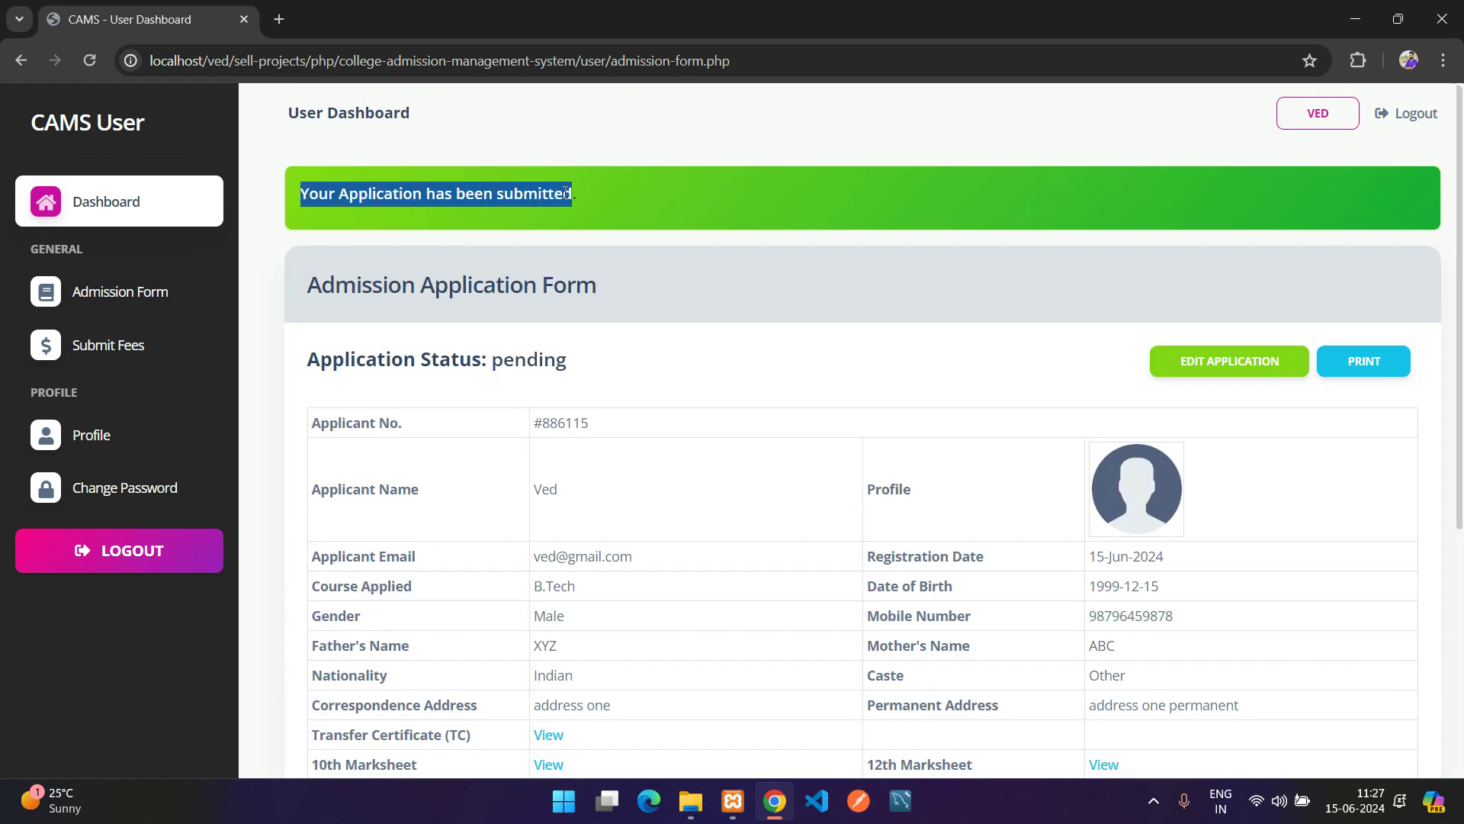
pyautogui.click(420, 343)
pyautogui.scroll(-1, 448, 416)
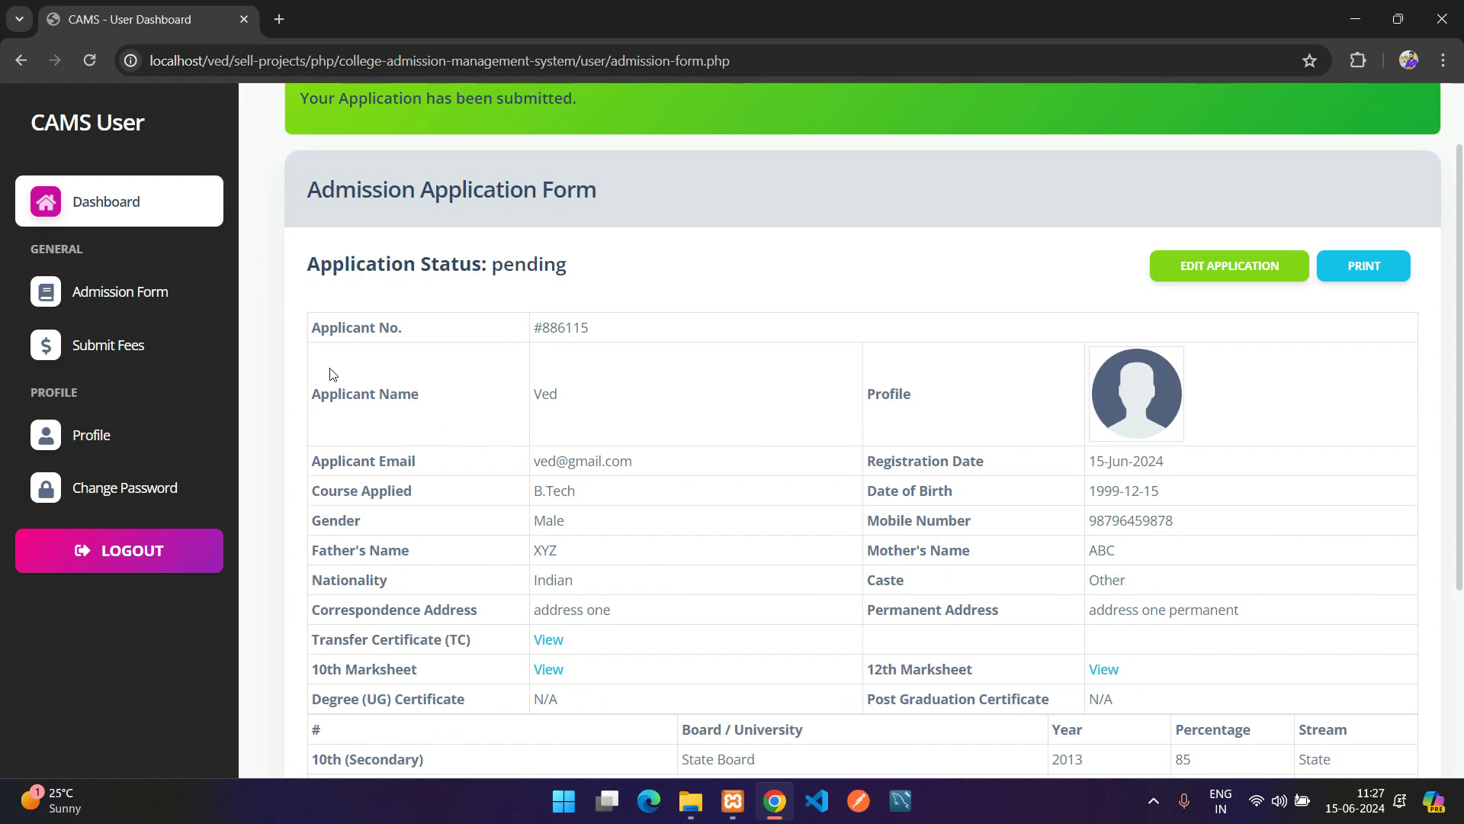
pyautogui.moveTo(307, 264); pyautogui.dragTo(443, 269)
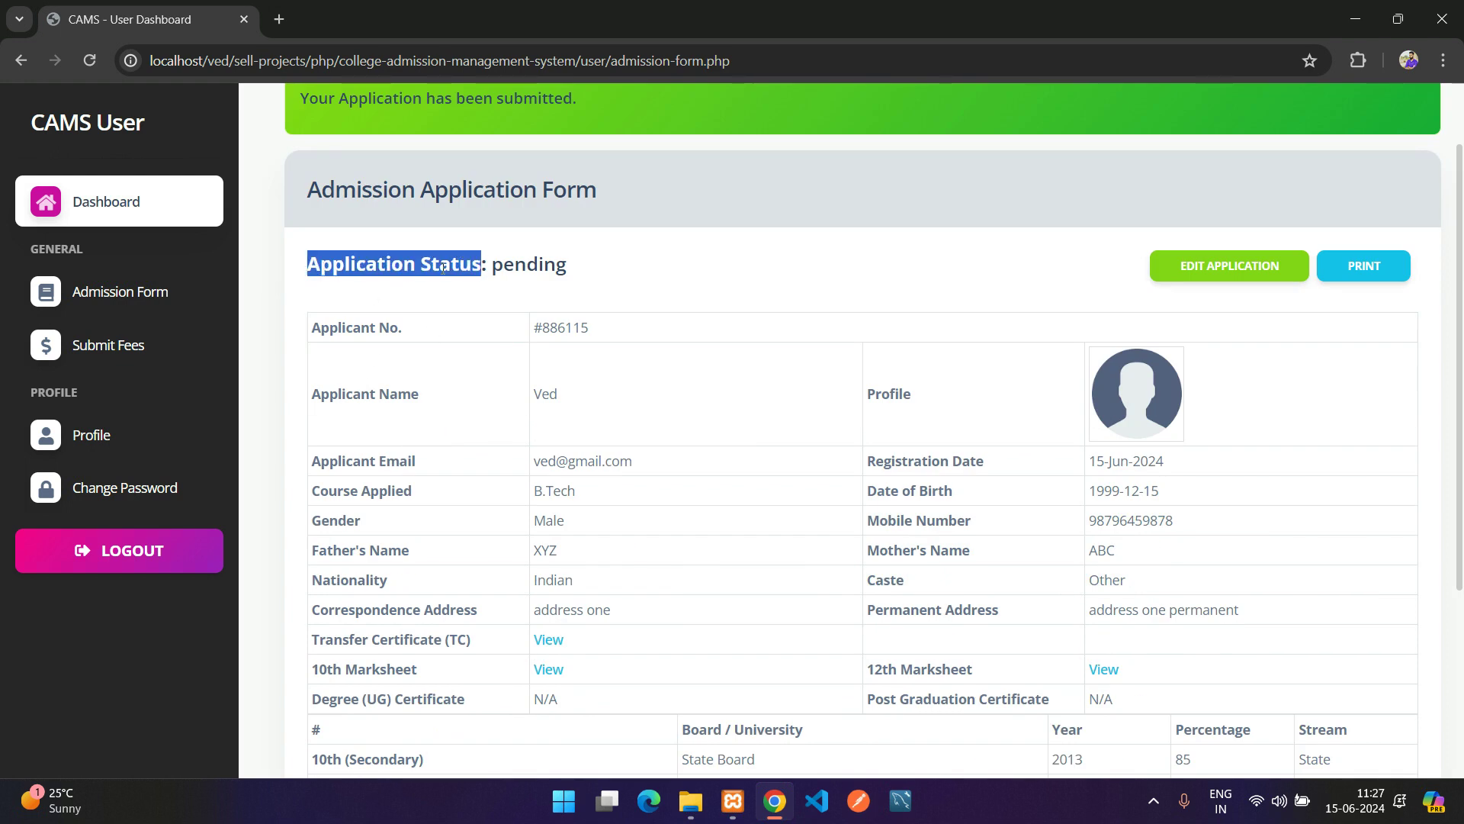
pyautogui.doubleClick(529, 264)
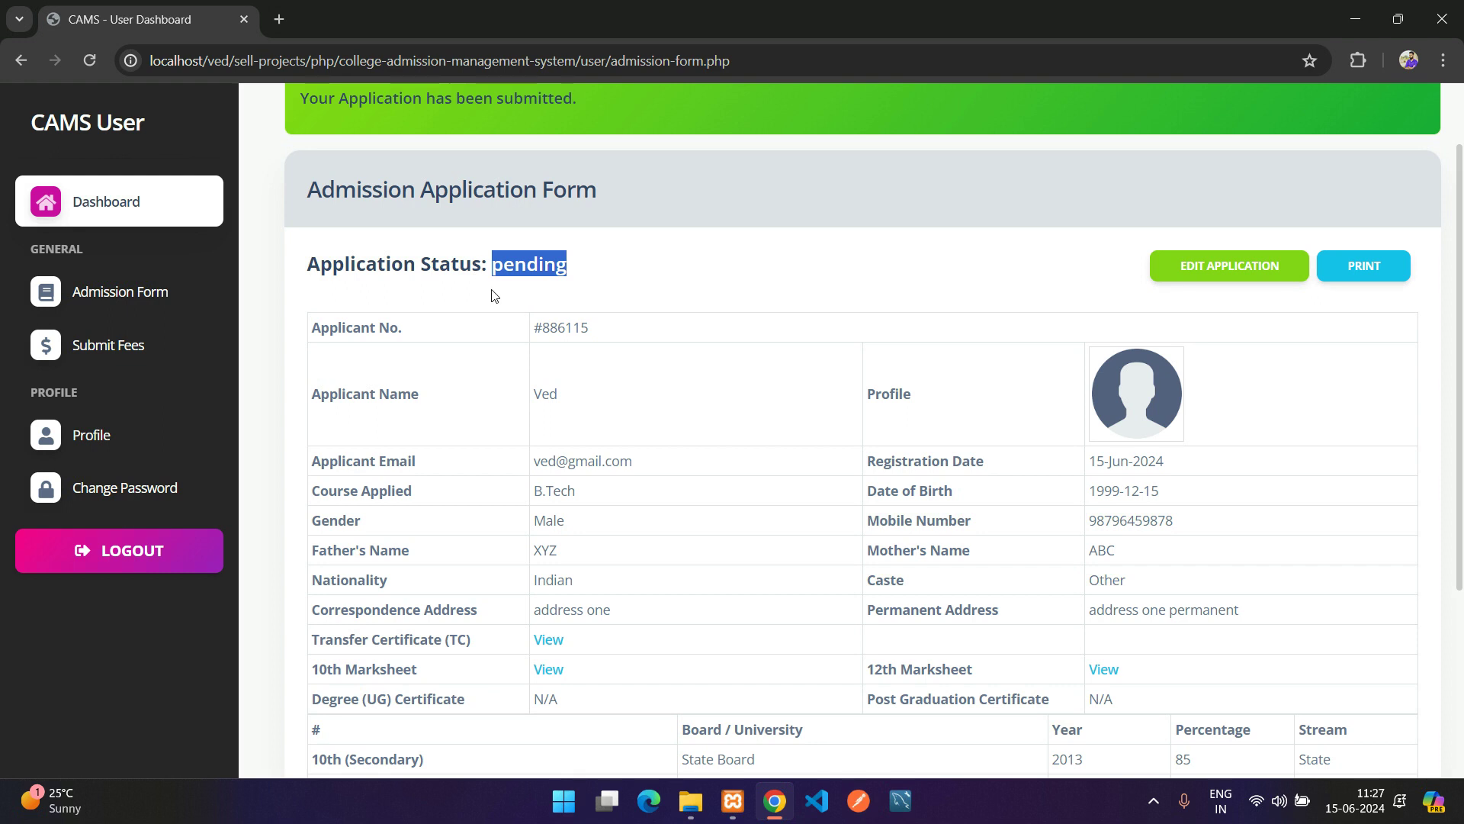
pyautogui.click(531, 290)
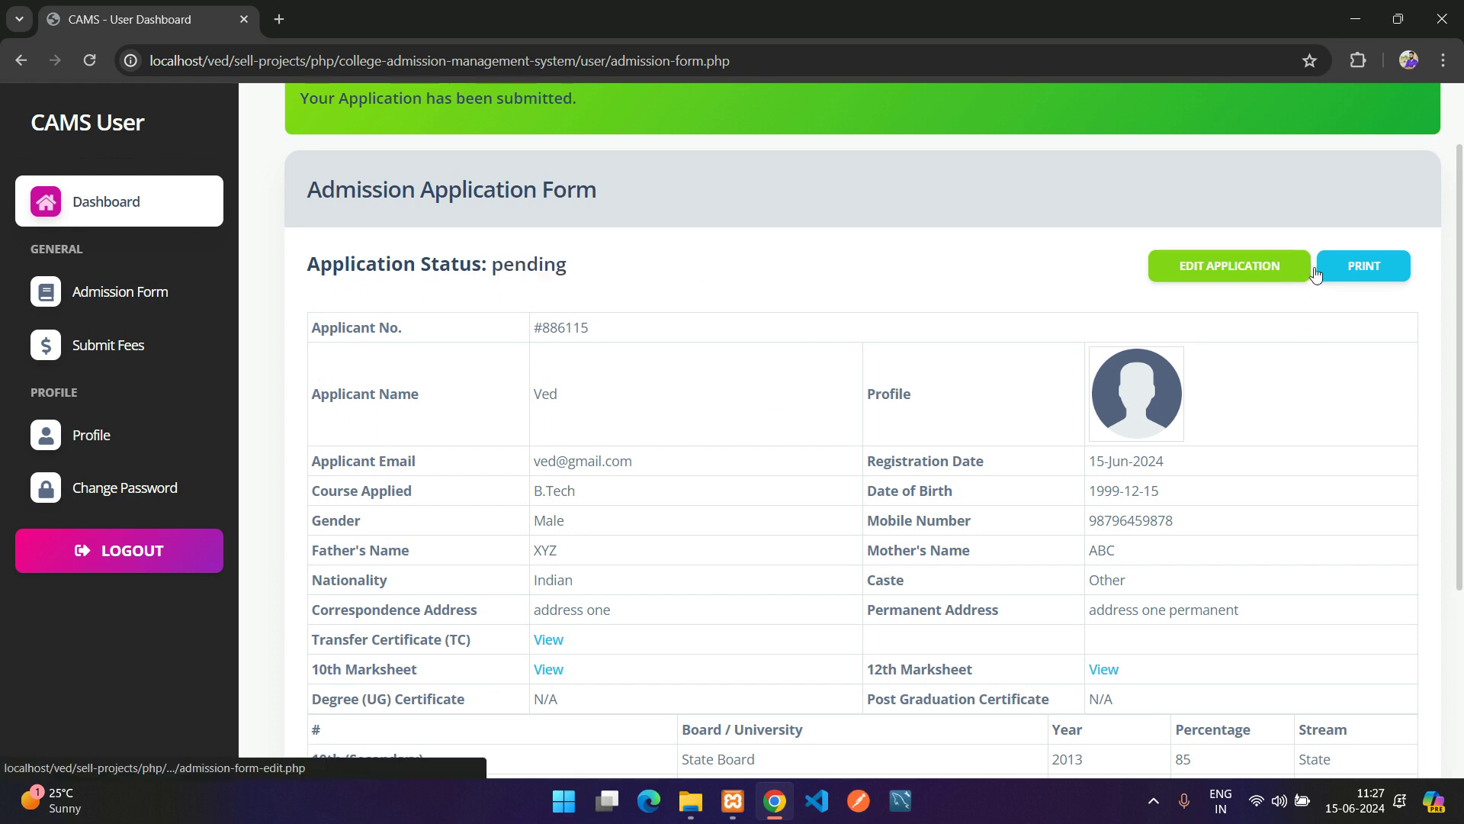
pyautogui.moveTo(314, 324); pyautogui.dragTo(781, 468)
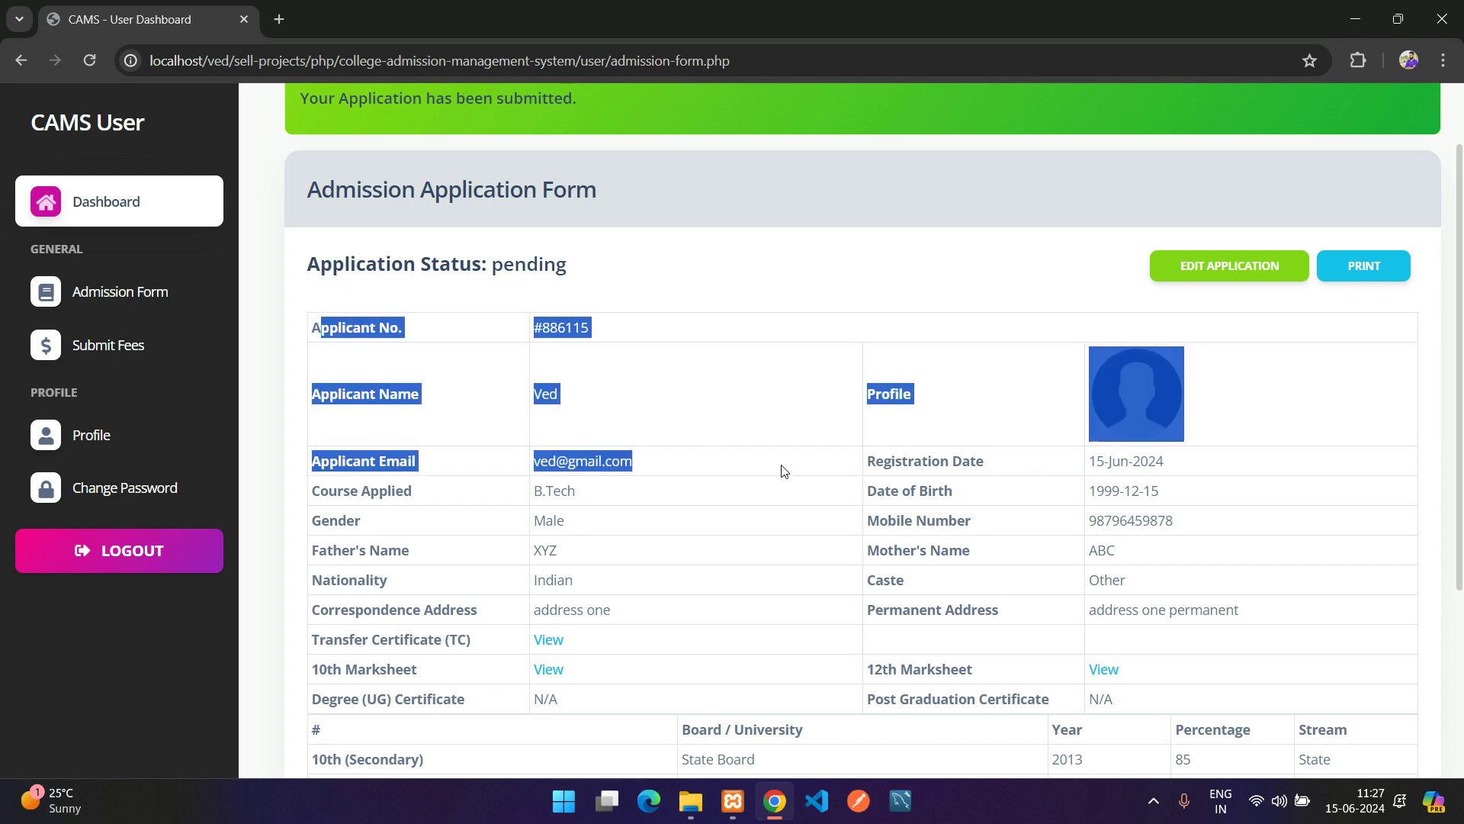
pyautogui.click(858, 469)
pyautogui.scroll(-1, 813, 437)
pyautogui.scroll(-1, 814, 437)
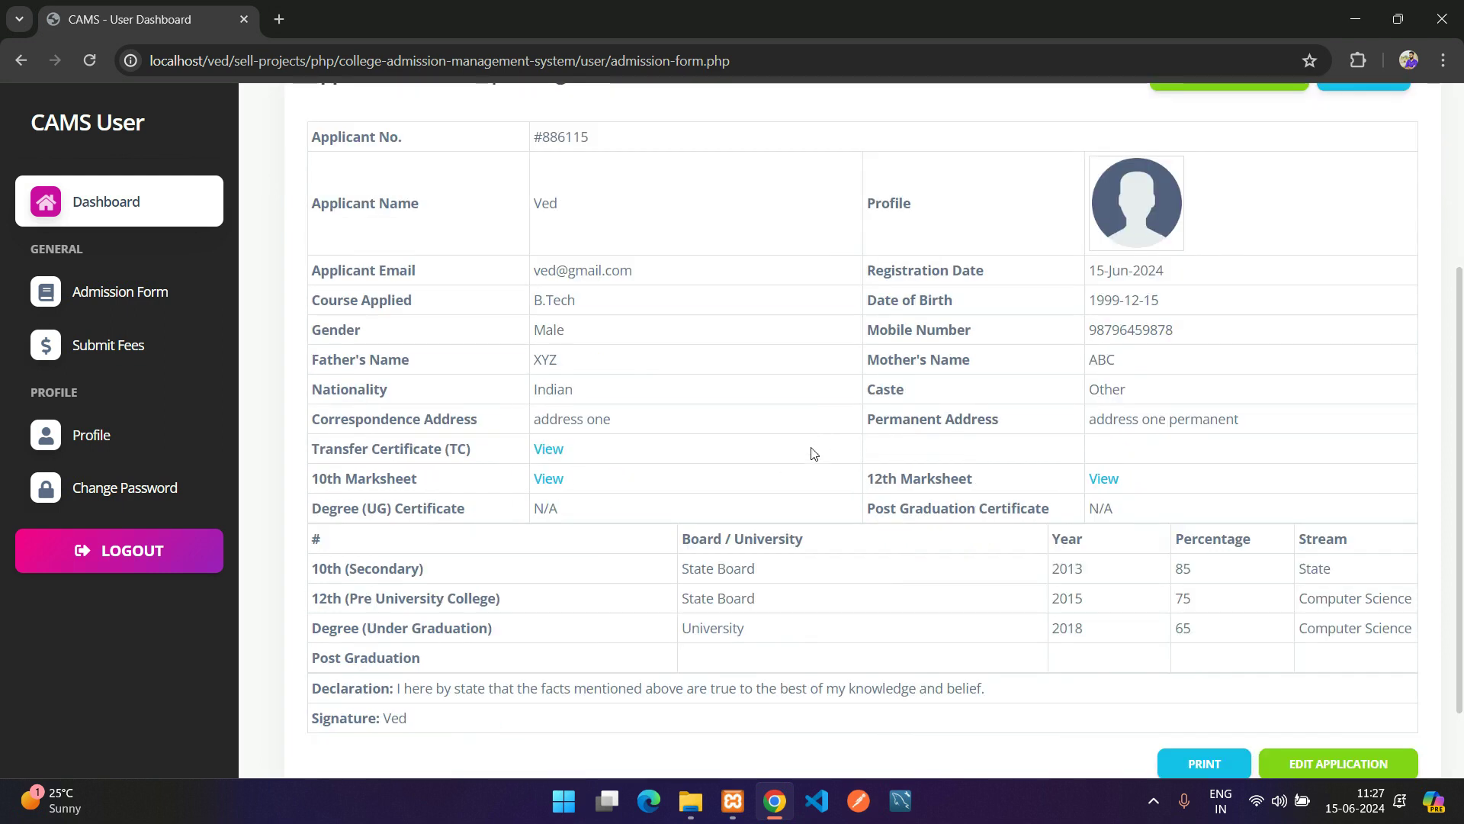
pyautogui.moveTo(307, 276); pyautogui.dragTo(1151, 466)
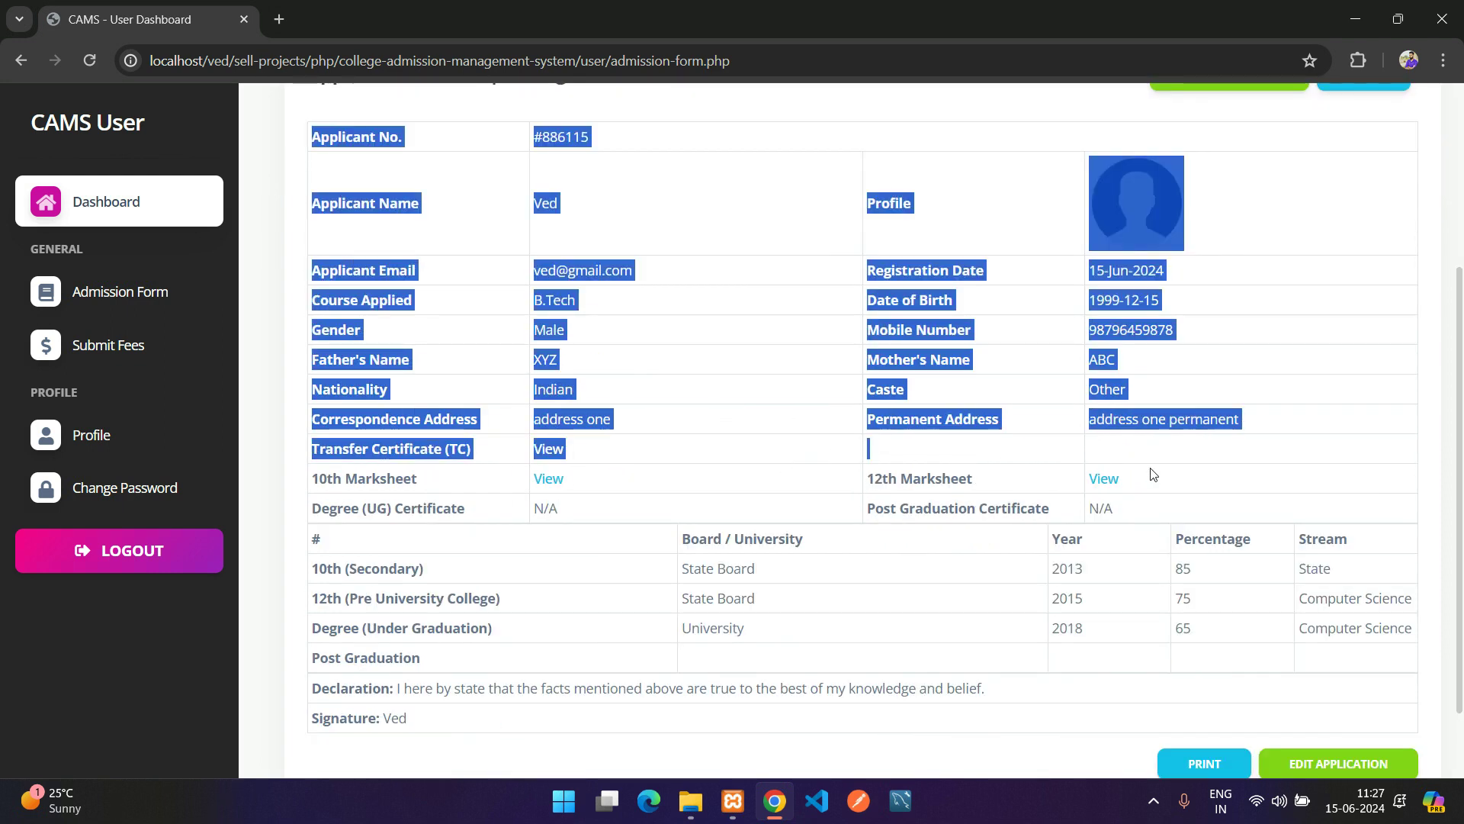
pyautogui.click(1166, 469)
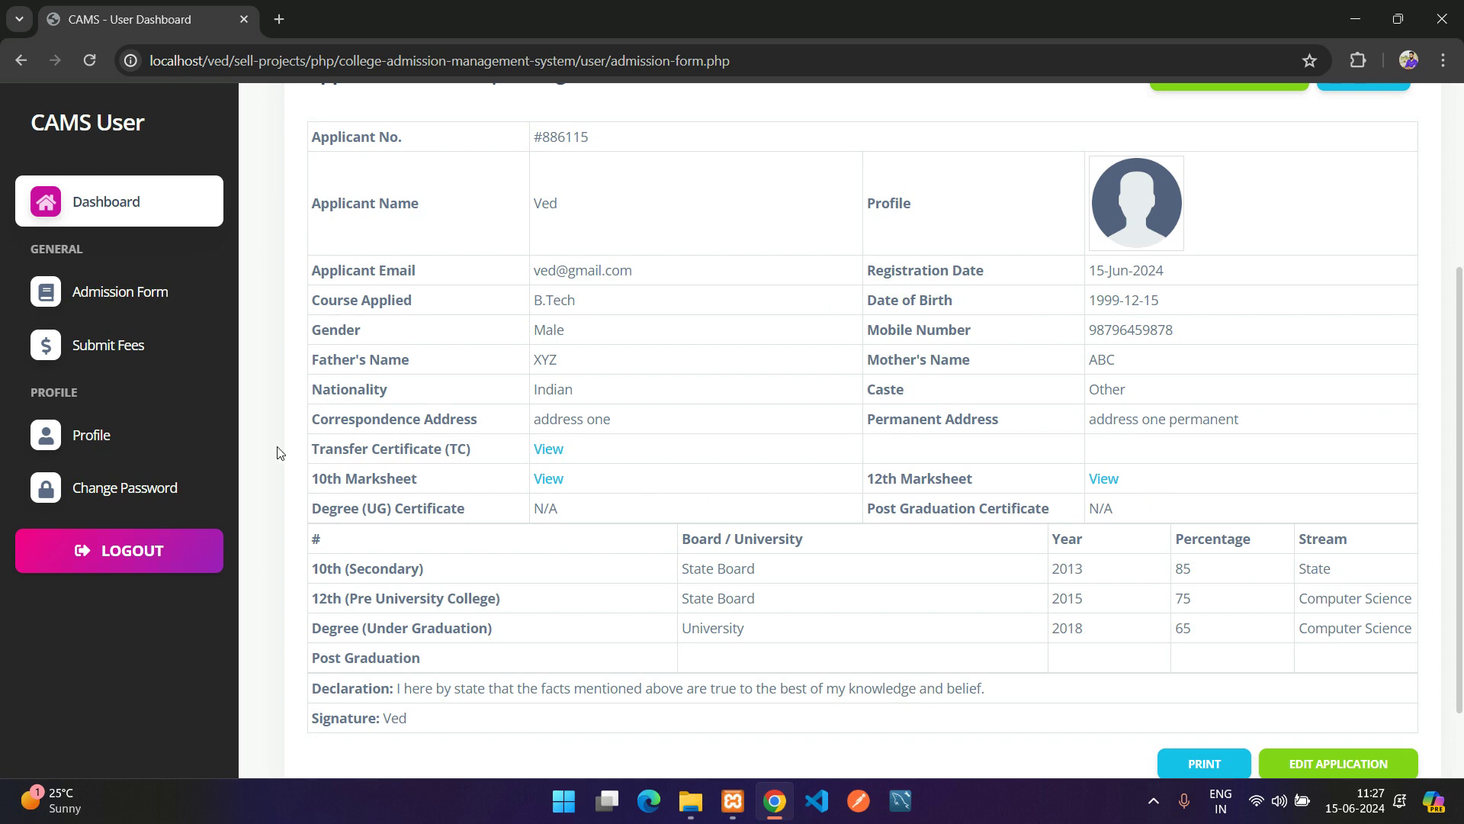
pyautogui.moveTo(314, 449); pyautogui.dragTo(1173, 490)
pyautogui.click(1175, 489)
pyautogui.moveTo(340, 447); pyautogui.dragTo(510, 458)
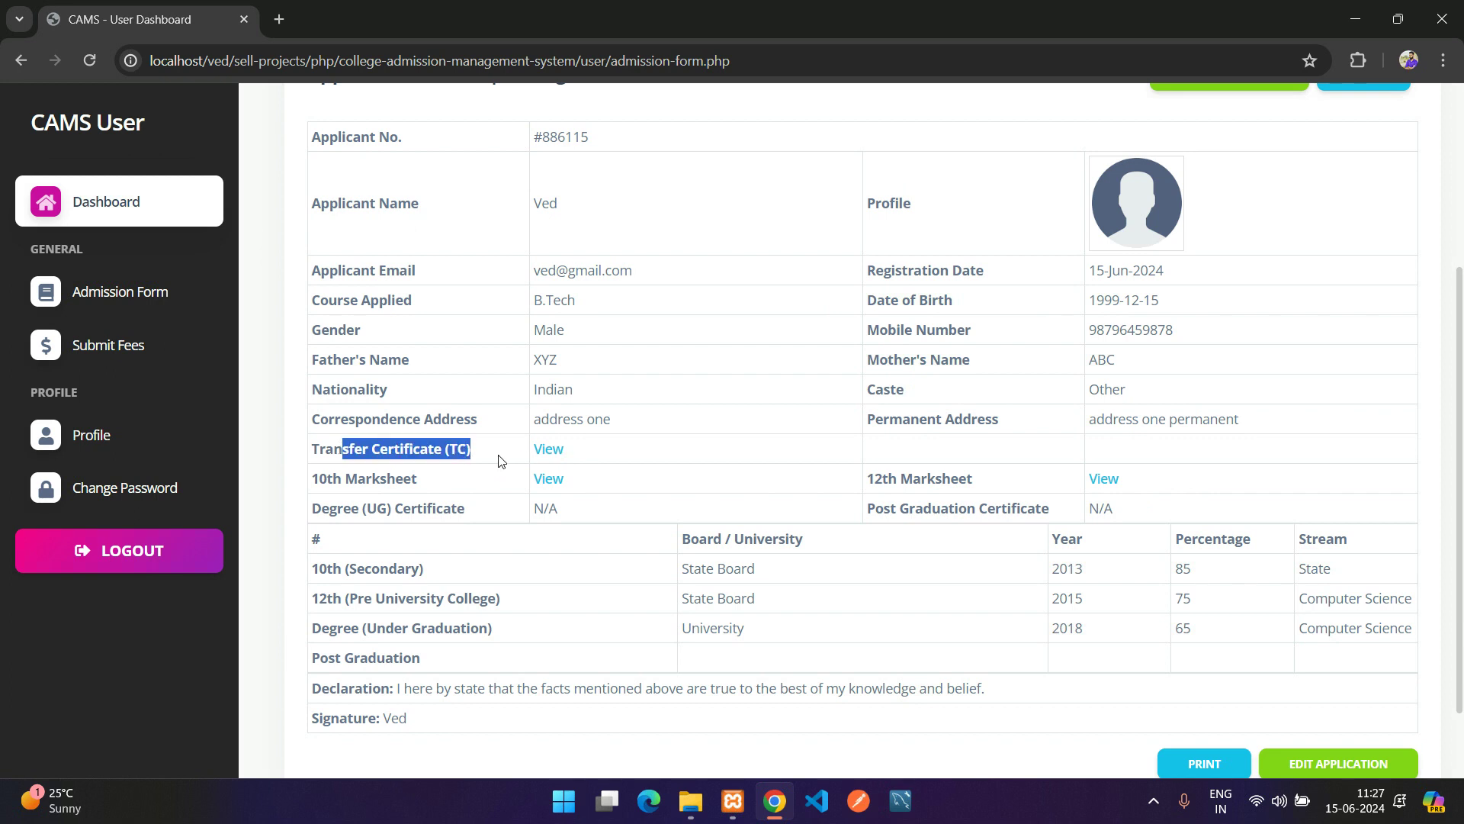
pyautogui.click(542, 451)
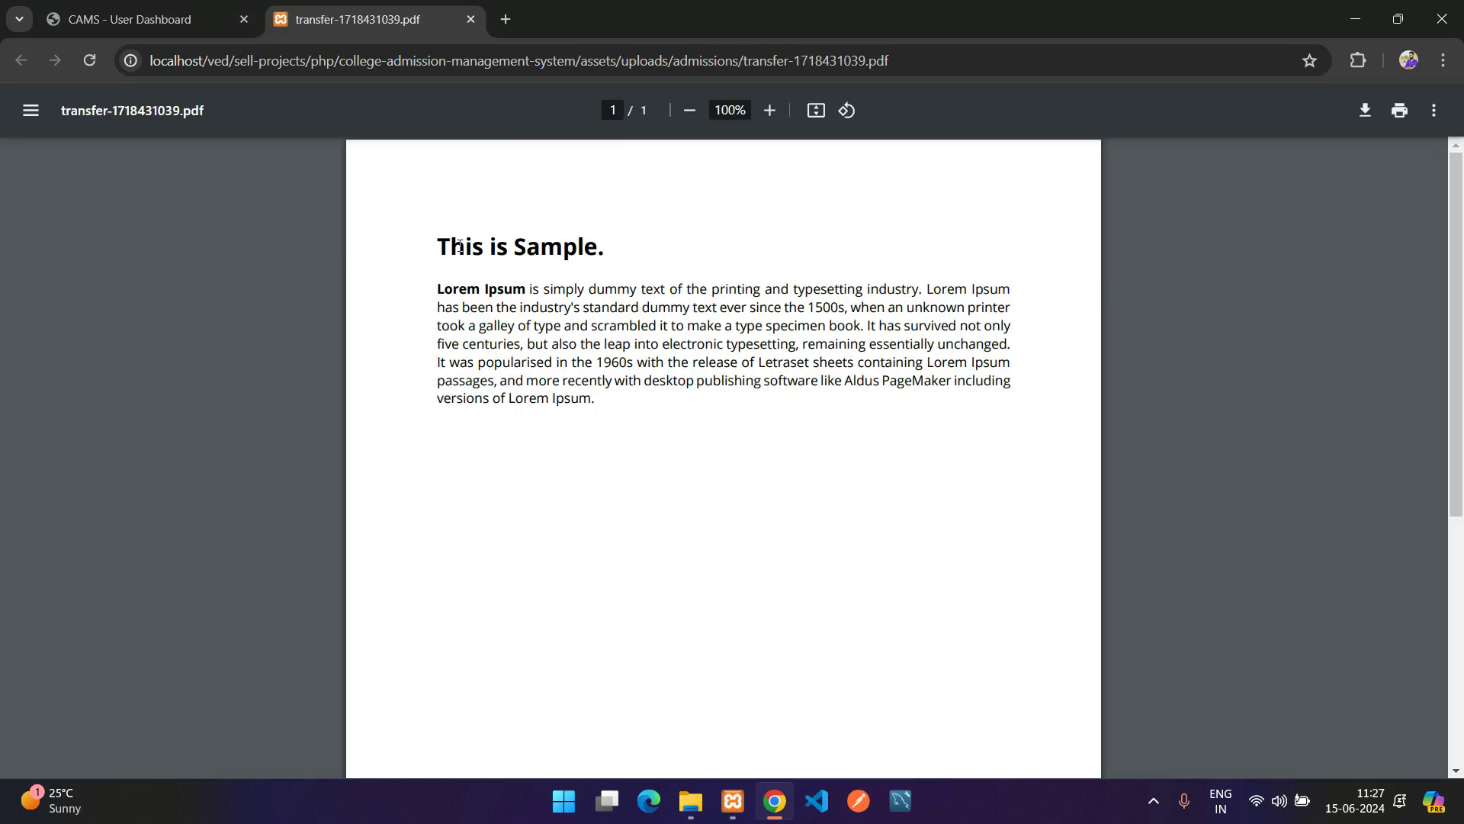
pyautogui.moveTo(460, 246); pyautogui.dragTo(562, 344)
pyautogui.click(490, 457)
pyautogui.hotkey('ctrl', 'w')
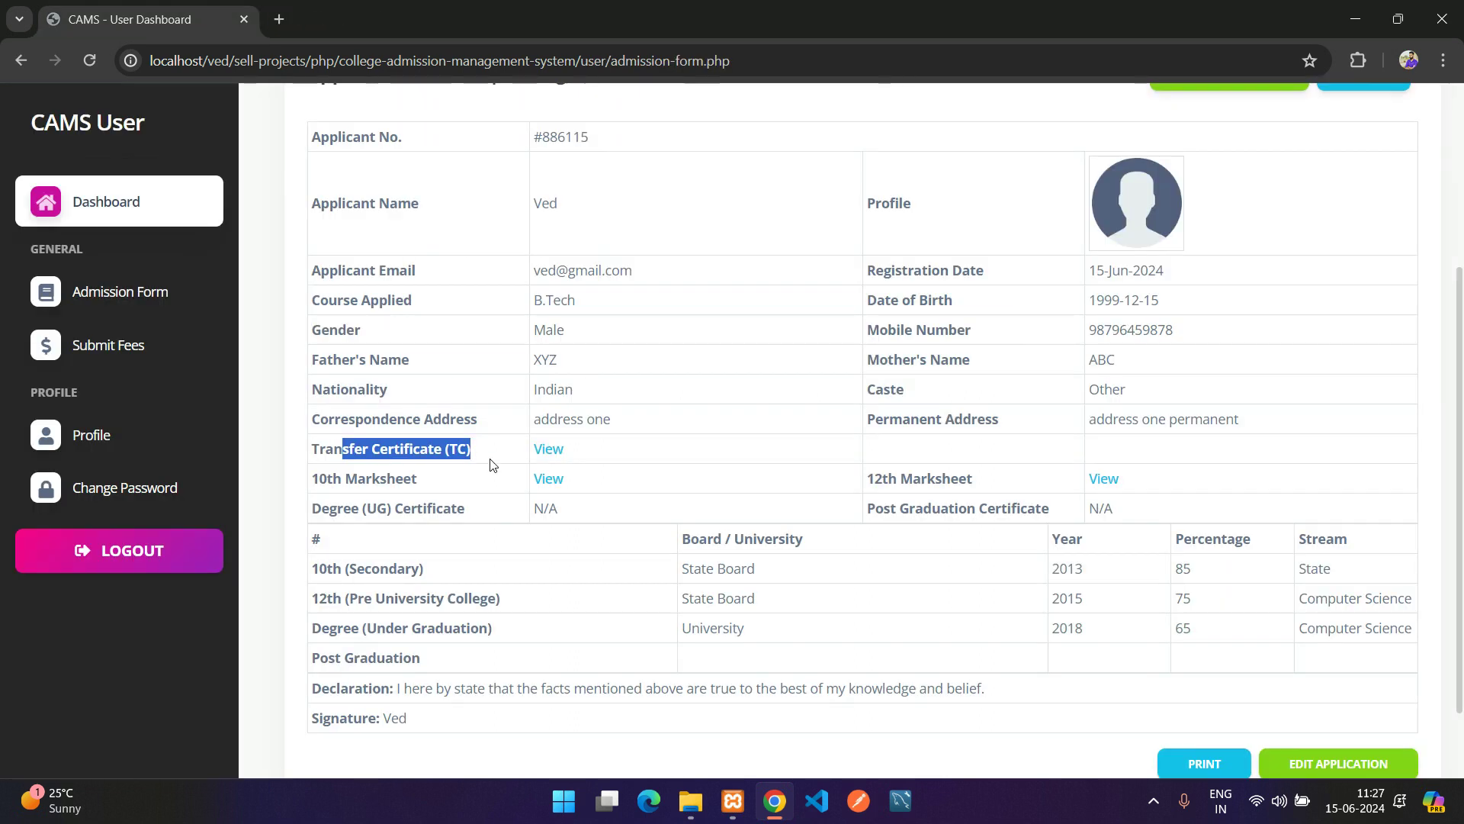
pyautogui.click(639, 458)
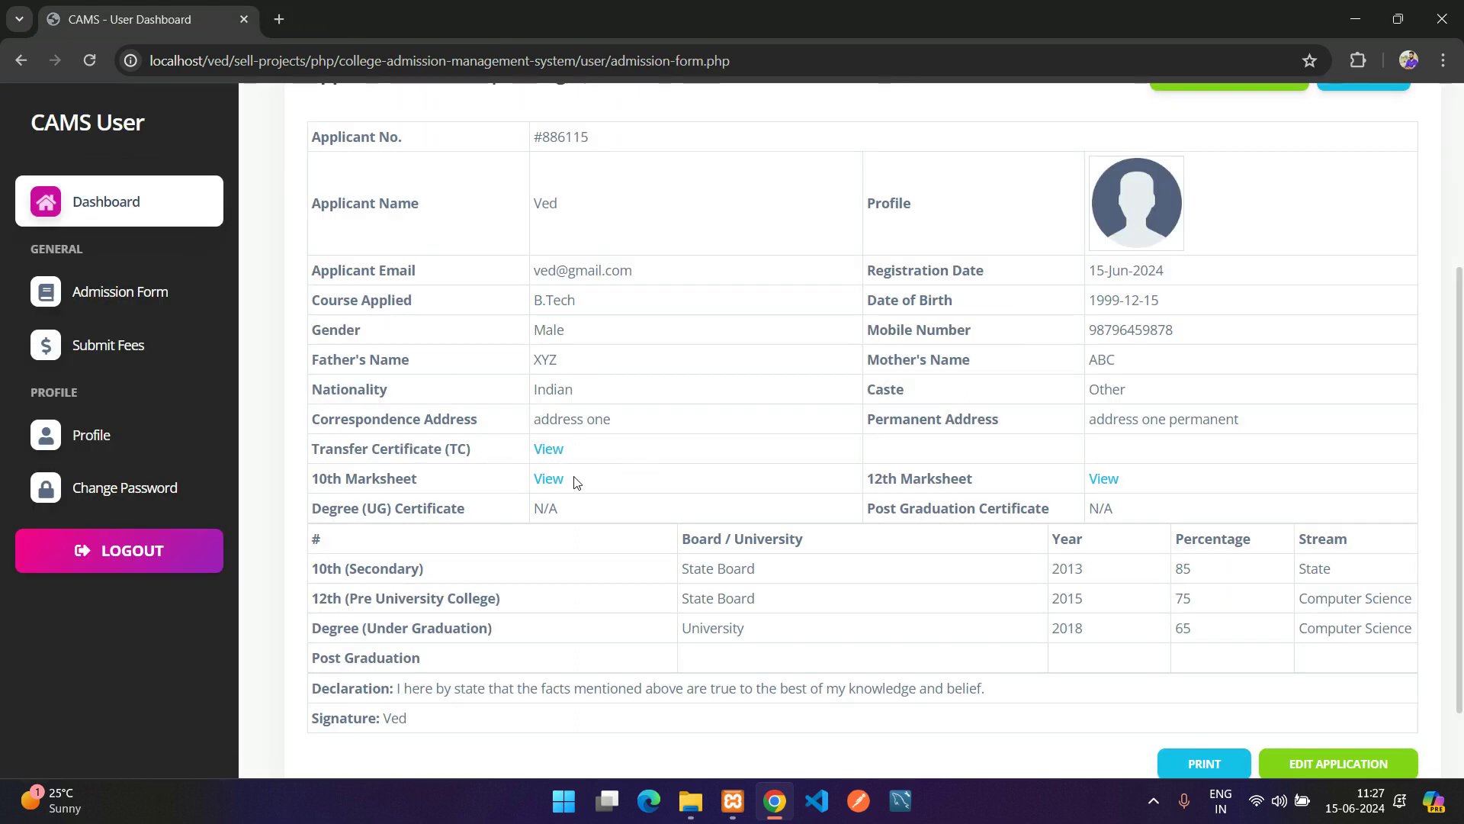
pyautogui.click(547, 479)
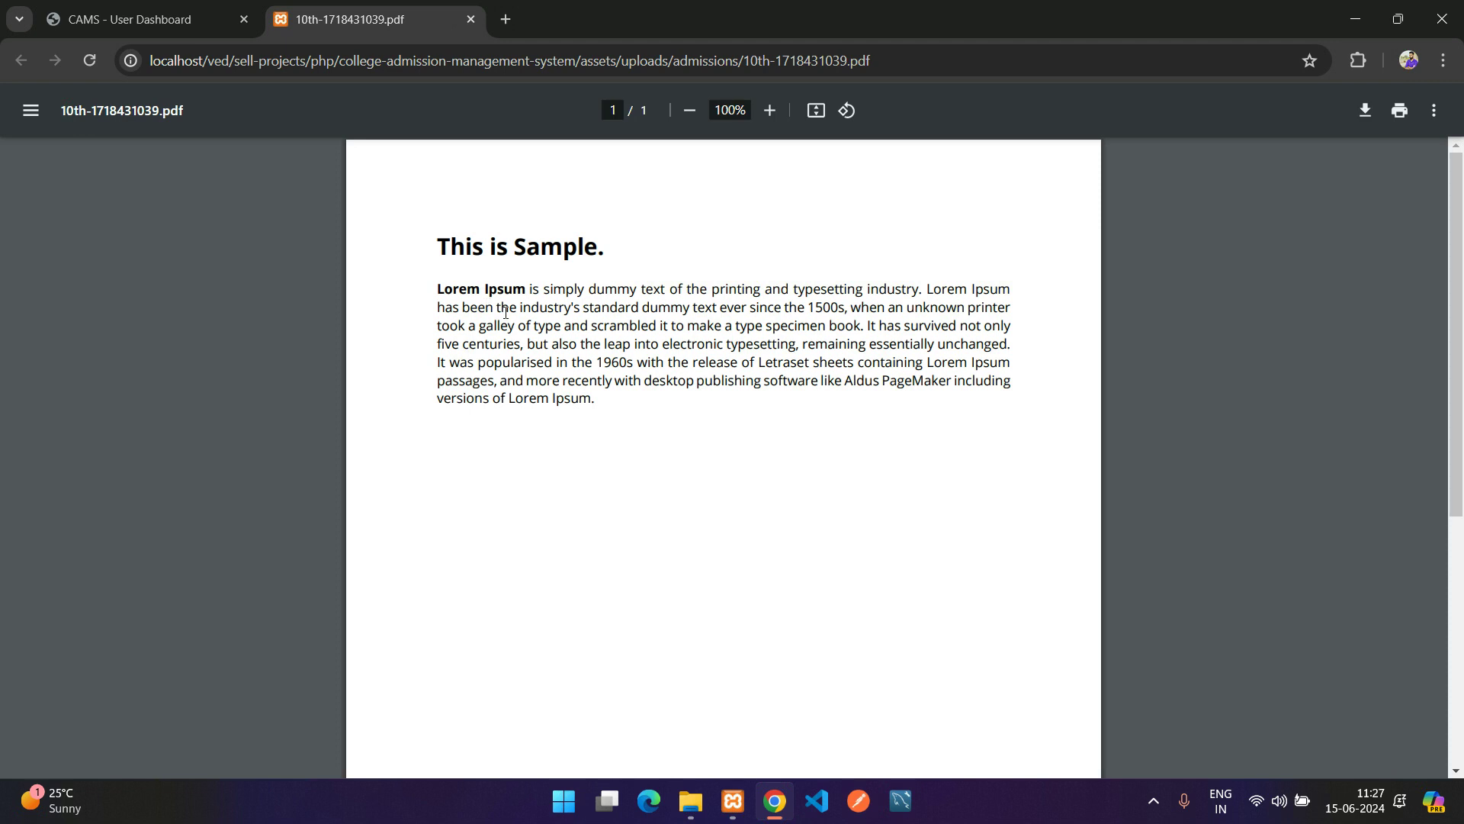
pyautogui.hotkey('ctrl', 'w')
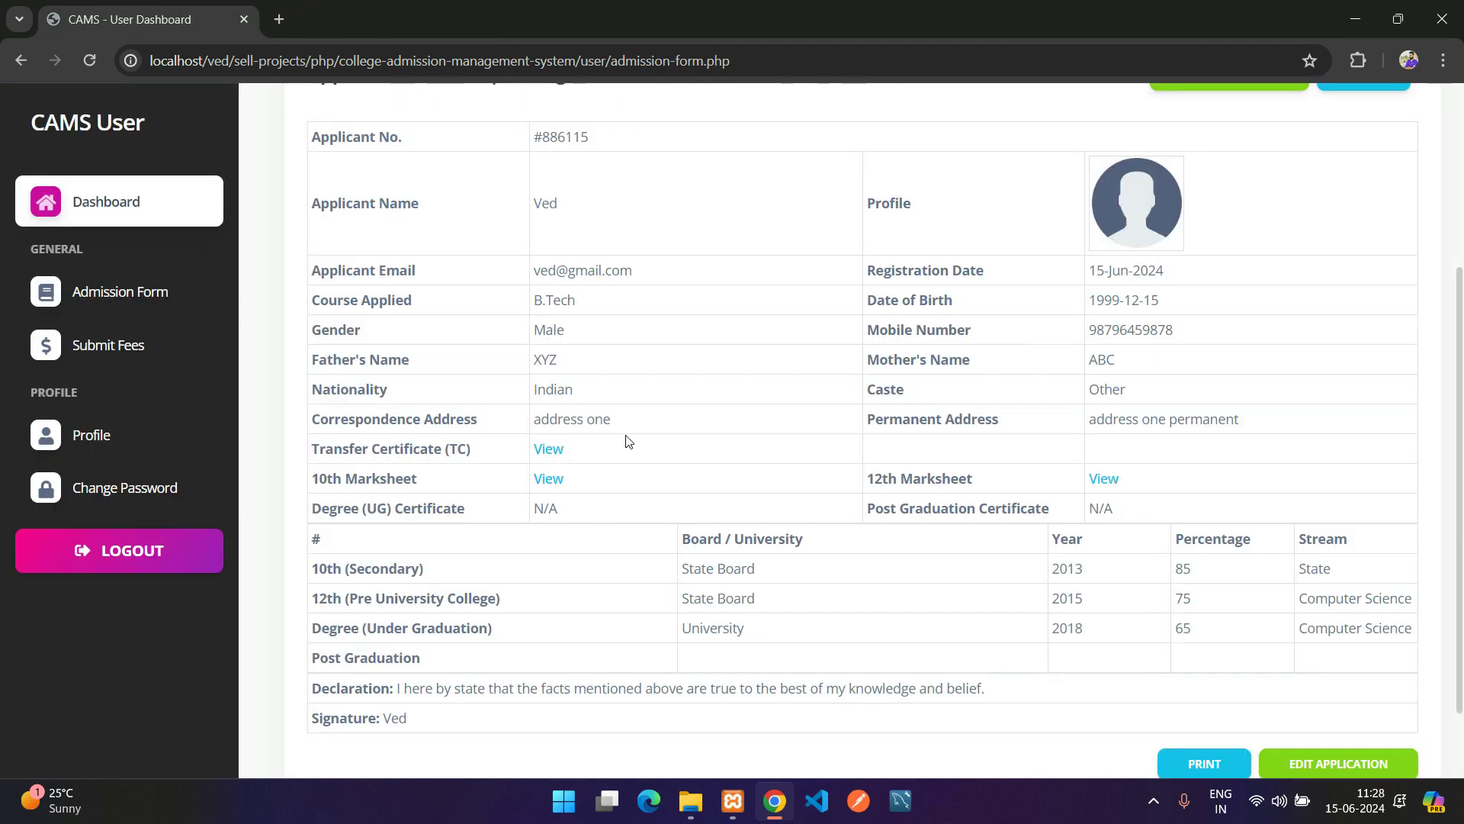
pyautogui.click(1105, 479)
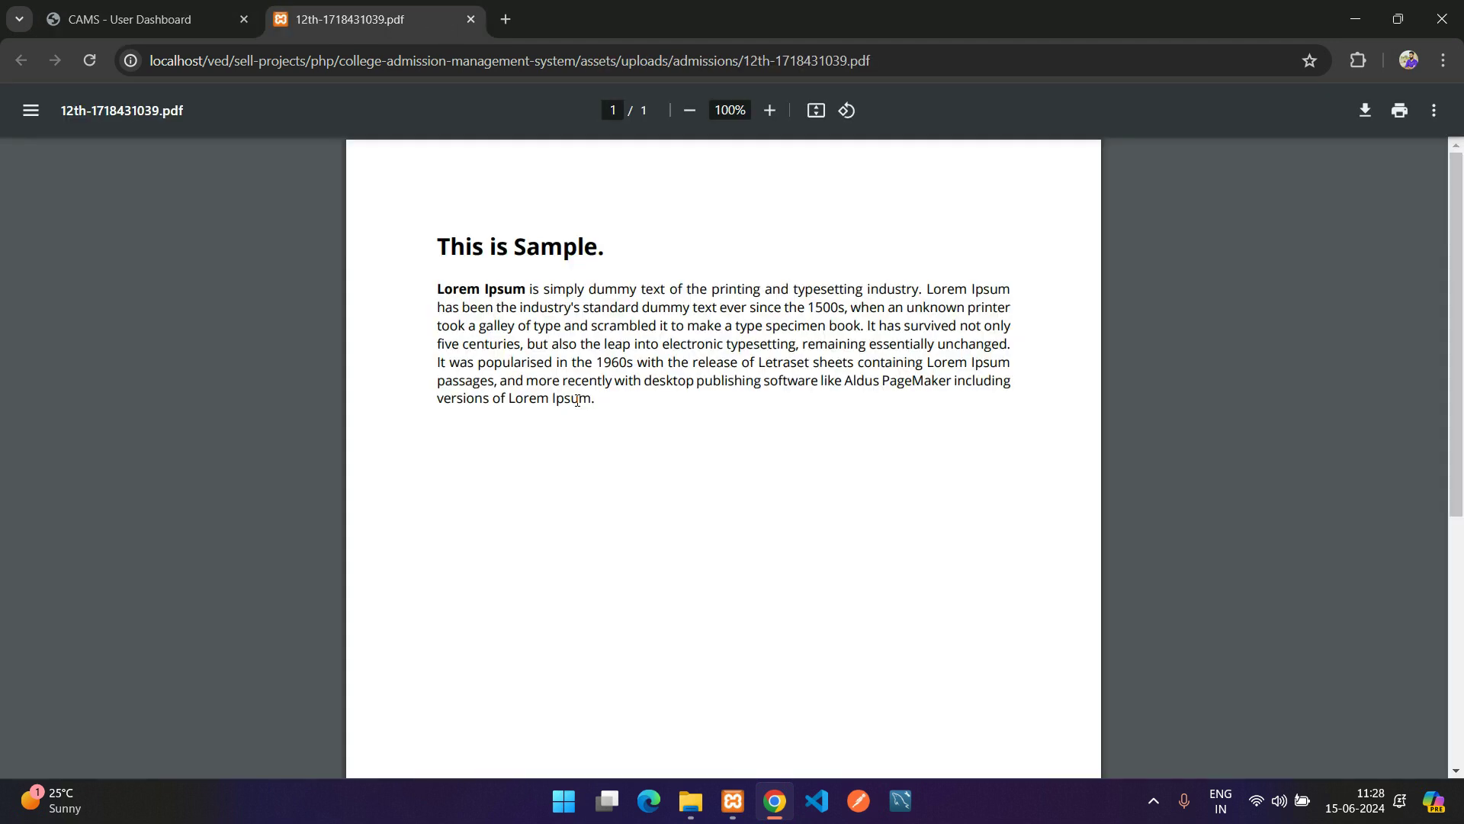
pyautogui.hotkey('ctrl', 'w')
# Review the submitted application's certificates, qualifications and signature, then choose Edit Application
pyautogui.scroll(-2, 732, 497)
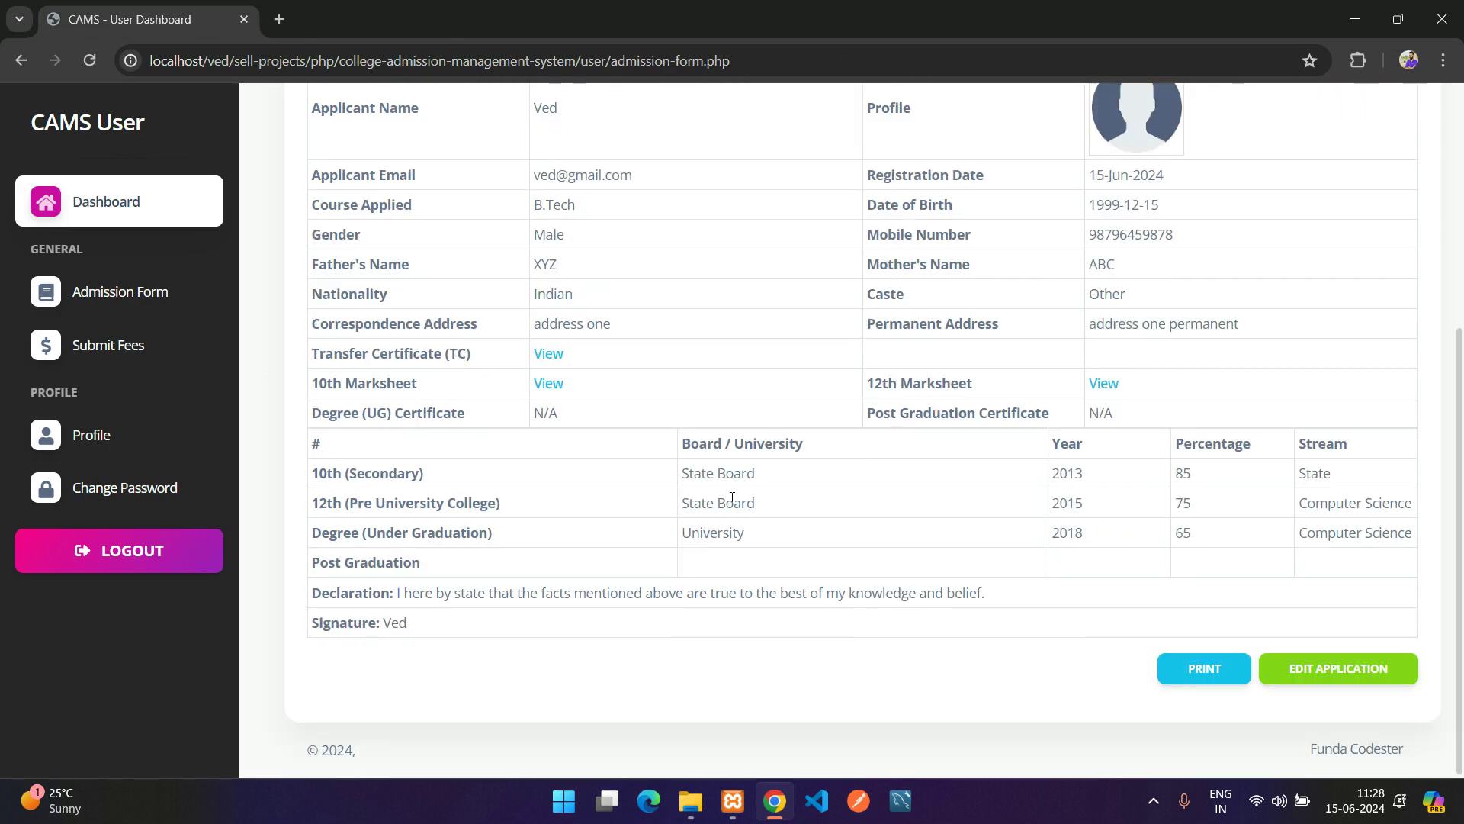
pyautogui.moveTo(538, 412); pyautogui.dragTo(605, 418)
pyautogui.moveTo(1081, 413); pyautogui.dragTo(1121, 416)
pyautogui.click(1110, 417)
pyautogui.moveTo(314, 441); pyautogui.dragTo(773, 543)
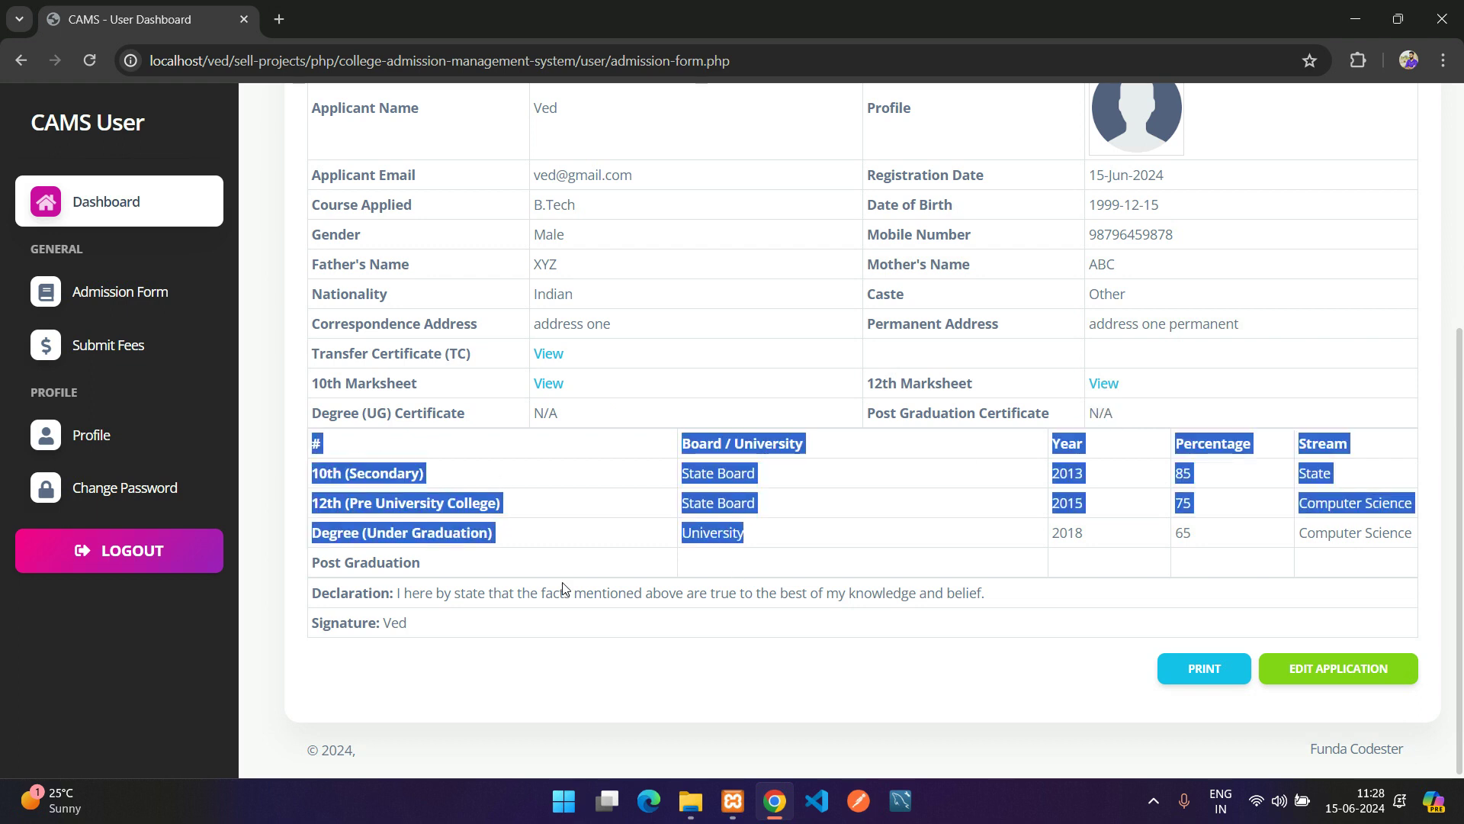
pyautogui.moveTo(328, 594); pyautogui.dragTo(515, 596)
pyautogui.moveTo(313, 623); pyautogui.dragTo(519, 633)
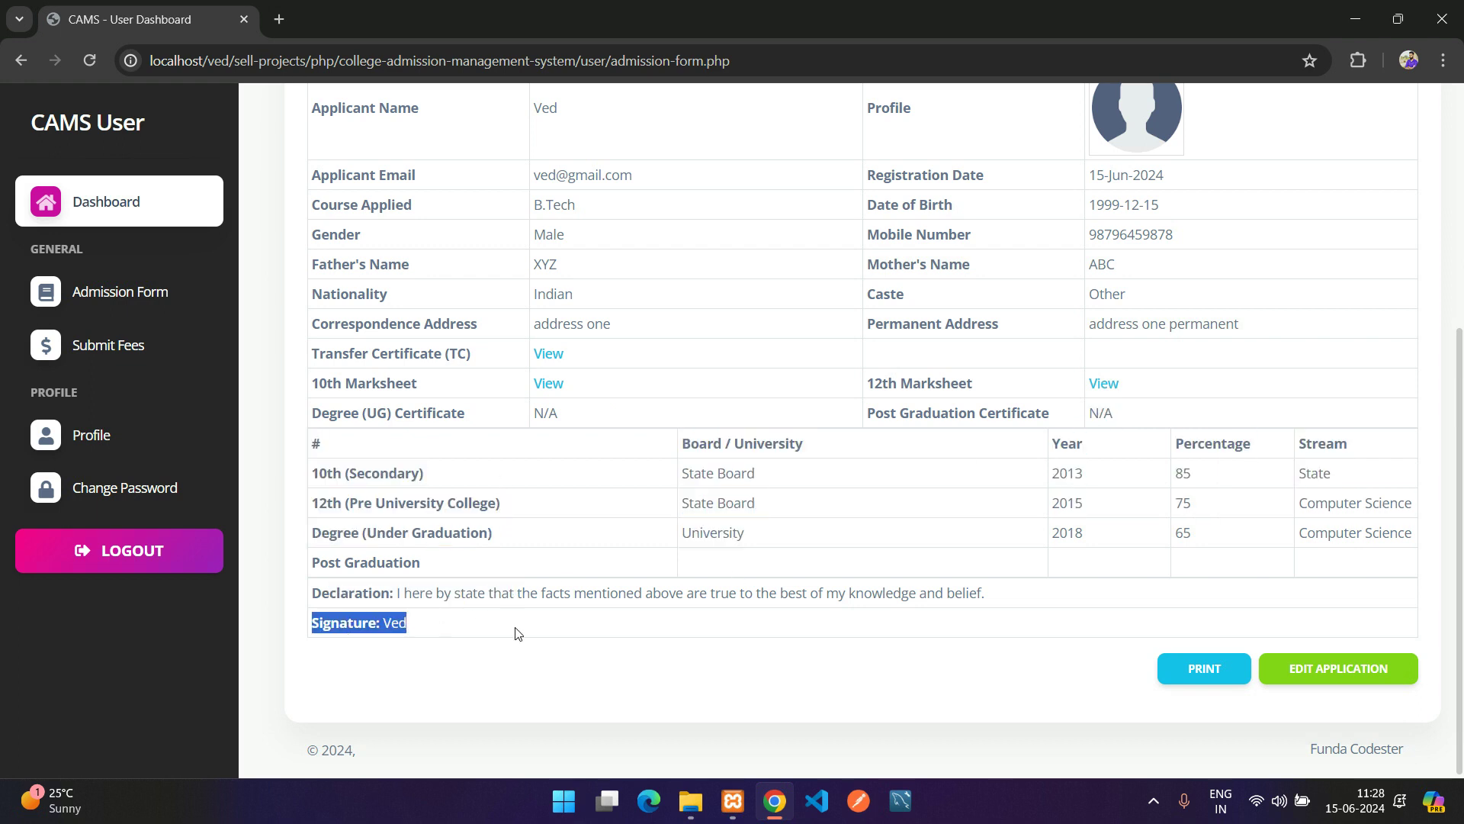
pyautogui.hotkey('alt', 'Left')
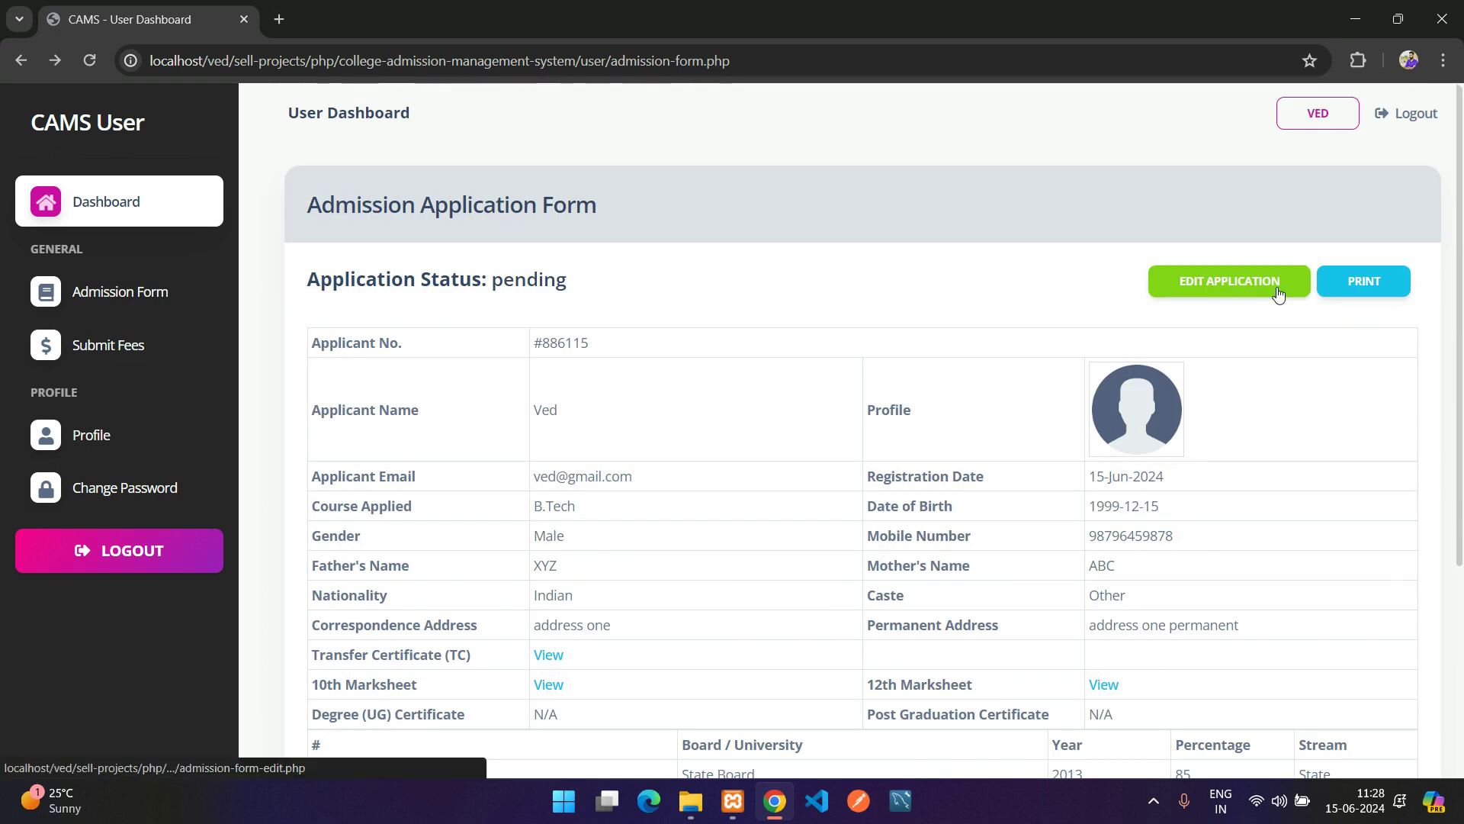
pyautogui.doubleClick(533, 281)
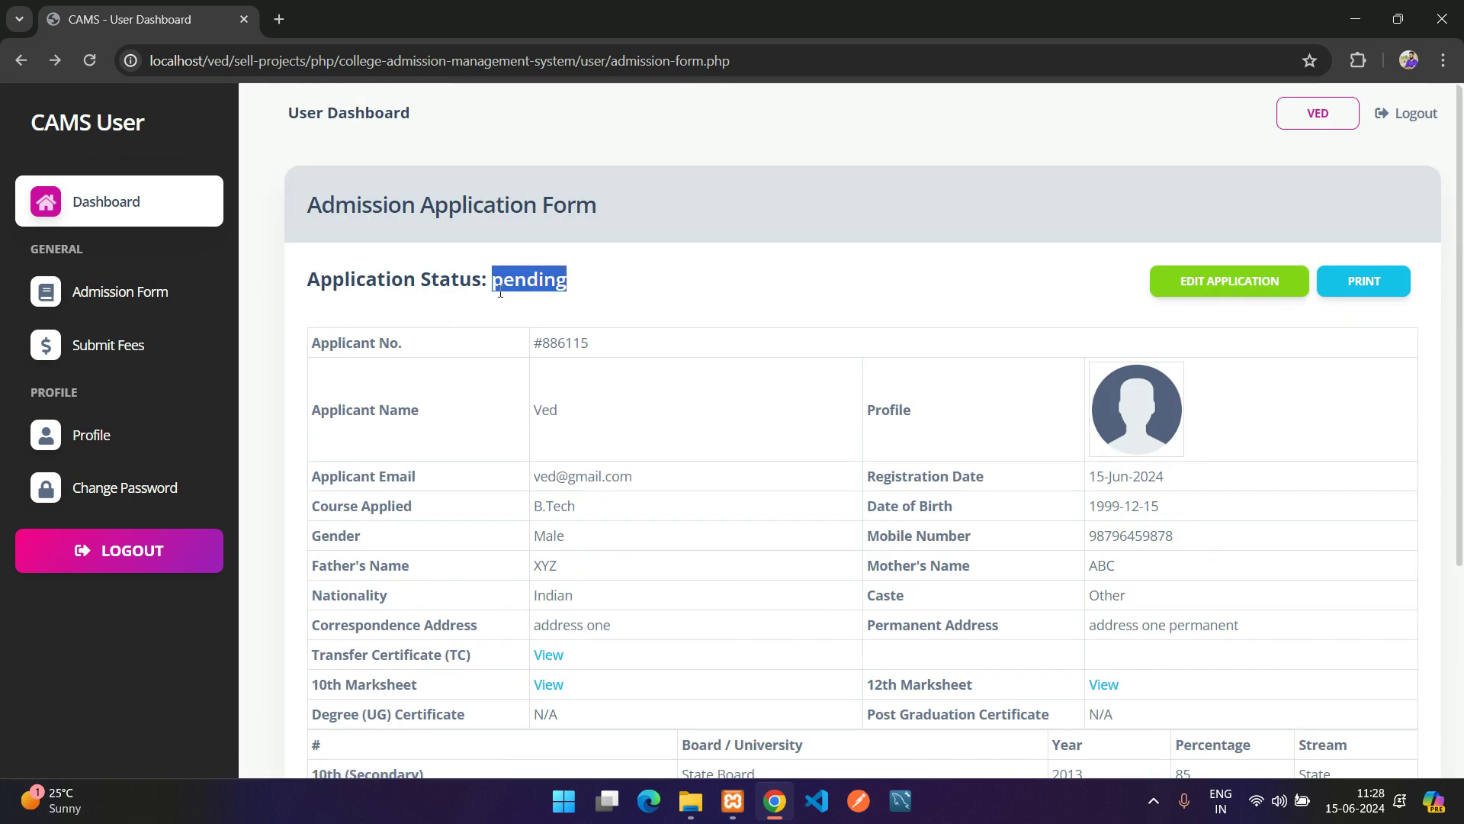
pyautogui.click(1230, 281)
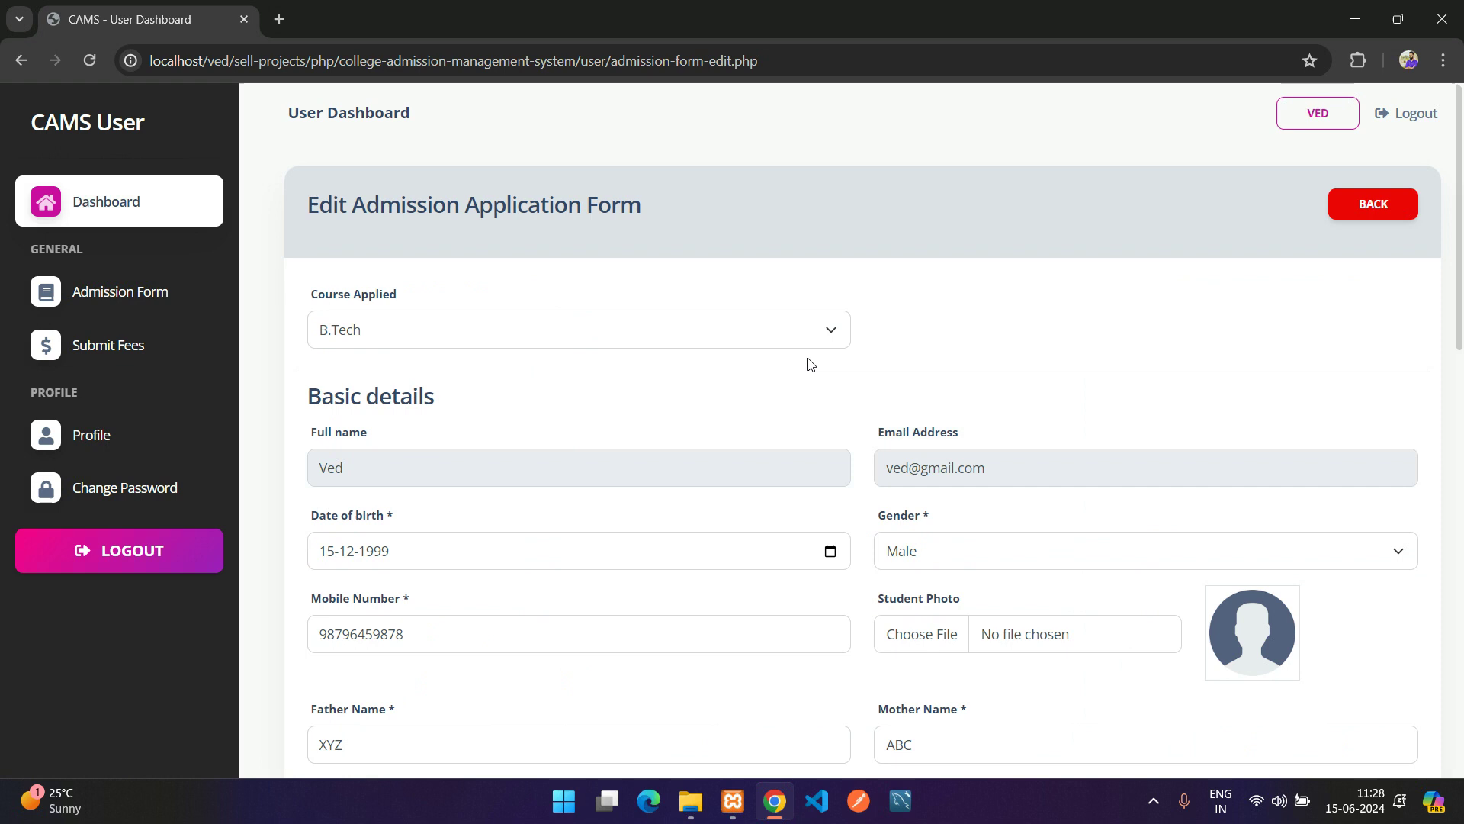
# Keep B.Tech as the course, view the transfer certificate PDF, then go back to the application view
pyautogui.click(598, 331)
pyautogui.click(592, 330)
pyautogui.scroll(-3, 852, 539)
pyautogui.scroll(-10, 852, 539)
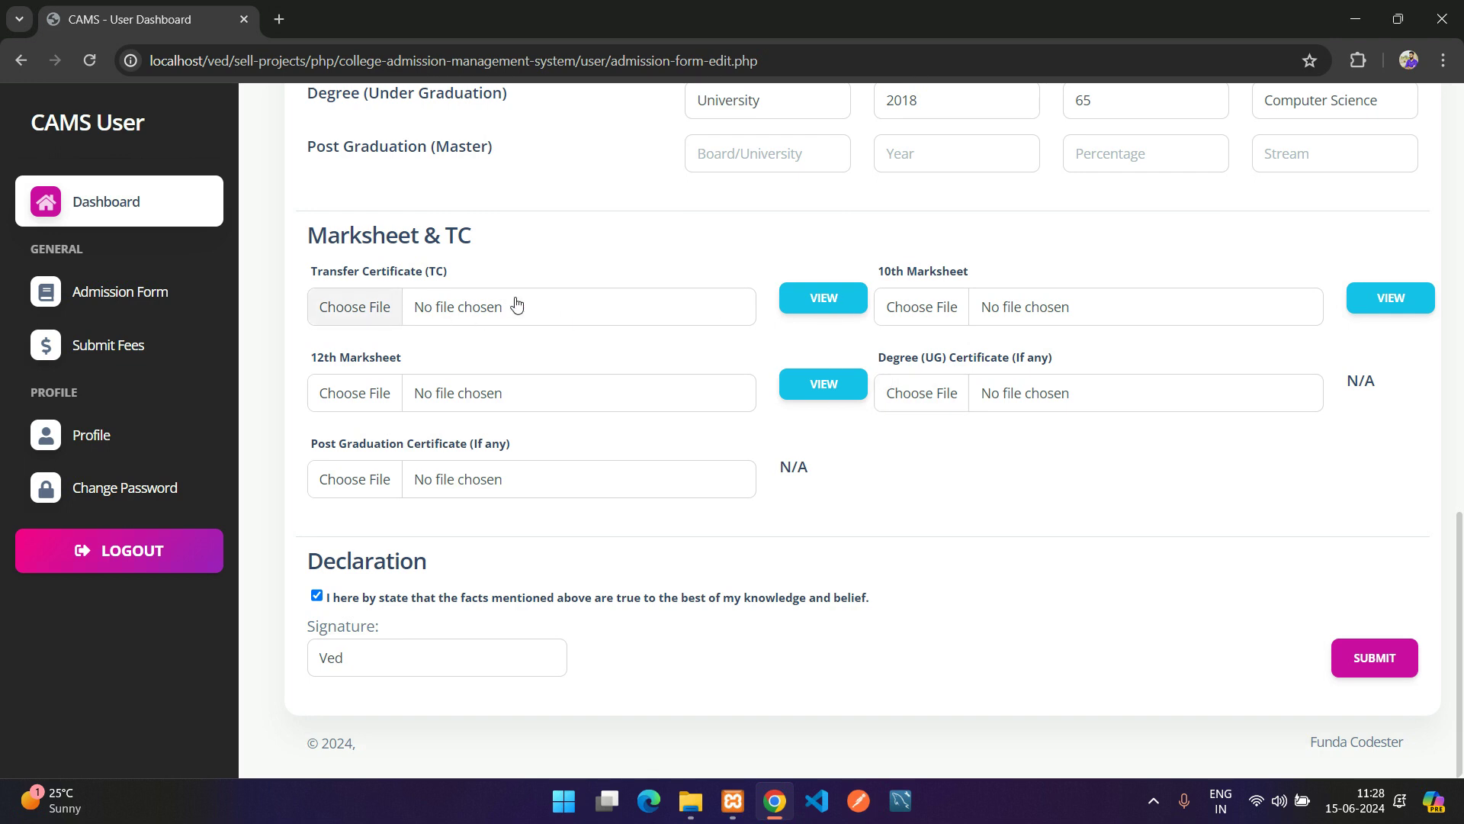
pyautogui.click(823, 305)
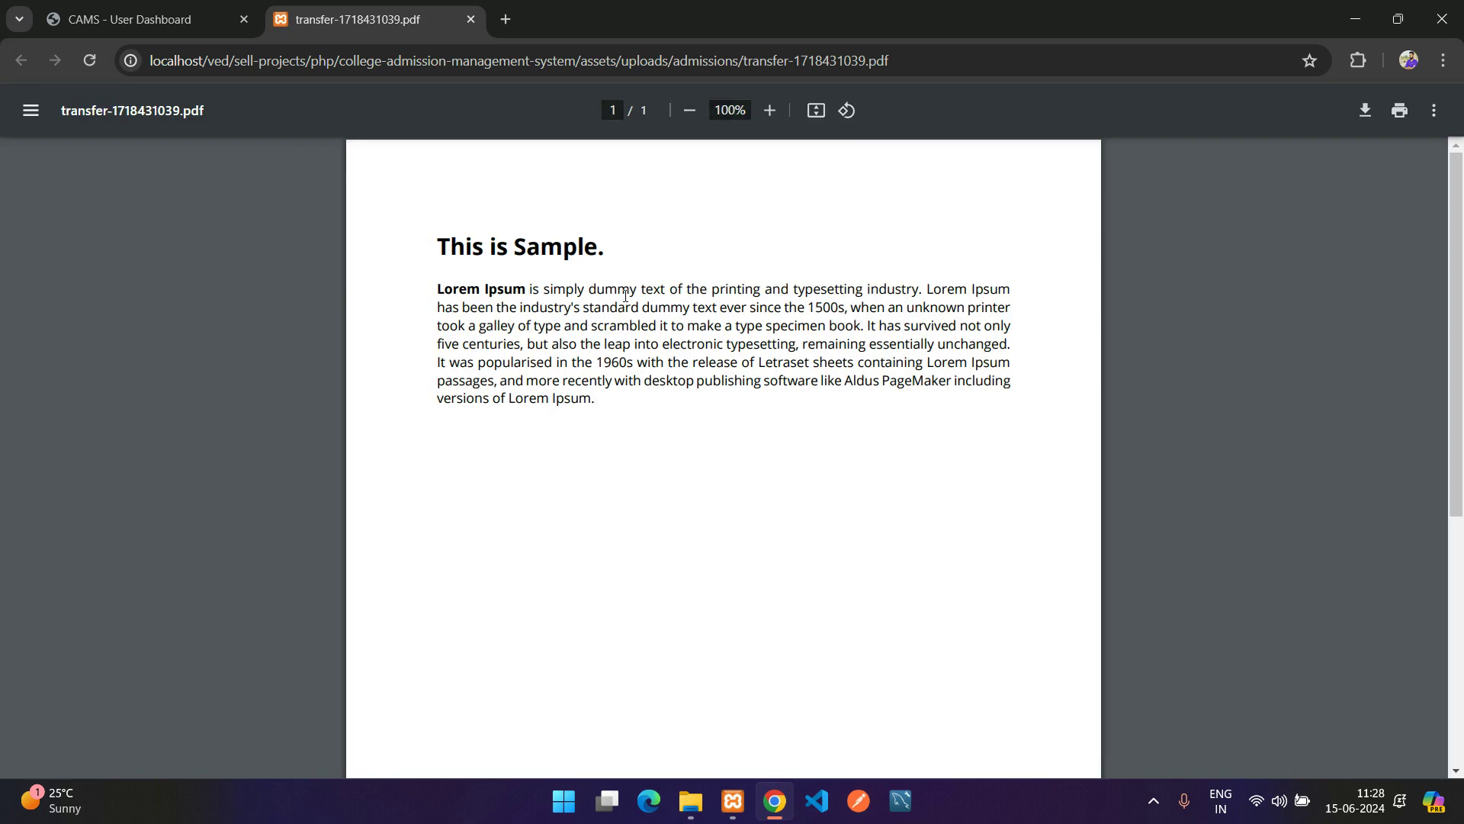
pyautogui.hotkey('ctrl', 'w')
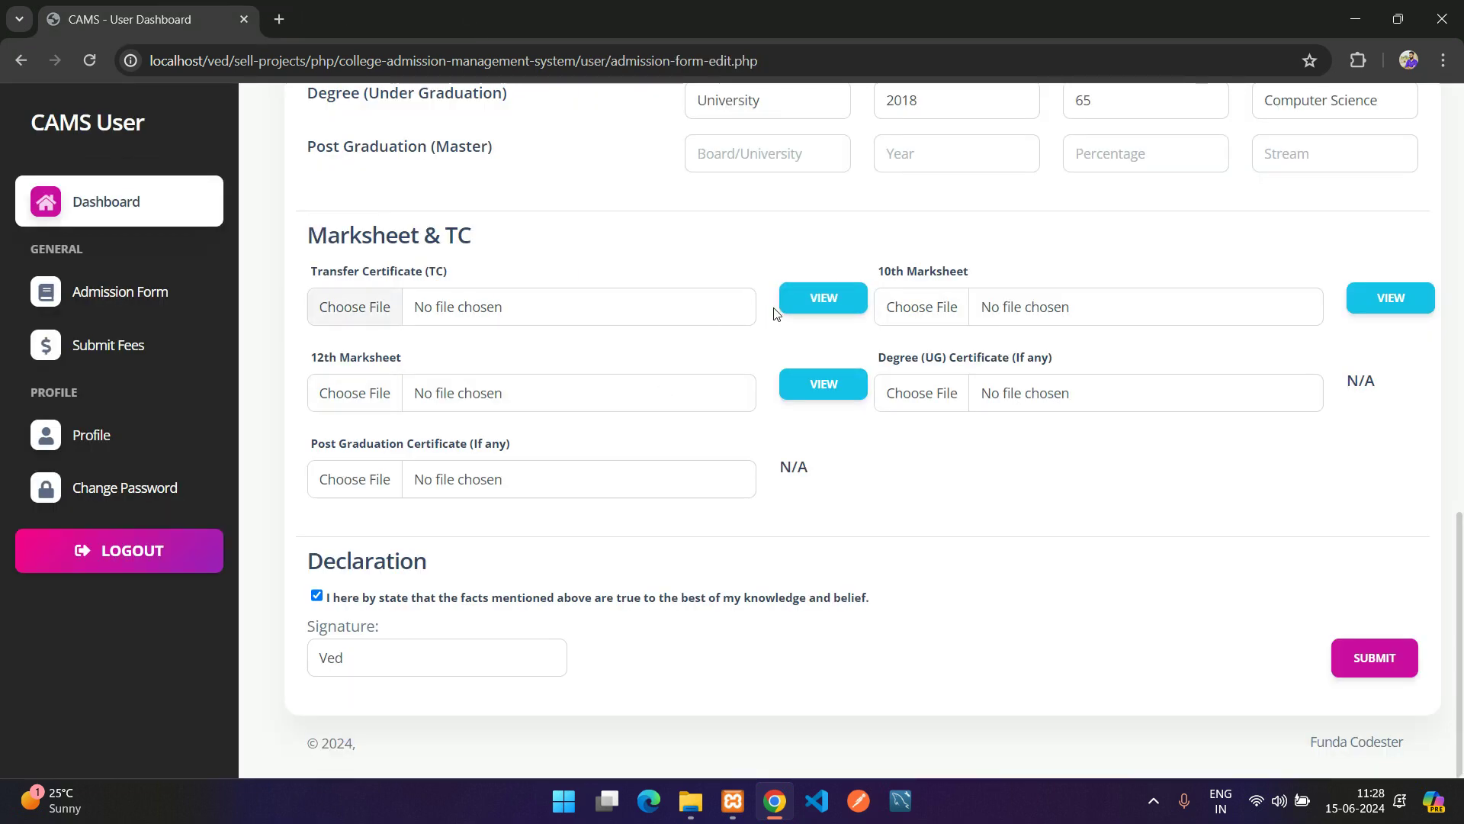
pyautogui.scroll(10, 949, 488)
pyautogui.scroll(3, 979, 452)
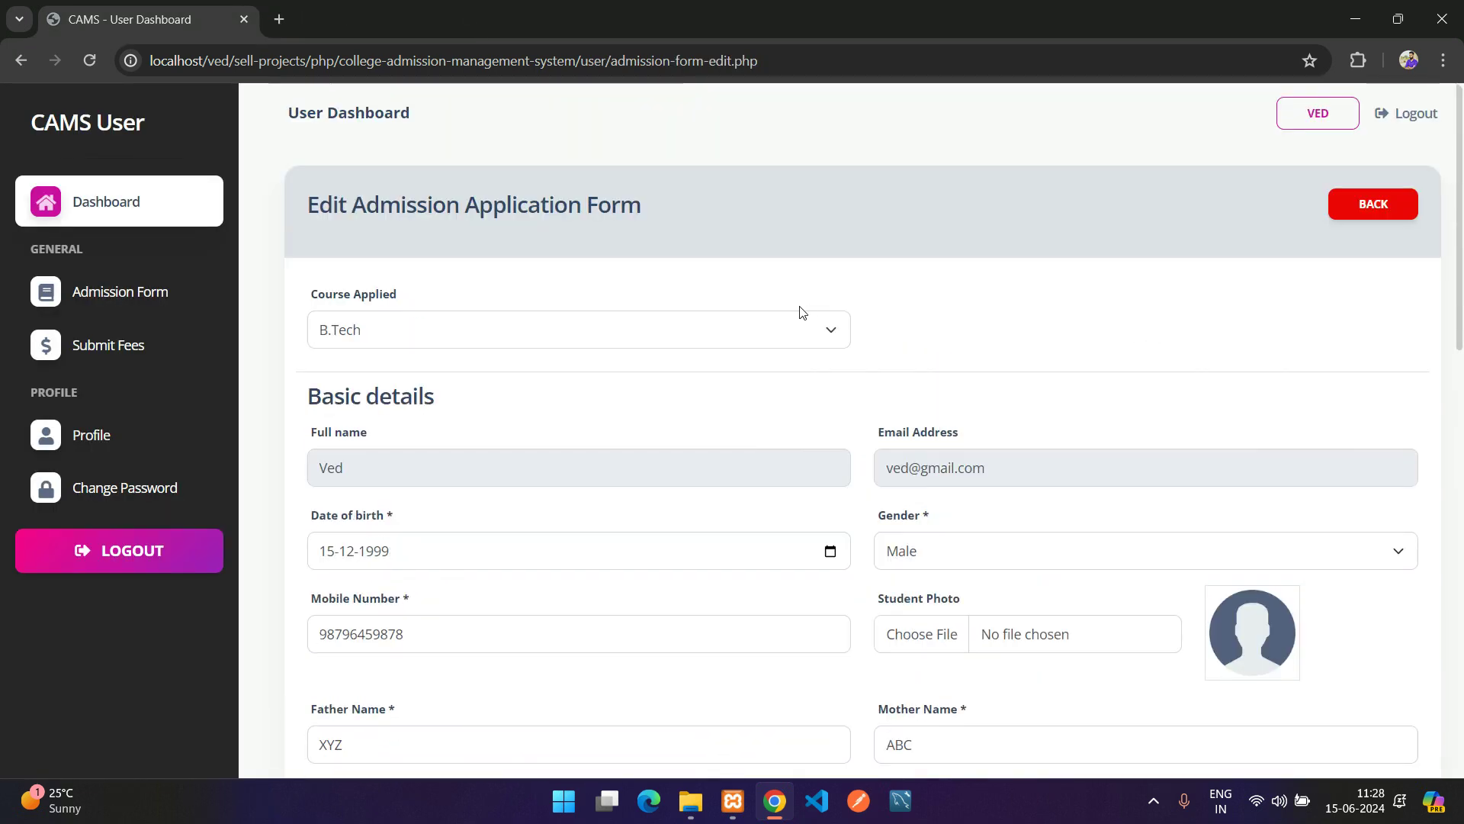
pyautogui.click(1393, 201)
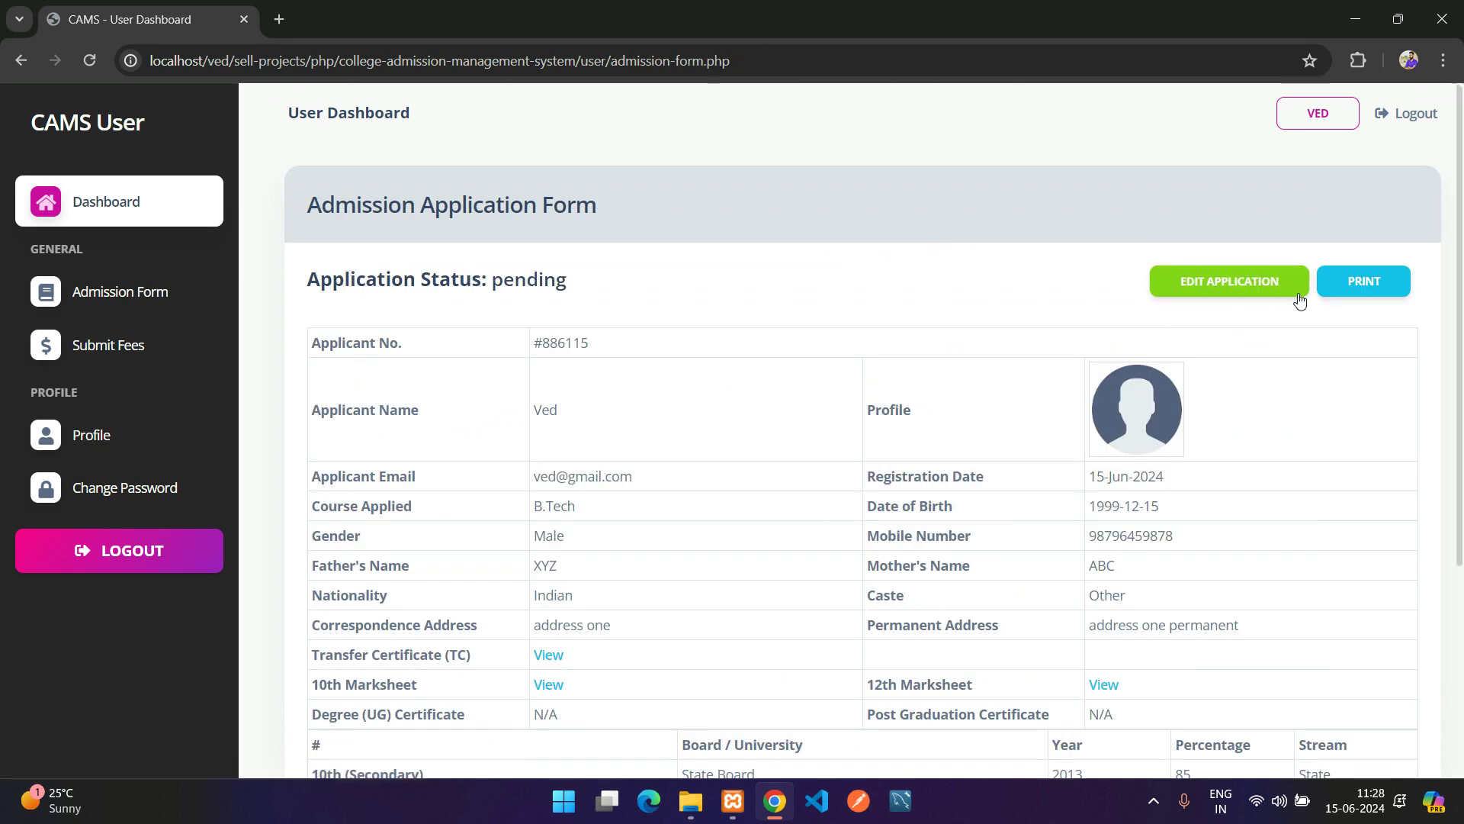
pyautogui.click(1364, 282)
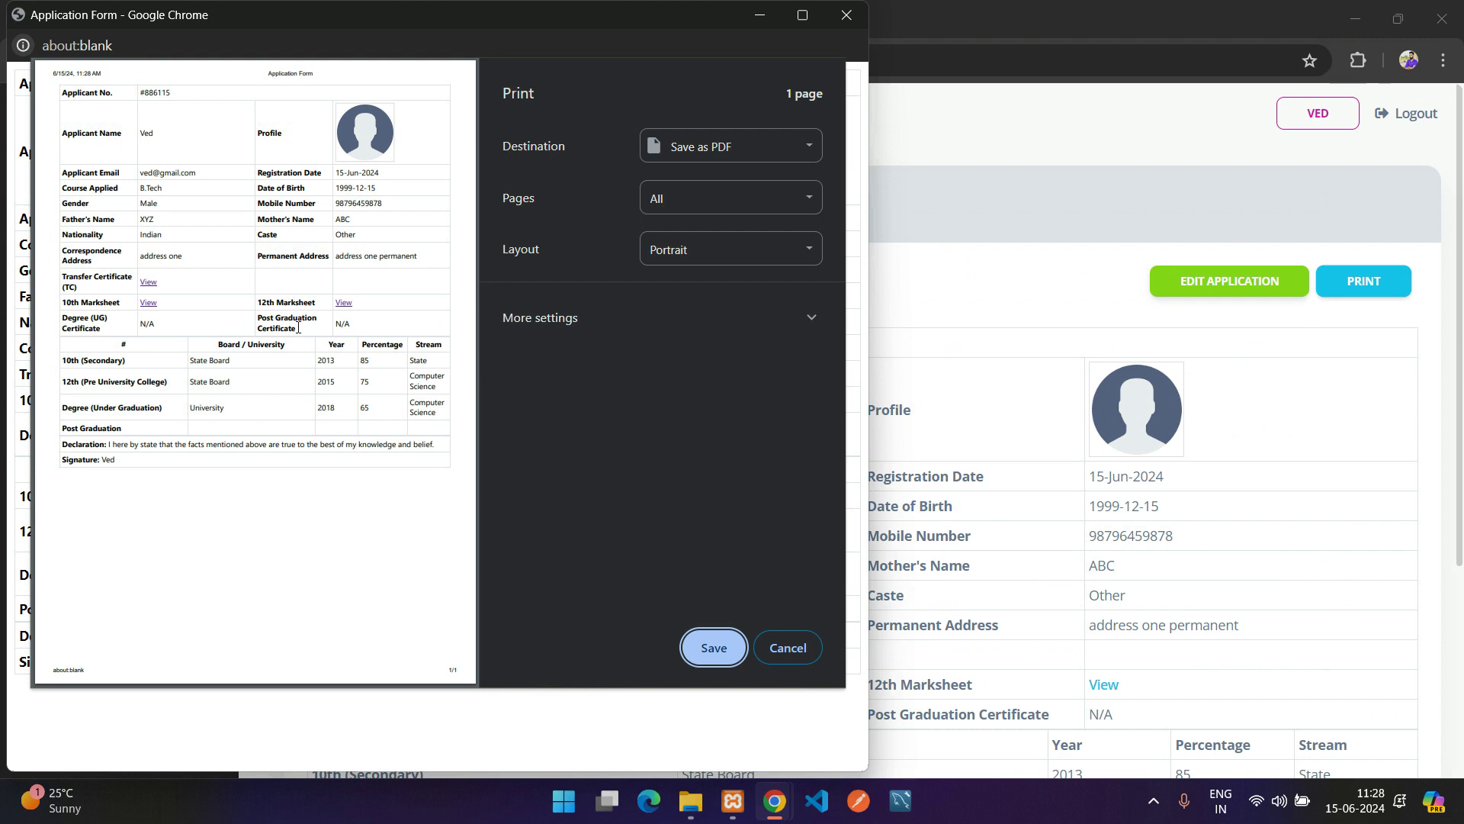
pyautogui.click(802, 14)
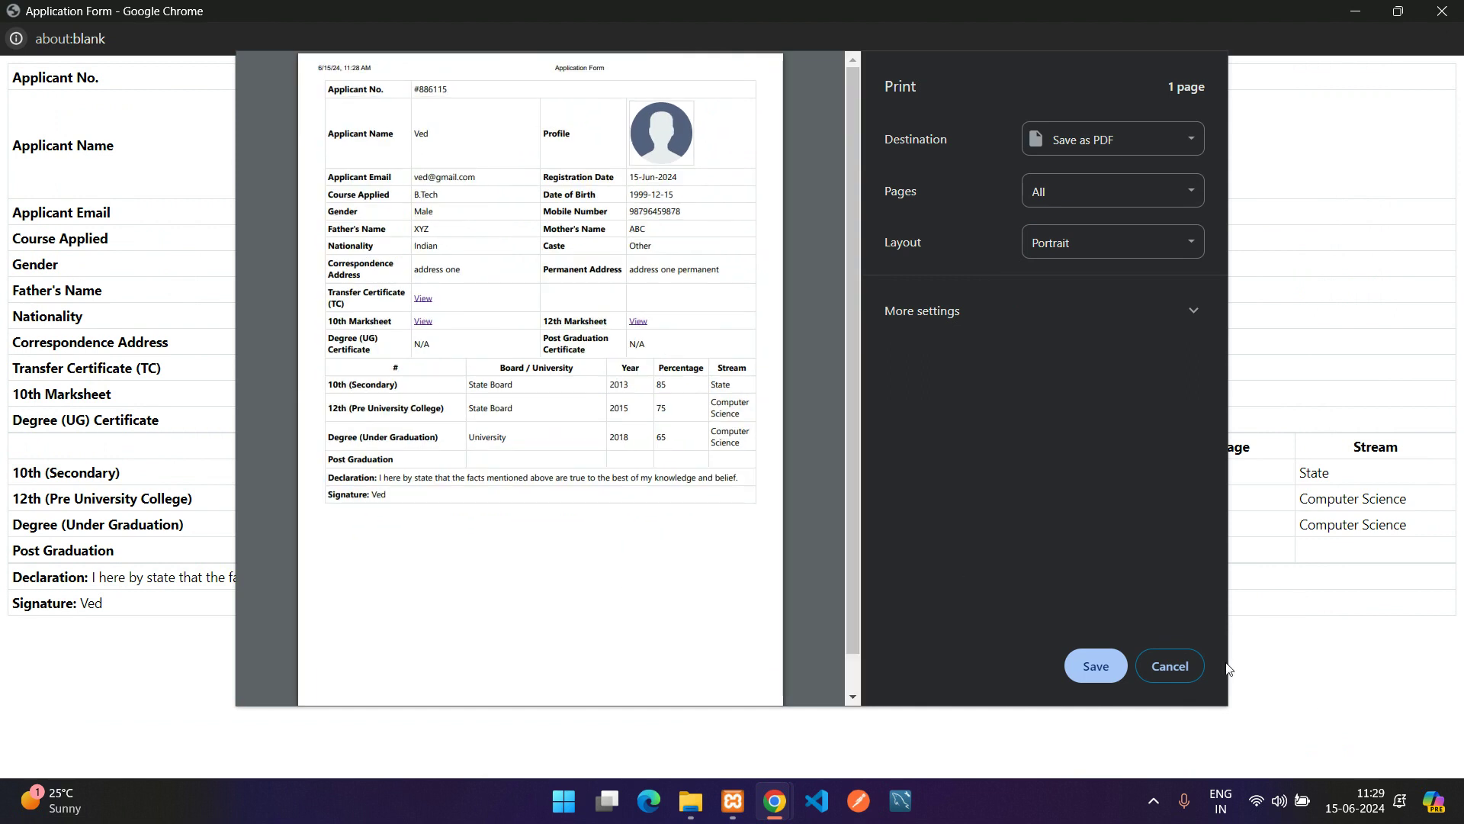
pyautogui.click(1174, 665)
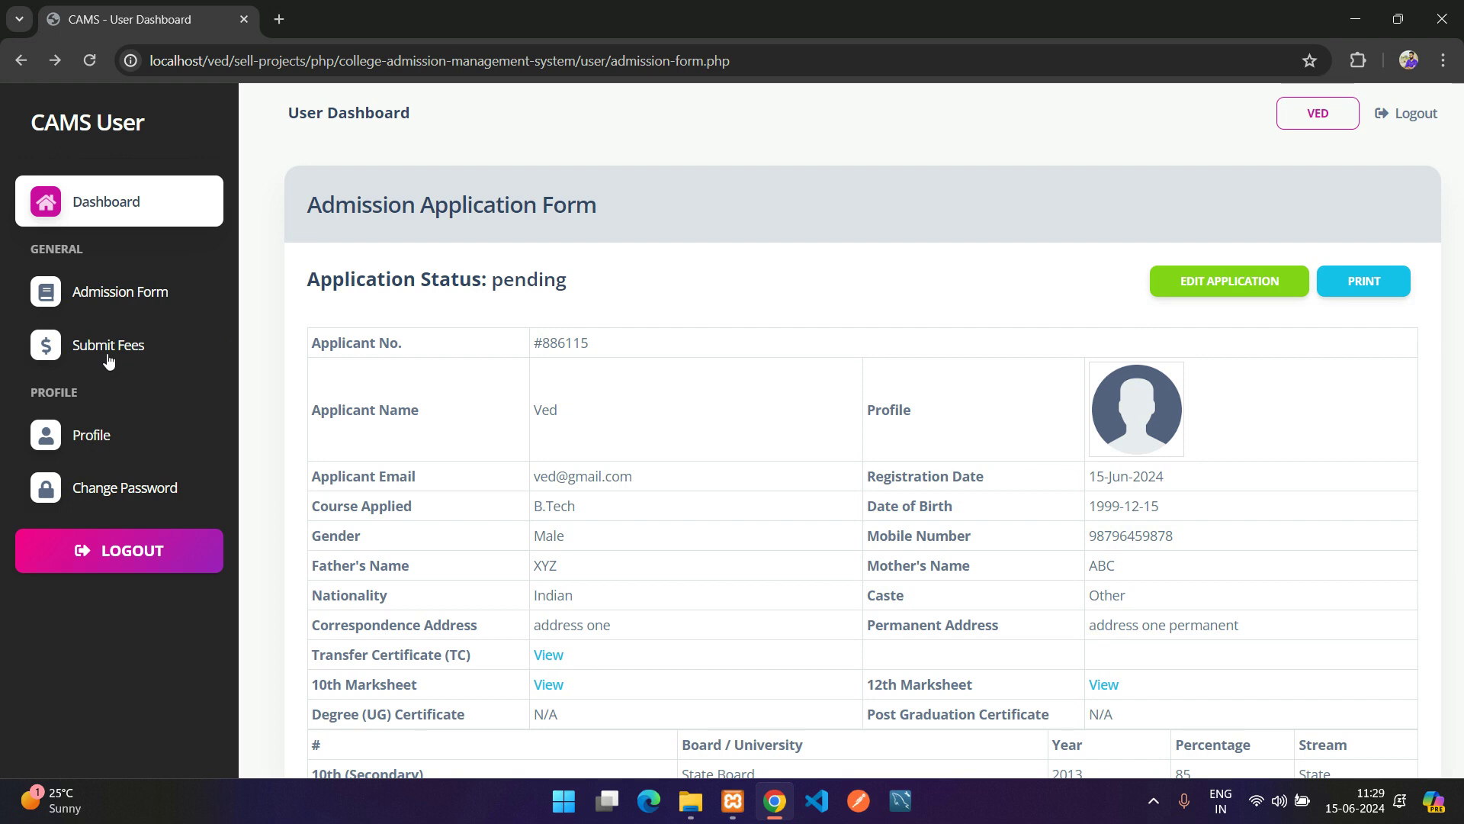
# Check the Admission Fees page's Pending status, then open a Chrome Incognito window
pyautogui.click(106, 352)
pyautogui.moveTo(304, 281); pyautogui.dragTo(665, 290)
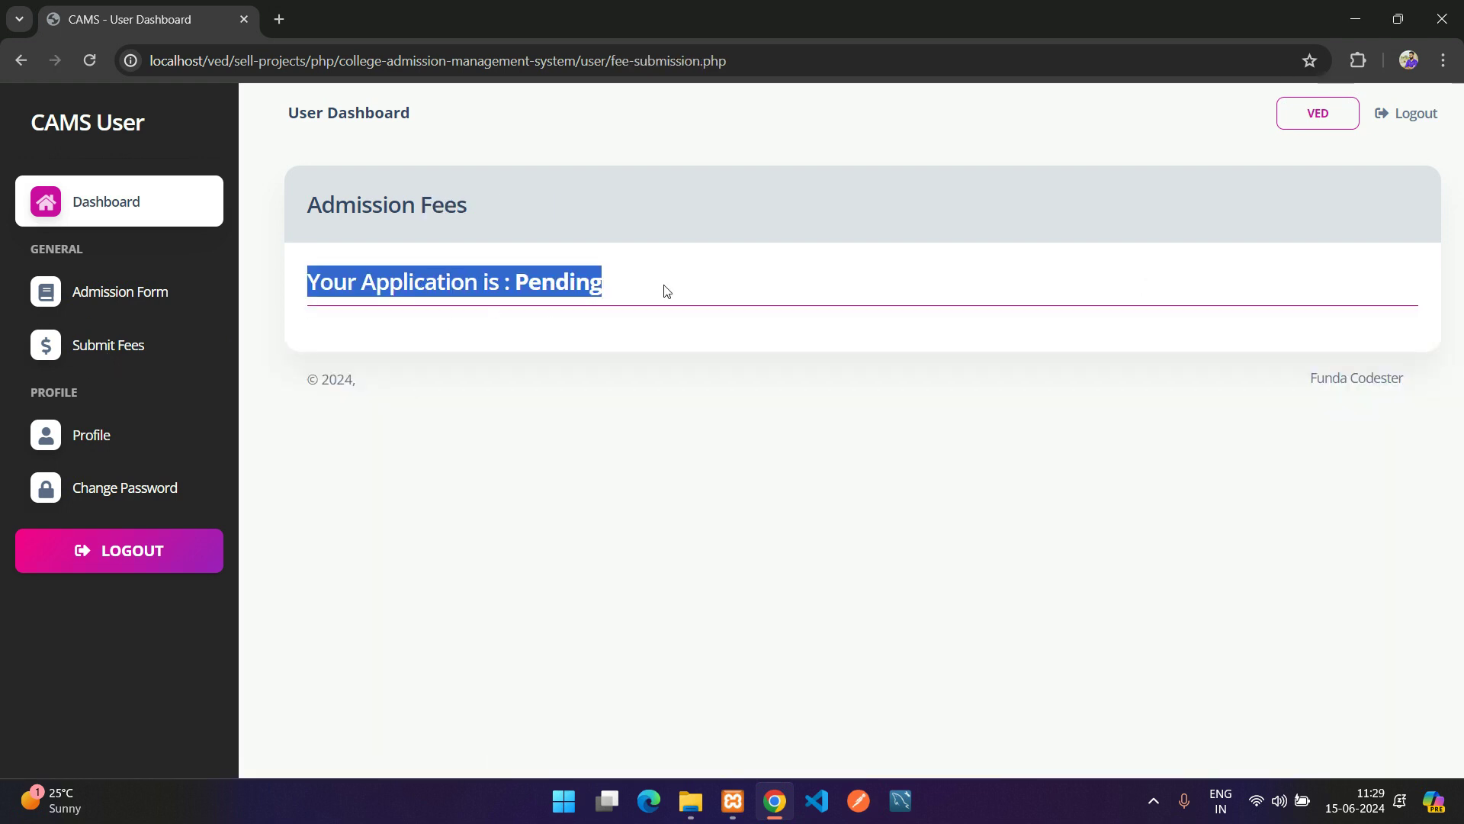
pyautogui.click(641, 288)
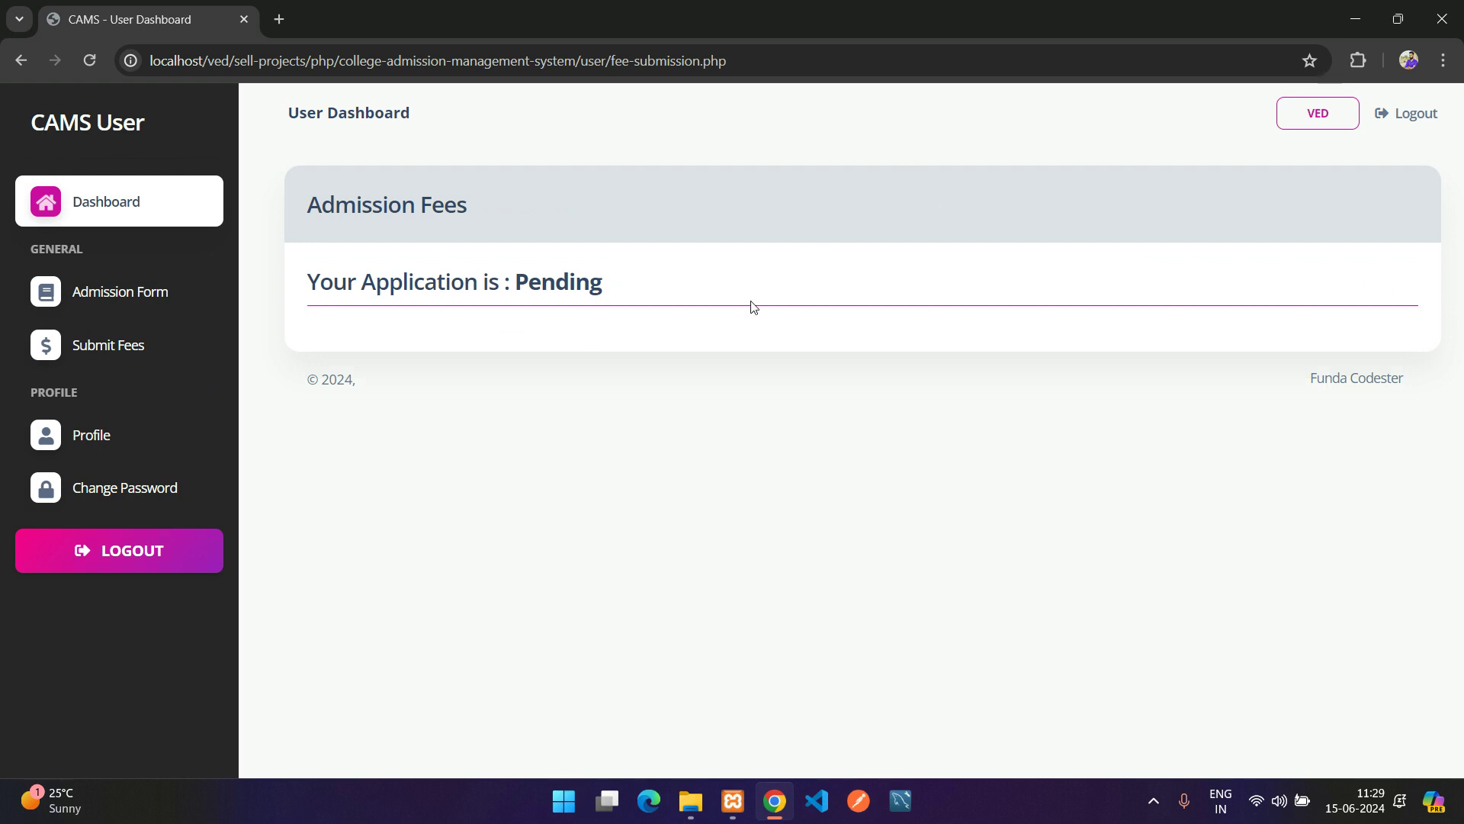
pyautogui.hotkey('ctrl', 'shift', 'n')
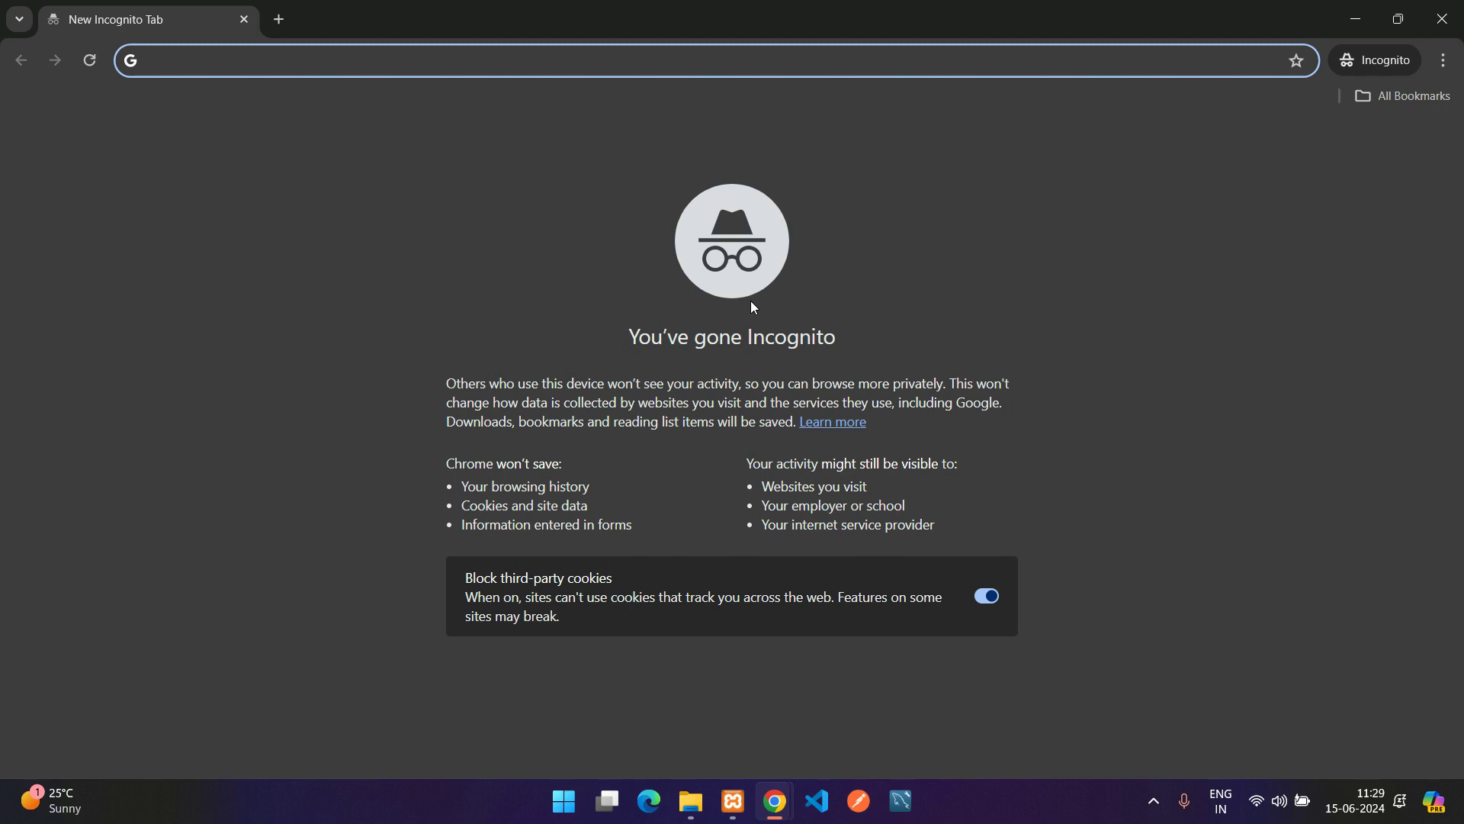
# Load the CAMS home page in the Incognito window using the site root of the copied URL
pyautogui.moveTo(767, 807)
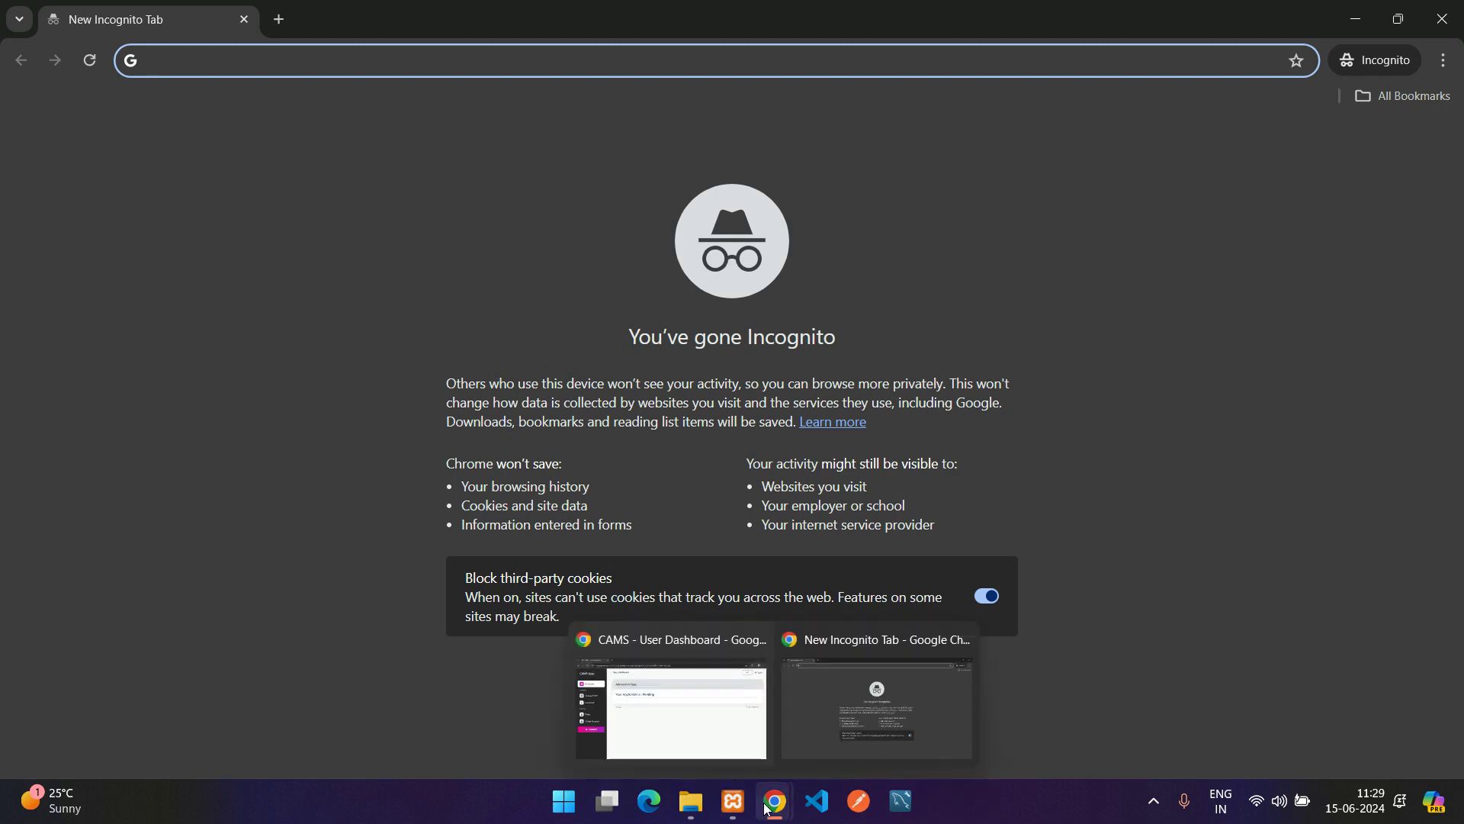
pyautogui.click(677, 738)
pyautogui.click(526, 60)
pyautogui.hotkey('ctrl', 'c')
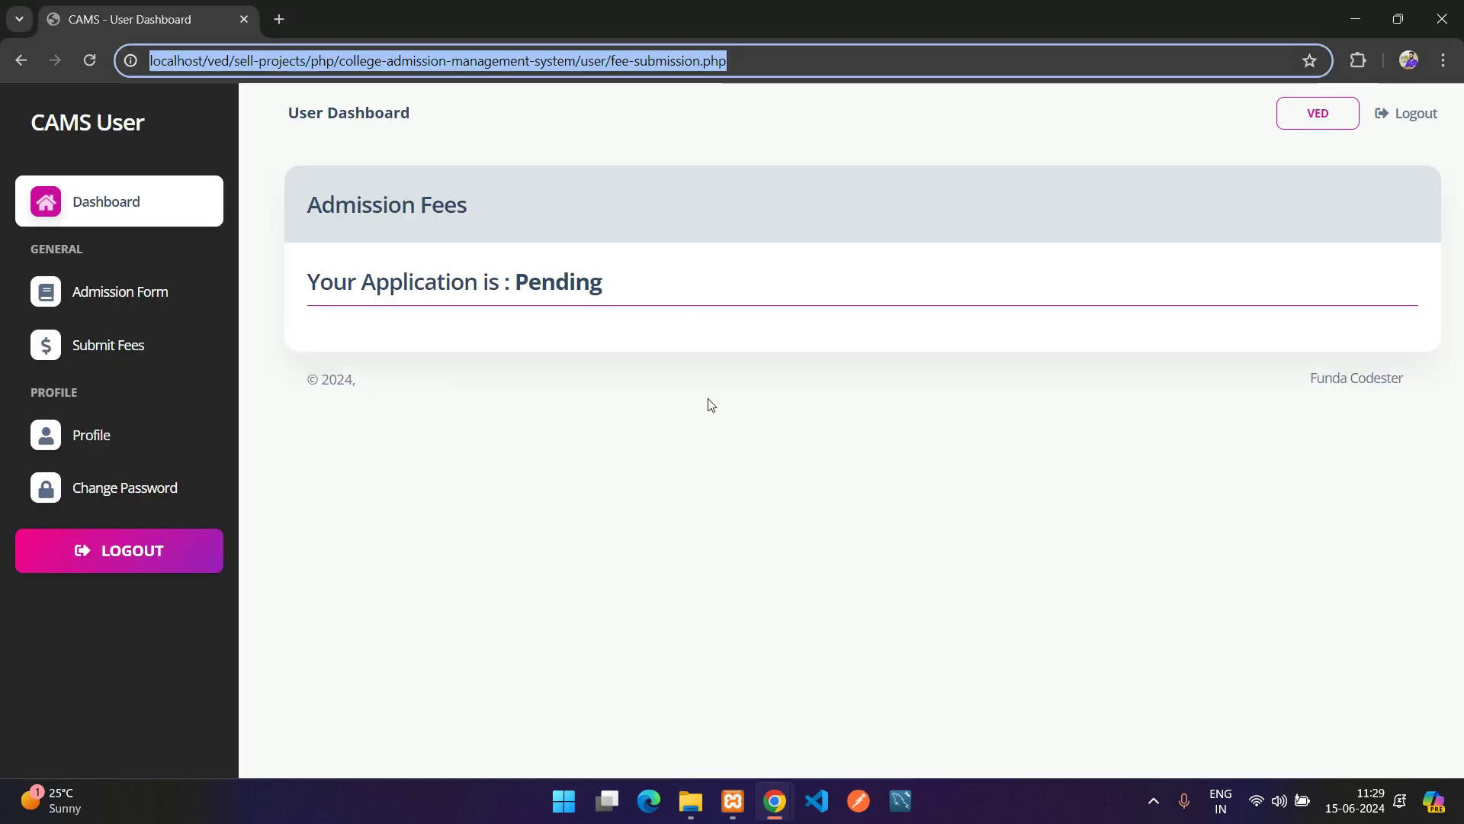
pyautogui.moveTo(774, 801)
pyautogui.click(836, 738)
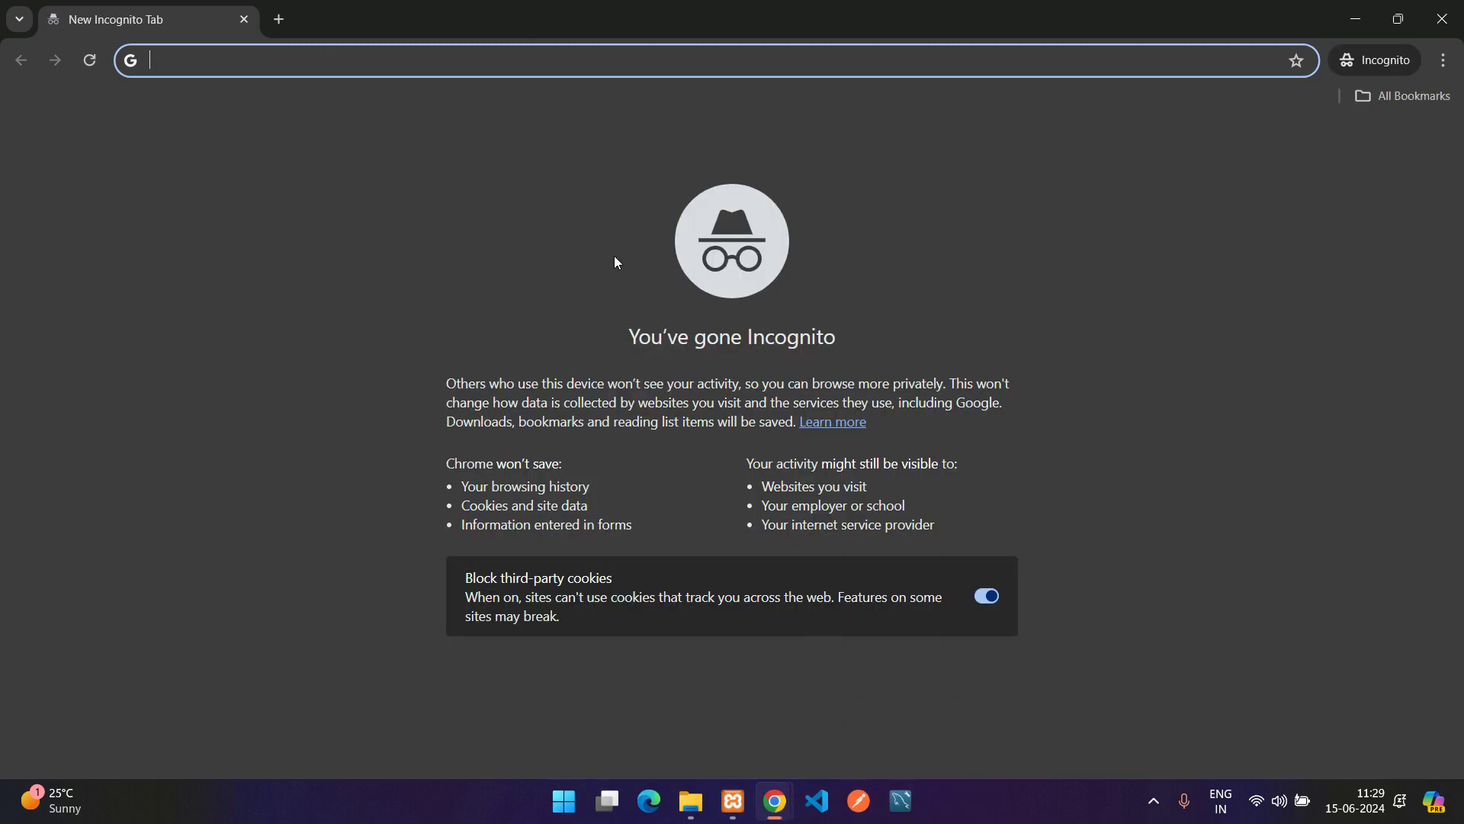
pyautogui.hotkey('ctrl', 'v')
pyautogui.hotkey('ctrl', 'shift', 'Left')
pyautogui.hotkey('ctrl', 'shift', 'Left')
pyautogui.hotkey('ctrl', 'shift', 'Left')
pyautogui.hotkey('ctrl', 'shift', 'Left')
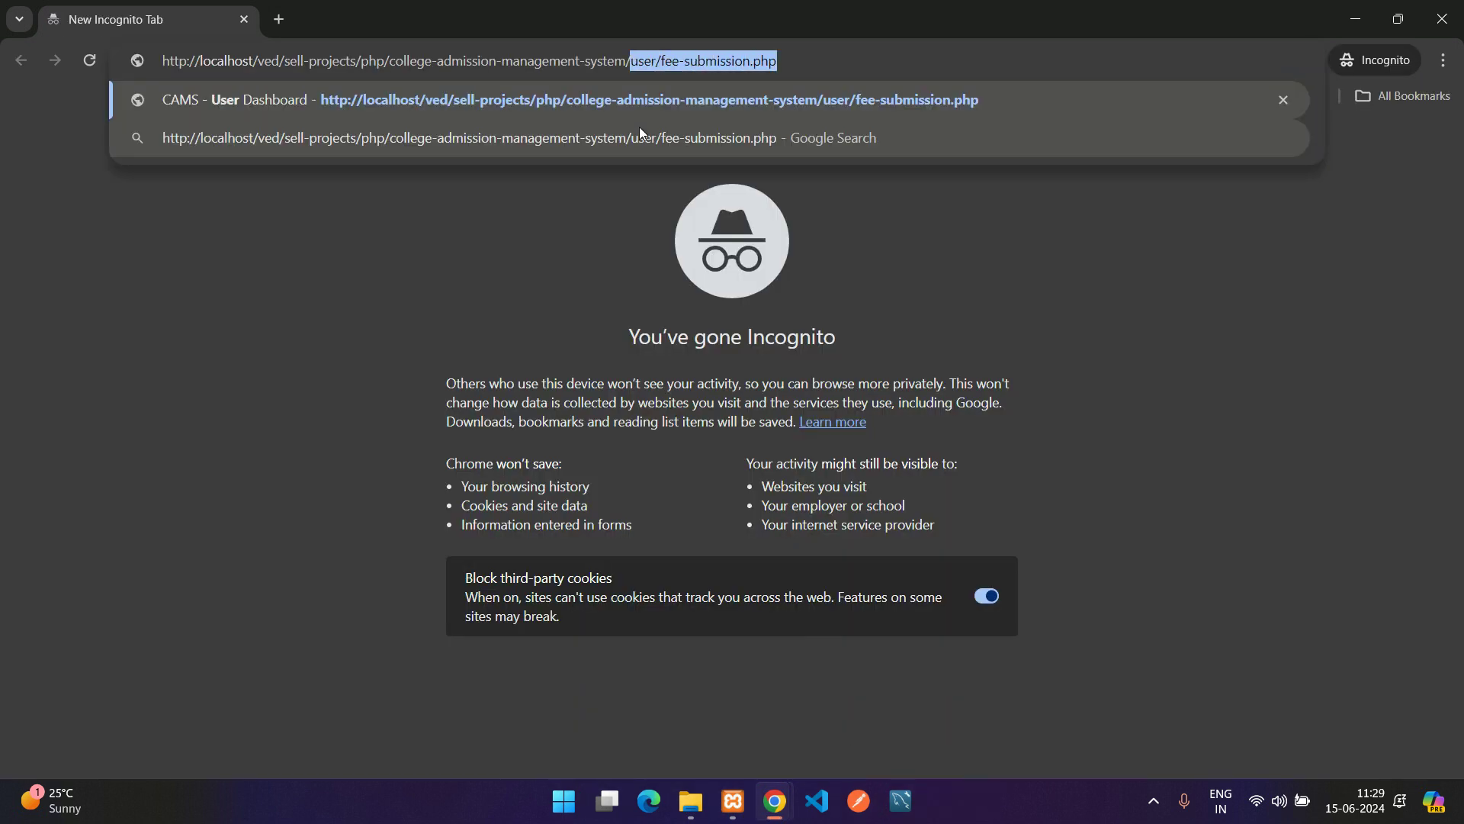
pyautogui.press('BackSpace')
pyautogui.press('Return')
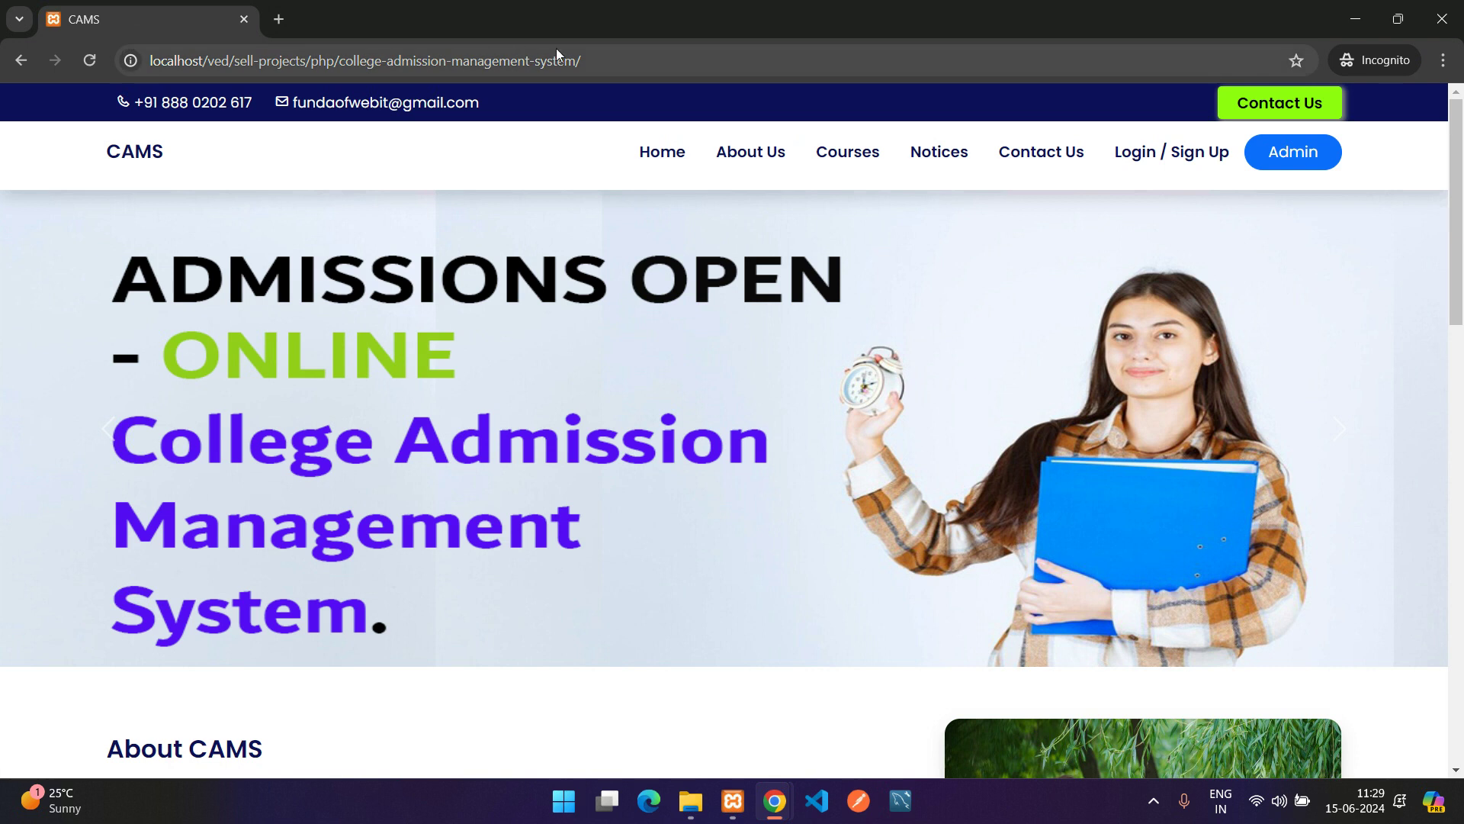
# Log in to the CAMS admin panel with the admin e-mail and password
pyautogui.click(1325, 150)
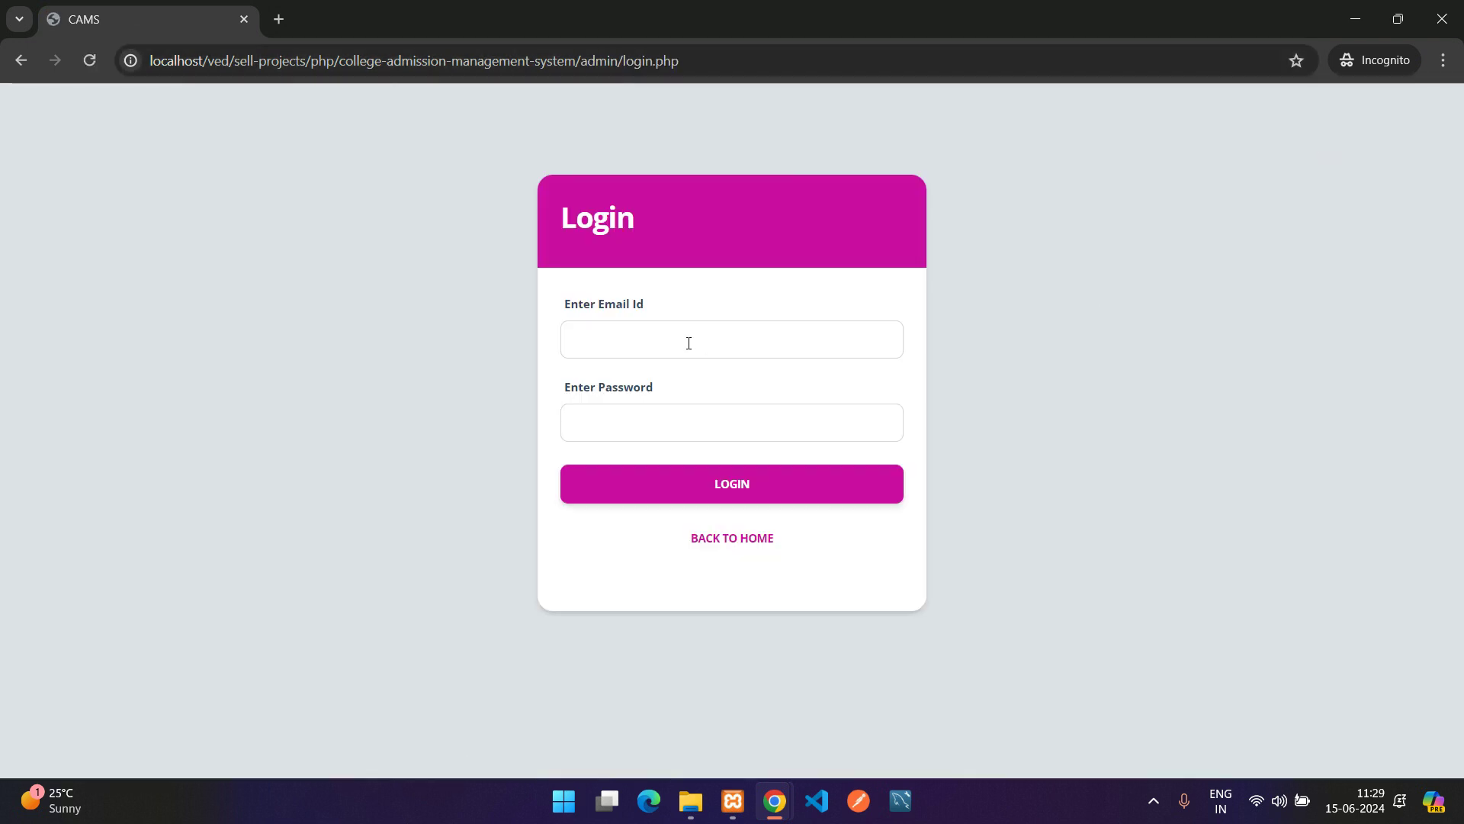
pyautogui.click(638, 338)
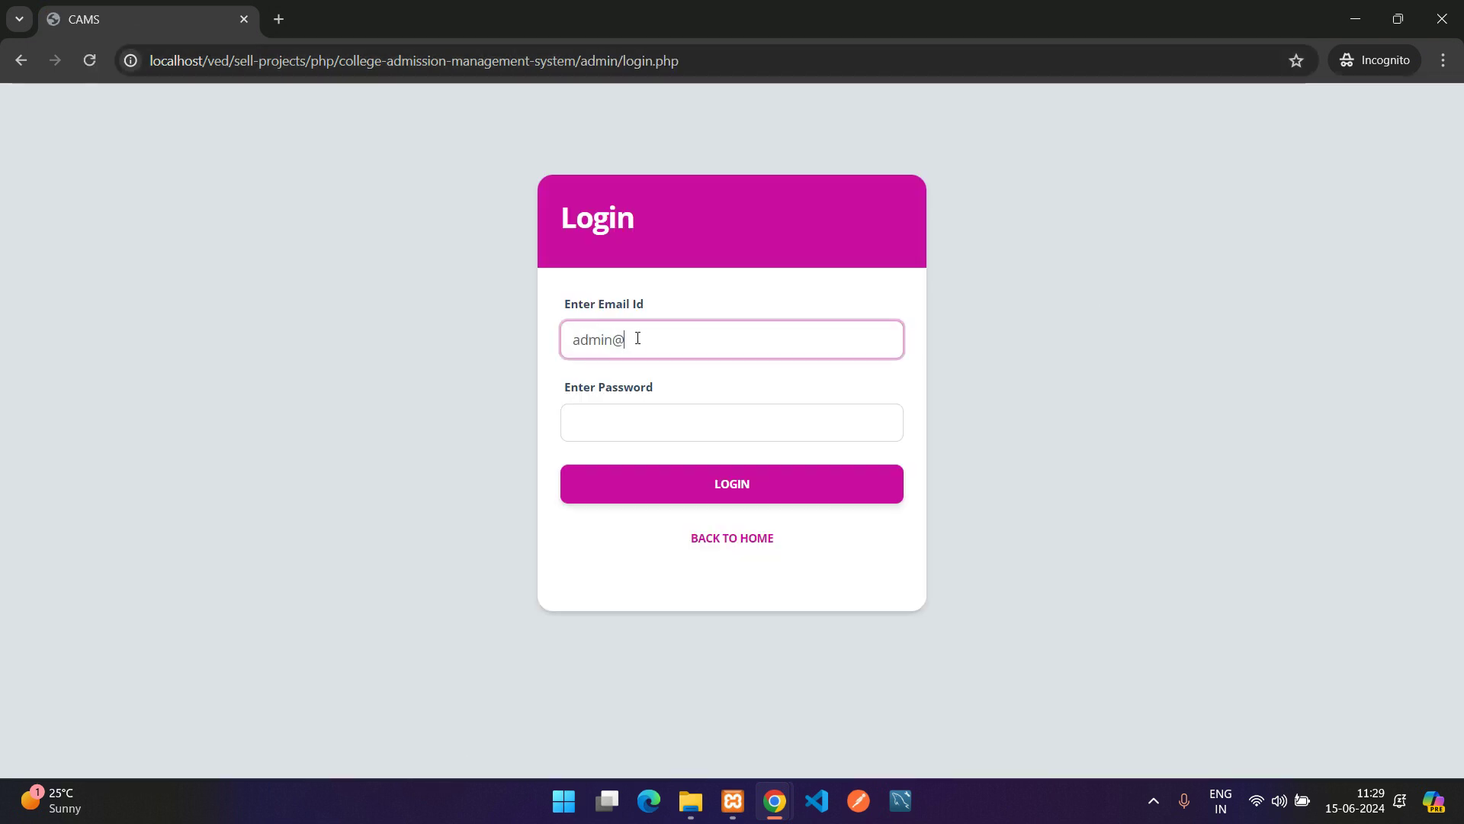
pyautogui.press('Tab')
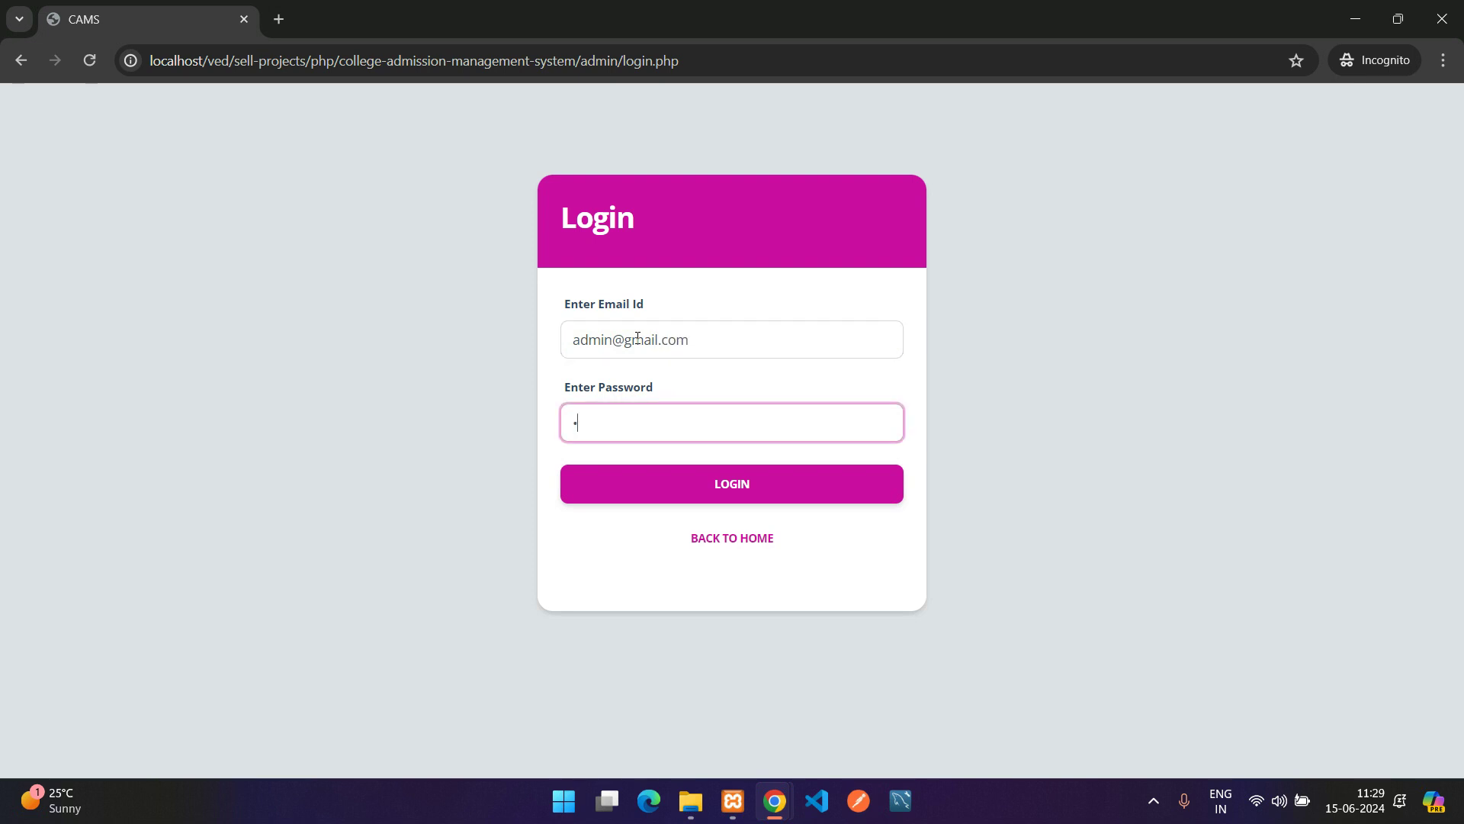
pyautogui.click(712, 489)
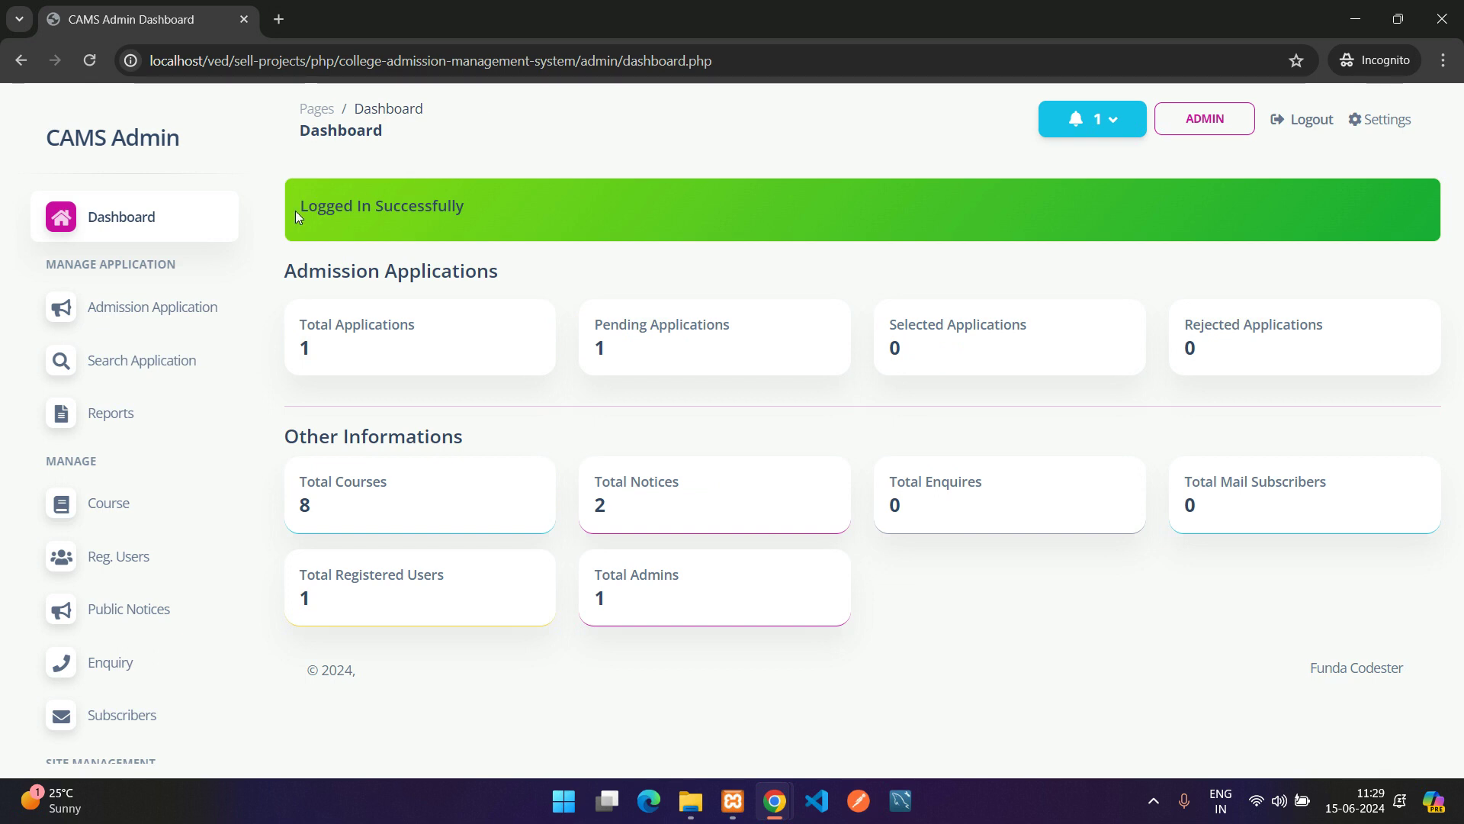
# Point out the dashboard's application counts and the courses, notices, enquiries, subscribers, users and admins totals
pyautogui.moveTo(295, 210); pyautogui.dragTo(461, 223)
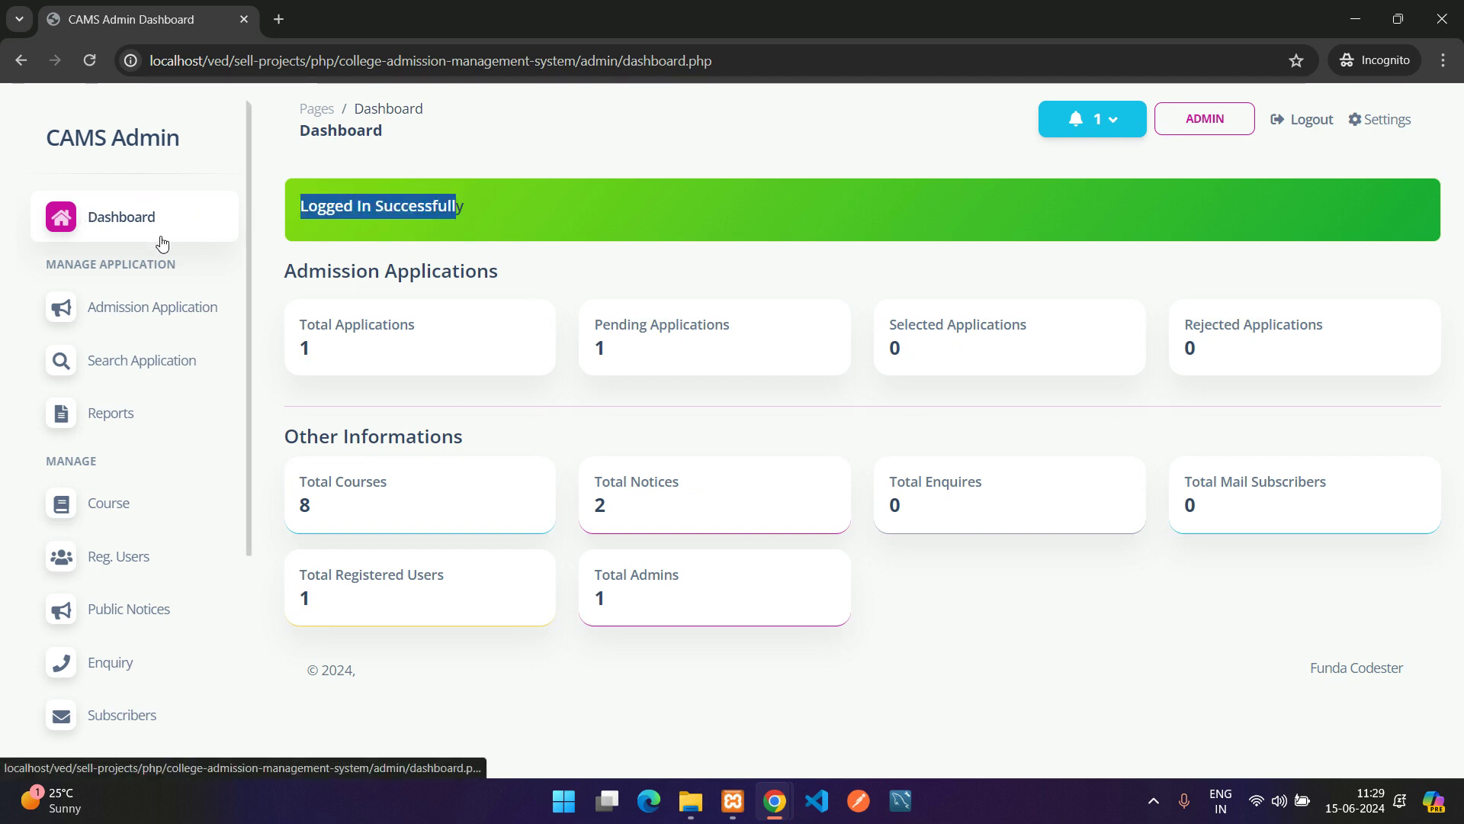
pyautogui.moveTo(283, 276); pyautogui.dragTo(506, 272)
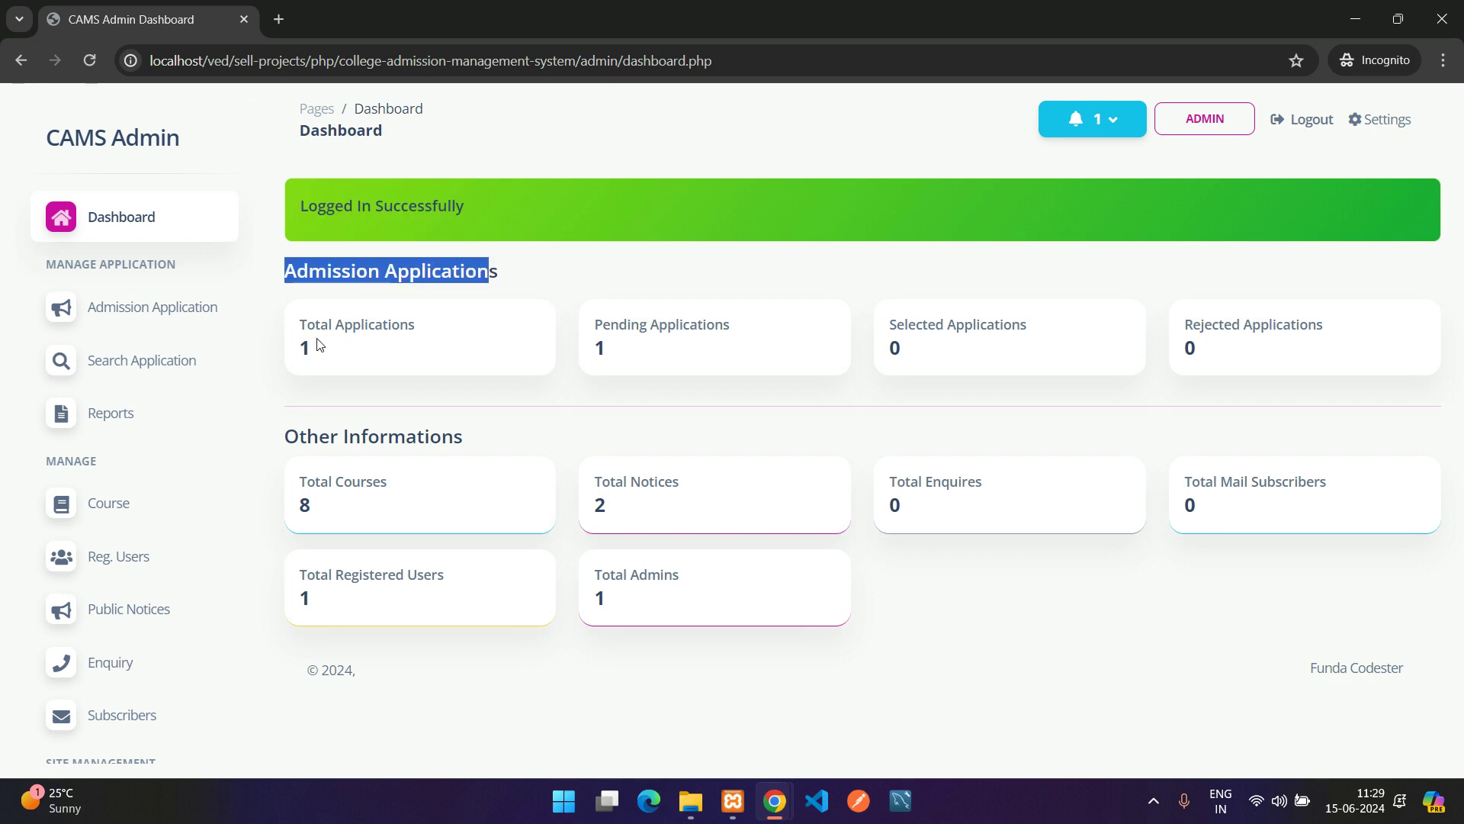
pyautogui.moveTo(299, 324); pyautogui.dragTo(411, 324)
pyautogui.moveTo(618, 324); pyautogui.dragTo(824, 341)
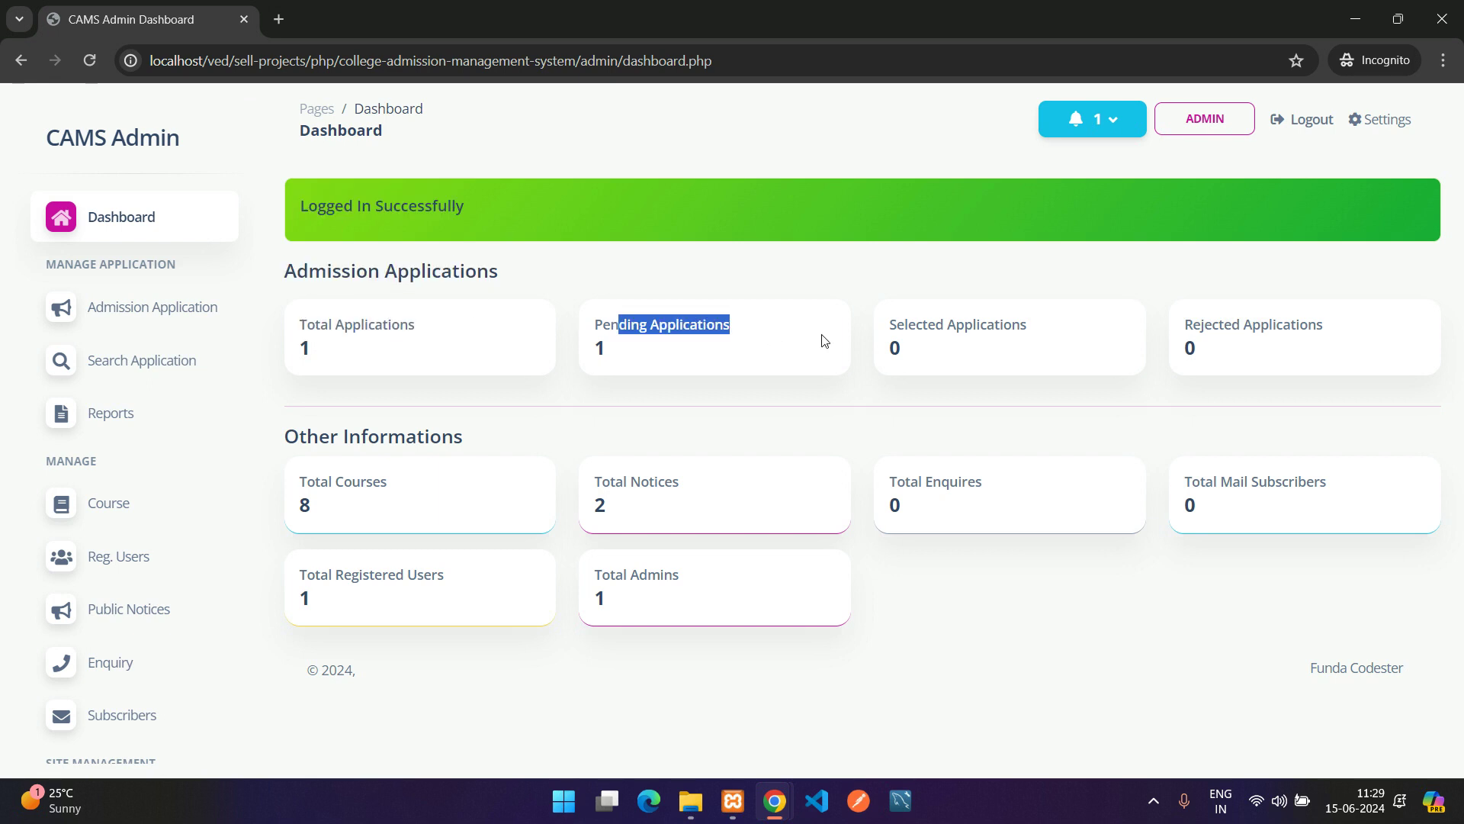
pyautogui.moveTo(939, 325); pyautogui.dragTo(1144, 340)
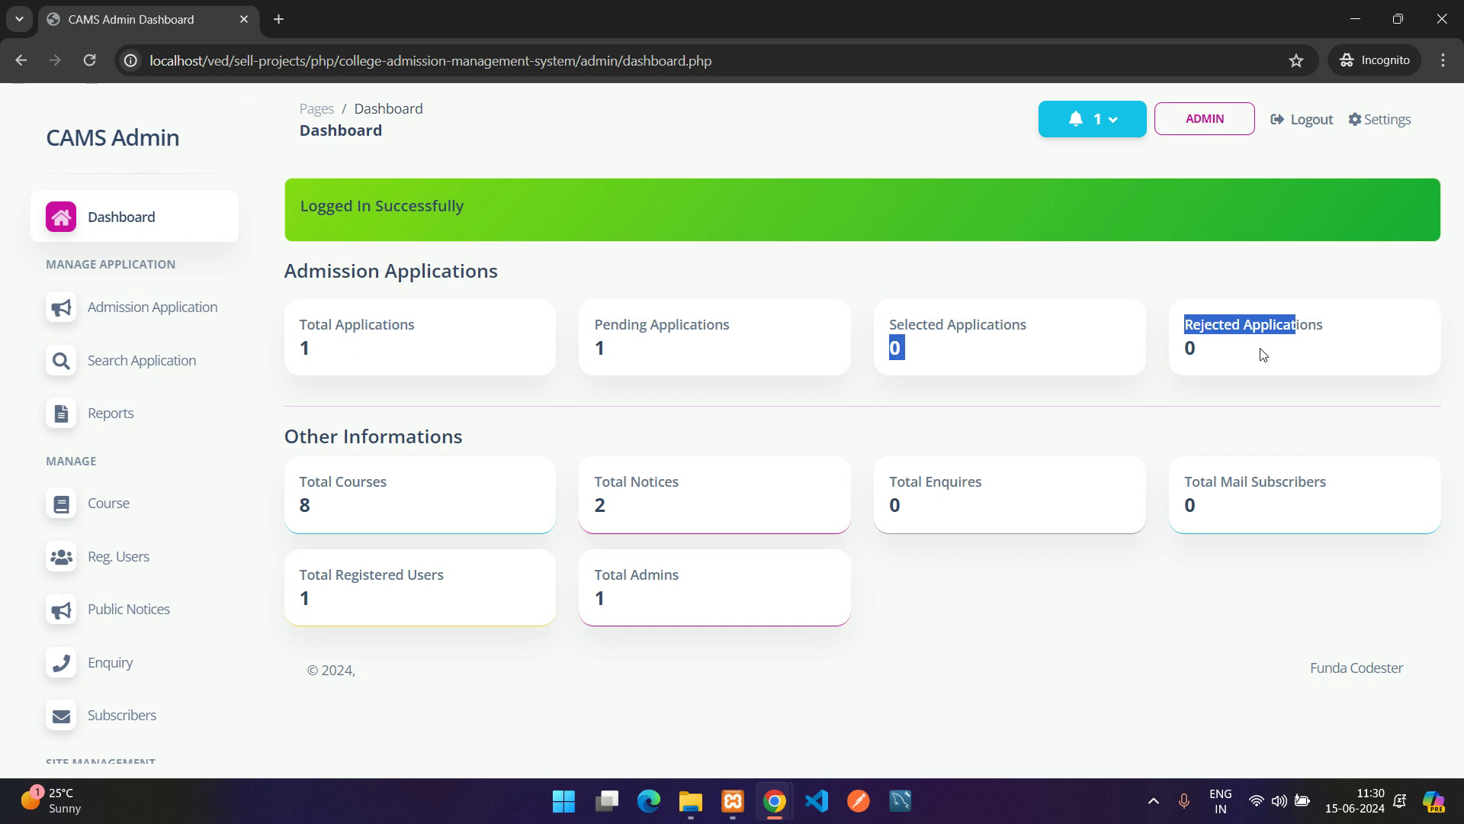
pyautogui.moveTo(275, 434); pyautogui.dragTo(520, 422)
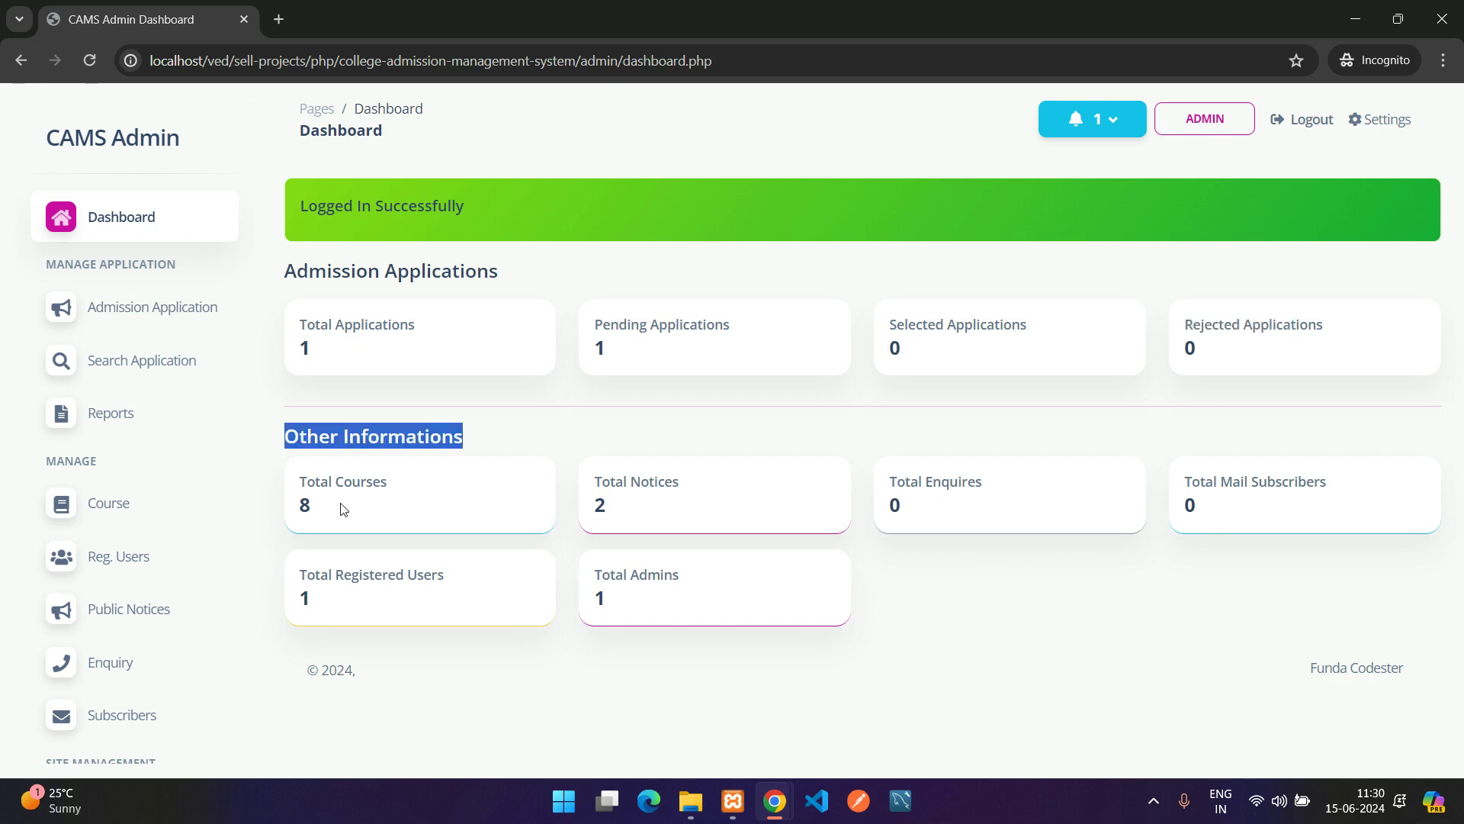
pyautogui.moveTo(302, 482); pyautogui.dragTo(450, 486)
pyautogui.moveTo(594, 482); pyautogui.dragTo(730, 488)
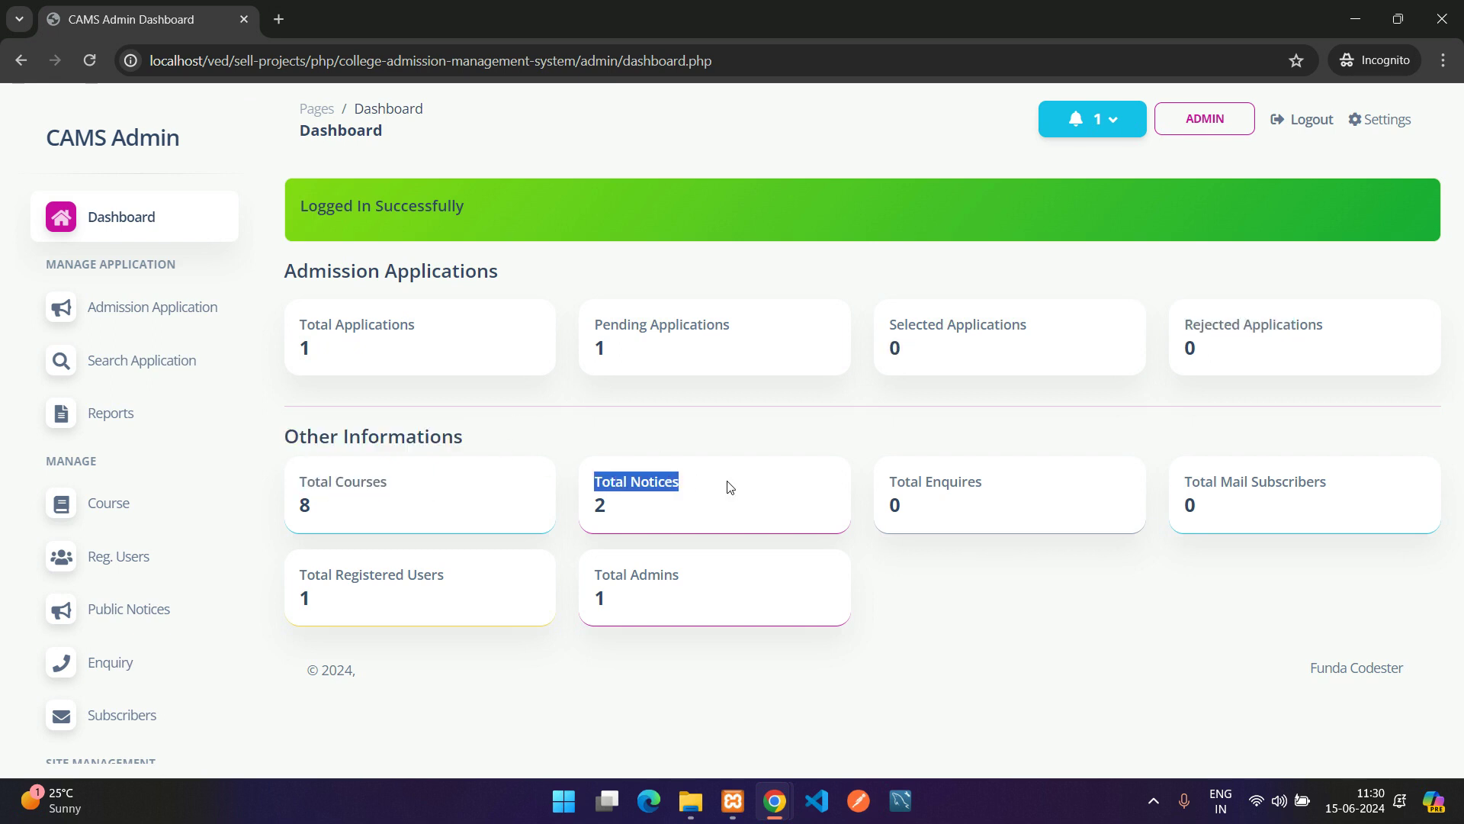
pyautogui.moveTo(919, 482); pyautogui.dragTo(999, 488)
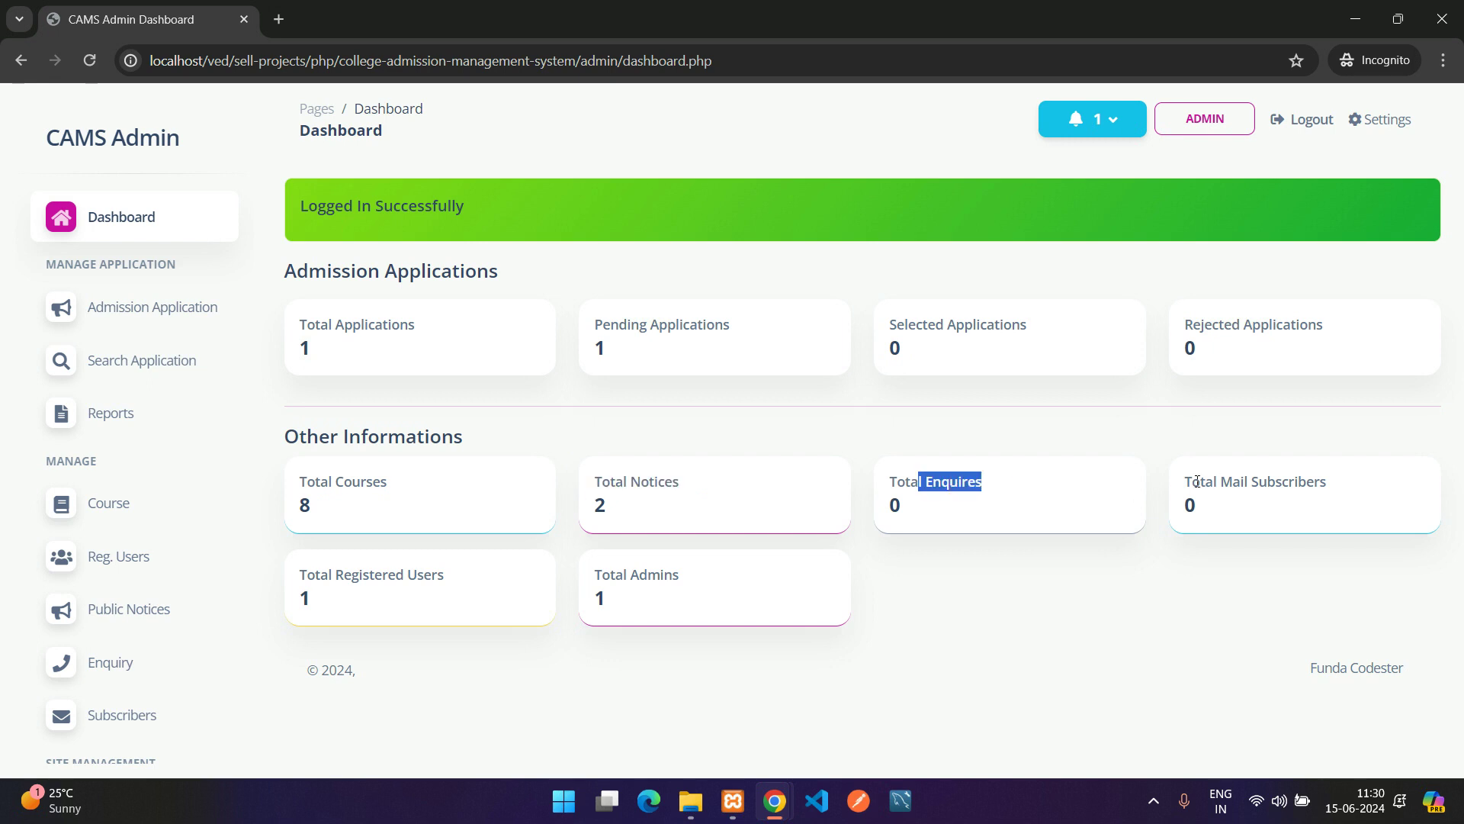
pyautogui.moveTo(1198, 482); pyautogui.dragTo(1327, 482)
pyautogui.moveTo(301, 575); pyautogui.dragTo(447, 582)
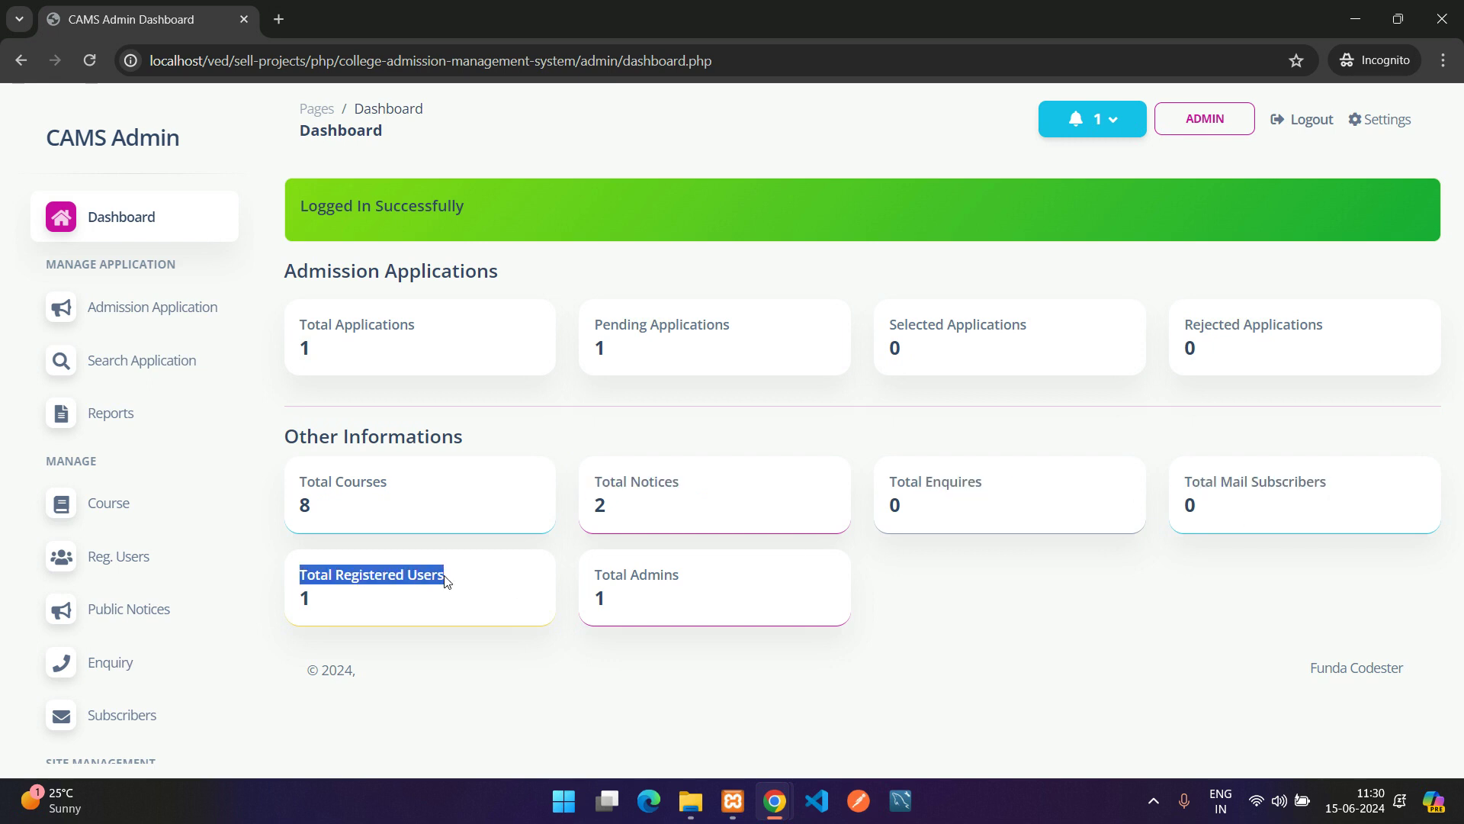
pyautogui.moveTo(600, 576); pyautogui.dragTo(697, 583)
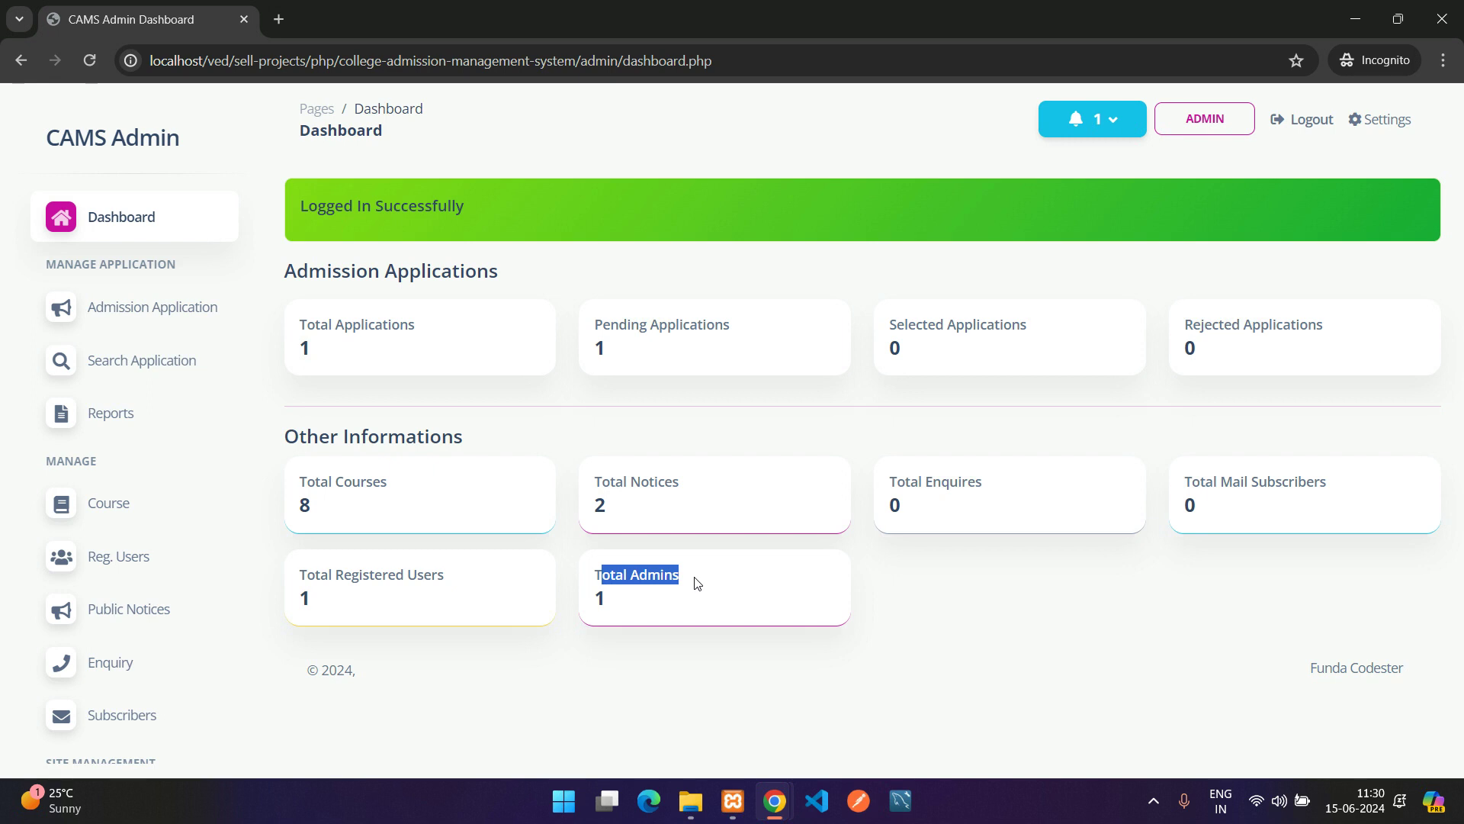
pyautogui.click(696, 583)
# Show the notification about the 2024-06-15 application, then open the Admission Applications list
pyautogui.click(1098, 124)
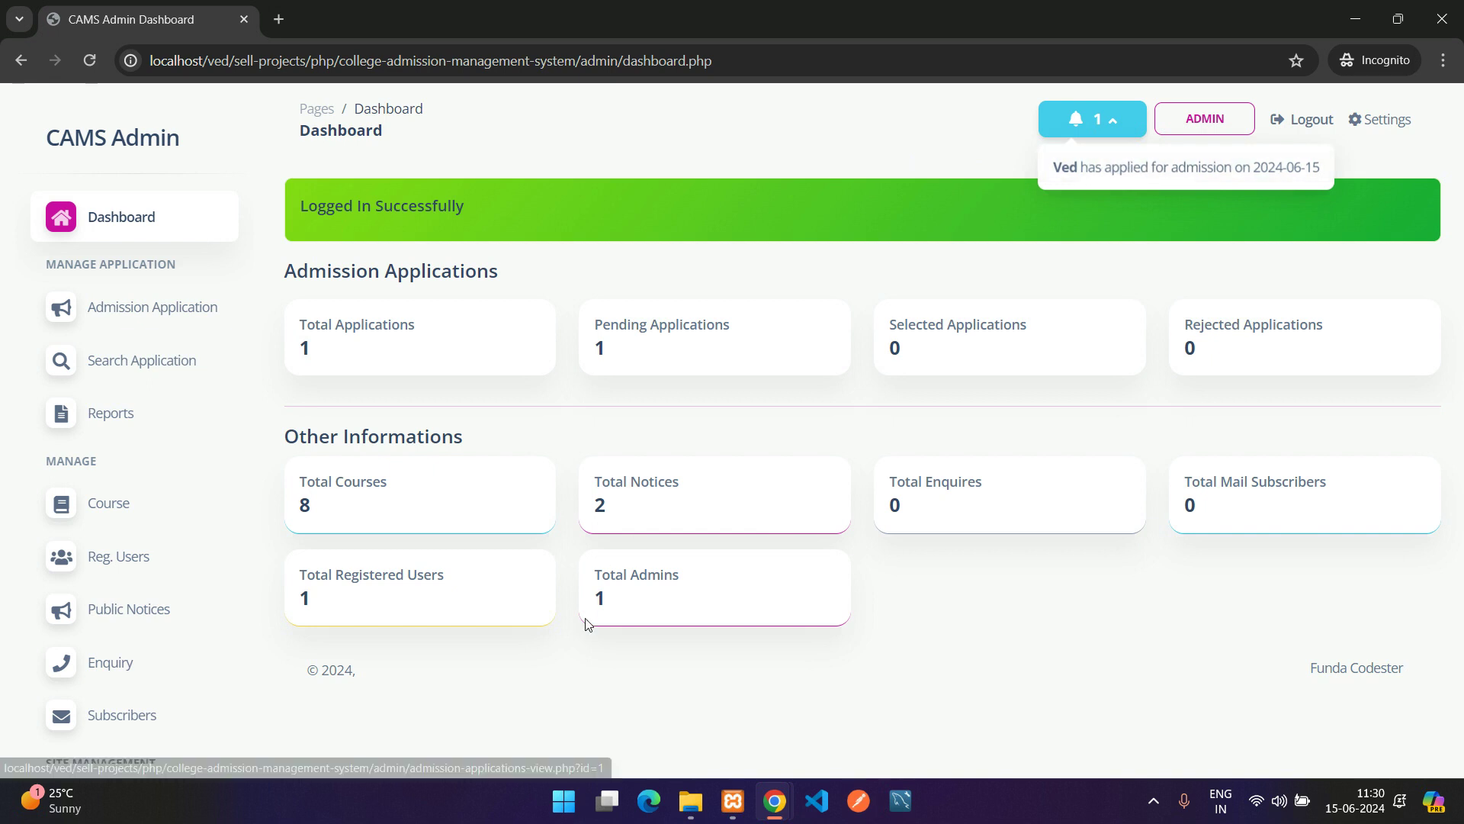
pyautogui.moveTo(767, 800)
pyautogui.click(671, 705)
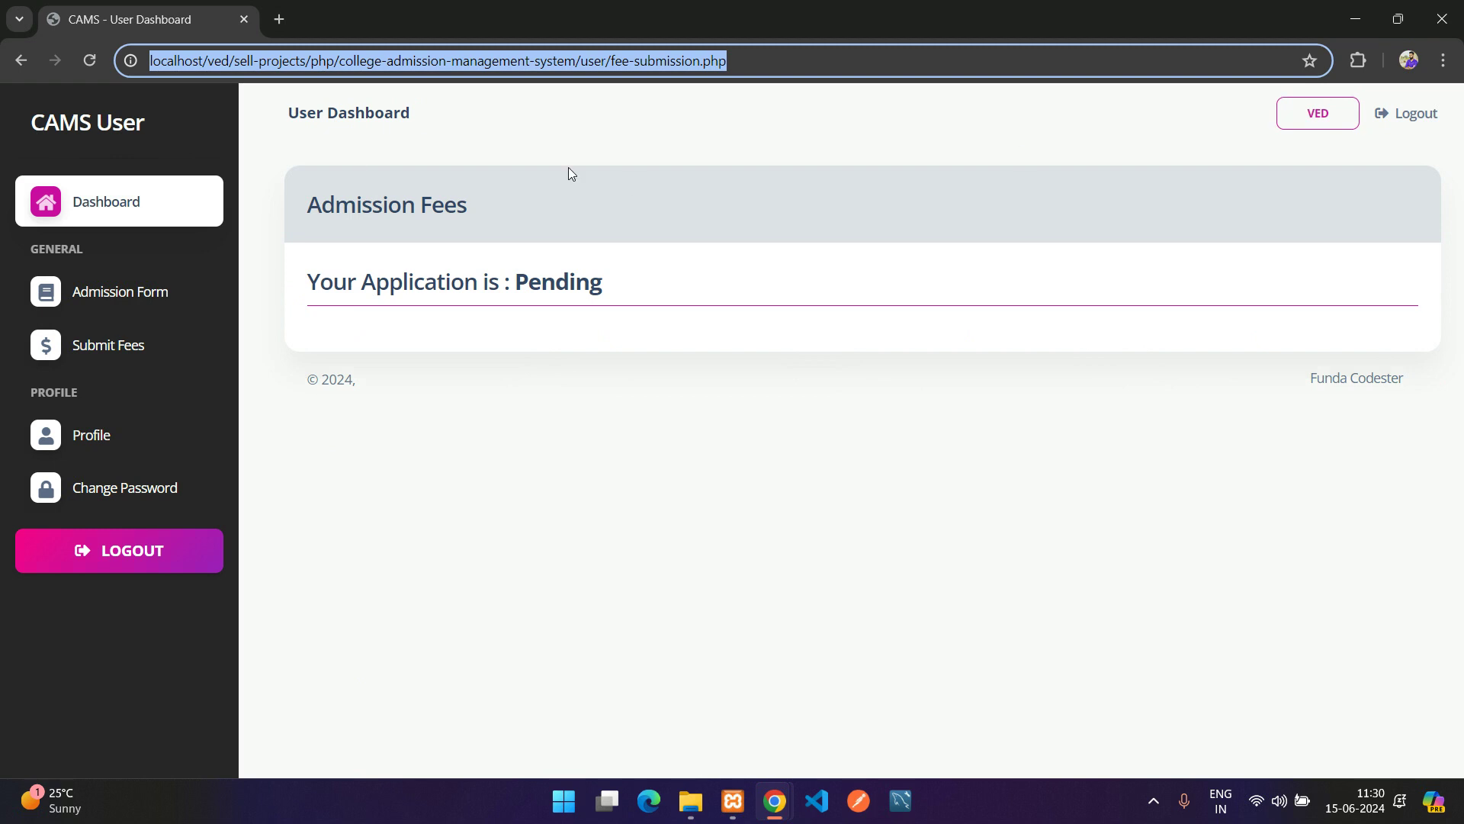
pyautogui.click(567, 325)
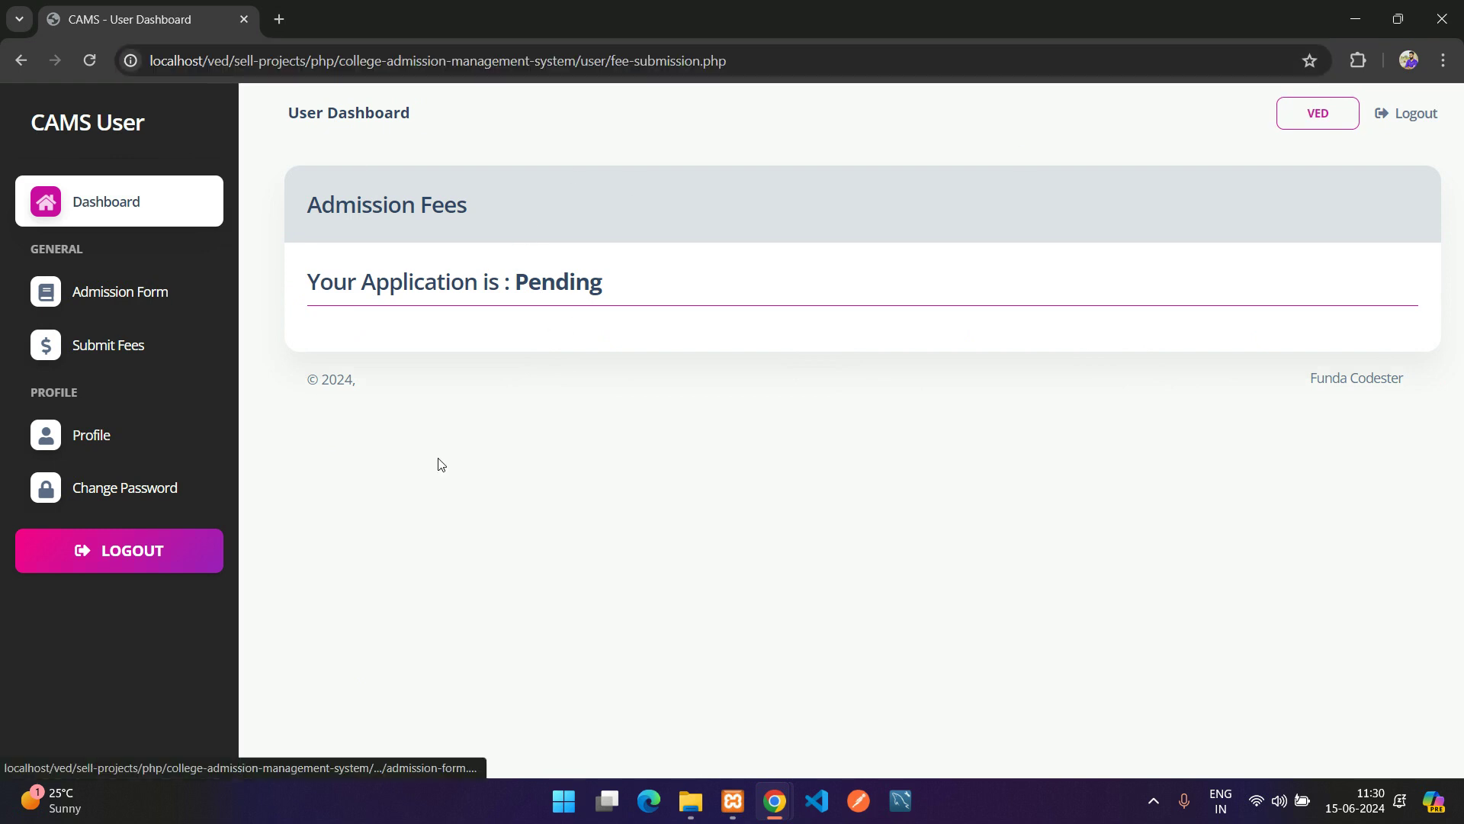
pyautogui.moveTo(774, 800)
pyautogui.click(877, 717)
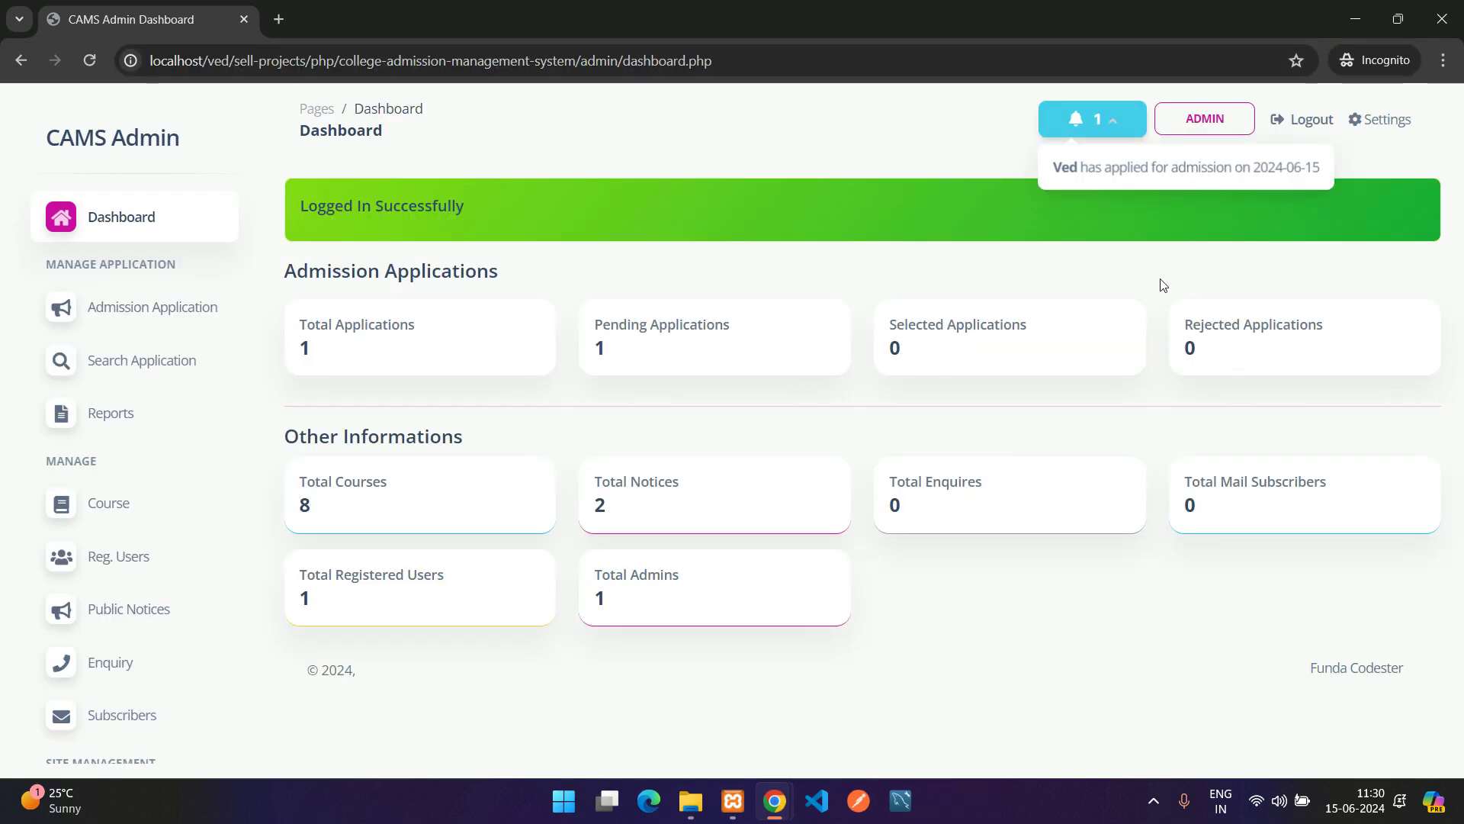
pyautogui.click(1071, 118)
pyautogui.click(1072, 122)
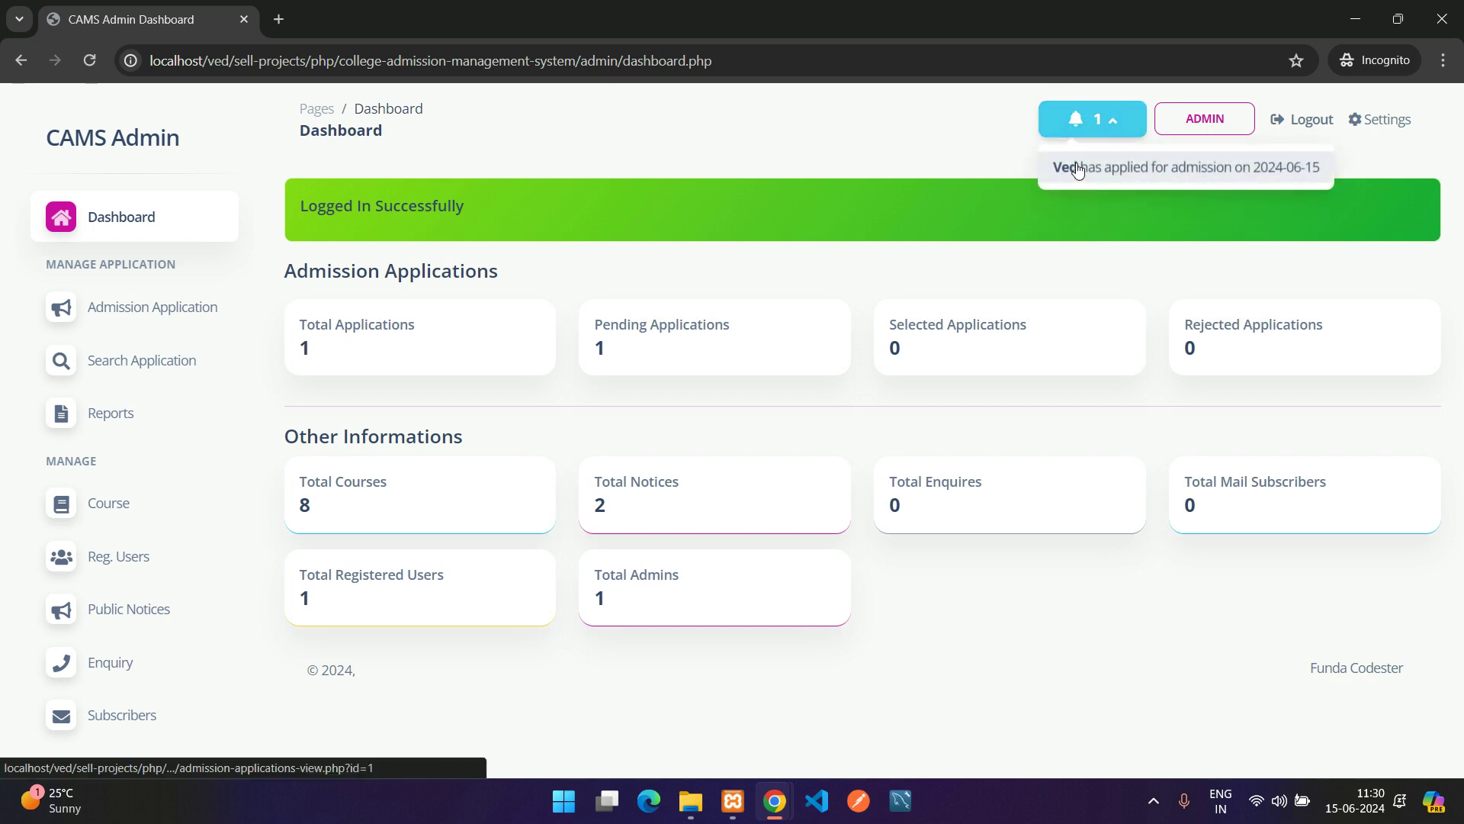
pyautogui.click(145, 312)
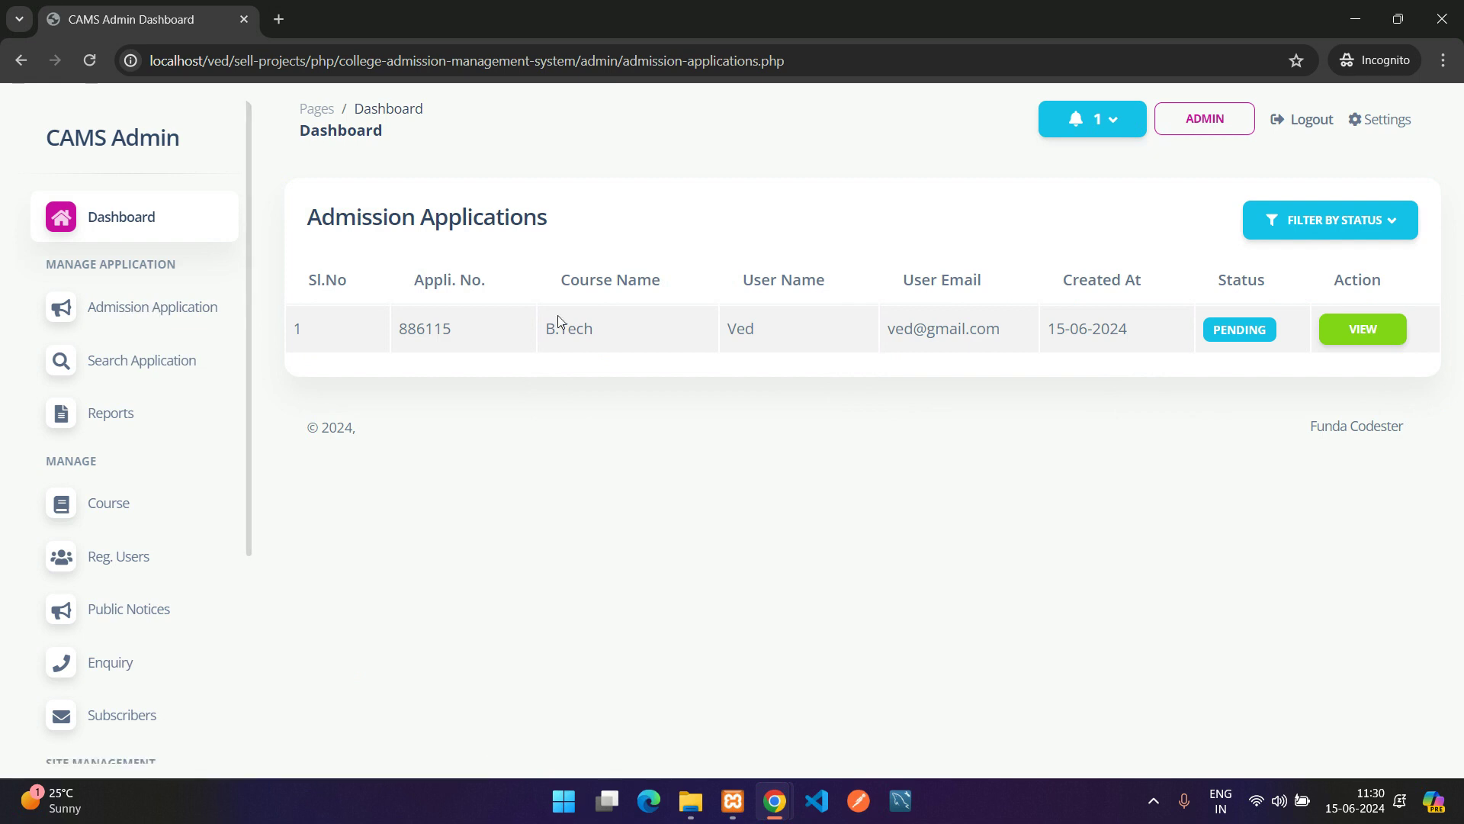
pyautogui.moveTo(291, 311); pyautogui.dragTo(898, 303)
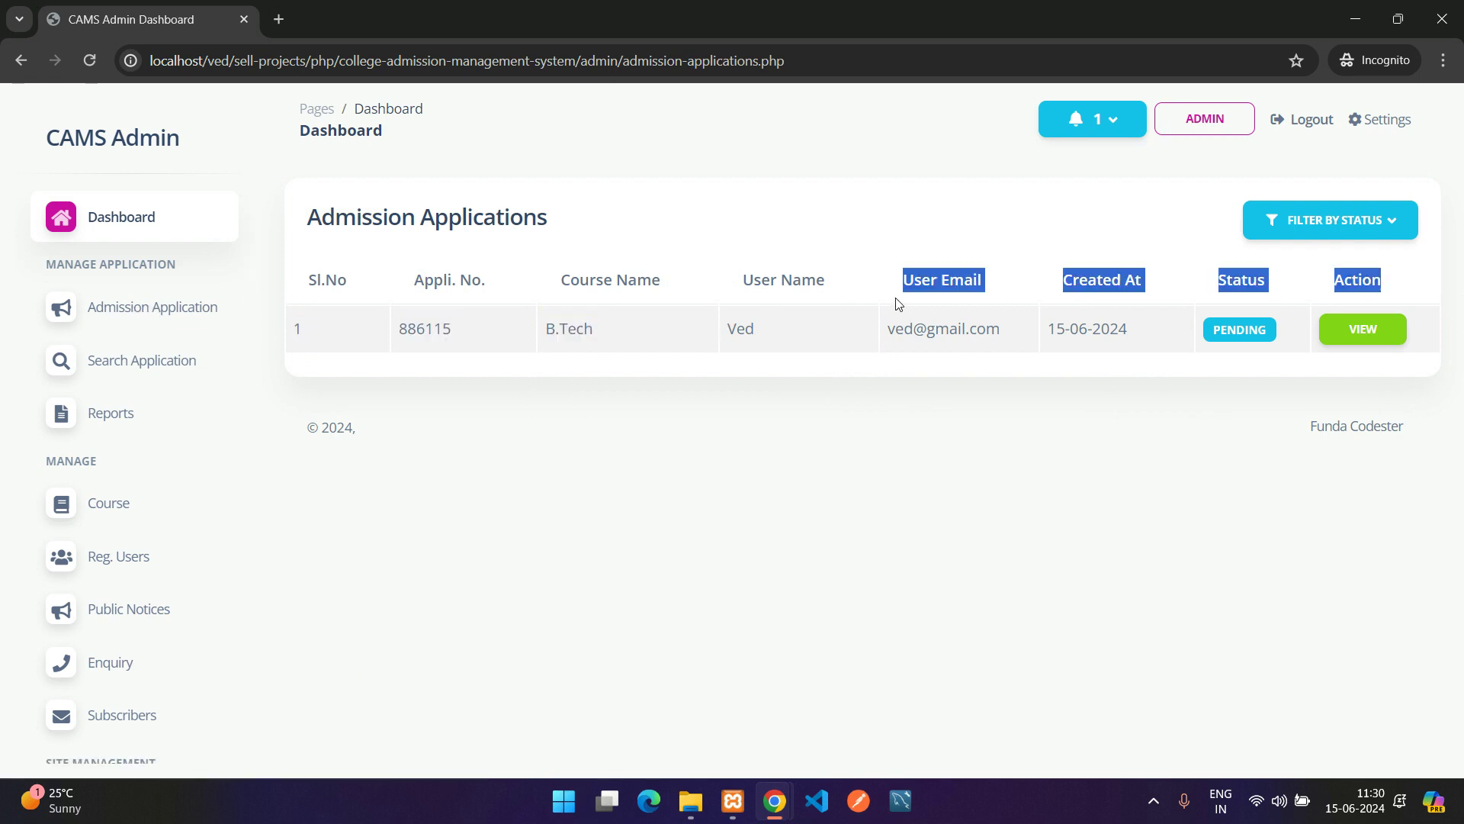
pyautogui.click(900, 305)
pyautogui.doubleClick(1253, 325)
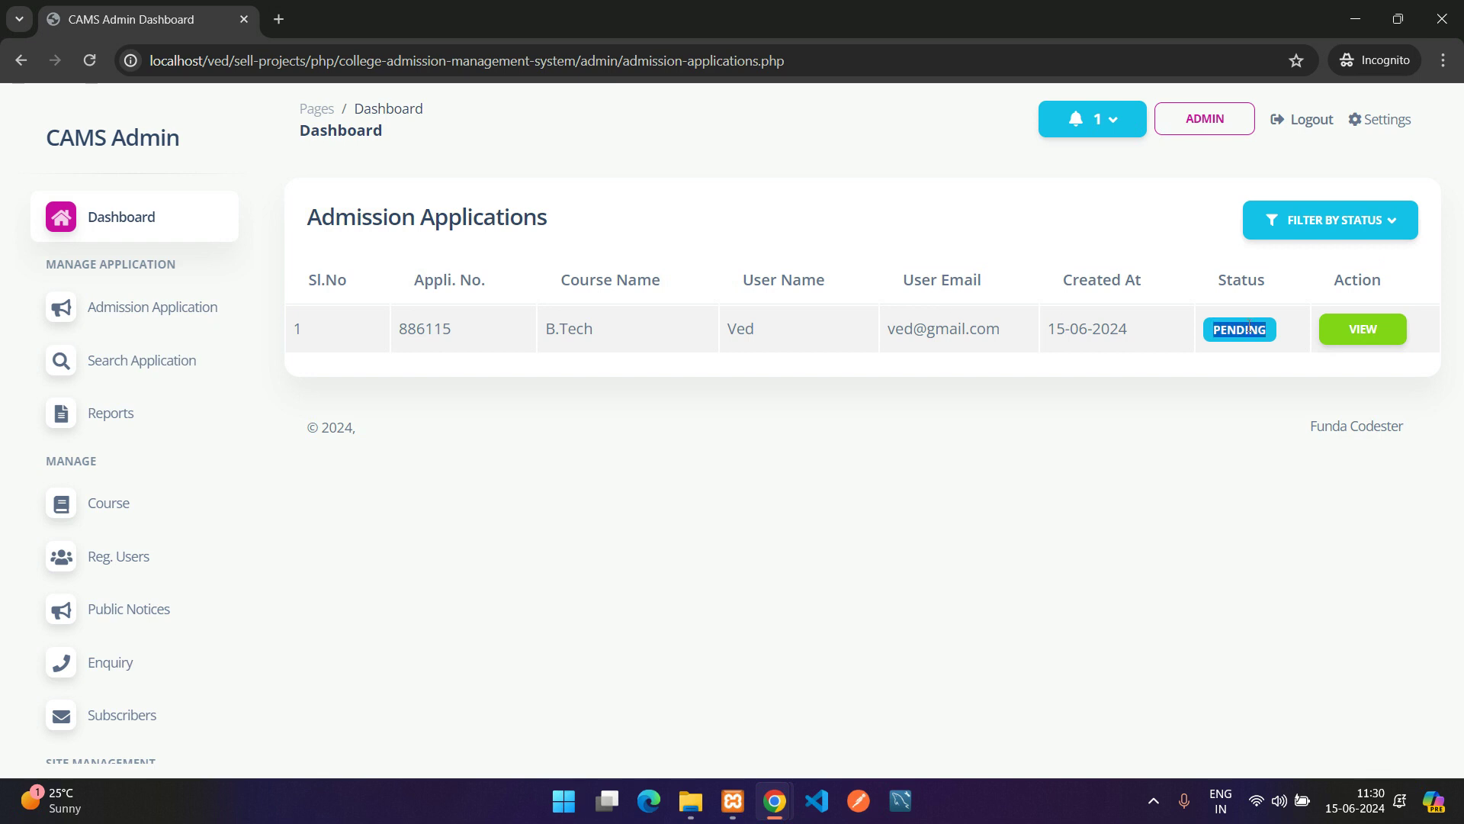
pyautogui.click(1215, 327)
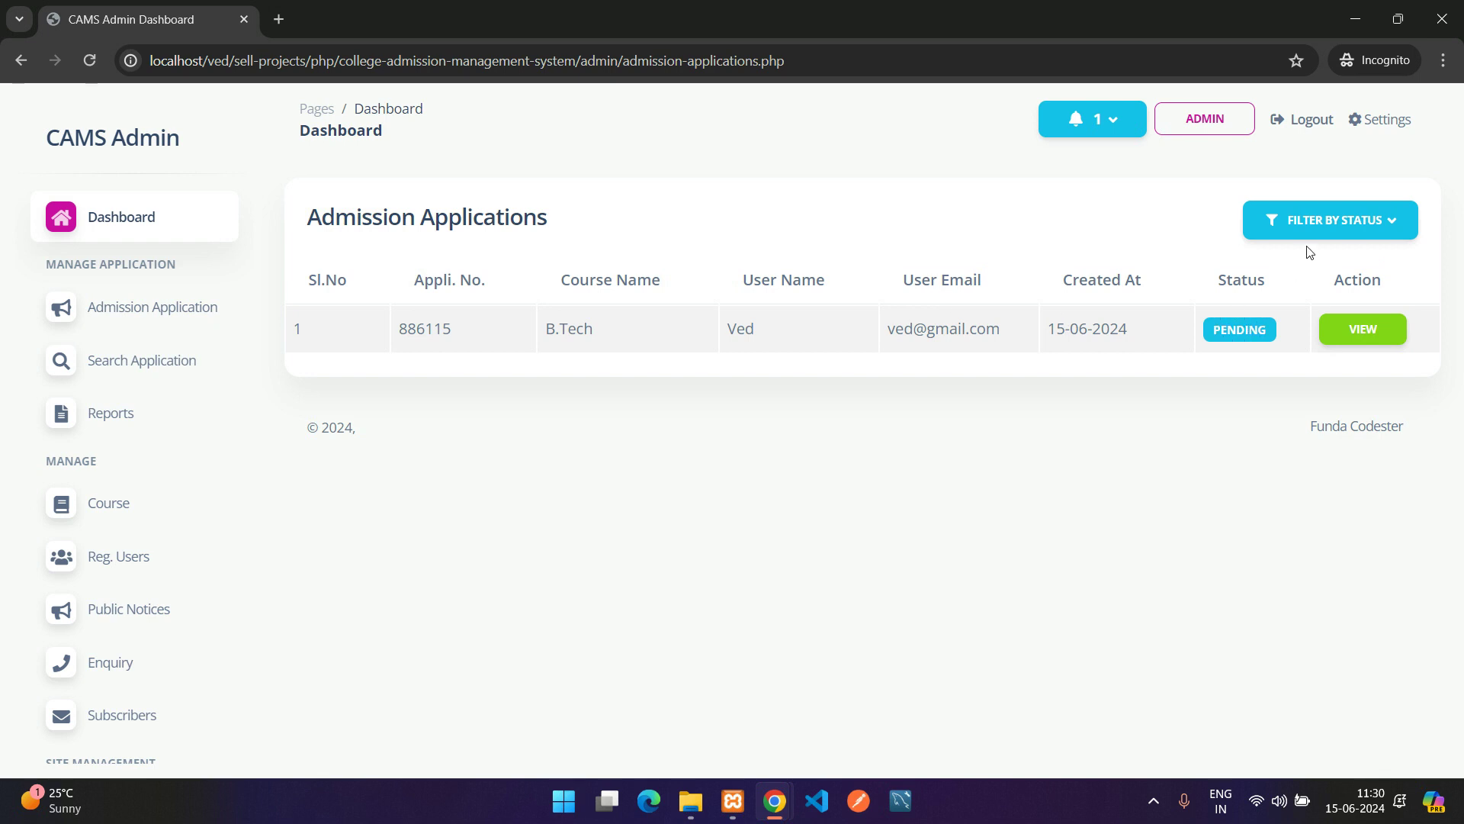
pyautogui.click(1344, 228)
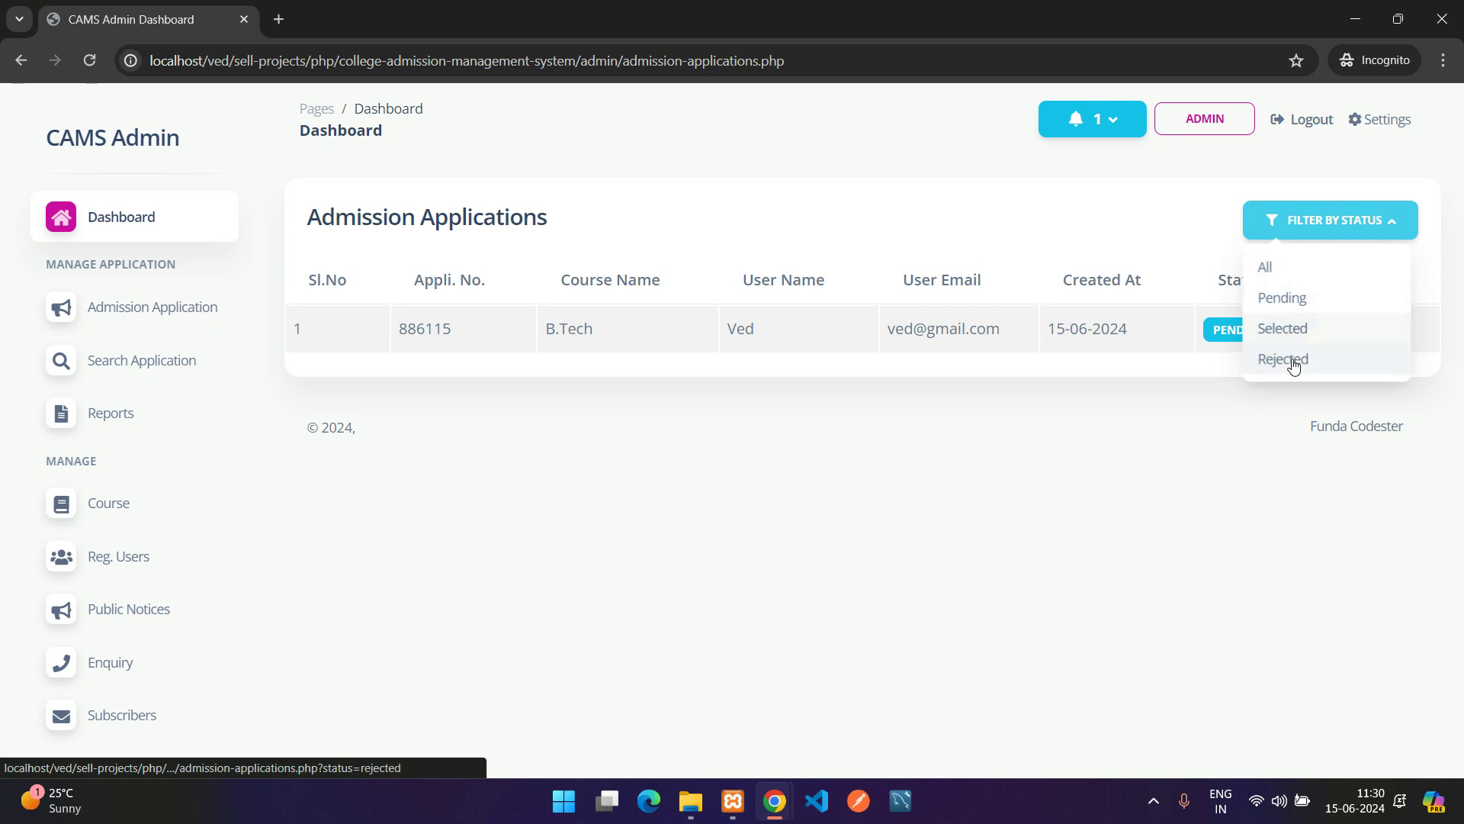
pyautogui.click(305, 221)
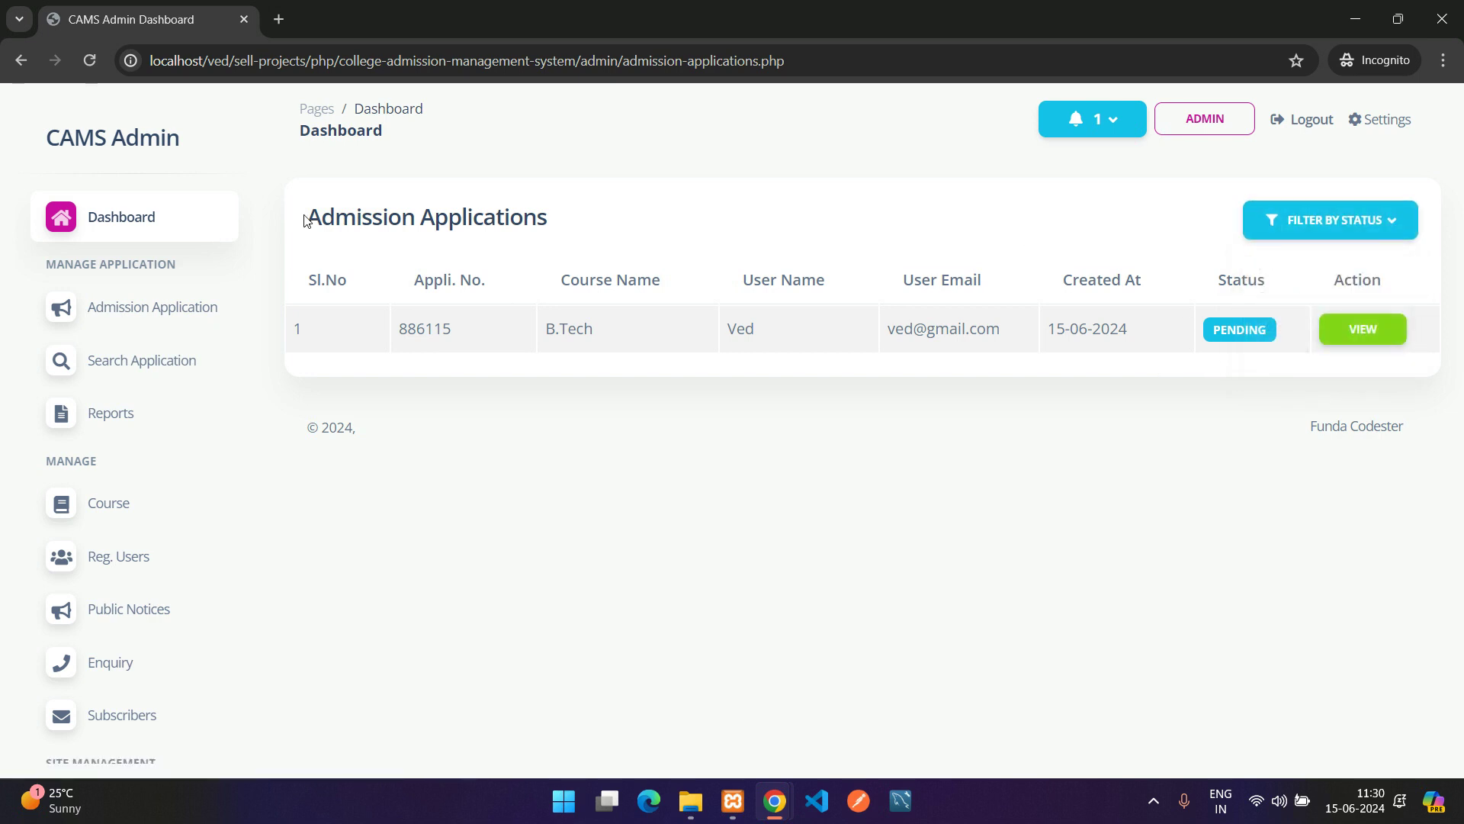
pyautogui.moveTo(299, 310); pyautogui.dragTo(781, 308)
pyautogui.click(793, 315)
pyautogui.moveTo(970, 330); pyautogui.dragTo(1309, 324)
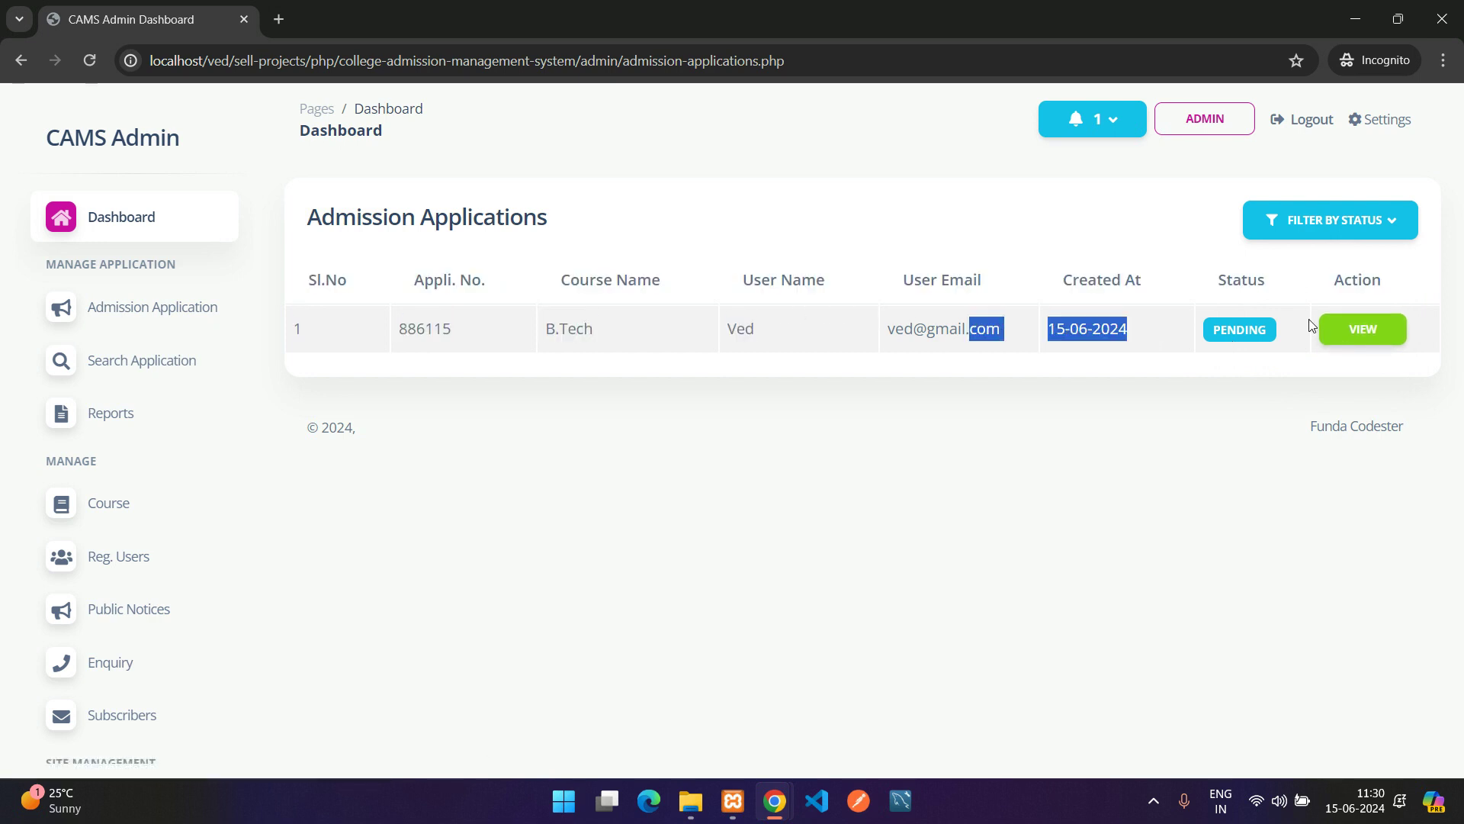
pyautogui.click(1347, 328)
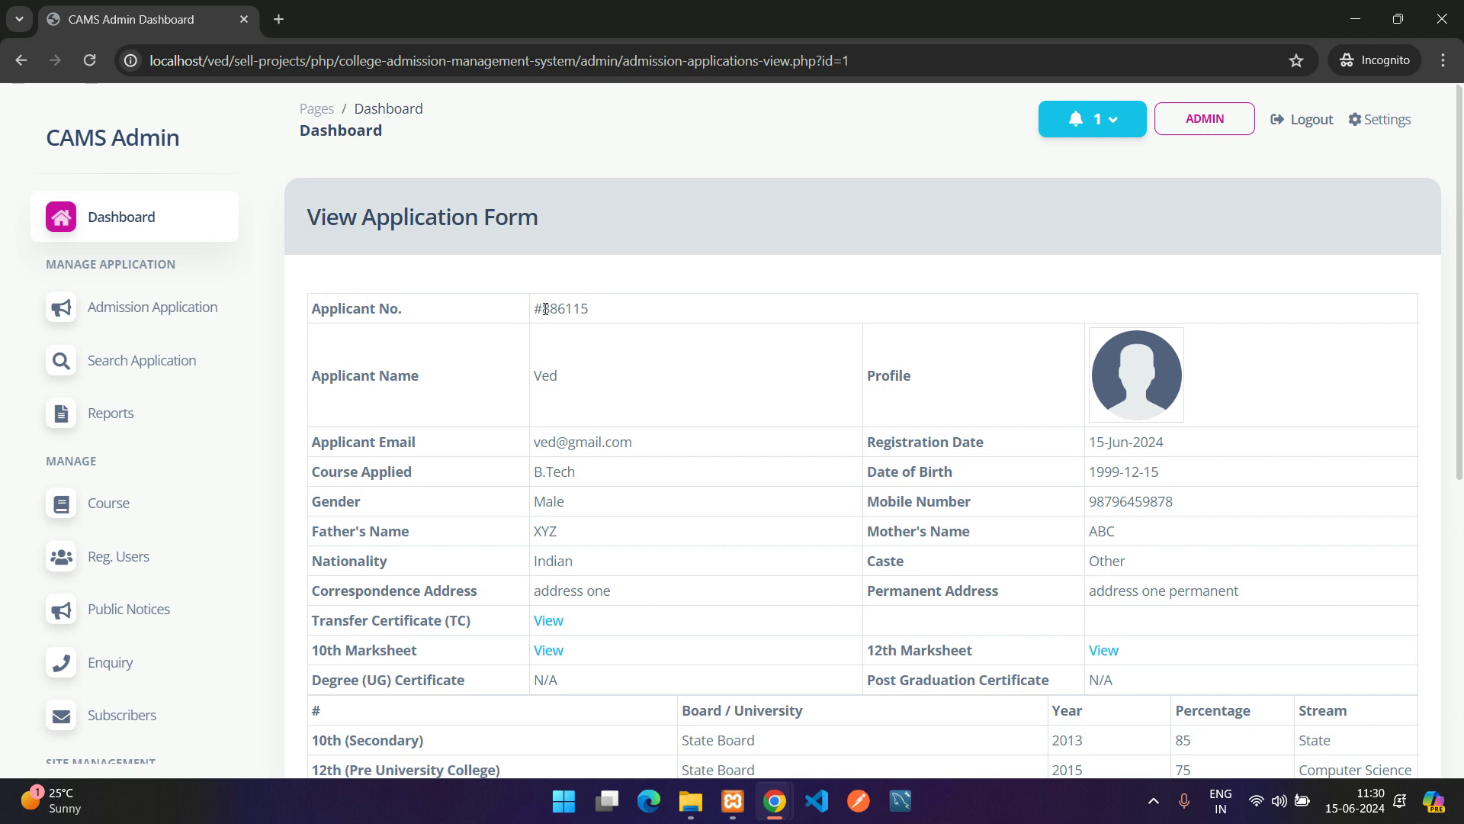
# Set the B.Tech application's status to Selected in Application Update
pyautogui.scroll(-7, 587, 324)
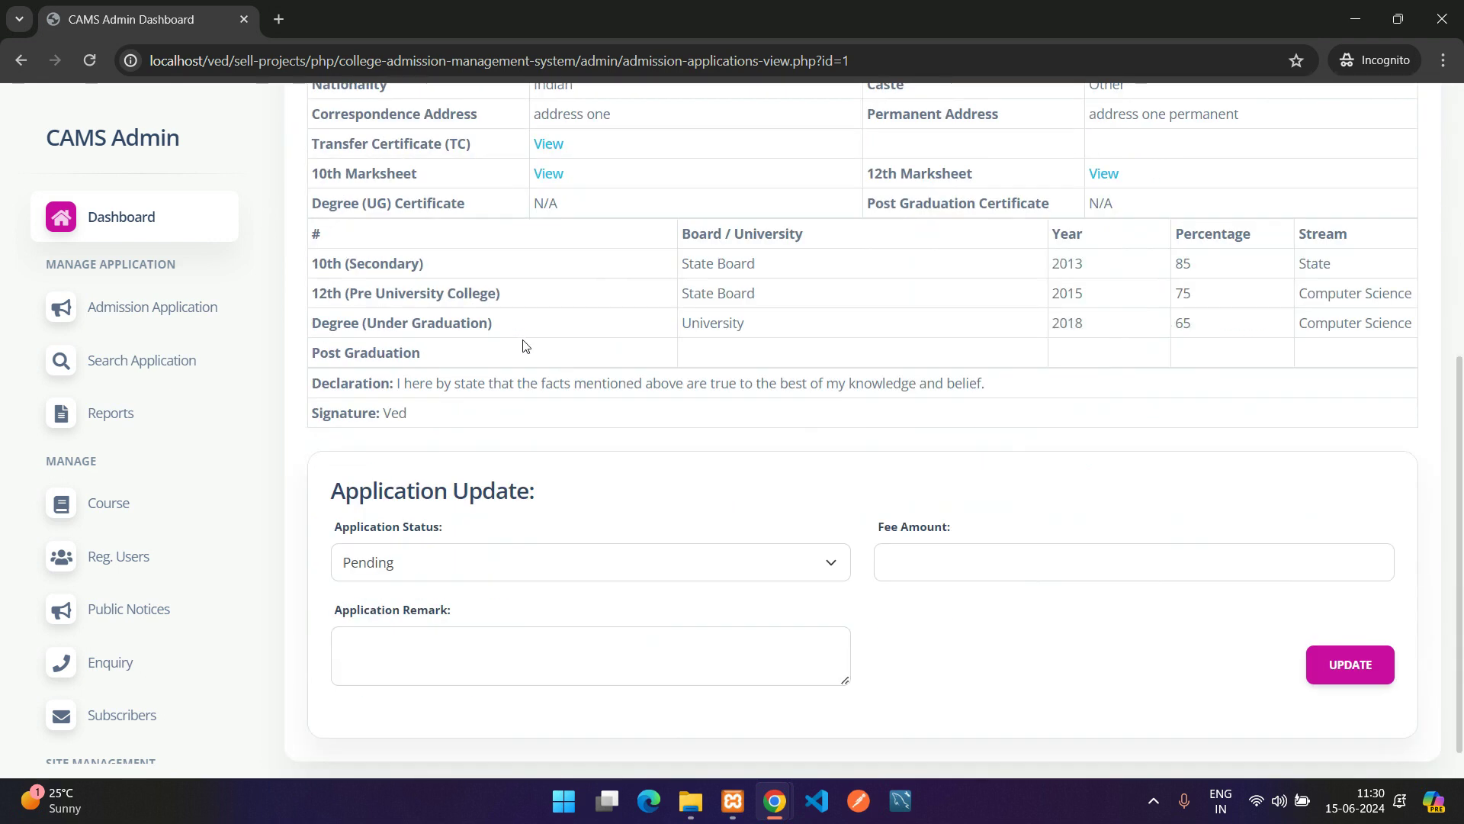
pyautogui.moveTo(331, 444); pyautogui.dragTo(602, 442)
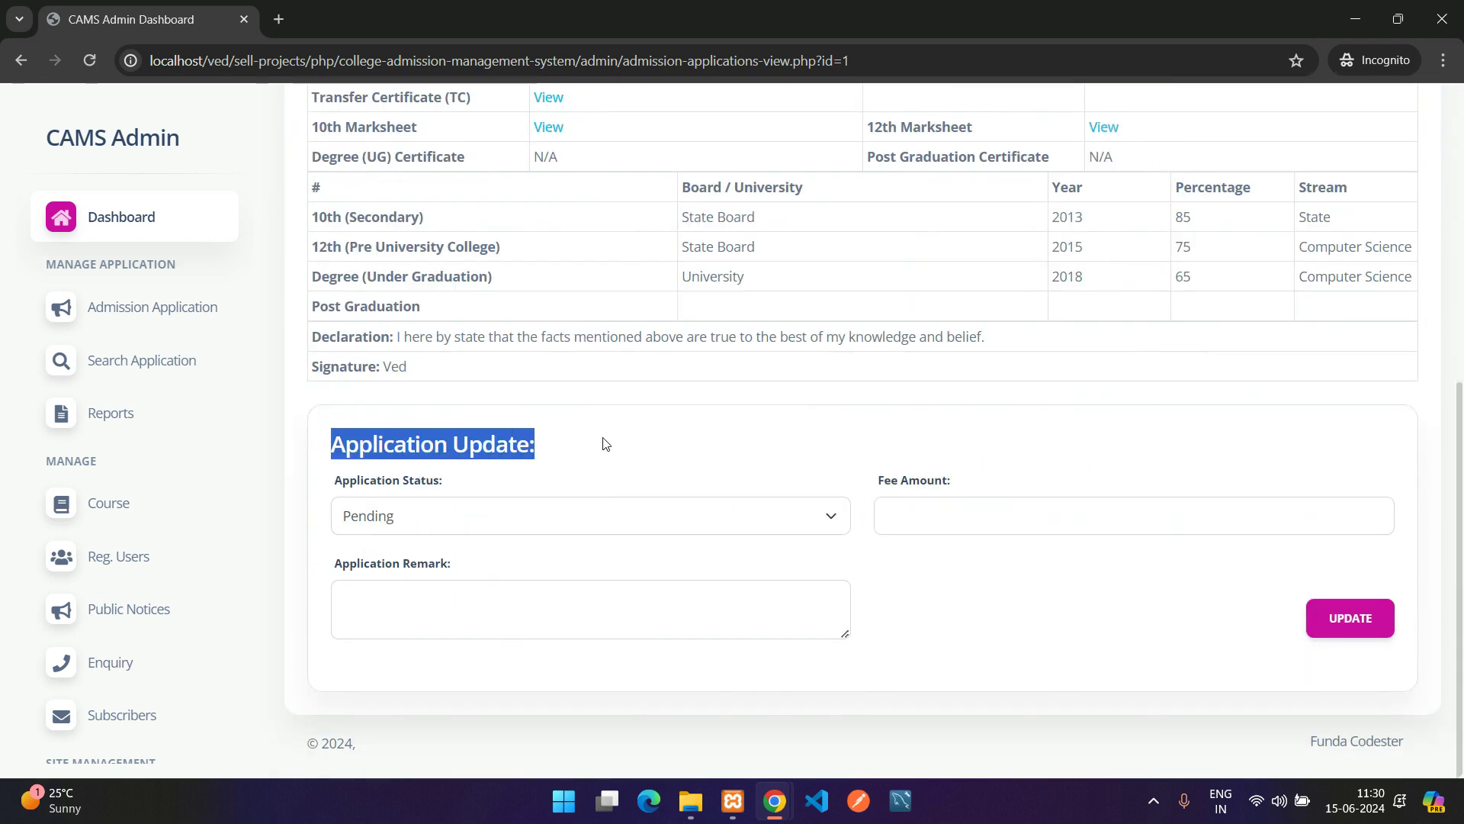
pyautogui.click(467, 516)
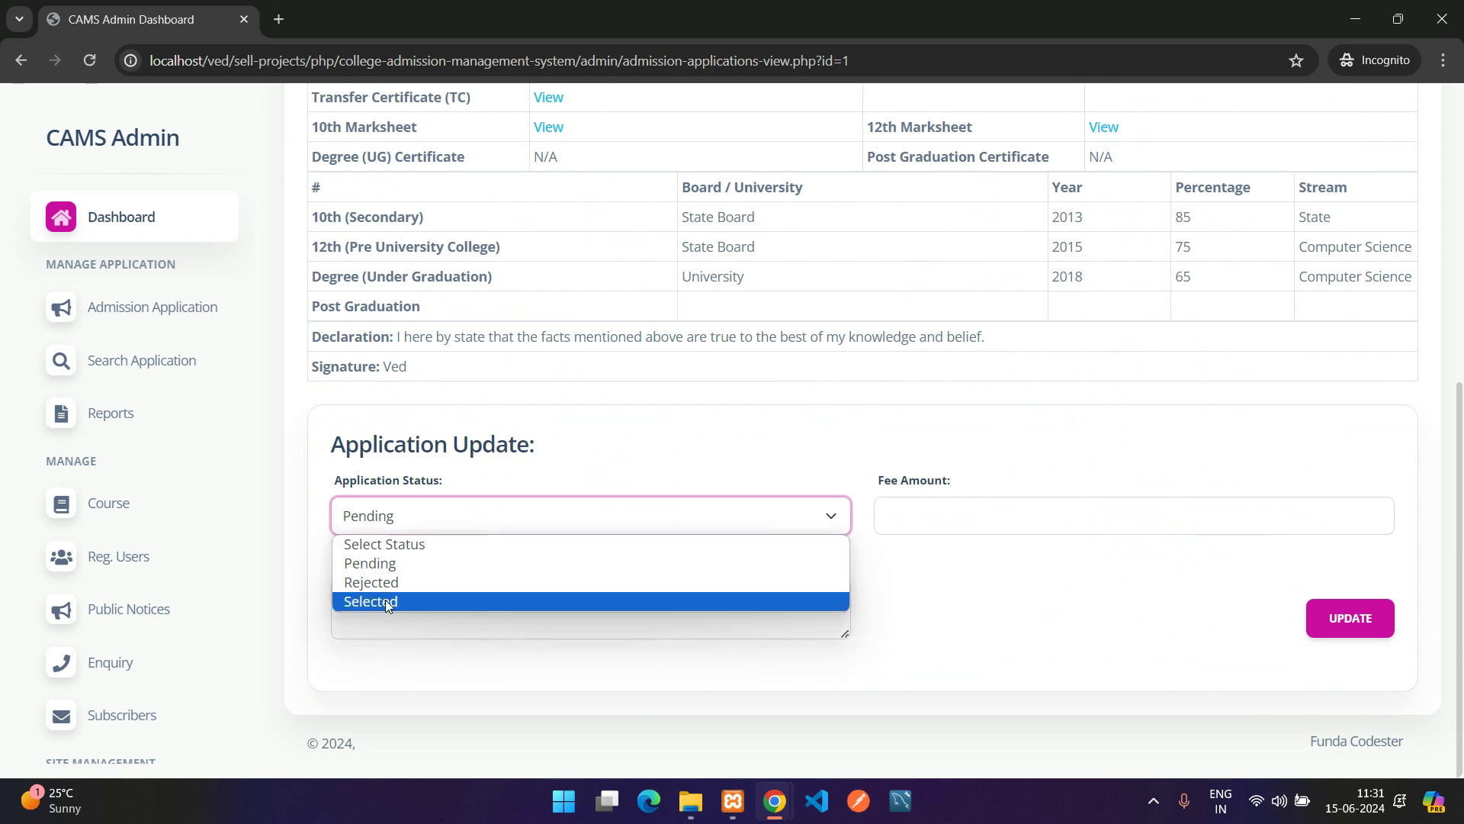
pyautogui.click(386, 601)
pyautogui.click(678, 510)
pyautogui.click(446, 582)
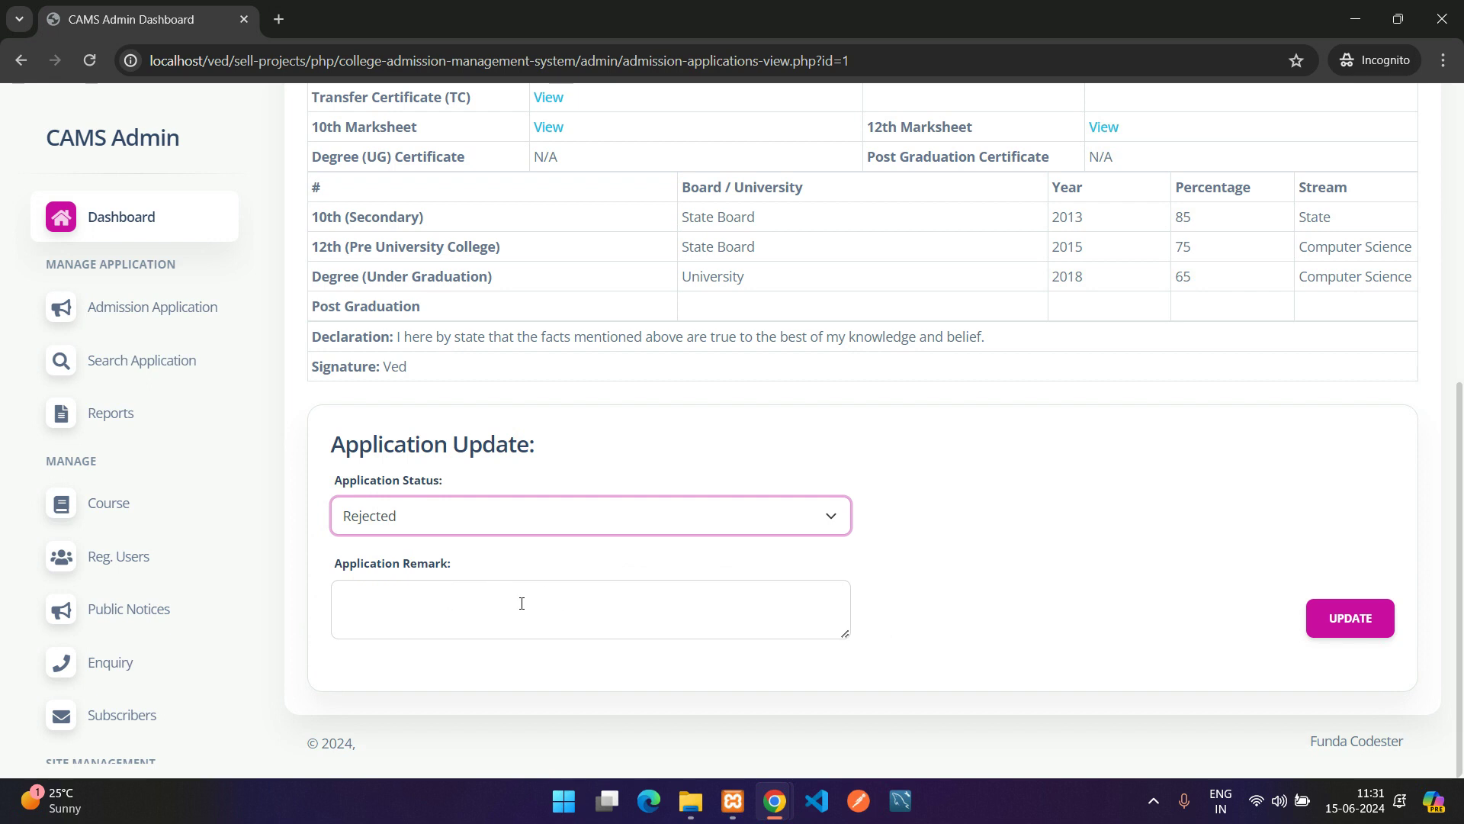
pyautogui.click(465, 596)
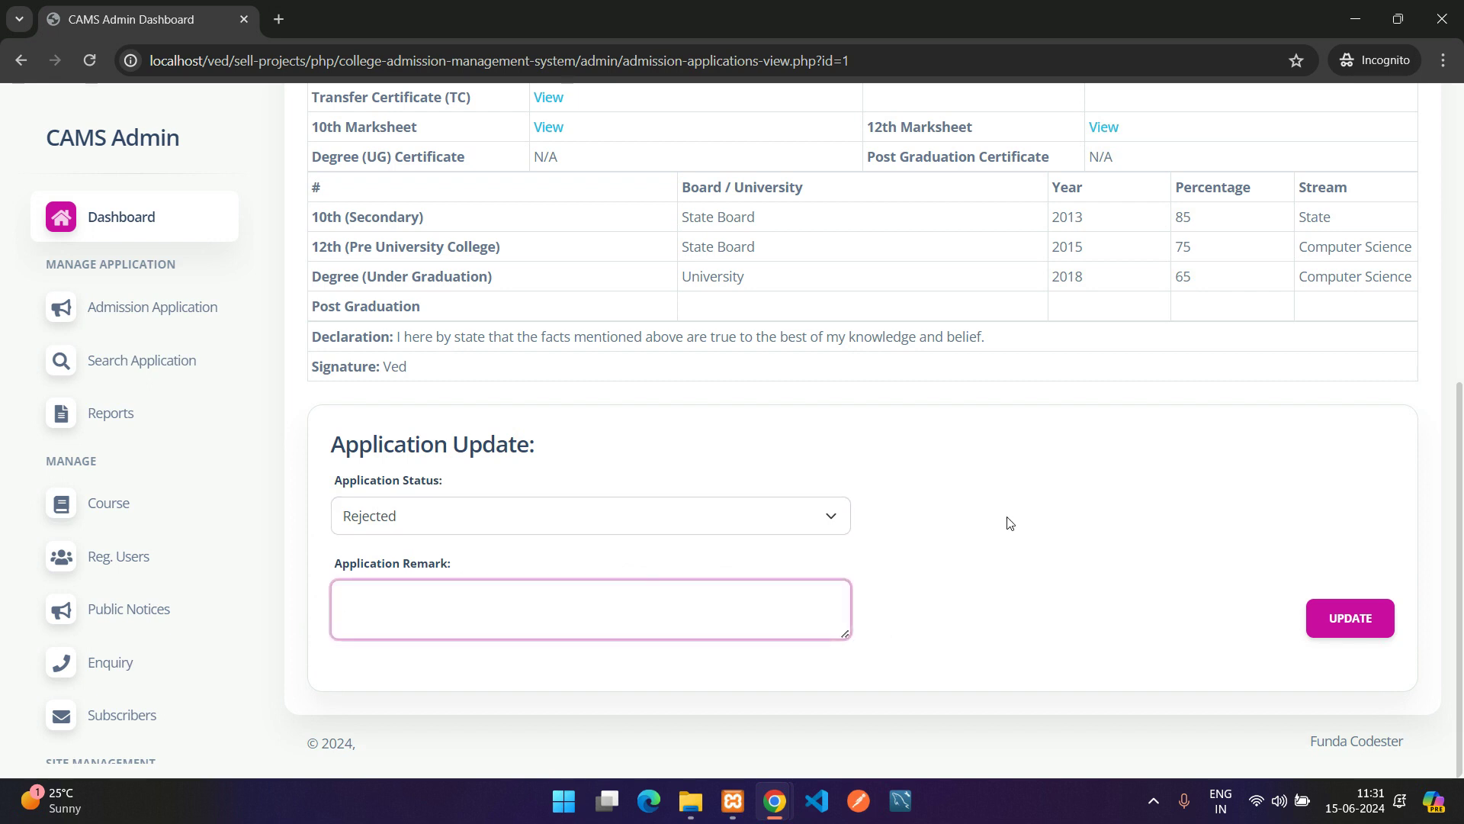
pyautogui.click(1271, 494)
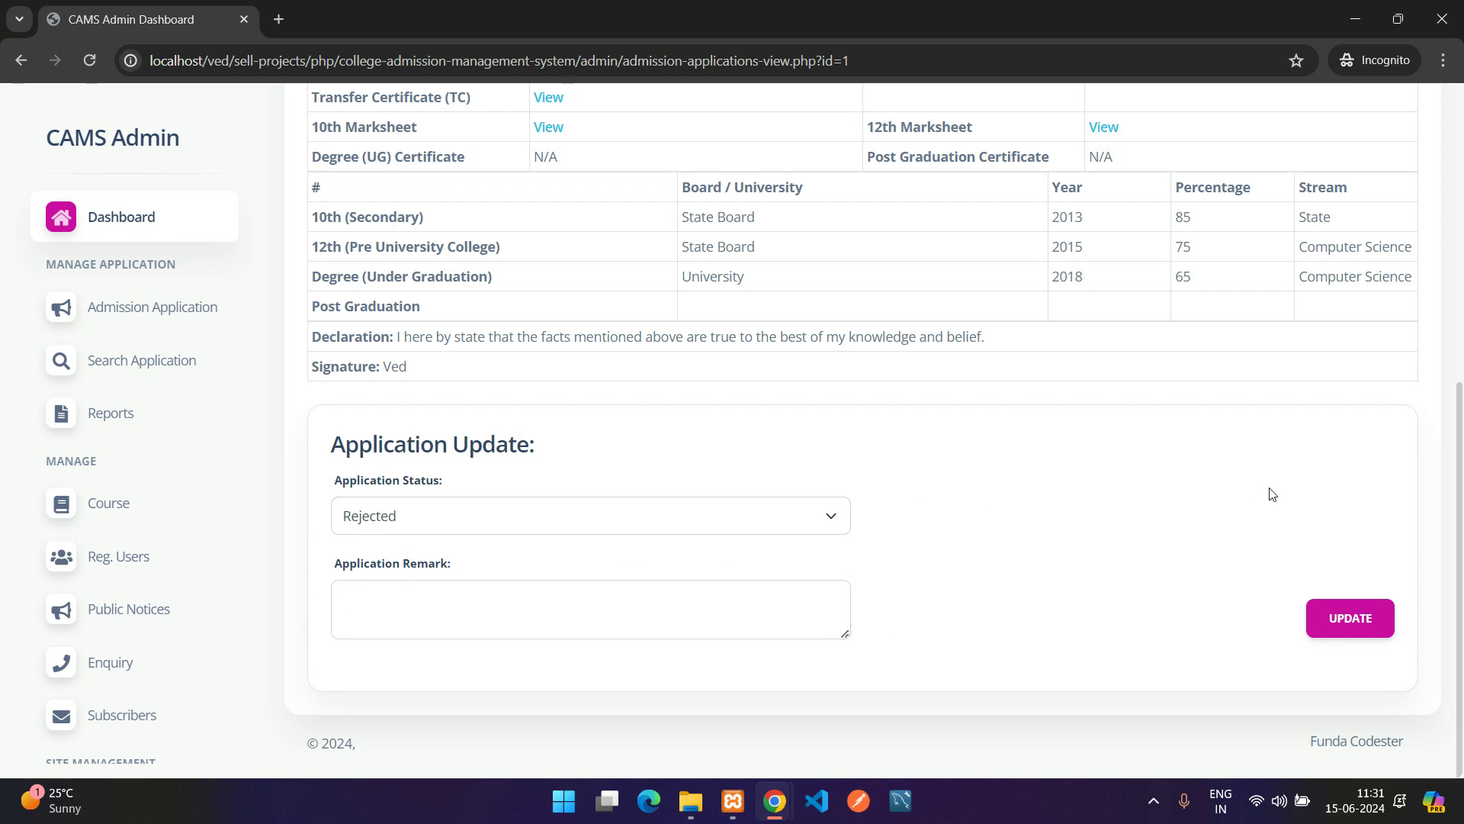
pyautogui.click(710, 525)
pyautogui.click(377, 599)
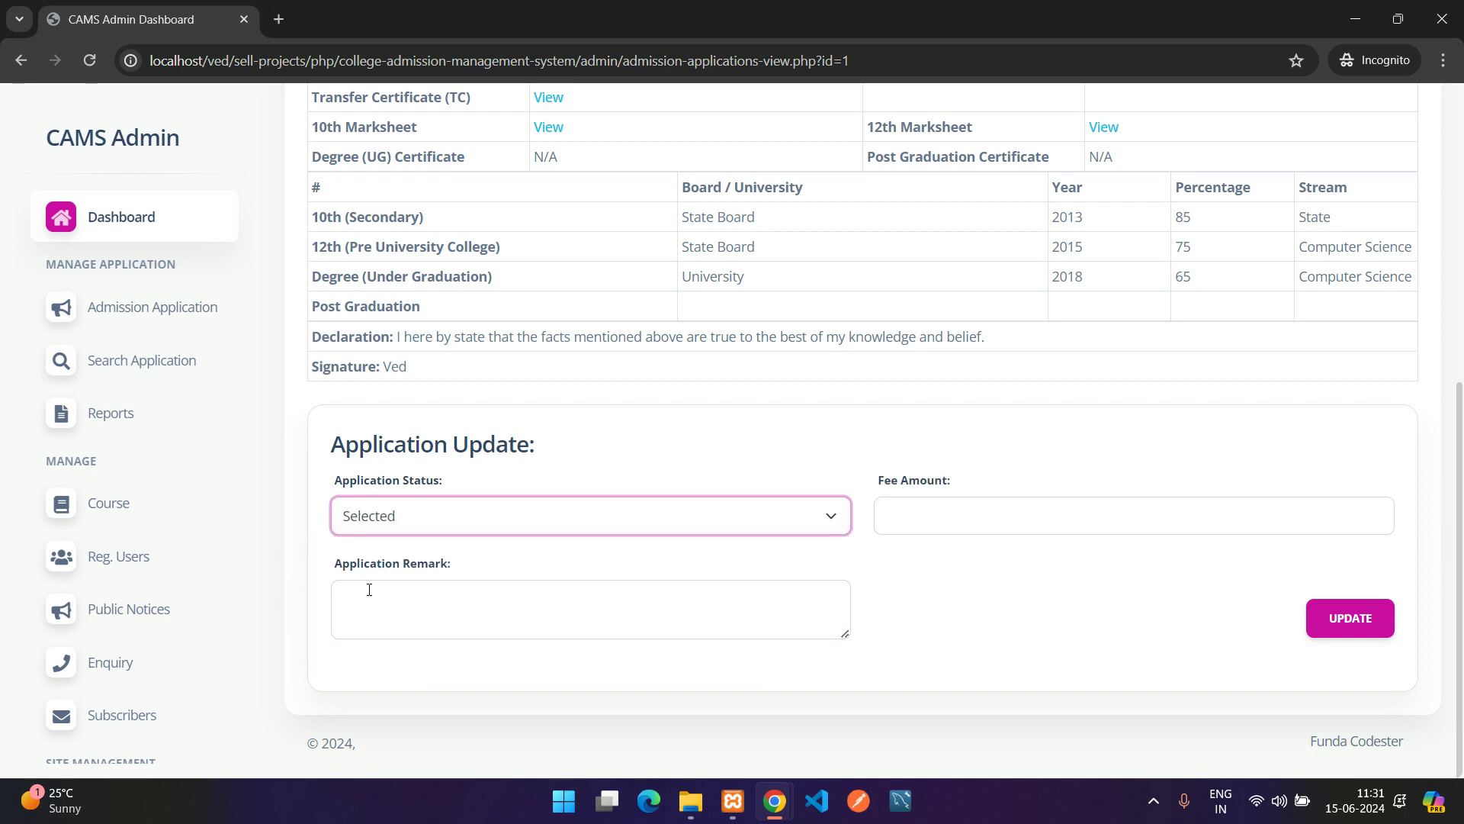
# Enter a 45000 fee amount and the remark 'you are approved'
pyautogui.click(1018, 522)
pyautogui.moveTo(885, 490); pyautogui.dragTo(1046, 480)
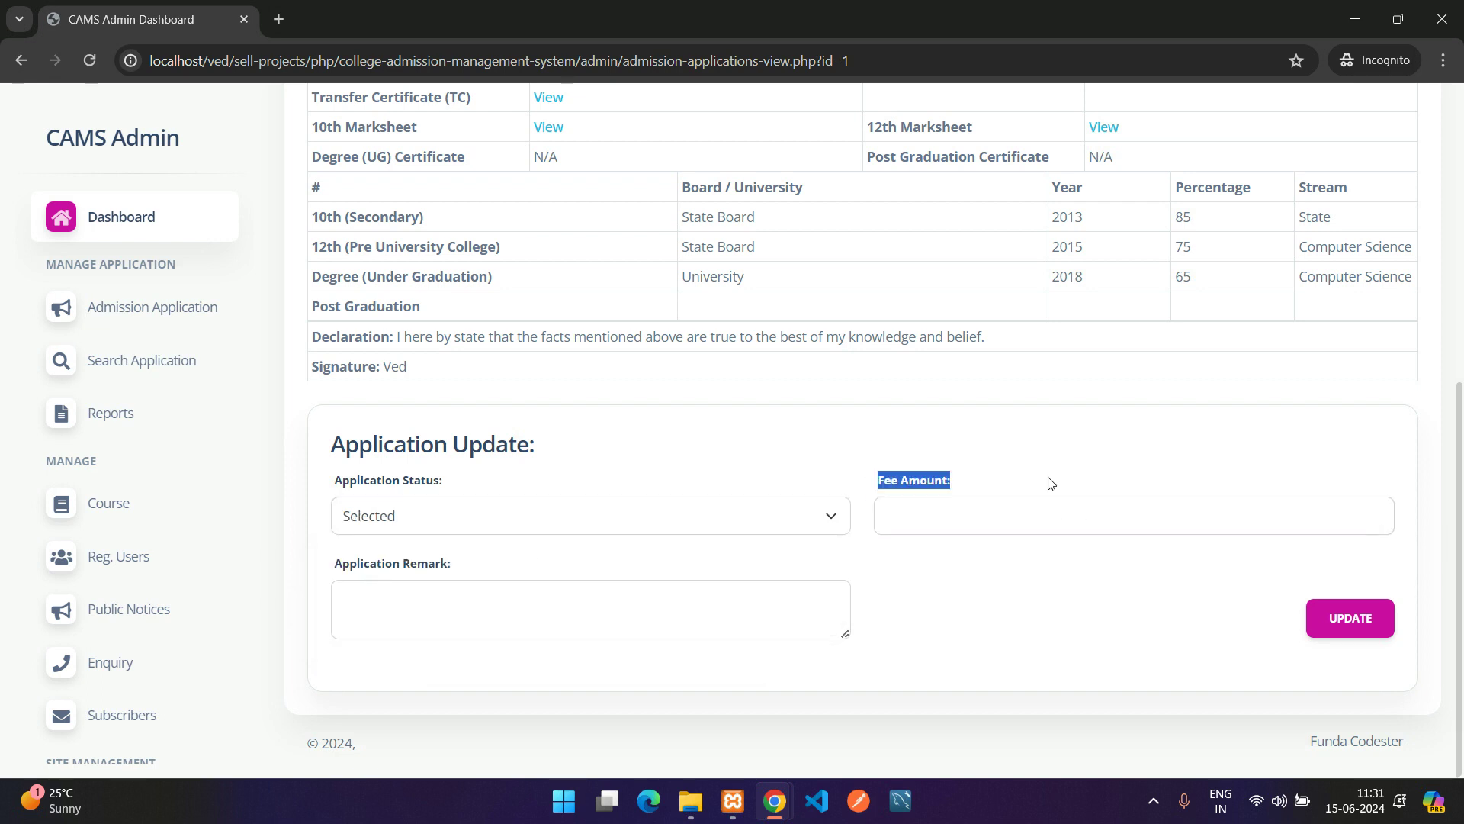
pyautogui.click(999, 525)
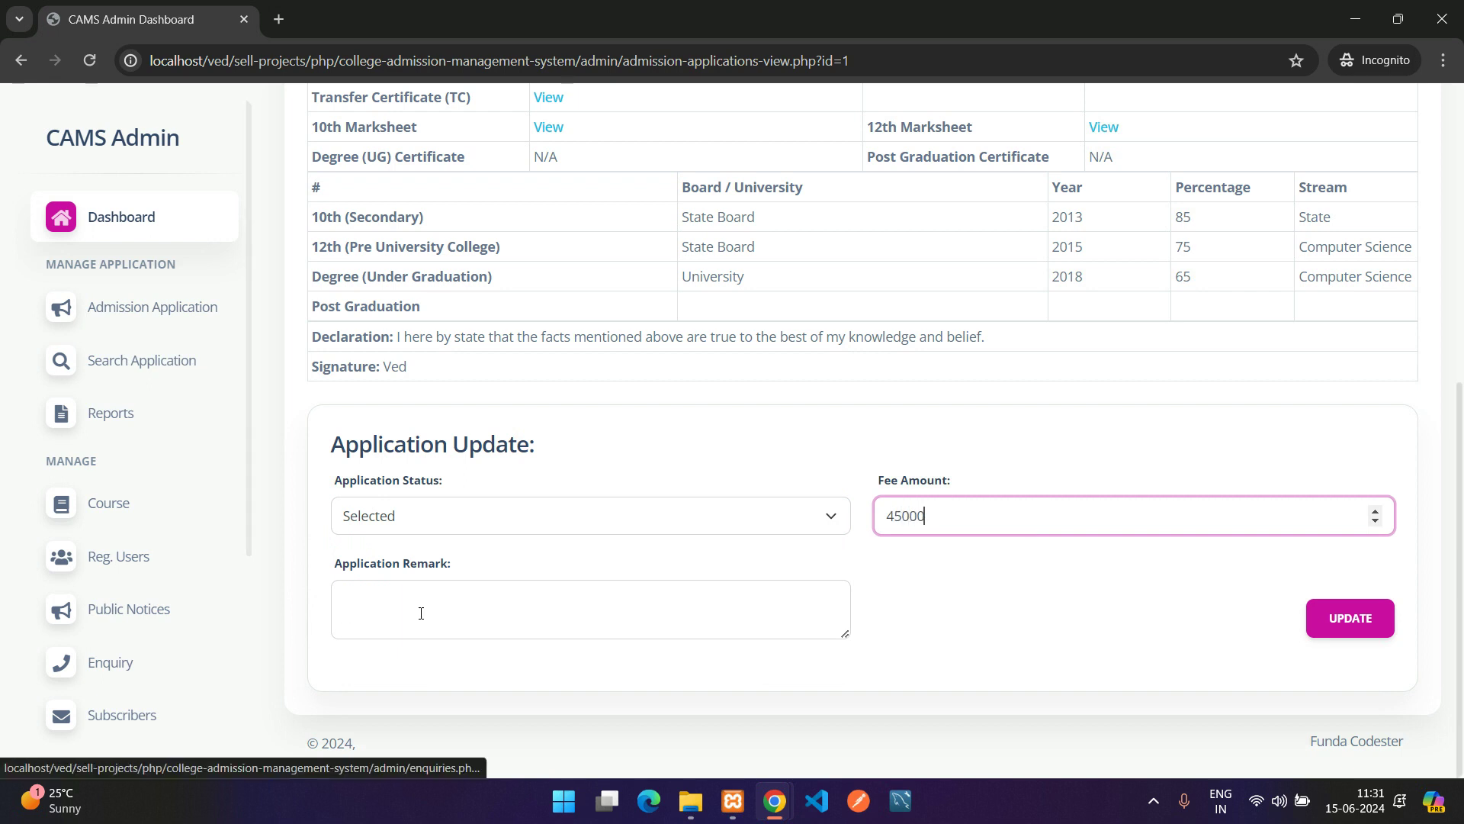
pyautogui.click(448, 597)
pyautogui.write('you')
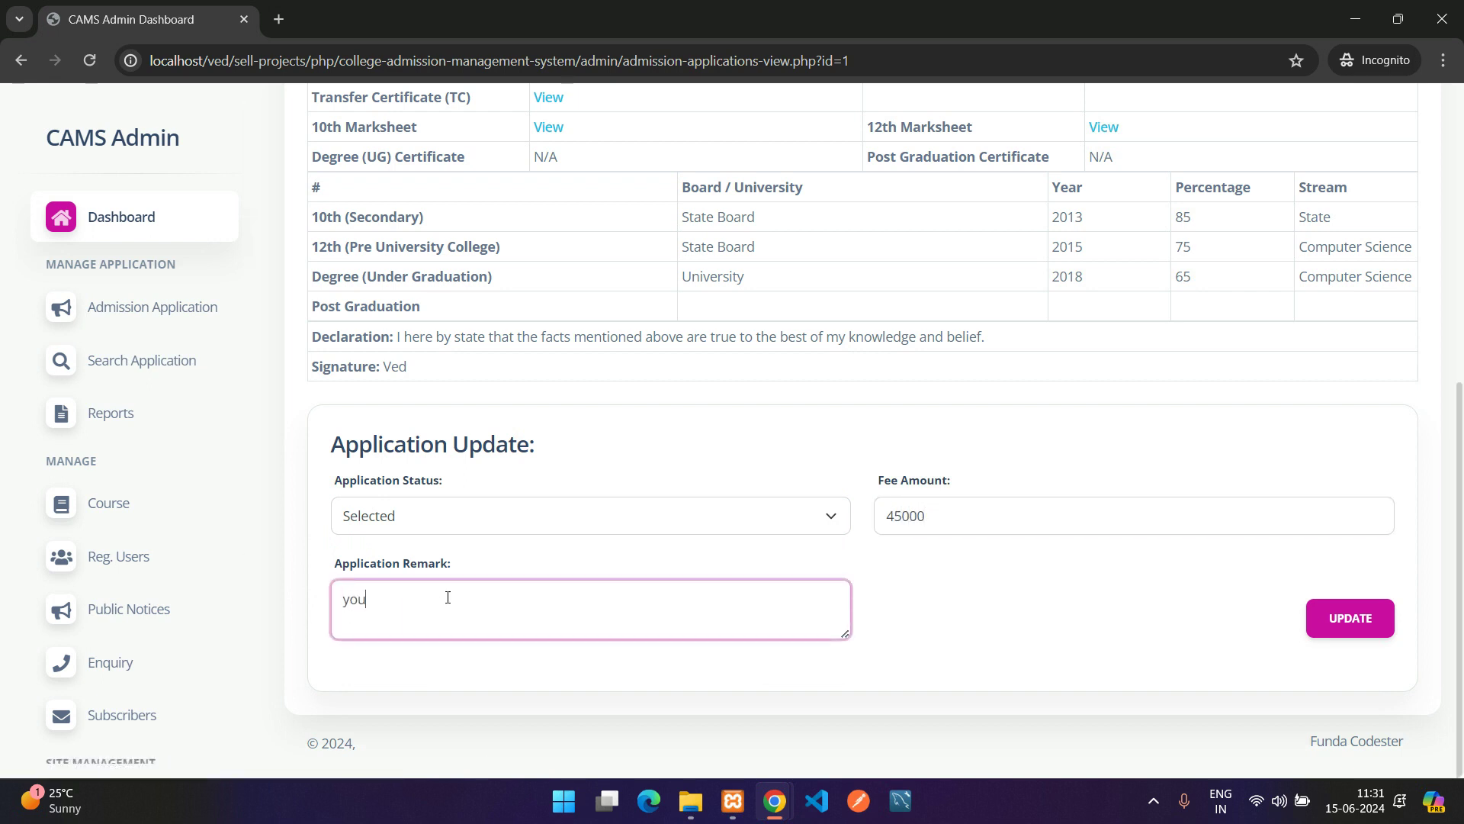
pyautogui.write(' are approved')
pyautogui.scroll(1, 797, 404)
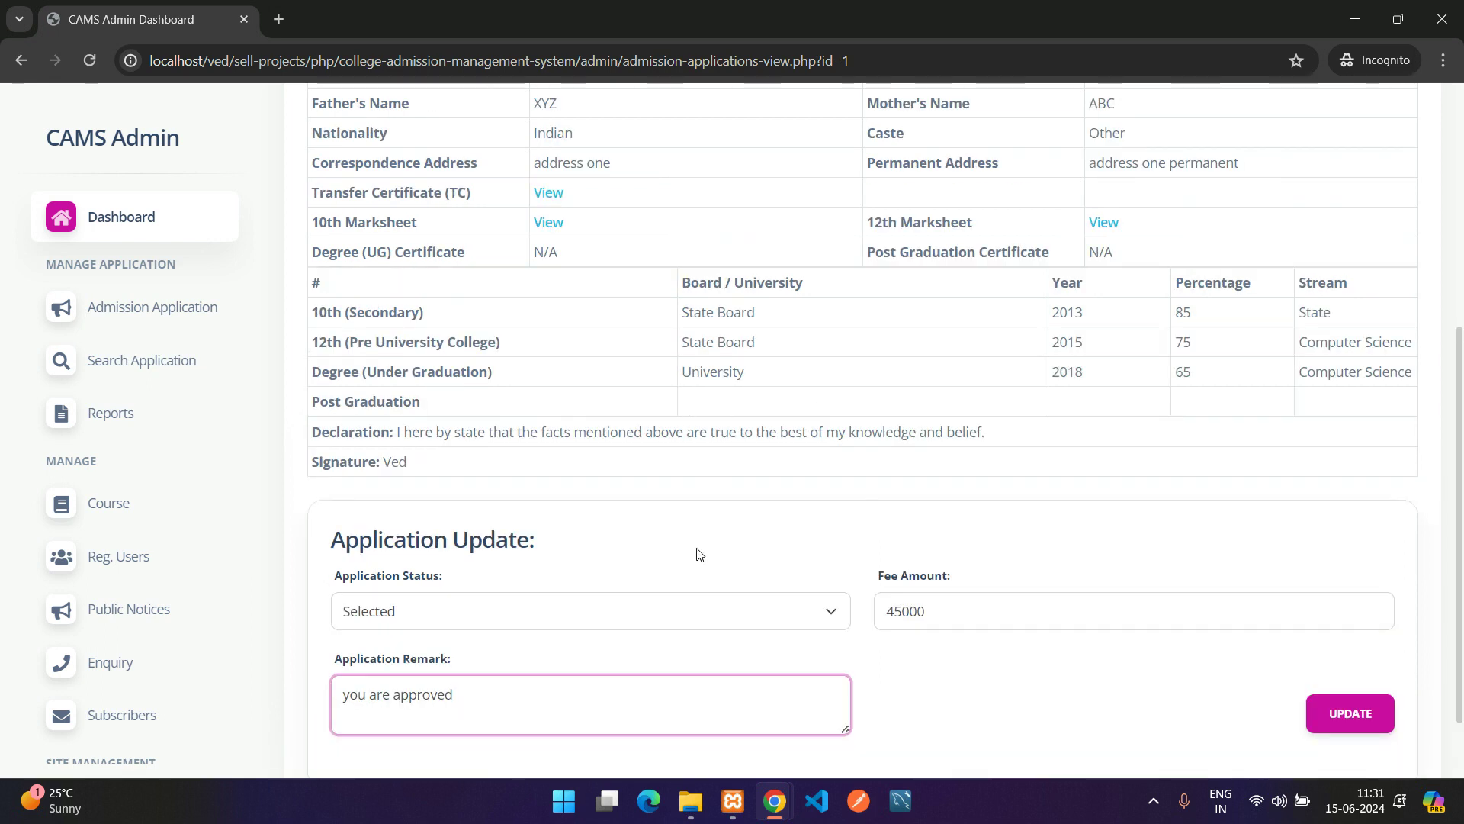
pyautogui.scroll(2, 691, 609)
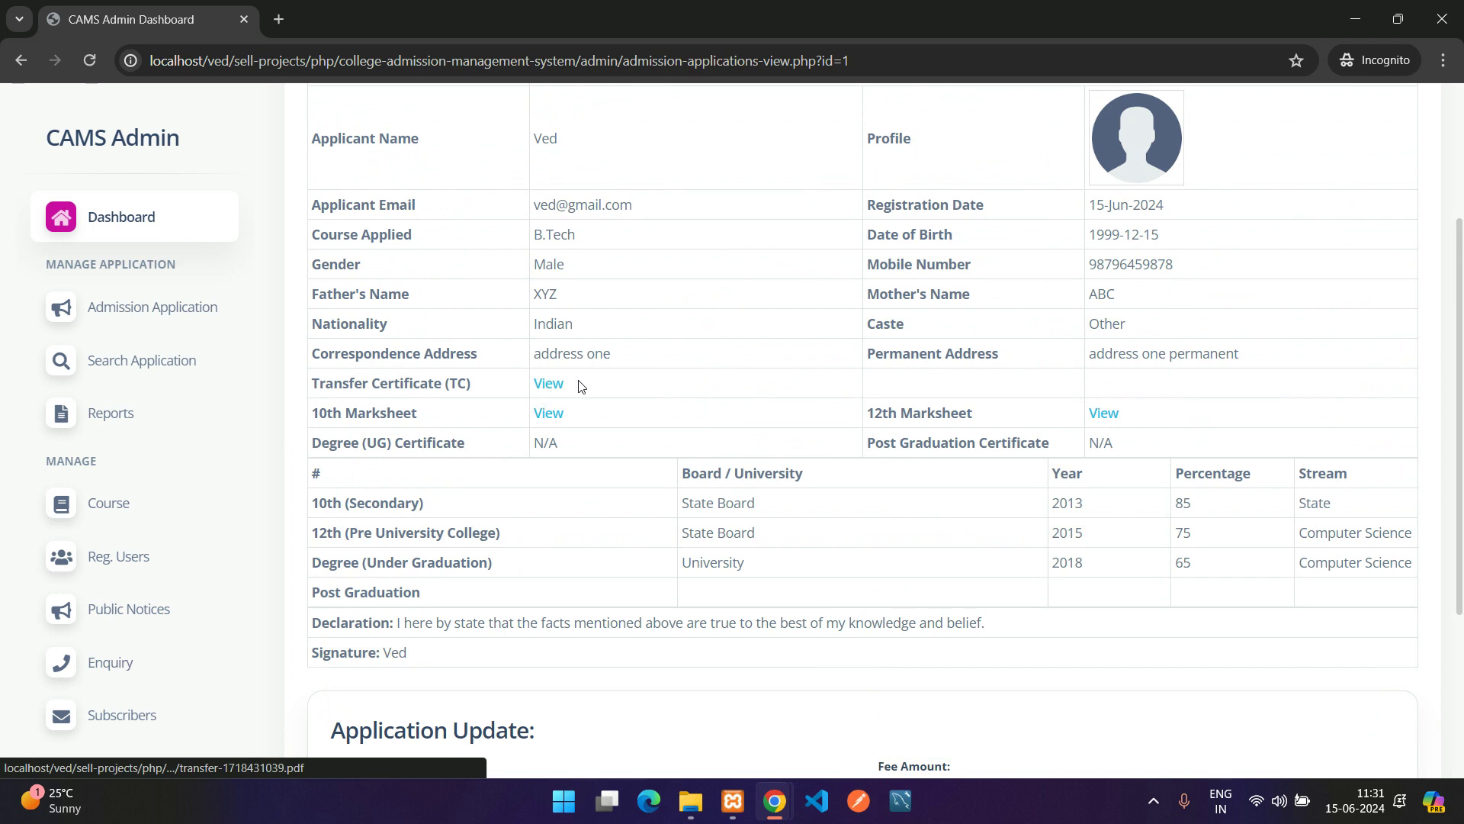
pyautogui.moveTo(588, 381); pyautogui.dragTo(564, 385)
pyautogui.click(552, 383)
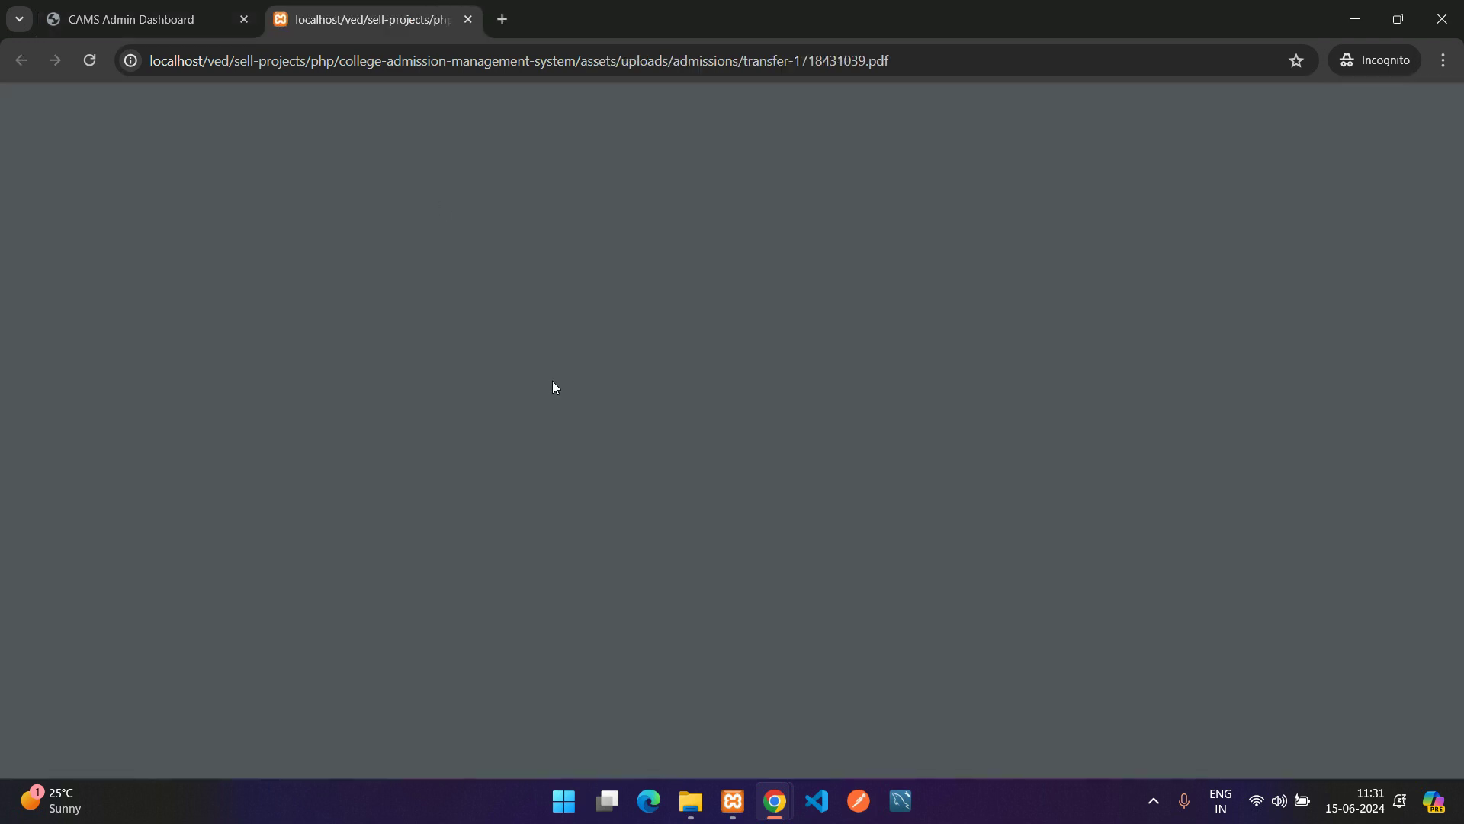
pyautogui.hotkey('ctrl', 'w')
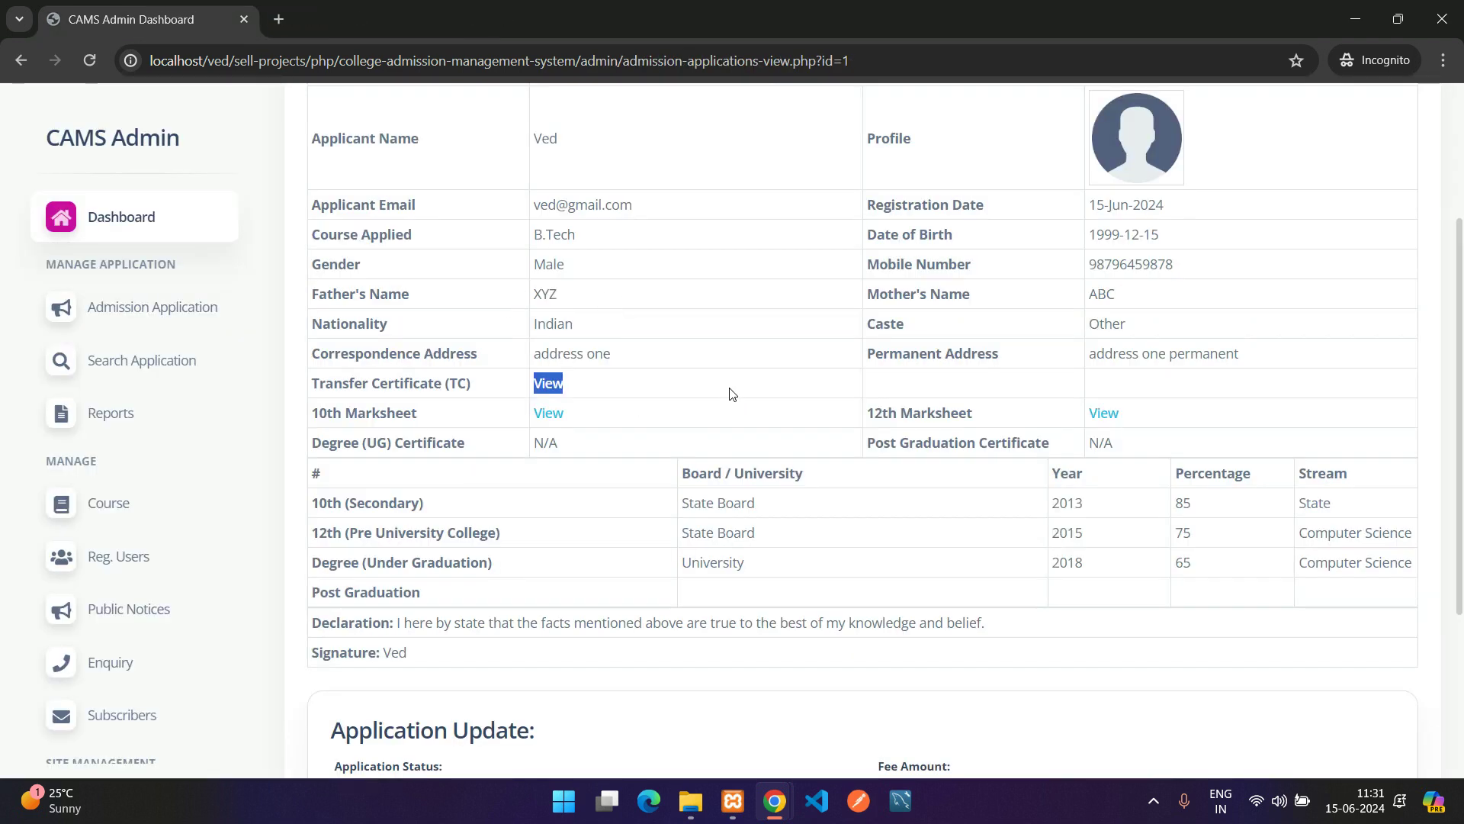
pyautogui.click(1021, 417)
pyautogui.moveTo(1114, 445); pyautogui.dragTo(313, 393)
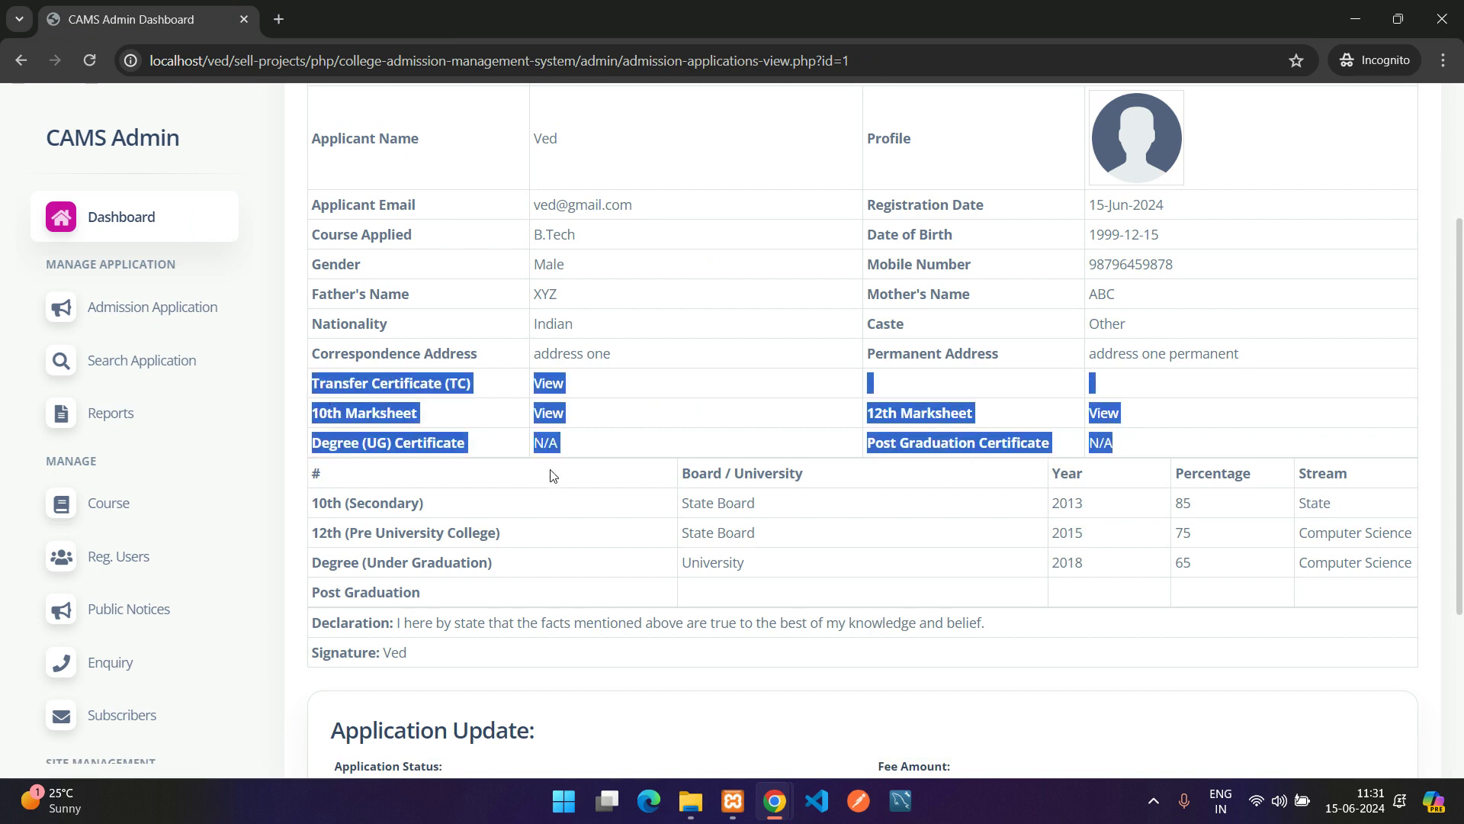
pyautogui.scroll(3, 573, 489)
pyautogui.scroll(-5, 686, 610)
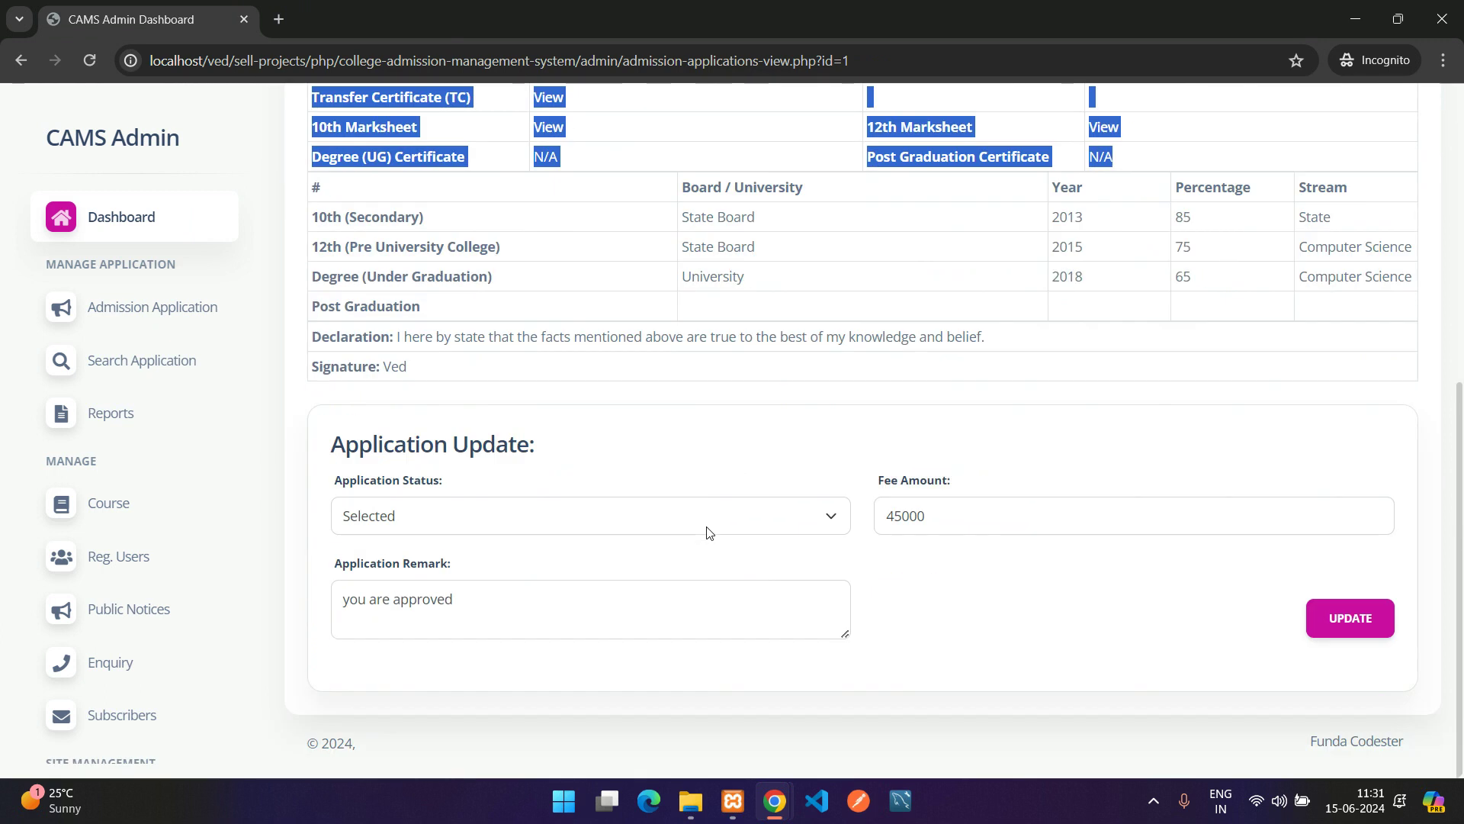
pyautogui.click(914, 602)
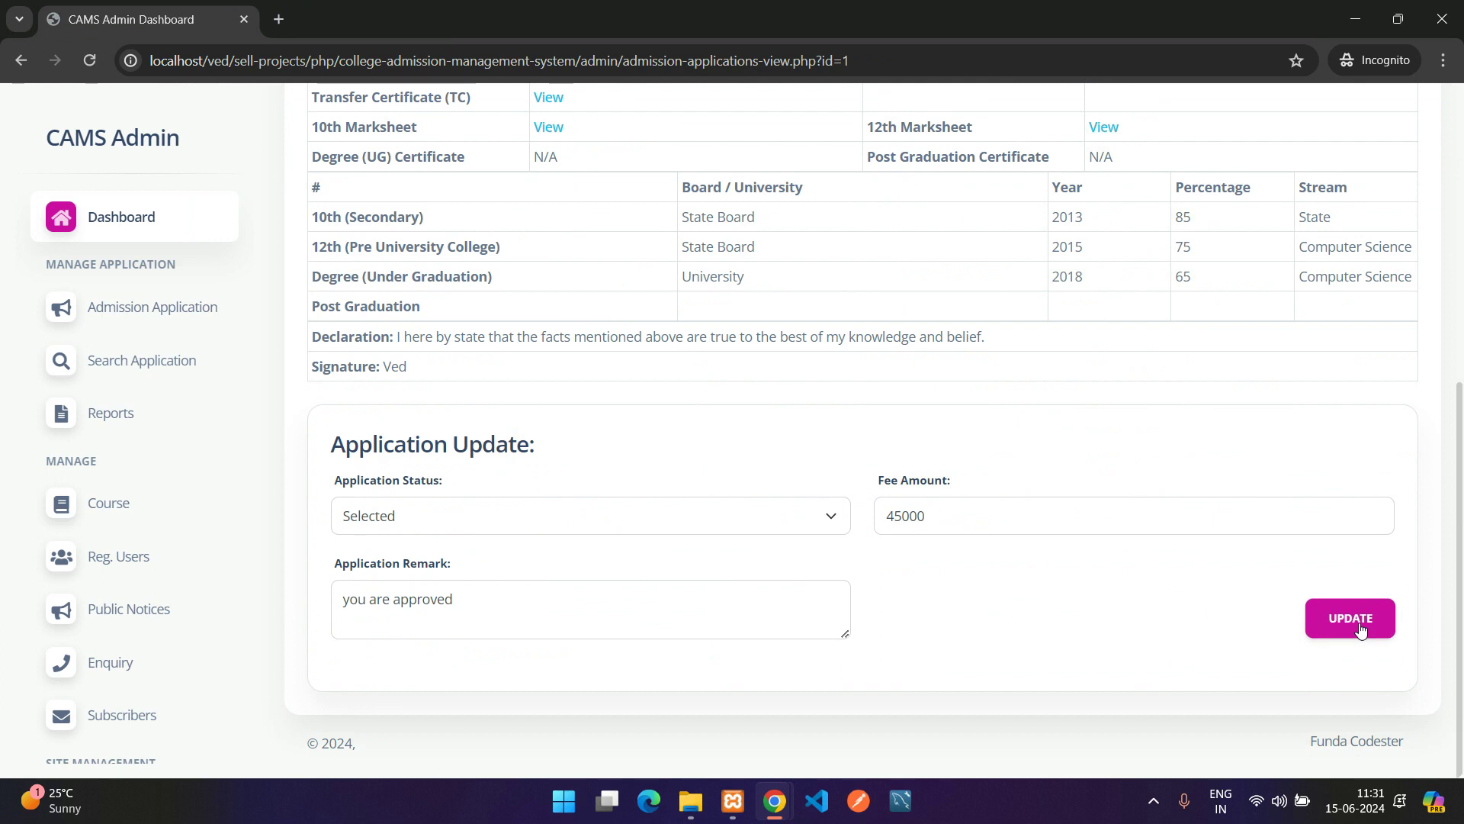
# Save the update and check the saved status, remark, fee 45000 and Not-Paid fee status
pyautogui.moveTo(346, 444); pyautogui.dragTo(584, 446)
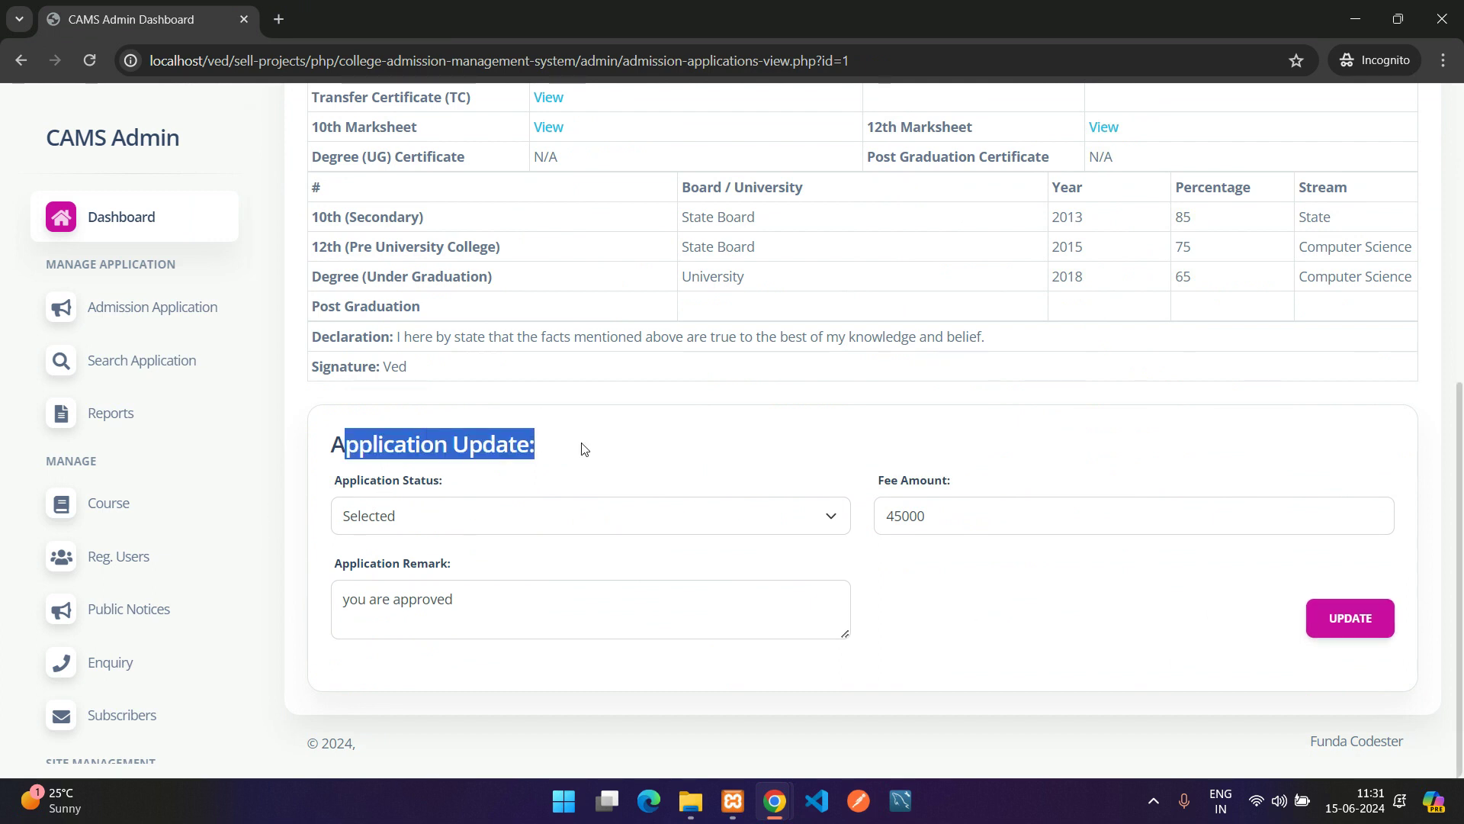
pyautogui.click(1351, 618)
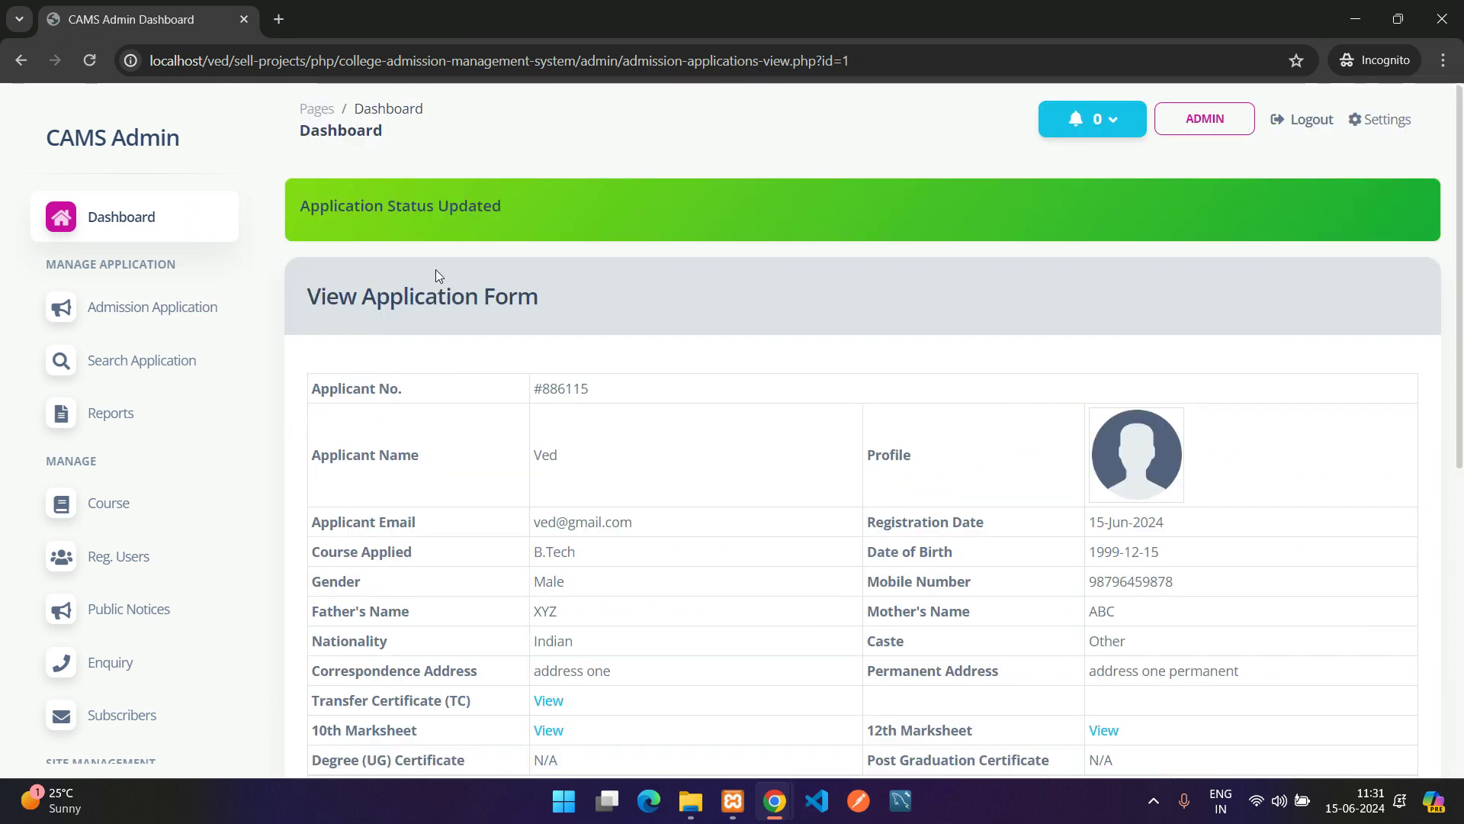
pyautogui.moveTo(318, 215); pyautogui.dragTo(460, 215)
pyautogui.scroll(-7, 572, 318)
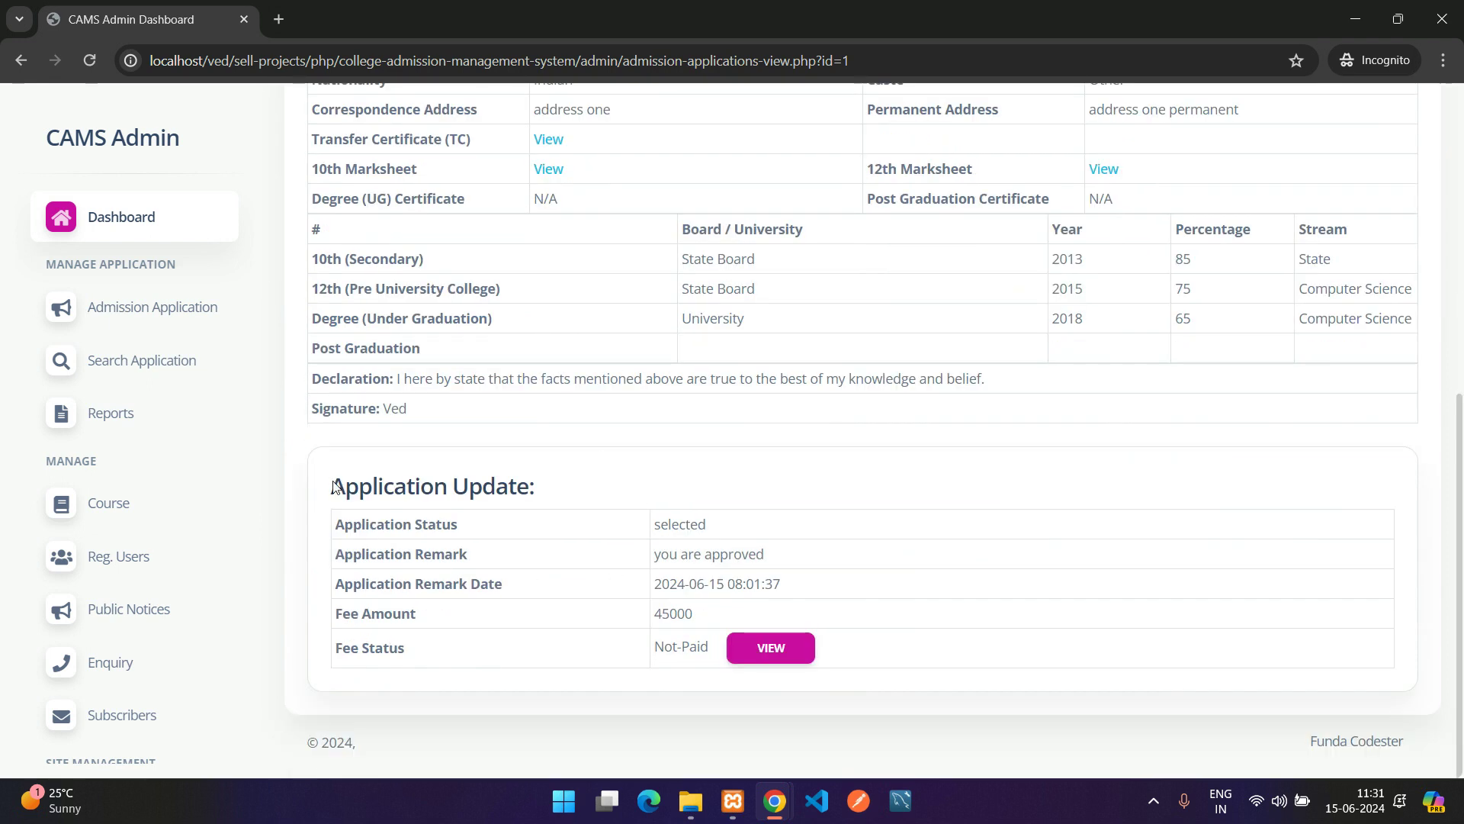
pyautogui.moveTo(334, 487); pyautogui.dragTo(575, 487)
pyautogui.moveTo(333, 538); pyautogui.dragTo(705, 521)
pyautogui.moveTo(370, 553); pyautogui.dragTo(779, 549)
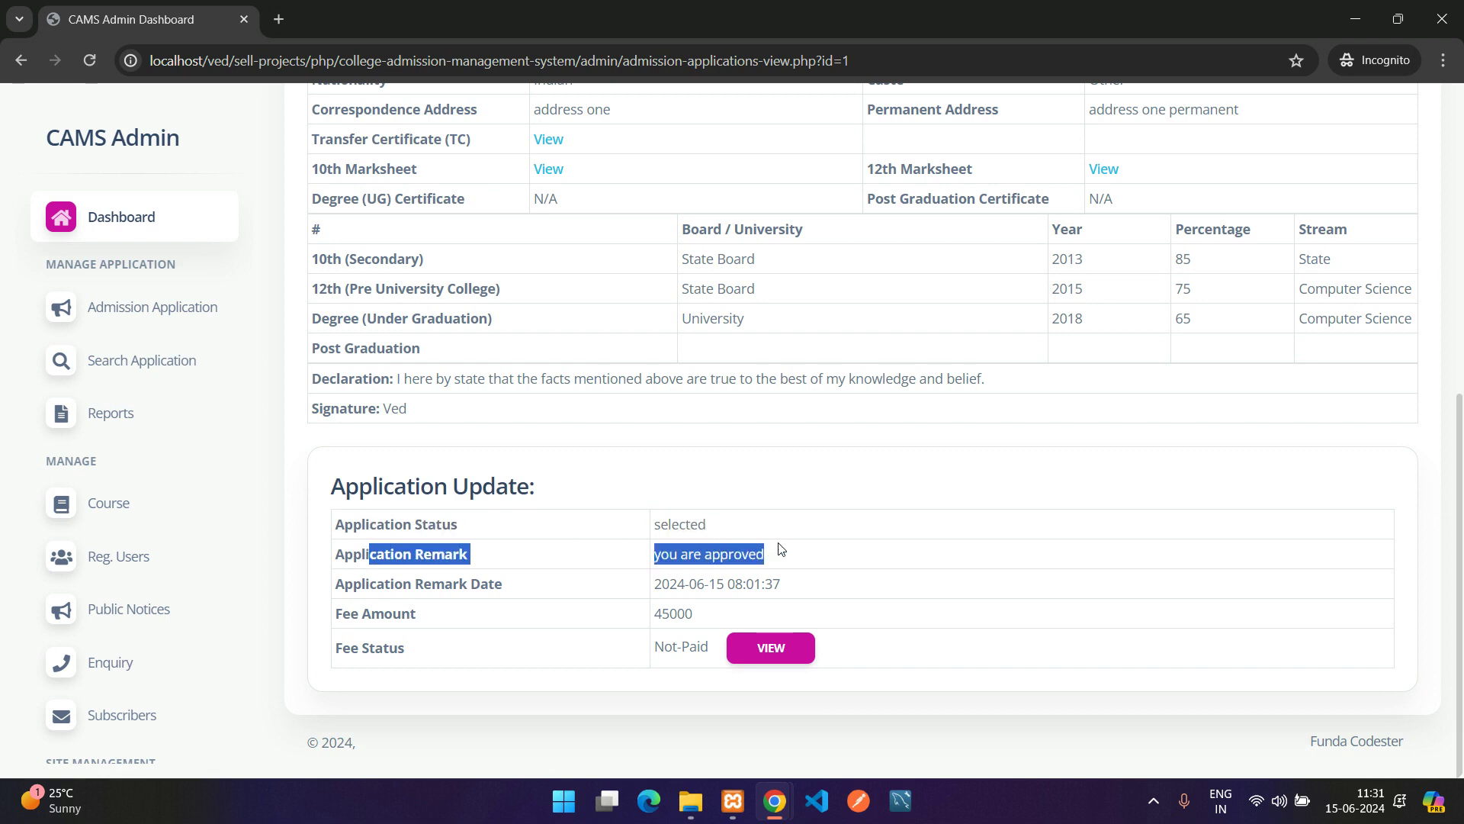
pyautogui.moveTo(353, 584); pyautogui.dragTo(557, 585)
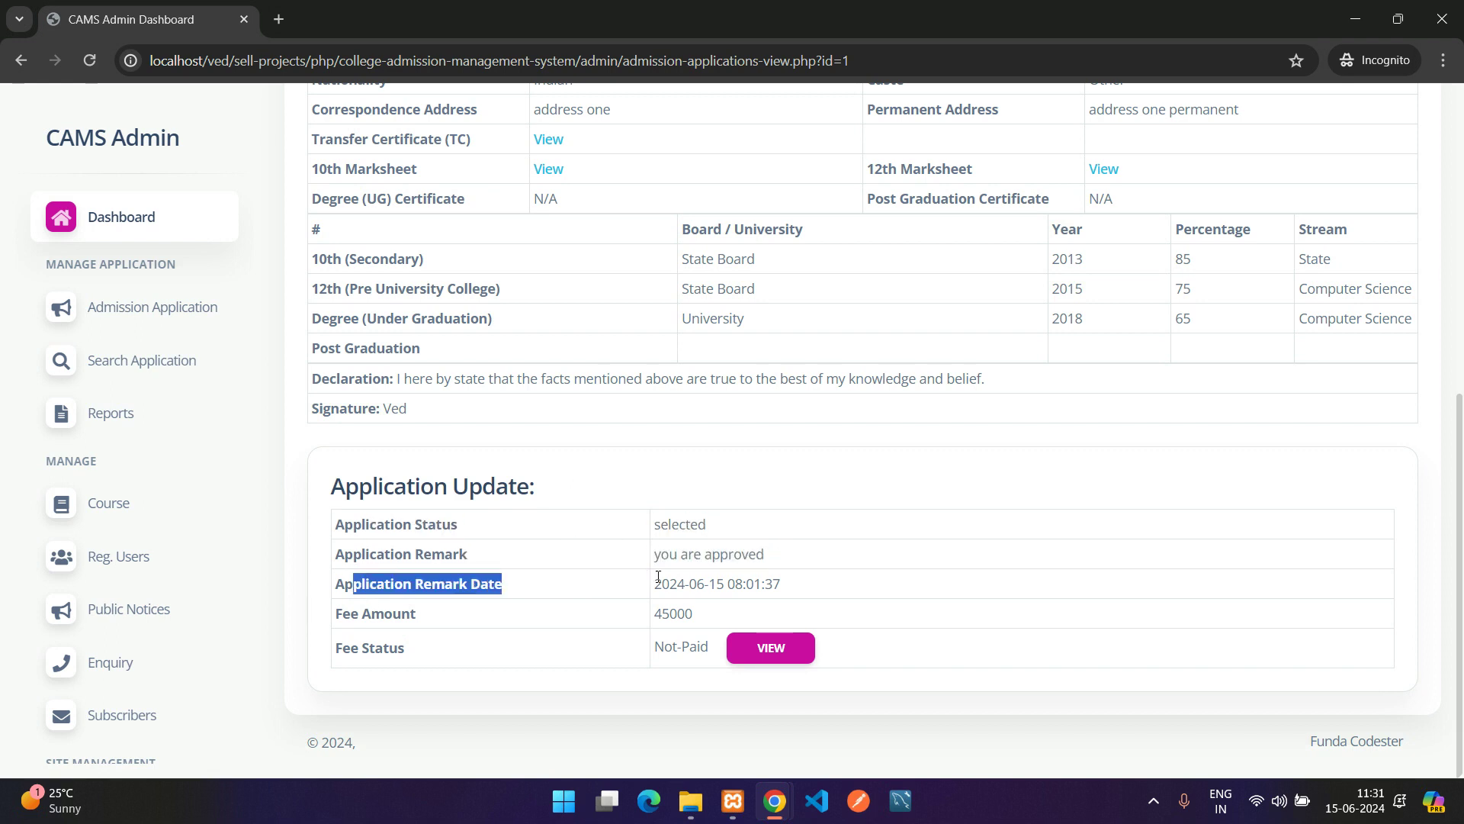
pyautogui.moveTo(656, 581); pyautogui.dragTo(880, 585)
pyautogui.click(675, 621)
pyautogui.doubleClick(675, 621)
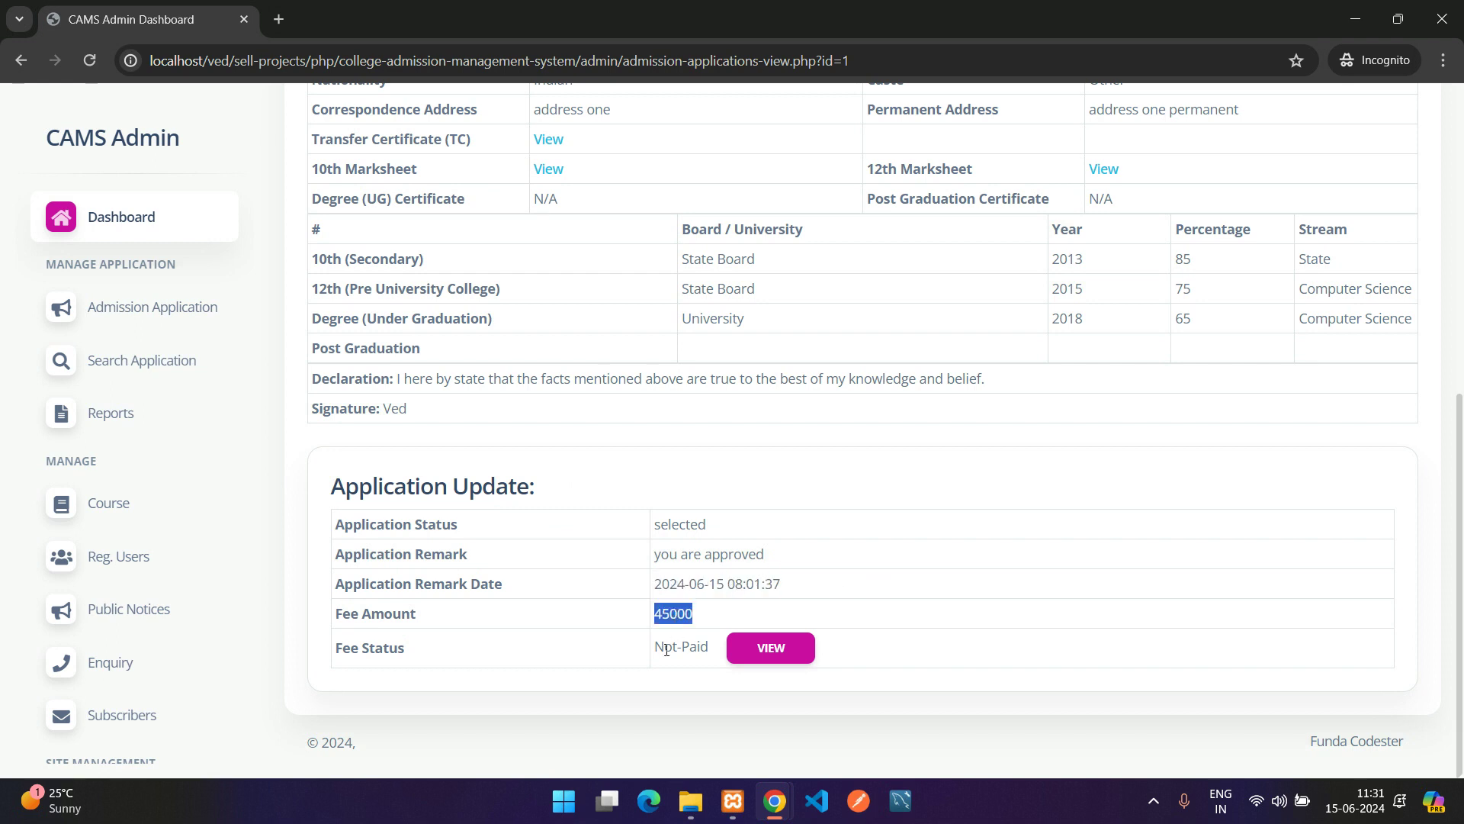
pyautogui.moveTo(336, 658); pyautogui.dragTo(483, 654)
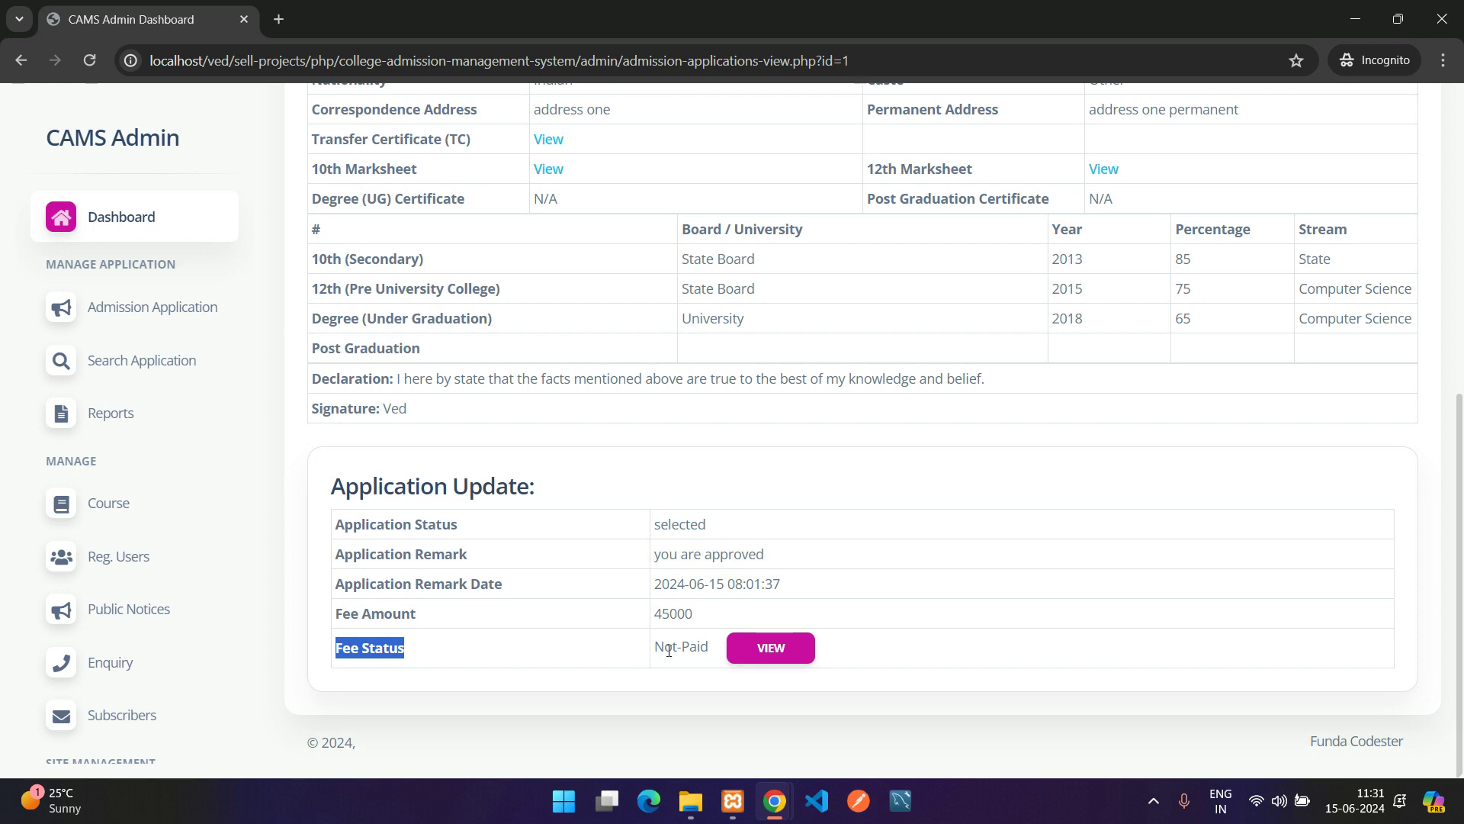
pyautogui.moveTo(655, 646); pyautogui.dragTo(709, 647)
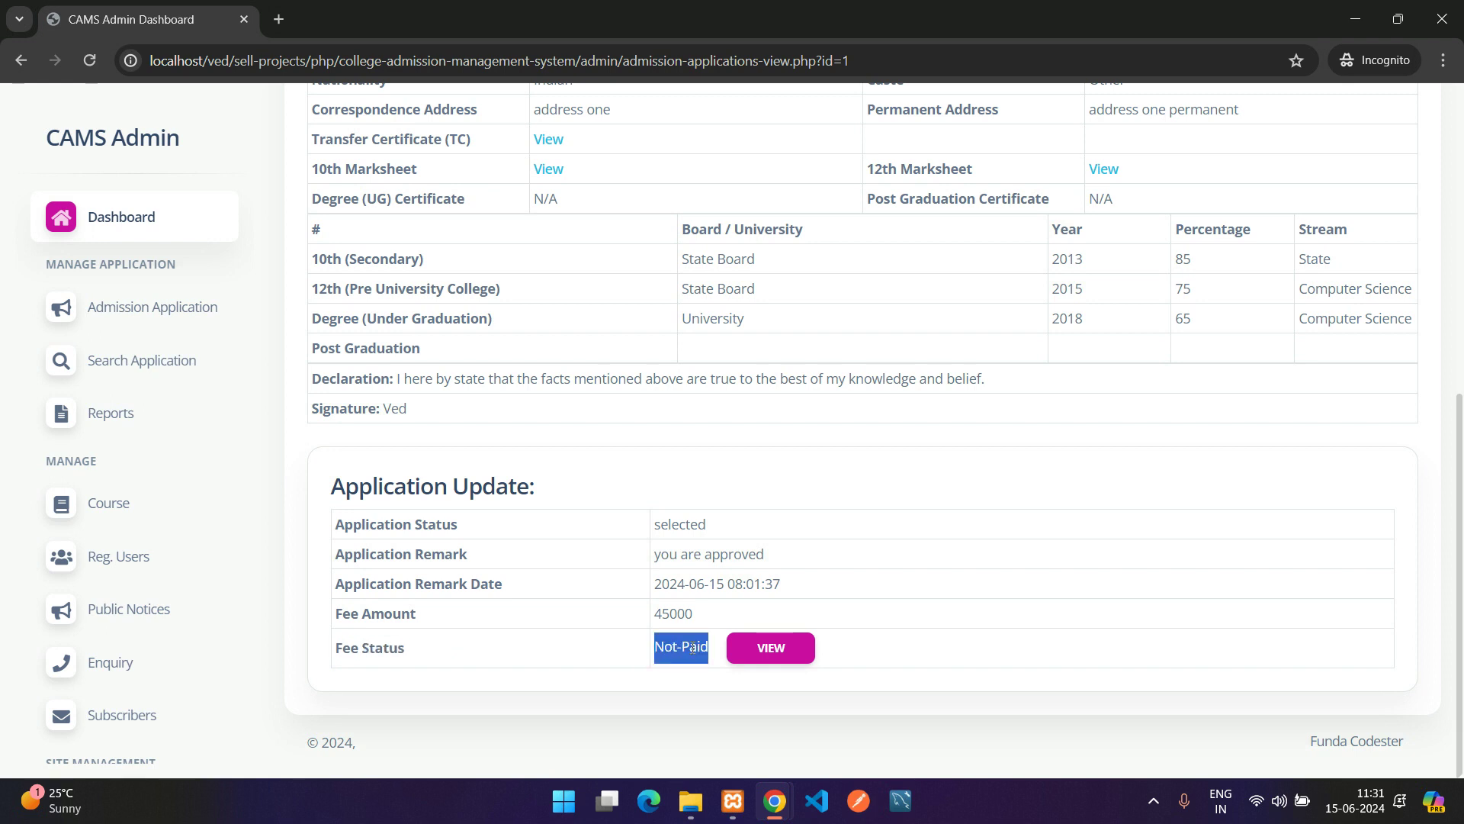
# Open the fee details, read the fee-not-submitted message, and go back to the application
pyautogui.click(755, 650)
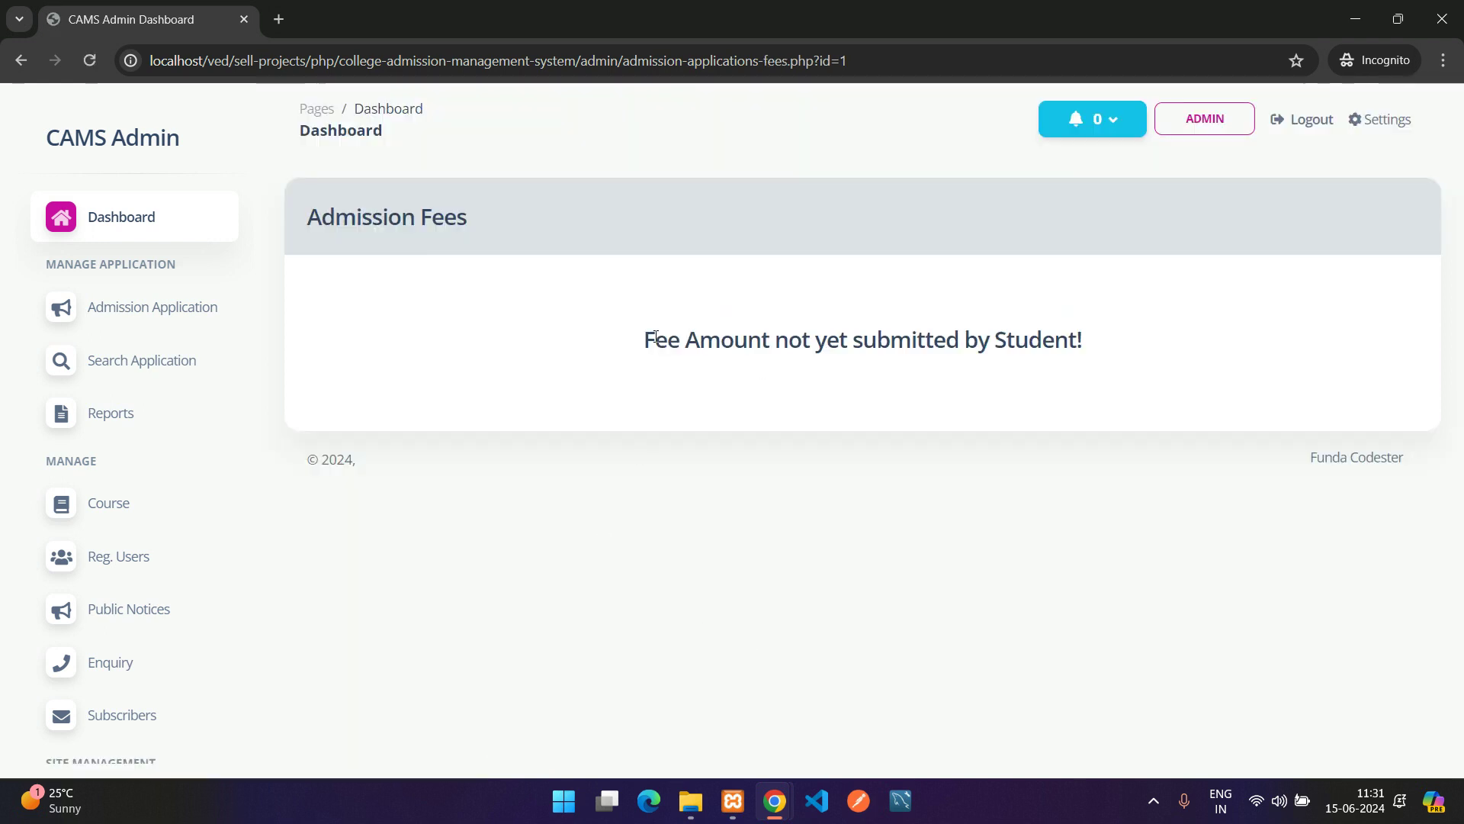
pyautogui.moveTo(644, 339); pyautogui.dragTo(910, 343)
pyautogui.doubleClick(914, 343)
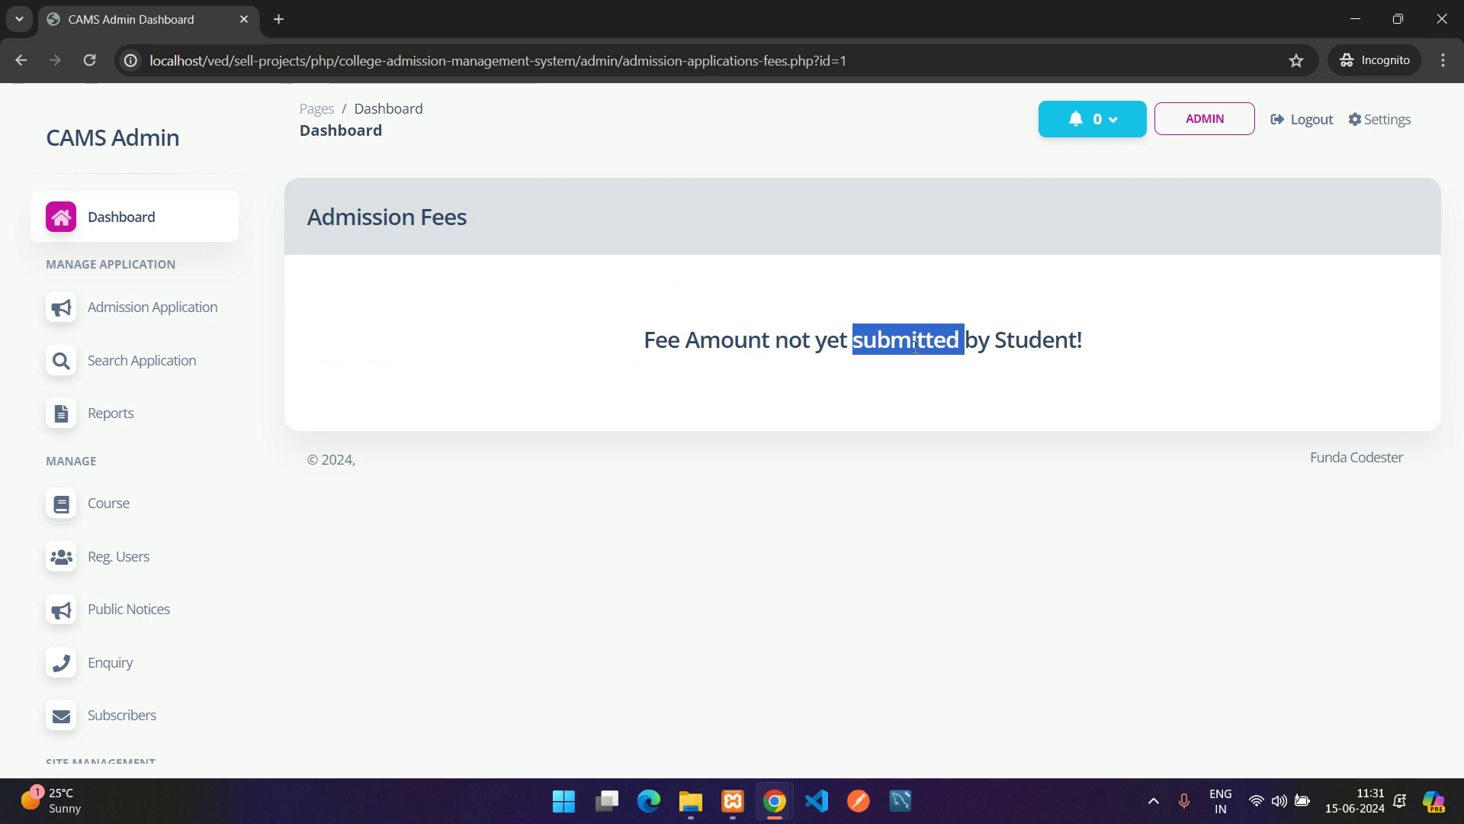
pyautogui.click(805, 358)
pyautogui.hotkey('alt', 'Left')
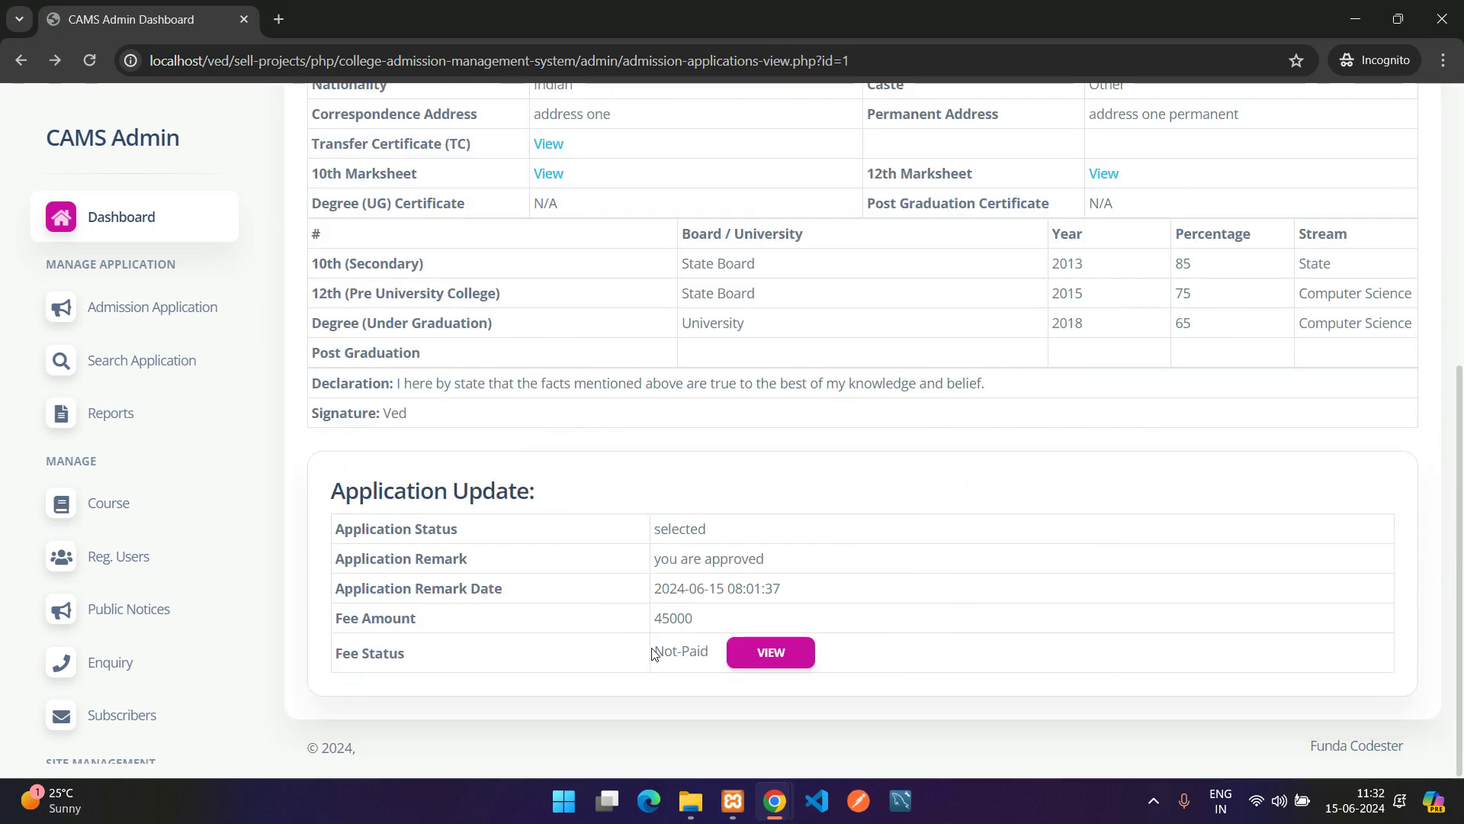
# Switch to the student's CAMS User Dashboard window and reload it to see the updated status
pyautogui.moveTo(775, 801)
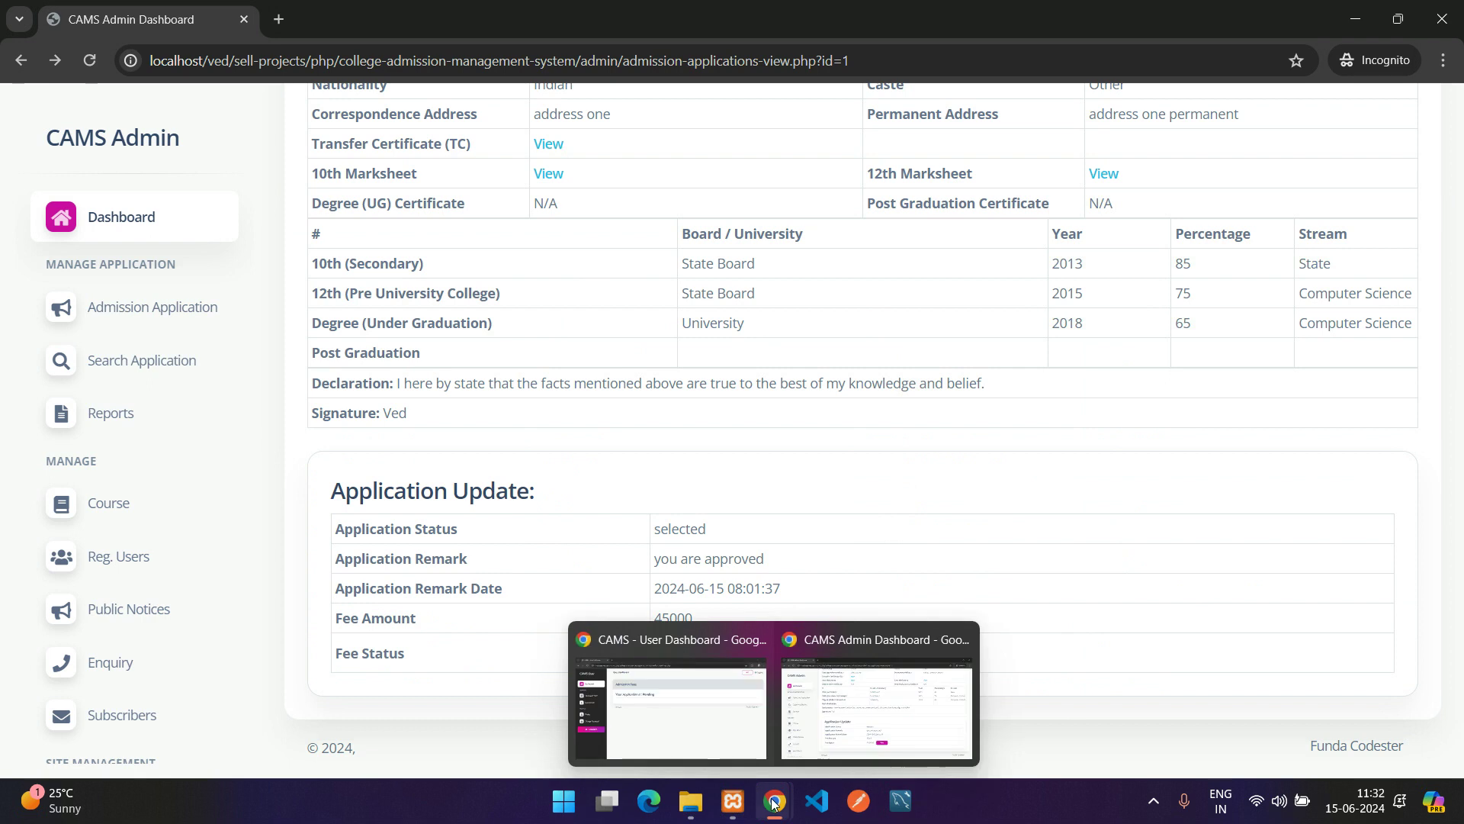
pyautogui.click(691, 716)
pyautogui.press('F5')
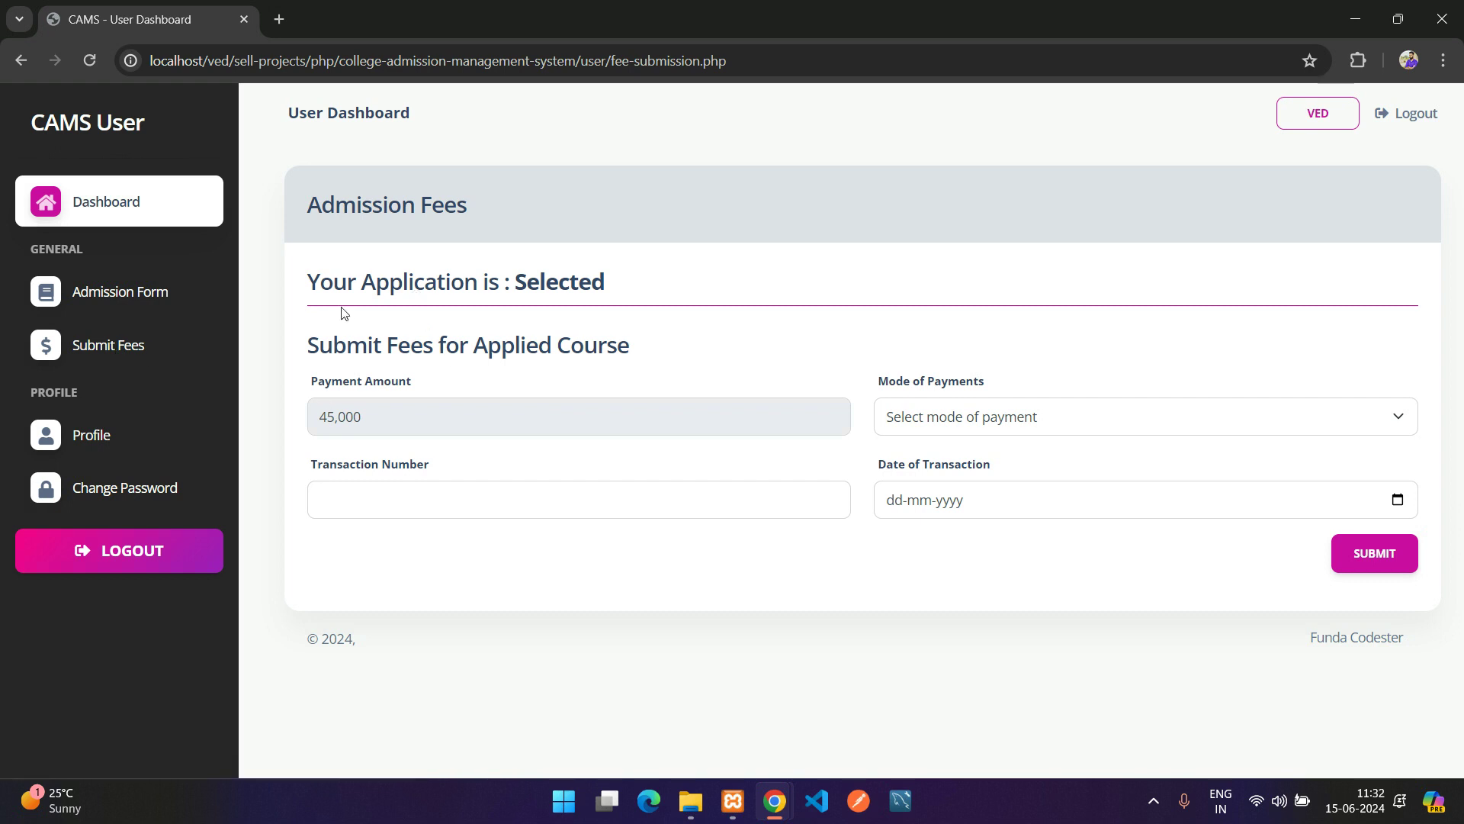
pyautogui.moveTo(318, 285); pyautogui.dragTo(500, 286)
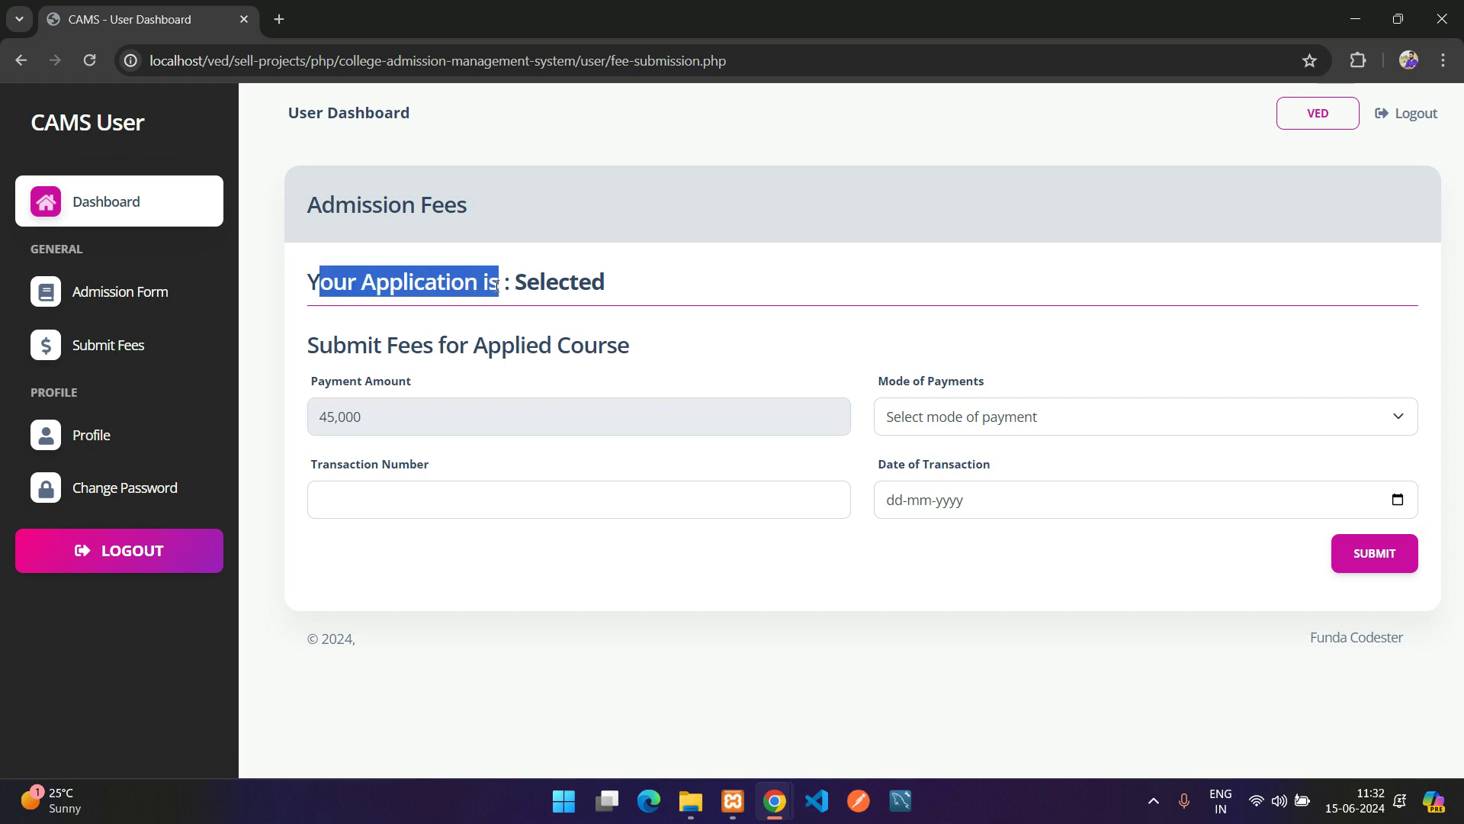
# Check the Selected status on the student dashboard and go to the Submit Fees page
pyautogui.click(113, 222)
pyautogui.moveTo(307, 271); pyautogui.dragTo(583, 275)
pyautogui.moveTo(308, 329); pyautogui.dragTo(523, 310)
pyautogui.click(523, 329)
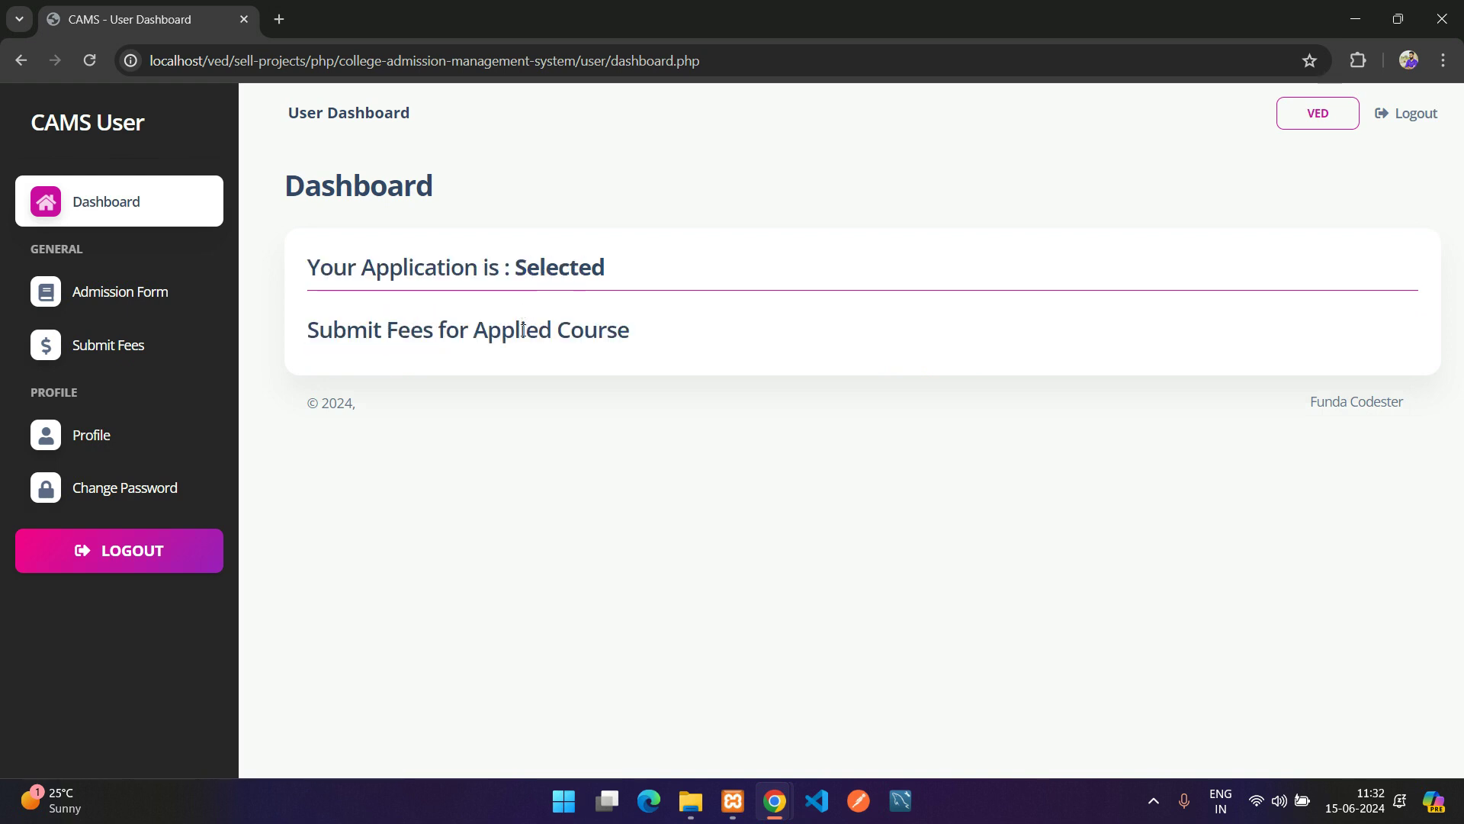
pyautogui.doubleClick(360, 329)
pyautogui.click(90, 347)
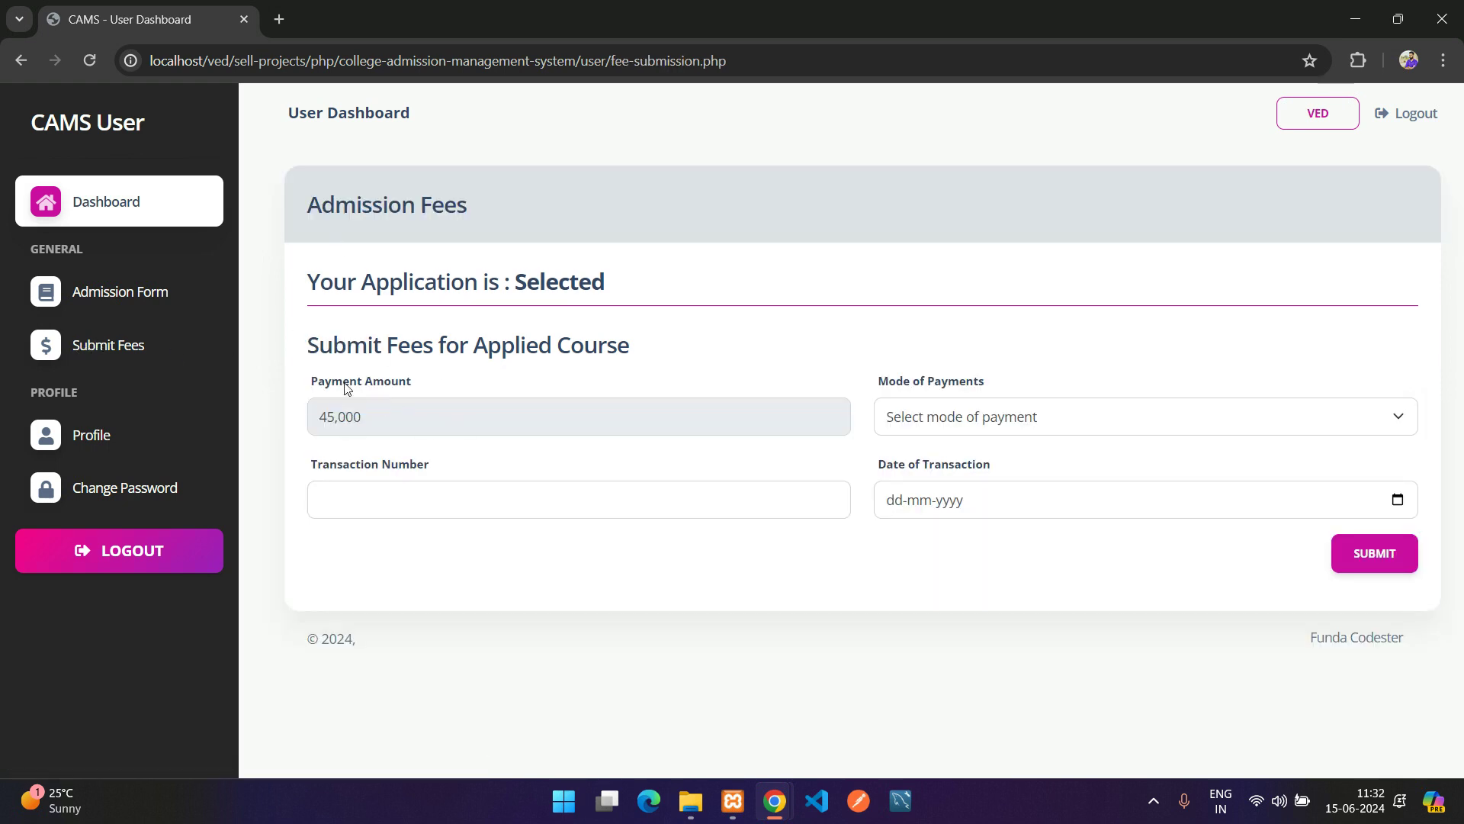
# Choose UPI Paymemt as the payment mode for the 45,000 fee and enter the transaction number
pyautogui.moveTo(322, 385); pyautogui.dragTo(526, 385)
pyautogui.doubleClick(340, 417)
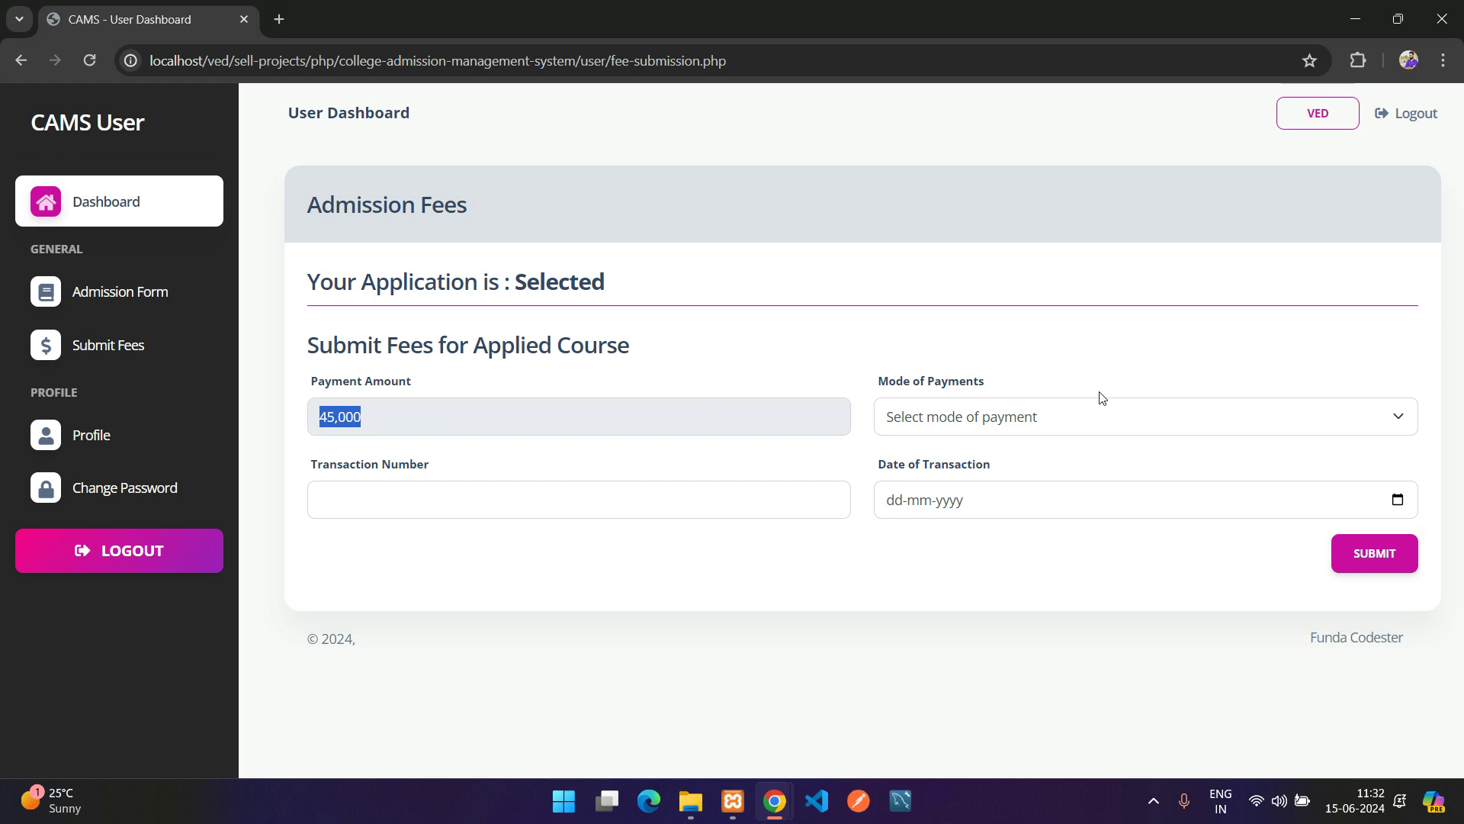
pyautogui.click(1013, 418)
pyautogui.click(926, 462)
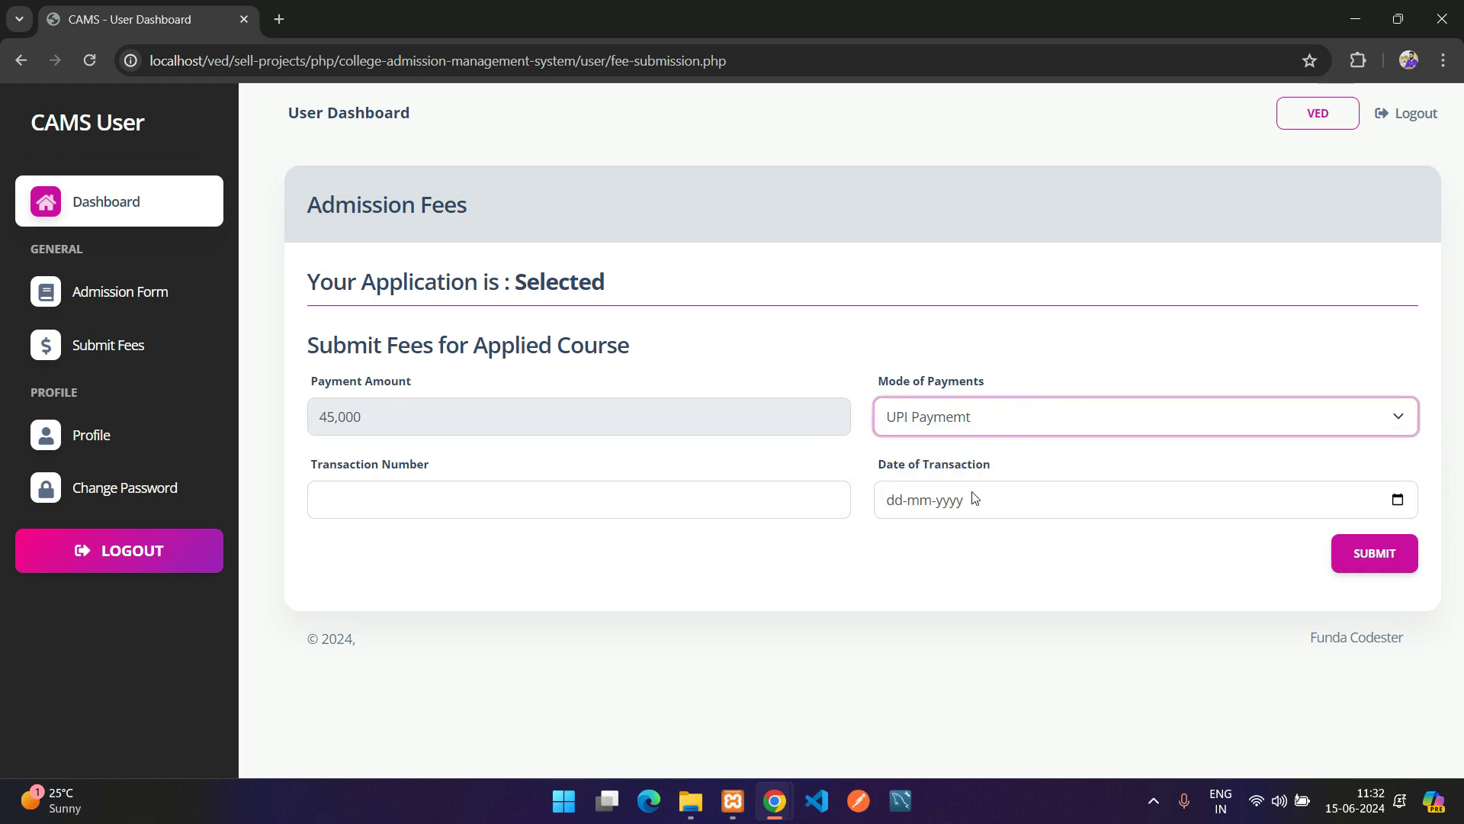
pyautogui.click(582, 507)
pyautogui.click(964, 416)
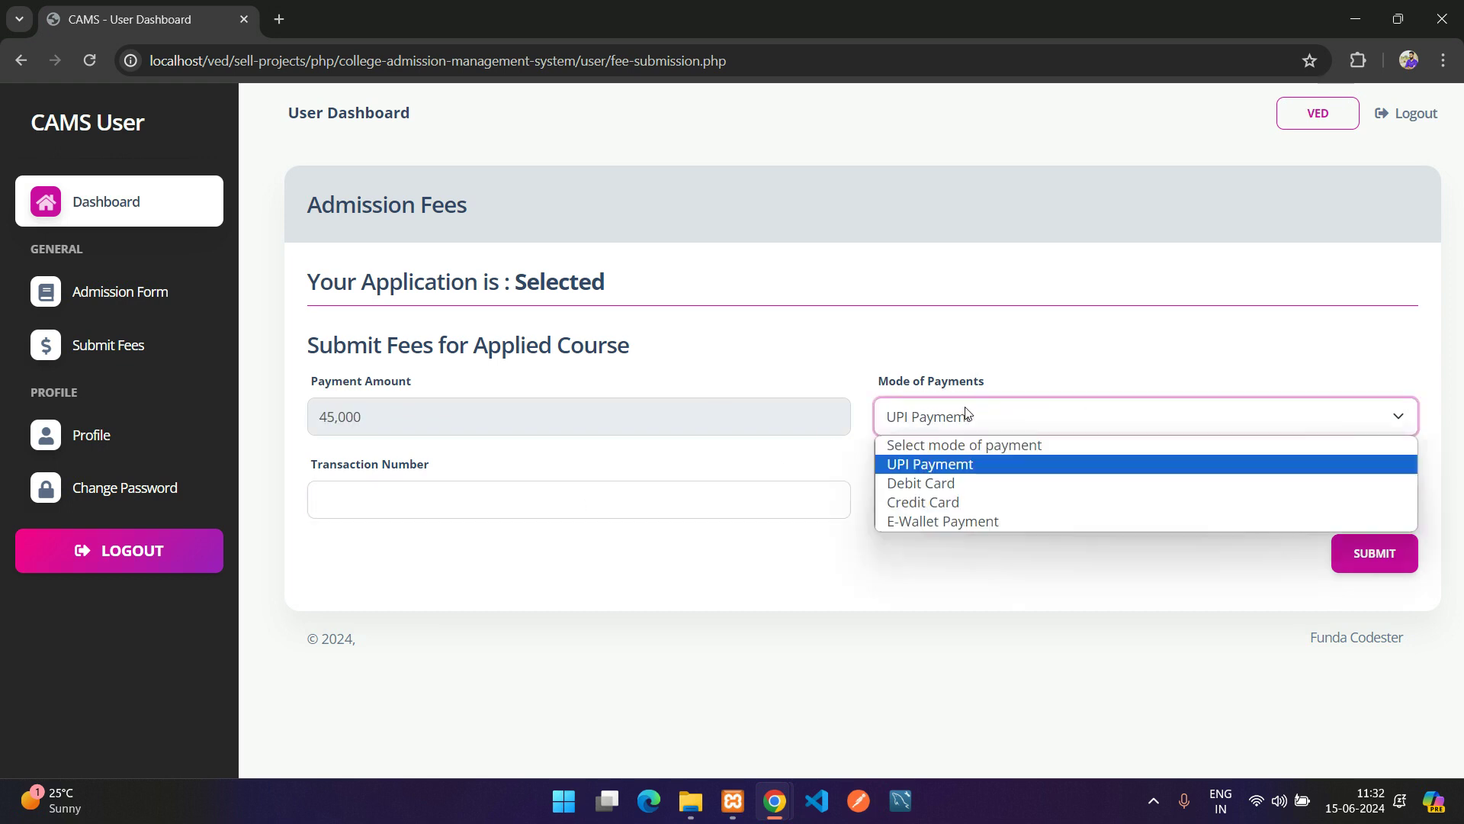
pyautogui.click(900, 483)
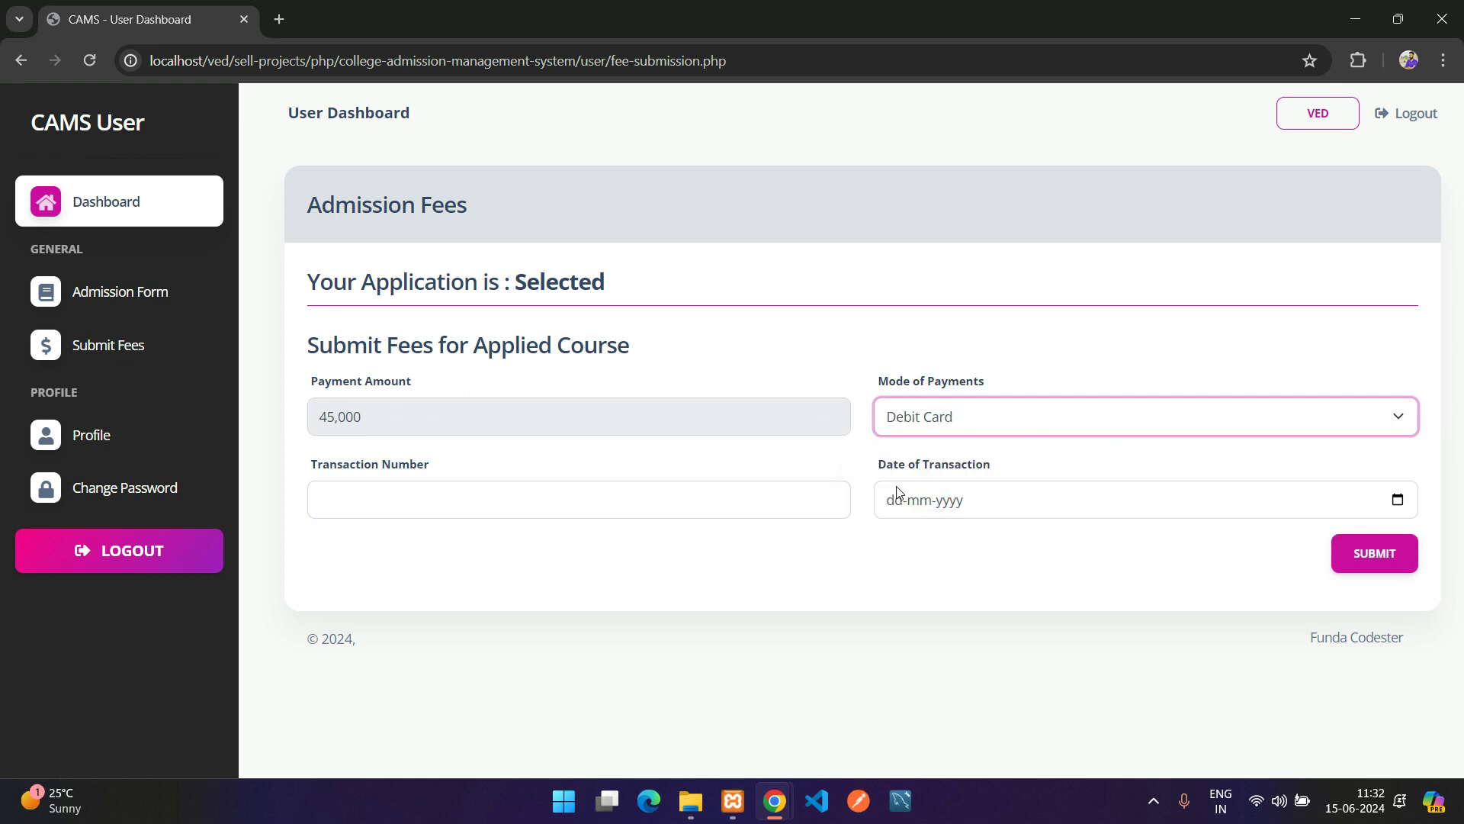
pyautogui.click(926, 424)
pyautogui.click(927, 462)
pyautogui.click(552, 506)
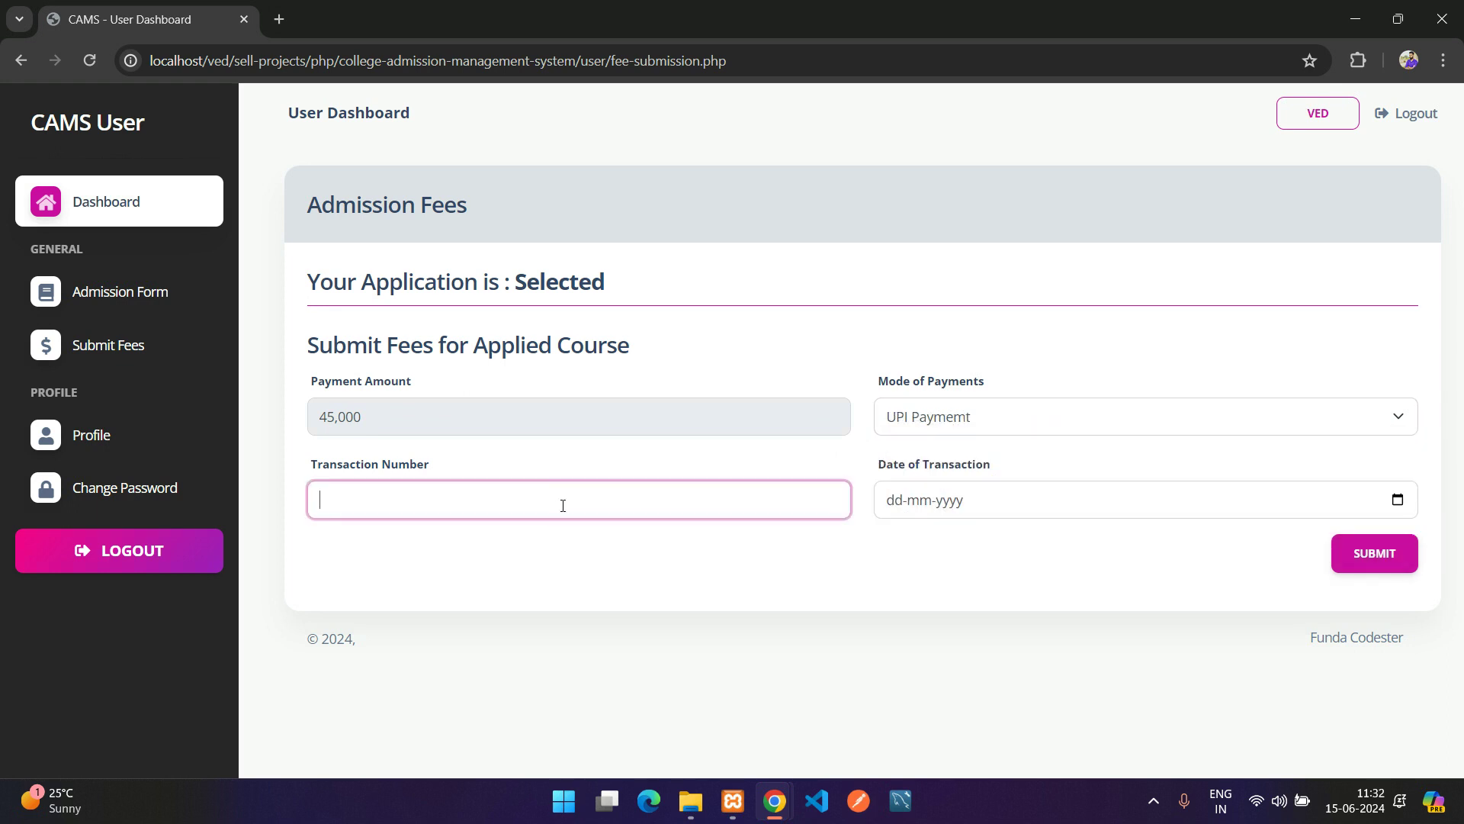
pyautogui.write('zyiyahasd56833kkasd')
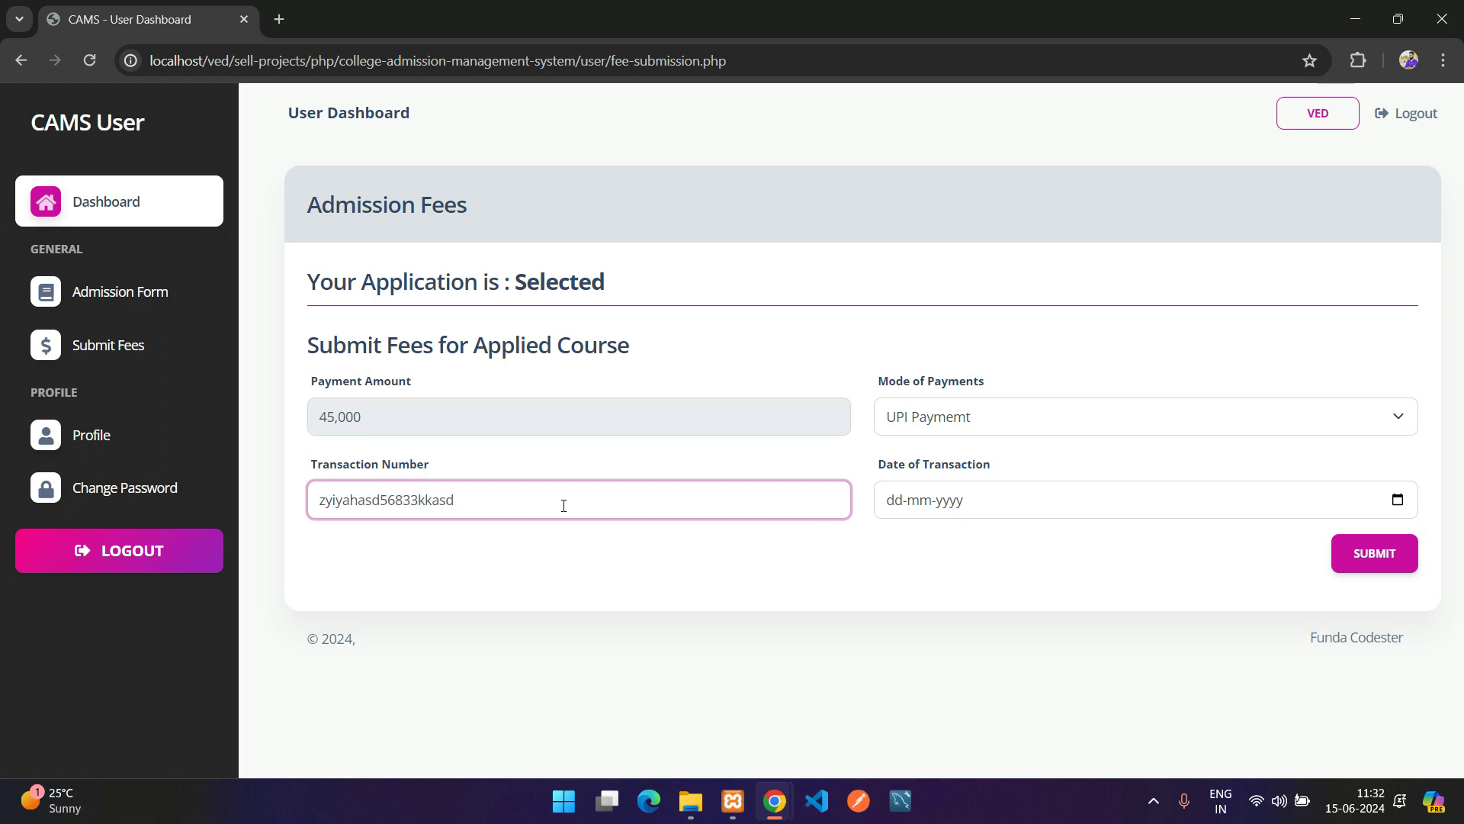
# Set the transaction date to 15-06-2024 and submit the fee payment
pyautogui.click(1044, 499)
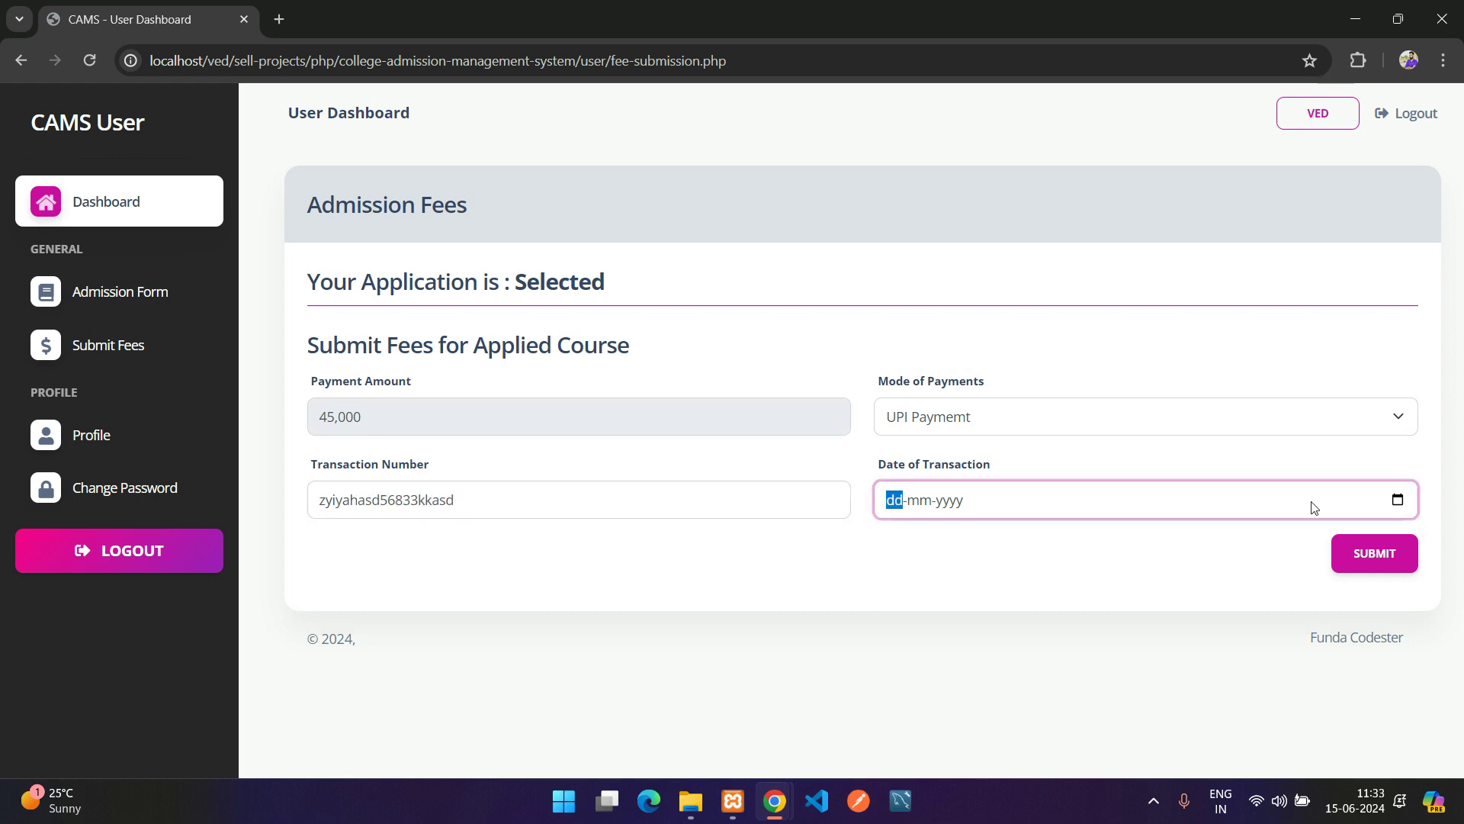
pyautogui.click(1397, 500)
pyautogui.click(1059, 349)
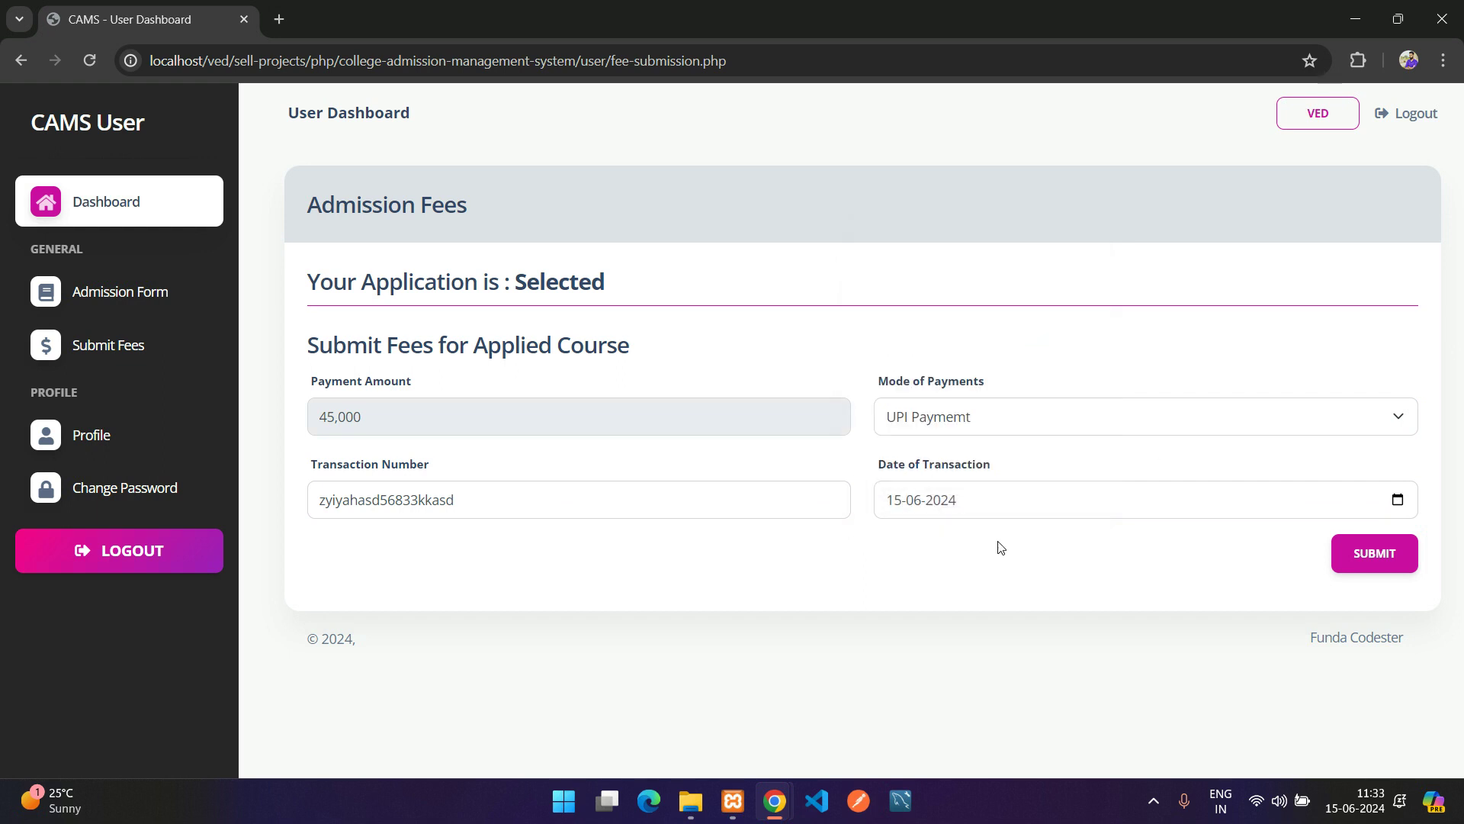
pyautogui.click(1398, 500)
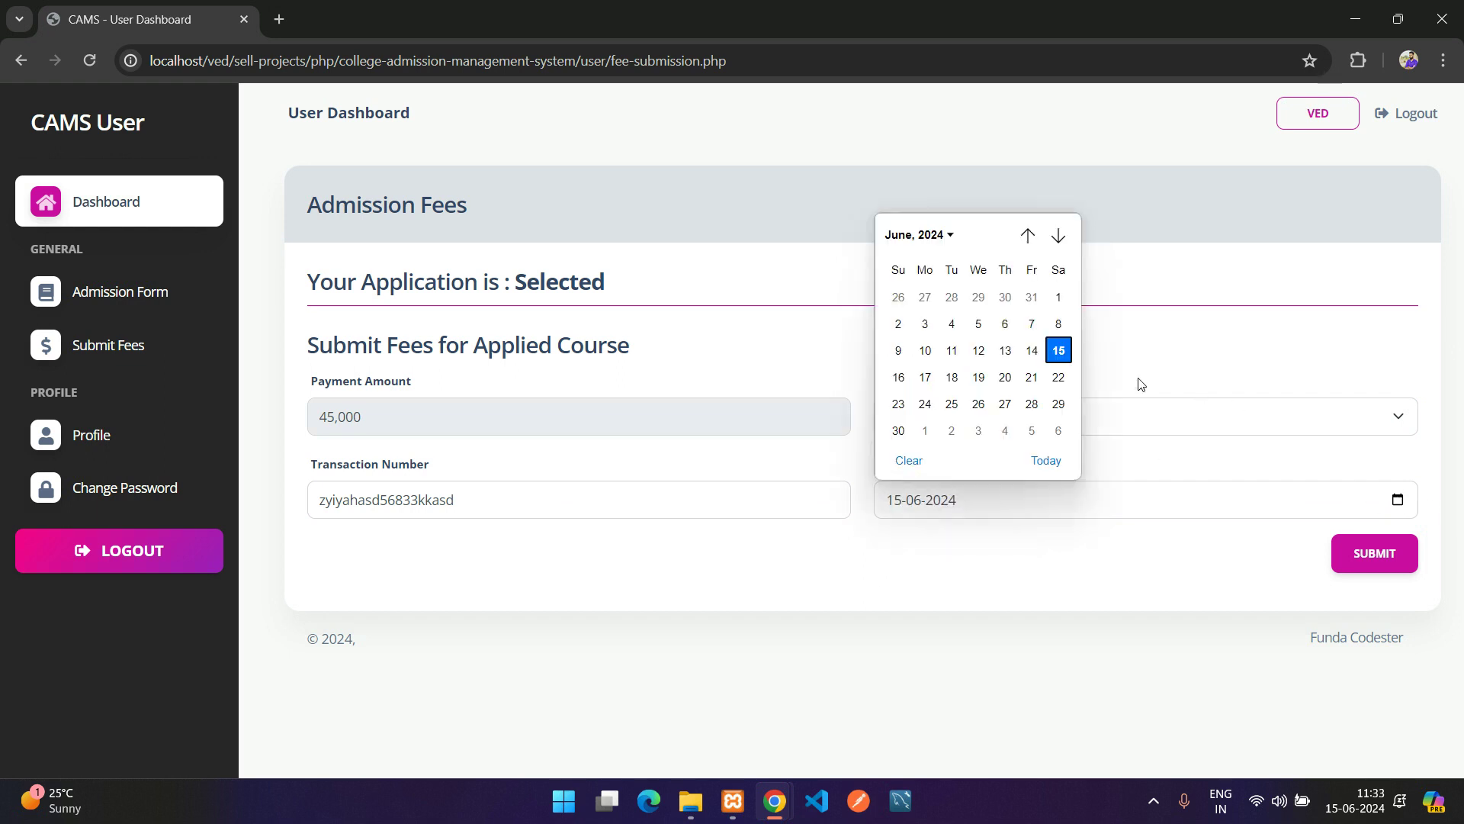
pyautogui.click(1030, 349)
pyautogui.click(1024, 509)
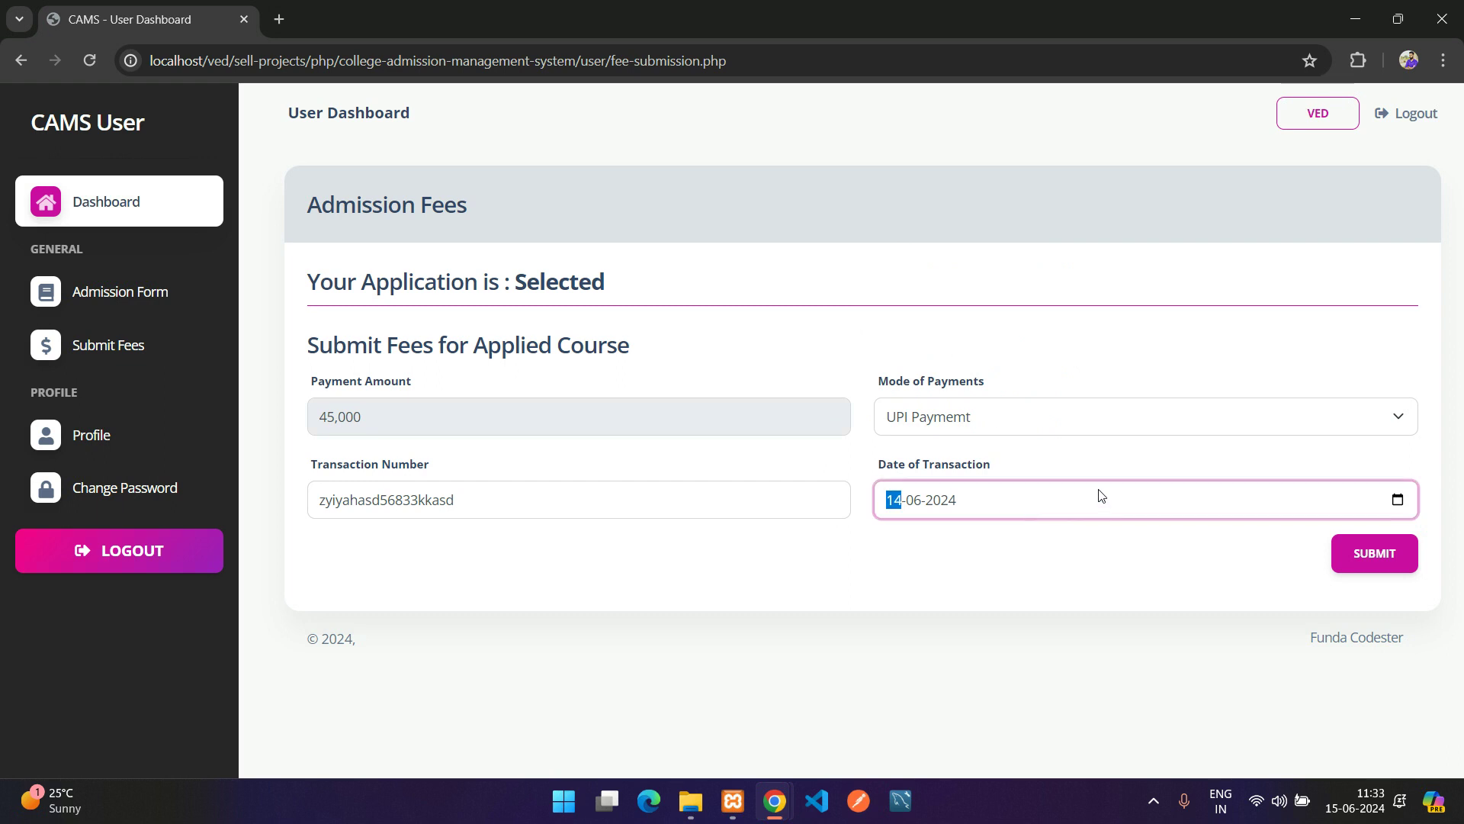
pyautogui.click(1398, 499)
pyautogui.click(1060, 351)
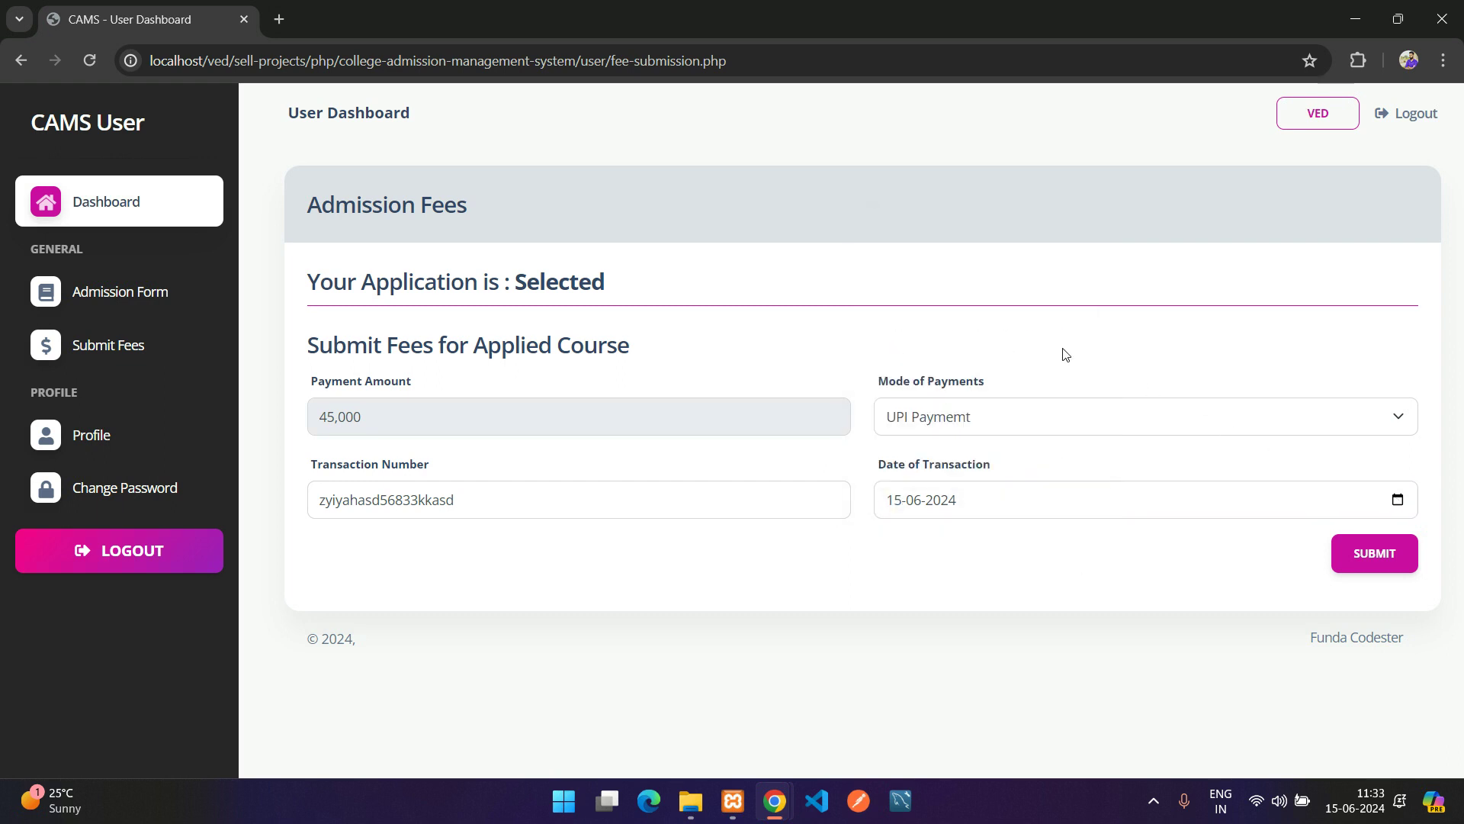
pyautogui.click(1407, 562)
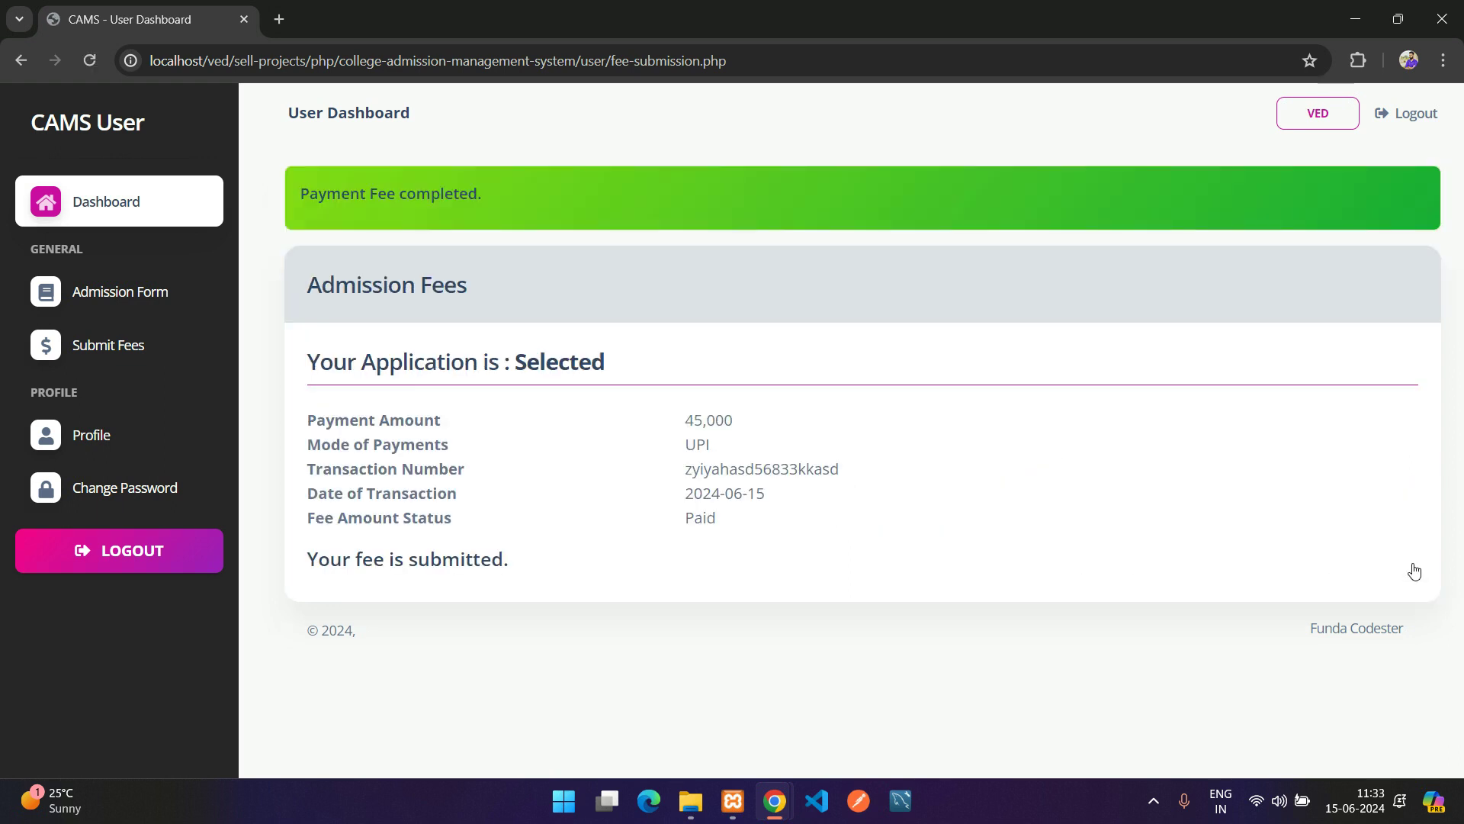
# Review the Payment Fee completed confirmation and the paid fee summary on Admission Fees
pyautogui.moveTo(323, 209); pyautogui.dragTo(479, 202)
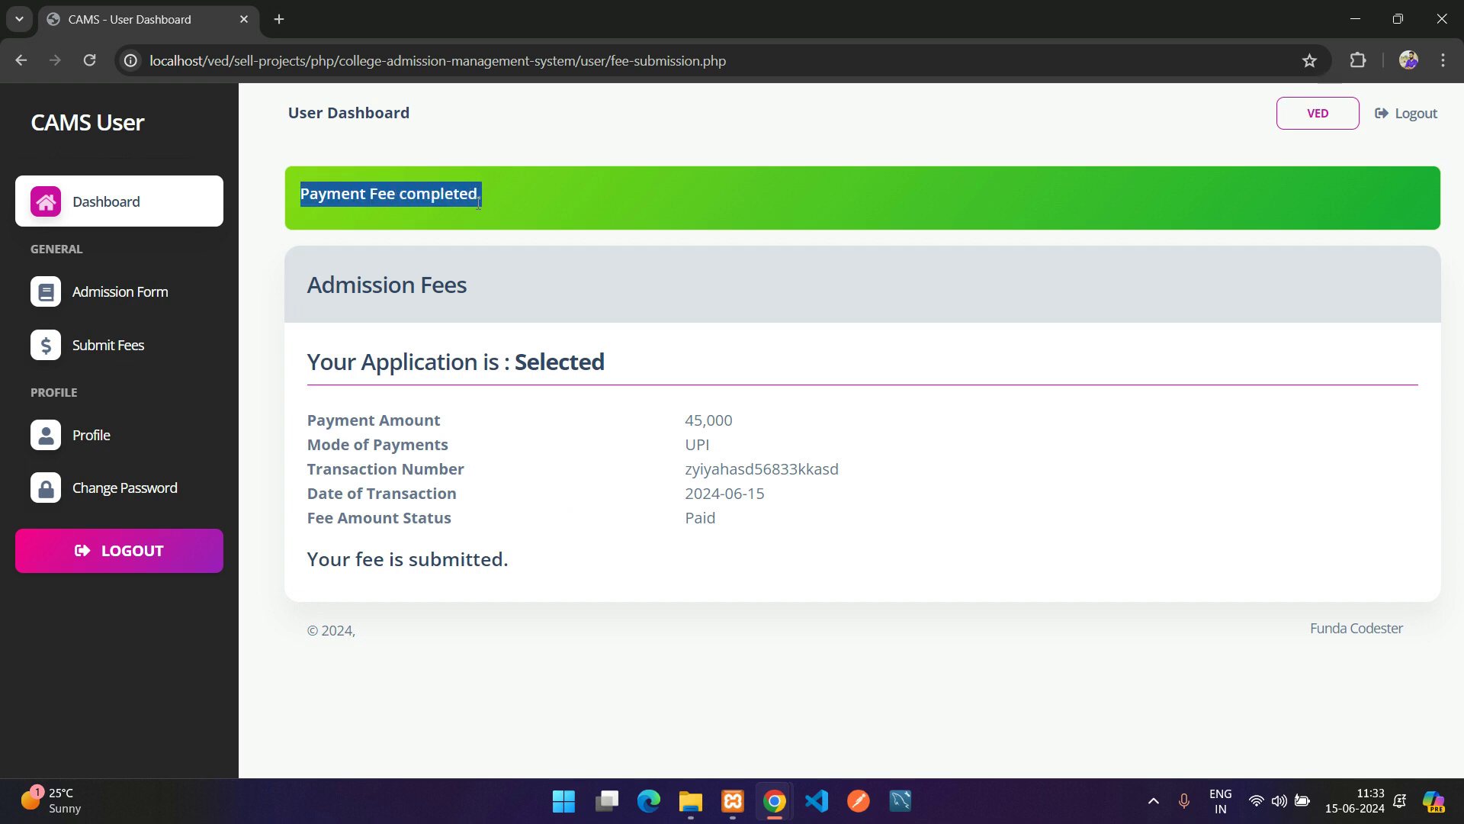
pyautogui.moveTo(307, 361); pyautogui.dragTo(726, 555)
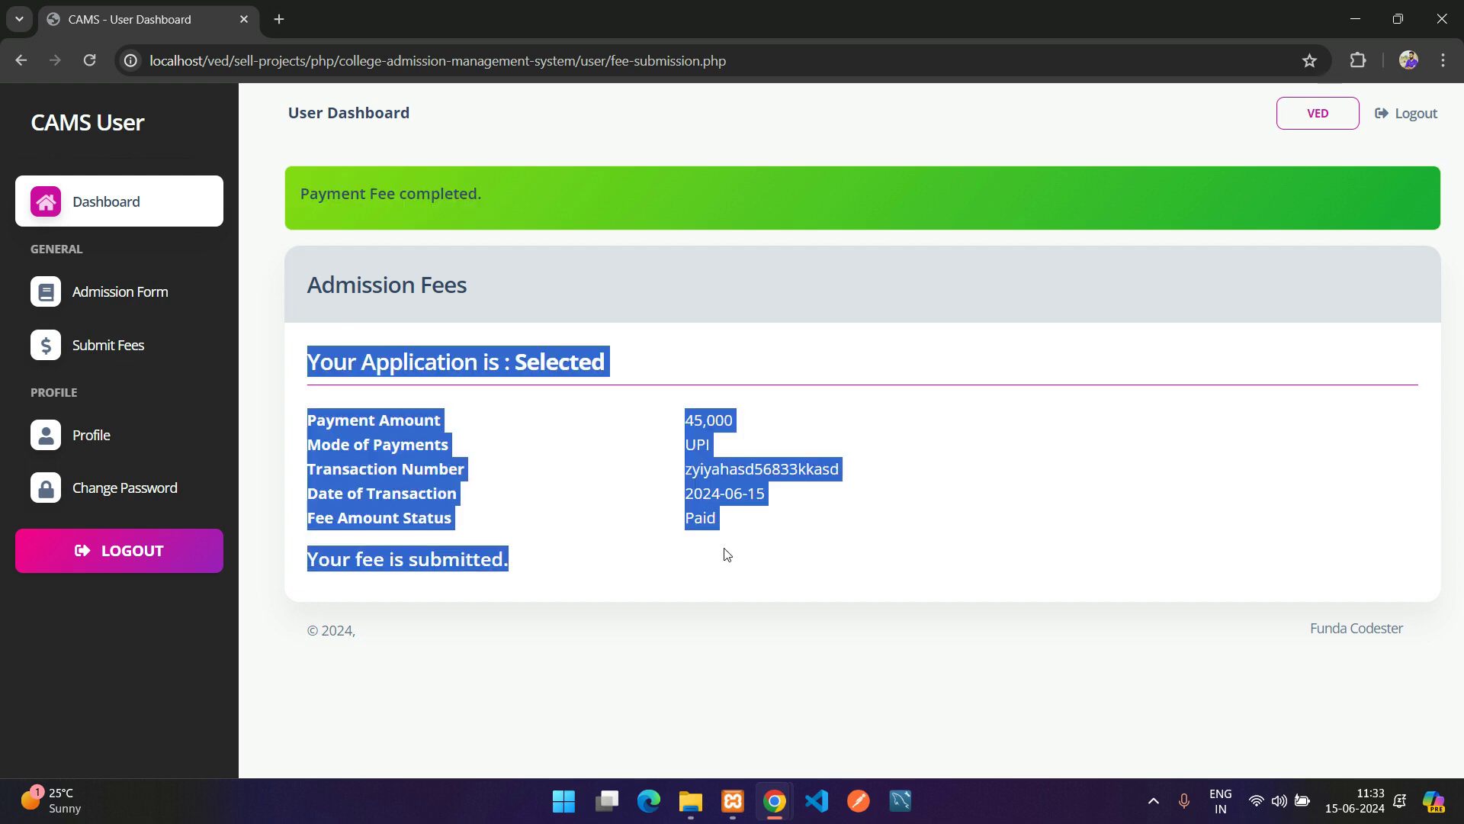
pyautogui.click(647, 552)
pyautogui.moveTo(336, 559); pyautogui.dragTo(550, 561)
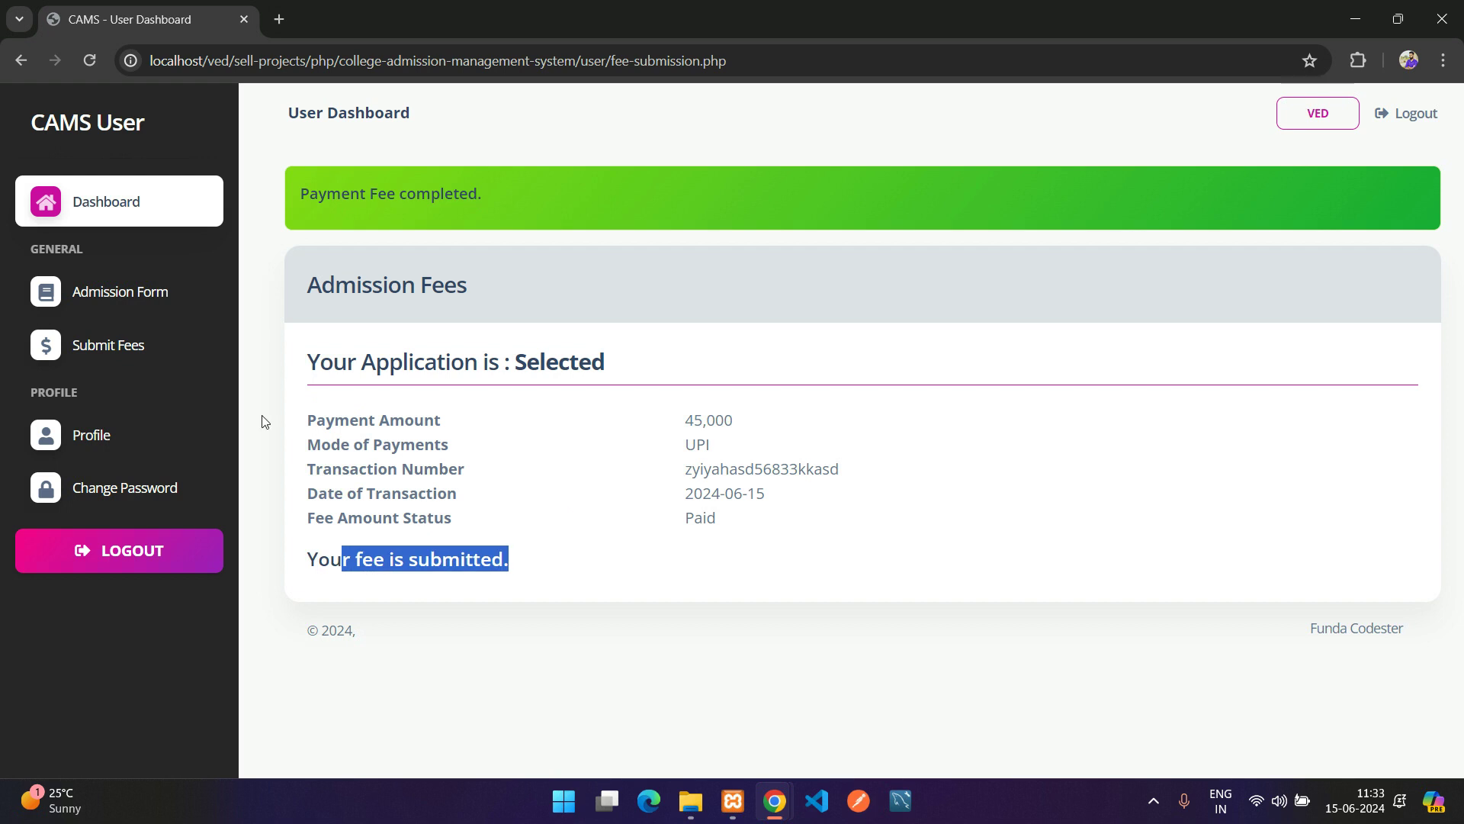
pyautogui.click(137, 305)
pyautogui.scroll(-5, 748, 490)
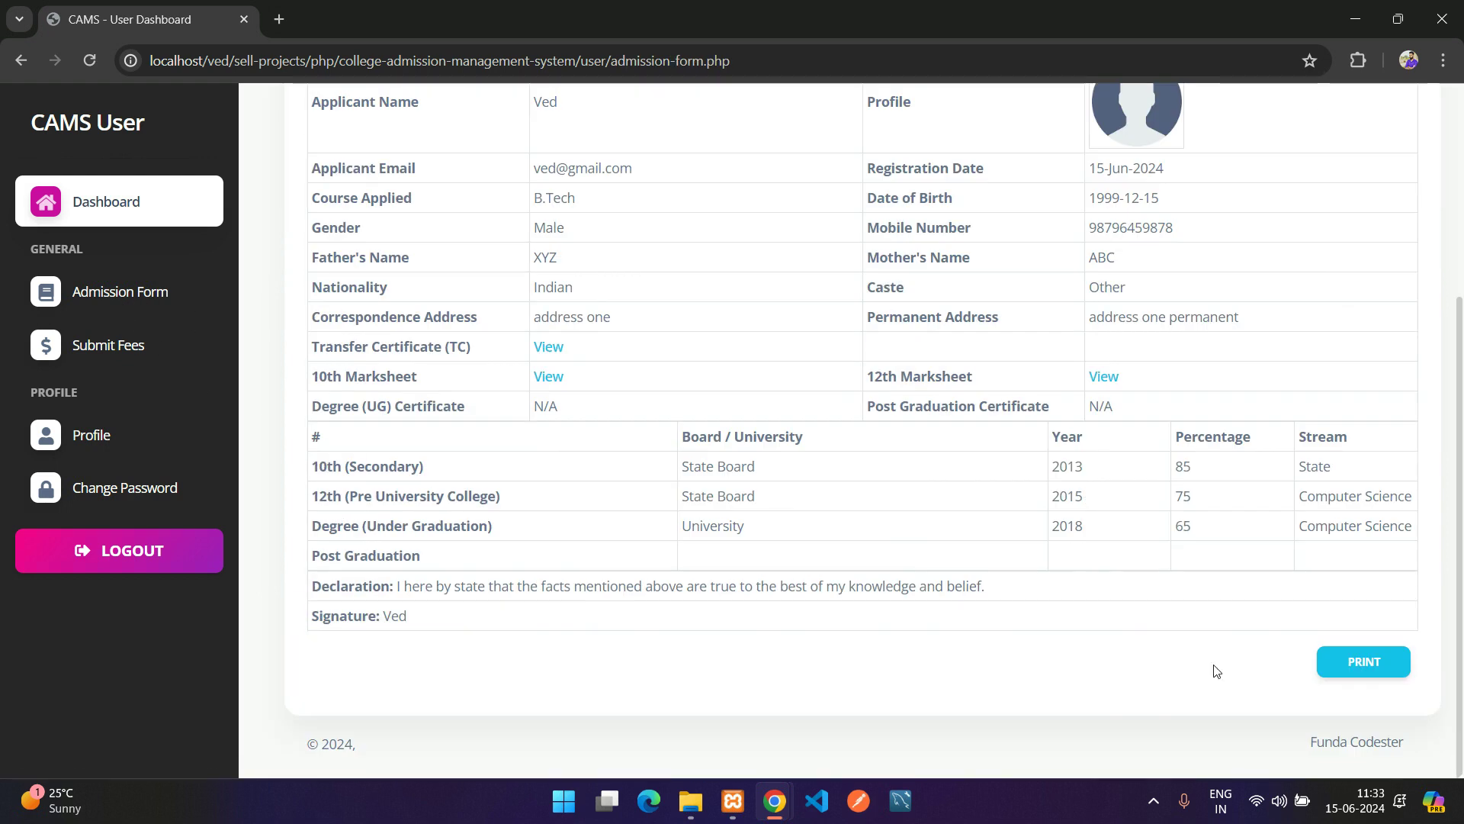
pyautogui.scroll(4, 1259, 350)
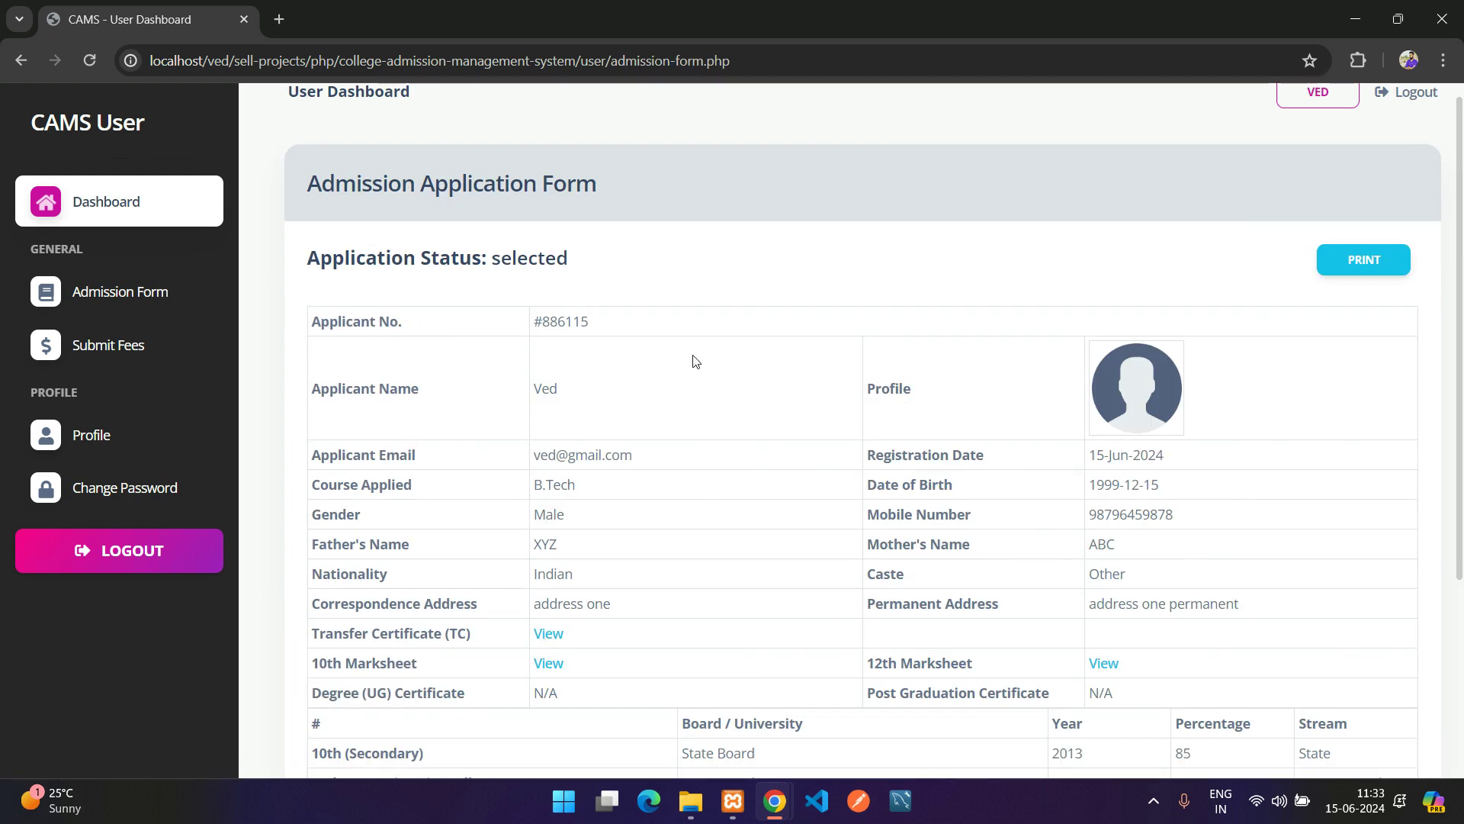
pyautogui.scroll(1, 138, 366)
pyautogui.click(164, 353)
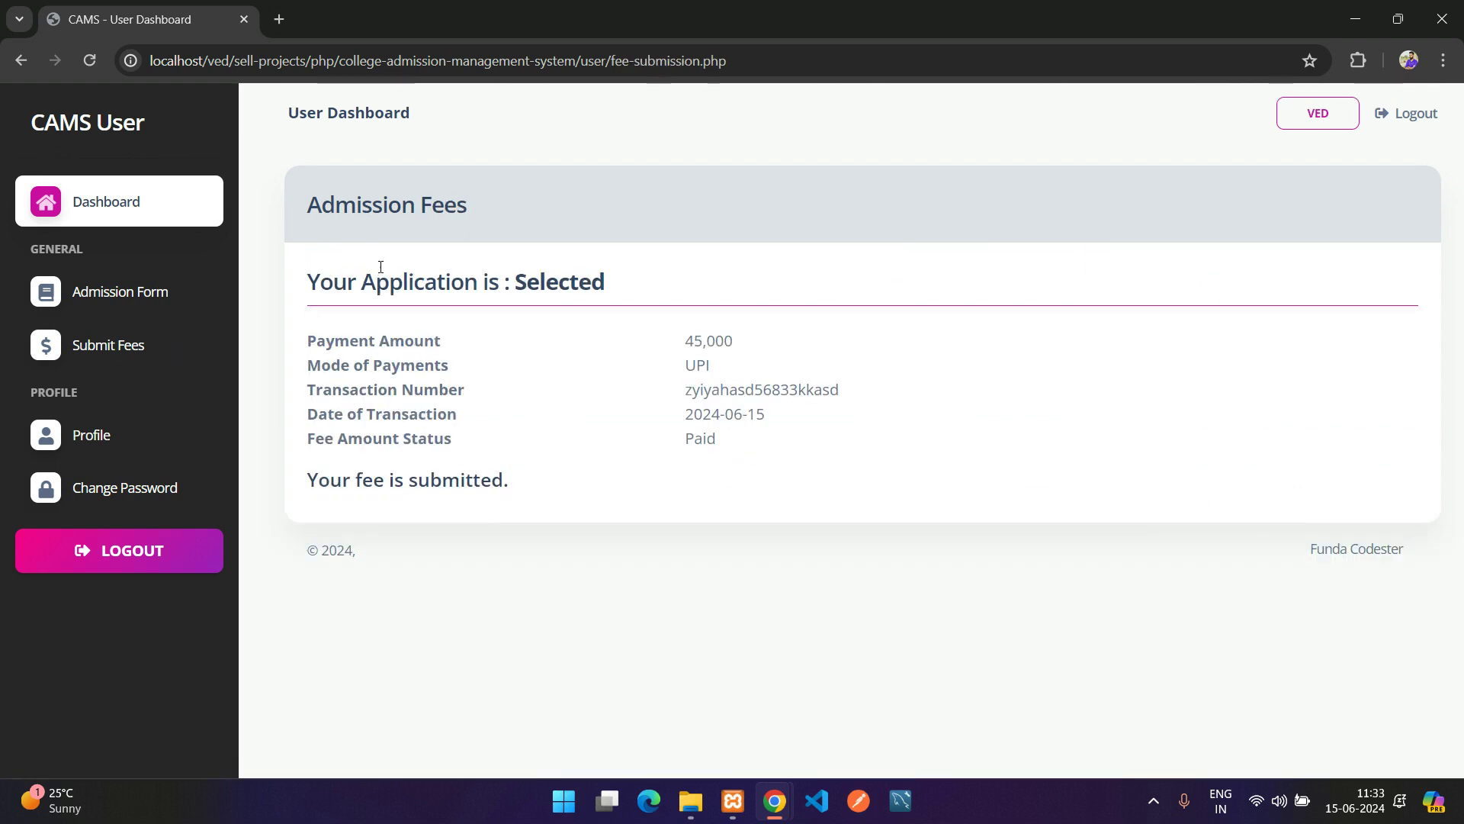
pyautogui.moveTo(418, 309); pyautogui.dragTo(598, 481)
# Back in the admin window, confirm the applicant's Fee Status now reads Paid
pyautogui.click(533, 413)
pyautogui.click(798, 761)
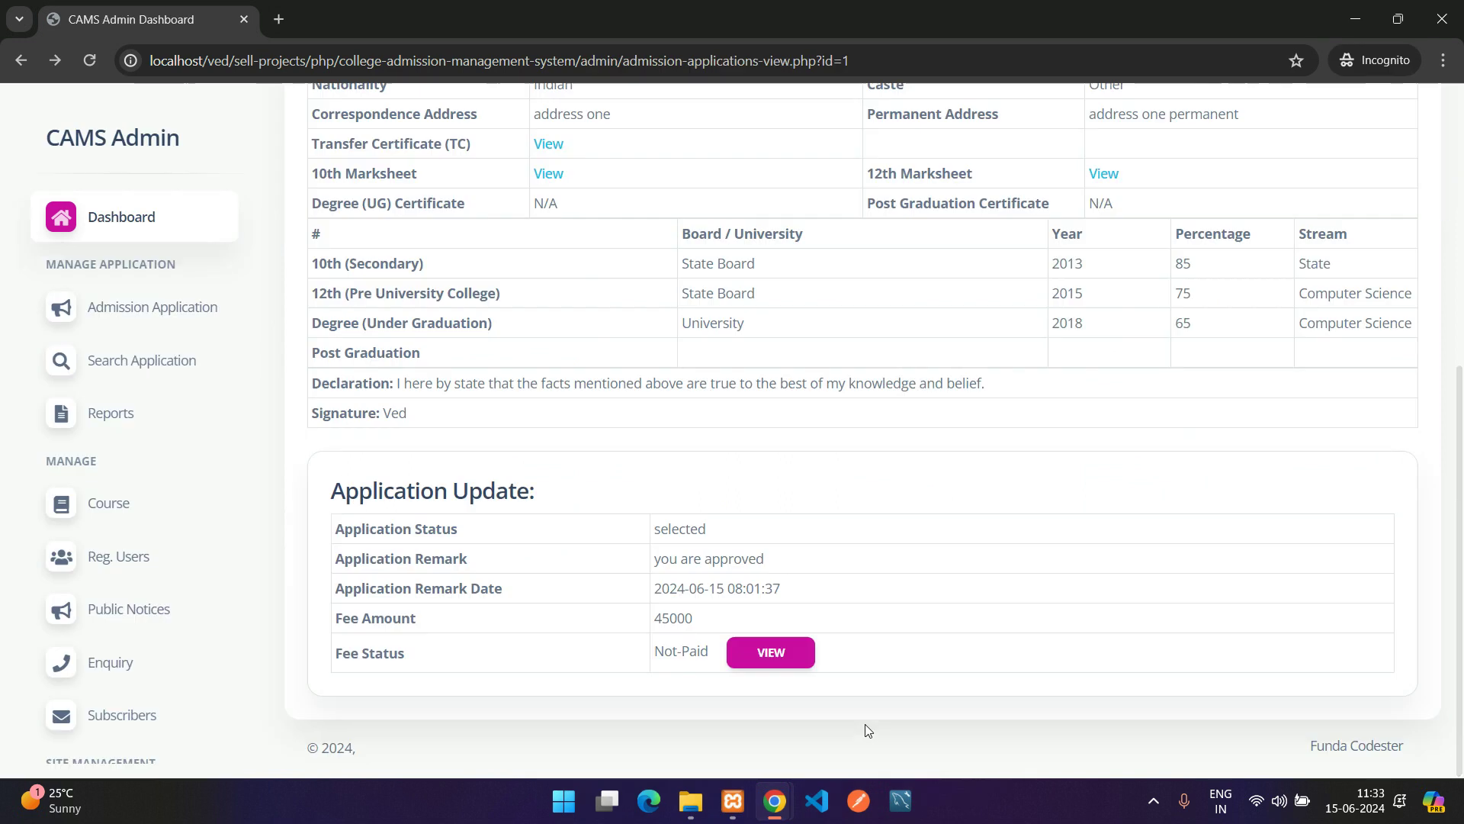
pyautogui.scroll(5, 534, 370)
pyautogui.scroll(-5, 643, 473)
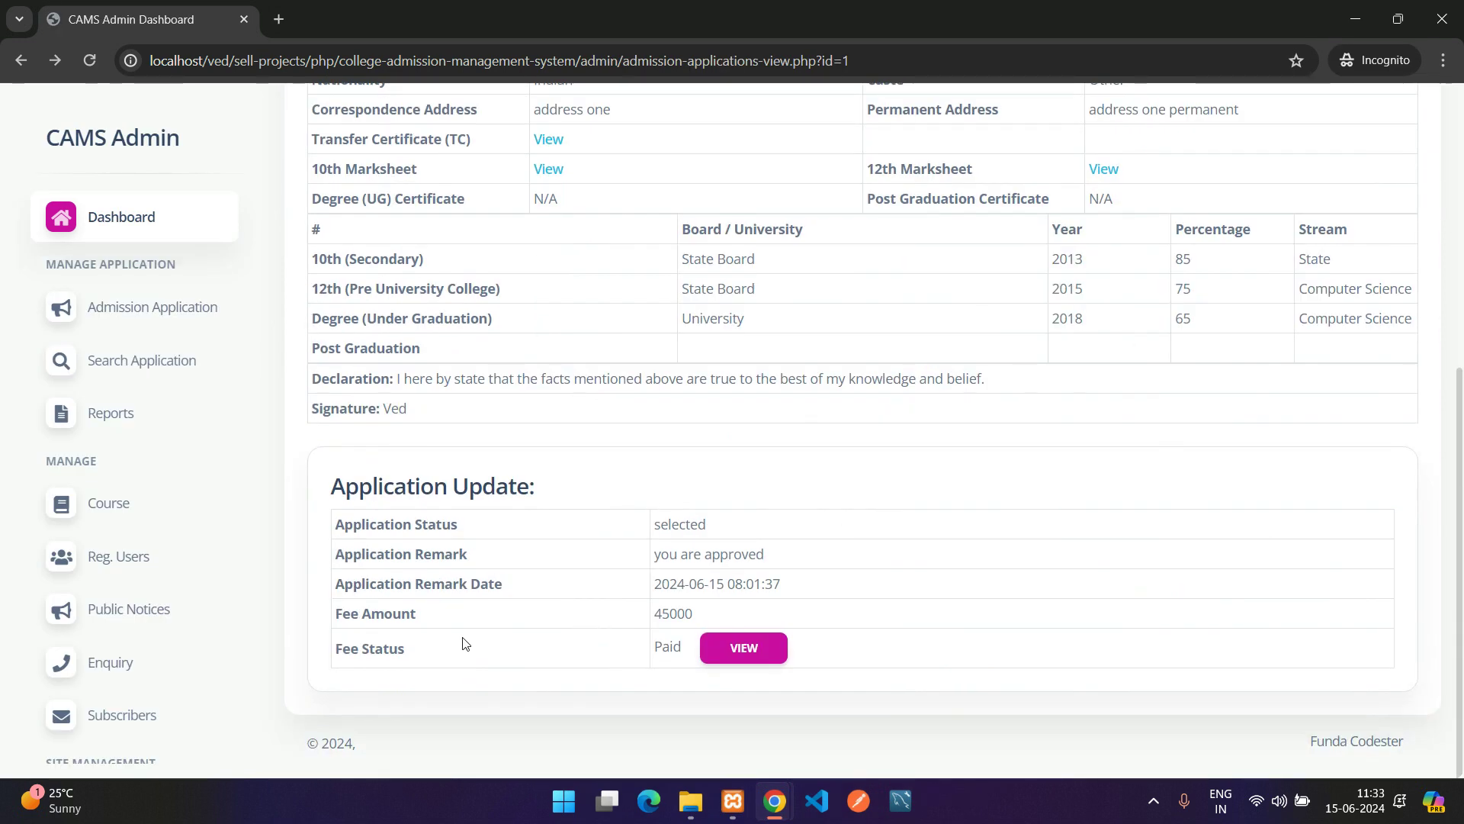
pyautogui.moveTo(337, 651); pyautogui.dragTo(610, 663)
pyautogui.doubleClick(669, 649)
# Open the fee details and review the 45,000 UPI payment dated 2024-06-15 and user info
pyautogui.click(743, 647)
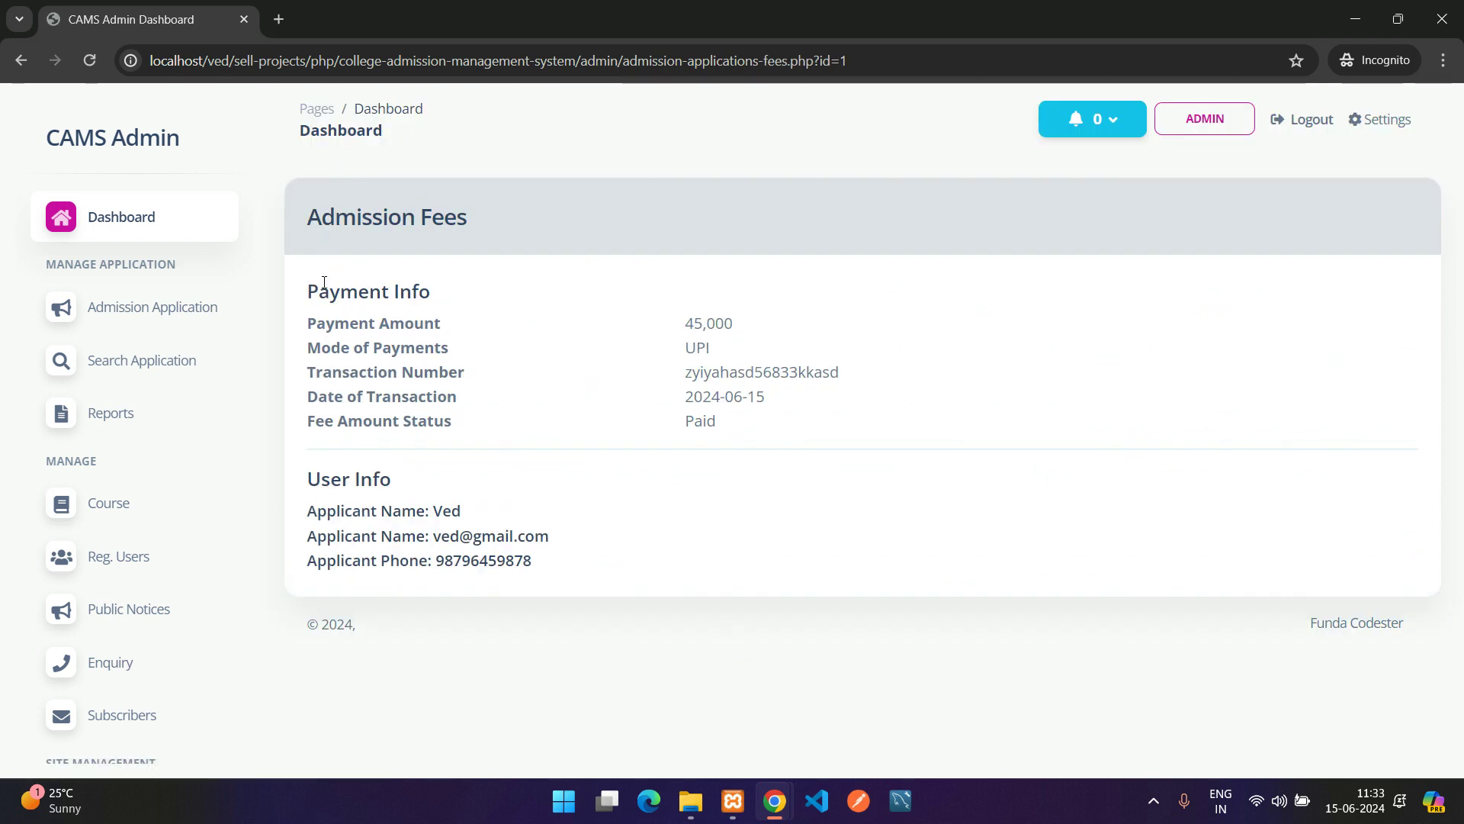
pyautogui.moveTo(324, 283); pyautogui.dragTo(722, 566)
pyautogui.click(723, 565)
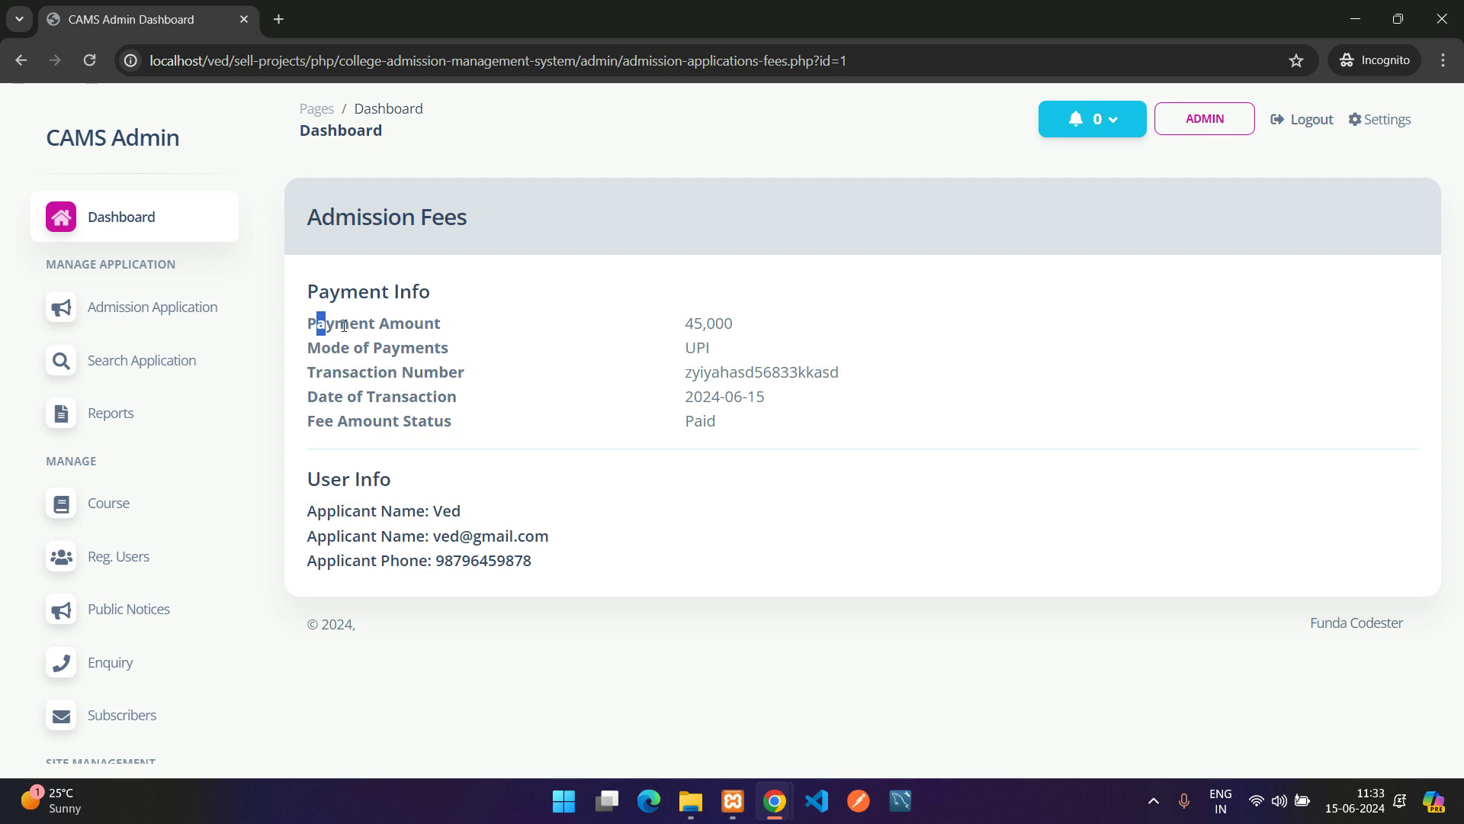
pyautogui.moveTo(344, 326); pyautogui.dragTo(827, 441)
pyautogui.moveTo(313, 505); pyautogui.dragTo(618, 582)
pyautogui.click(618, 582)
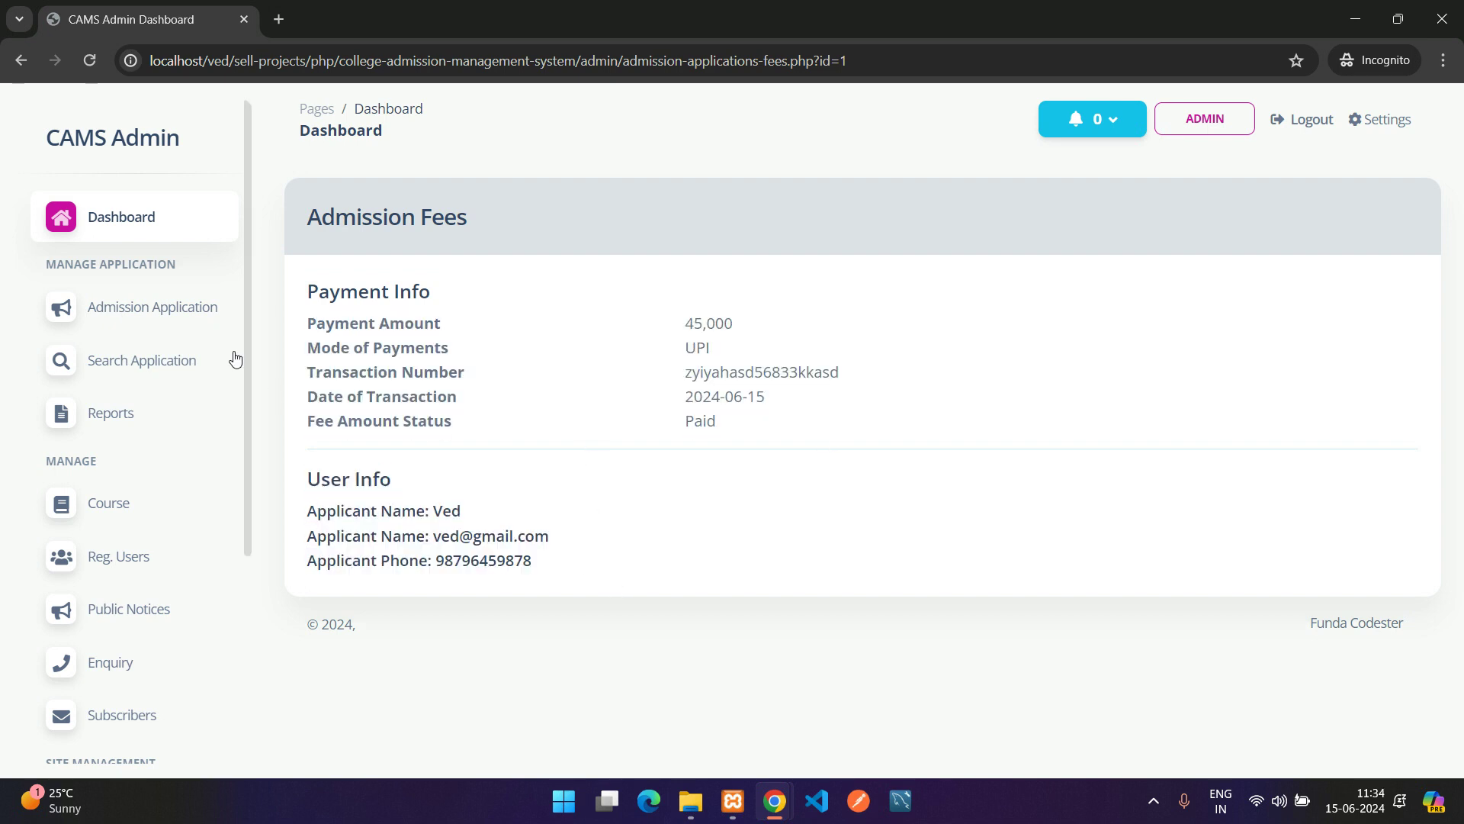
# In Admission Application, try the Selected, Pending, Rejected and All status filters, ending on Selected
pyautogui.click(123, 315)
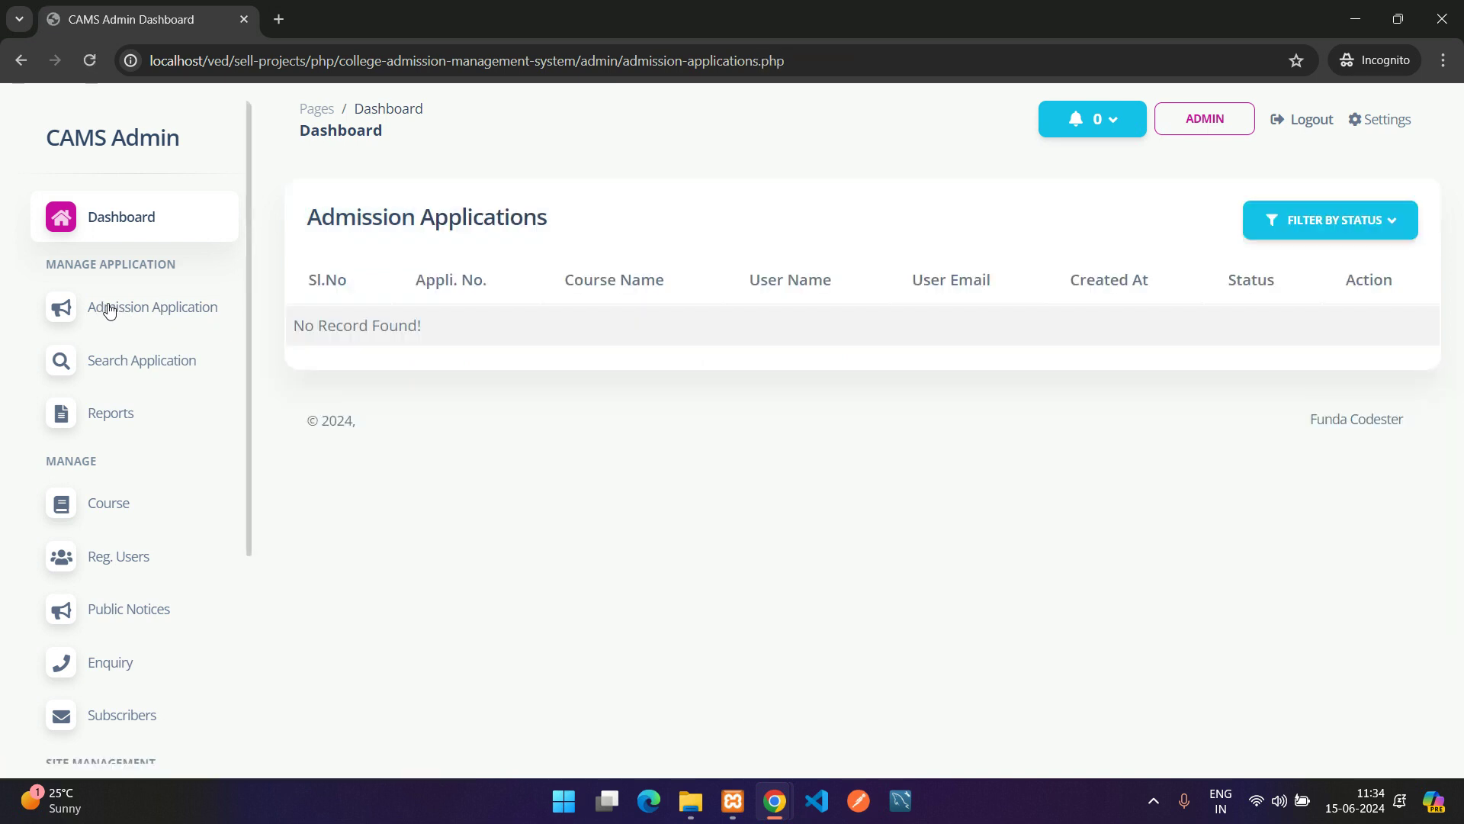
pyautogui.moveTo(303, 323); pyautogui.dragTo(506, 331)
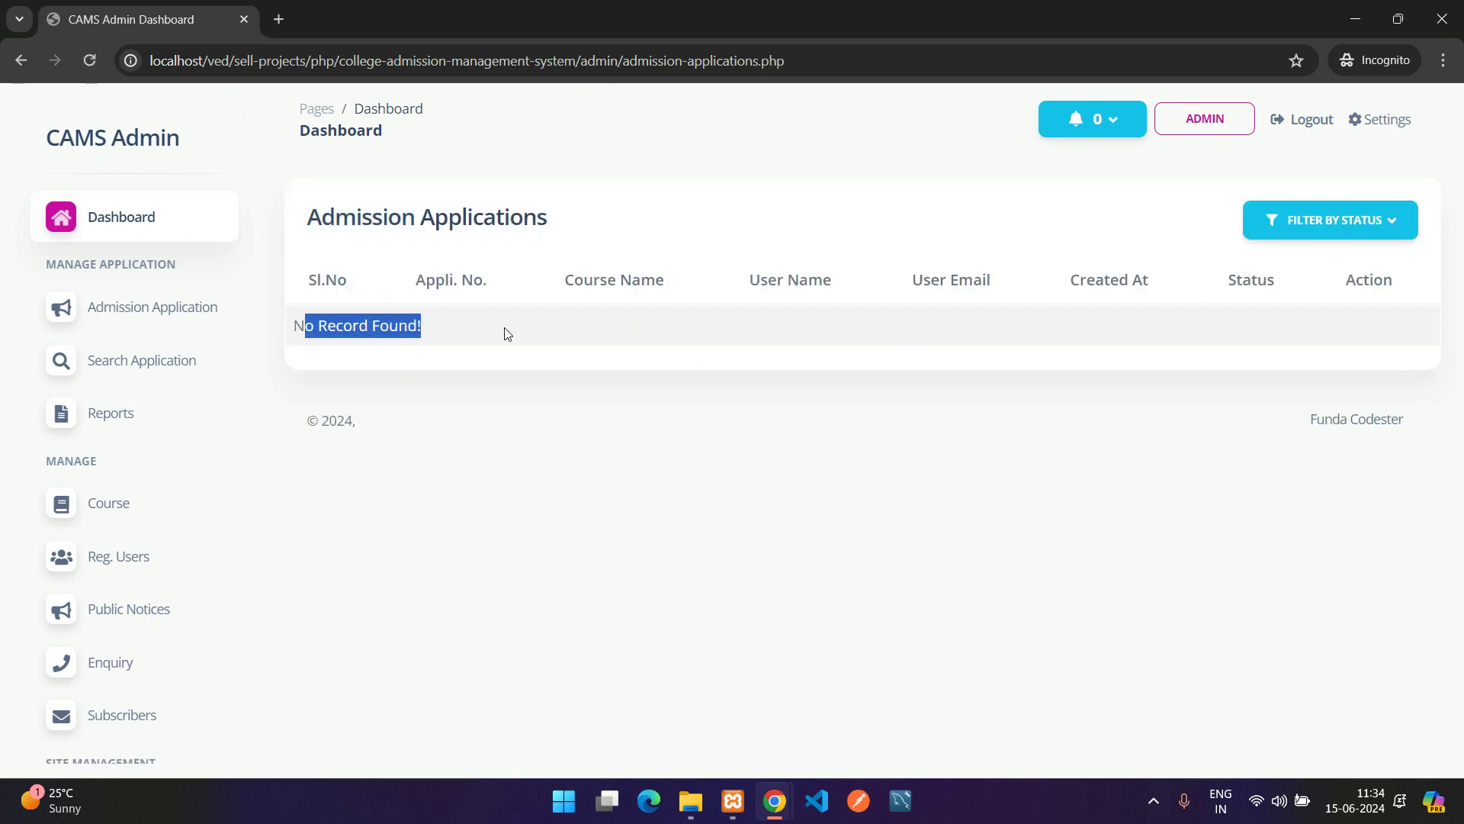
pyautogui.click(507, 330)
pyautogui.click(1385, 222)
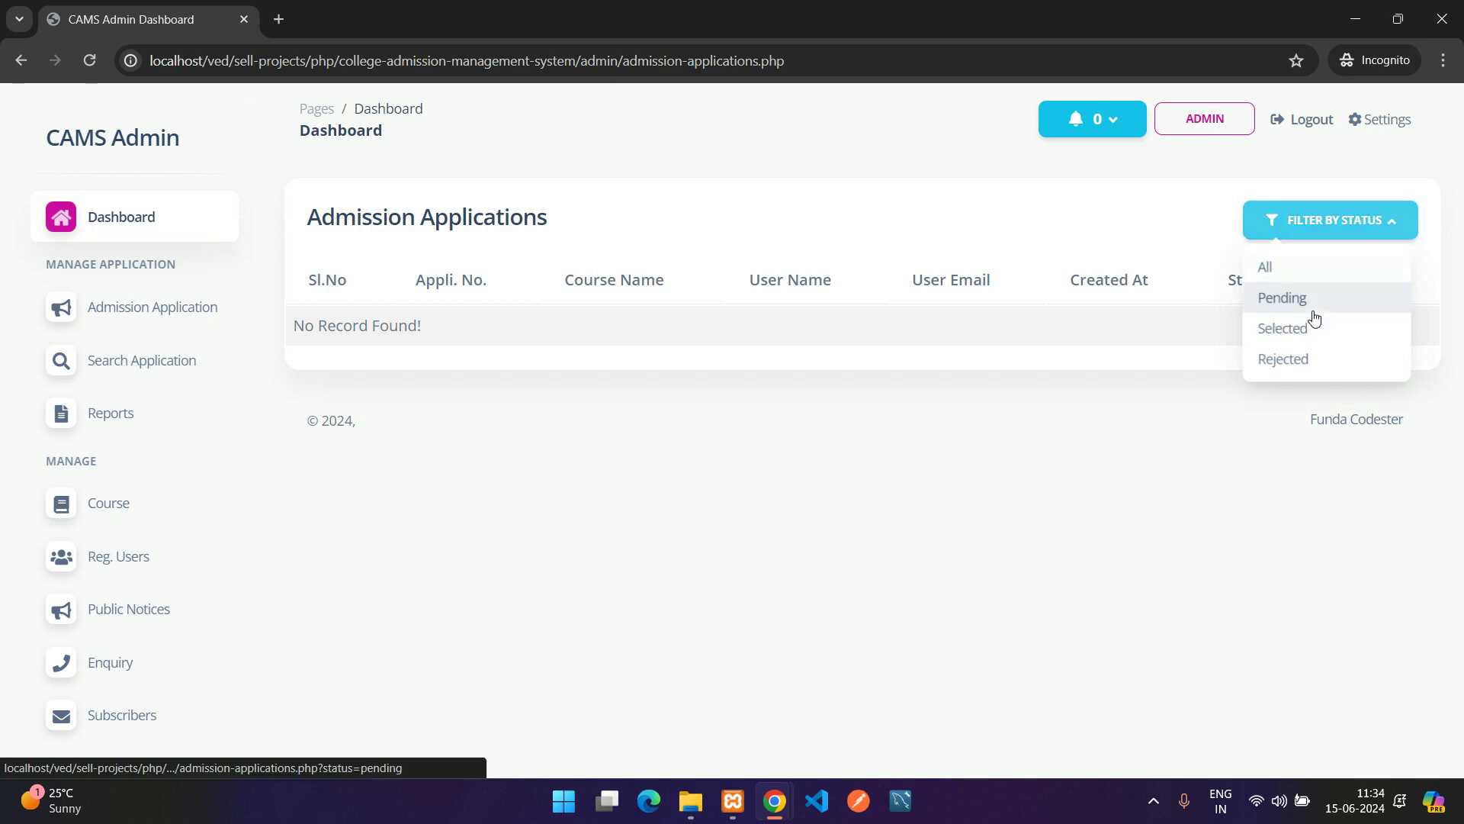
pyautogui.click(1283, 328)
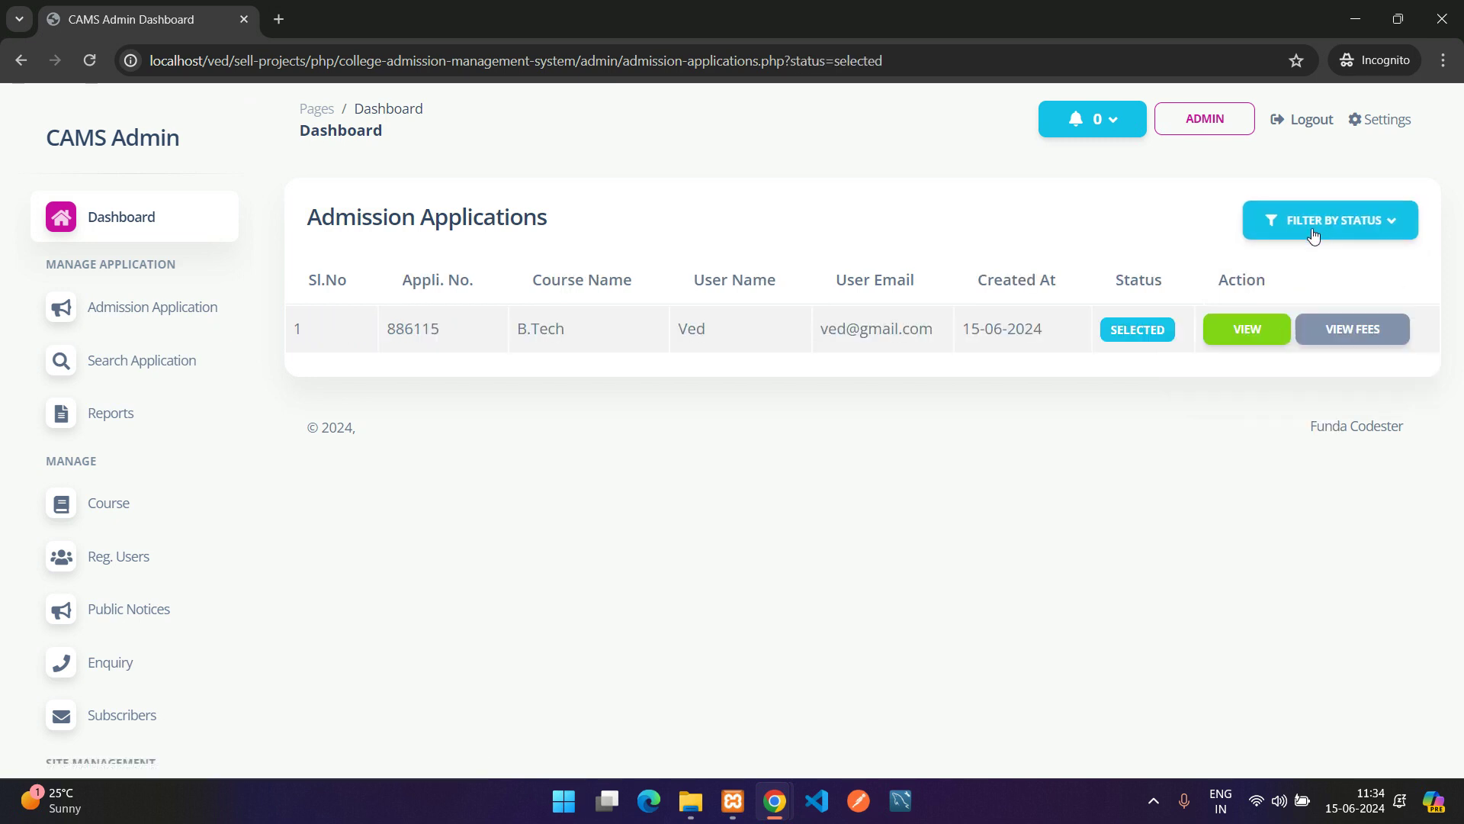
pyautogui.click(1331, 223)
pyautogui.click(1294, 294)
pyautogui.click(1331, 223)
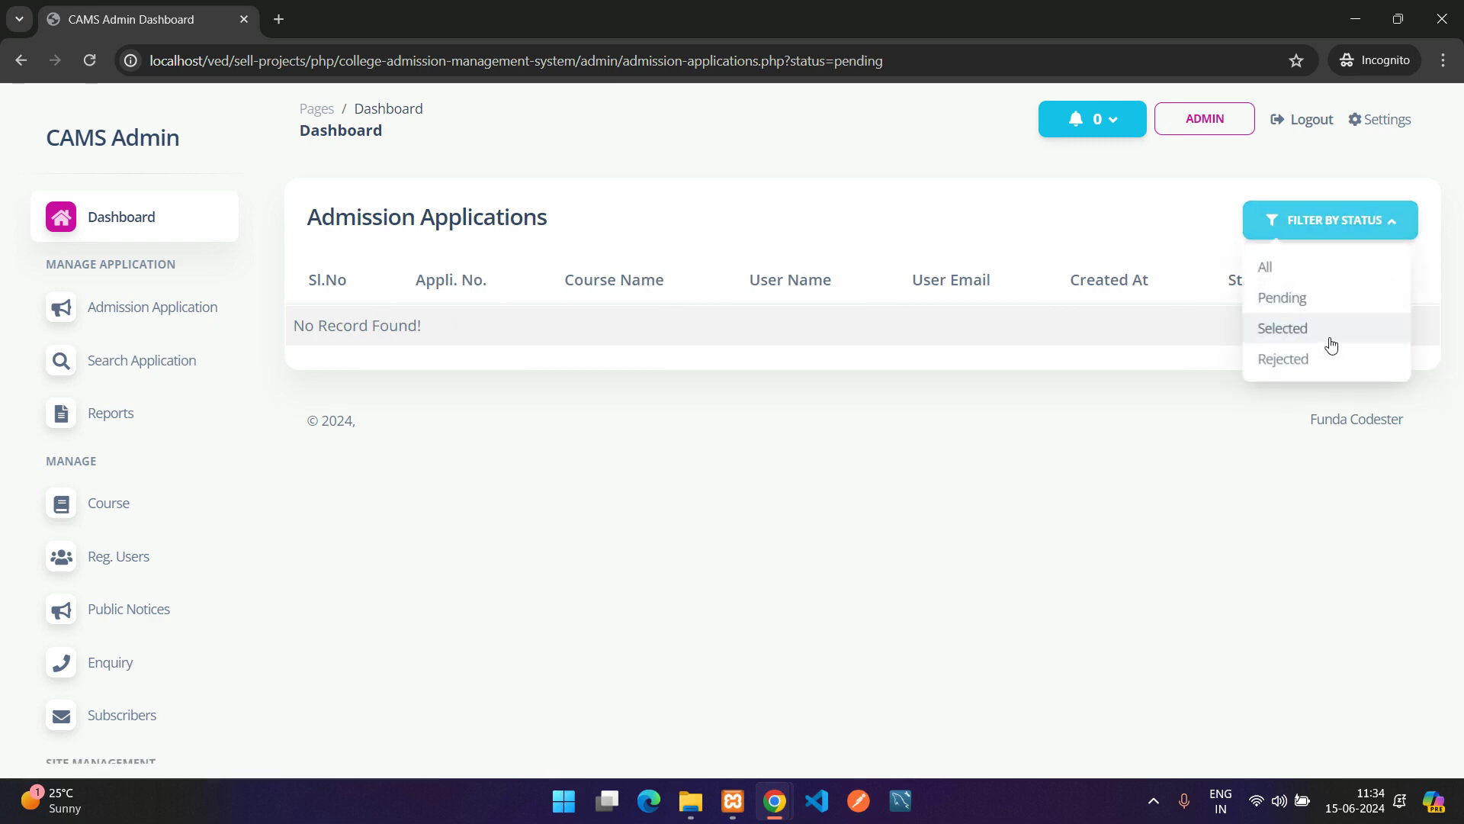
pyautogui.click(1317, 354)
pyautogui.click(1331, 221)
pyautogui.click(1312, 335)
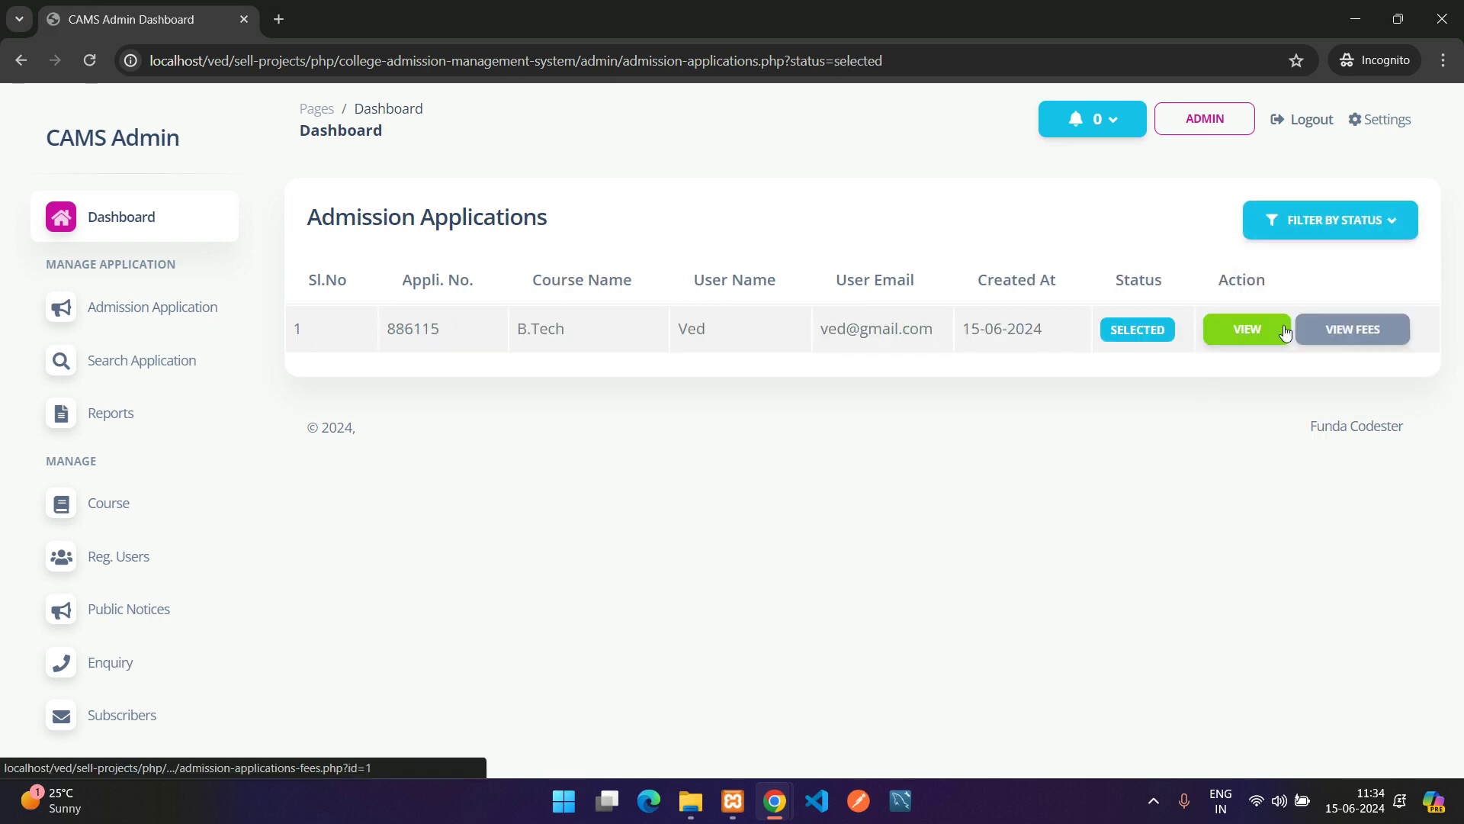
pyautogui.click(1316, 223)
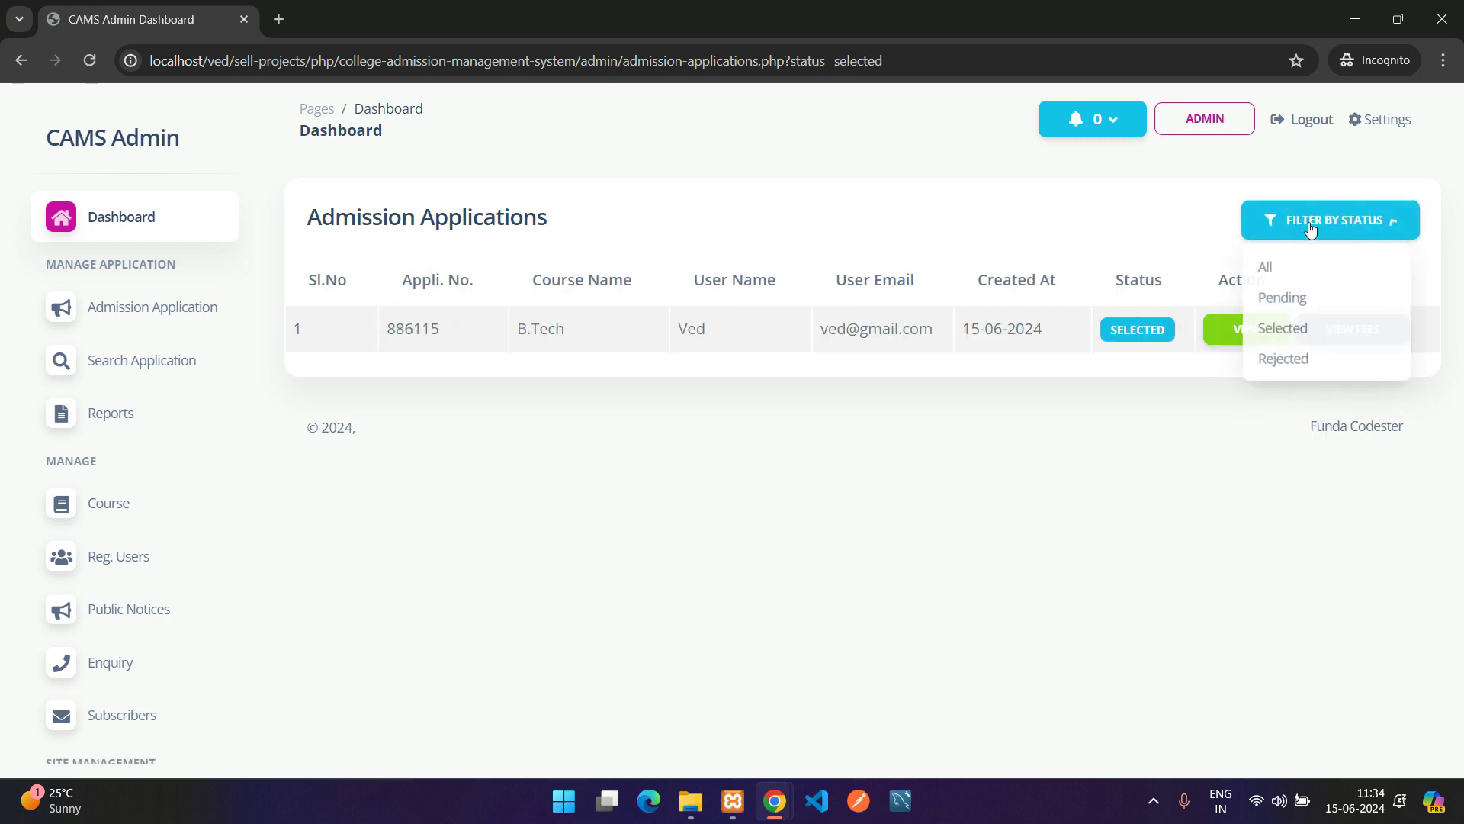
pyautogui.click(1281, 263)
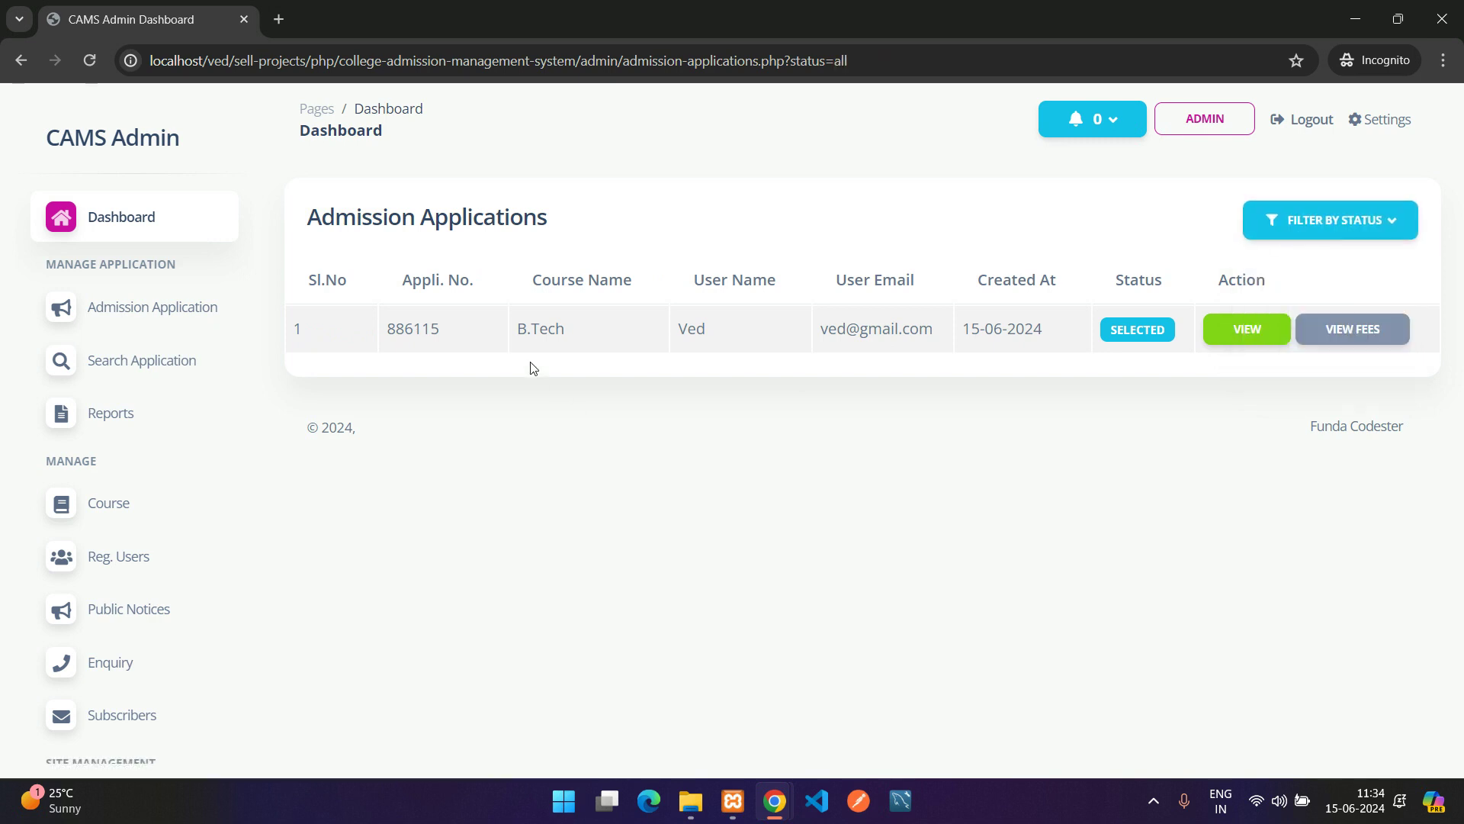
pyautogui.click(1338, 223)
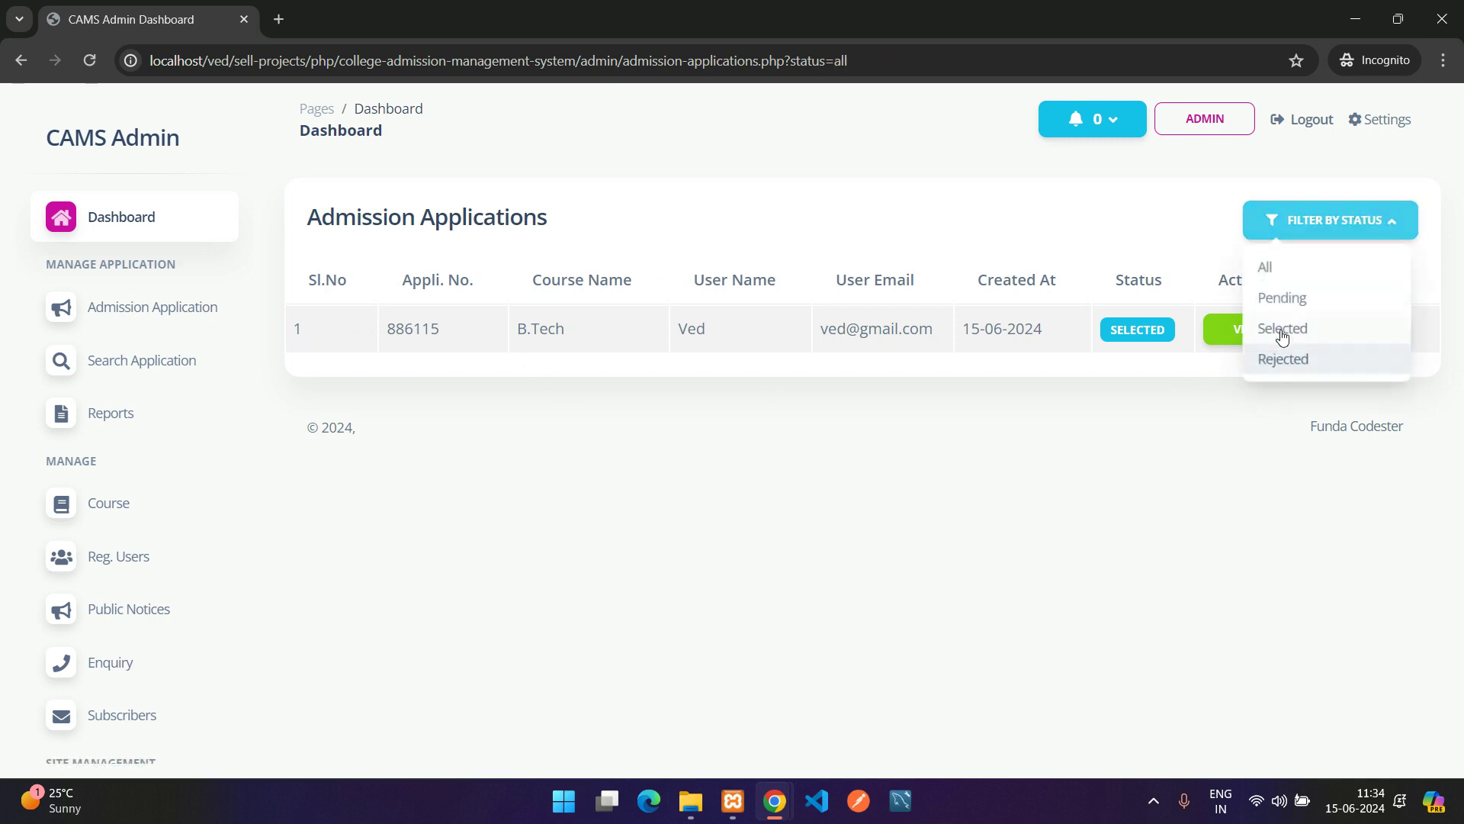
pyautogui.click(1326, 334)
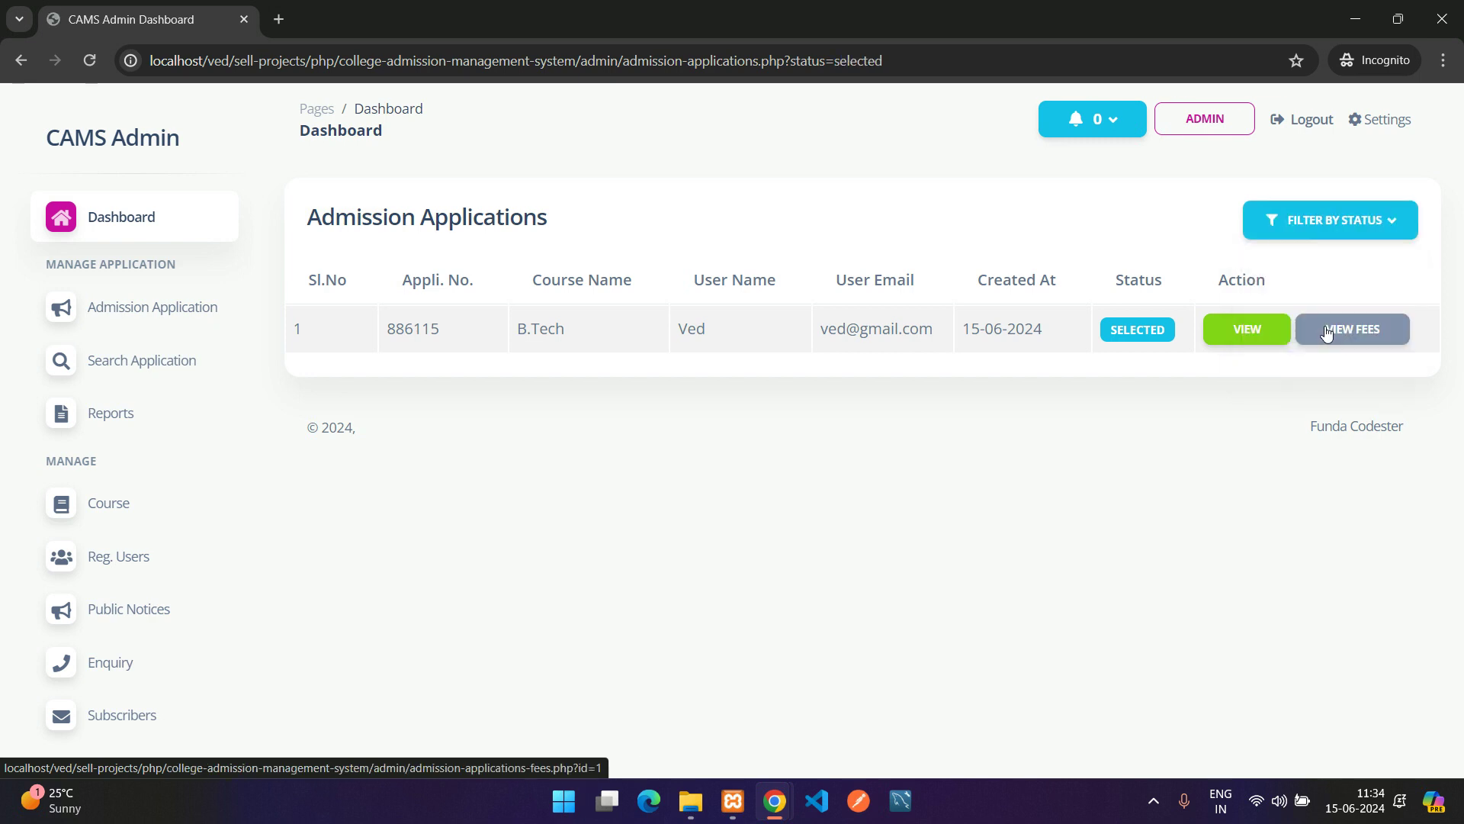
pyautogui.click(1234, 334)
pyautogui.scroll(-5, 686, 468)
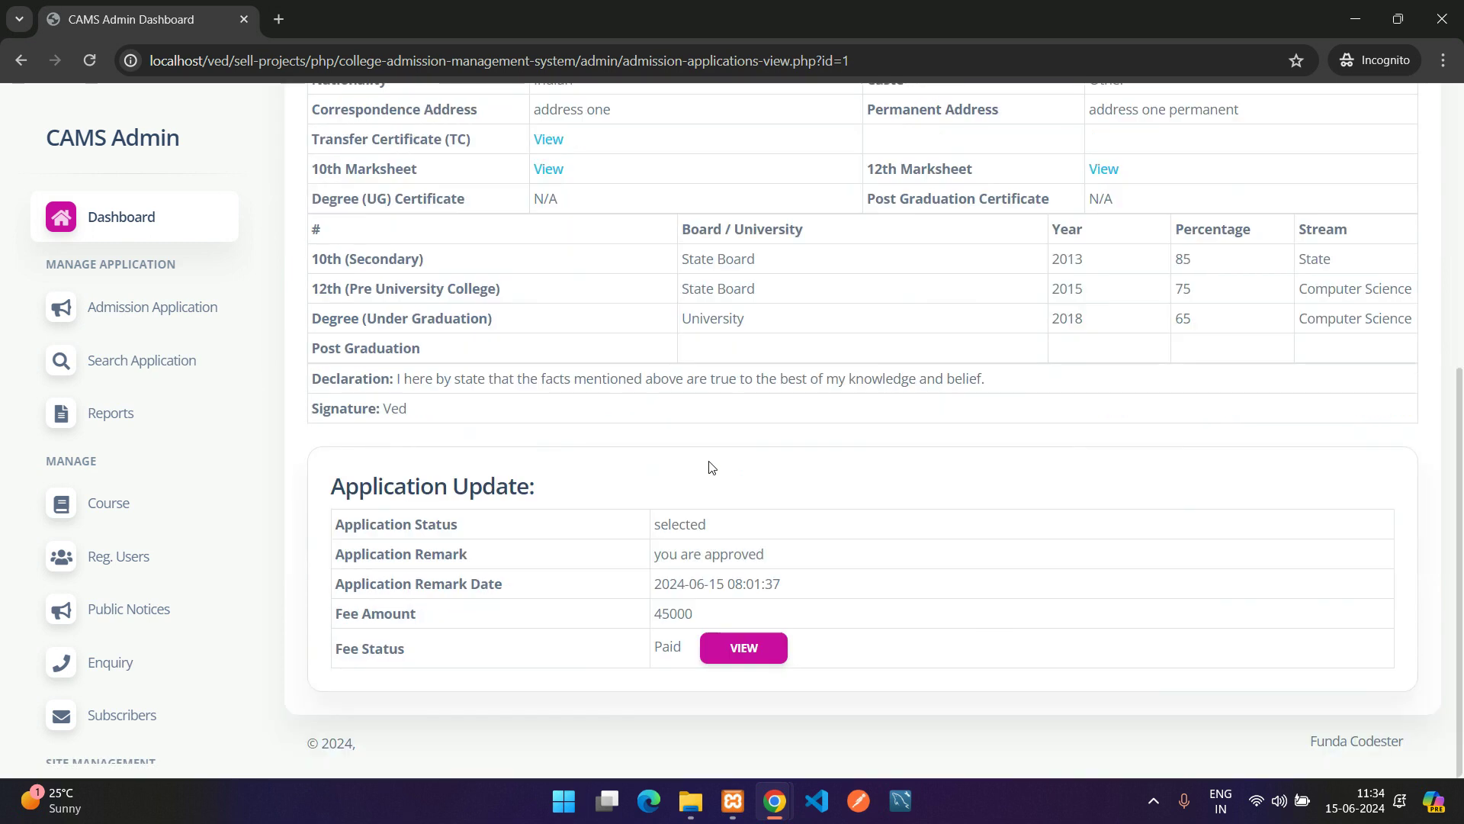
pyautogui.scroll(5, 712, 461)
pyautogui.hotkey('alt', 'Left')
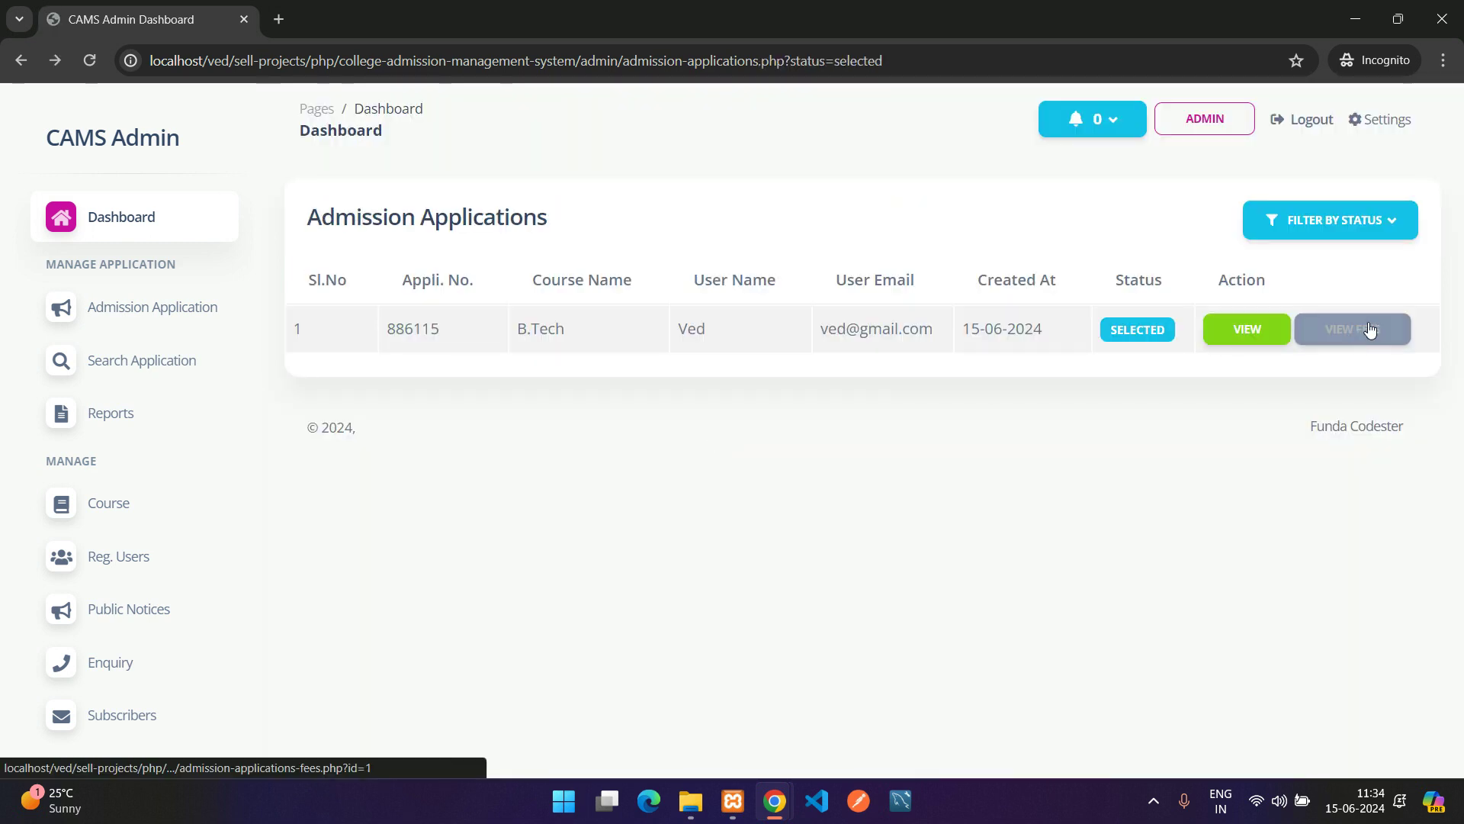
pyautogui.click(1347, 342)
pyautogui.hotkey('alt', 'Left')
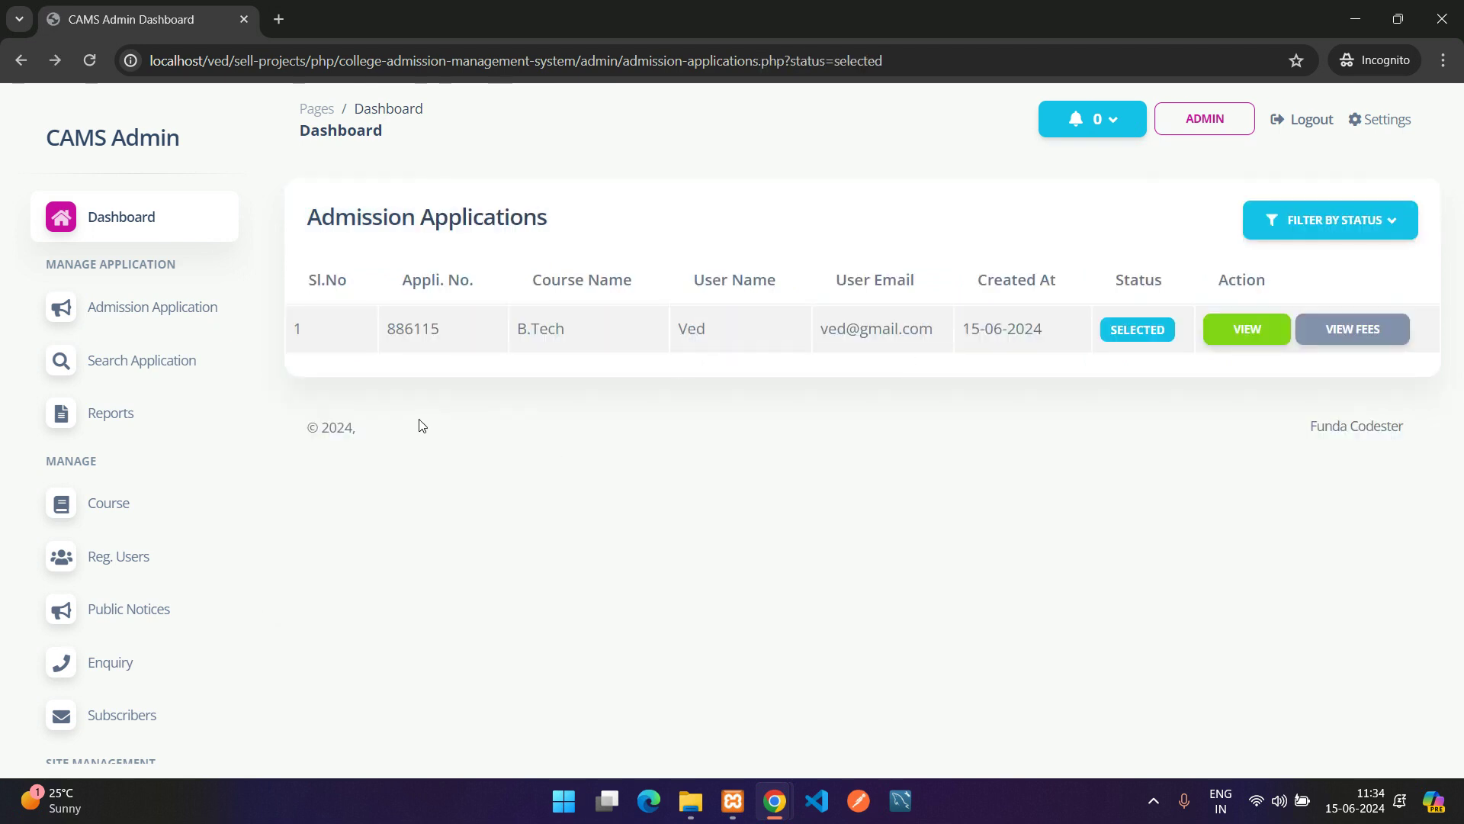
# Copy application number 886115 from the Selected-filtered applications list
pyautogui.click(134, 367)
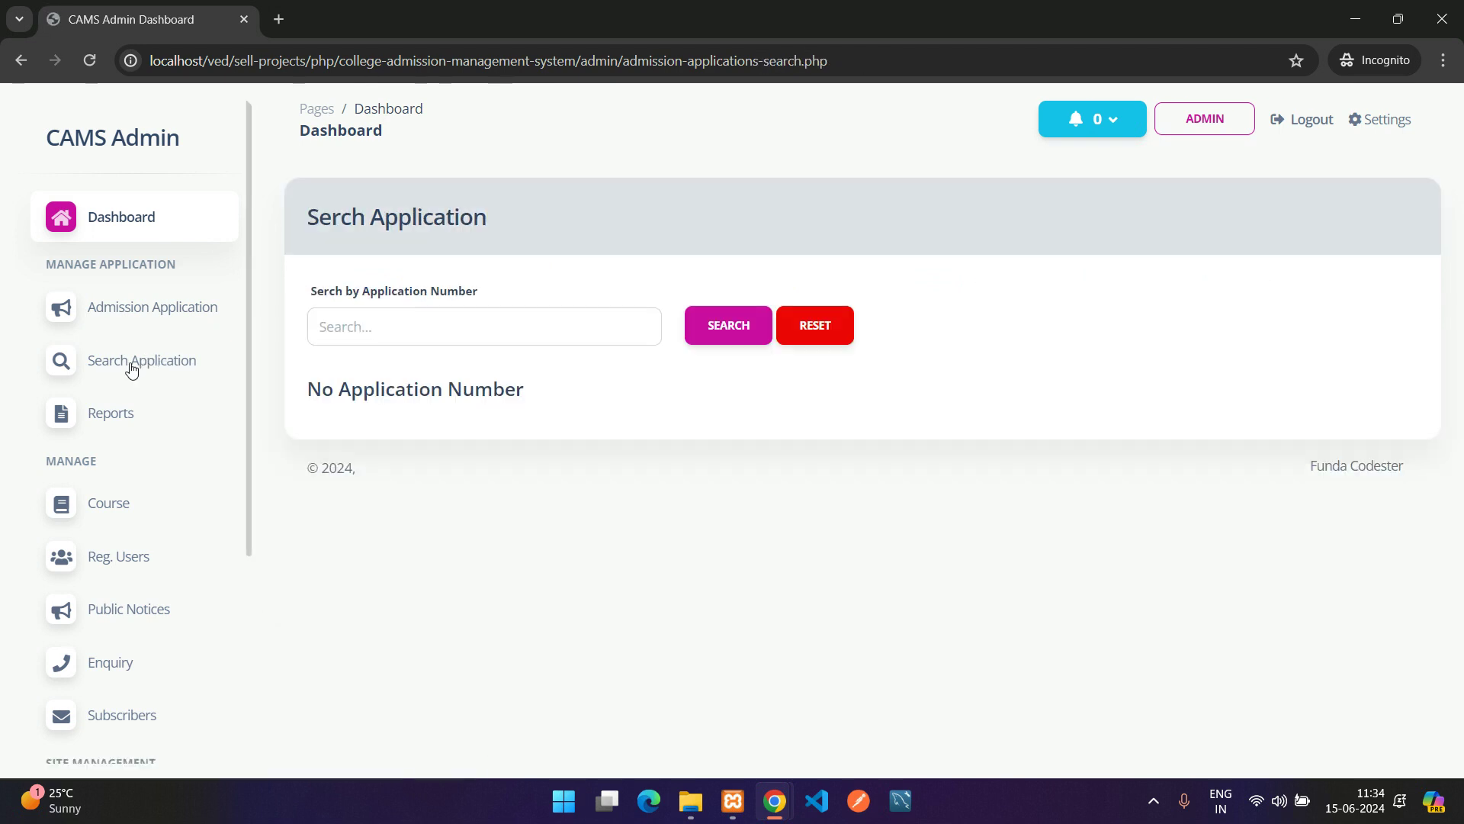
pyautogui.moveTo(312, 292); pyautogui.dragTo(439, 294)
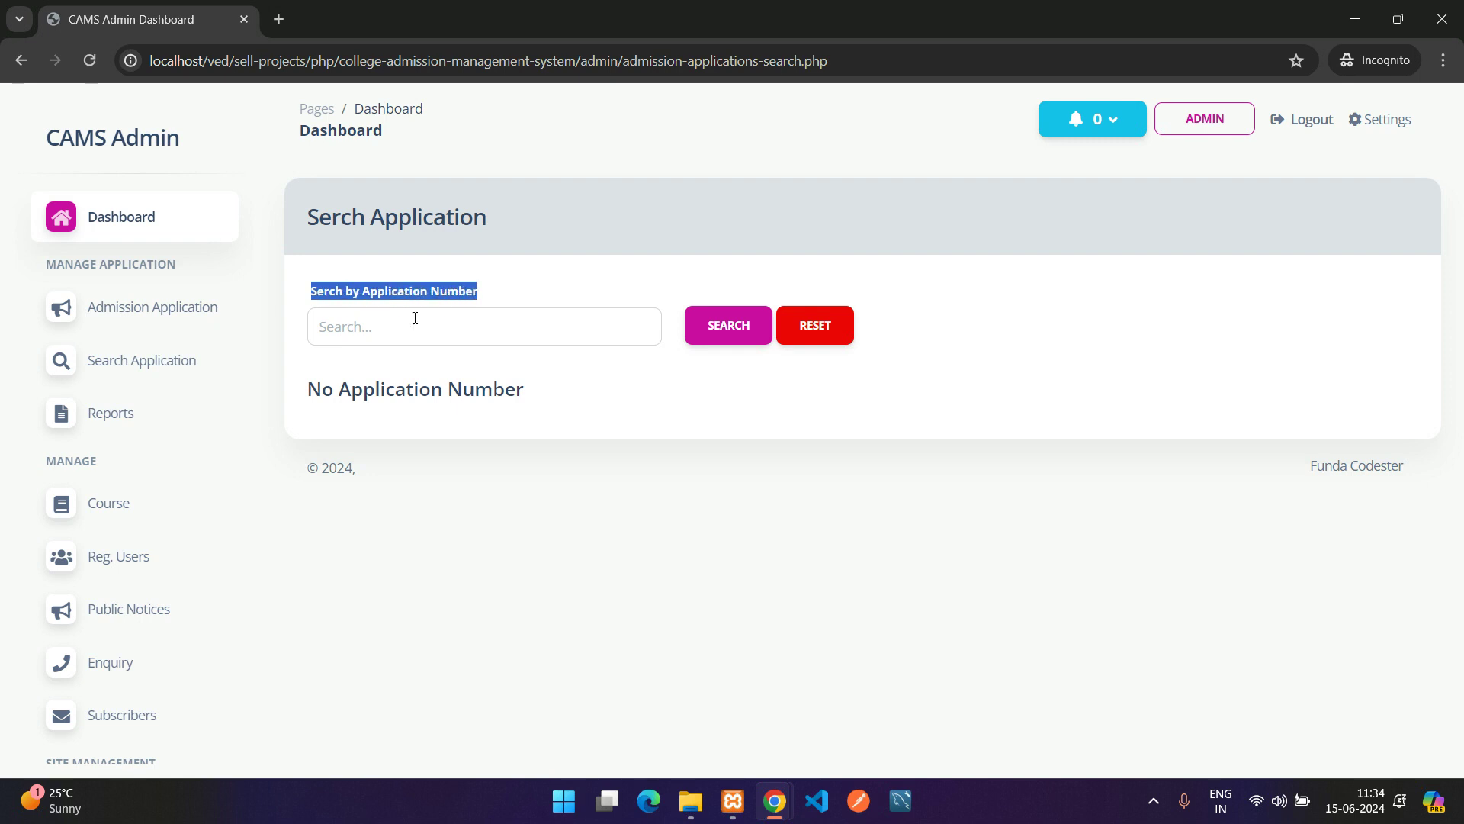
pyautogui.click(180, 306)
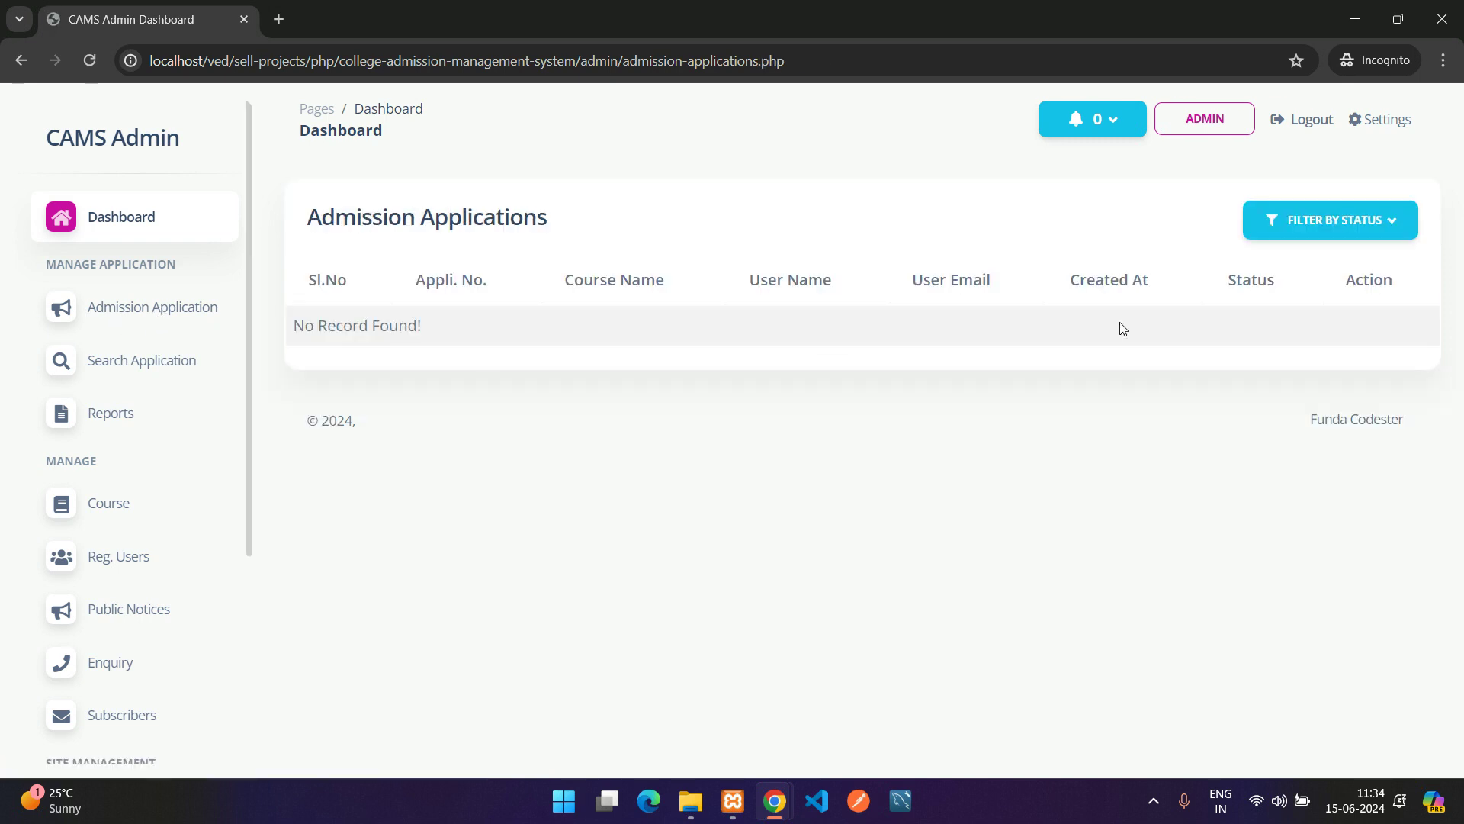
pyautogui.click(1331, 220)
pyautogui.click(1306, 328)
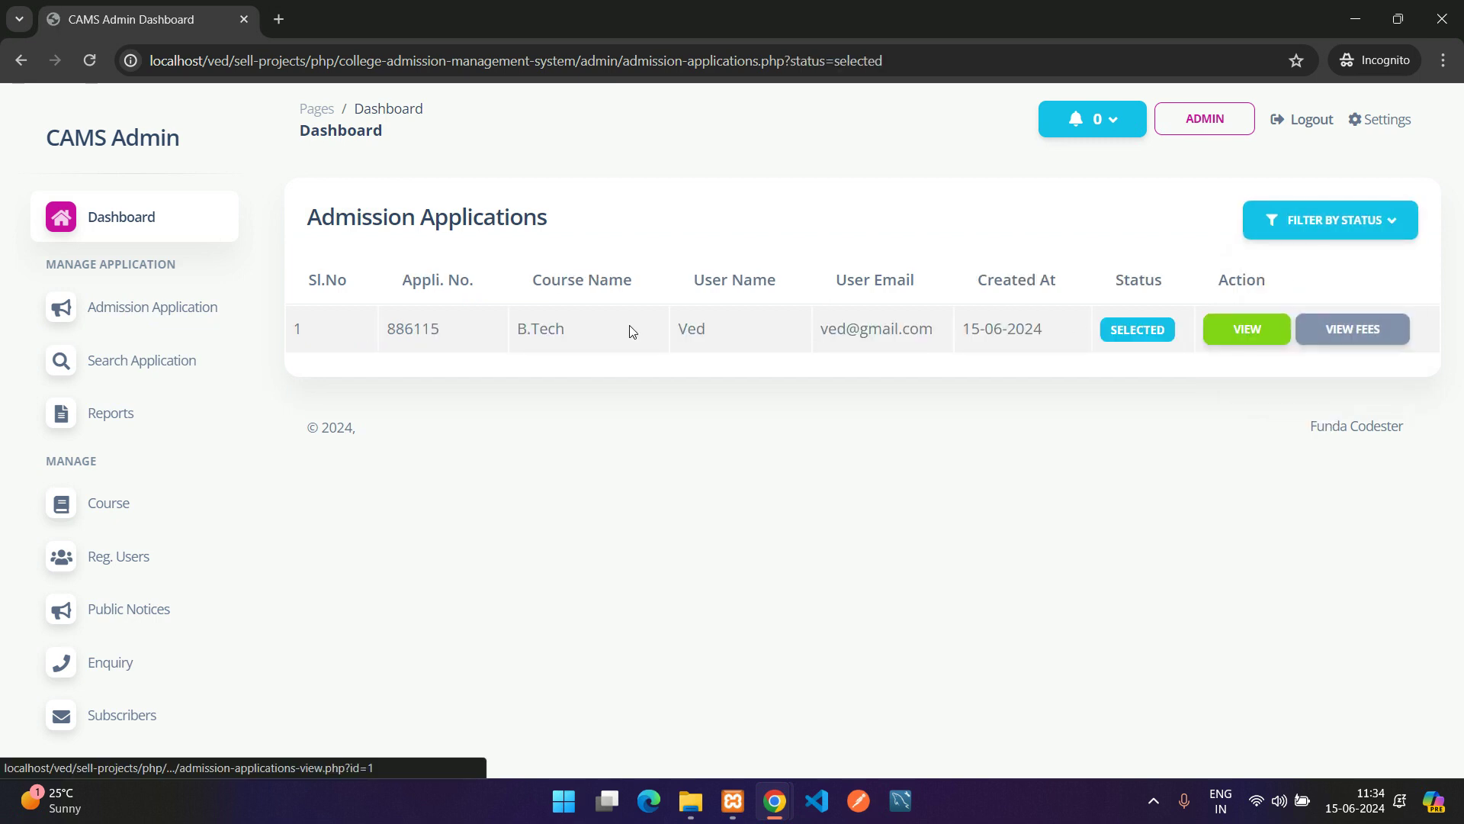
pyautogui.moveTo(403, 279); pyautogui.dragTo(525, 287)
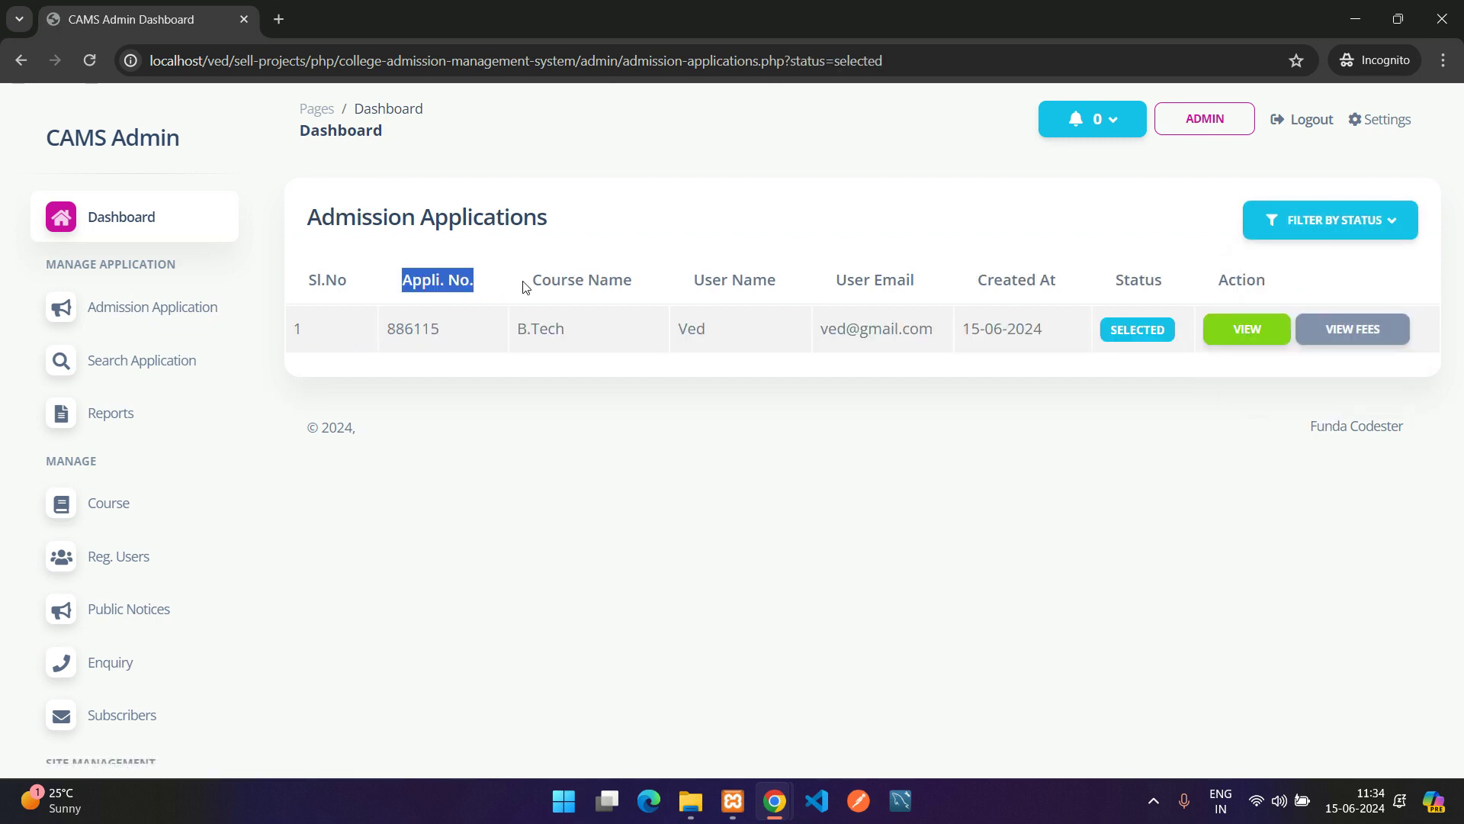
pyautogui.doubleClick(426, 329)
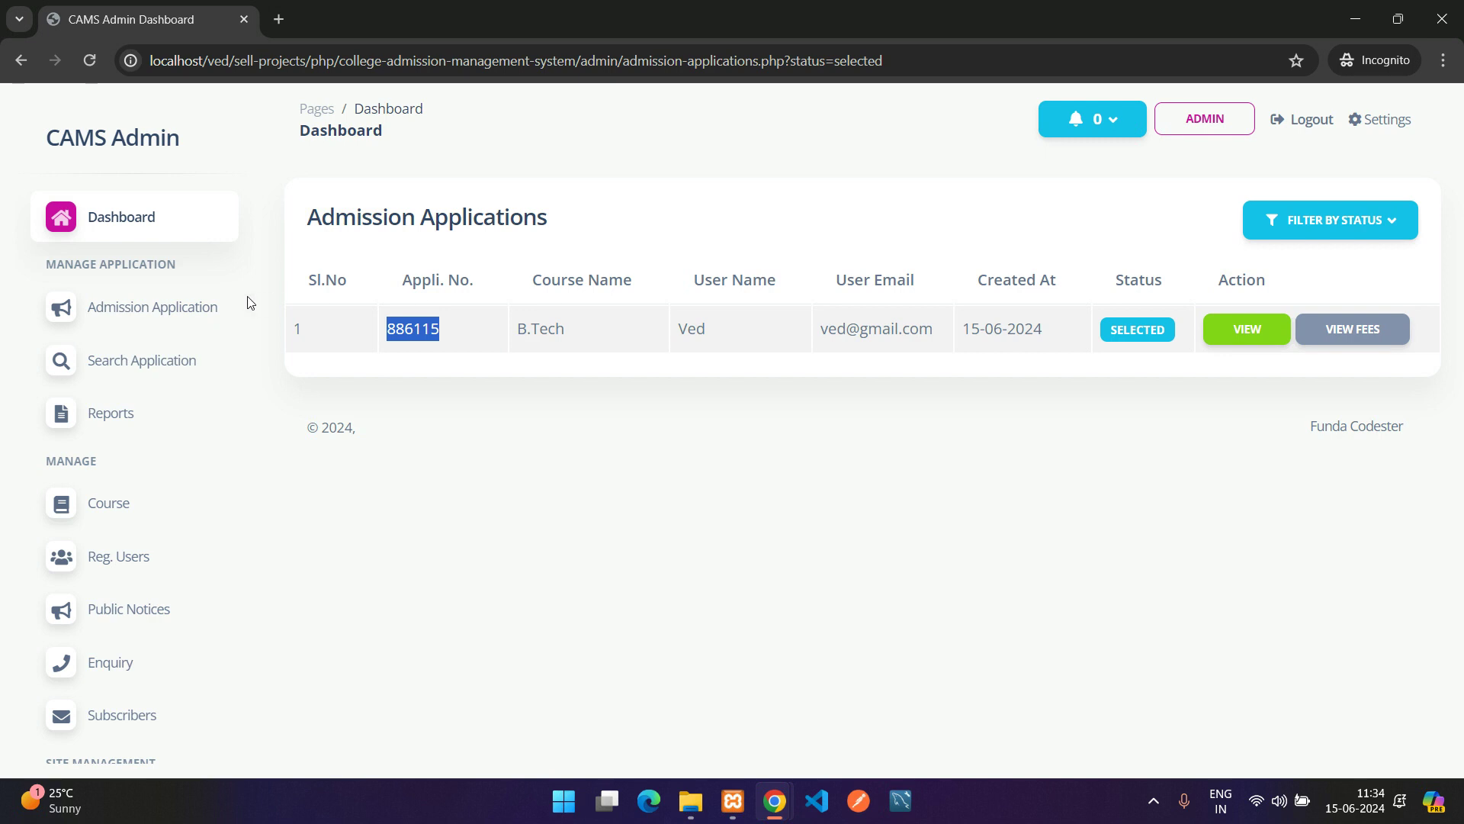
# Search for application 886115 on Search Application and review the result row
pyautogui.click(130, 361)
pyautogui.click(489, 323)
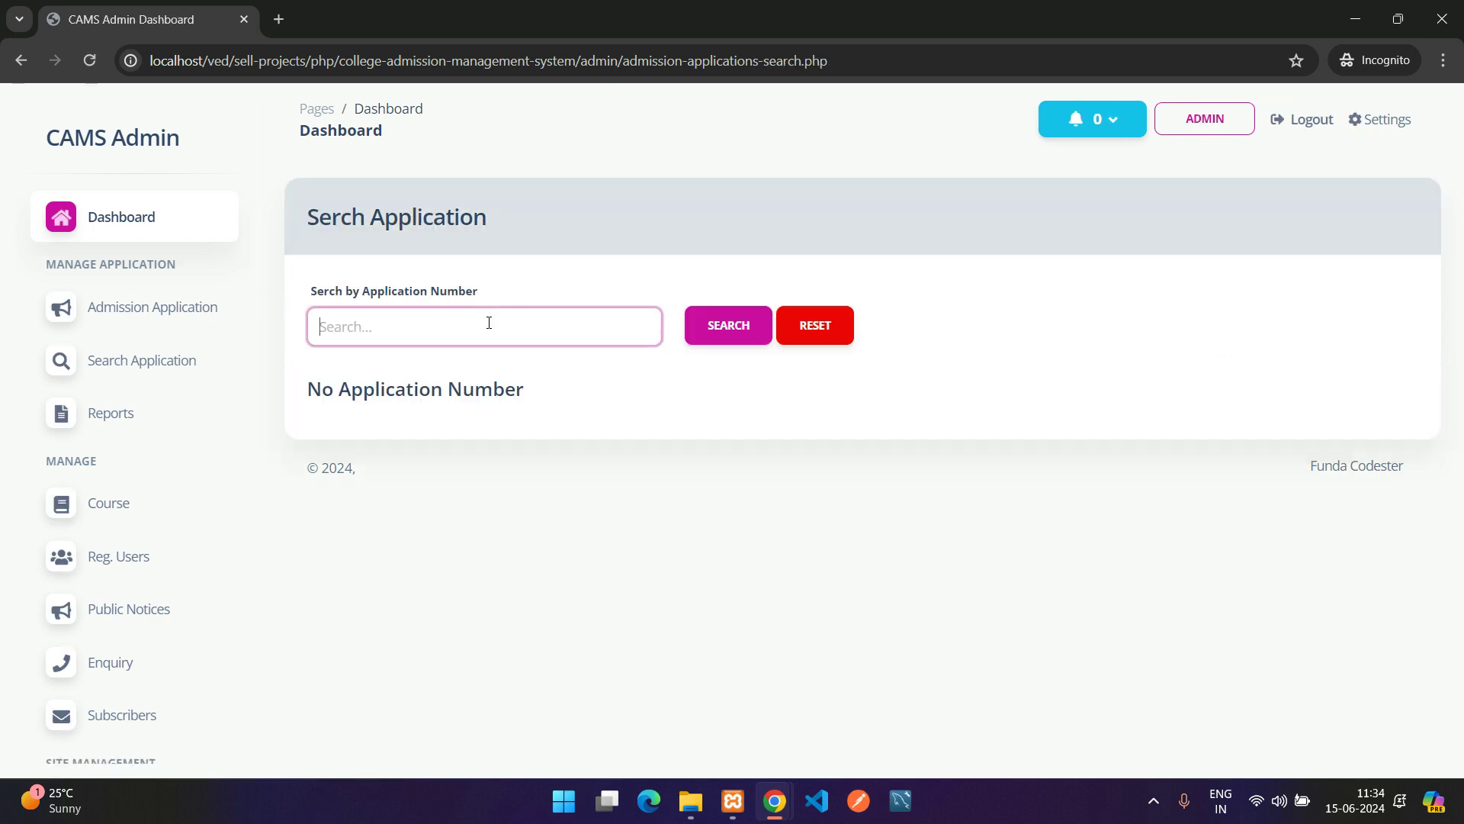
pyautogui.click(697, 336)
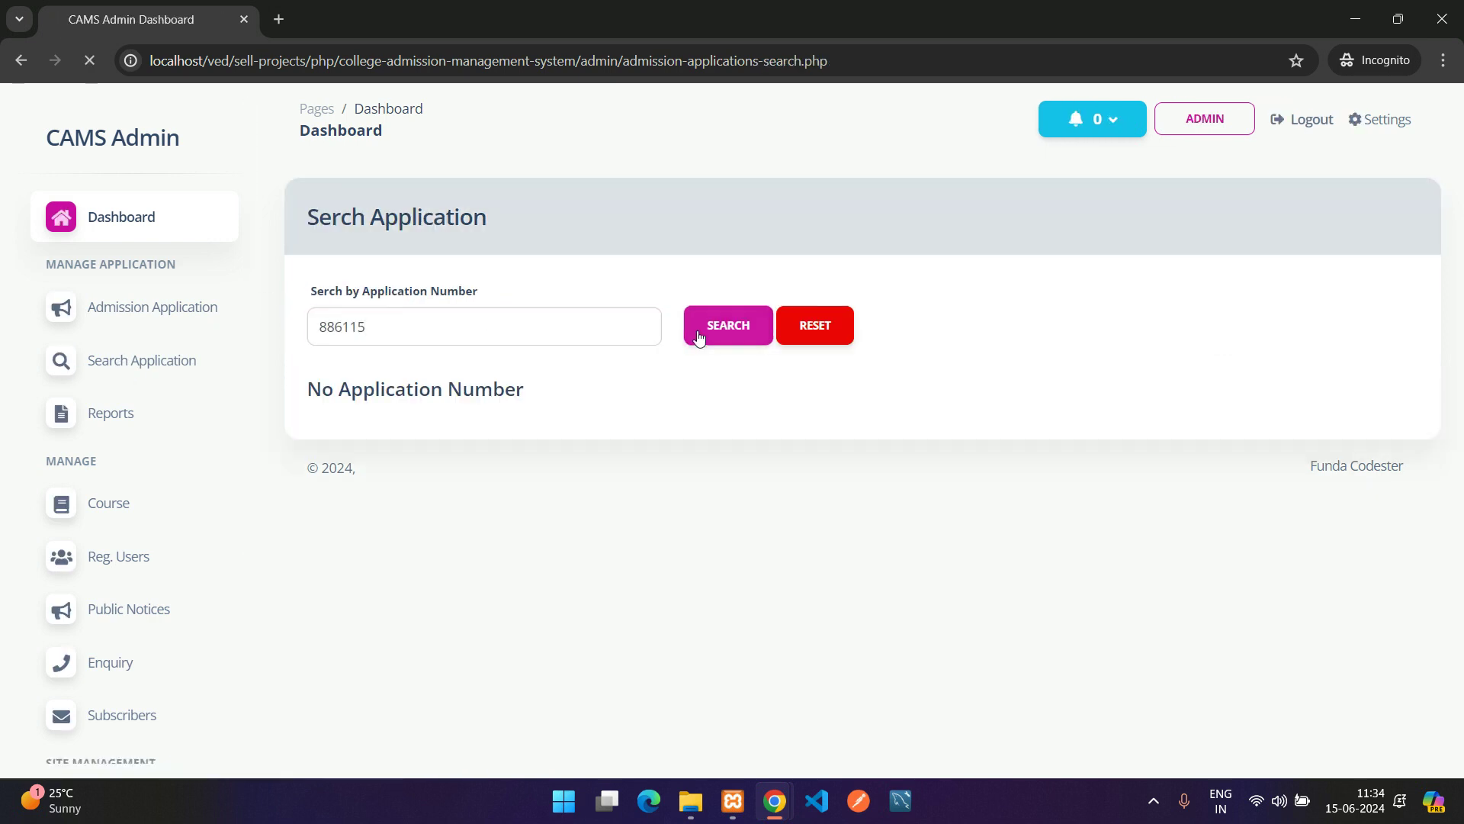
pyautogui.moveTo(305, 438); pyautogui.dragTo(444, 436)
pyautogui.click(693, 433)
pyautogui.moveTo(894, 434); pyautogui.dragTo(963, 435)
pyautogui.click(970, 435)
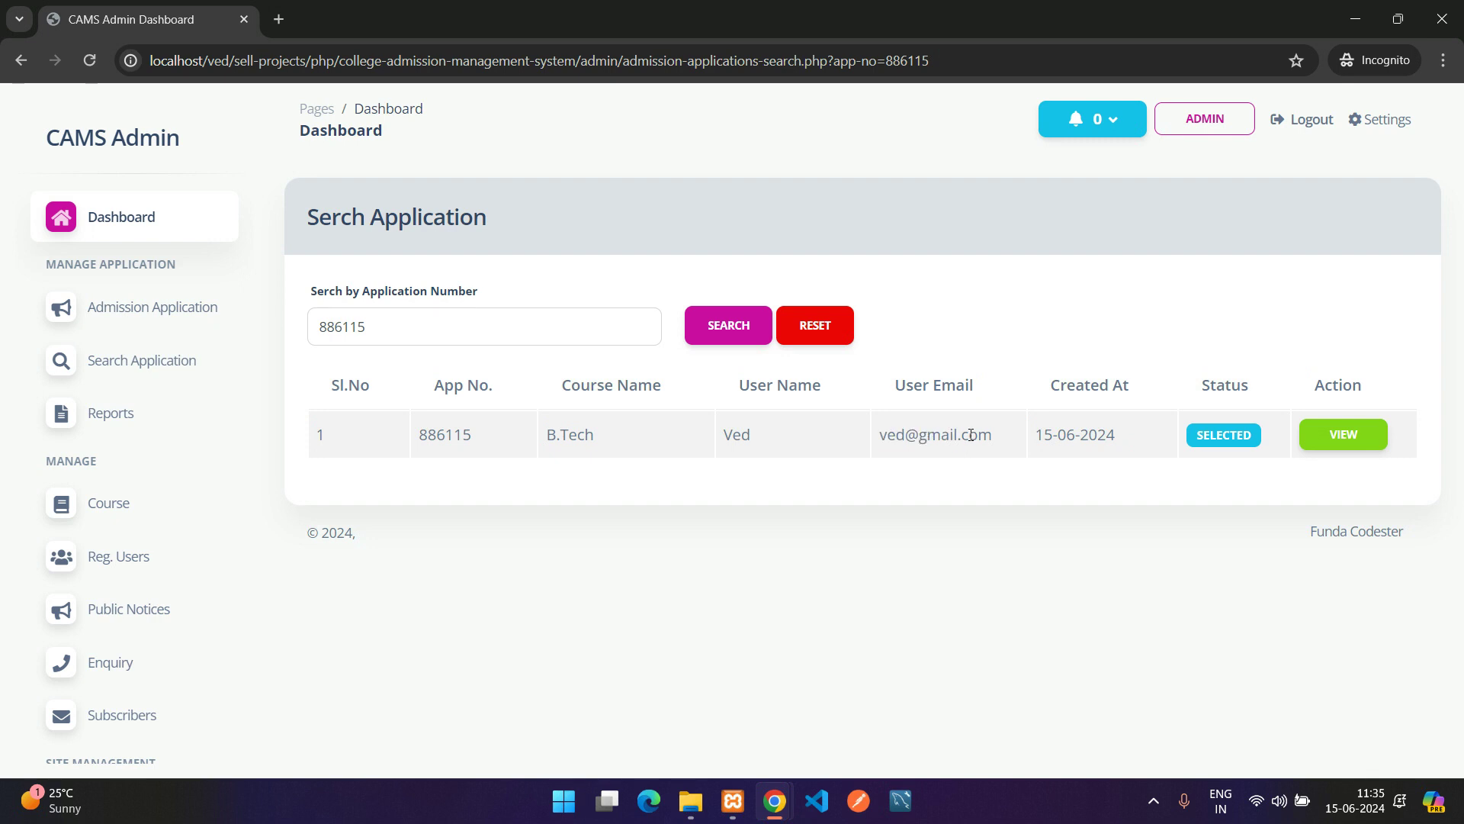
# View the full form for 886115, come back, and reset the search
pyautogui.click(1343, 434)
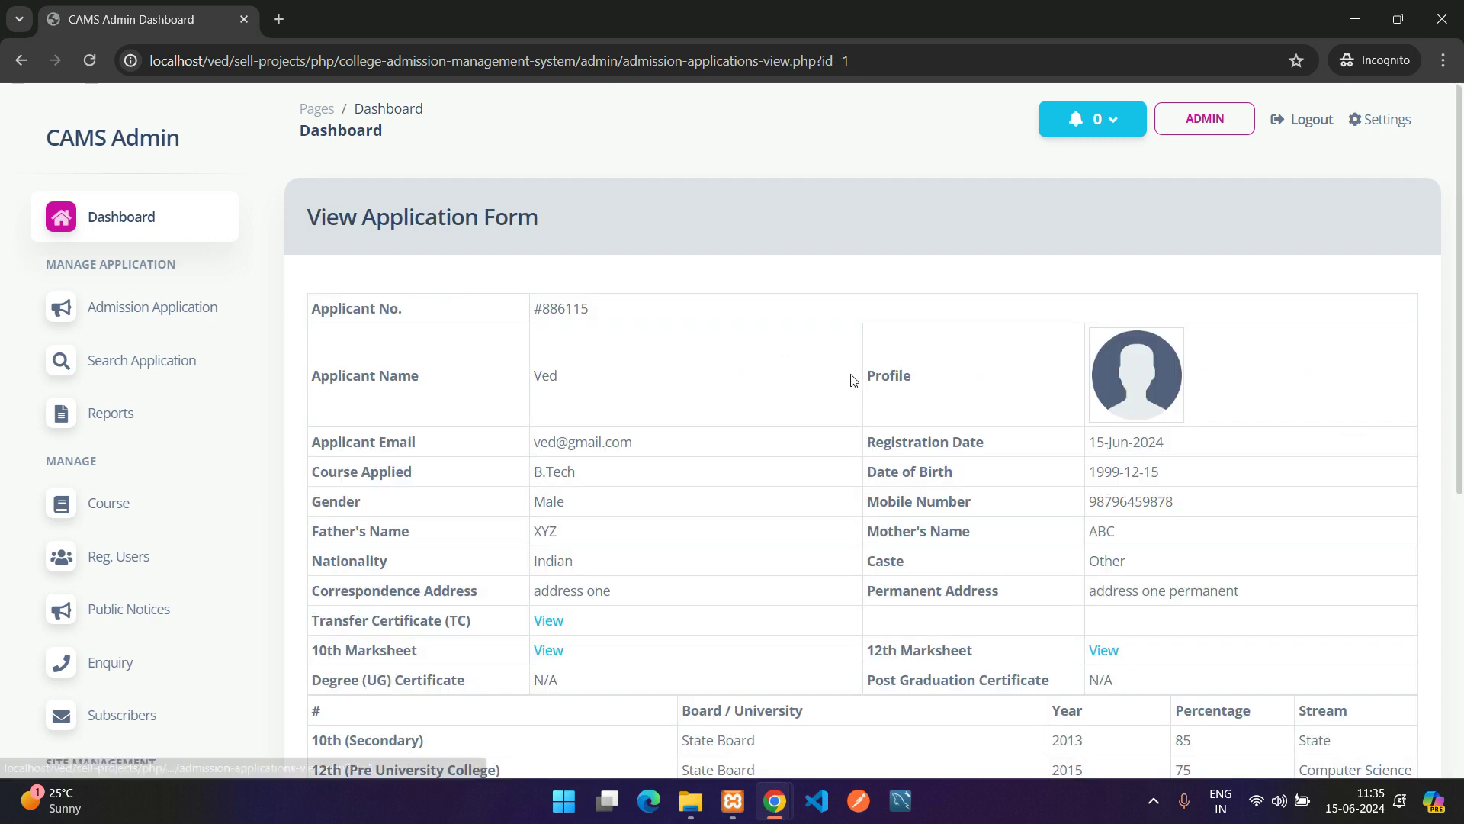
pyautogui.scroll(-6, 849, 376)
pyautogui.scroll(6, 854, 549)
pyautogui.hotkey('alt', 'Left')
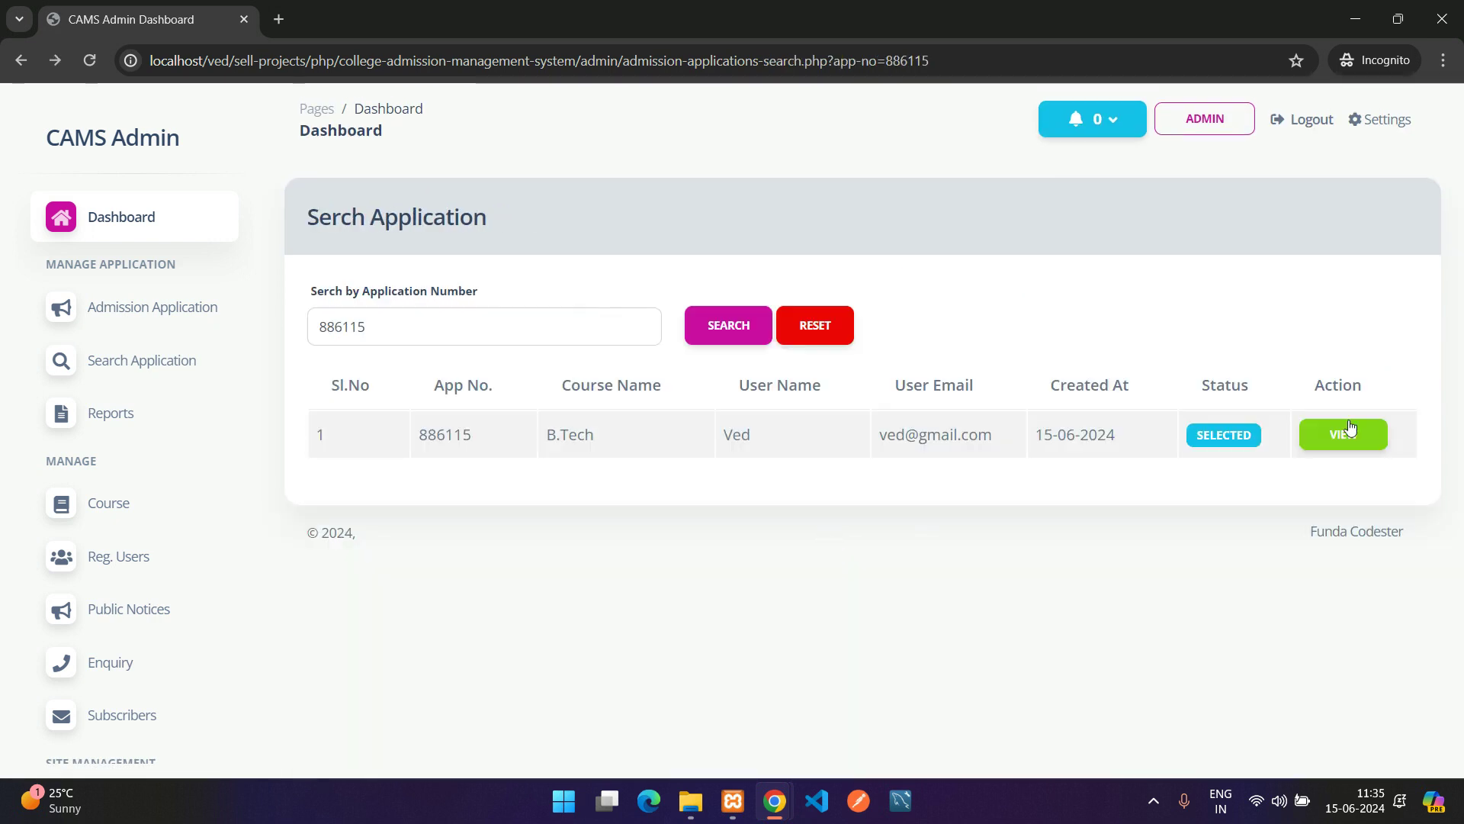
pyautogui.click(417, 330)
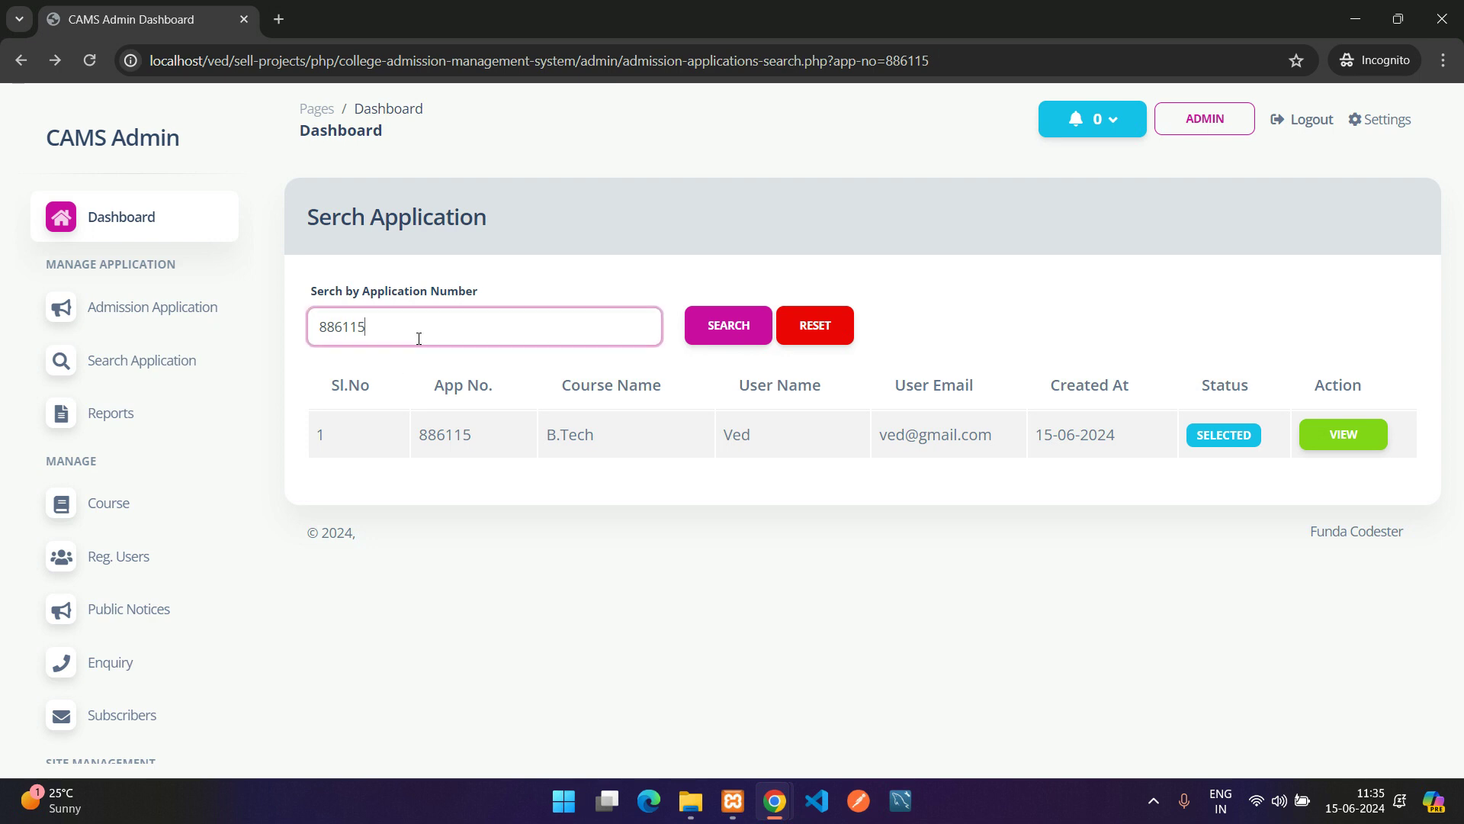
pyautogui.click(813, 327)
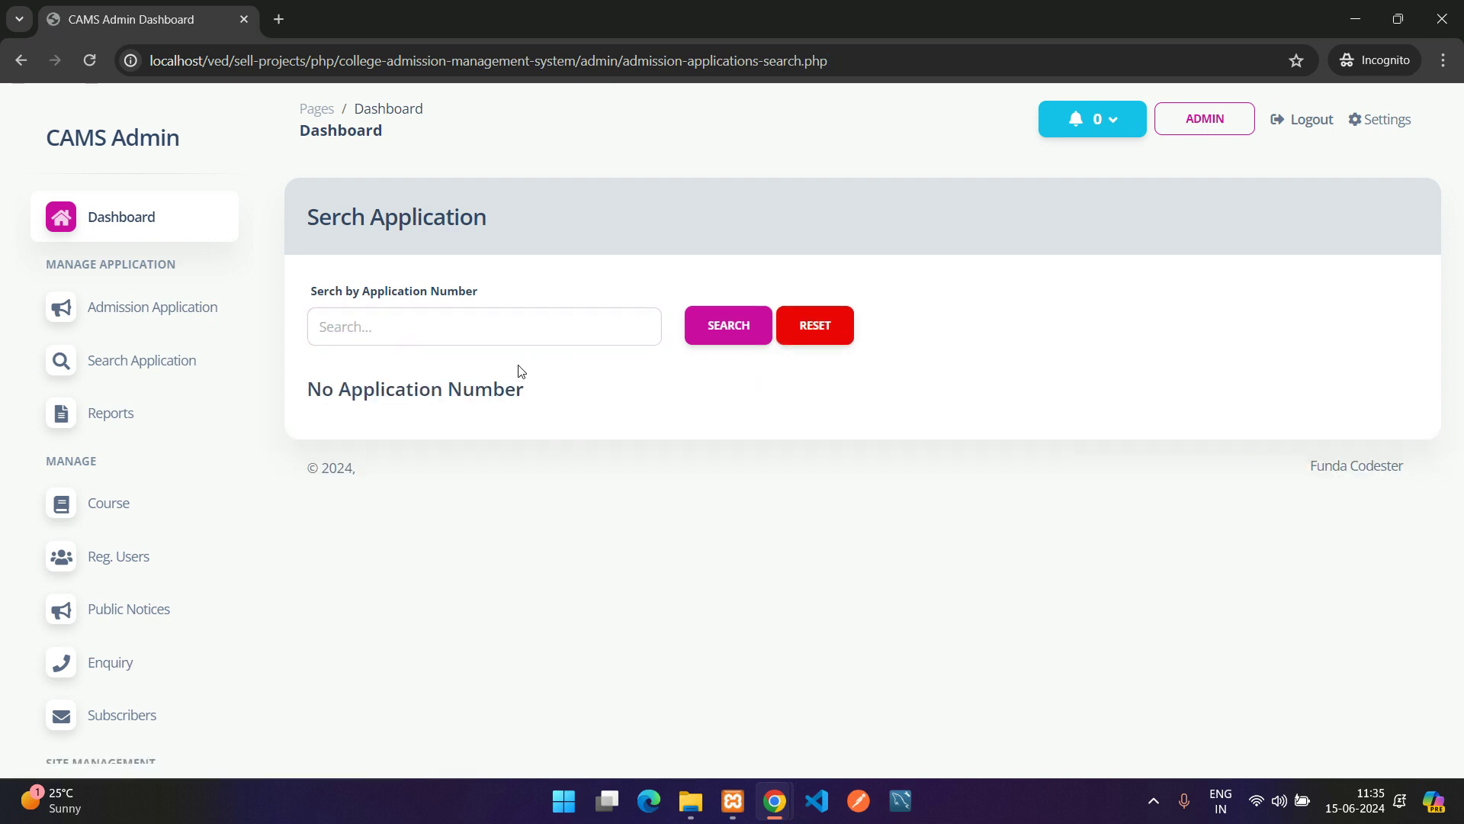
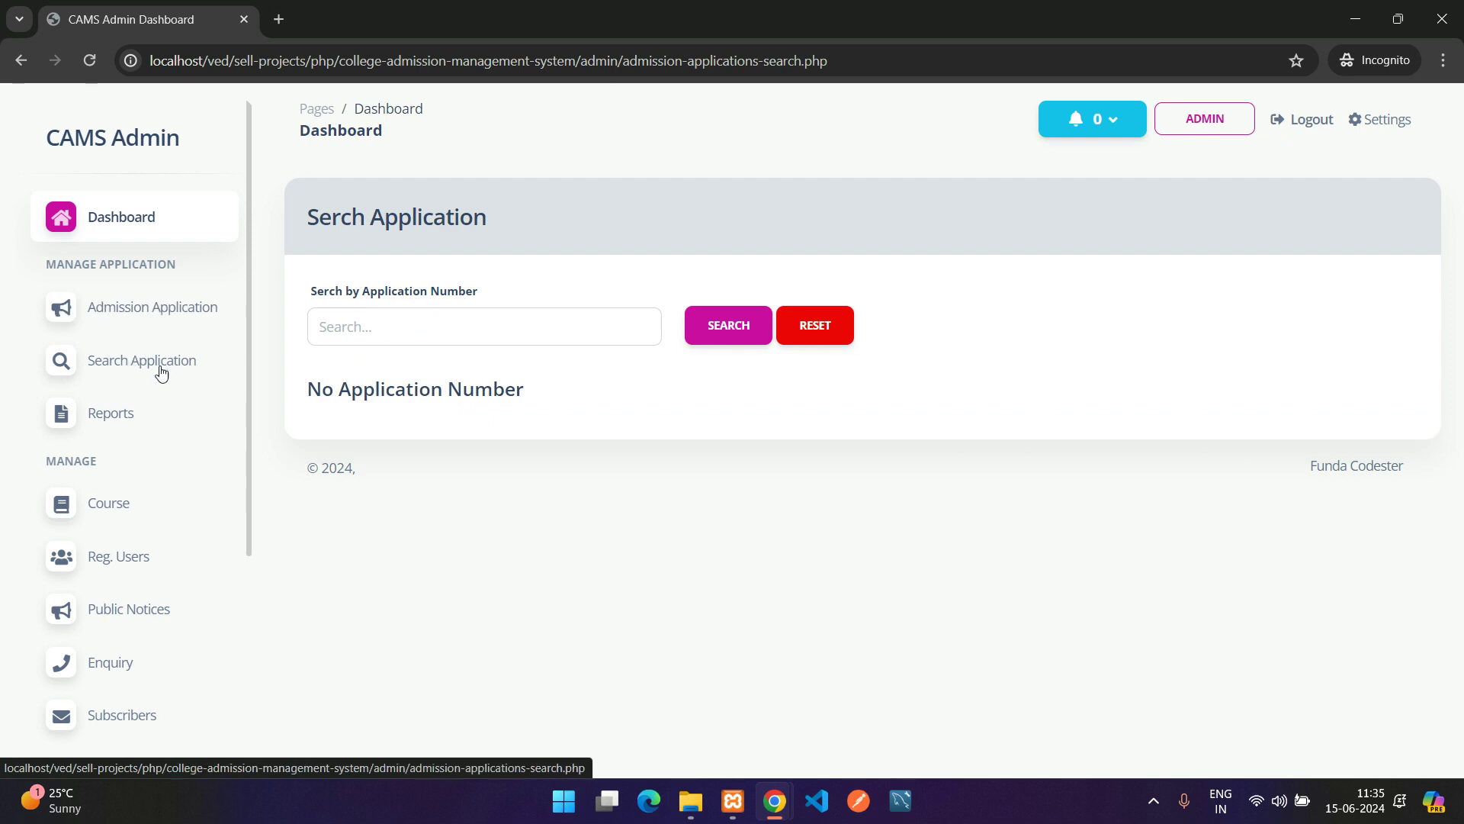
# Filter the applications report from 13-06-2024 to 15-06-2024
pyautogui.click(97, 418)
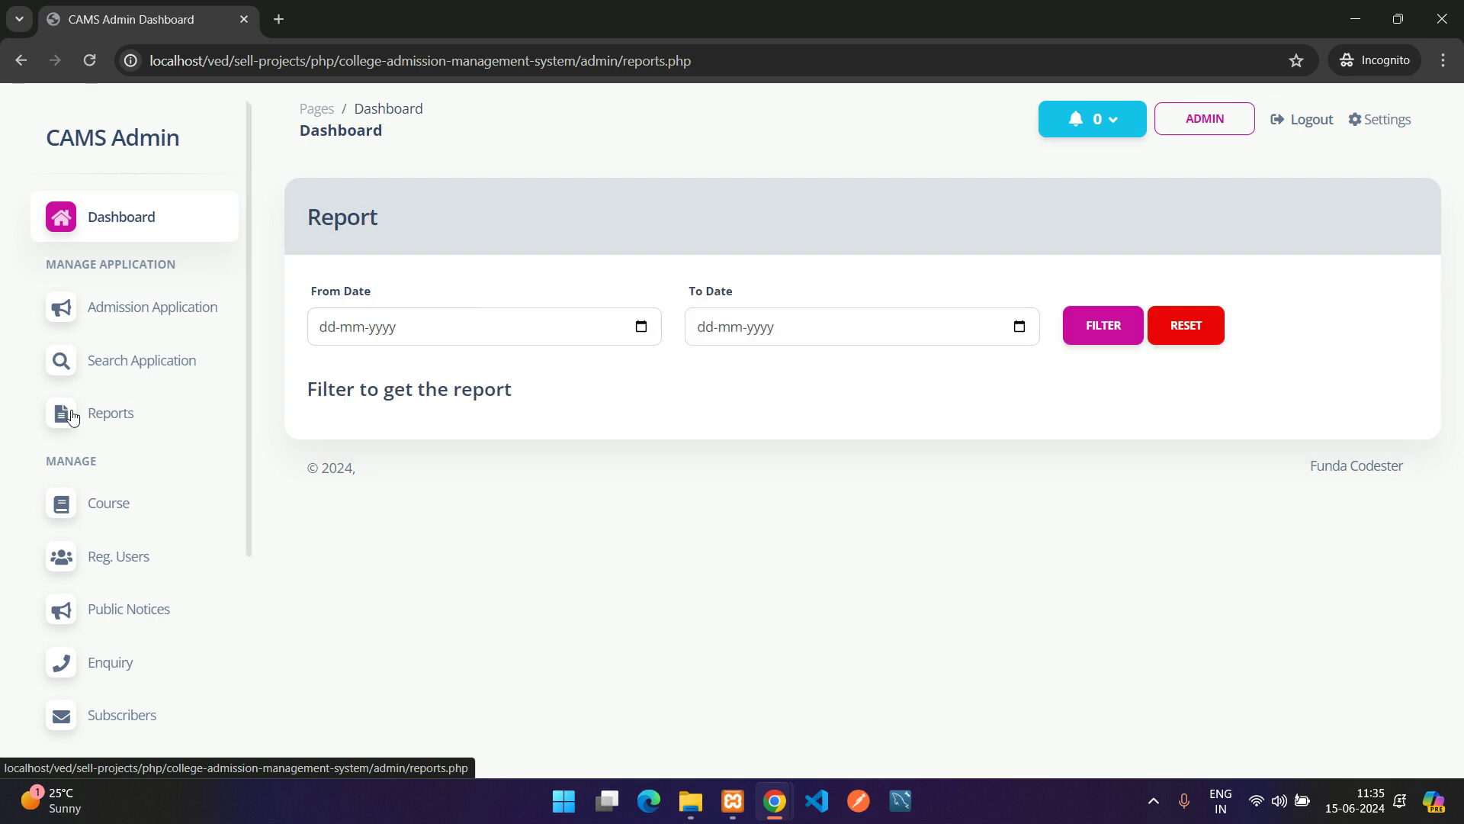
pyautogui.click(470, 323)
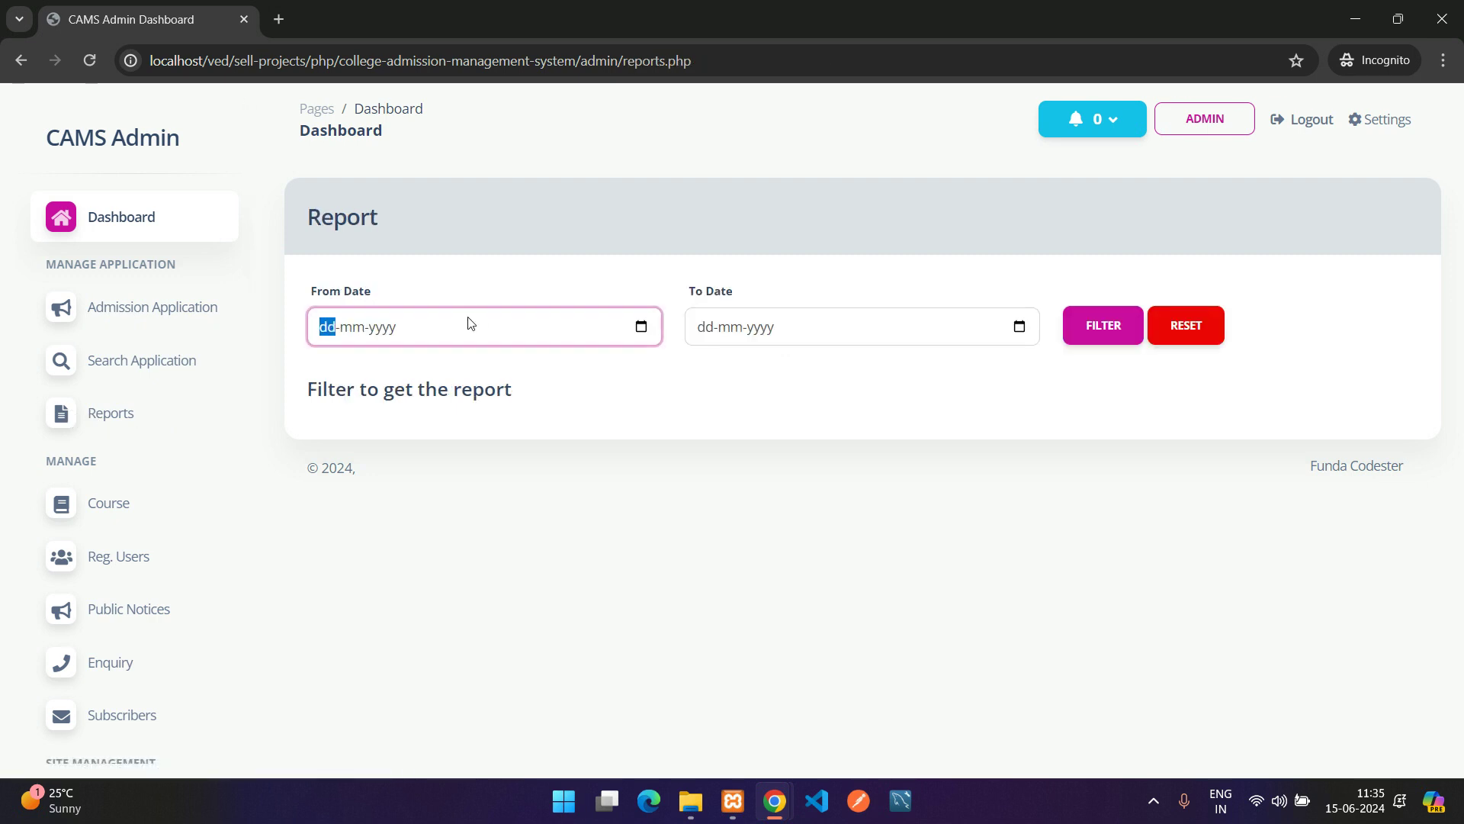
pyautogui.click(644, 326)
pyautogui.click(450, 482)
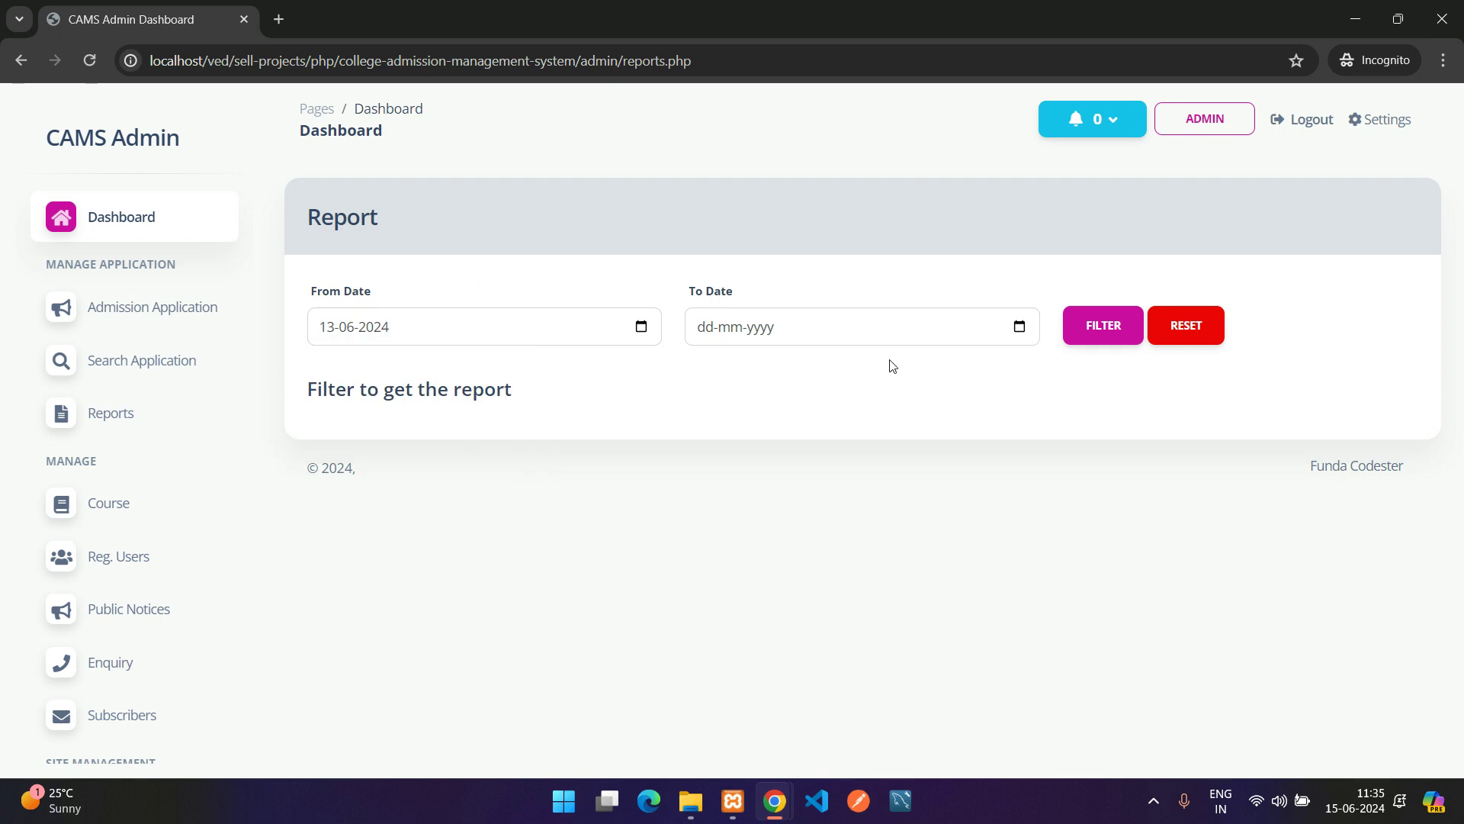
pyautogui.click(1021, 327)
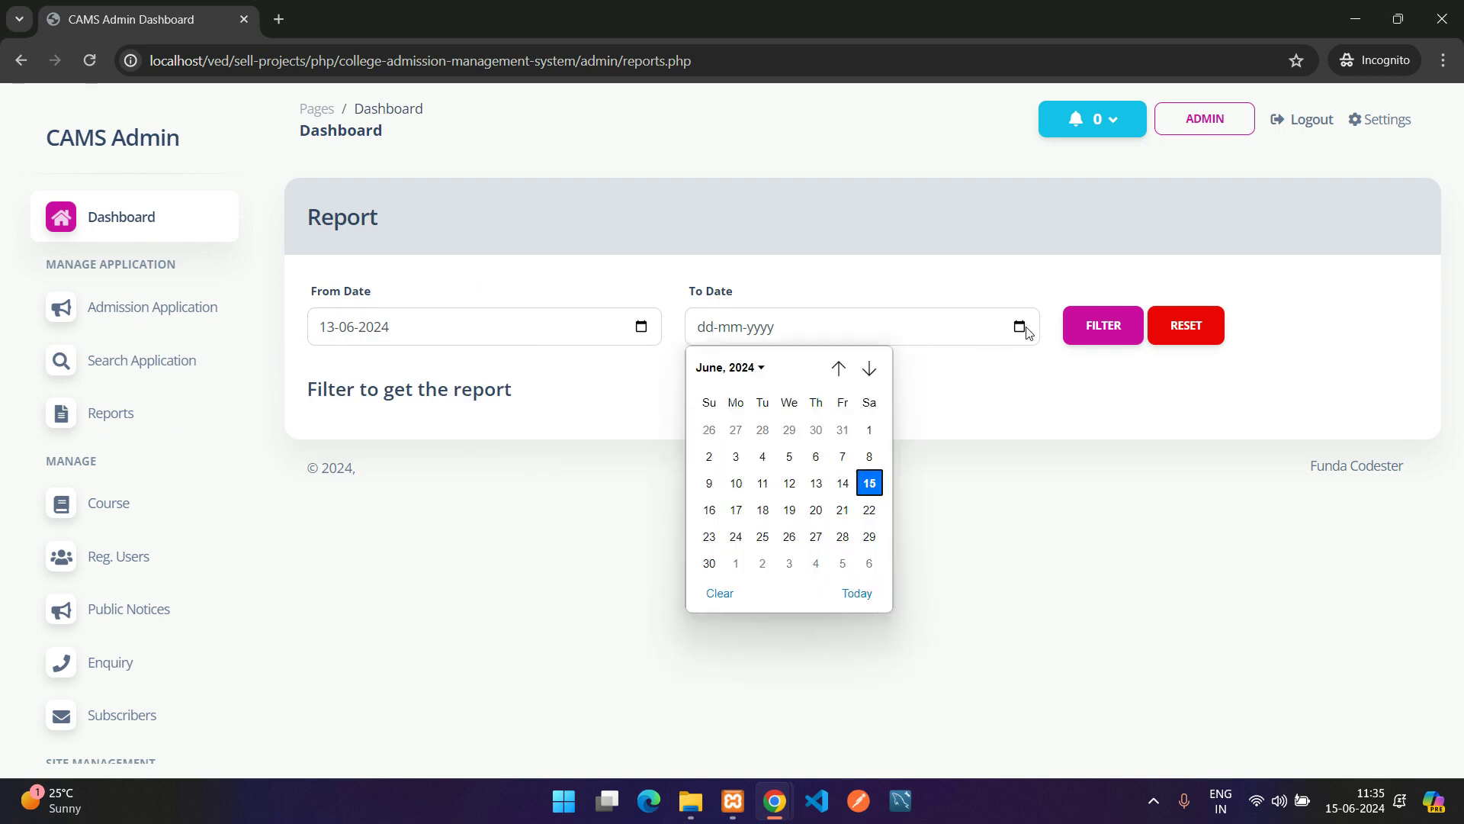
pyautogui.click(870, 480)
pyautogui.click(1102, 326)
# View the listed B.Tech application's full form, return to the report, and open Course
pyautogui.moveTo(313, 434); pyautogui.dragTo(1085, 431)
pyautogui.click(1169, 410)
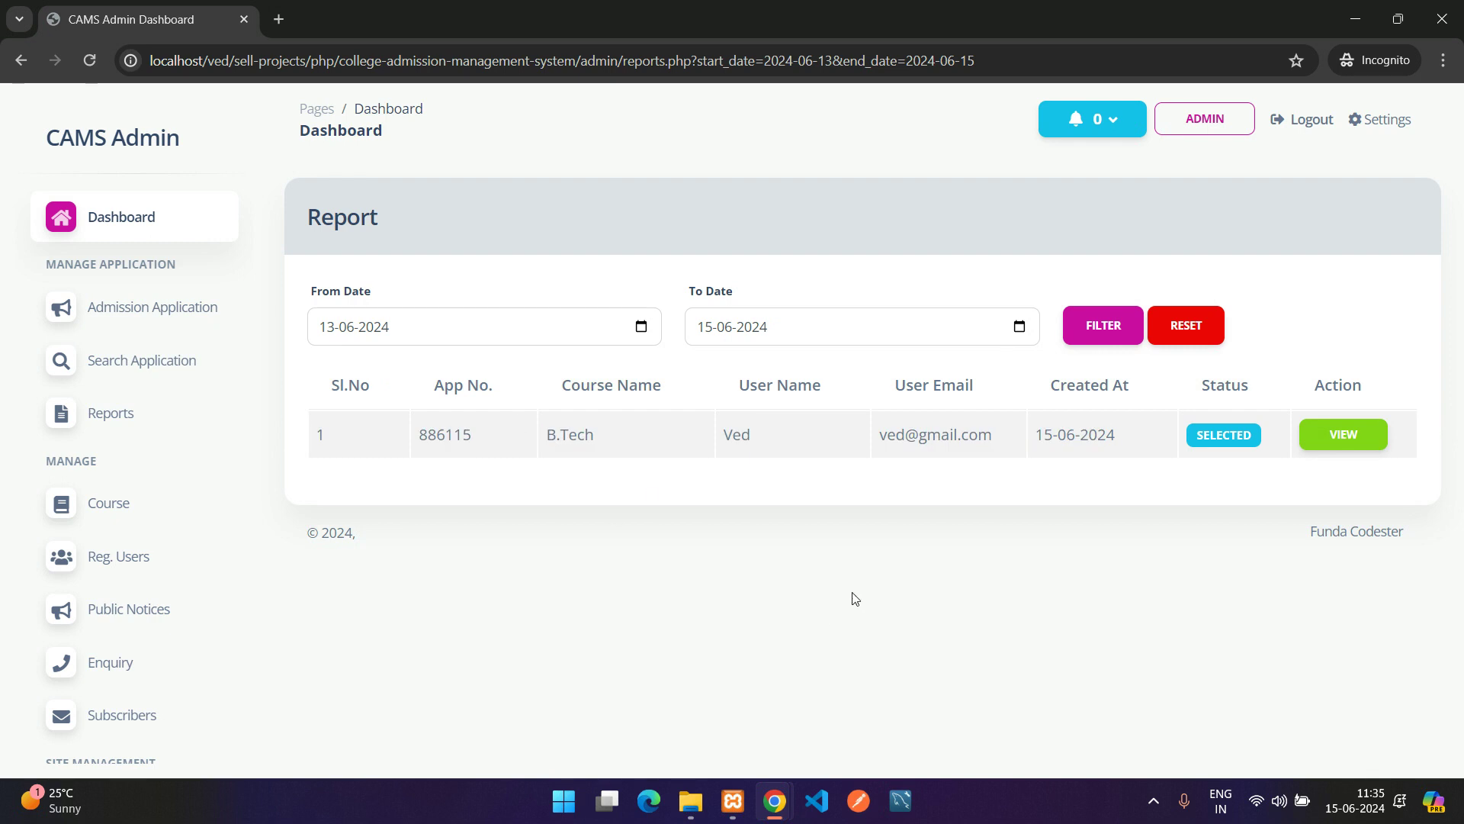
pyautogui.click(1341, 434)
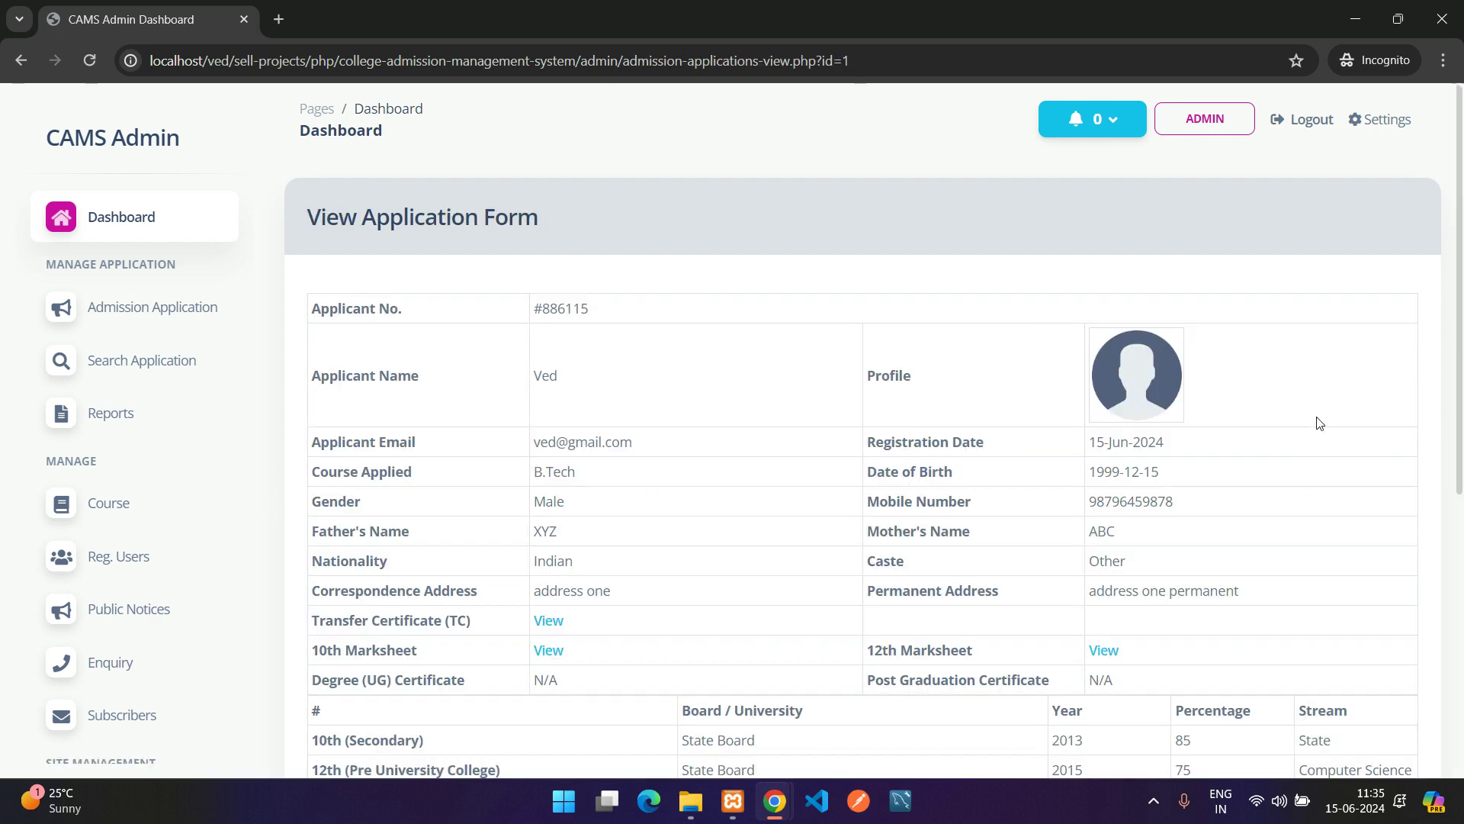
pyautogui.hotkey('alt', 'Left')
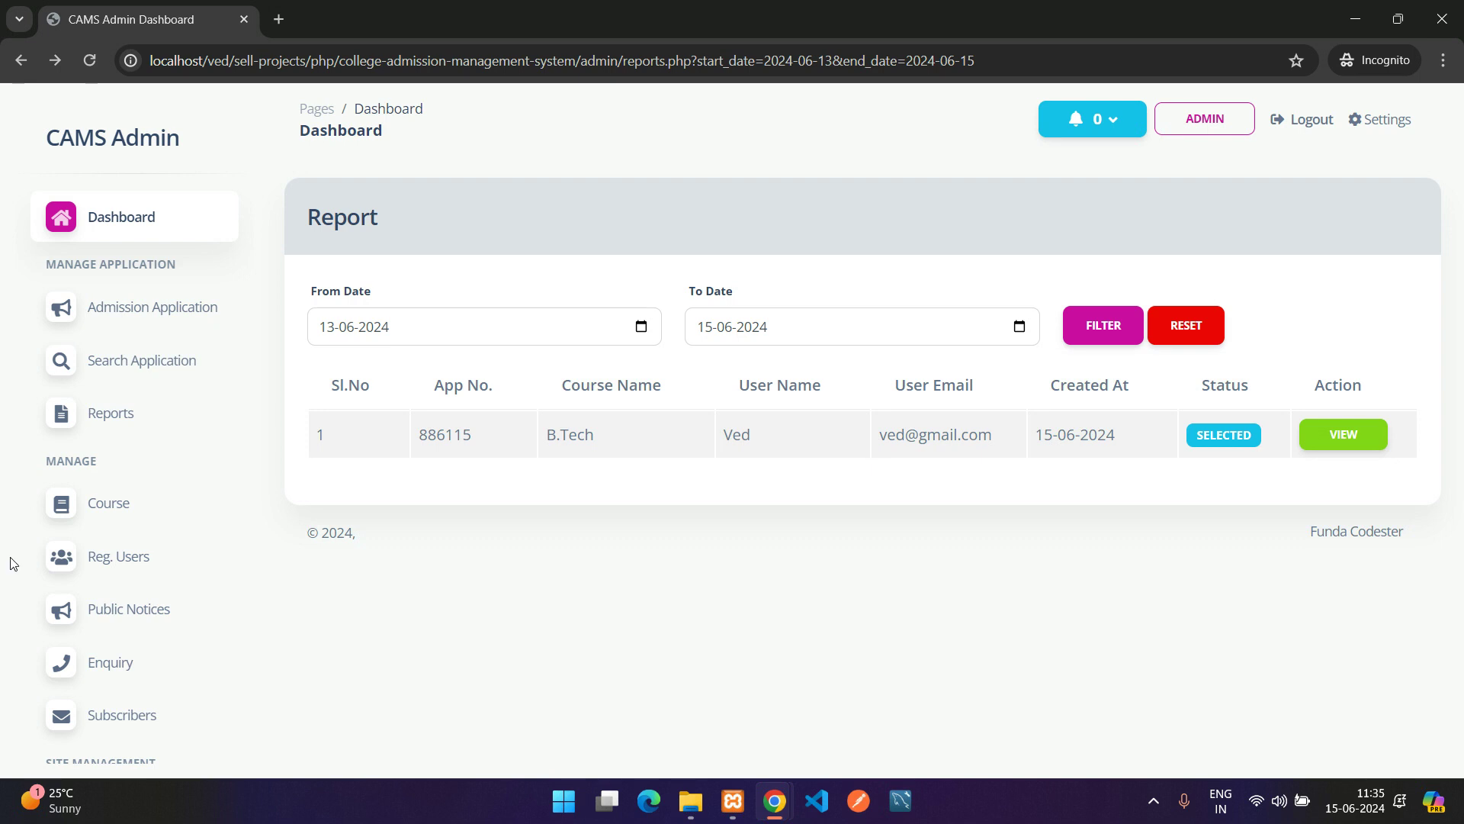
pyautogui.scroll(-2, 124, 504)
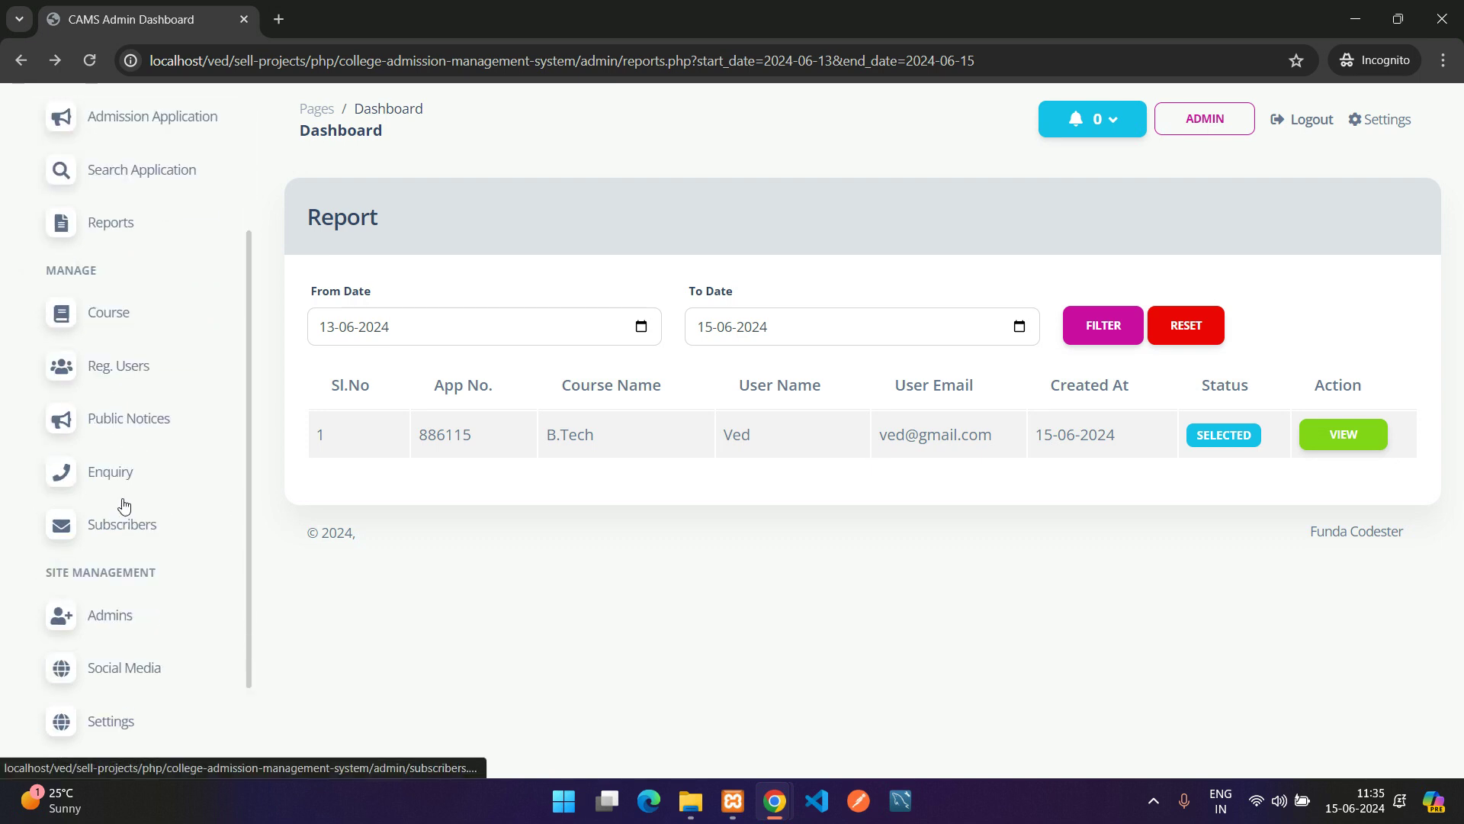
pyautogui.doubleClick(71, 271)
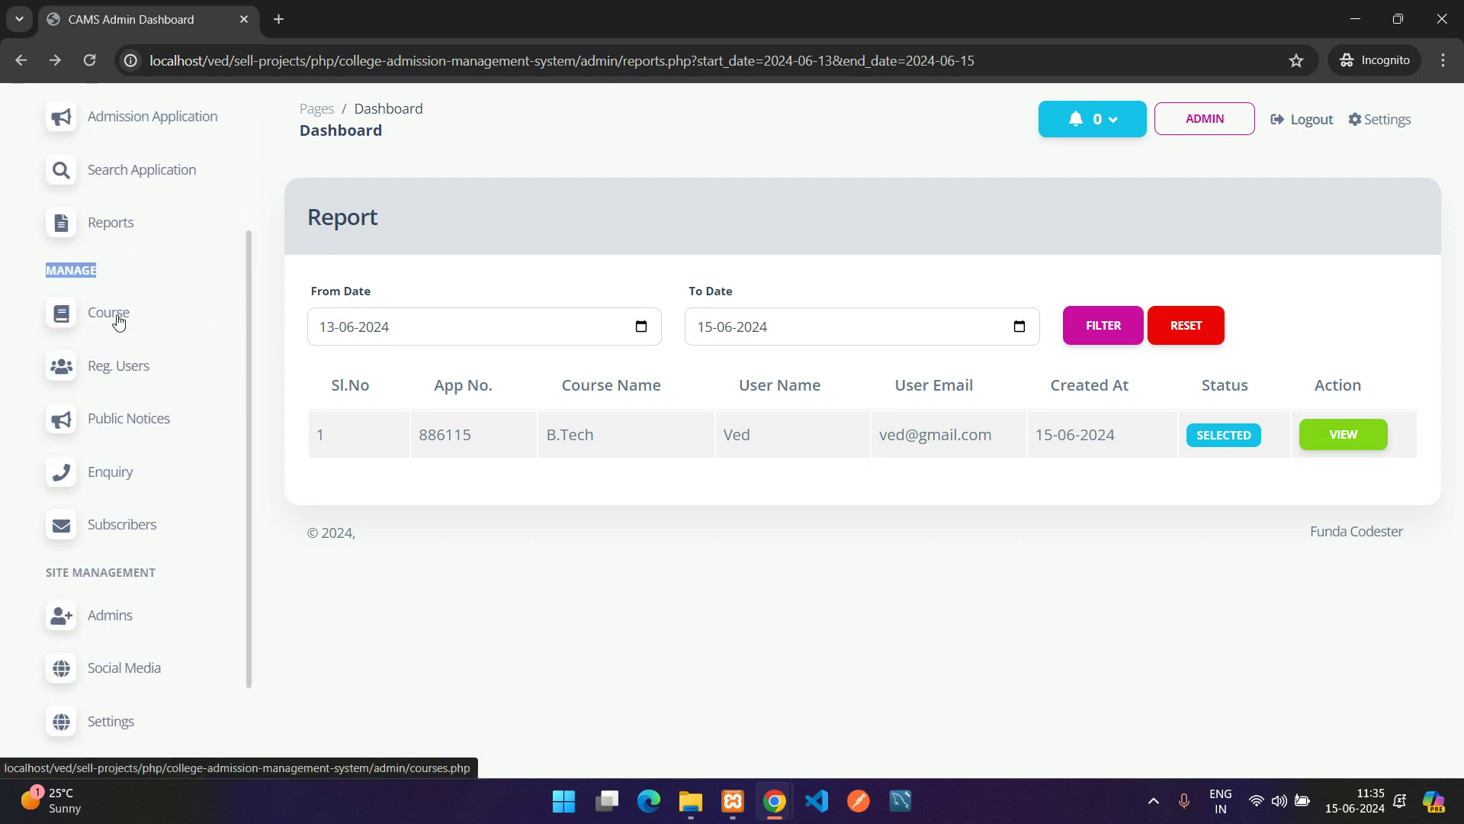
pyautogui.click(92, 331)
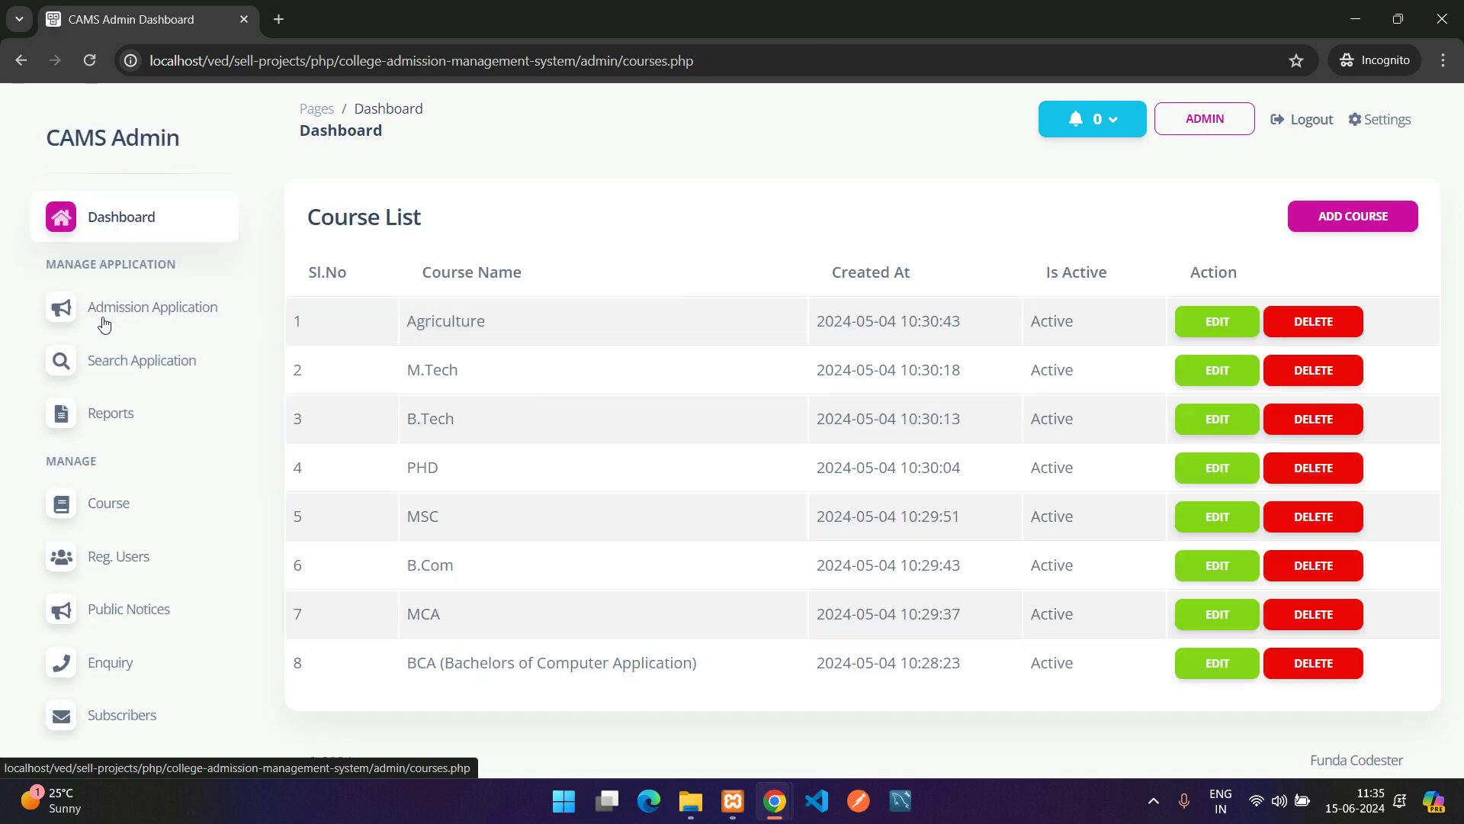
pyautogui.click(110, 505)
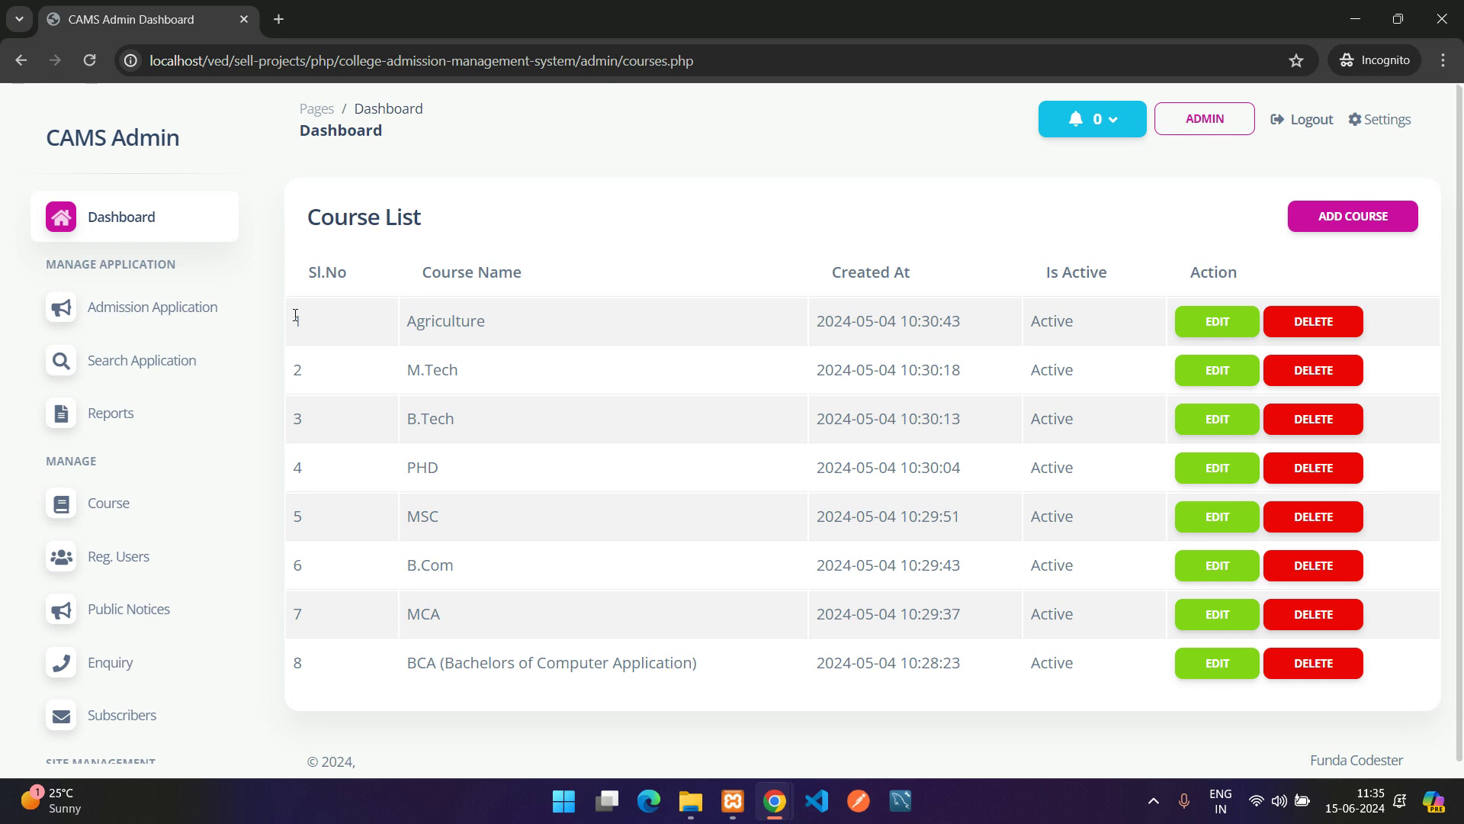
pyautogui.moveTo(296, 316); pyautogui.dragTo(881, 662)
pyautogui.click(896, 662)
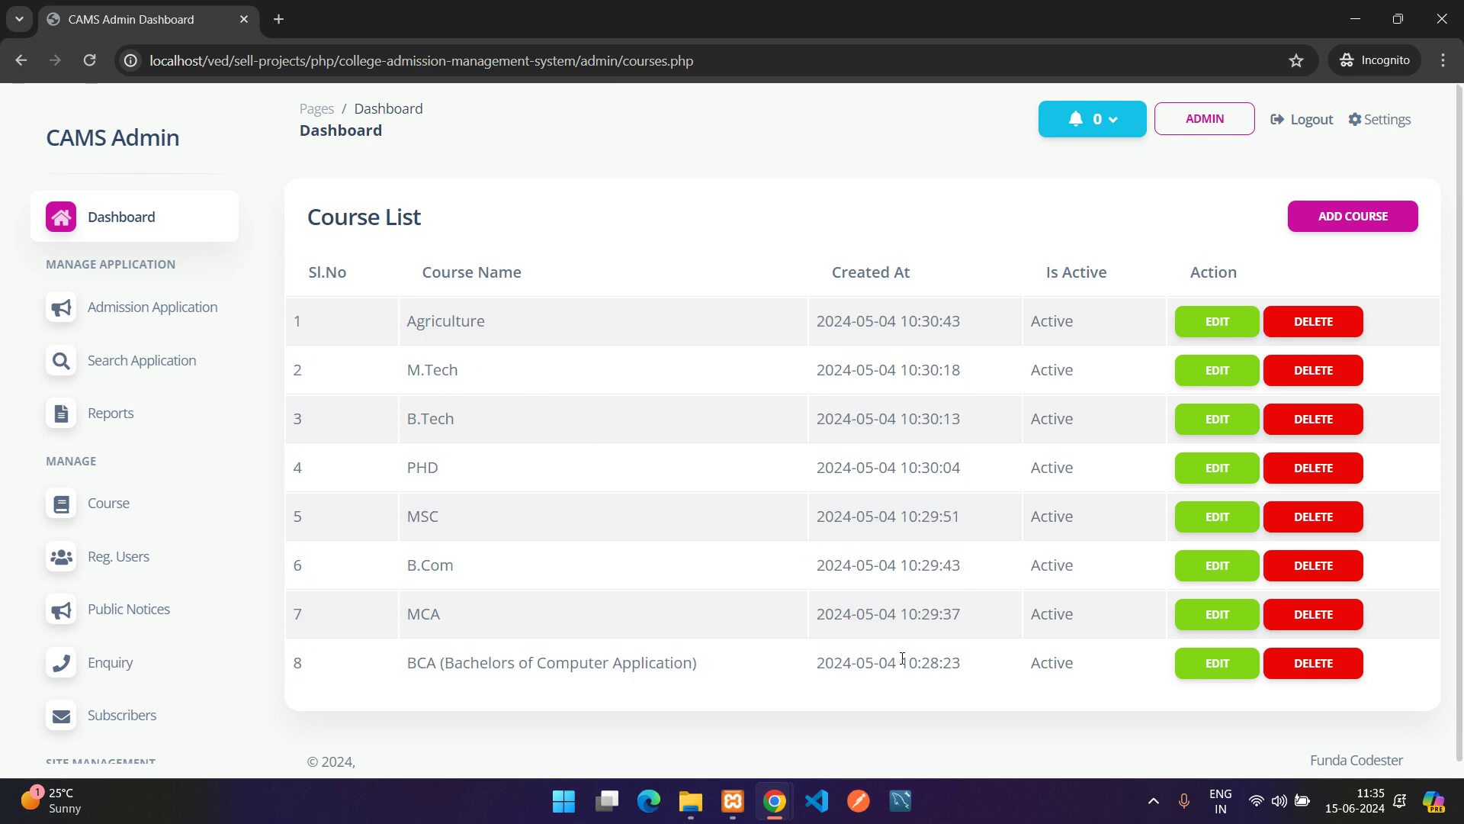
pyautogui.click(1311, 212)
pyautogui.hotkey('alt', 'Left')
pyautogui.click(1211, 321)
pyautogui.scroll(-1, 569, 441)
pyautogui.scroll(1, 574, 425)
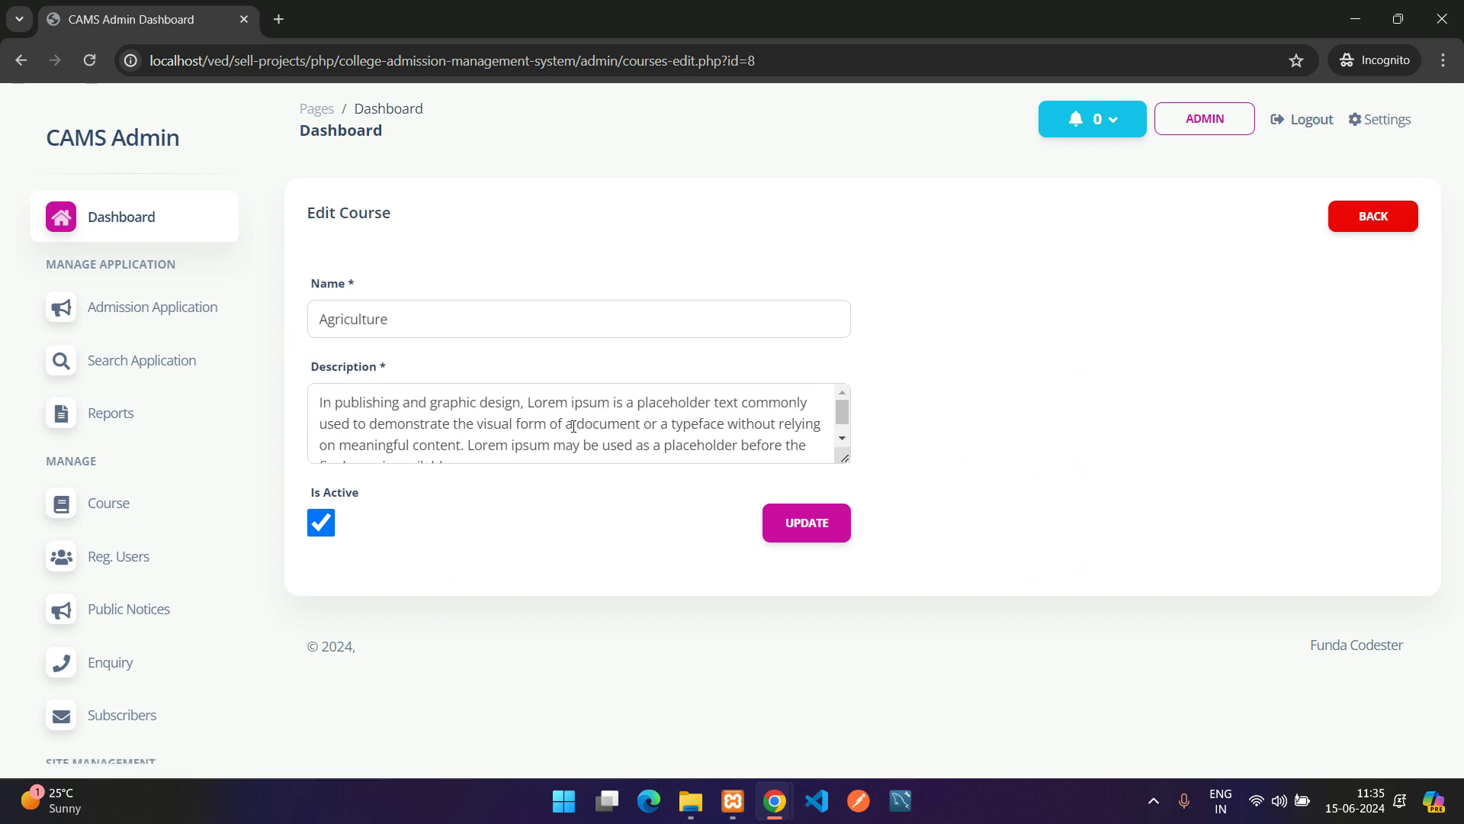
pyautogui.hotkey('alt', 'Left')
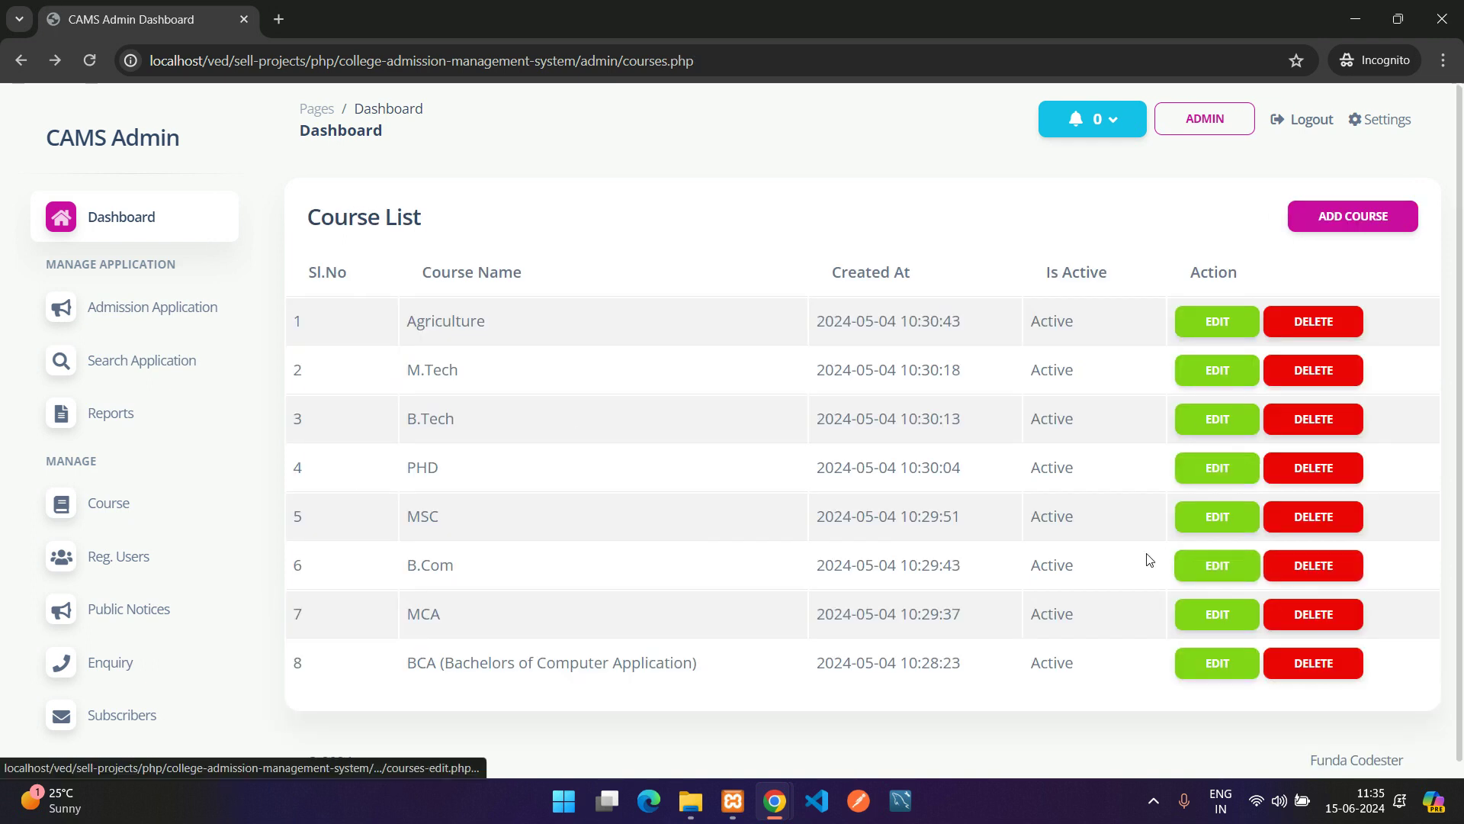
pyautogui.moveTo(775, 801)
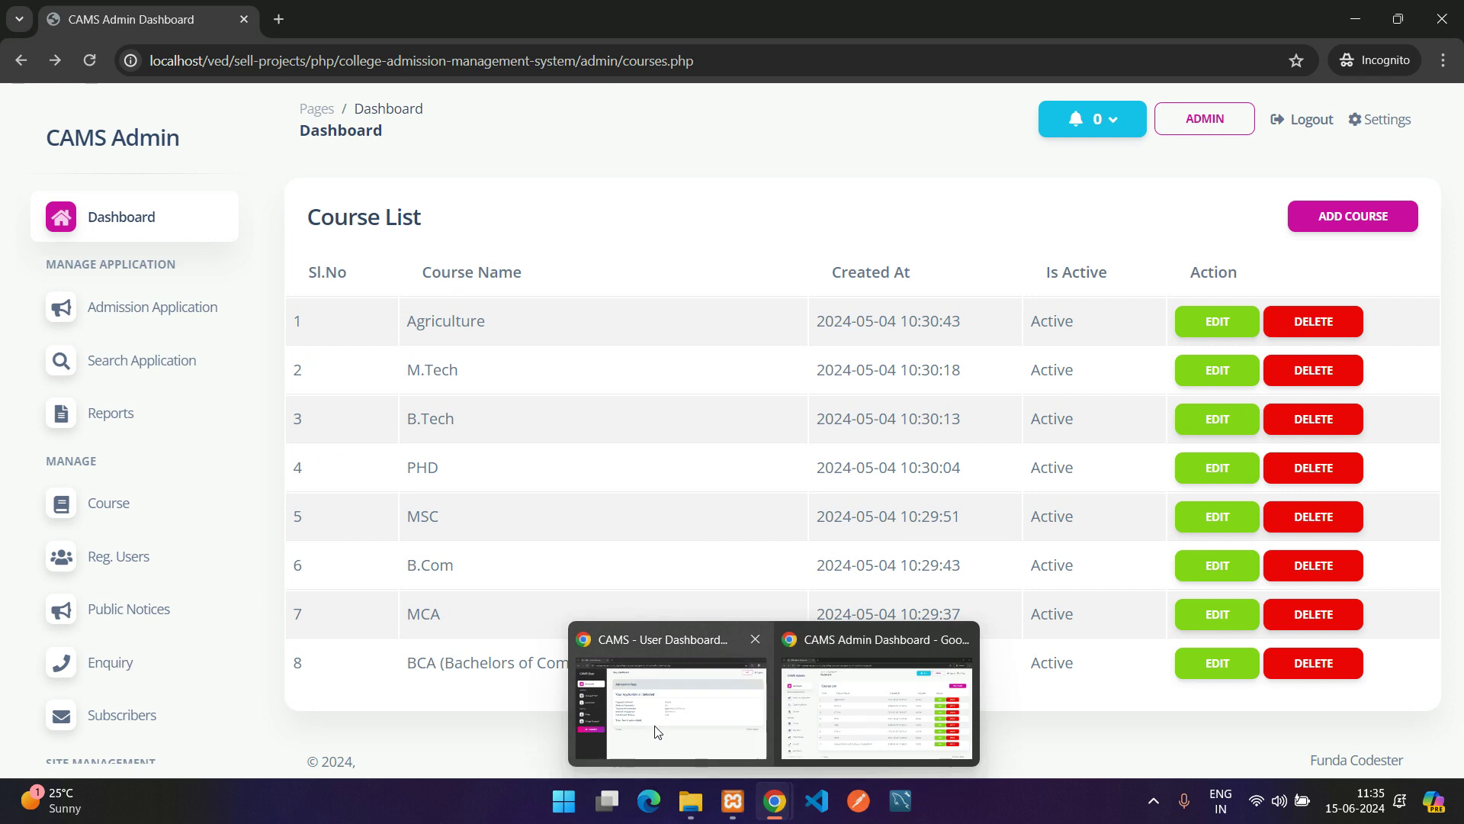
pyautogui.click(656, 705)
# Load the public CAMS homepage in a new tab from the site's base URL
pyautogui.click(411, 60)
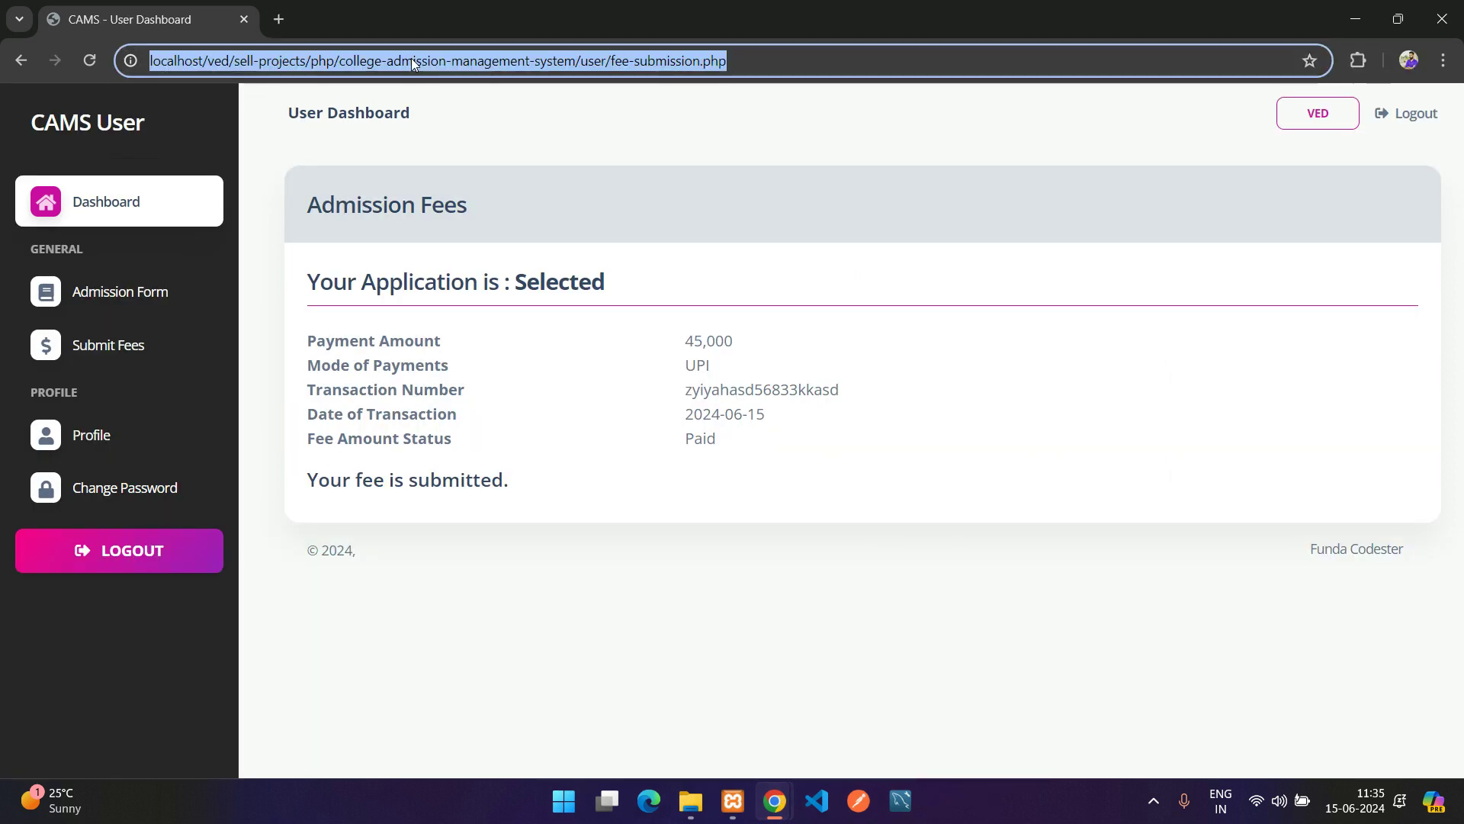
pyautogui.click(500, 61)
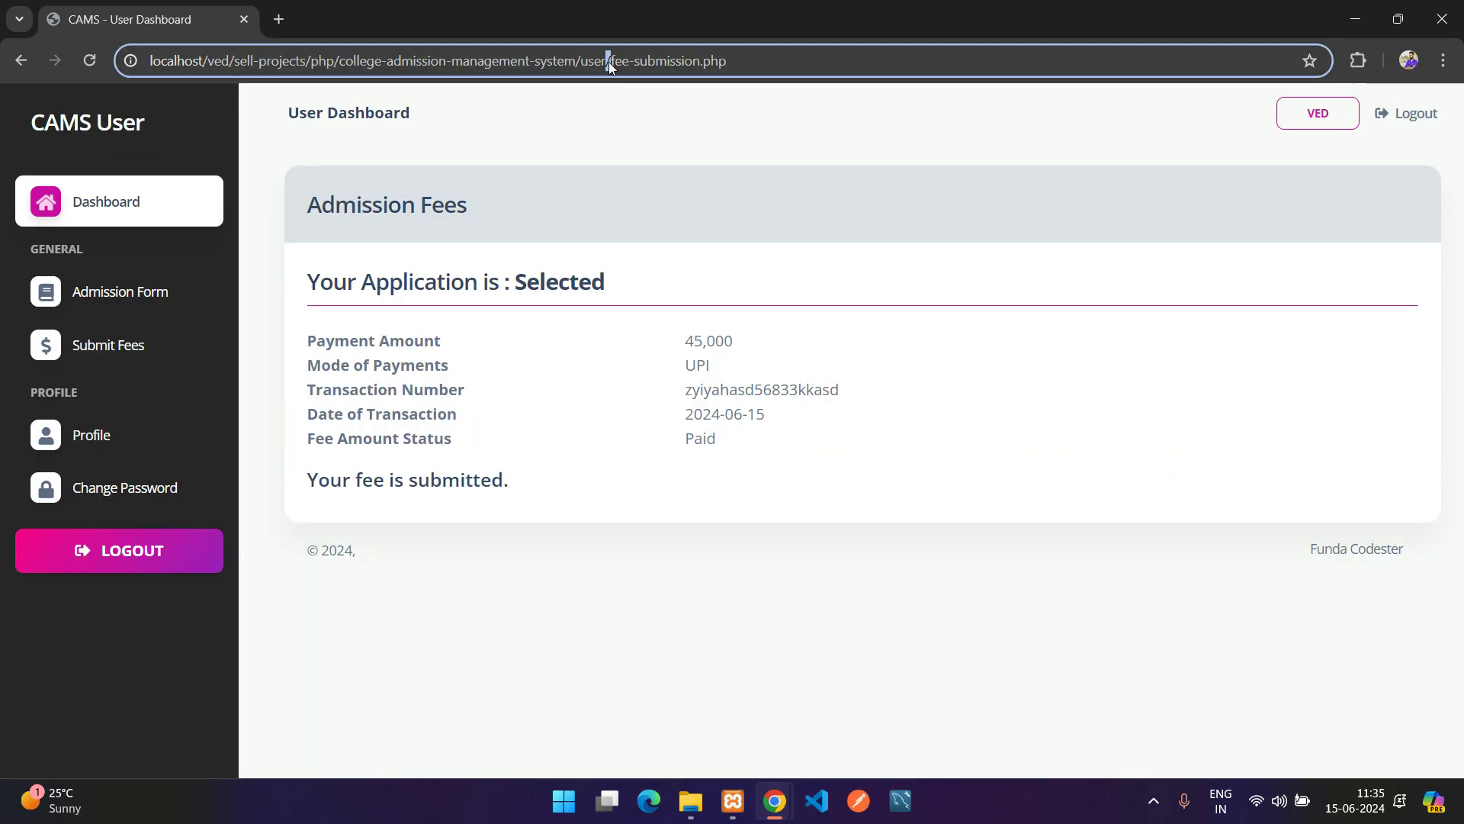
pyautogui.moveTo(565, 59); pyautogui.dragTo(578, 58)
pyautogui.hotkey('shift', 'Home')
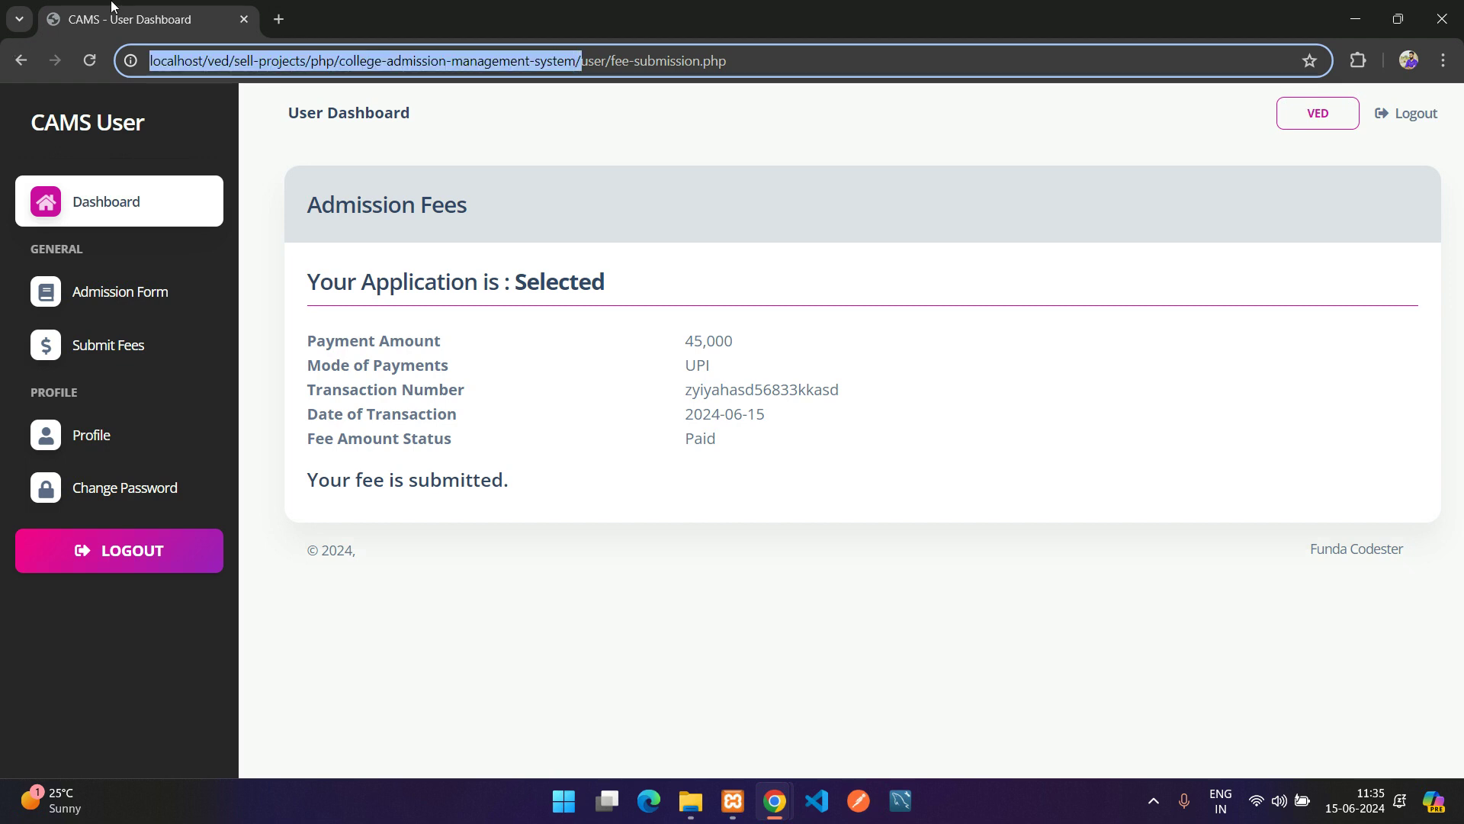
pyautogui.hotkey('ctrl', 'c')
pyautogui.hotkey('ctrl', 't')
pyautogui.hotkey('ctrl', 'v')
pyautogui.press('Return')
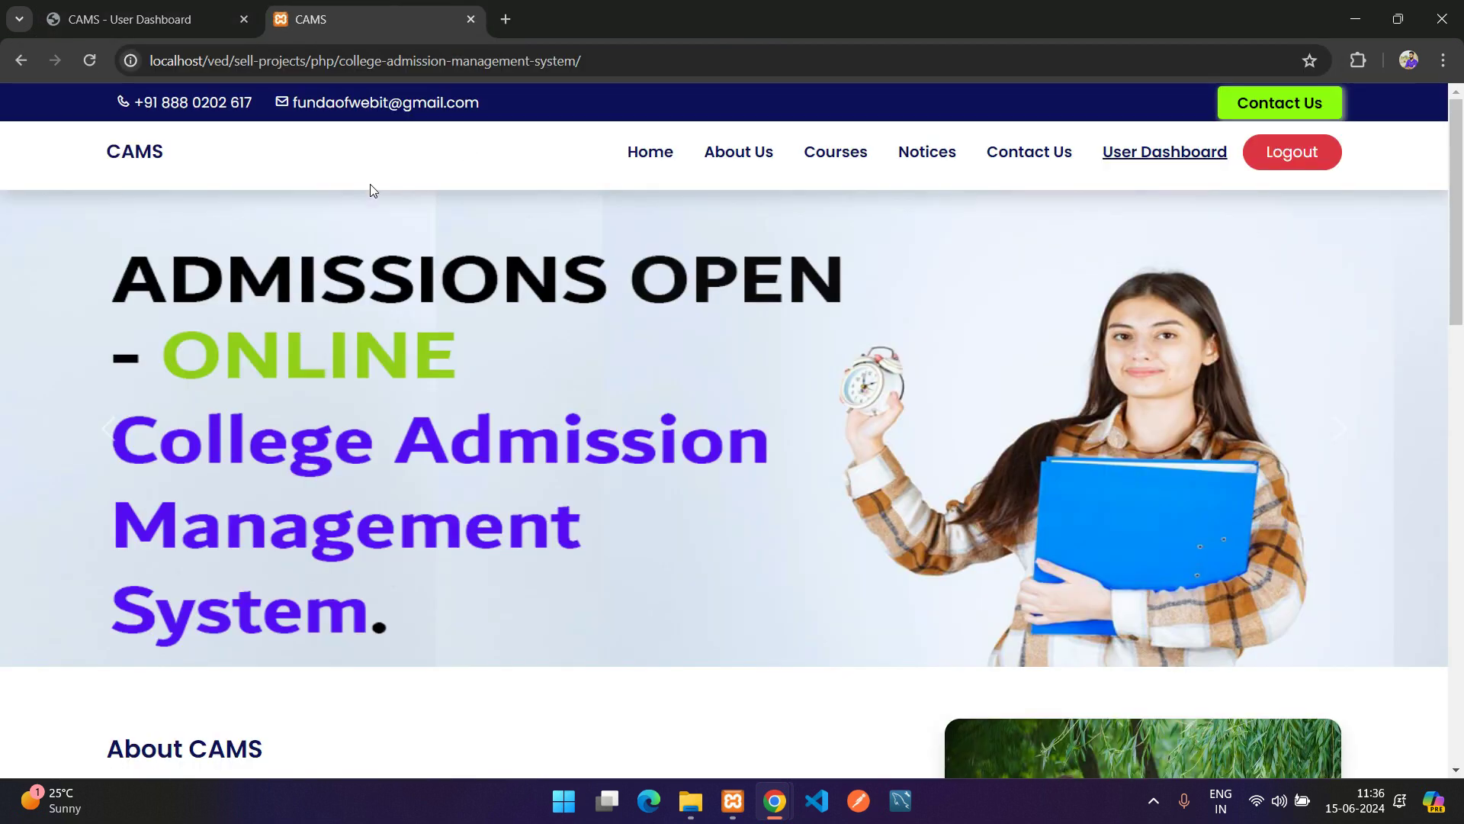
# Browse the course cards on the public Courses page, then return to the admin window
pyautogui.scroll(-1, 109, 367)
pyautogui.scroll(-4, 110, 367)
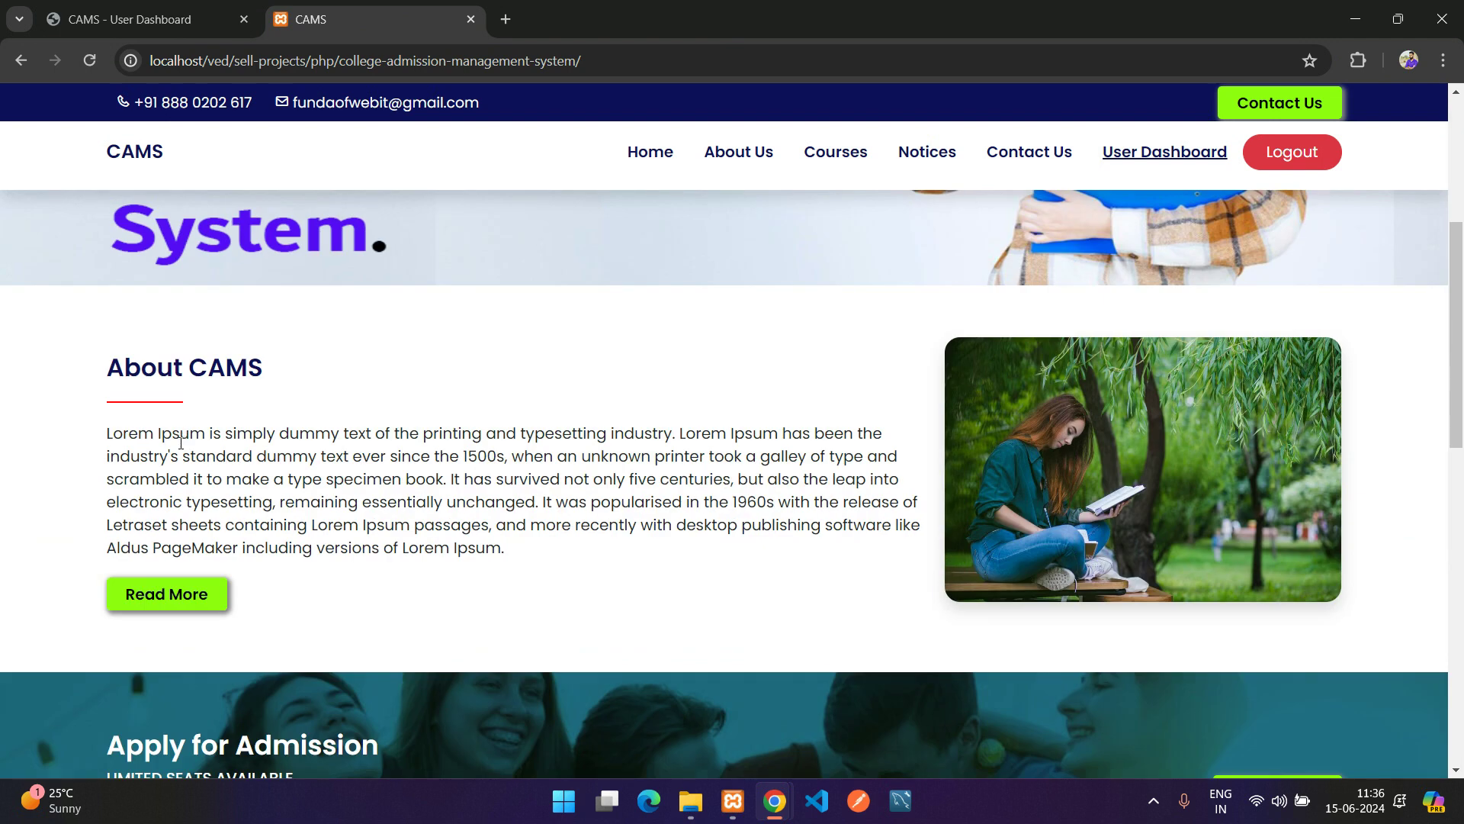
pyautogui.click(858, 158)
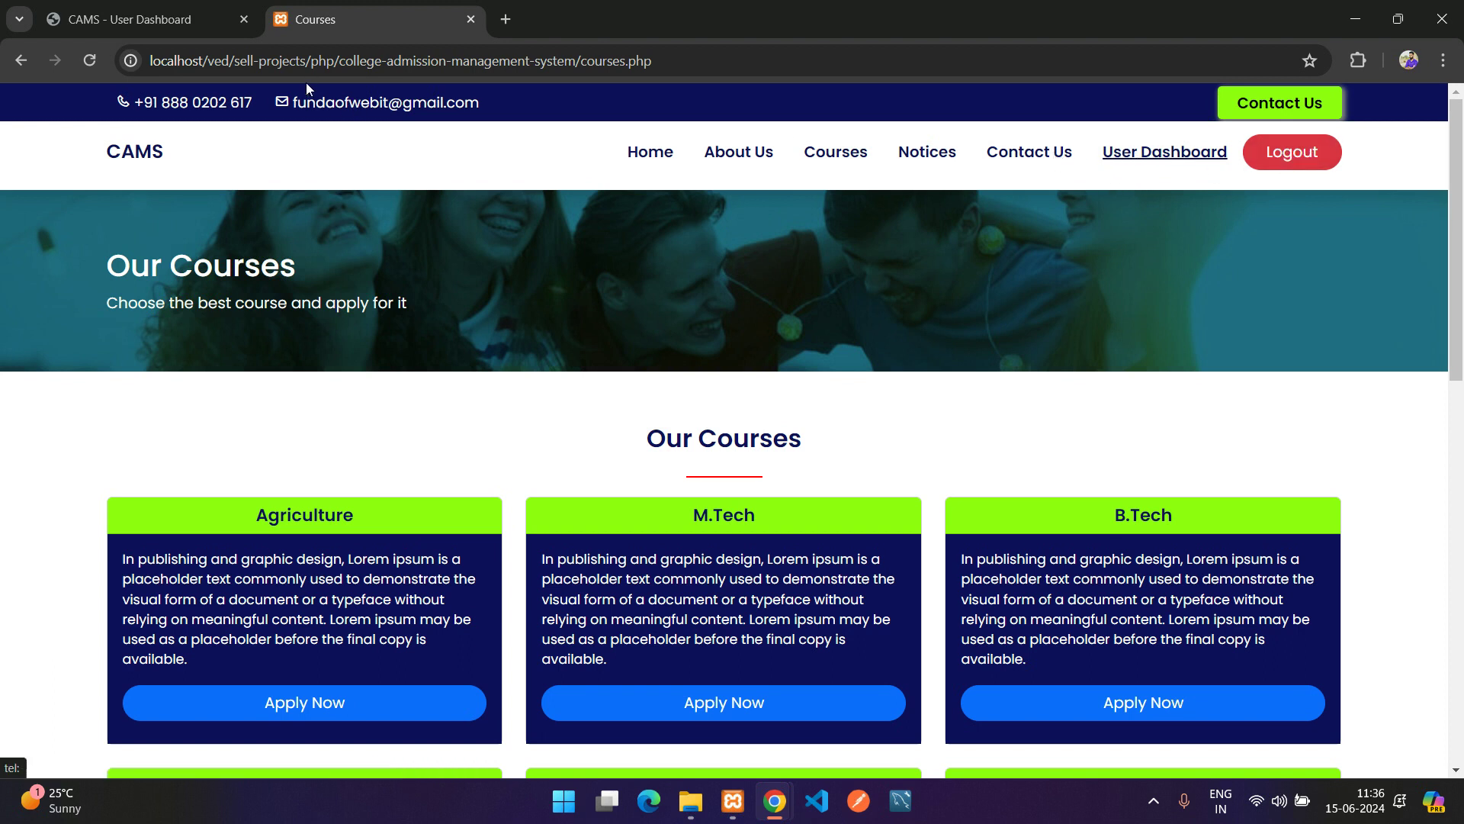
pyautogui.click(190, 17)
pyautogui.click(383, 8)
pyautogui.scroll(-5, 447, 321)
pyautogui.scroll(-5, 450, 399)
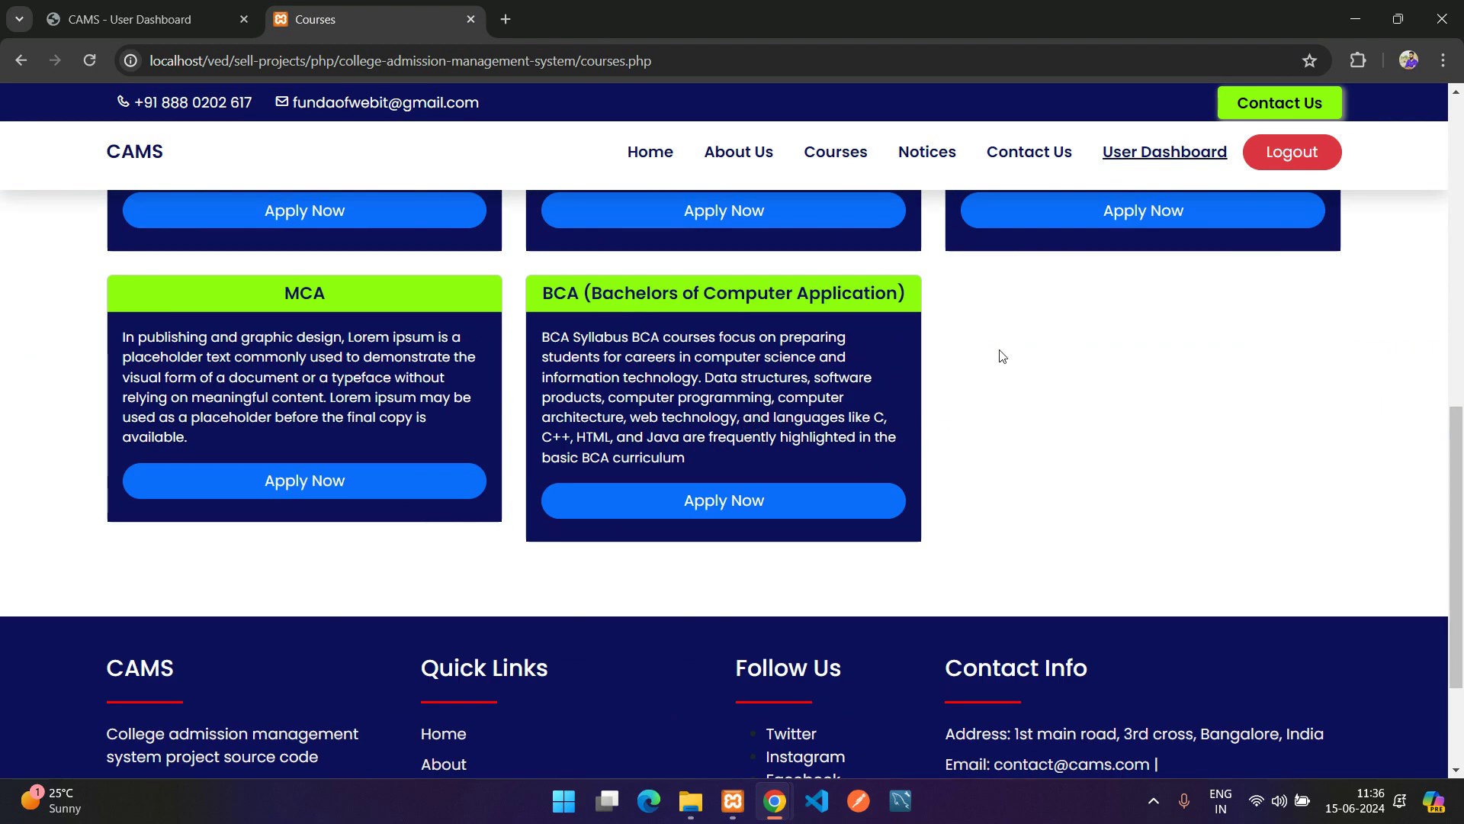
pyautogui.moveTo(774, 801)
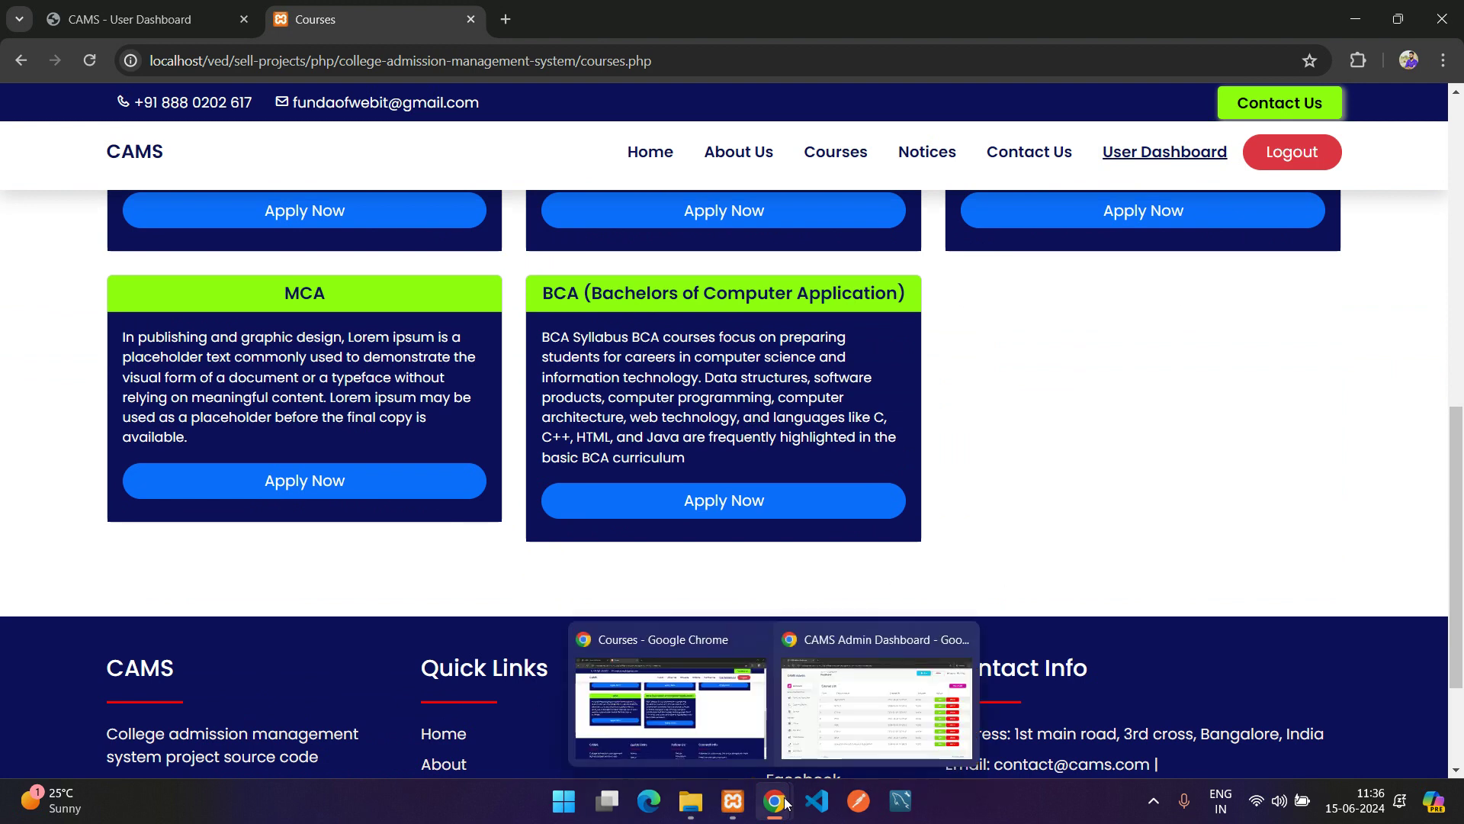
pyautogui.click(873, 711)
# Save an active course 'Course dummy' whose description repeats its name
pyautogui.click(1352, 216)
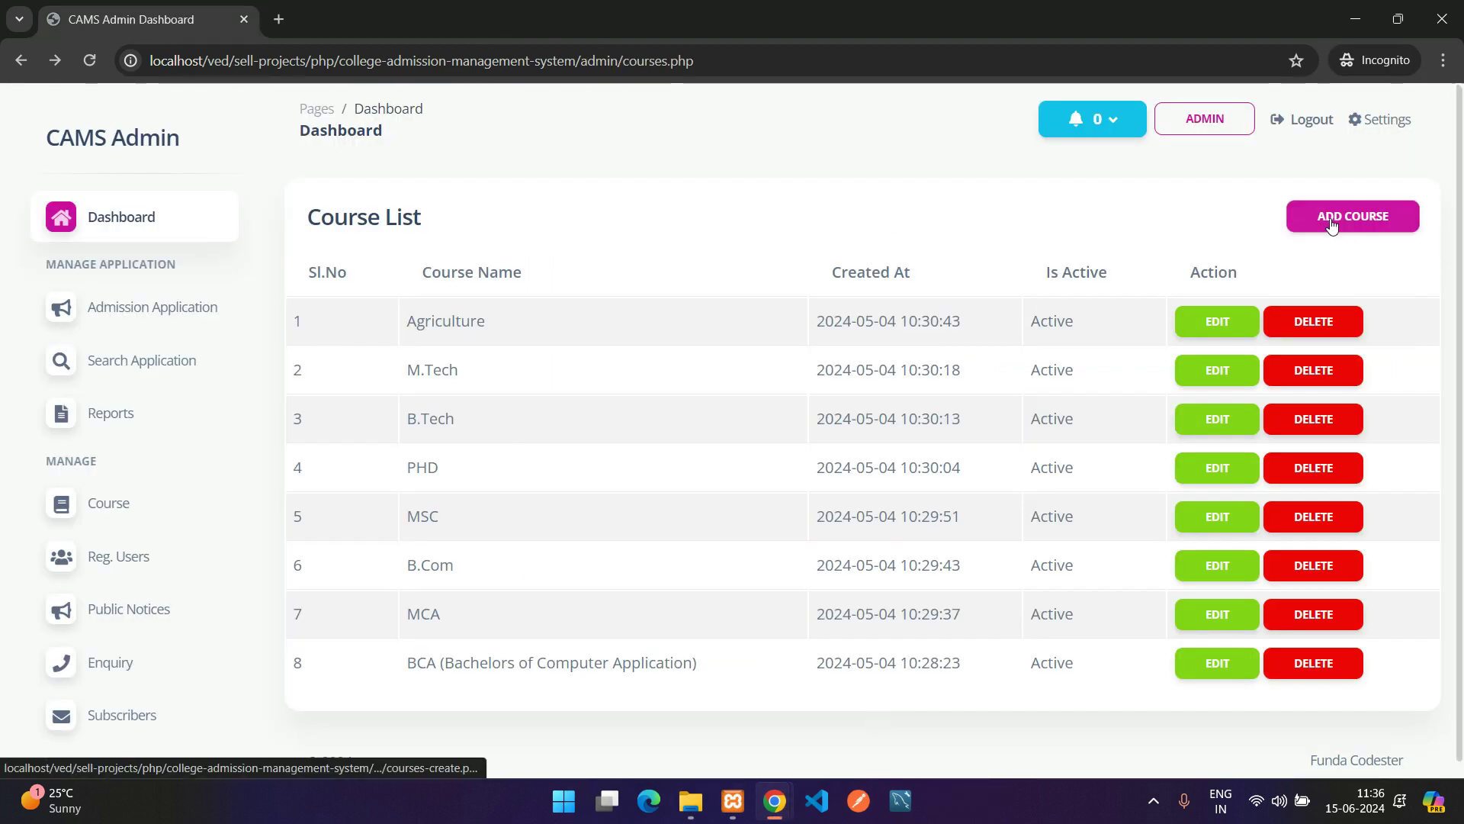
pyautogui.click(406, 319)
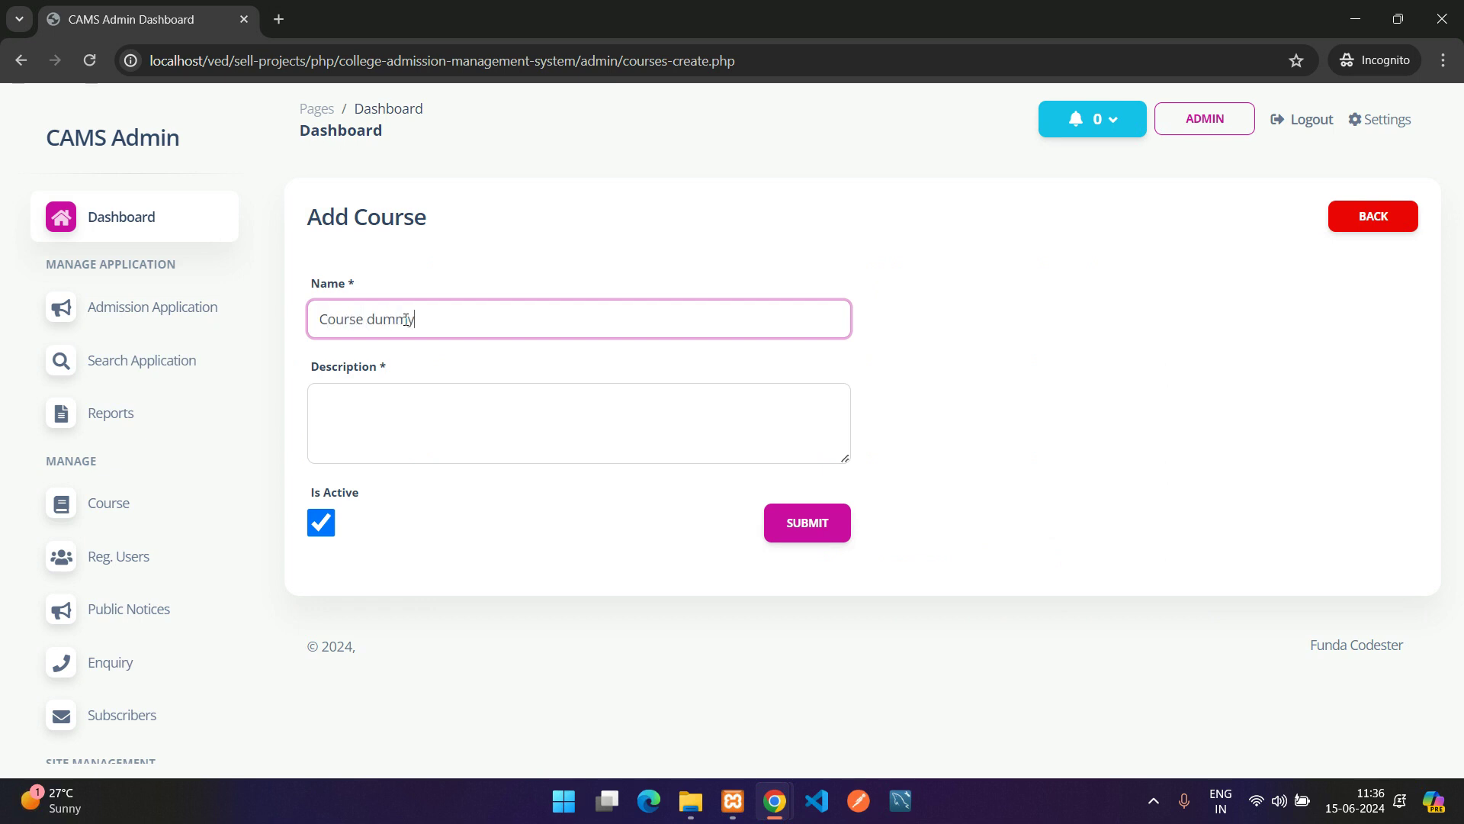
pyautogui.hotkey('ctrl', 'a')
pyautogui.hotkey('ctrl', 'c')
pyautogui.press('Tab')
pyautogui.hotkey('ctrl', 'v')
pyautogui.hotkey('ctrl', 'v')
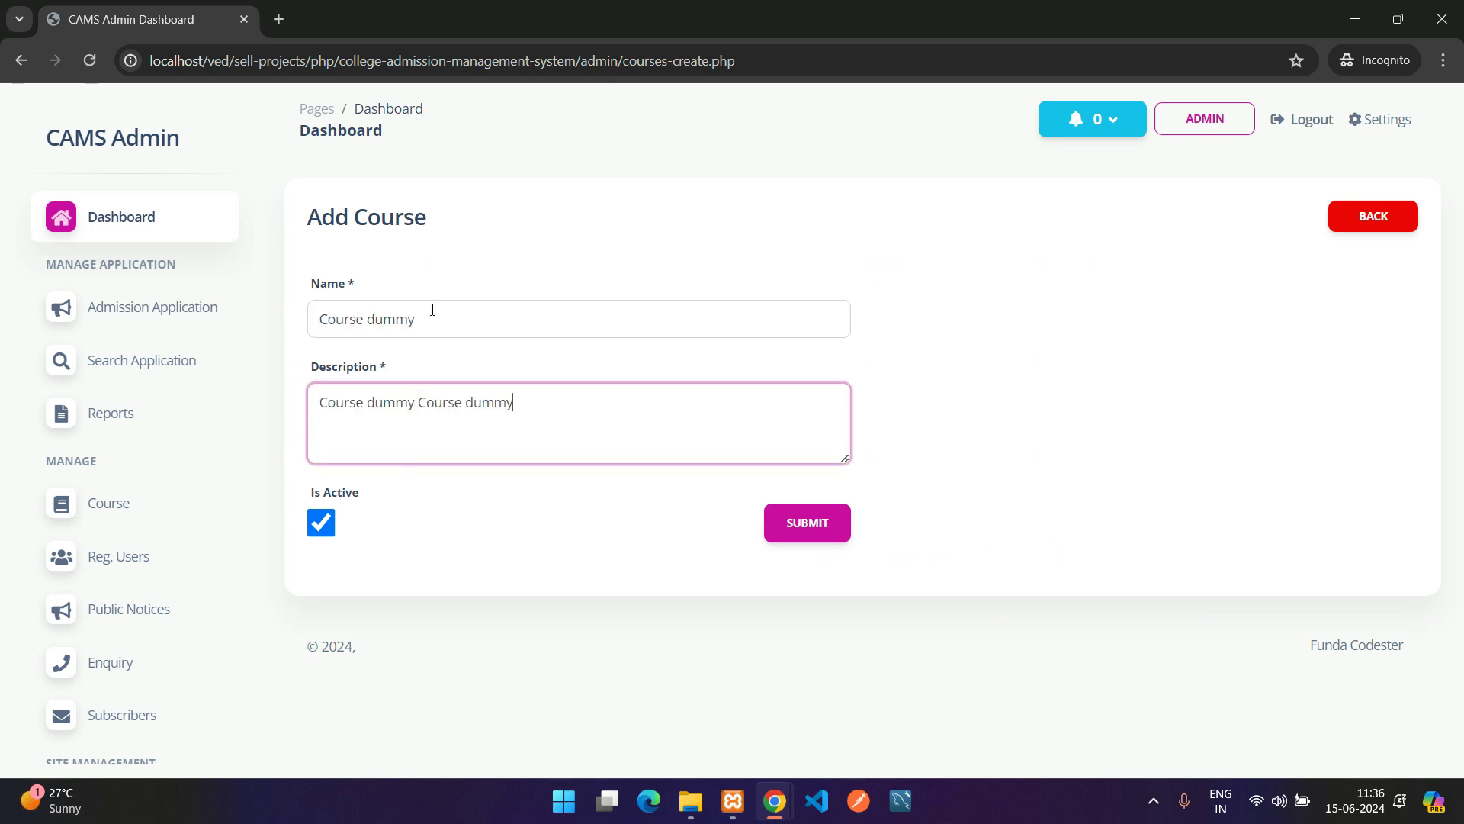
pyautogui.hotkey('ctrl', 'v')
pyautogui.hotkey('ctrl', 'v')
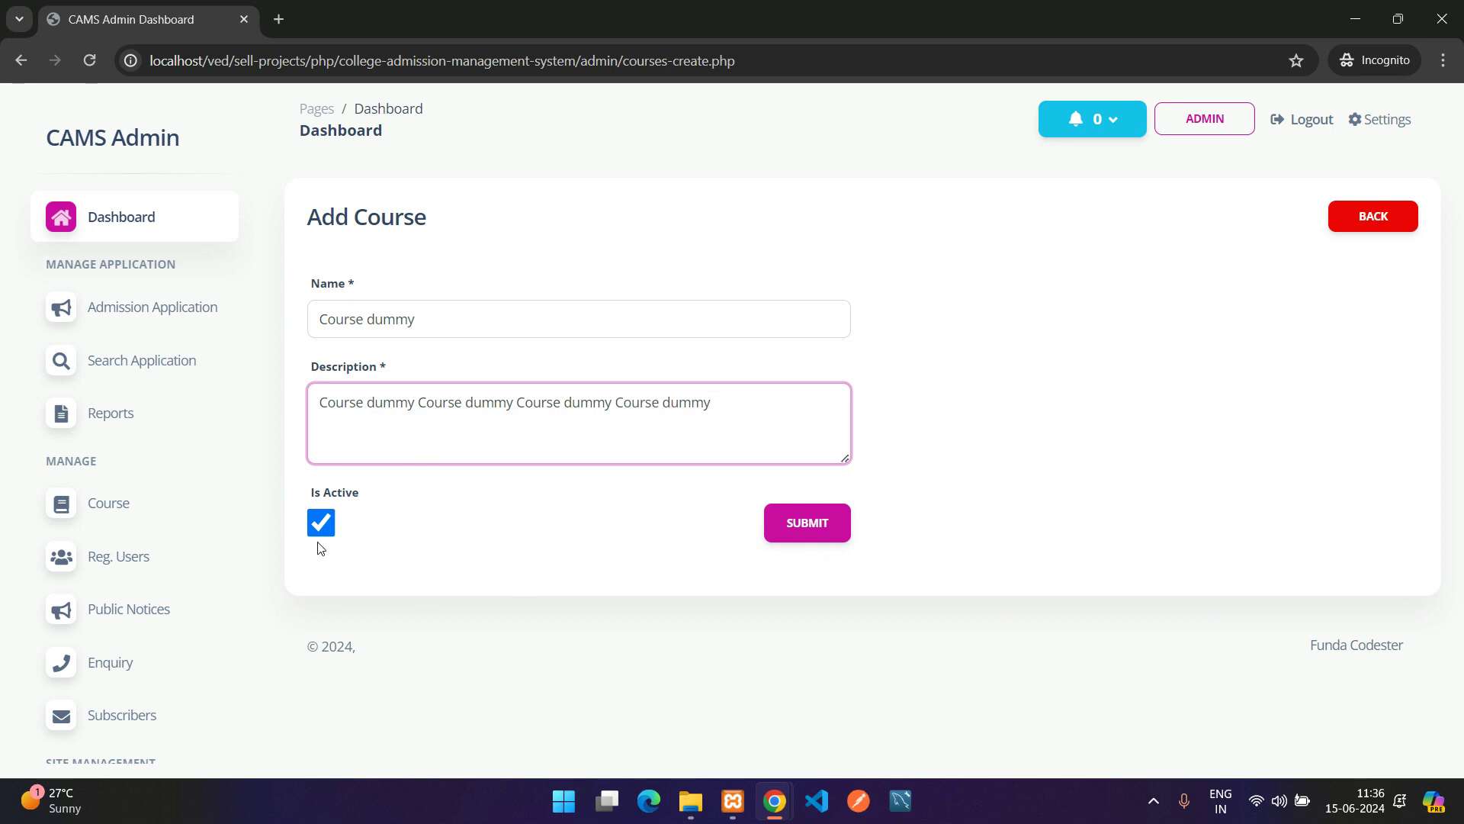
pyautogui.click(800, 522)
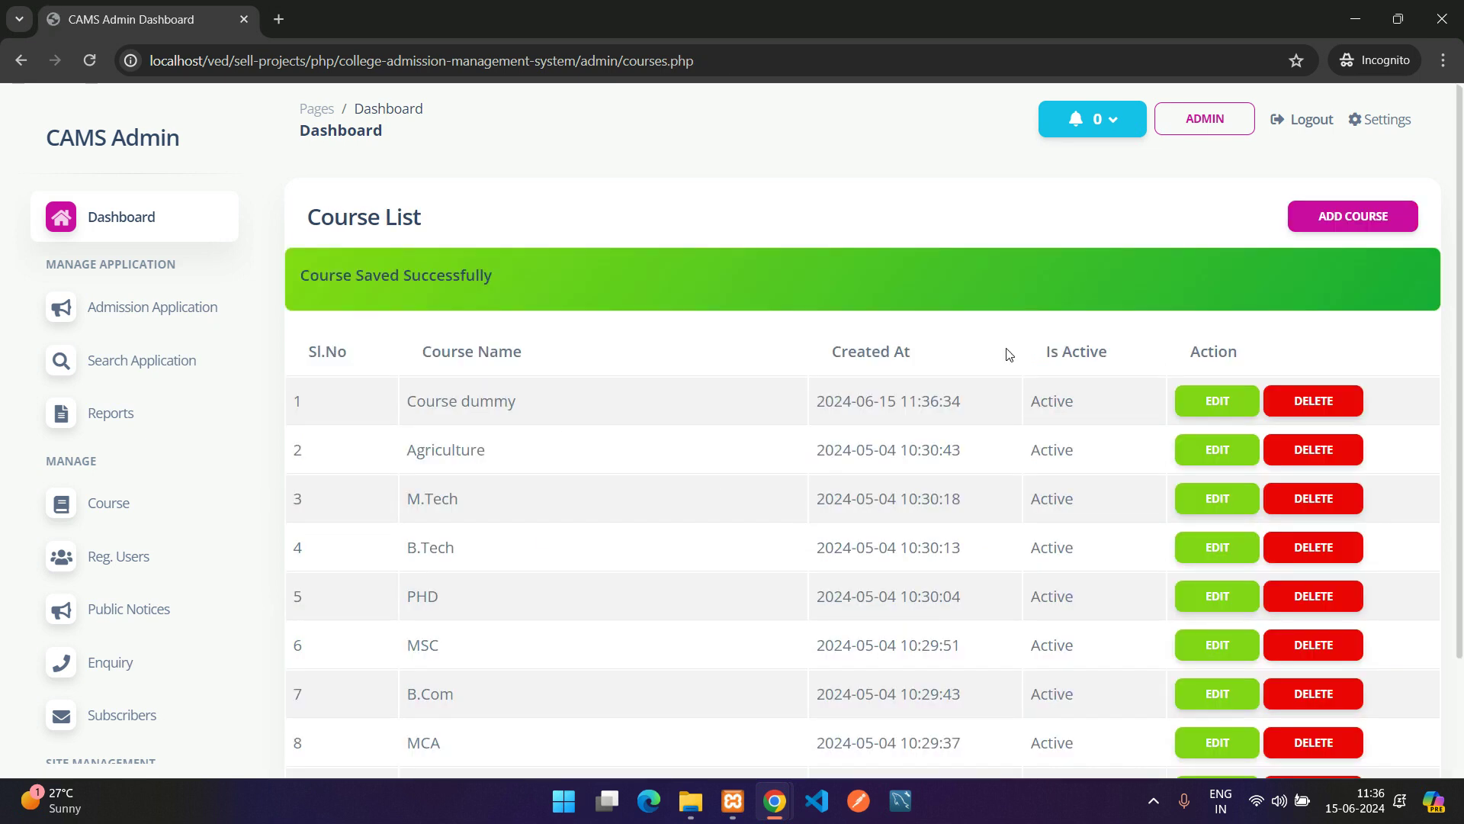
pyautogui.moveTo(1089, 402); pyautogui.dragTo(410, 419)
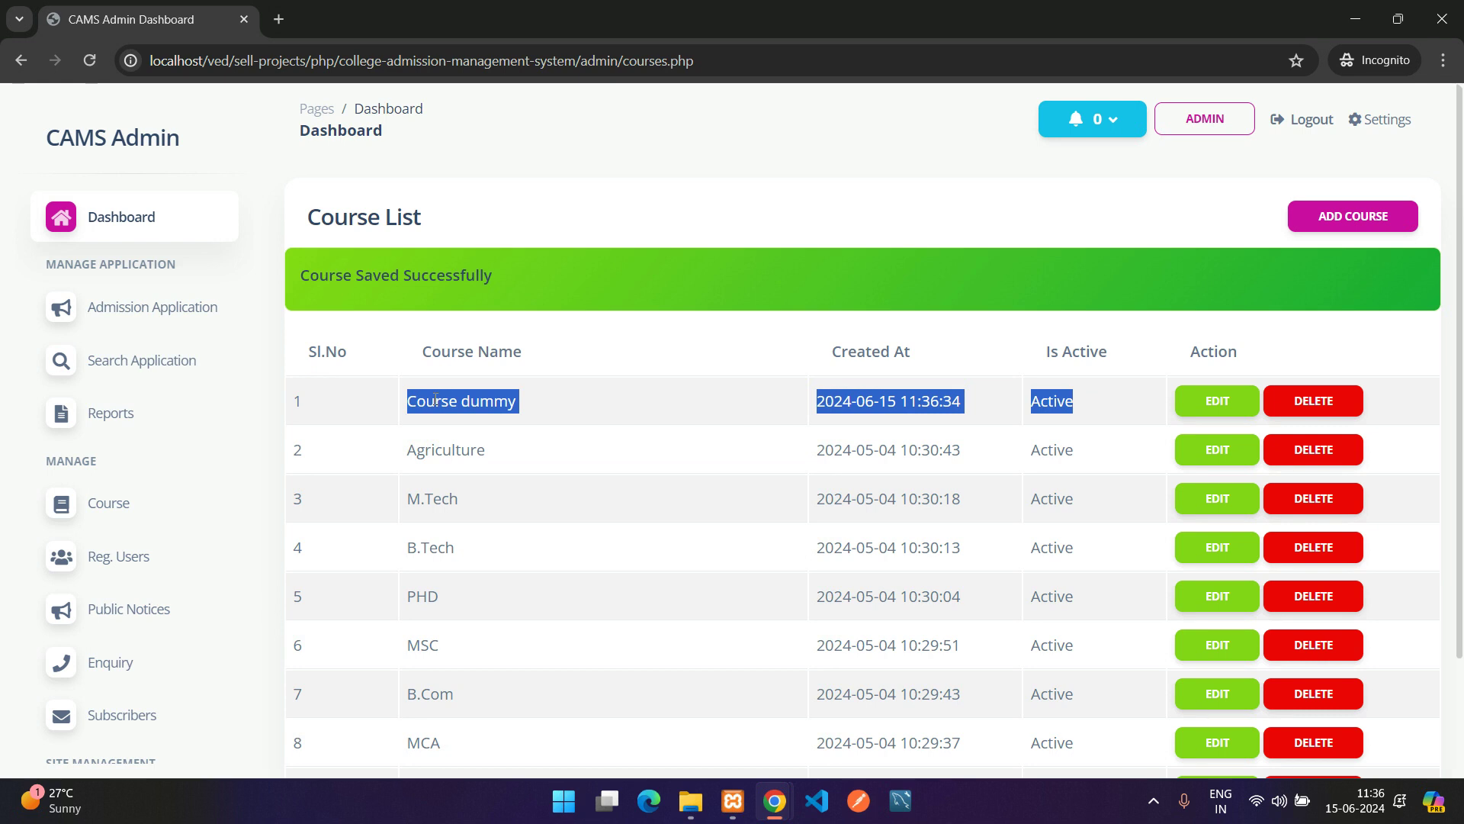
# Reload the public Courses page and find the Course dummy card at the top
pyautogui.moveTo(774, 801)
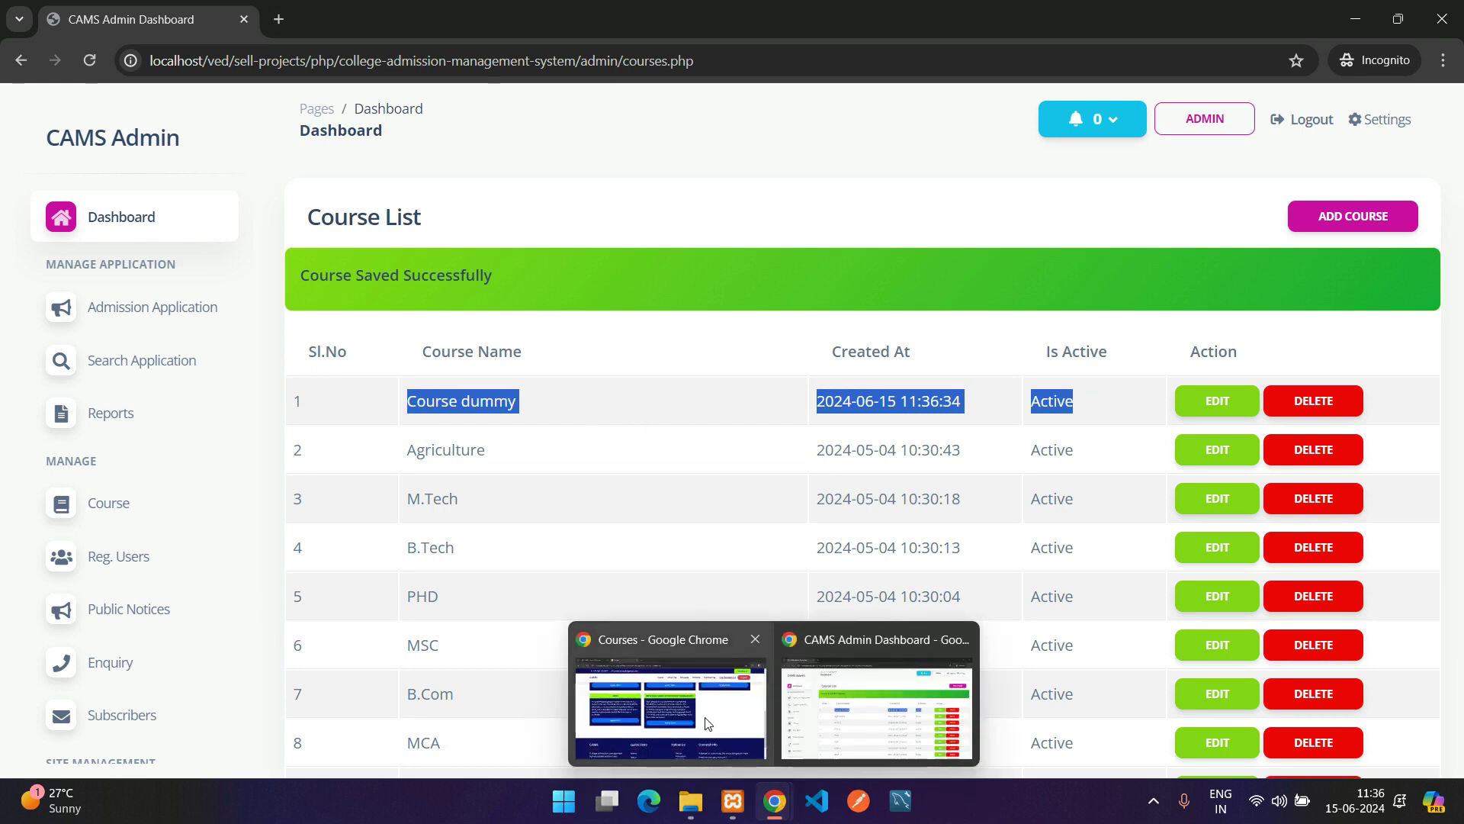
pyautogui.click(693, 698)
pyautogui.press('F5')
pyautogui.scroll(3, 849, 526)
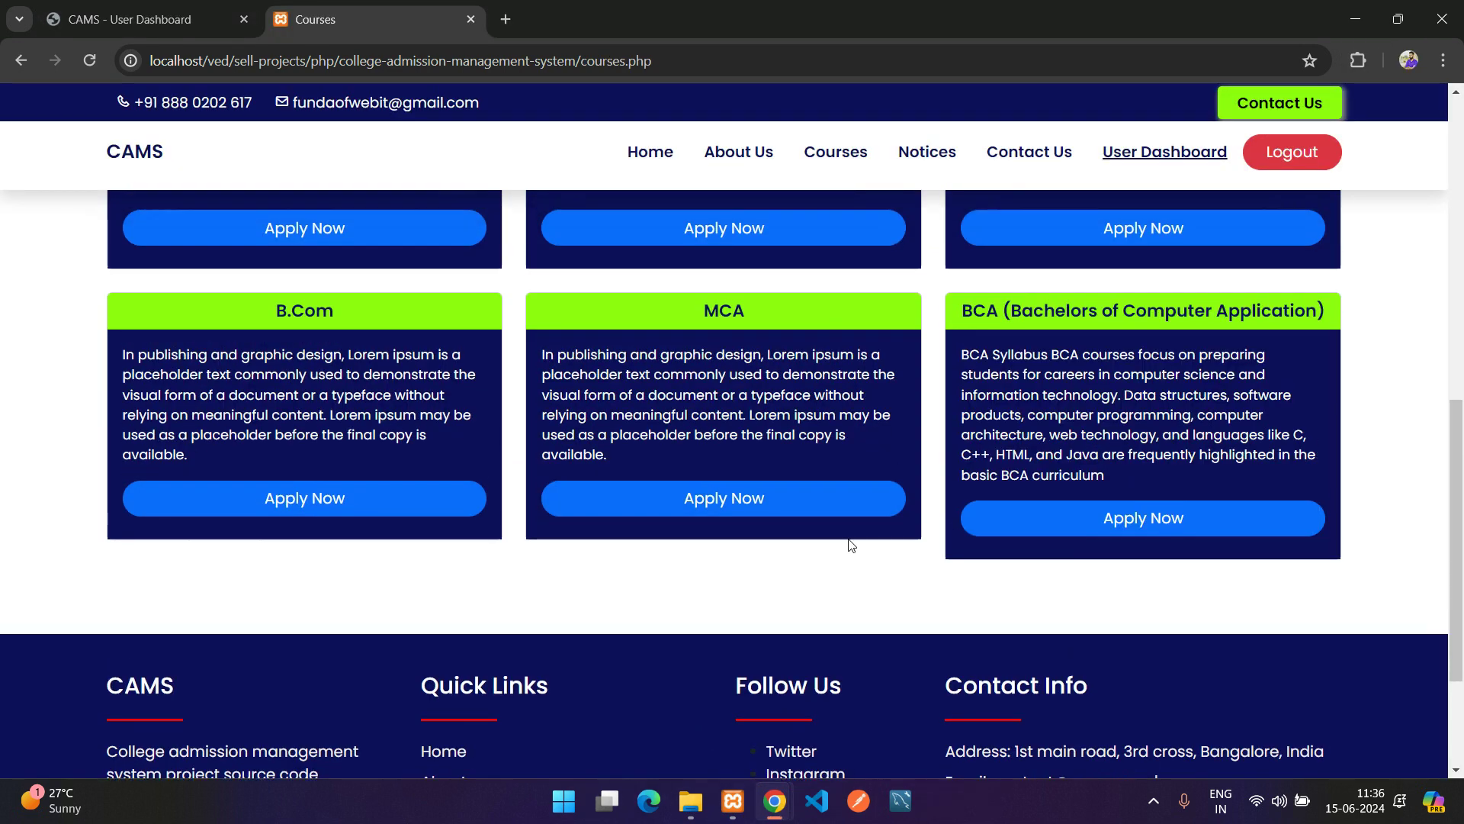
pyautogui.scroll(7, 687, 483)
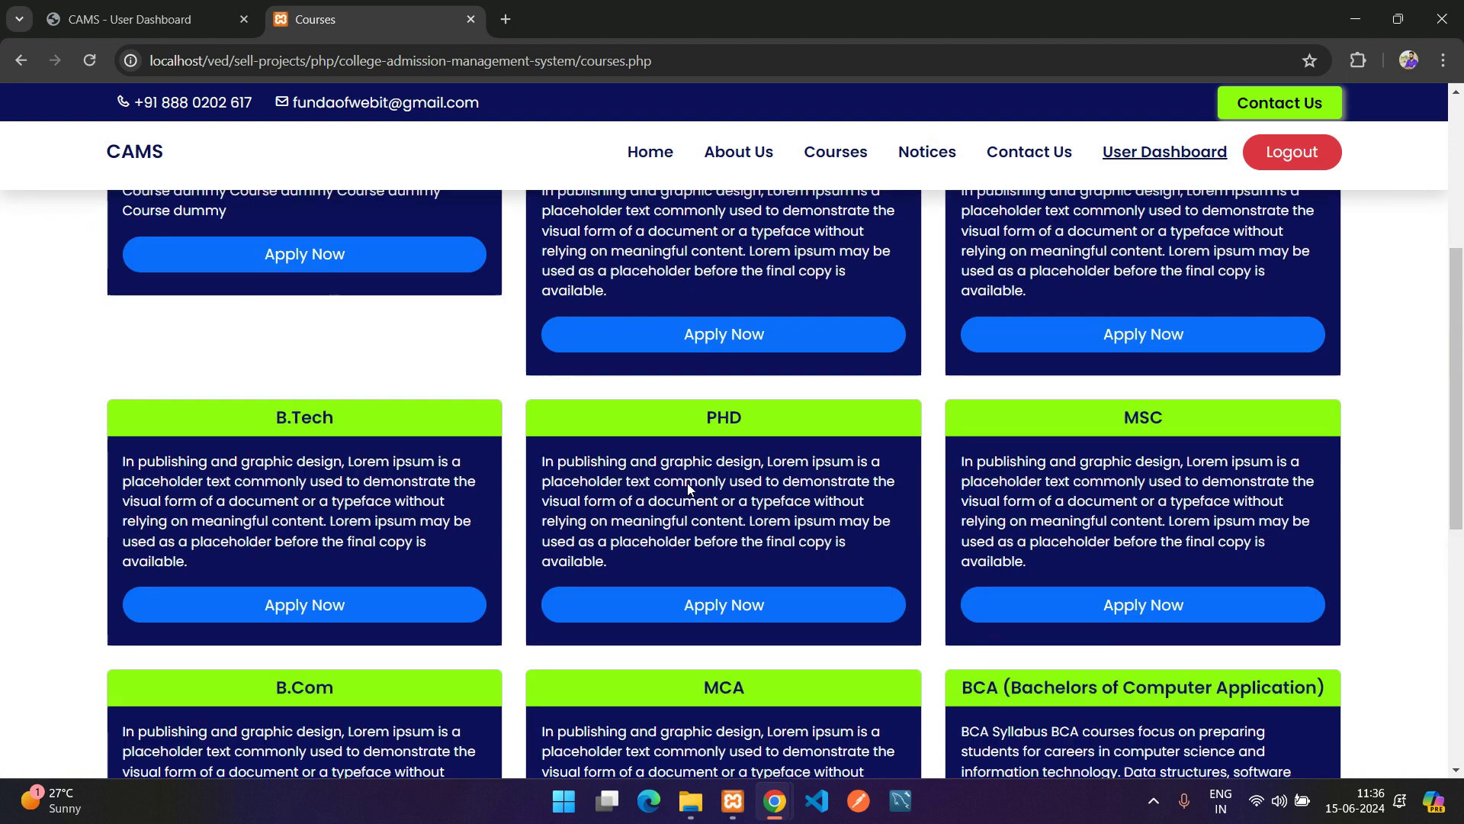
pyautogui.scroll(-1, 223, 424)
pyautogui.moveTo(222, 429); pyautogui.dragTo(414, 423)
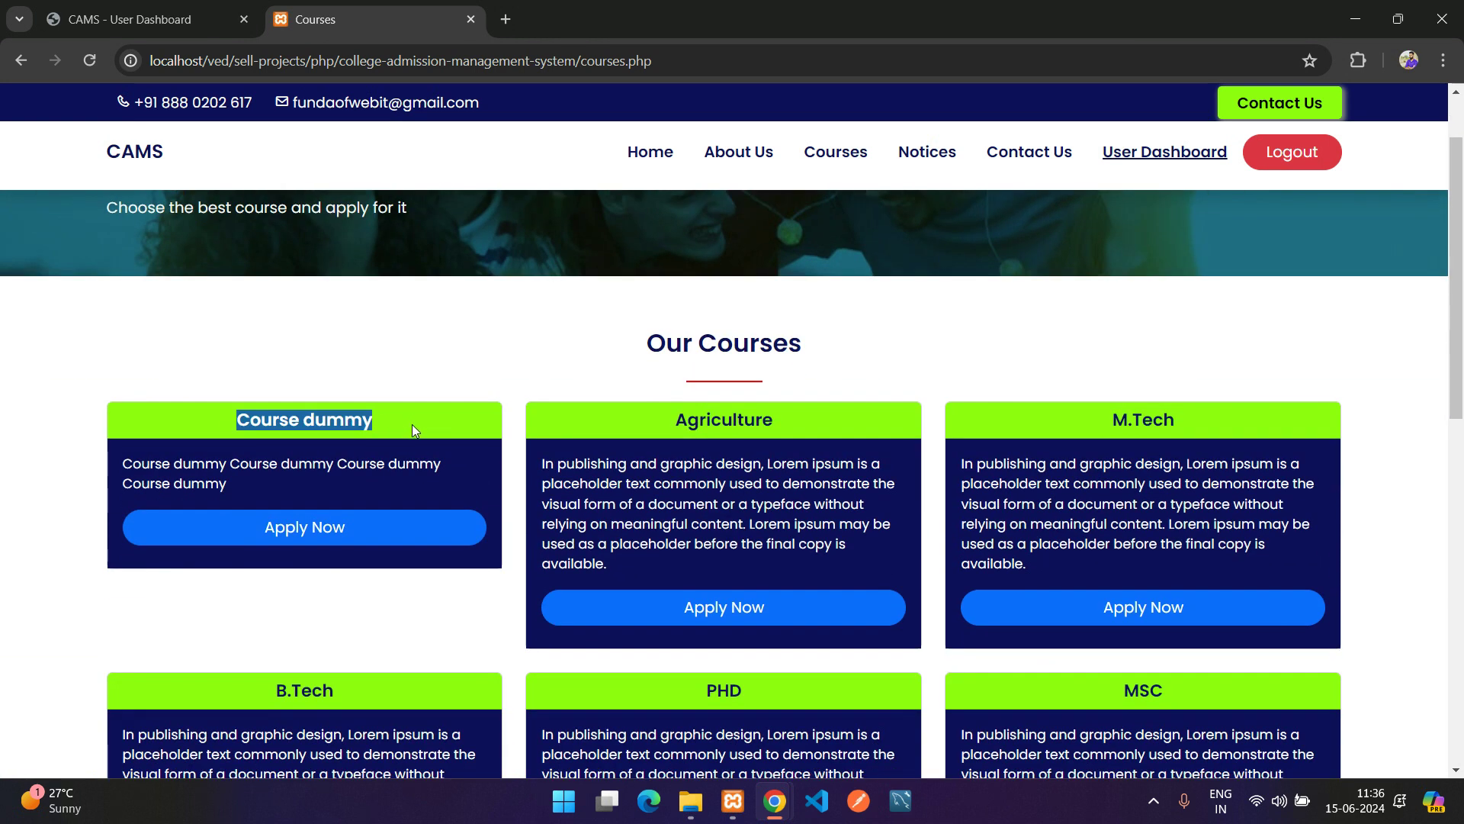
pyautogui.click(410, 424)
pyautogui.moveTo(228, 426); pyautogui.dragTo(417, 420)
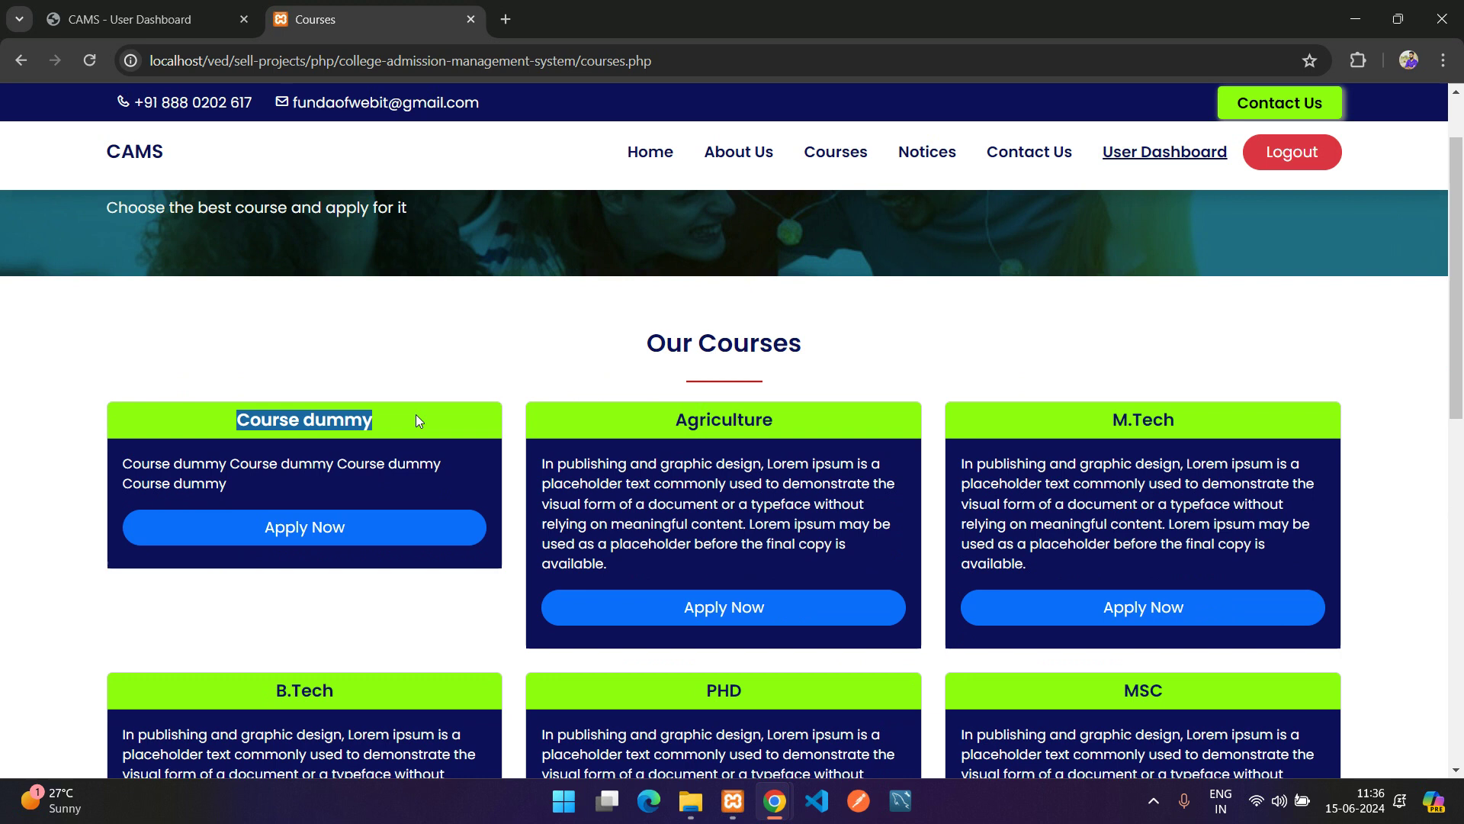
pyautogui.click(337, 450)
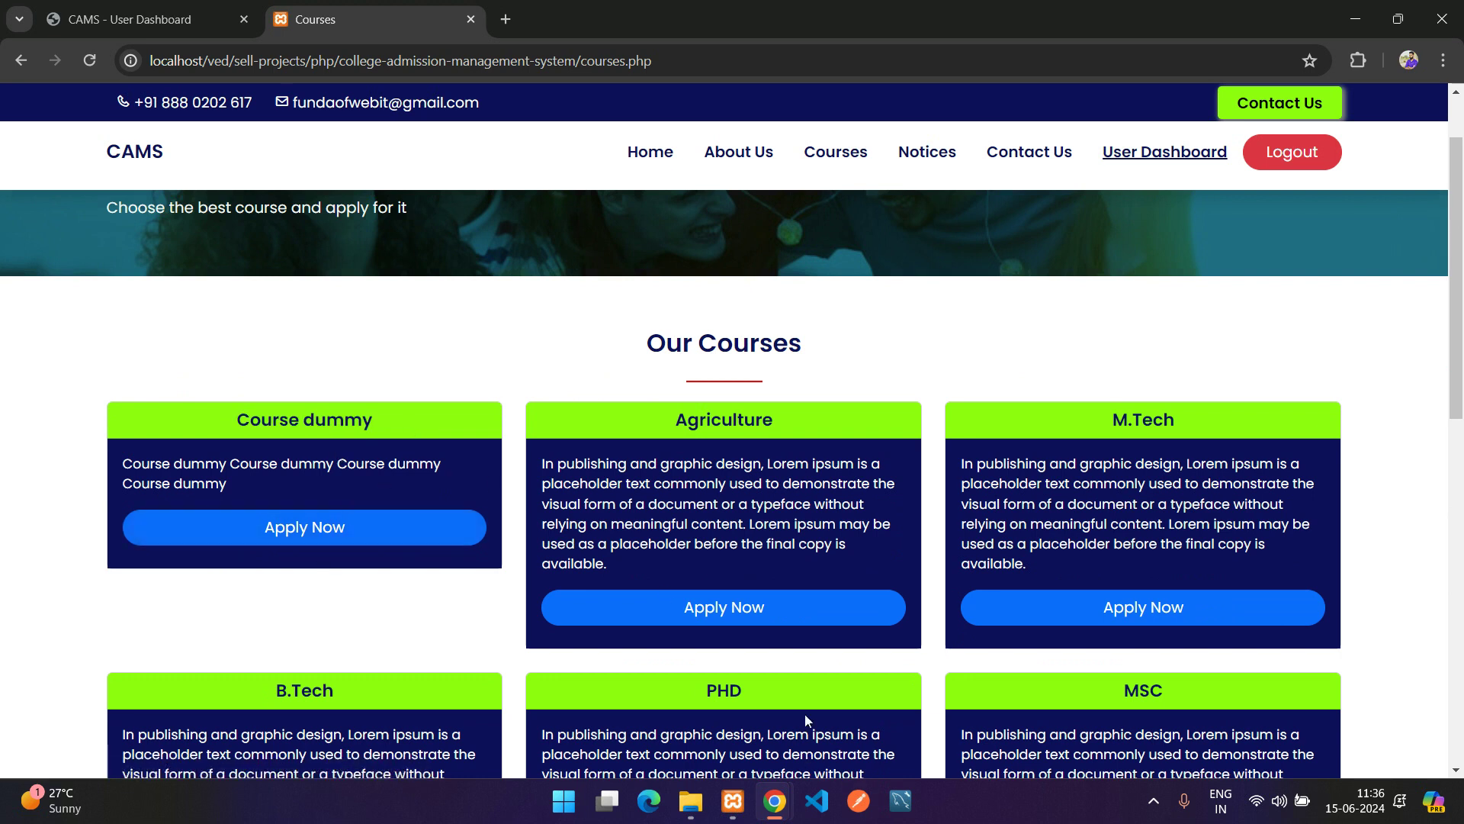
# Switch back to the CAMS Admin Course List
pyautogui.moveTo(763, 798)
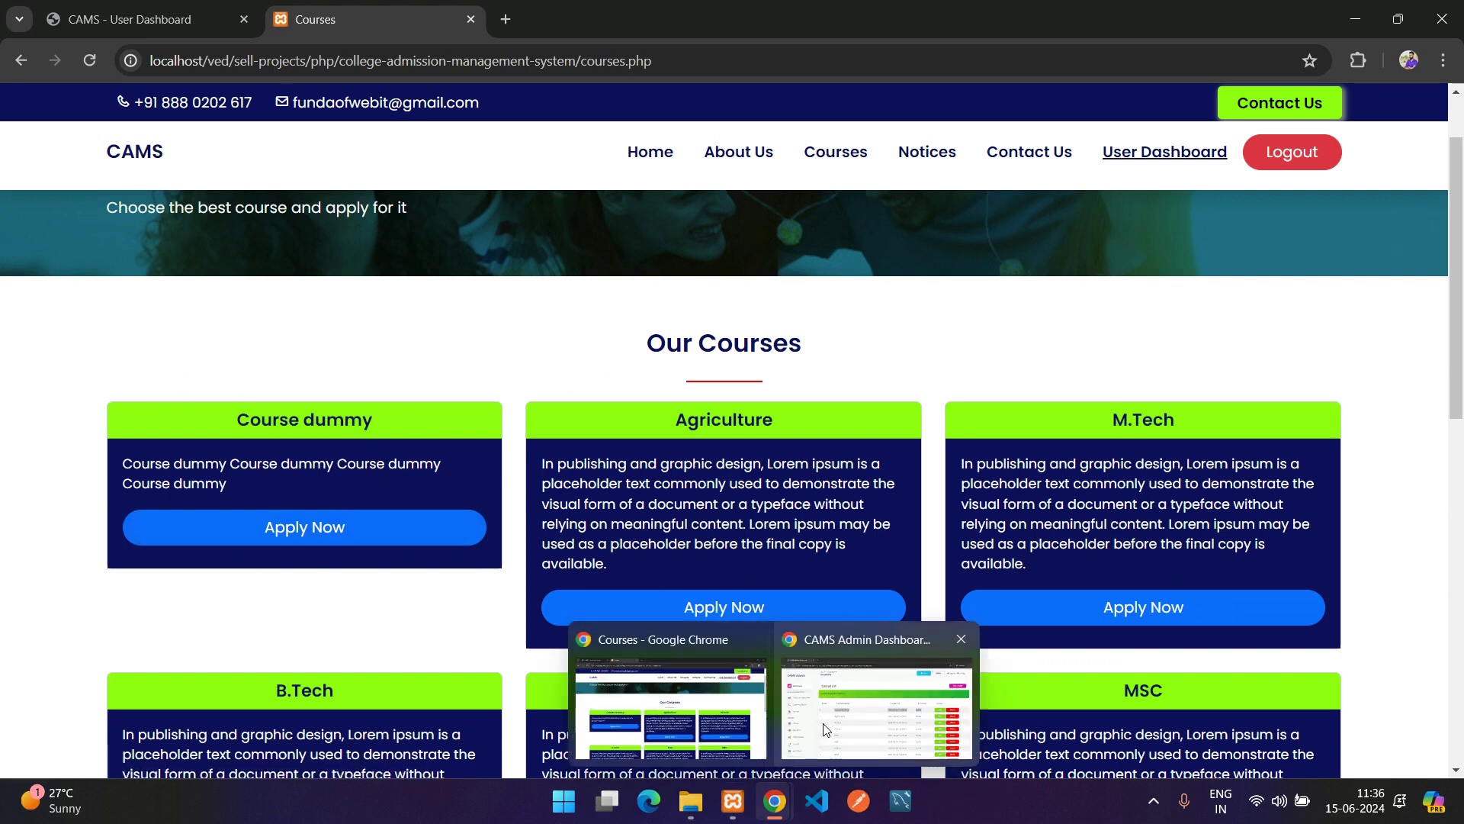
pyautogui.click(832, 724)
pyautogui.scroll(-1, 1047, 515)
pyautogui.scroll(1, 1047, 515)
# Uncheck Is Active for Course dummy and save it as Inactive
pyautogui.click(549, 377)
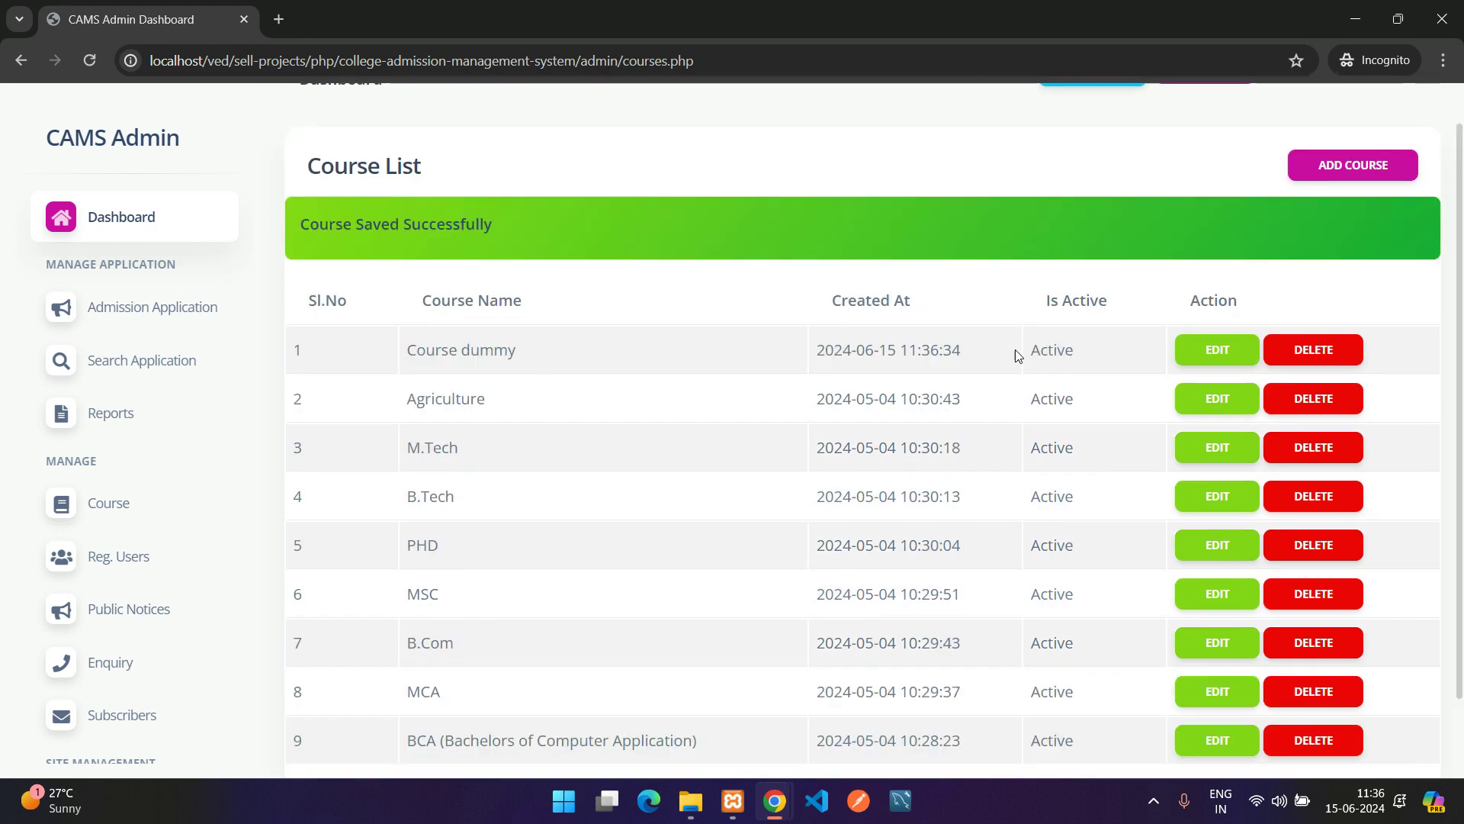
pyautogui.click(1218, 350)
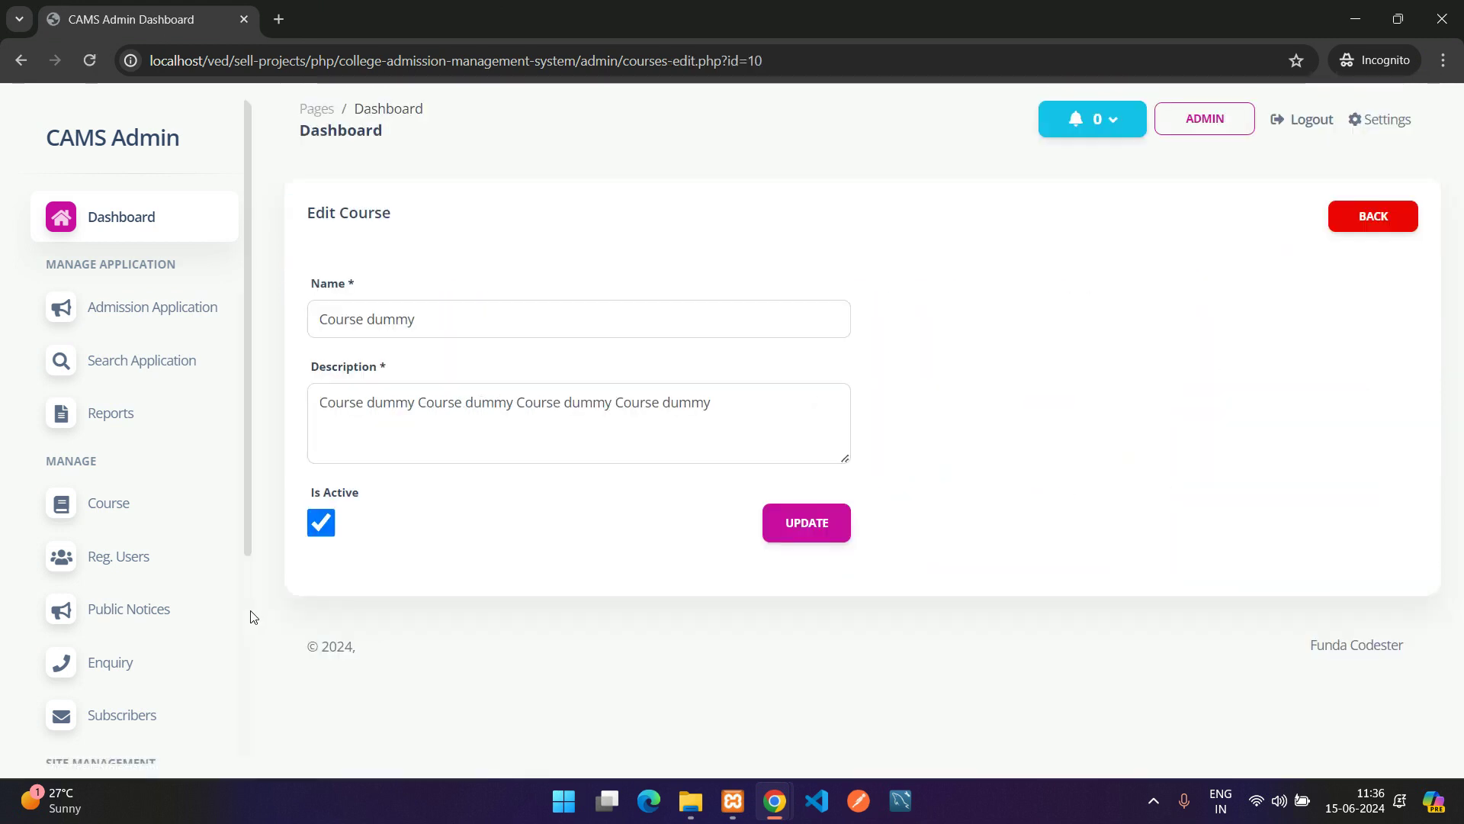
pyautogui.click(321, 523)
pyautogui.click(830, 527)
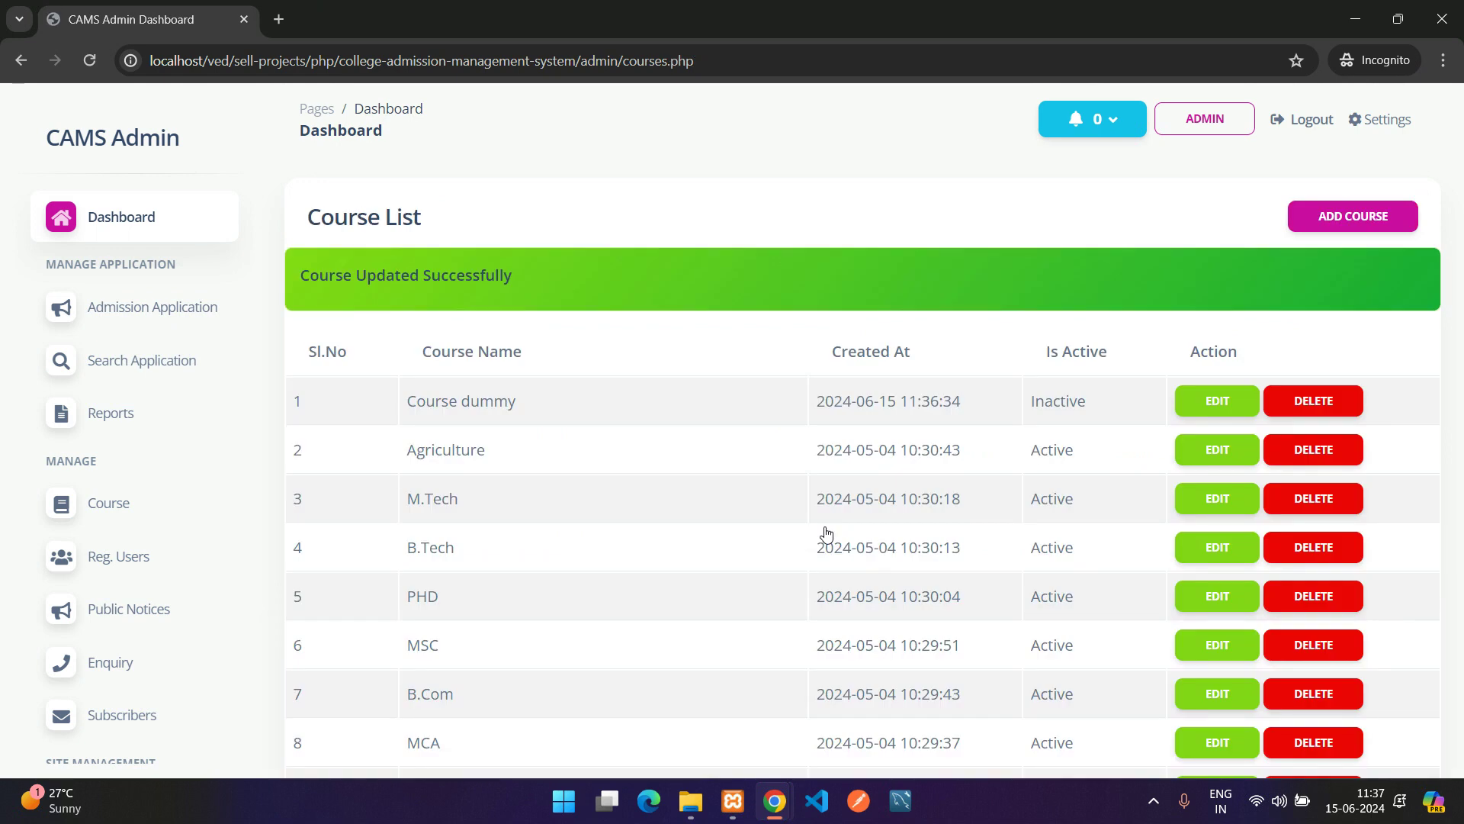
pyautogui.moveTo(1104, 402); pyautogui.dragTo(977, 409)
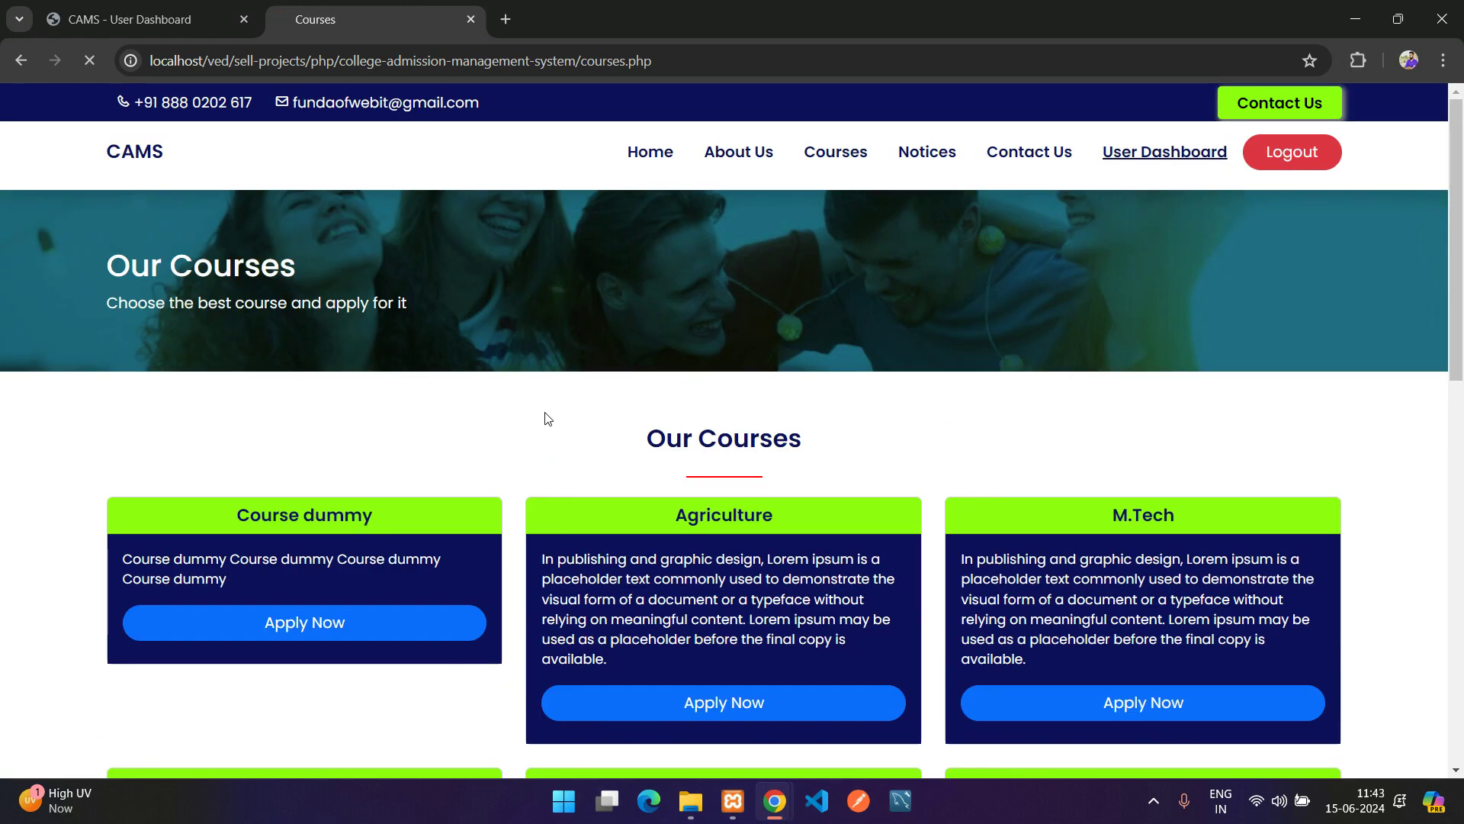
# Refresh the public Courses page to confirm Course dummy is hidden, then return to admin
pyautogui.press('F5')
pyautogui.scroll(-3, 372, 416)
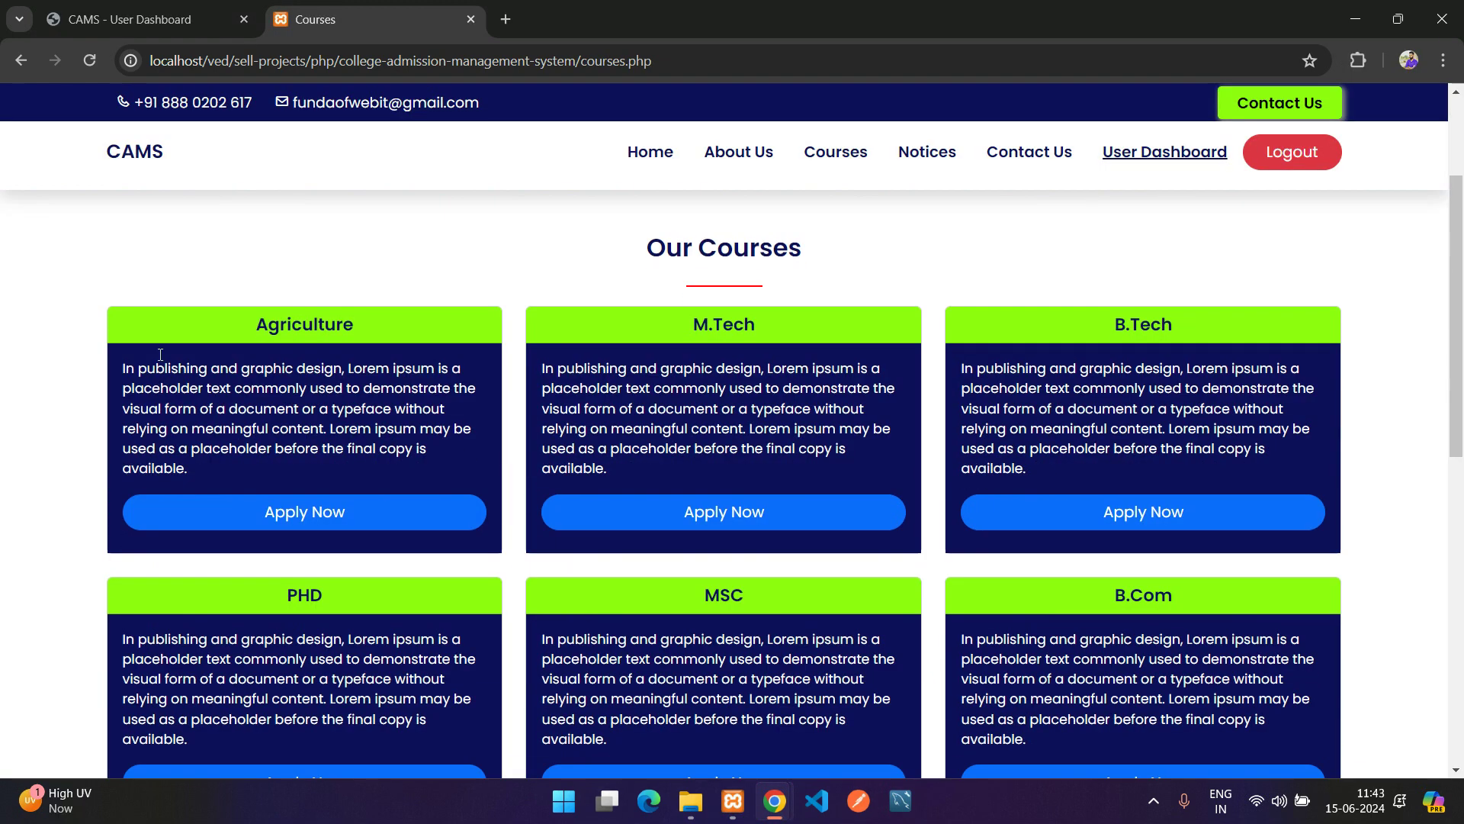
pyautogui.scroll(-7, 452, 396)
pyautogui.scroll(10, 463, 378)
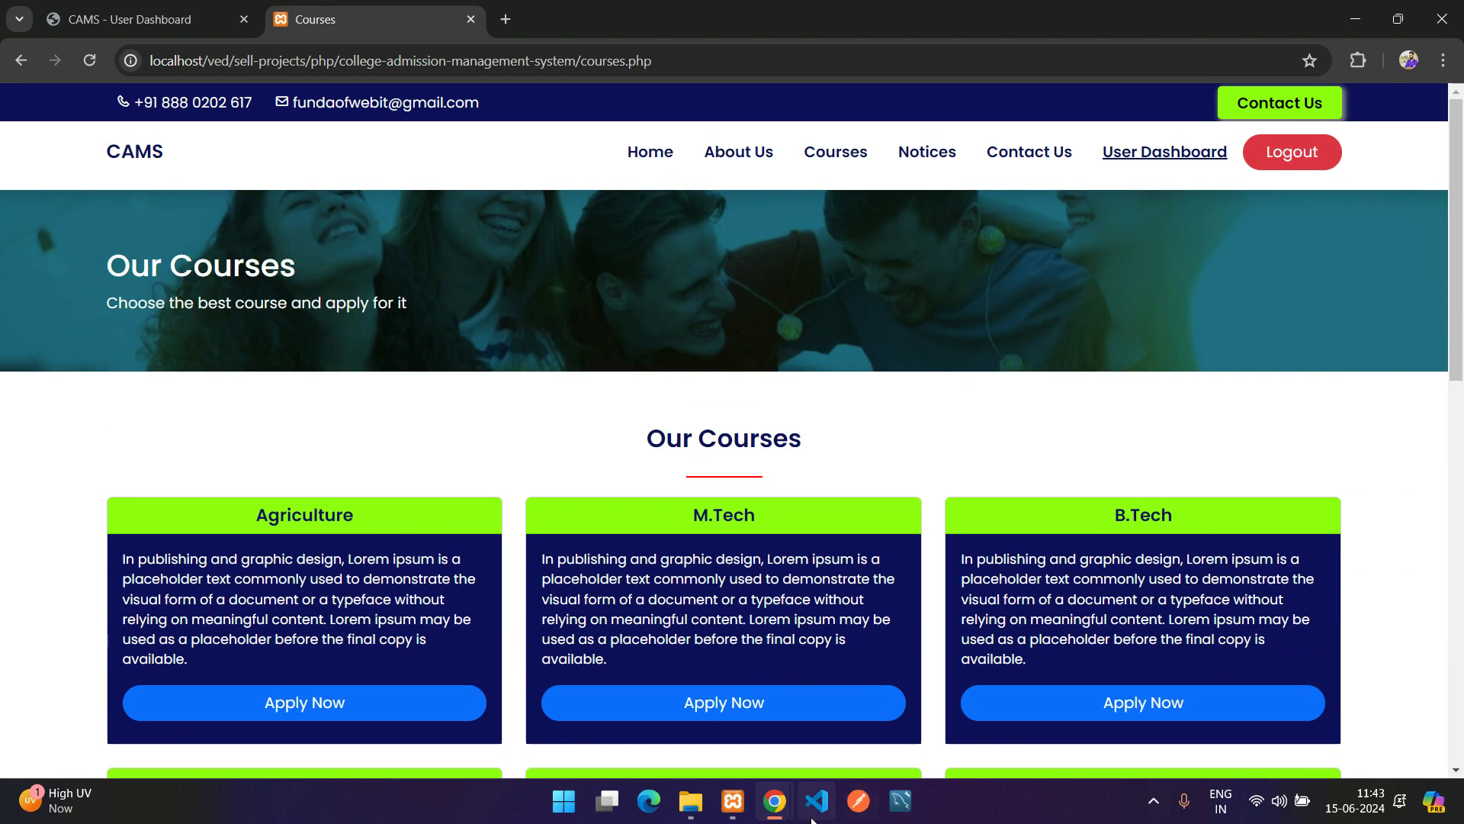
pyautogui.moveTo(774, 801)
pyautogui.click(862, 698)
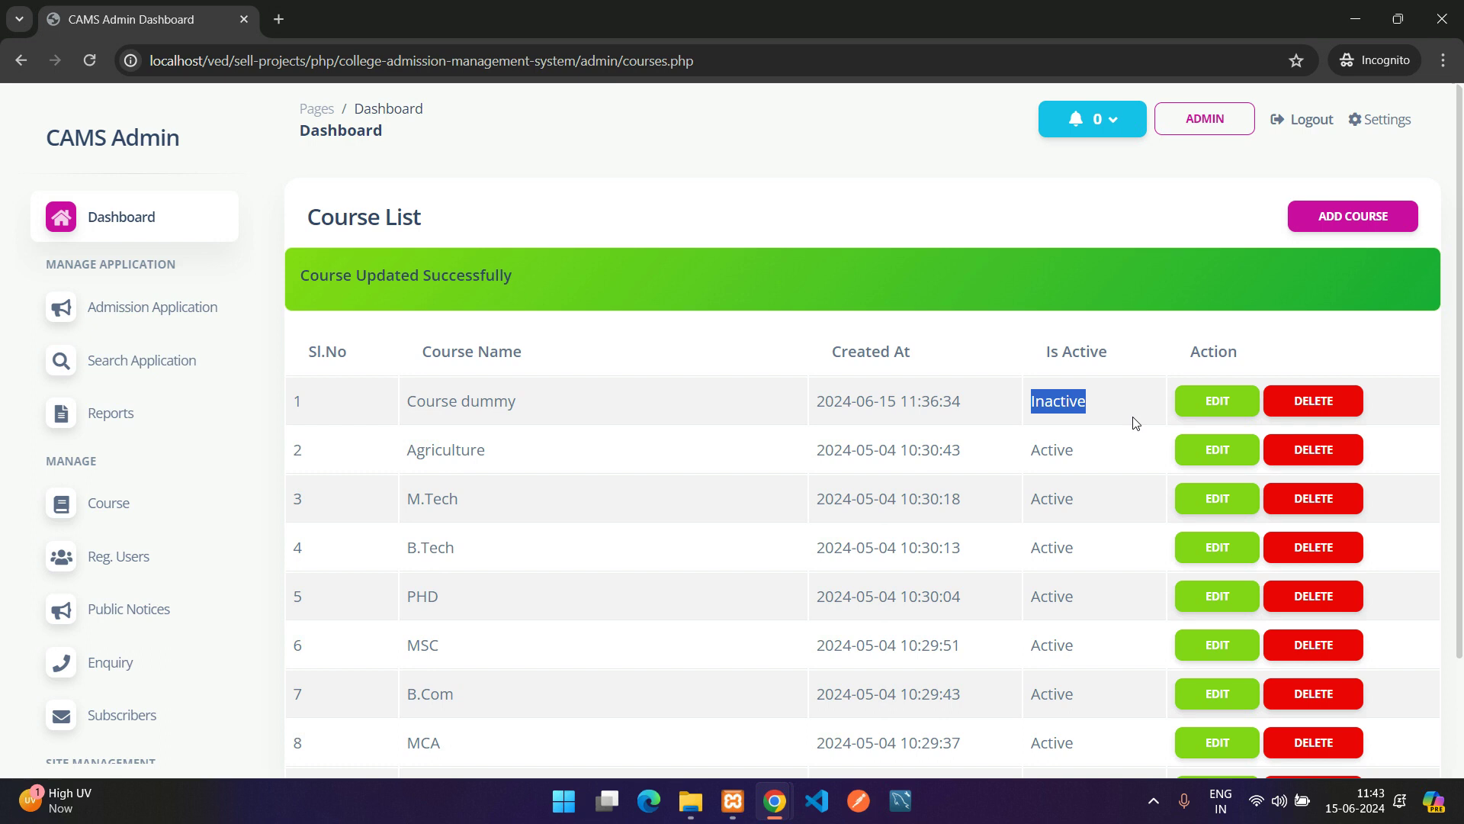
pyautogui.click(1061, 394)
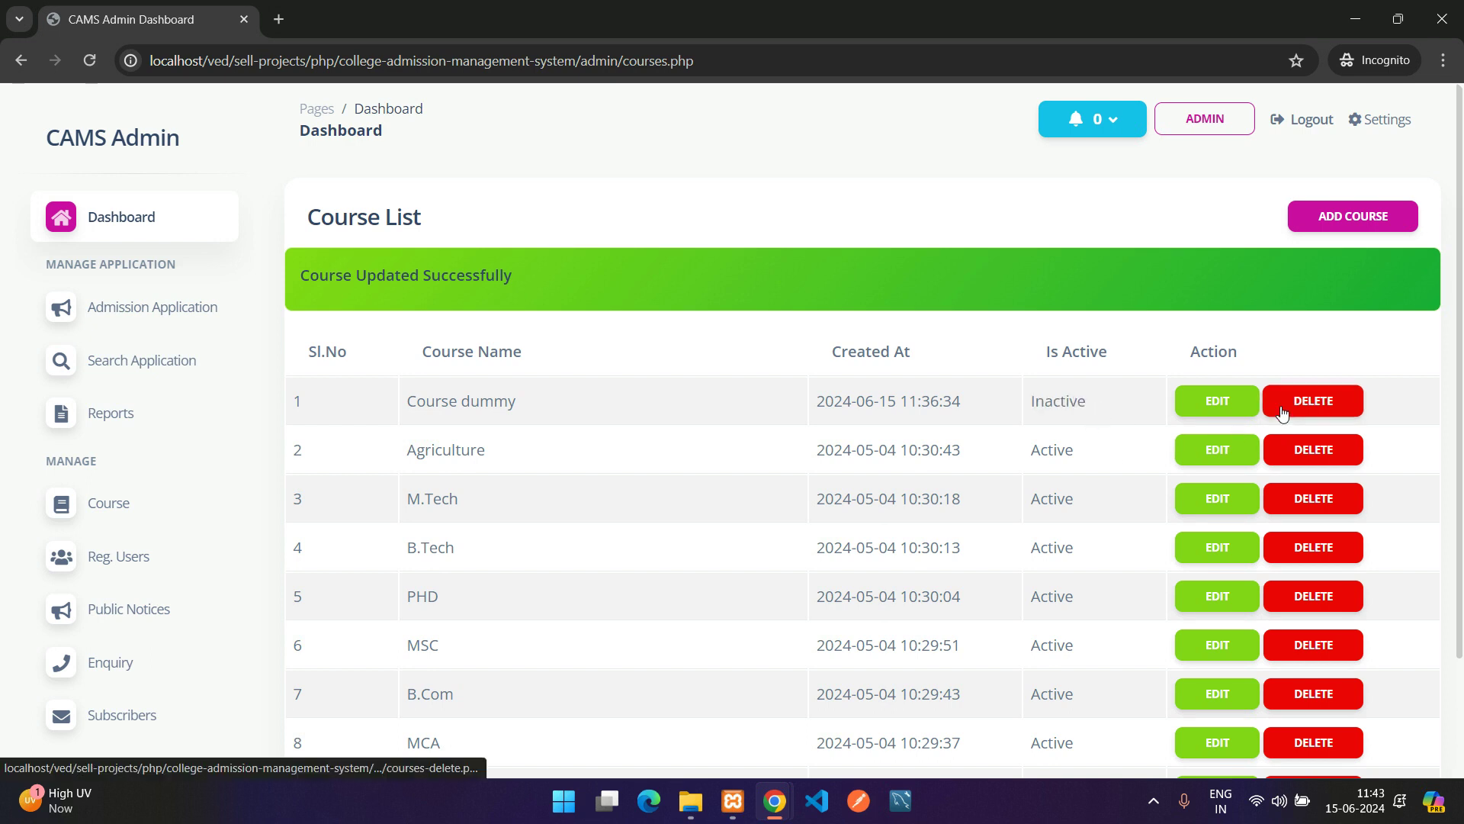
# Reactivate Course dummy and check the public Courses page shows it again
pyautogui.click(1215, 409)
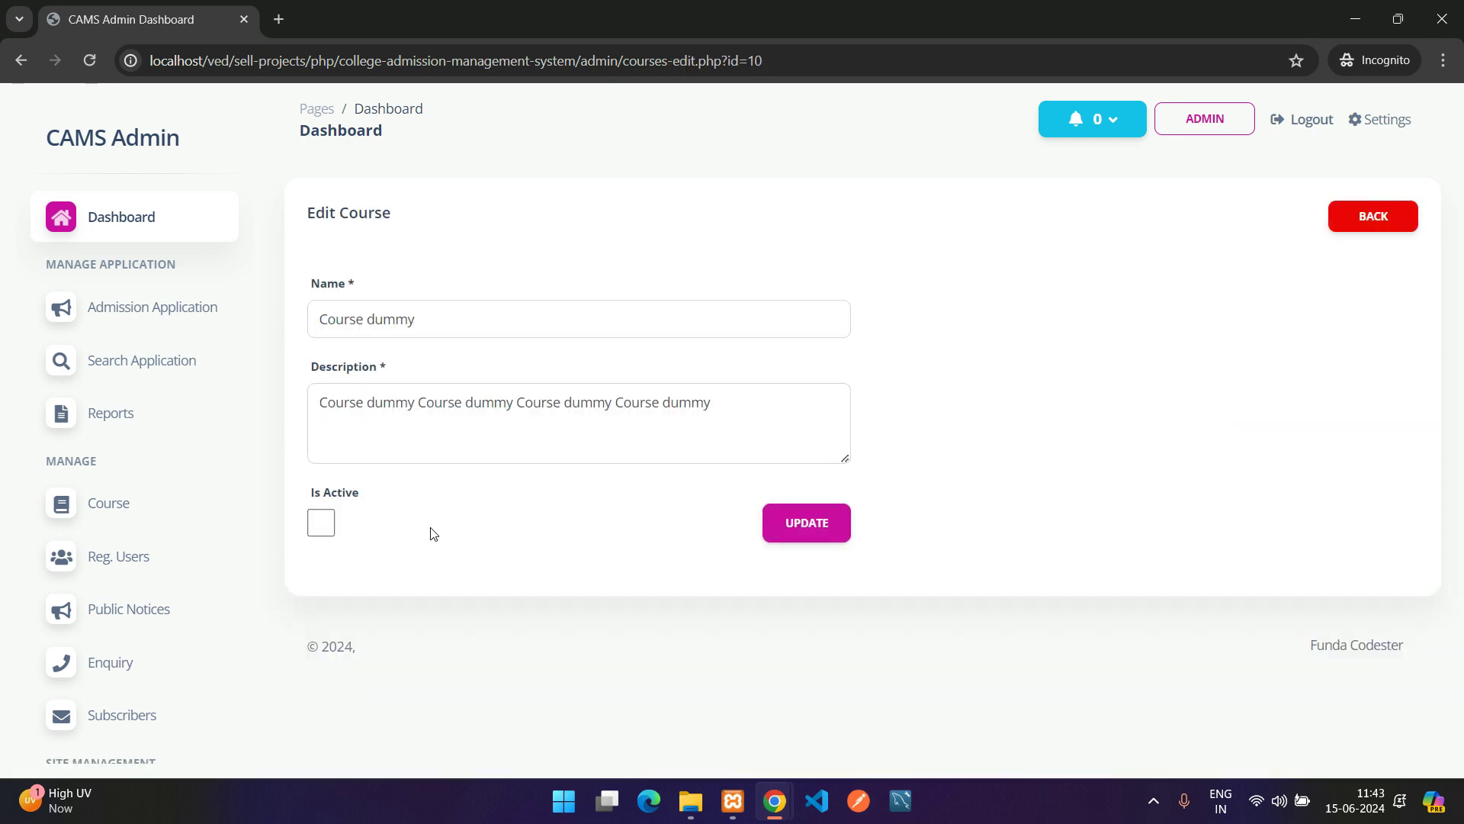
pyautogui.click(320, 523)
pyautogui.click(806, 523)
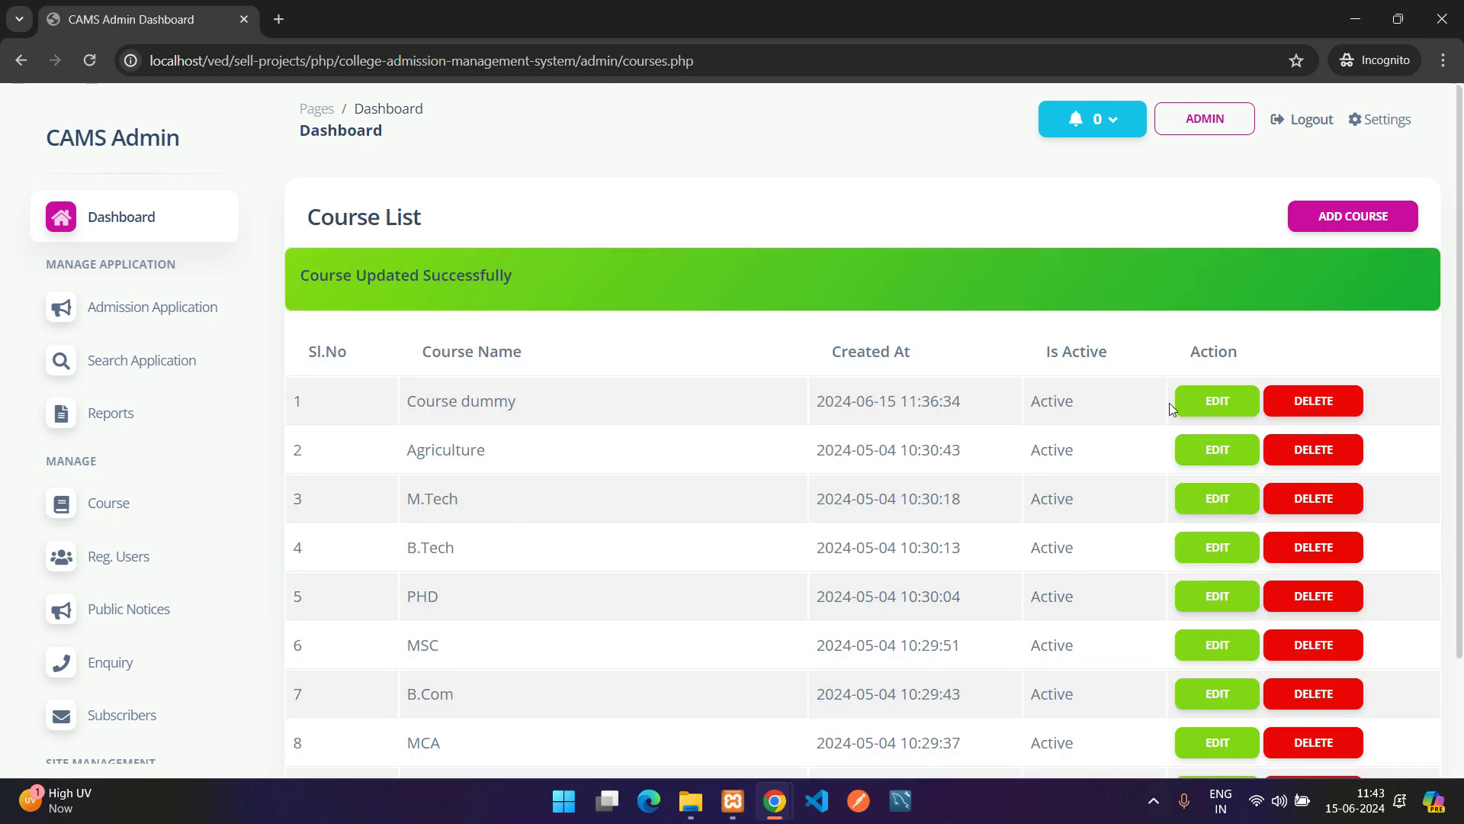
pyautogui.moveTo(775, 800)
pyautogui.click(693, 722)
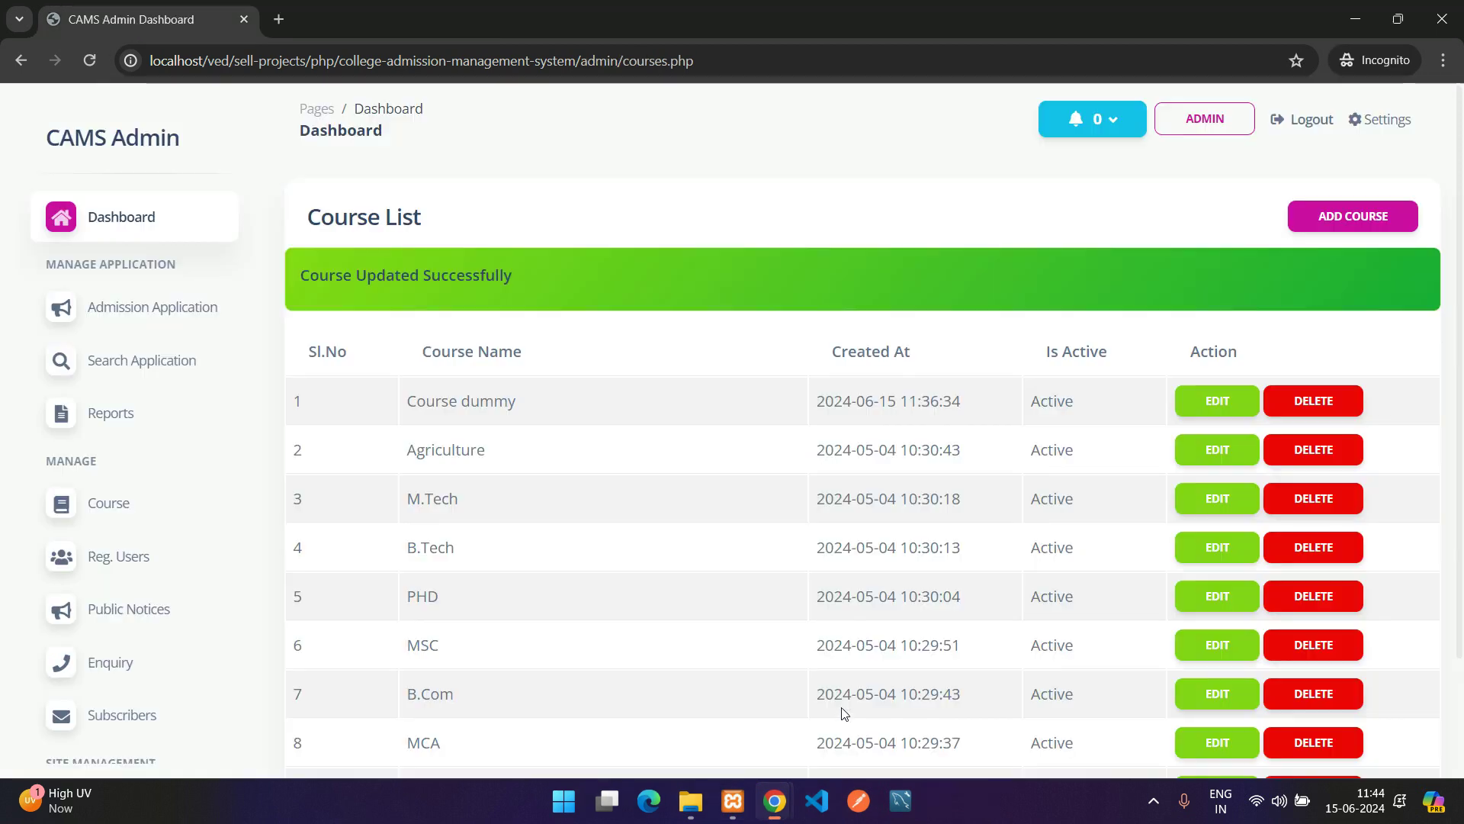
pyautogui.click(847, 706)
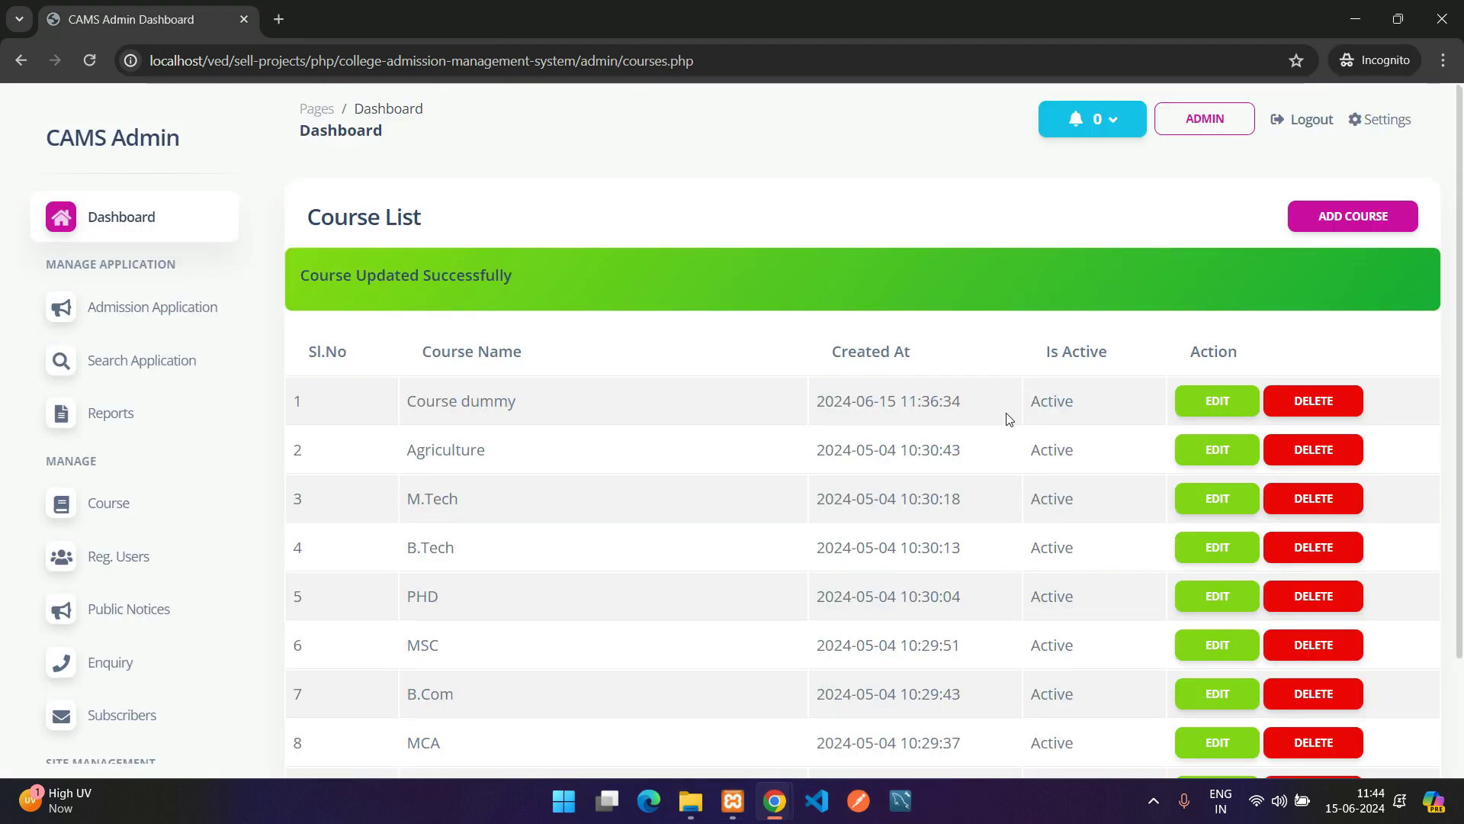
pyautogui.moveTo(1008, 418); pyautogui.dragTo(1310, 402)
# Delete Course dummy and verify it no longer appears on the public Courses page
pyautogui.click(1312, 401)
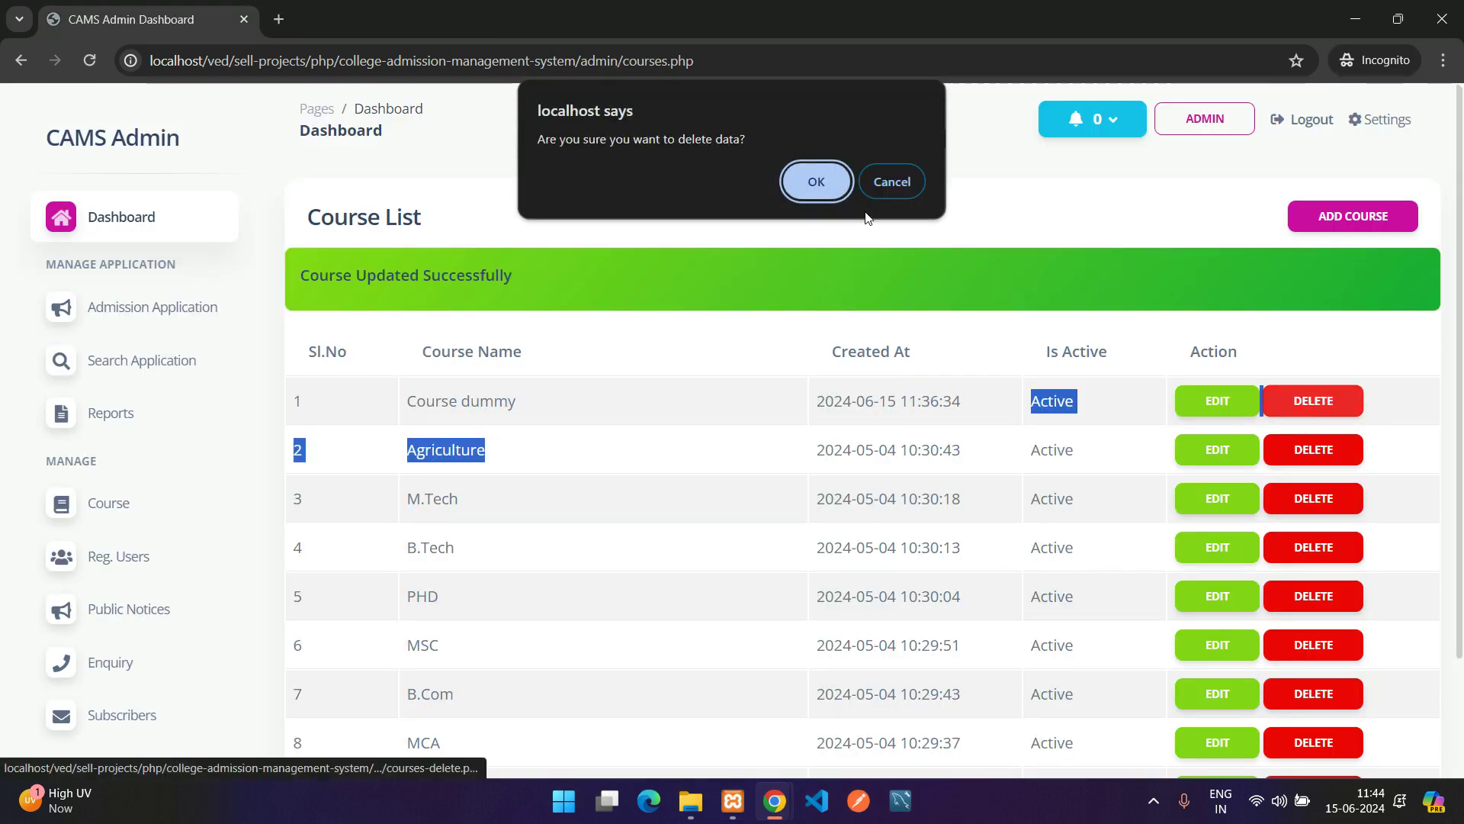
pyautogui.click(816, 182)
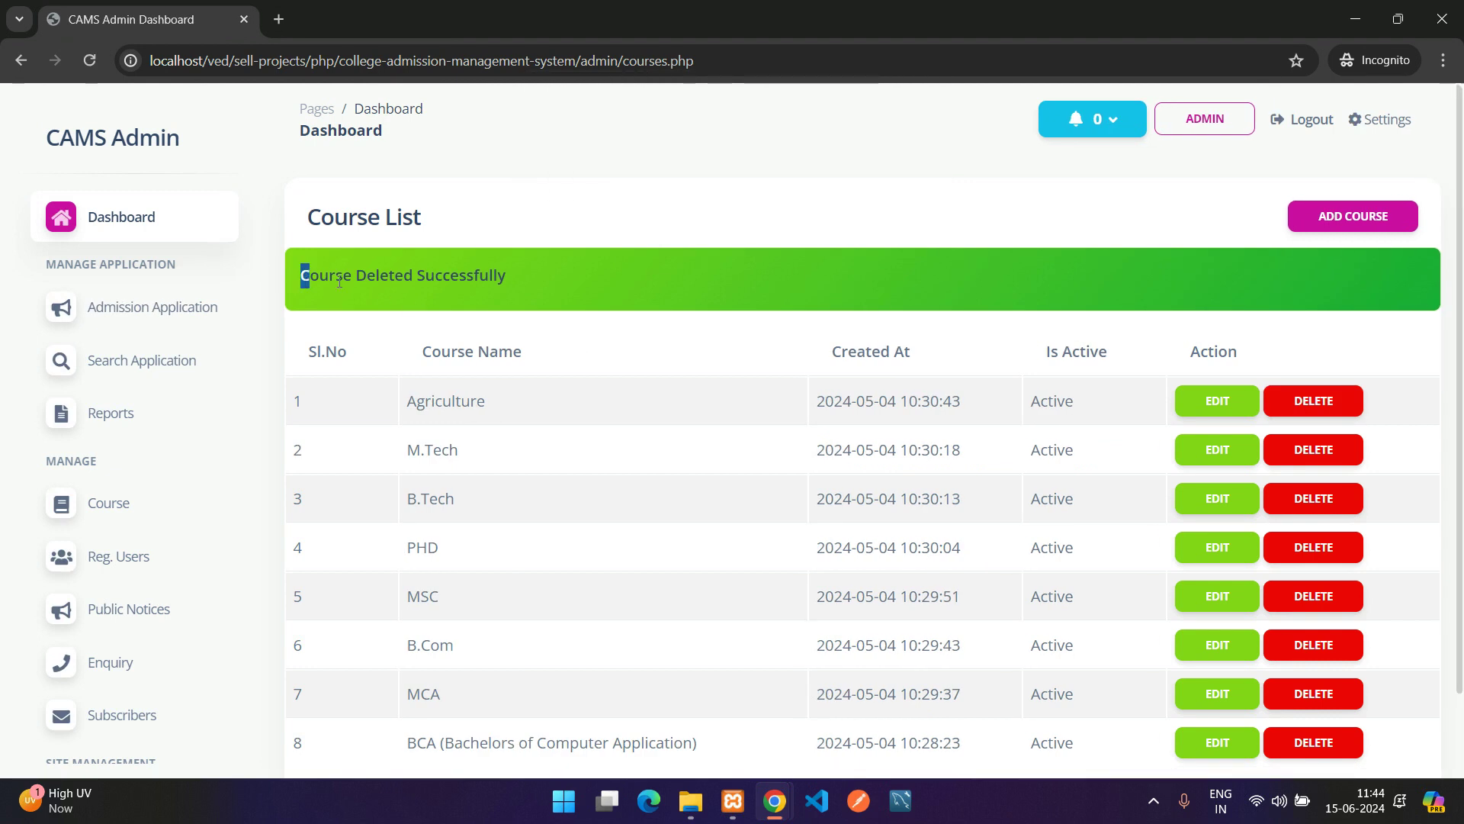
pyautogui.click(779, 805)
pyautogui.click(781, 807)
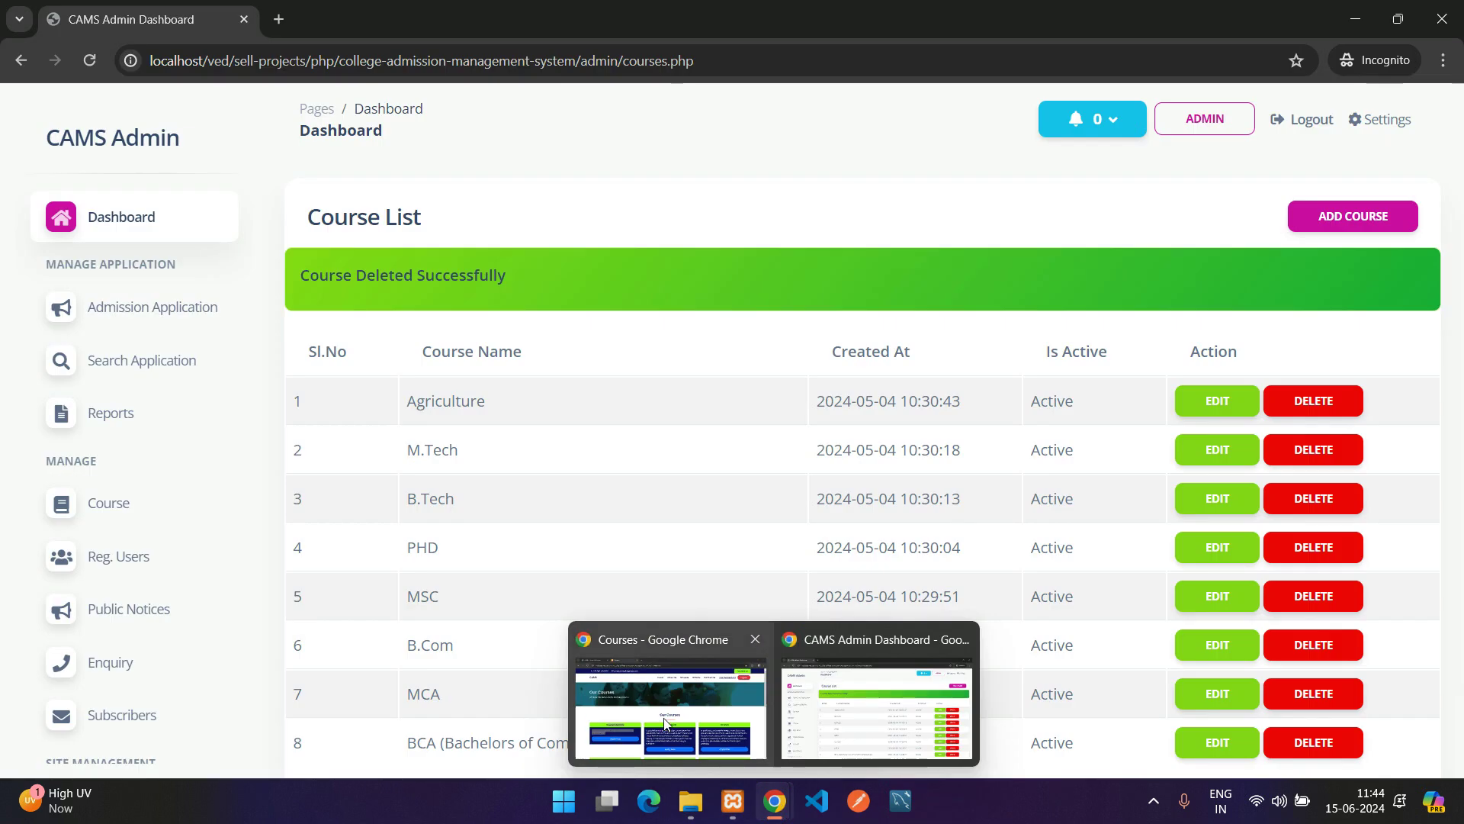
pyautogui.click(668, 671)
pyautogui.scroll(-3, 255, 513)
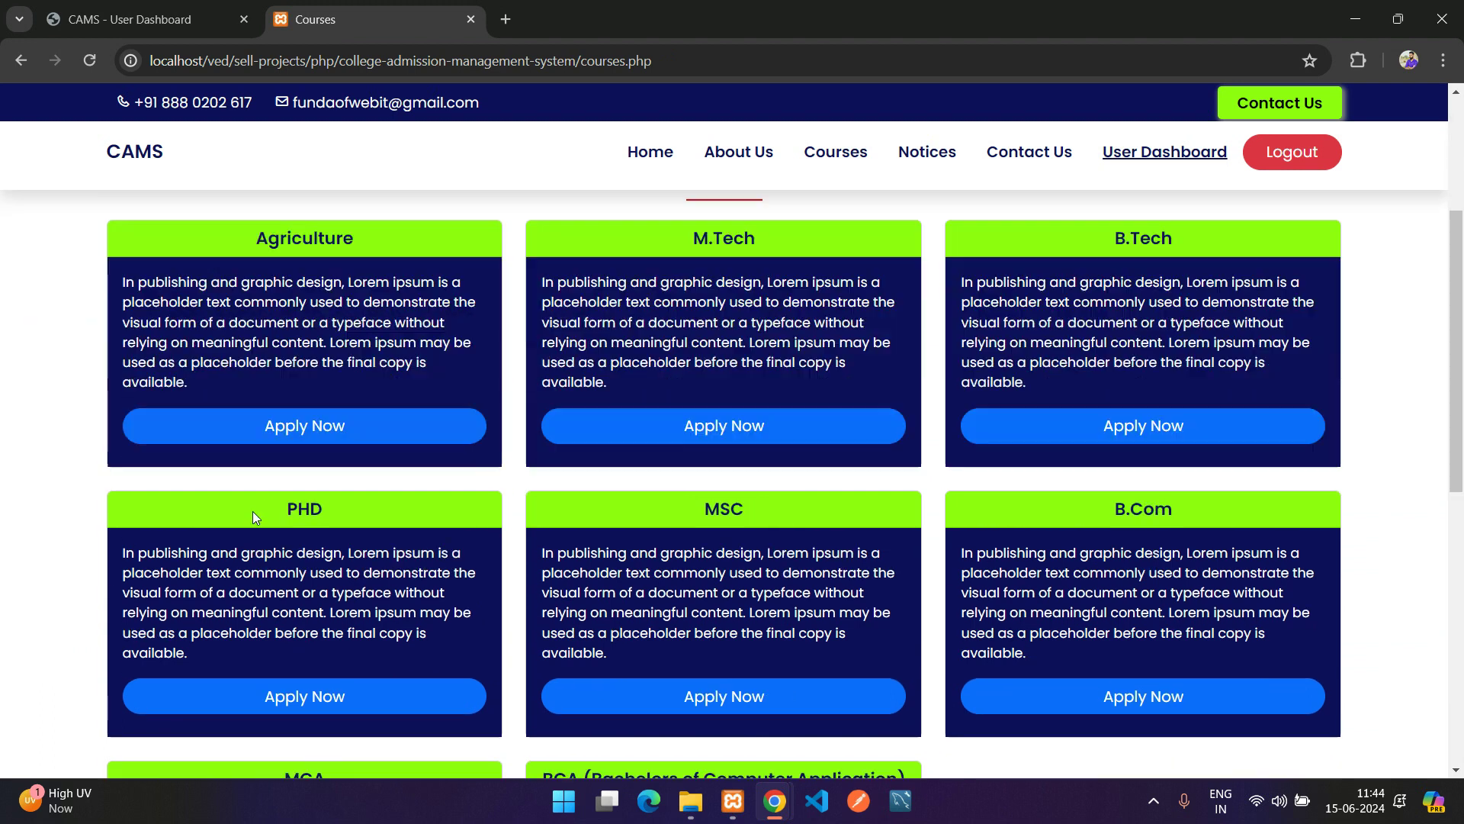
pyautogui.scroll(1, 306, 496)
pyautogui.scroll(-6, 349, 480)
pyautogui.scroll(5, 358, 464)
pyautogui.scroll(4, 359, 464)
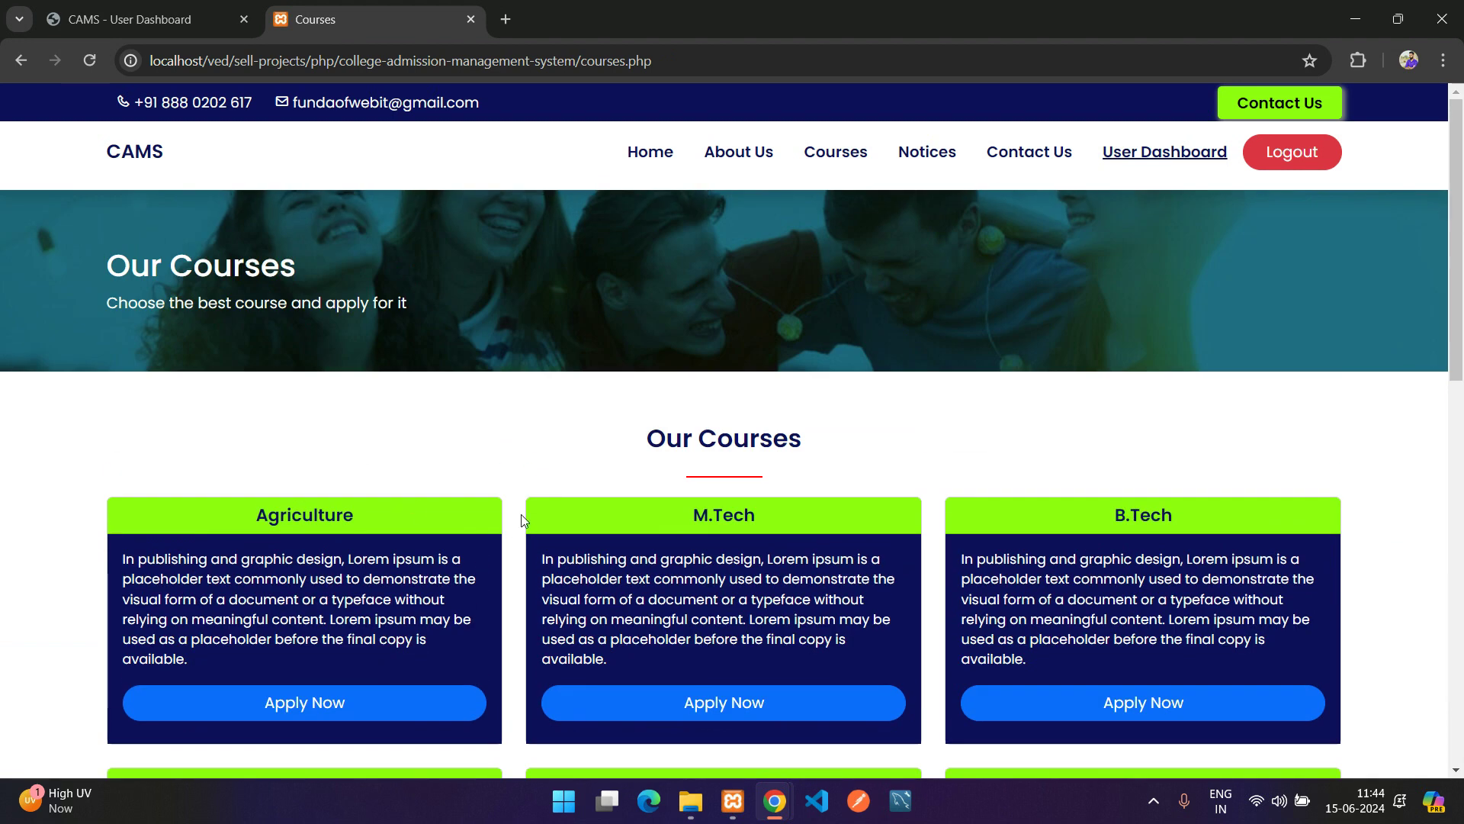
# View the public Notices page, then return to the CAMS Admin window
pyautogui.click(944, 164)
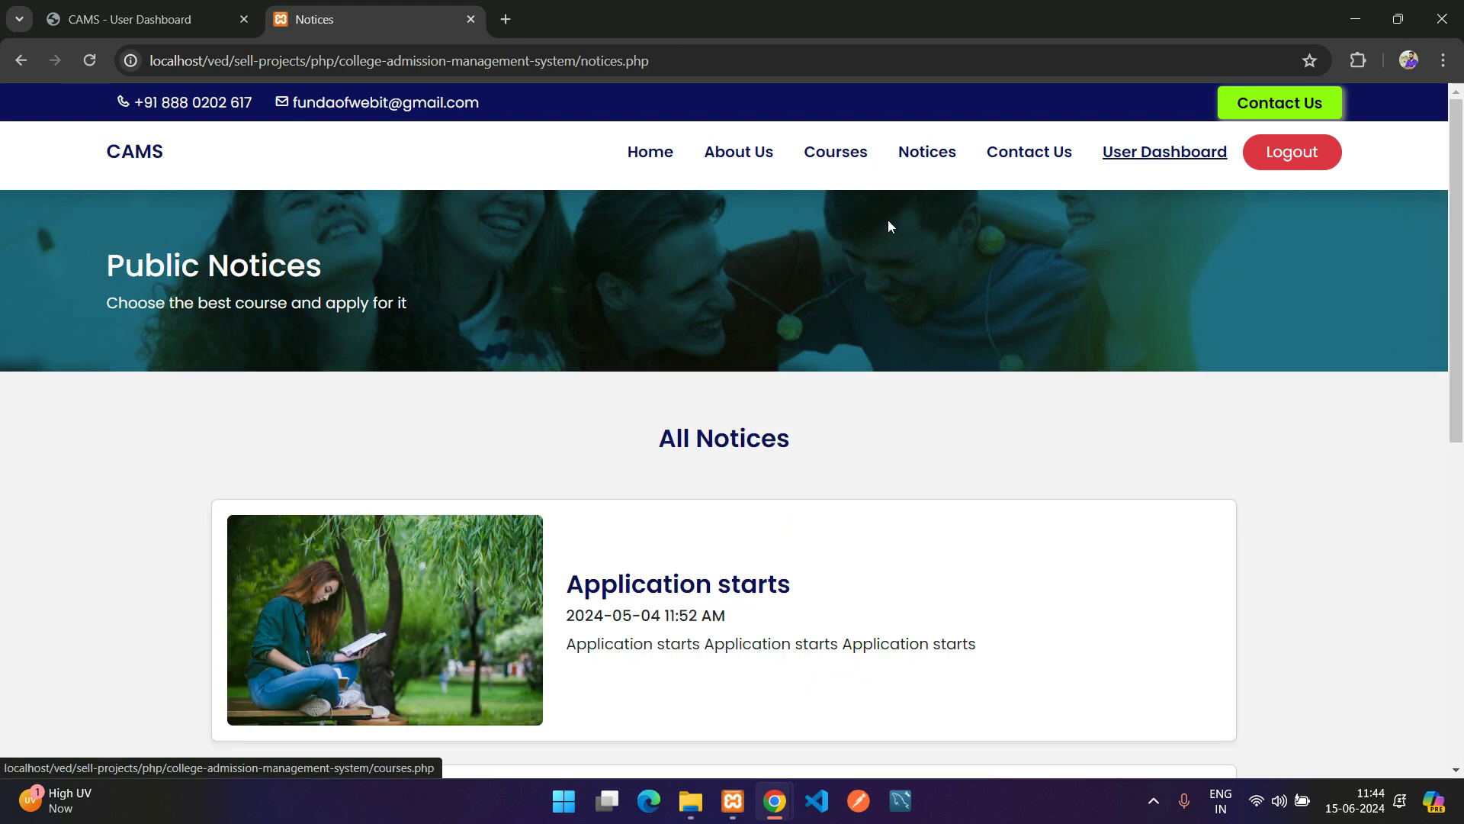
pyautogui.scroll(-3, 724, 579)
pyautogui.moveTo(776, 776)
pyautogui.click(873, 702)
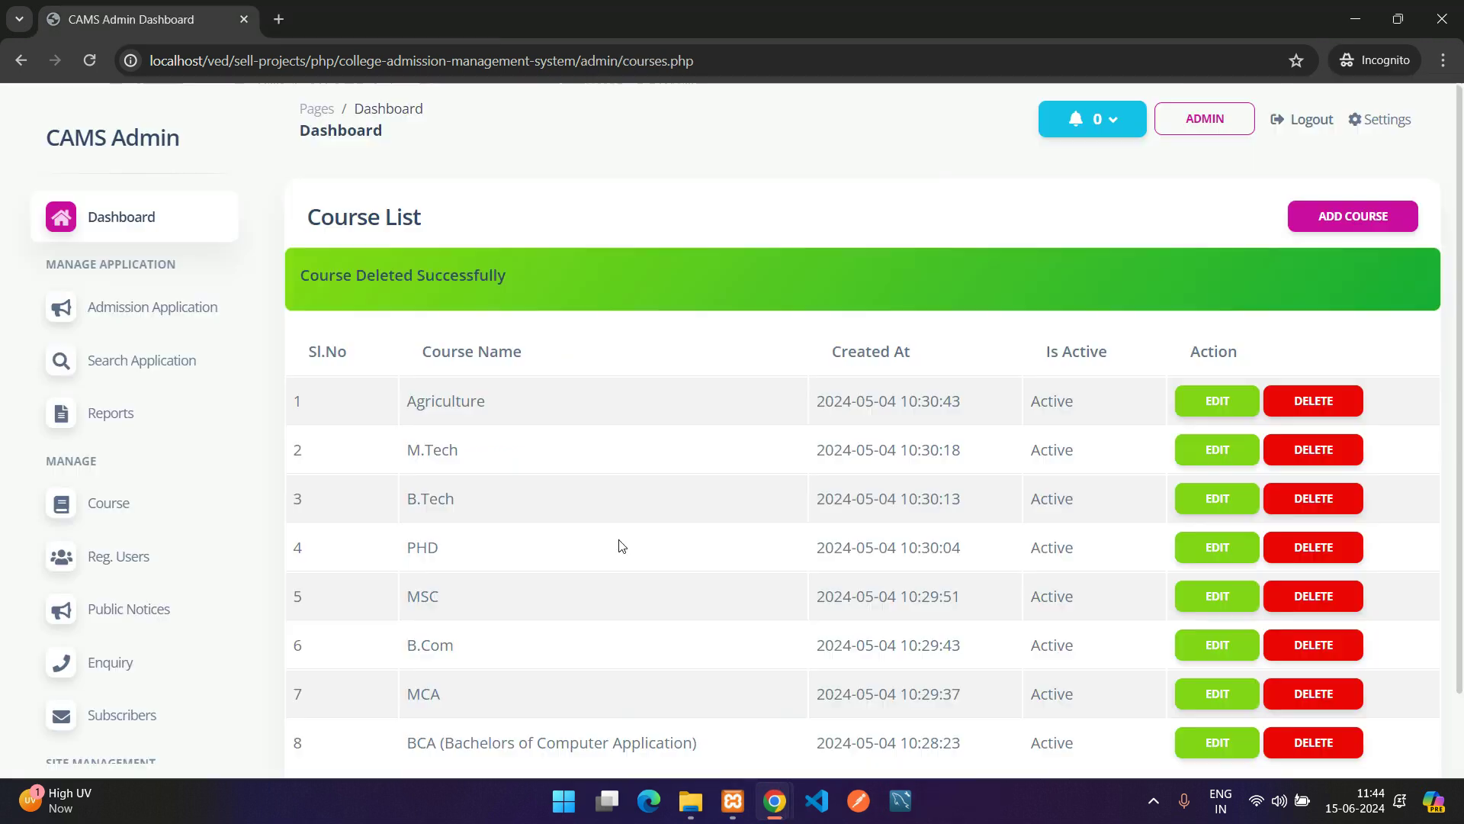
pyautogui.scroll(-2, 147, 484)
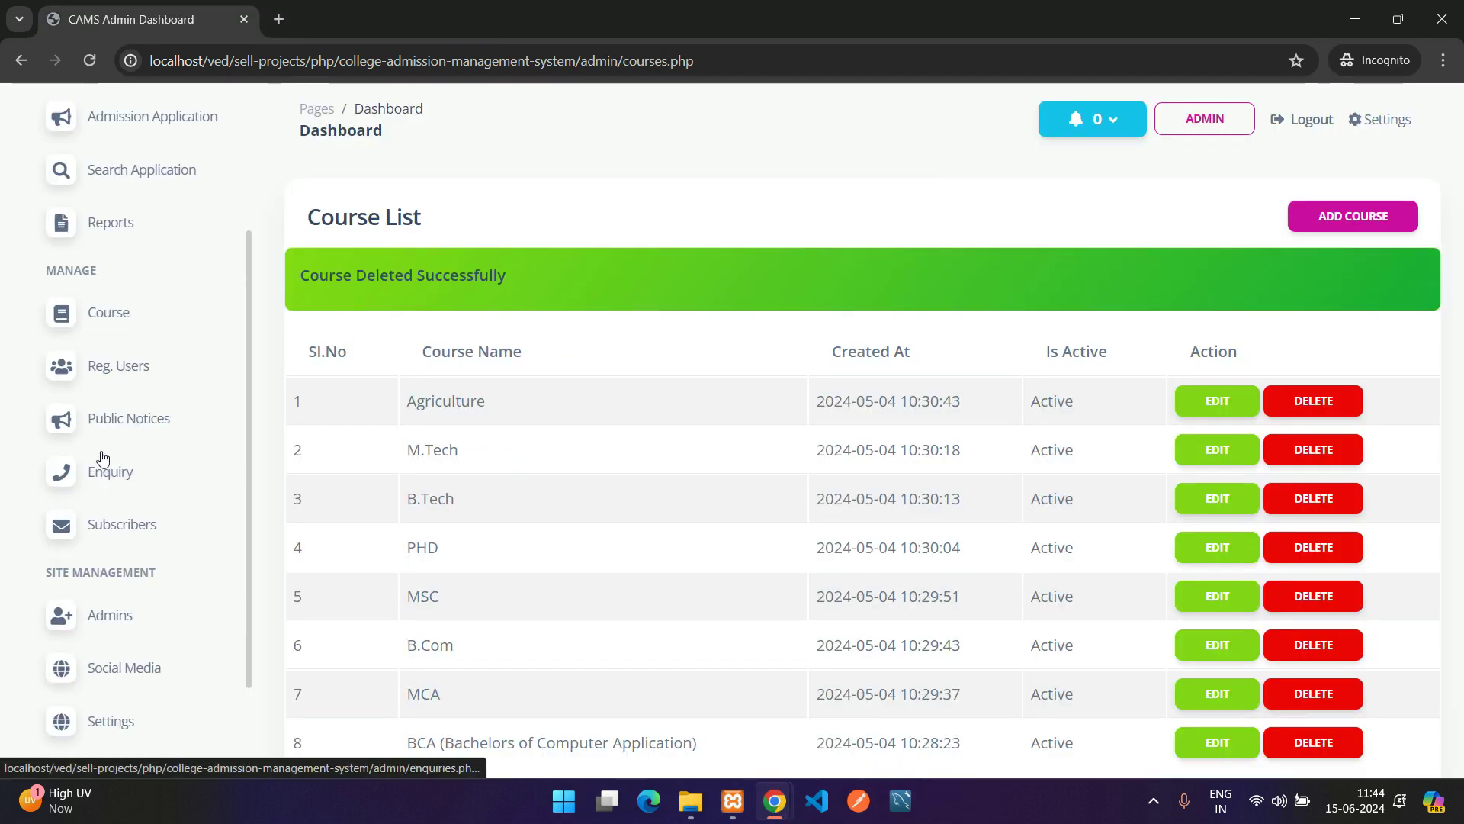
# Open the admin notice list and compare it with the public Notices page
pyautogui.click(131, 422)
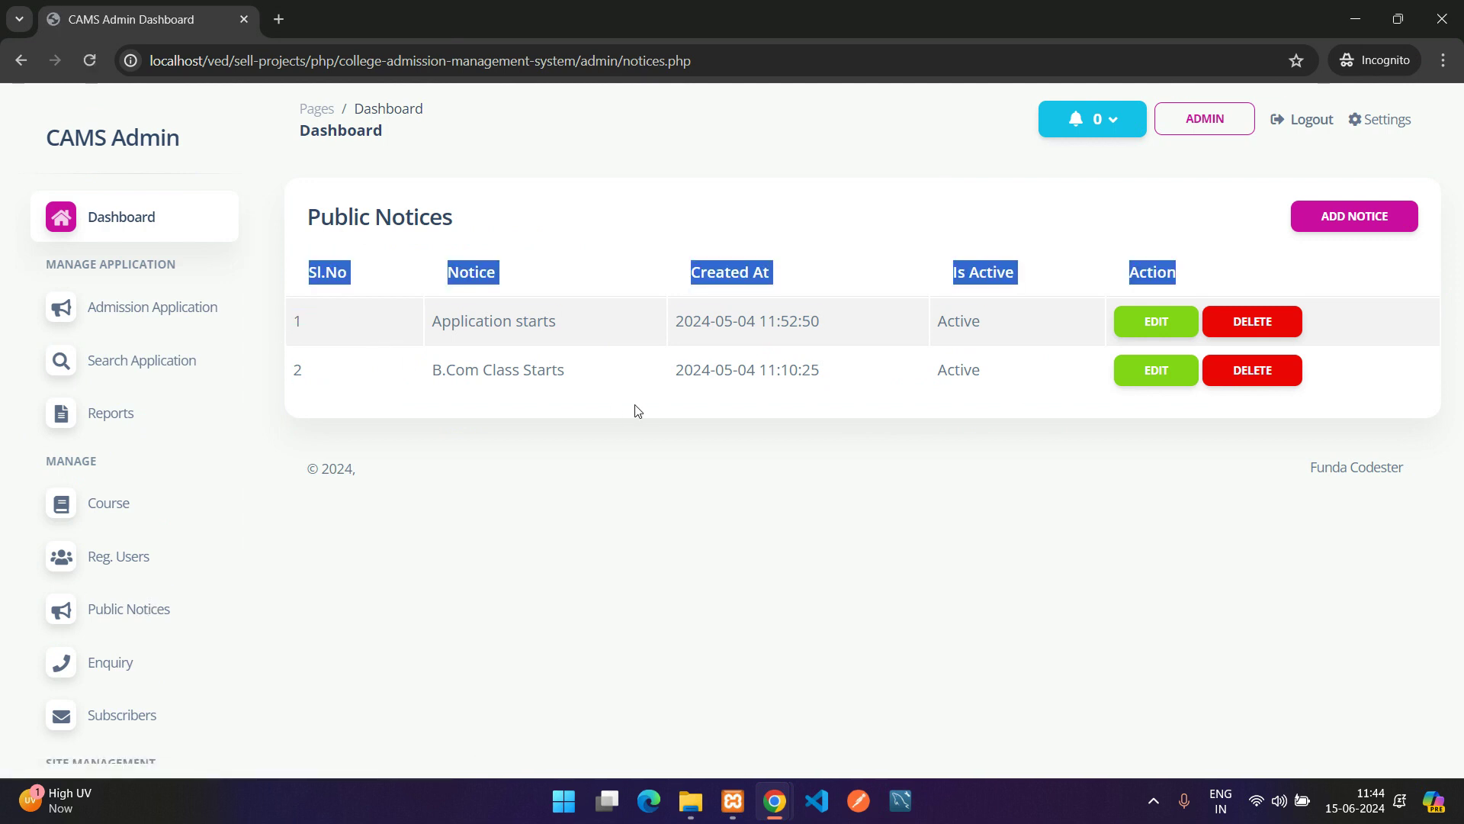
pyautogui.moveTo(774, 800)
pyautogui.click(647, 713)
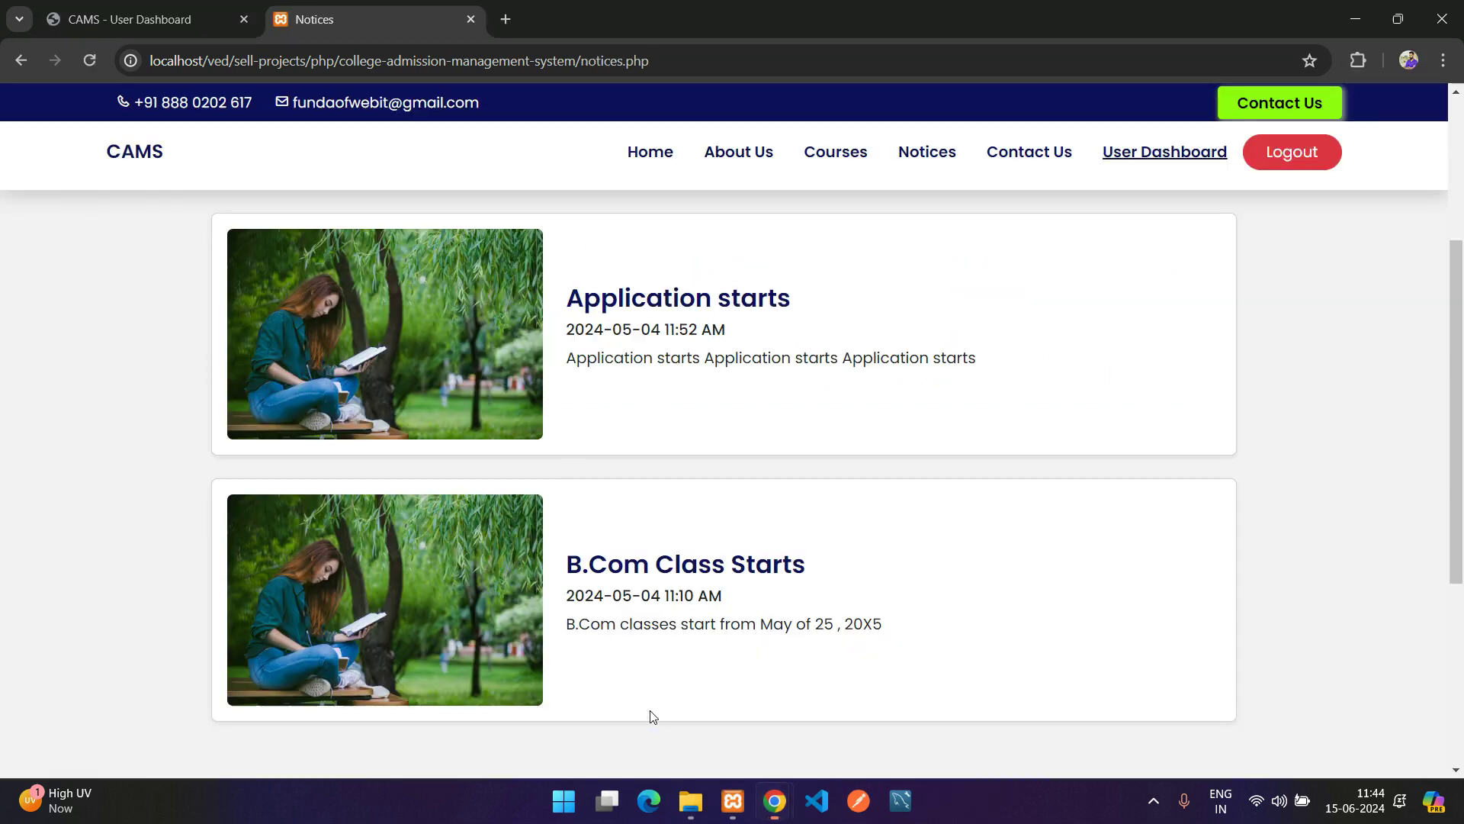
pyautogui.scroll(-2, 647, 713)
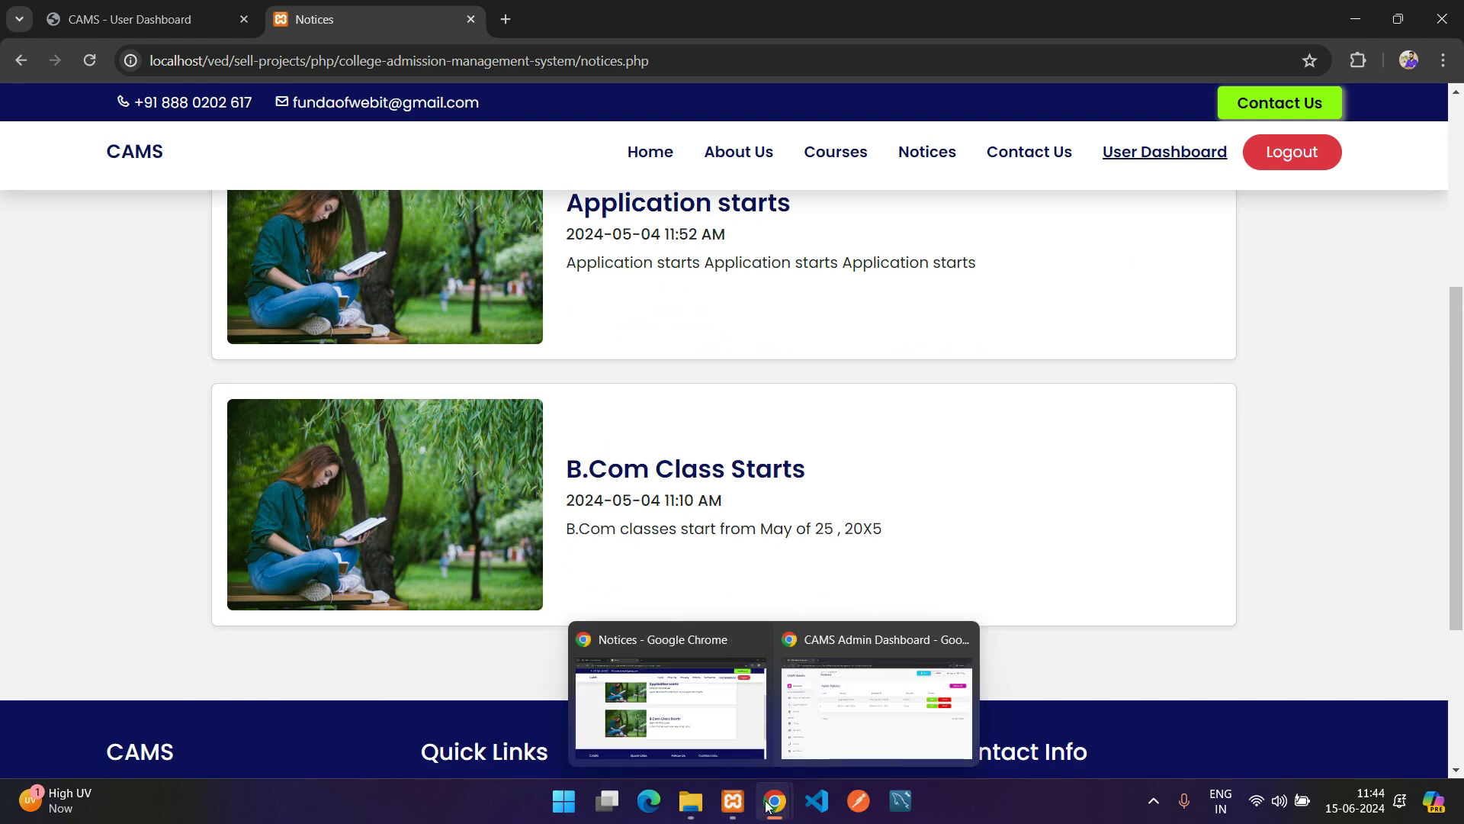
pyautogui.click(833, 724)
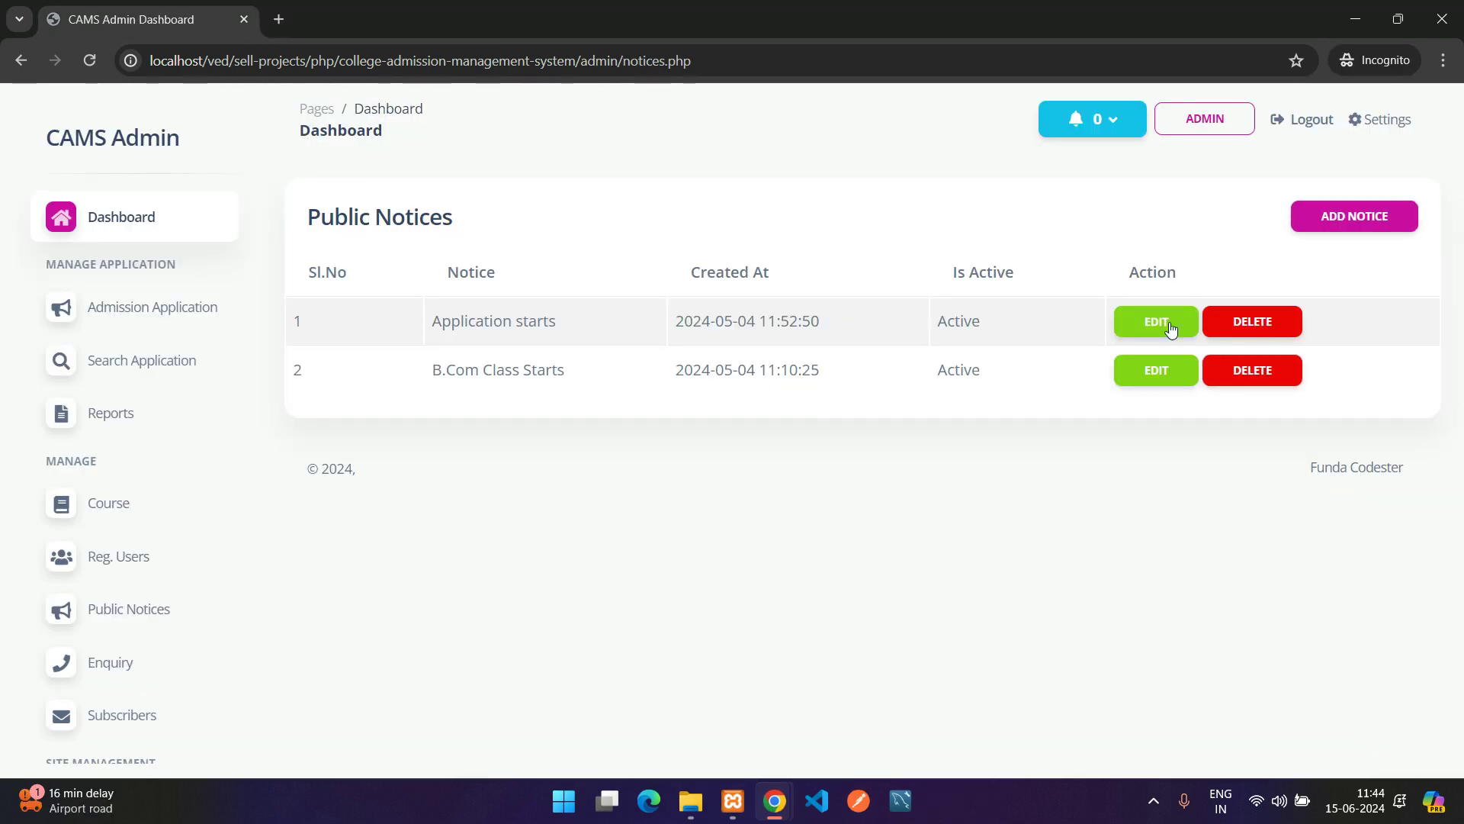
# Save an active notice 'New Notice adding' with its title repeated as description
pyautogui.click(1384, 216)
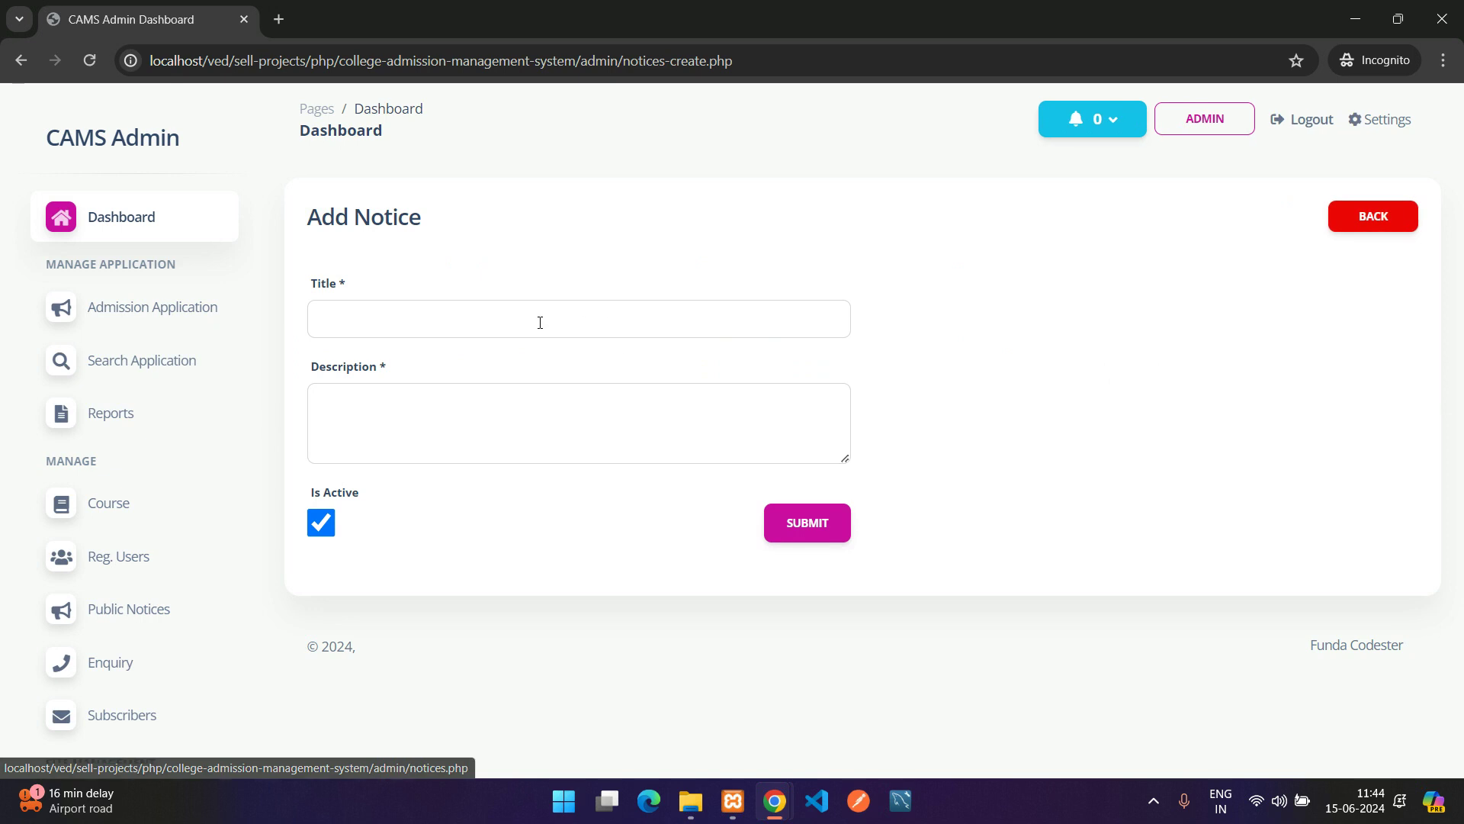
pyautogui.click(512, 329)
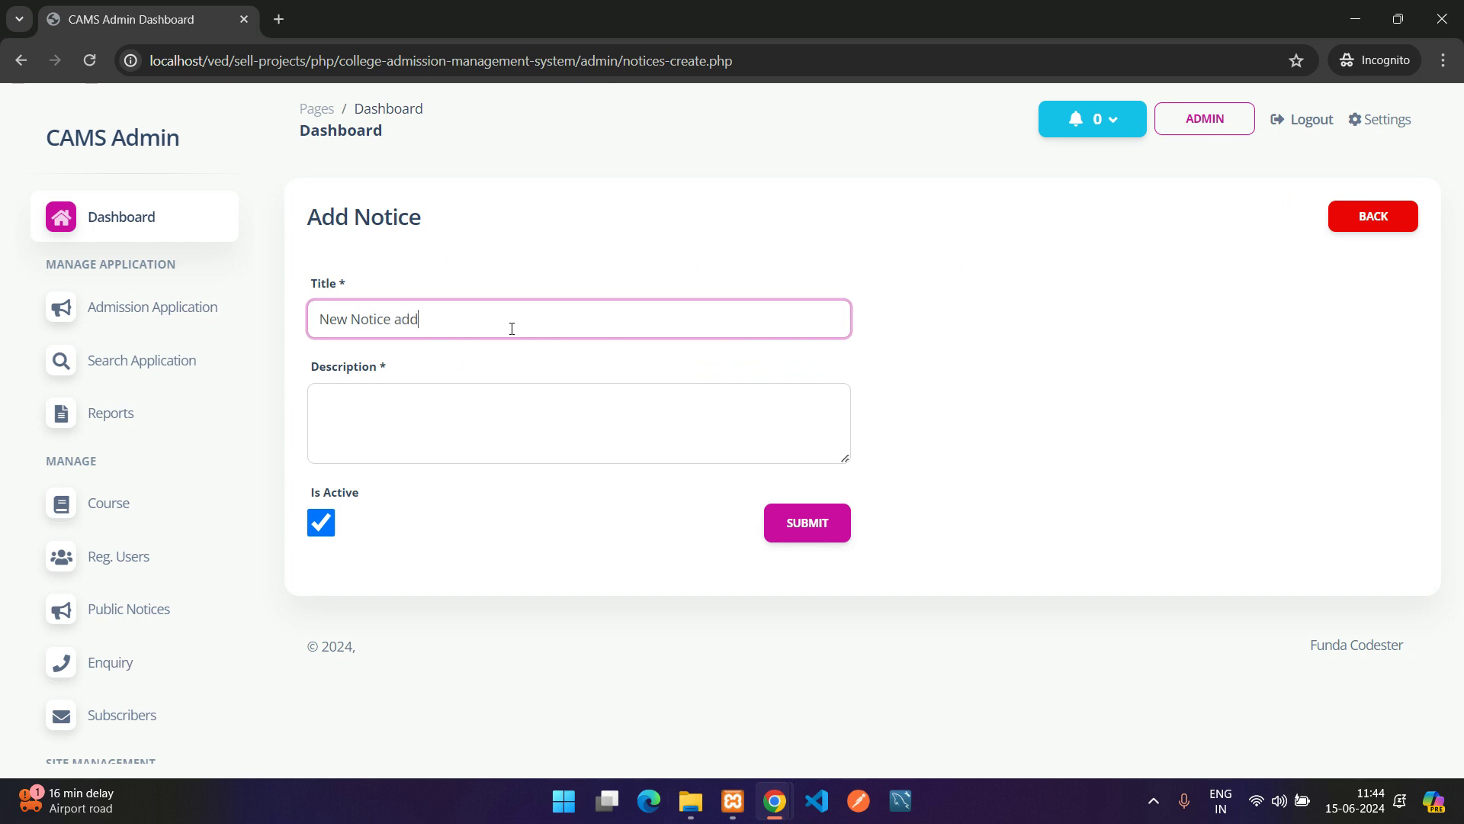
pyautogui.hotkey('ctrl', 'a')
pyautogui.hotkey('ctrl', 'c')
pyautogui.click(556, 447)
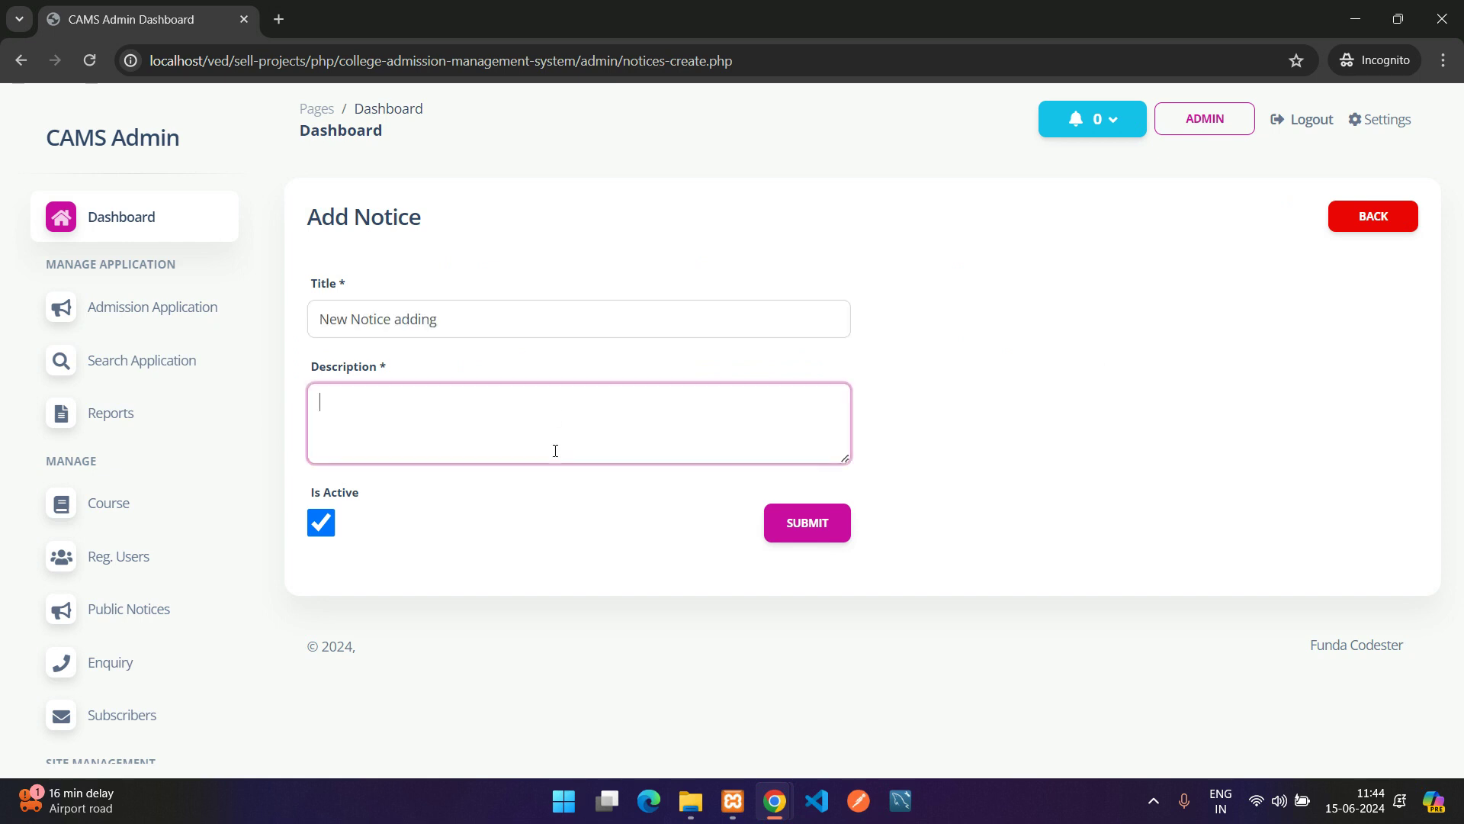
pyautogui.hotkey('ctrl', 'v')
pyautogui.hotkey('ctrl', 'v')
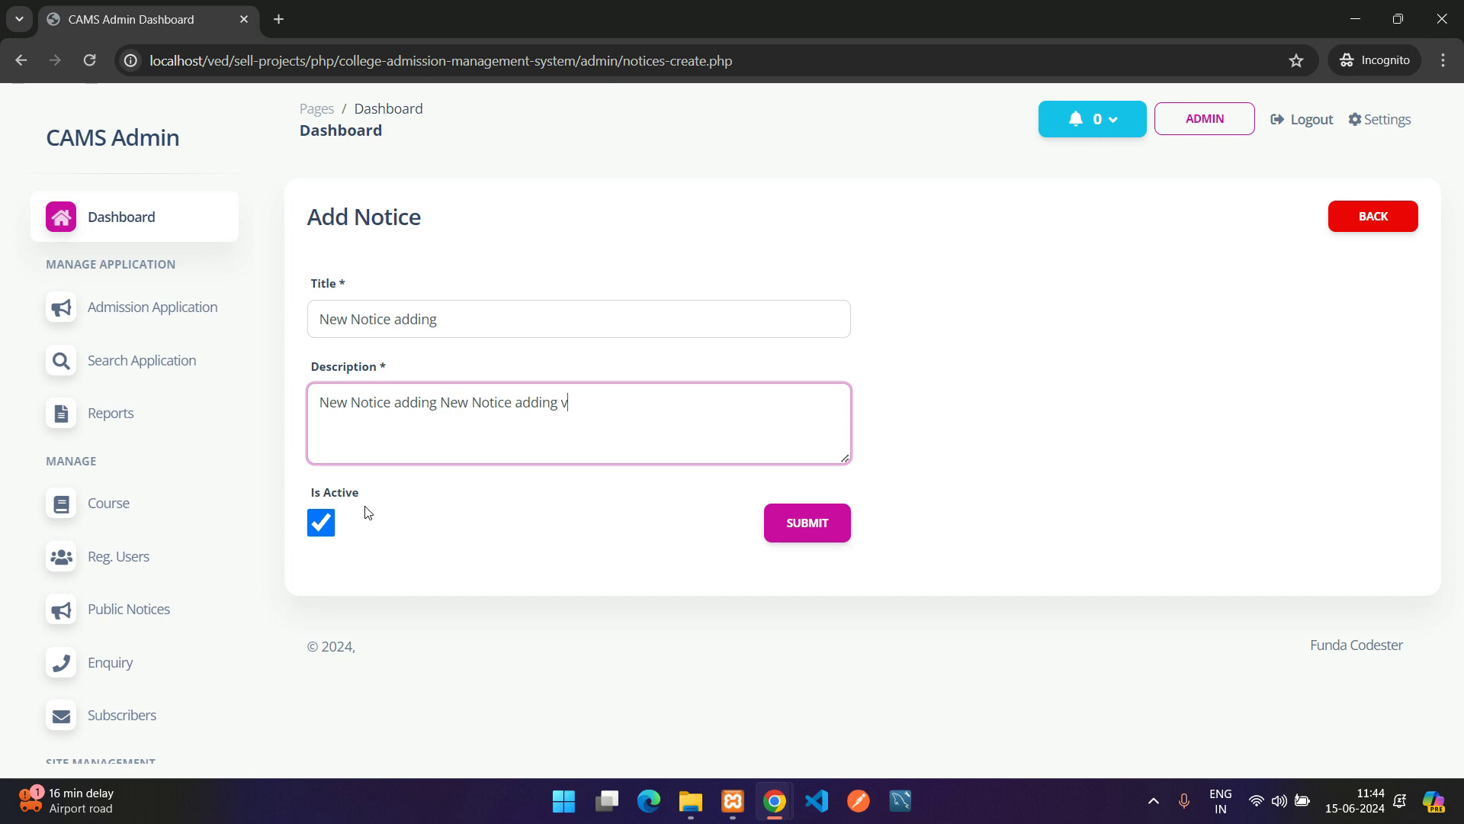
pyautogui.write('v')
pyautogui.hotkey('ctrl', 'v')
pyautogui.click(837, 523)
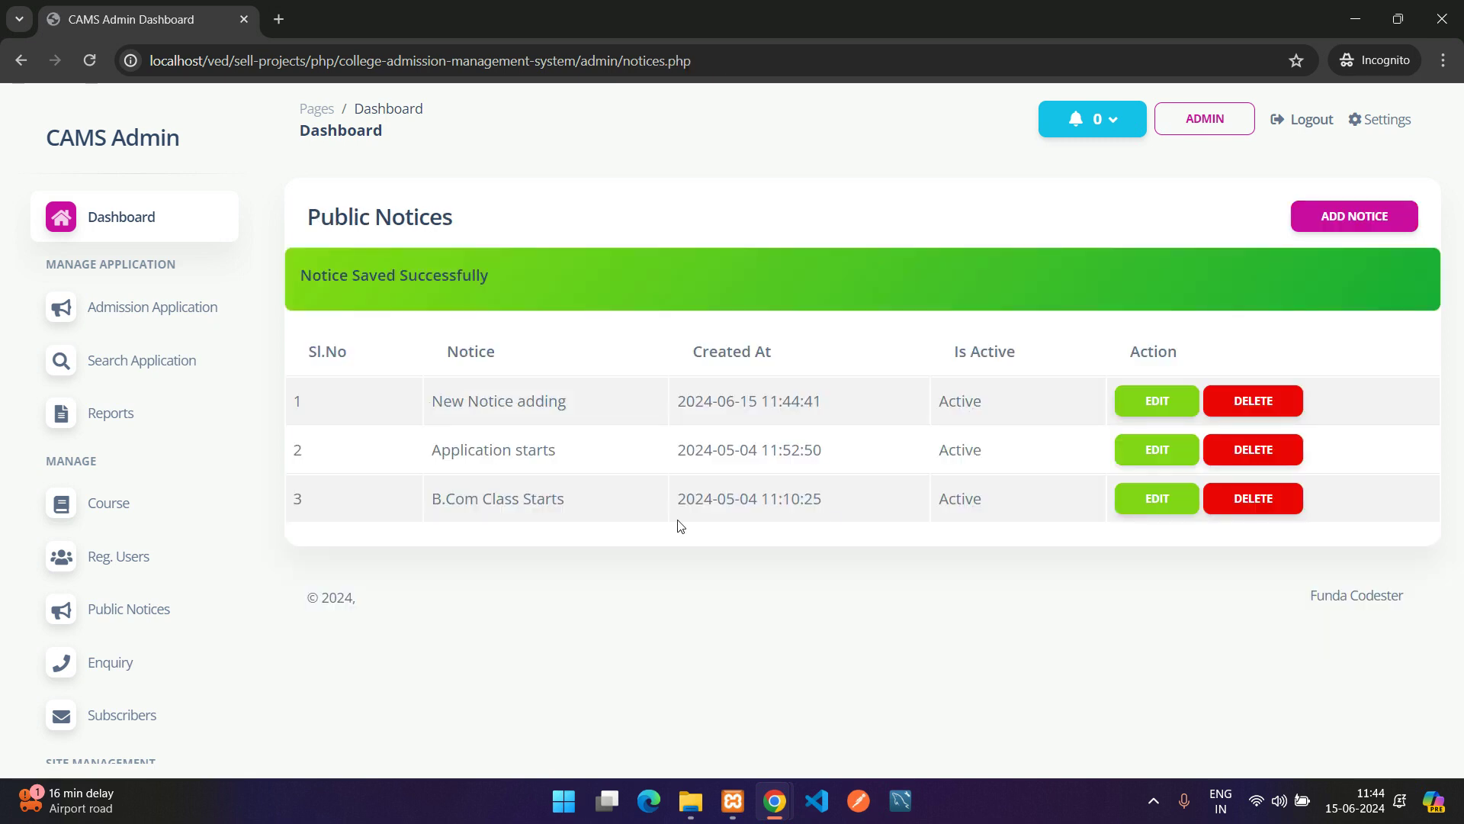
pyautogui.moveTo(428, 406); pyautogui.dragTo(1018, 423)
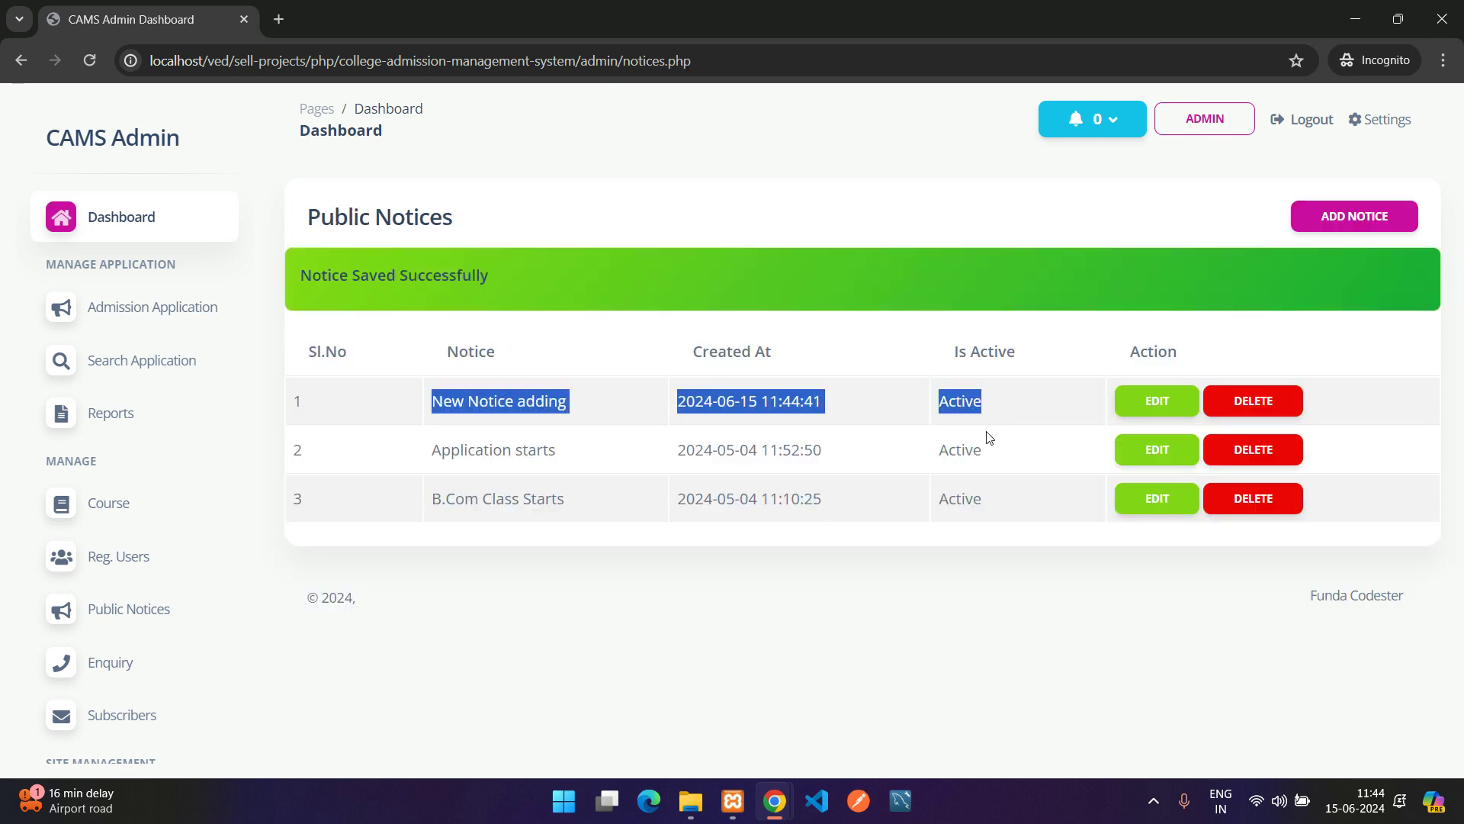
# Confirm 'New Notice adding' and its posting date head the public Notices page
pyautogui.moveTo(774, 801)
pyautogui.click(660, 699)
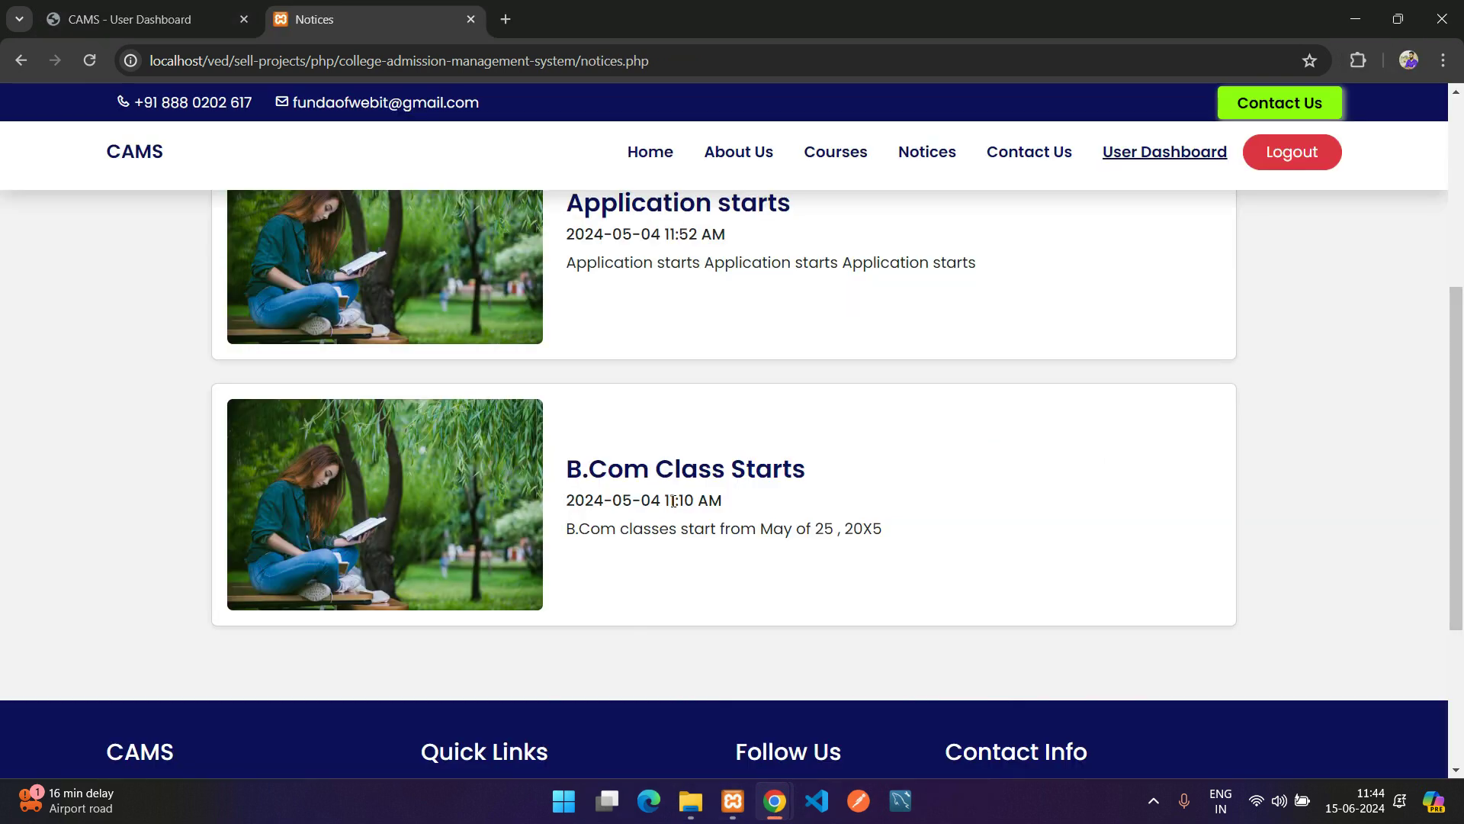
pyautogui.scroll(7, 674, 501)
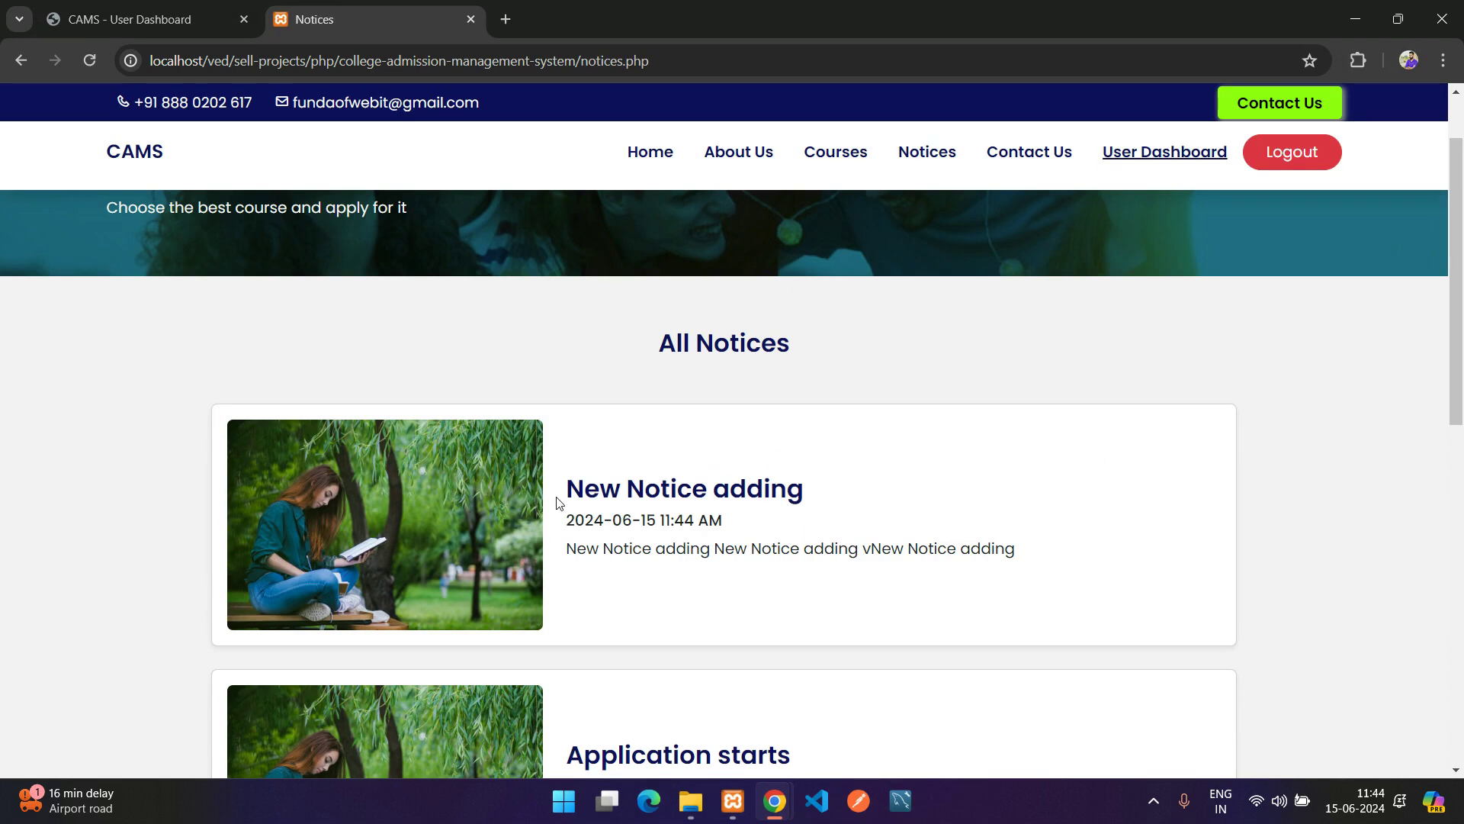
pyautogui.moveTo(557, 503); pyautogui.dragTo(1063, 546)
pyautogui.click(1065, 546)
pyautogui.moveTo(564, 520); pyautogui.dragTo(723, 520)
pyautogui.moveTo(774, 801)
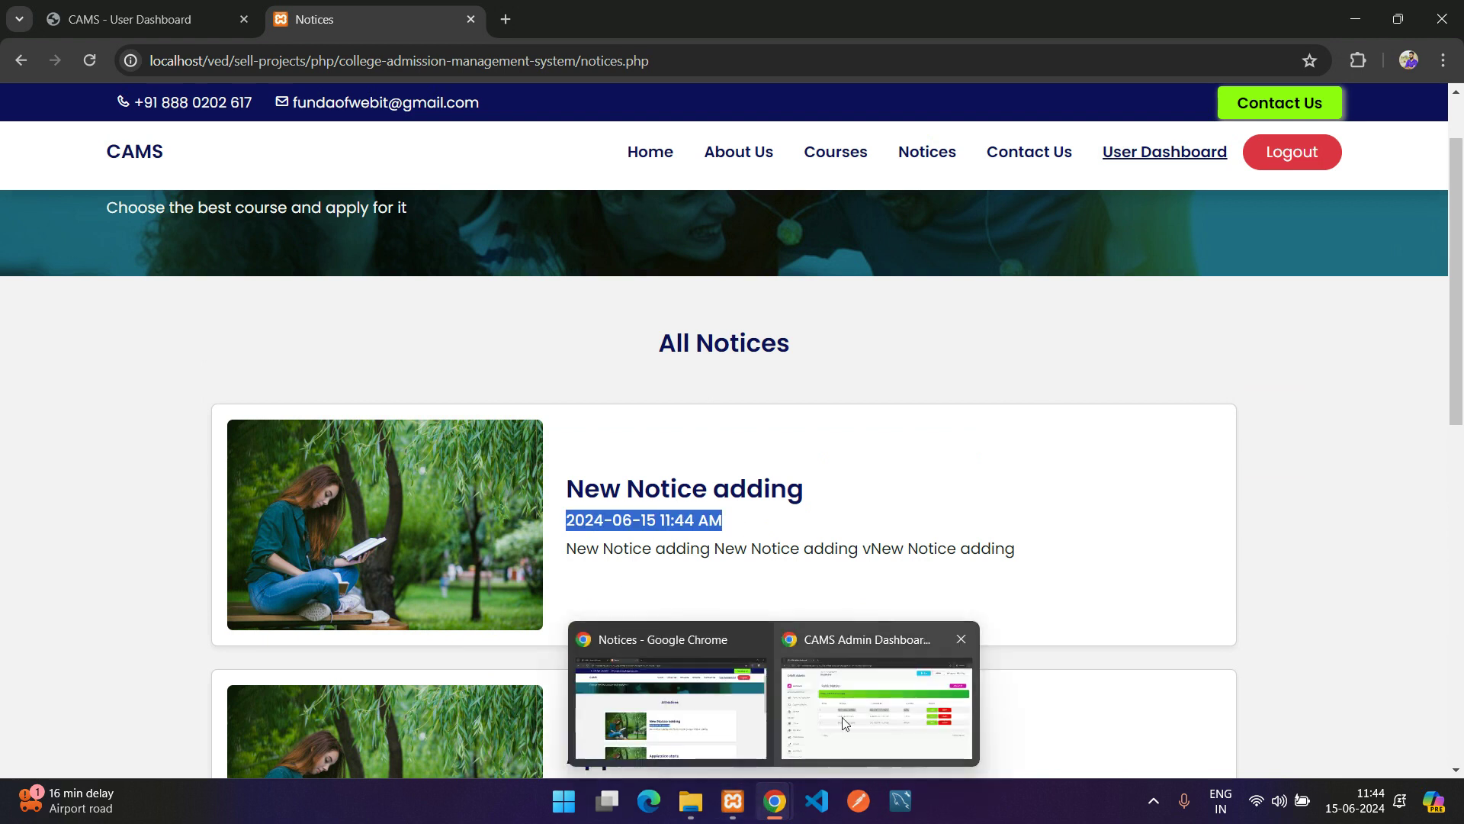
pyautogui.click(845, 723)
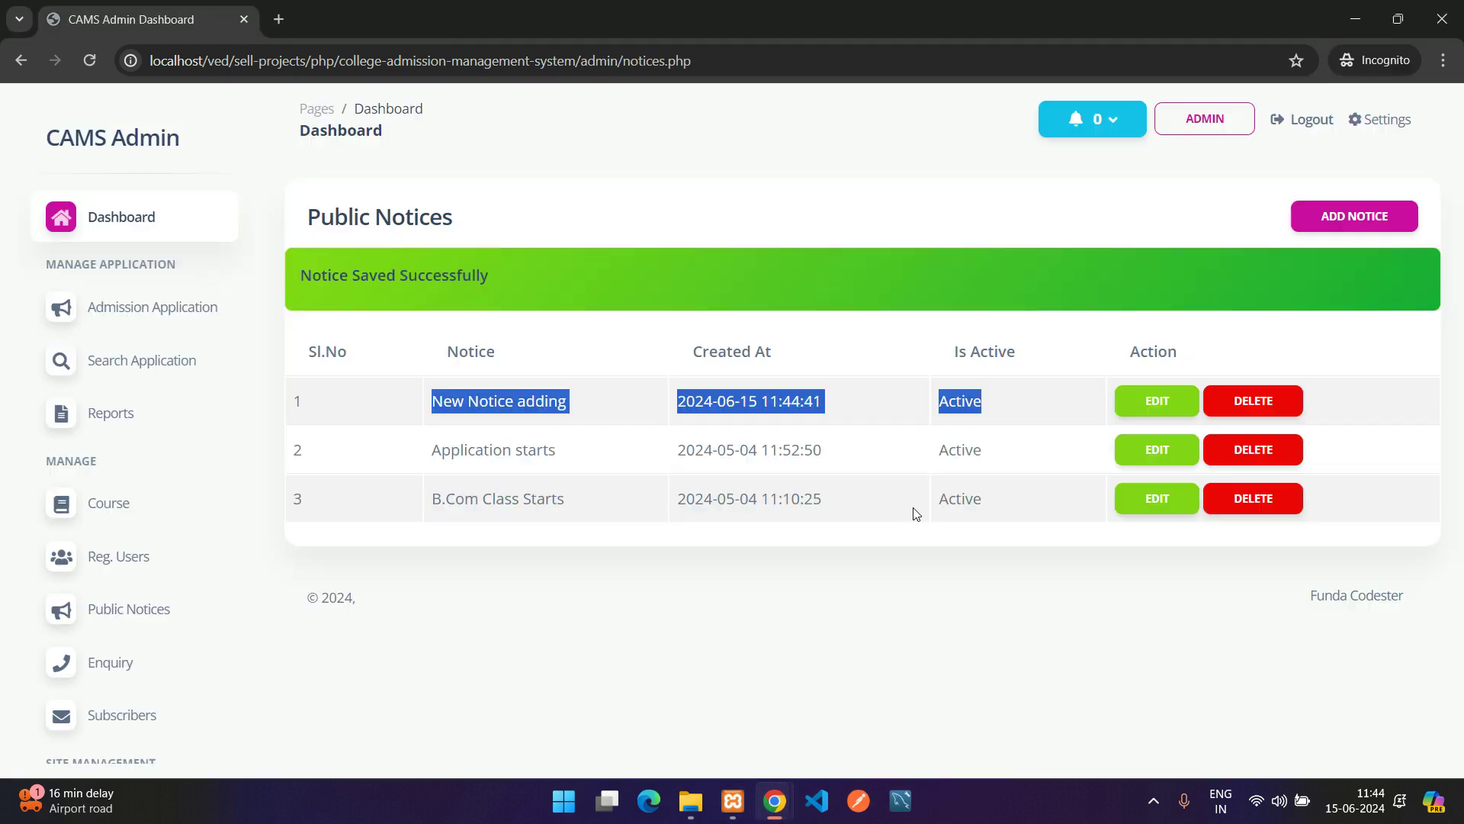
# Make the 'New Notice adding' notice inactive and check the refreshed public Notices page
pyautogui.click(1149, 411)
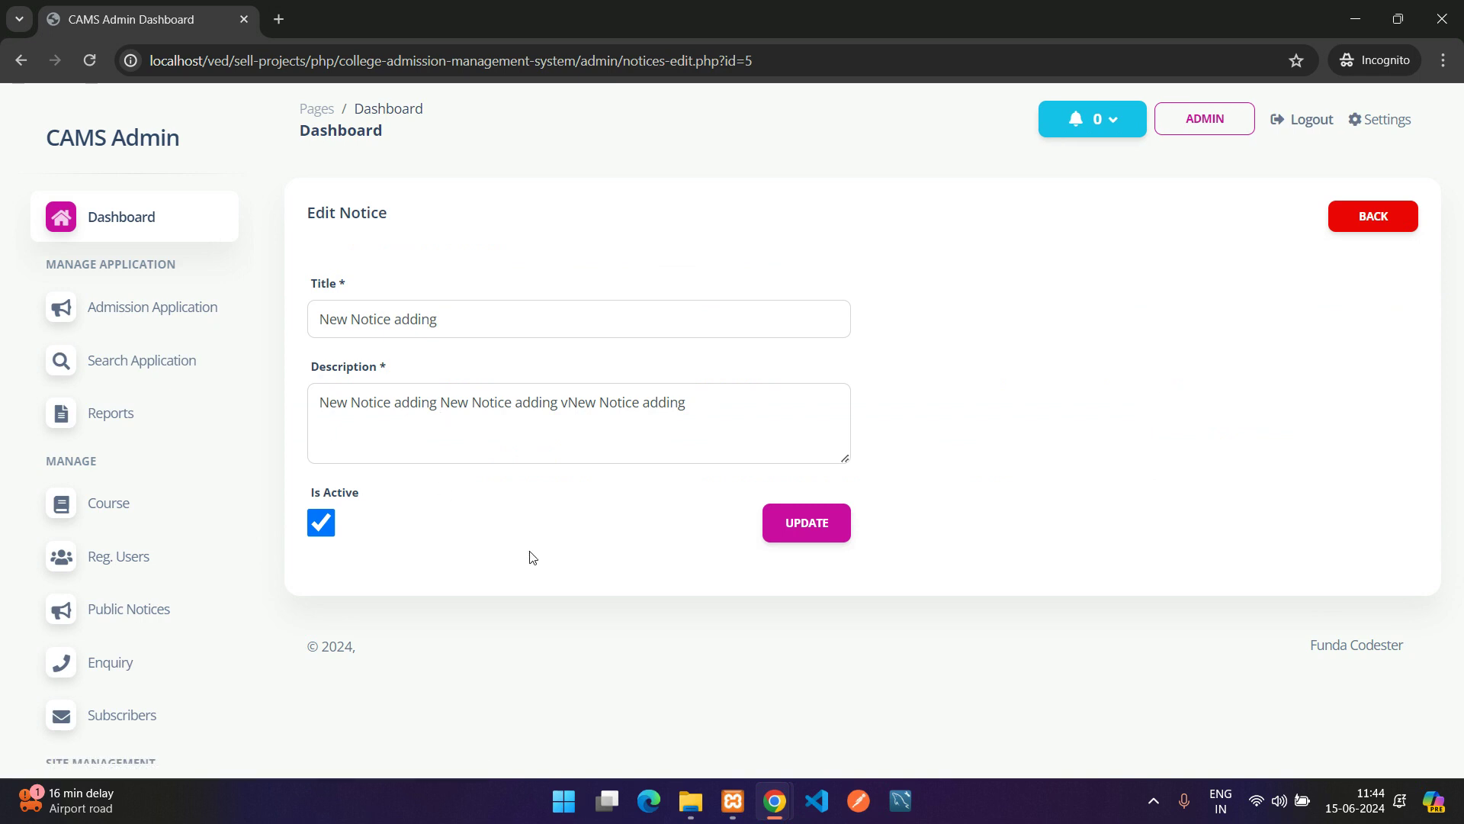
pyautogui.click(321, 523)
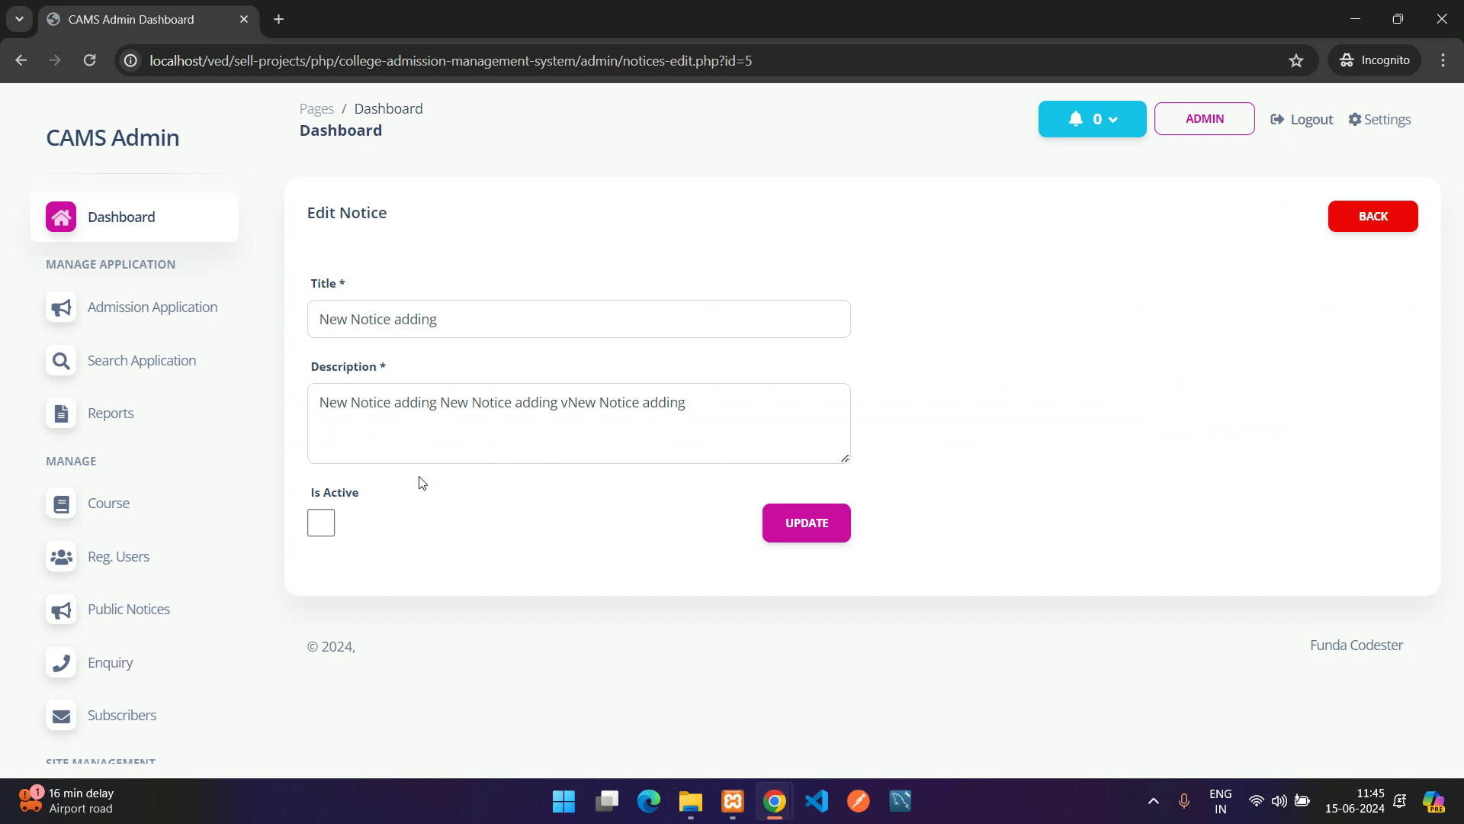
pyautogui.click(814, 526)
pyautogui.moveTo(1045, 404); pyautogui.dragTo(891, 406)
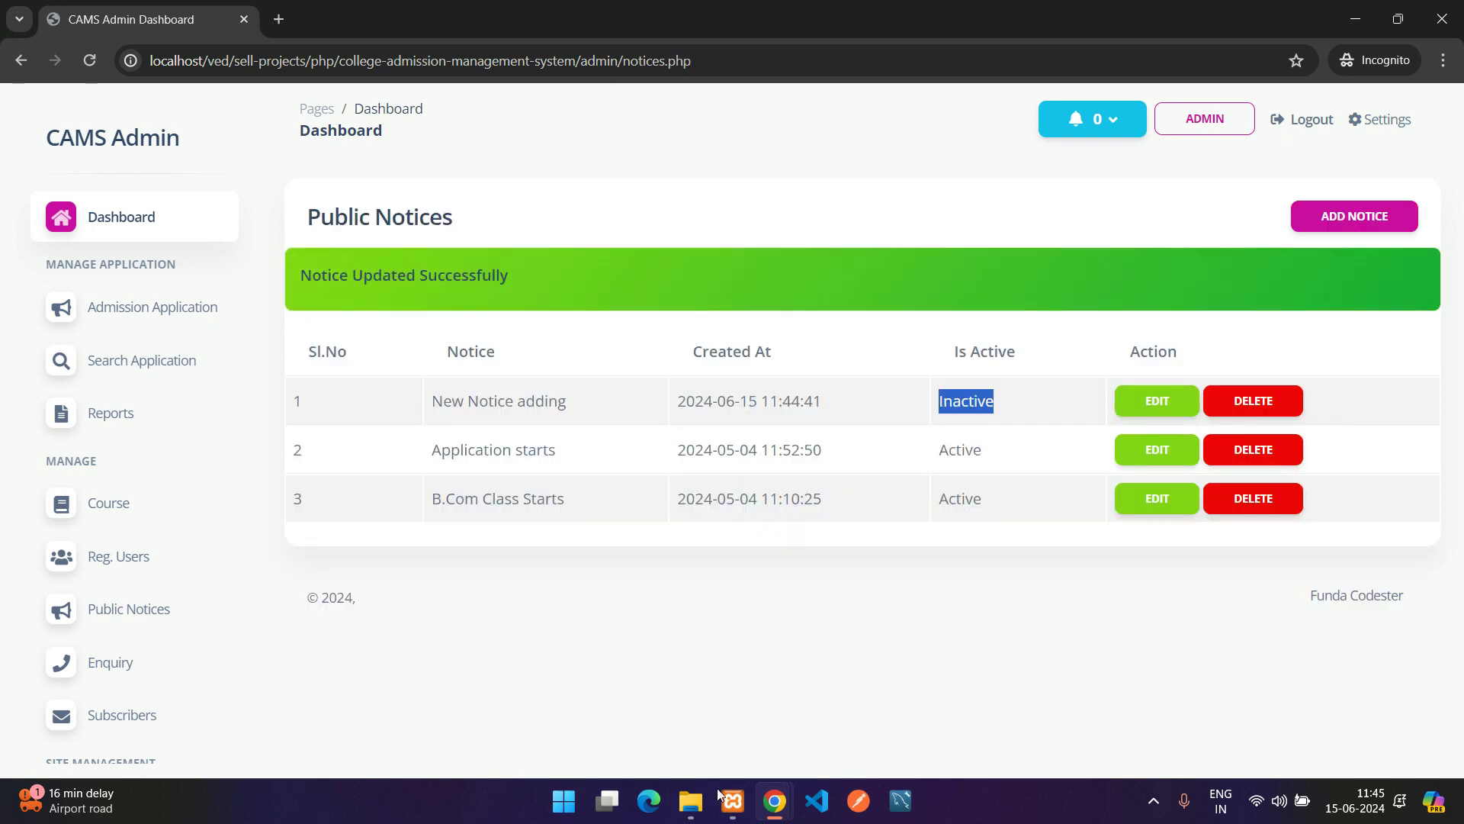
pyautogui.moveTo(775, 800)
pyautogui.click(714, 732)
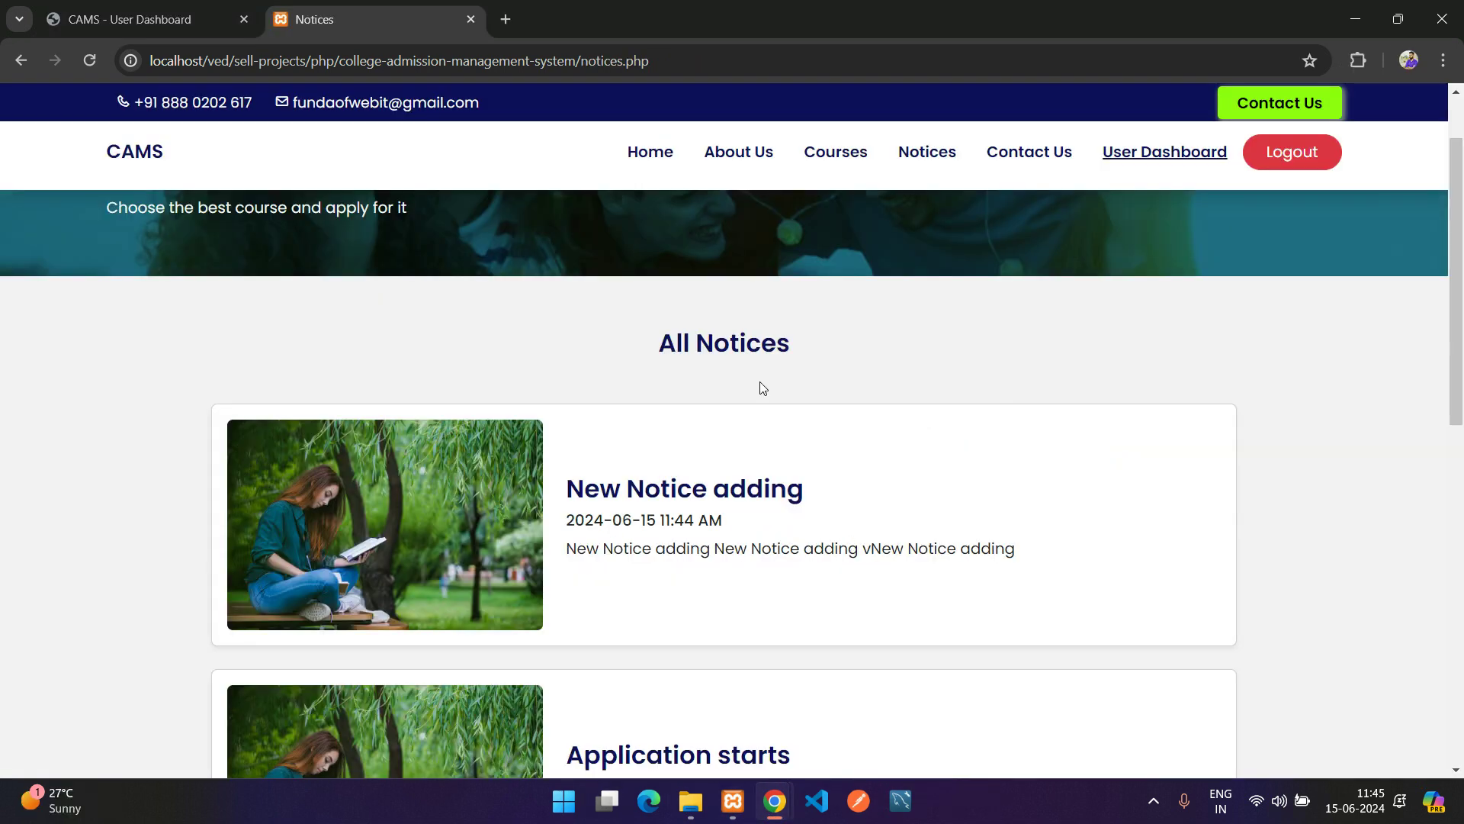
pyautogui.press('F5')
pyautogui.scroll(-3, 755, 393)
pyautogui.scroll(2, 726, 438)
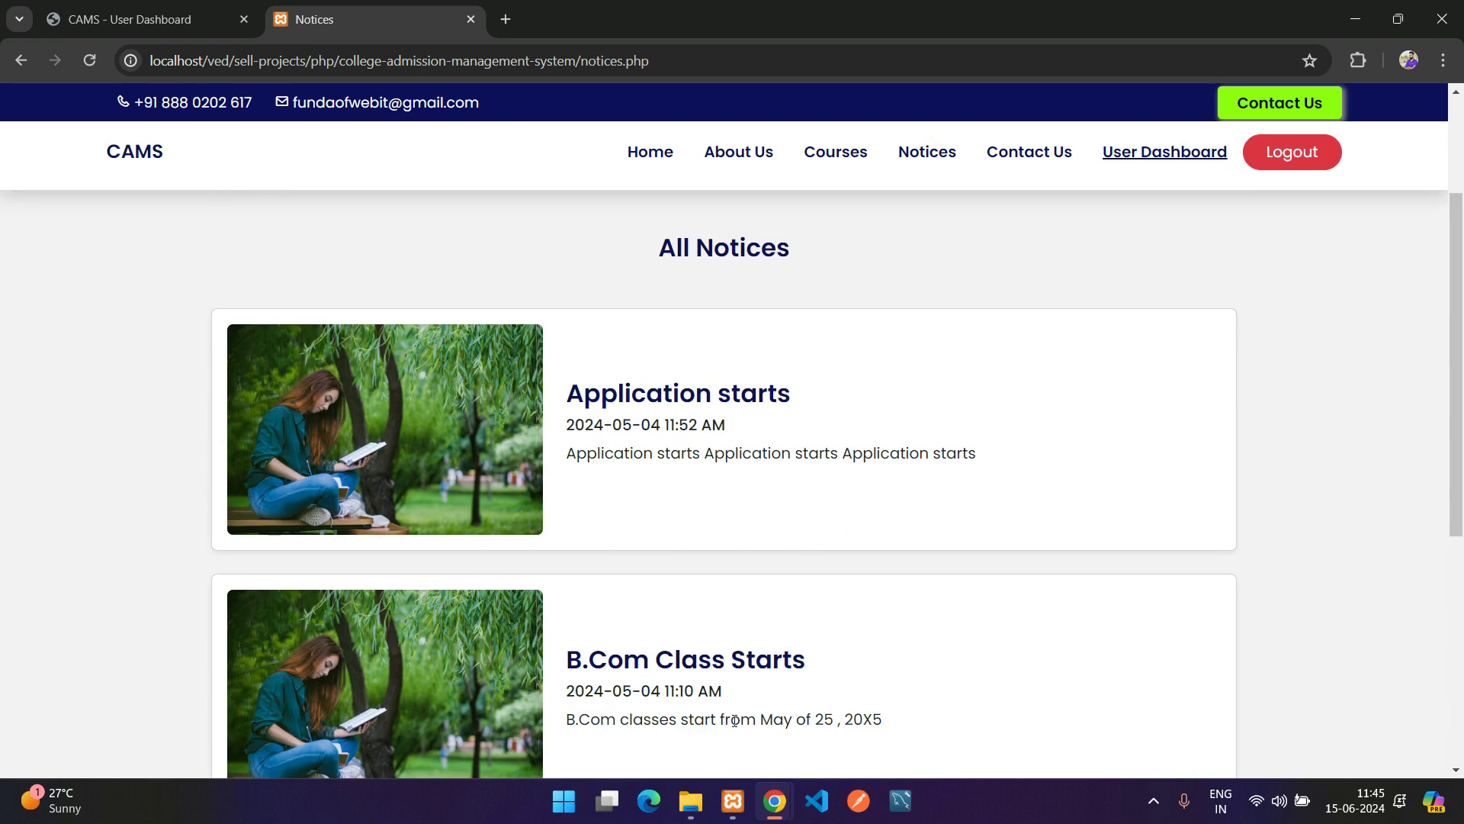
# Reactivate the 'New Notice adding' notice and recheck the refreshed public Notices page
pyautogui.moveTo(775, 807)
pyautogui.click(877, 709)
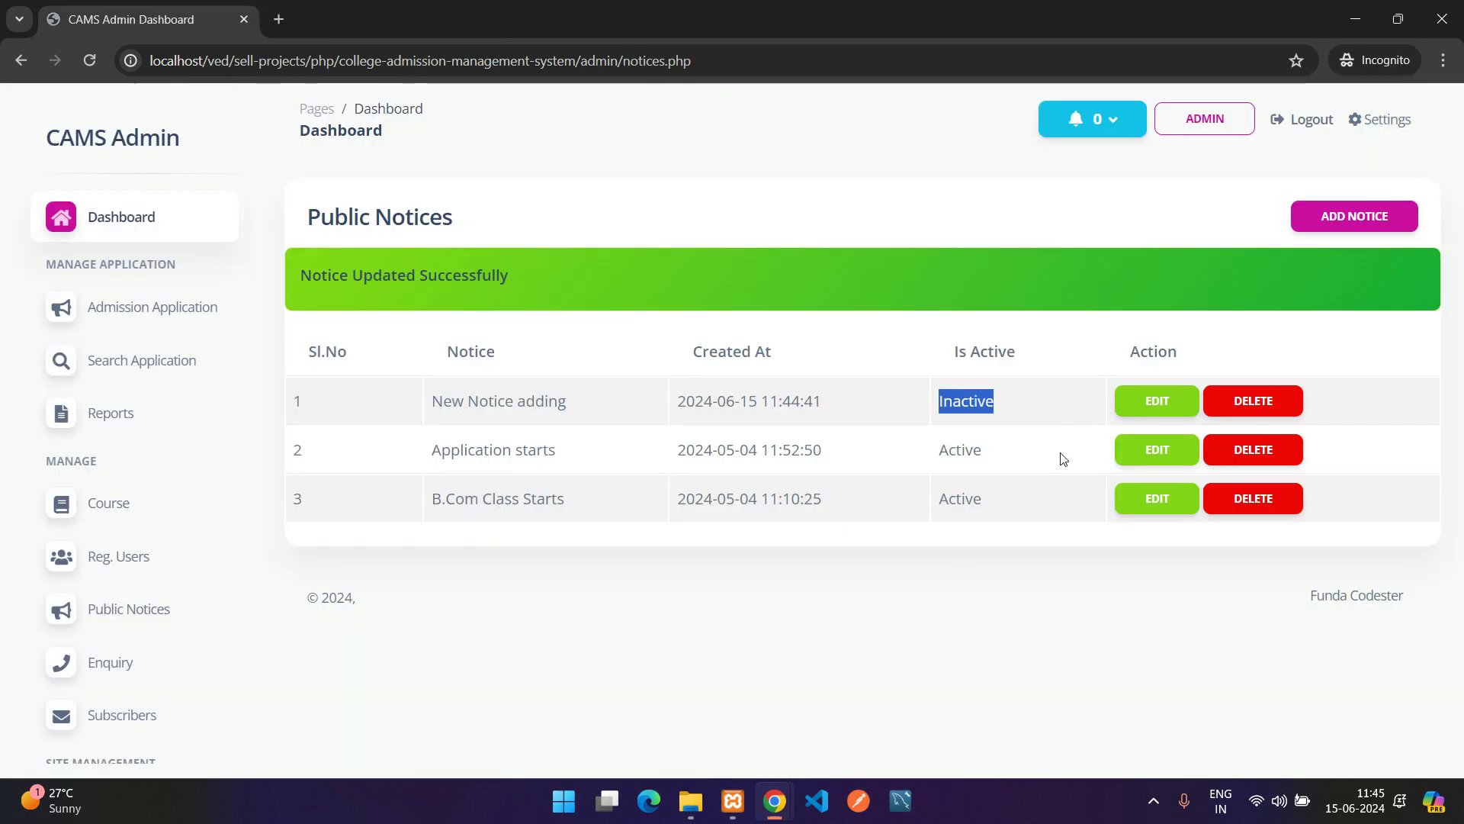
pyautogui.click(1139, 402)
pyautogui.click(321, 523)
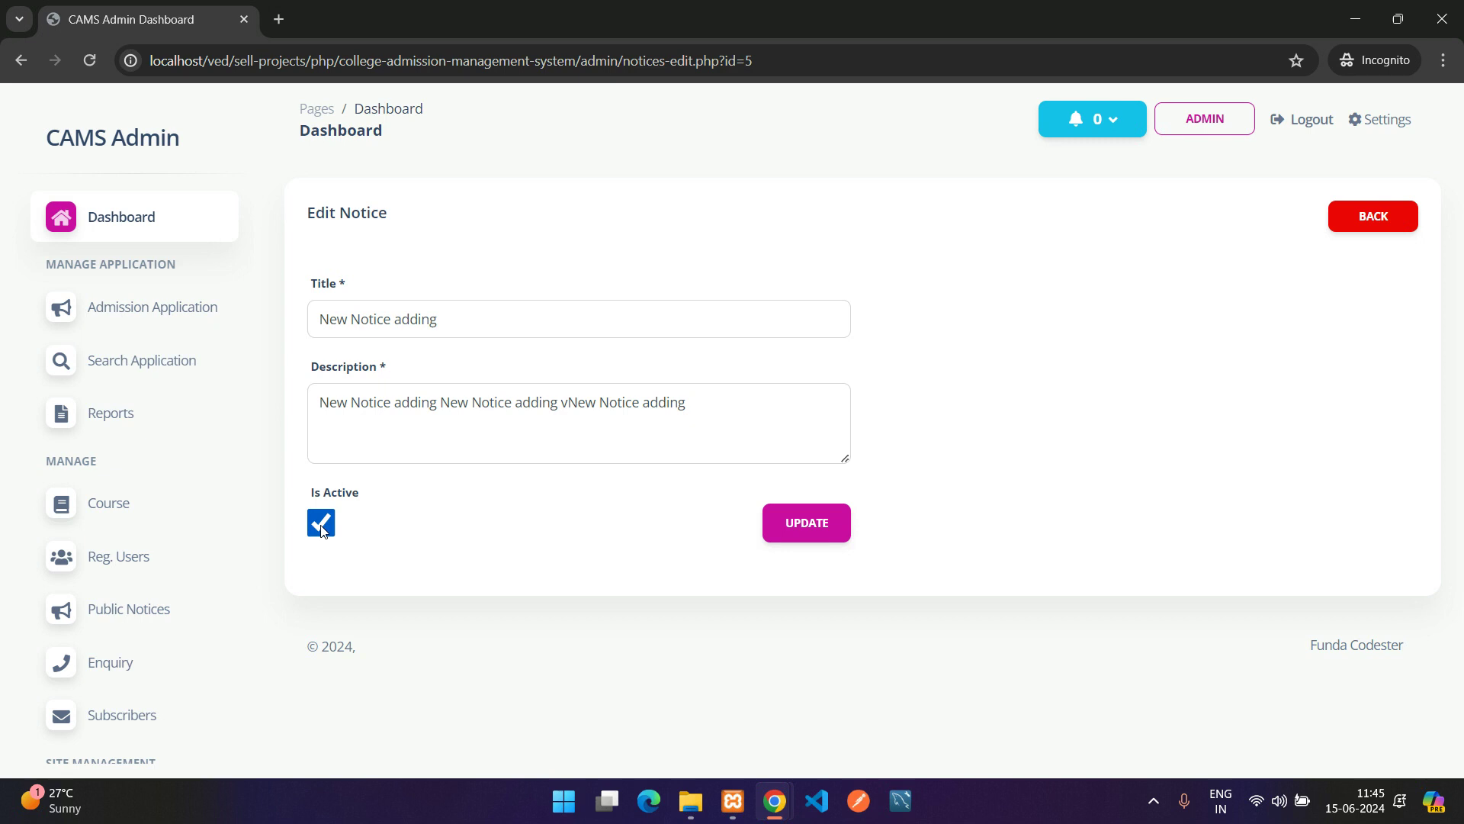
pyautogui.click(835, 527)
pyautogui.moveTo(775, 800)
pyautogui.click(660, 698)
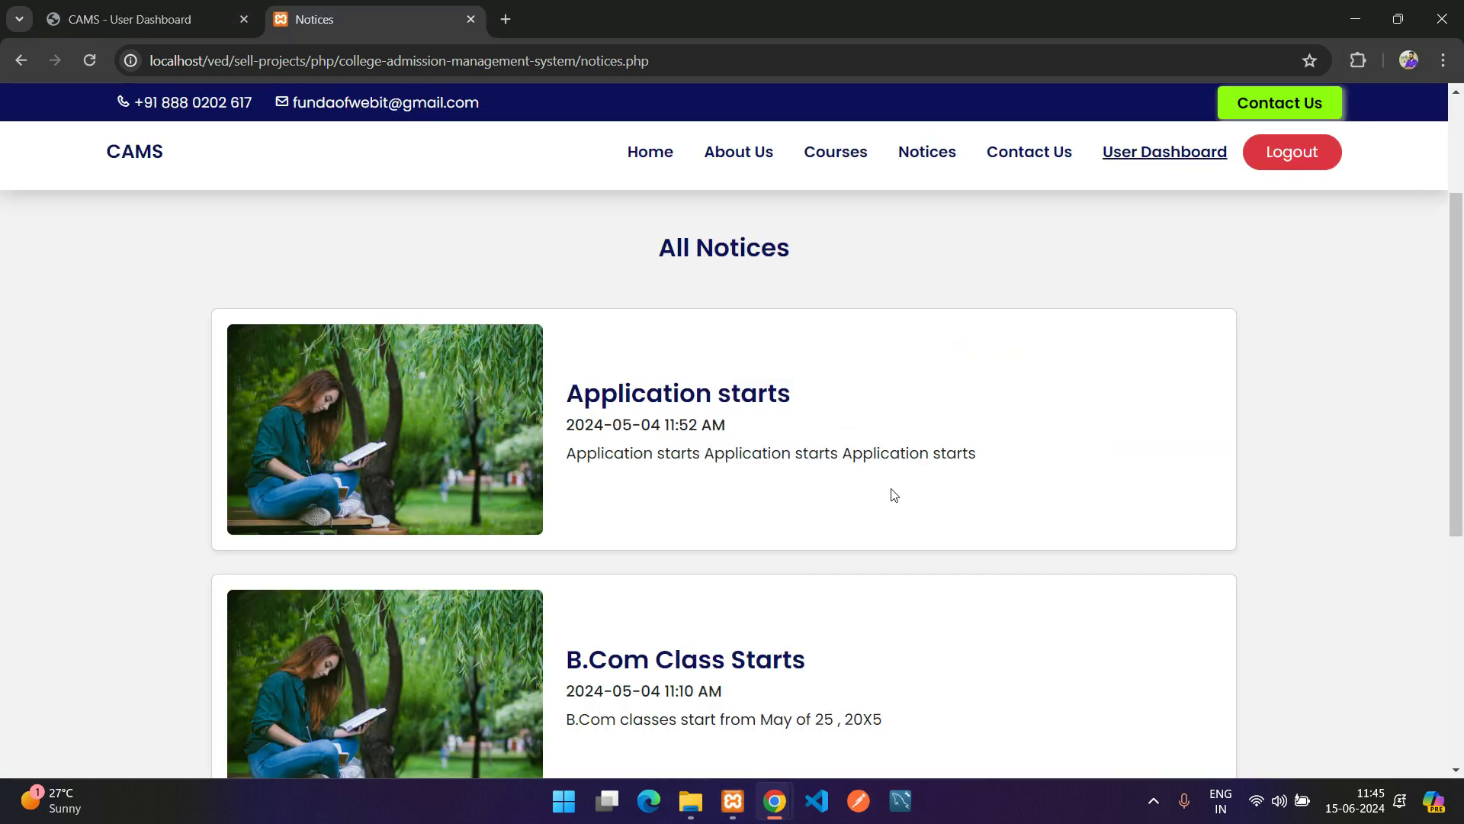
pyautogui.press('F5')
pyautogui.moveTo(594, 375); pyautogui.dragTo(885, 390)
pyautogui.click(873, 394)
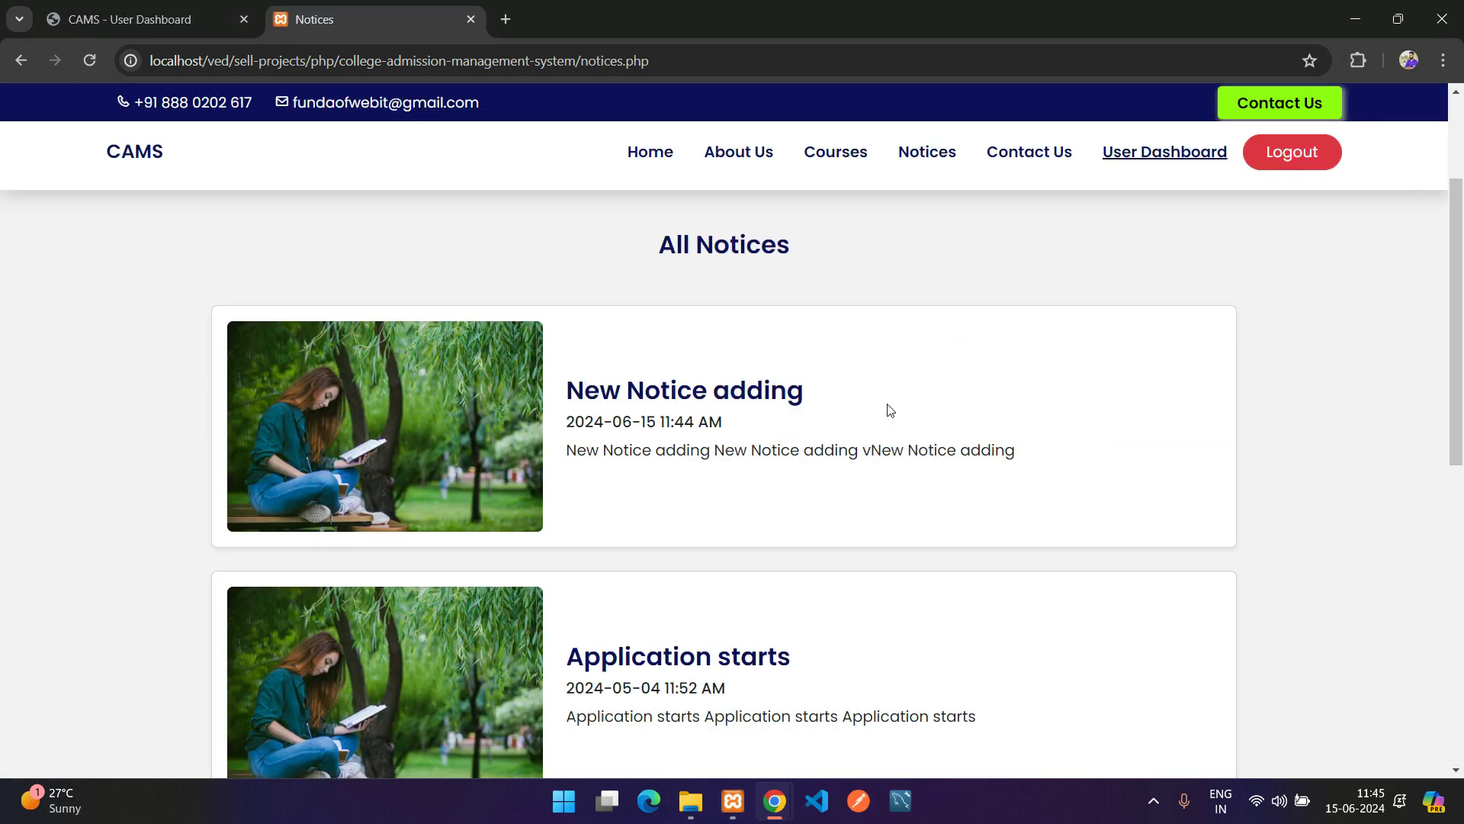
pyautogui.scroll(1, 885, 427)
# Delete the 'New Notice adding' notice and confirm it is gone from the public Notices page
pyautogui.moveTo(785, 786)
pyautogui.click(880, 701)
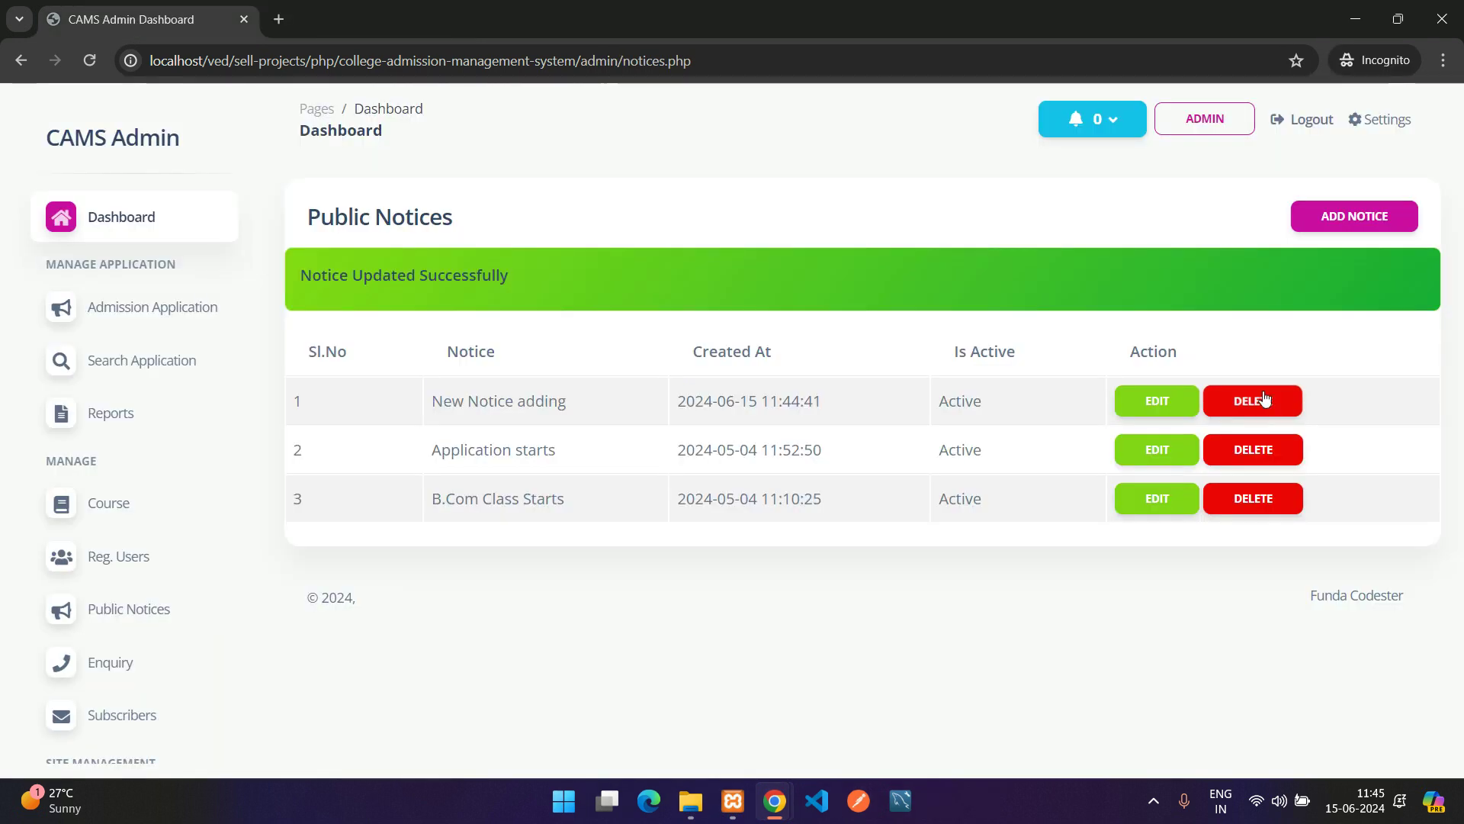
pyautogui.click(1249, 398)
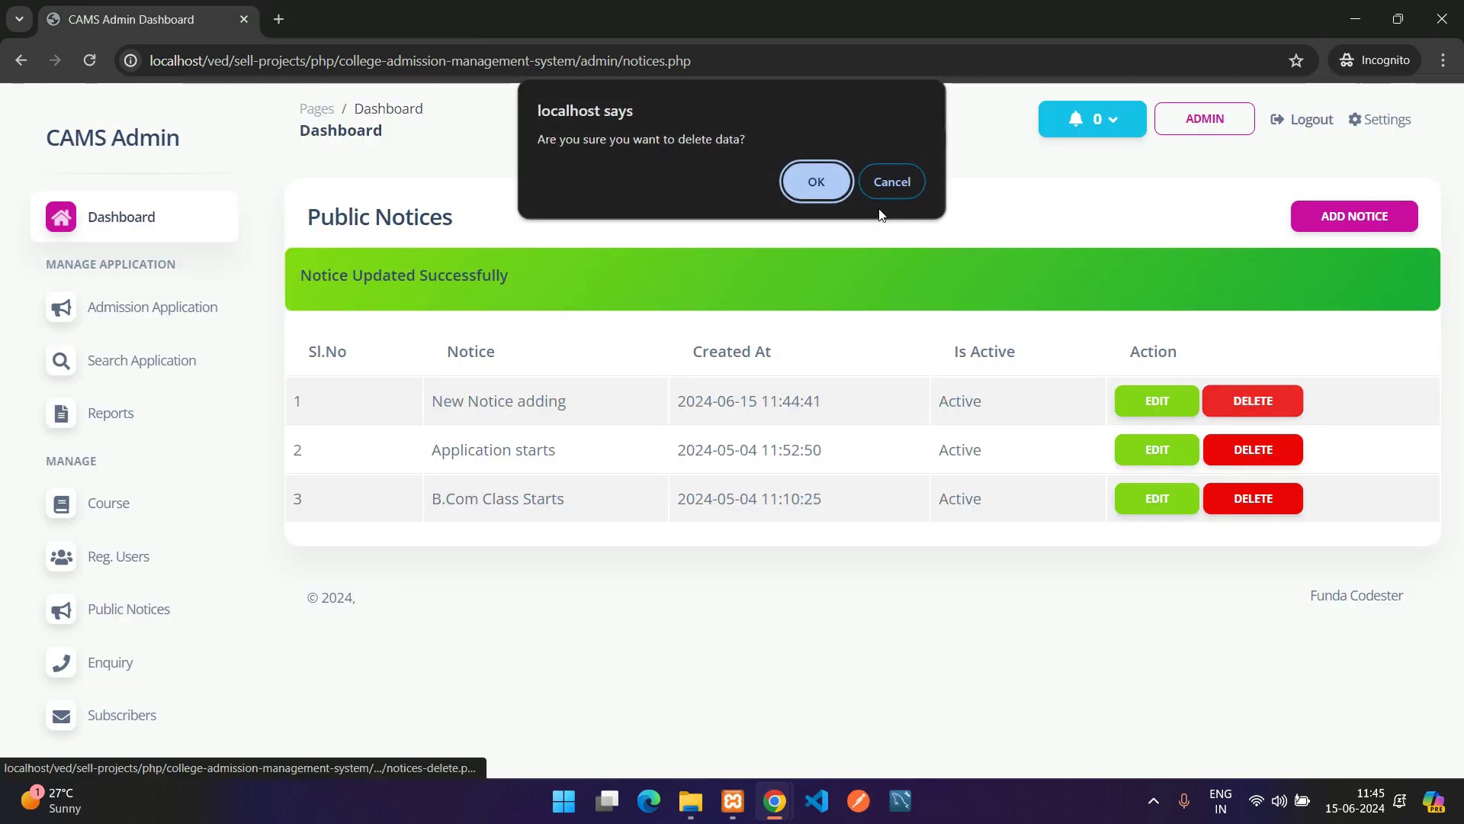
pyautogui.click(820, 180)
pyautogui.moveTo(760, 802)
pyautogui.click(693, 725)
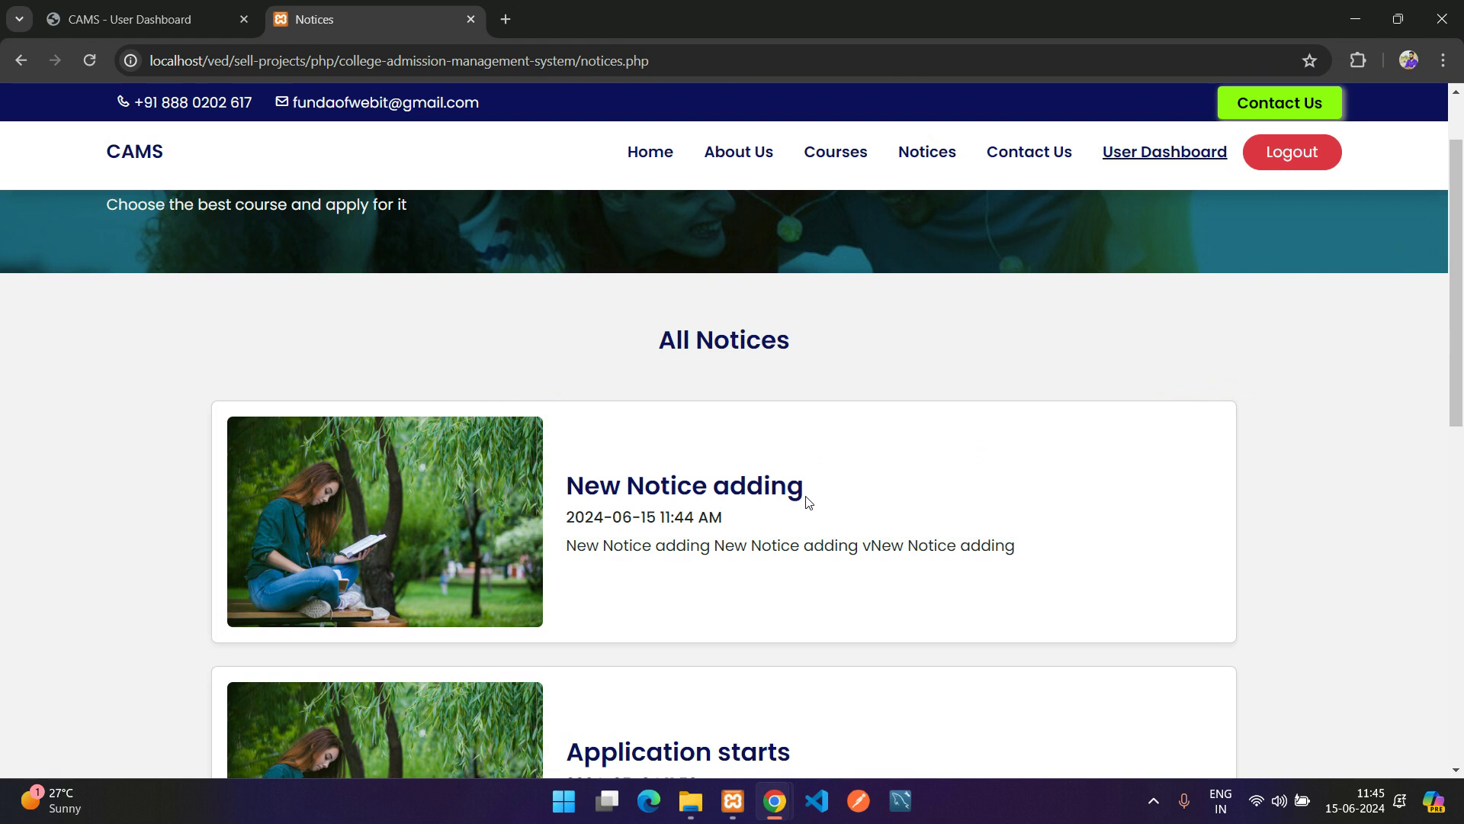
pyautogui.press('F5')
pyautogui.scroll(-5, 752, 477)
pyautogui.scroll(4, 758, 473)
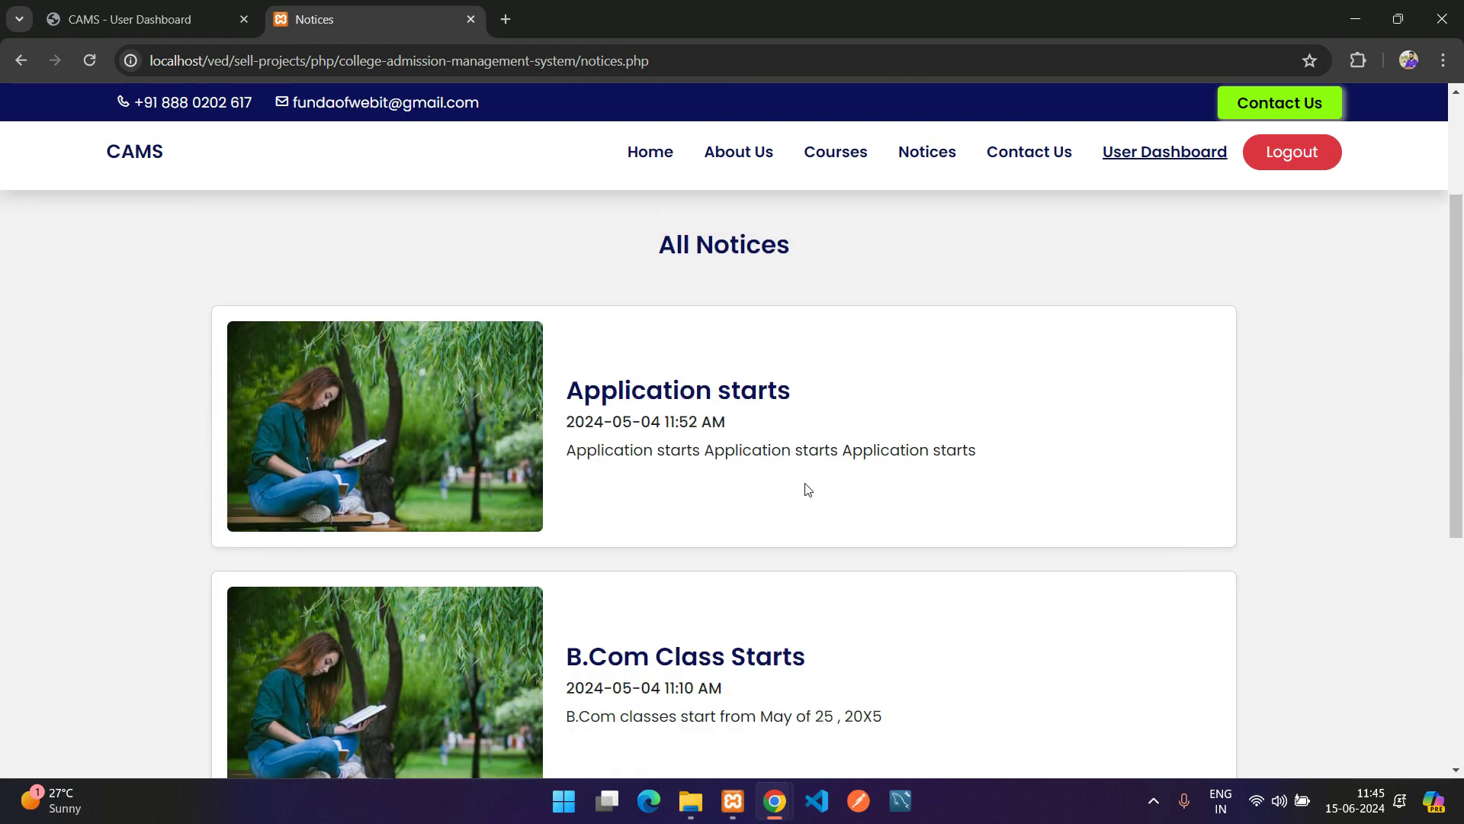
pyautogui.scroll(-1, 805, 490)
pyautogui.moveTo(774, 801)
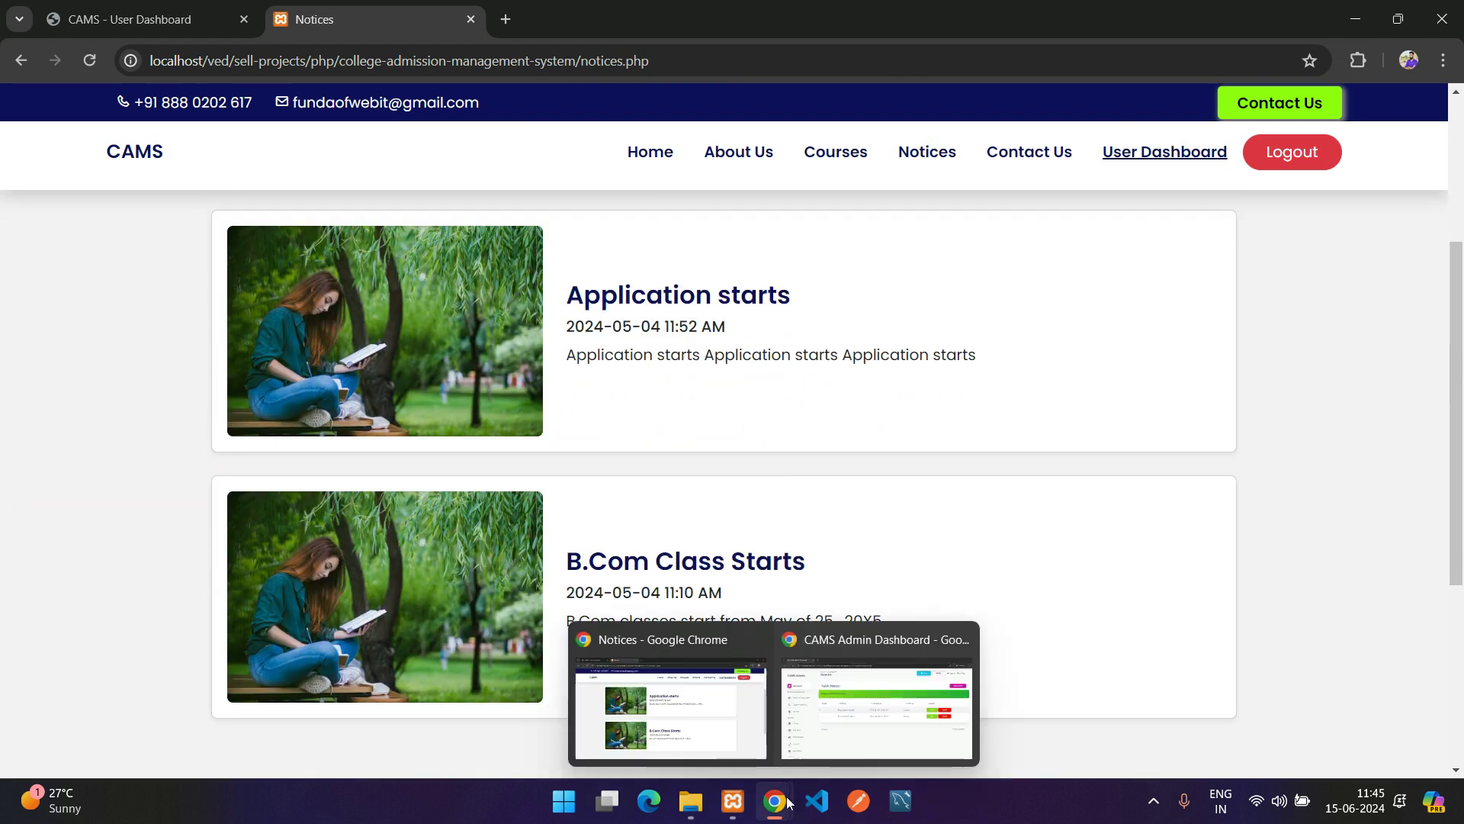
pyautogui.click(857, 712)
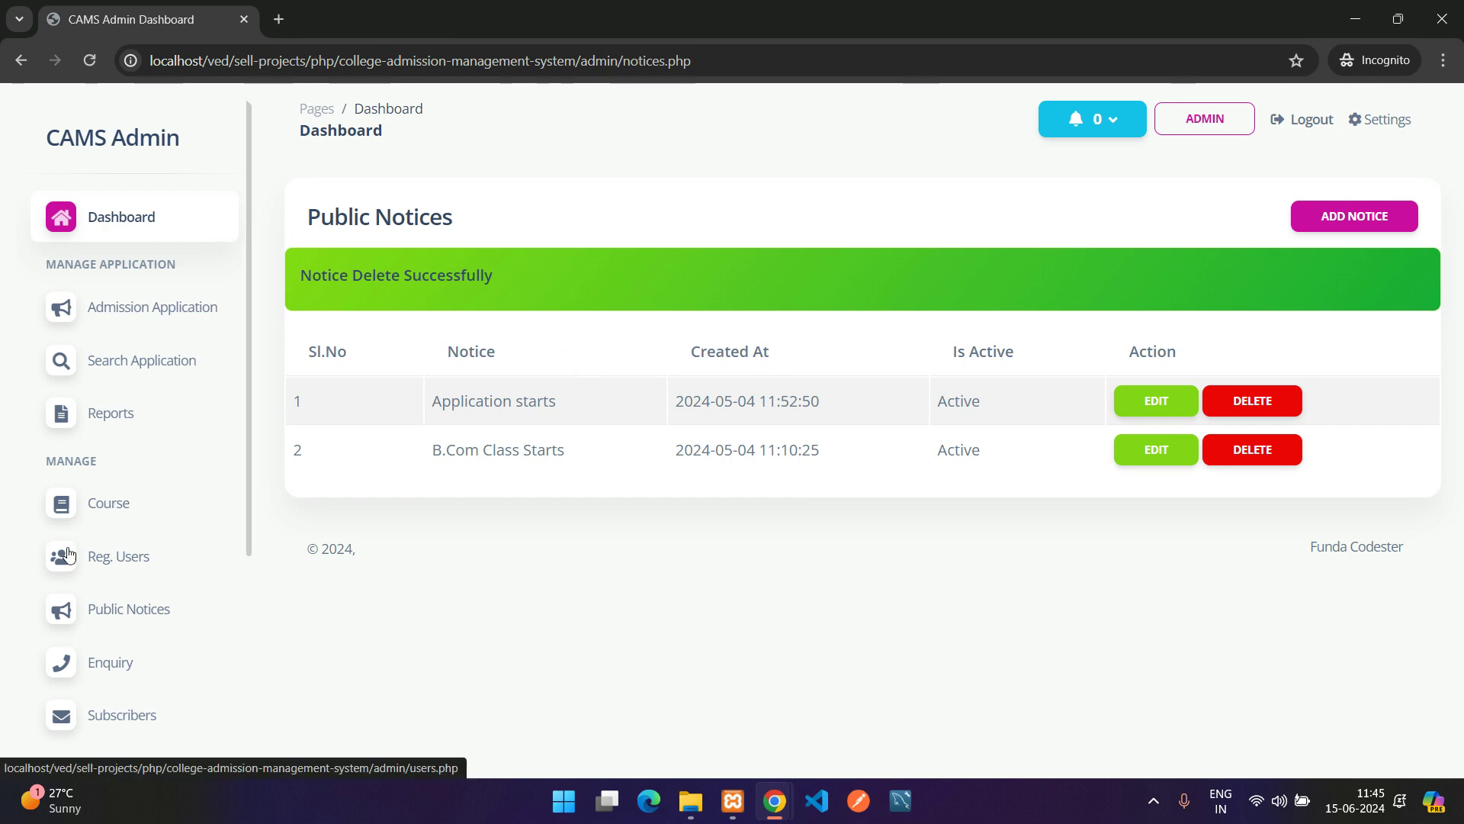
pyautogui.scroll(-1, 135, 506)
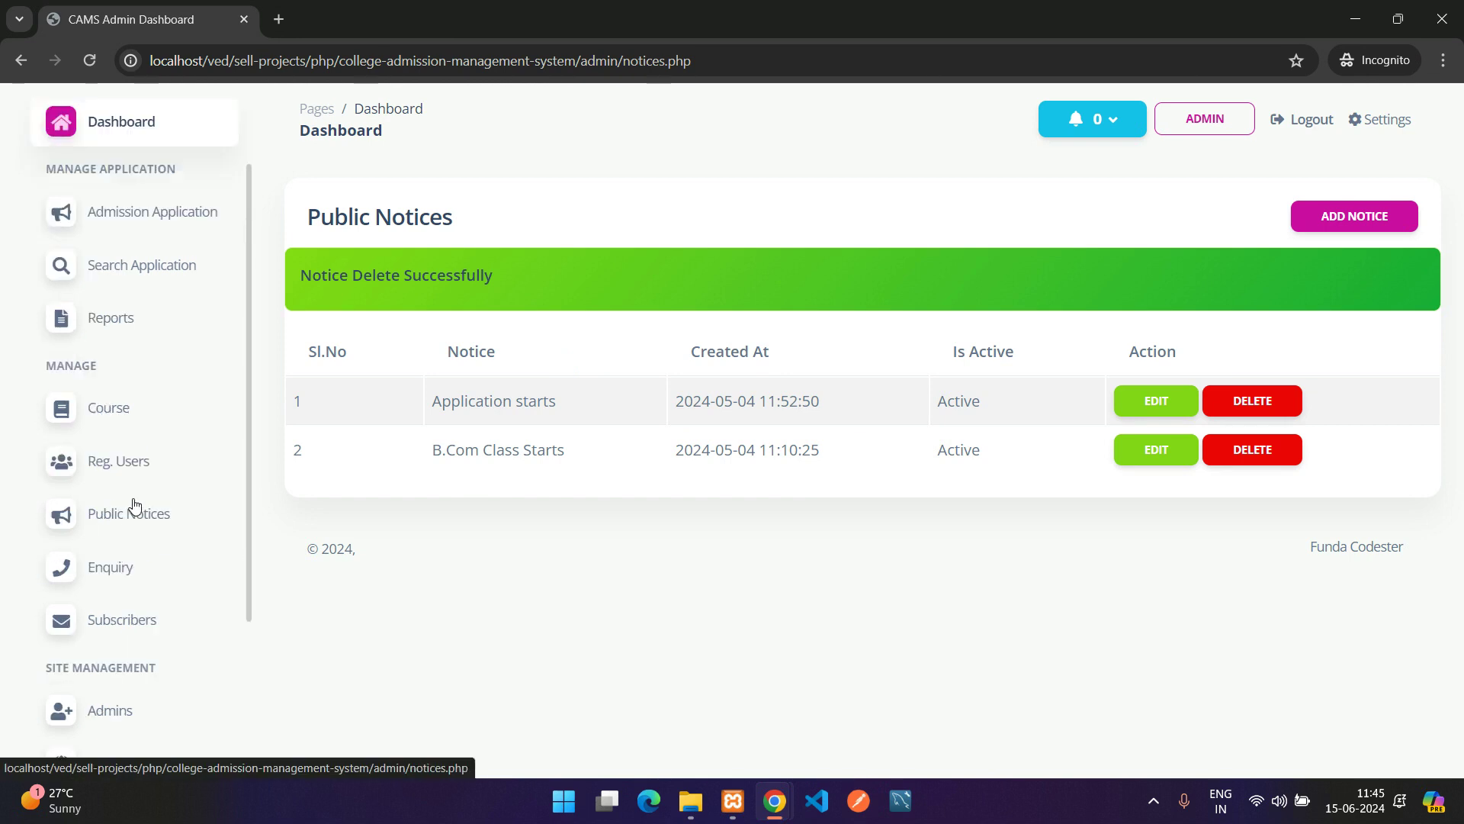
# Open Reg. Users, preview the Add User form's name, phone and email fields, and return to the list
pyautogui.click(107, 472)
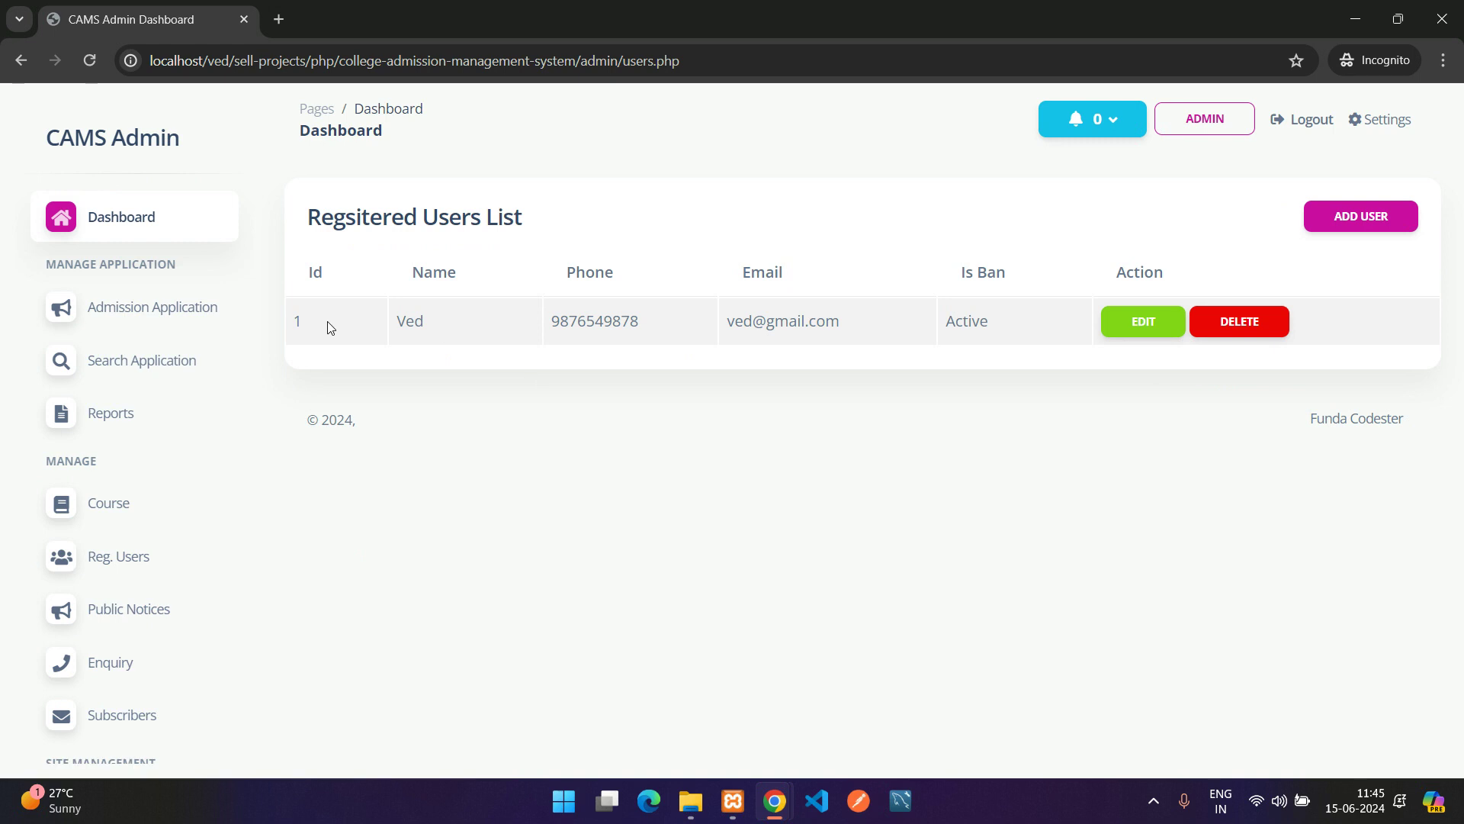
pyautogui.moveTo(298, 319); pyautogui.dragTo(989, 314)
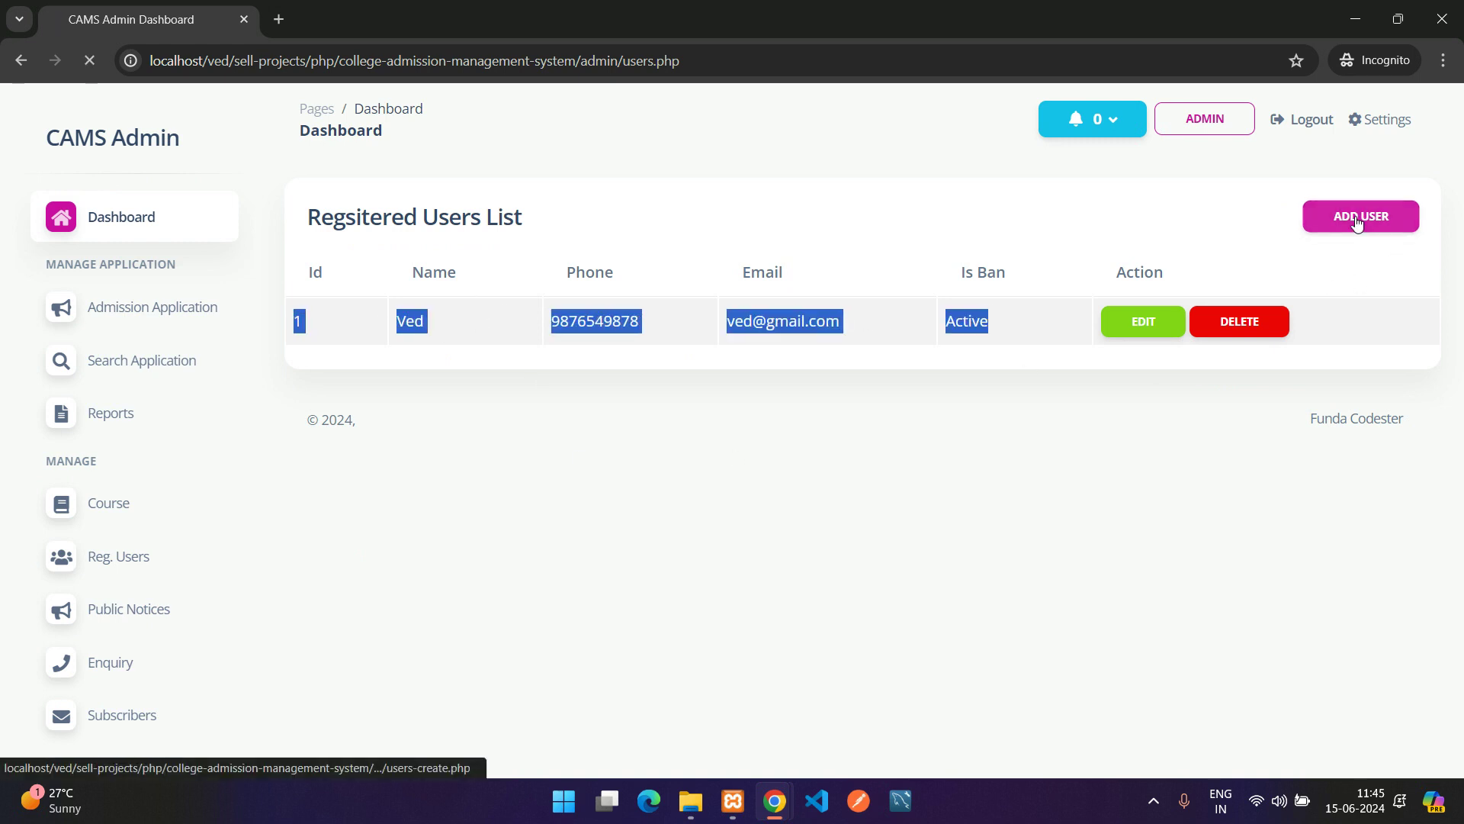
pyautogui.click(1363, 216)
pyautogui.click(487, 318)
pyautogui.click(958, 324)
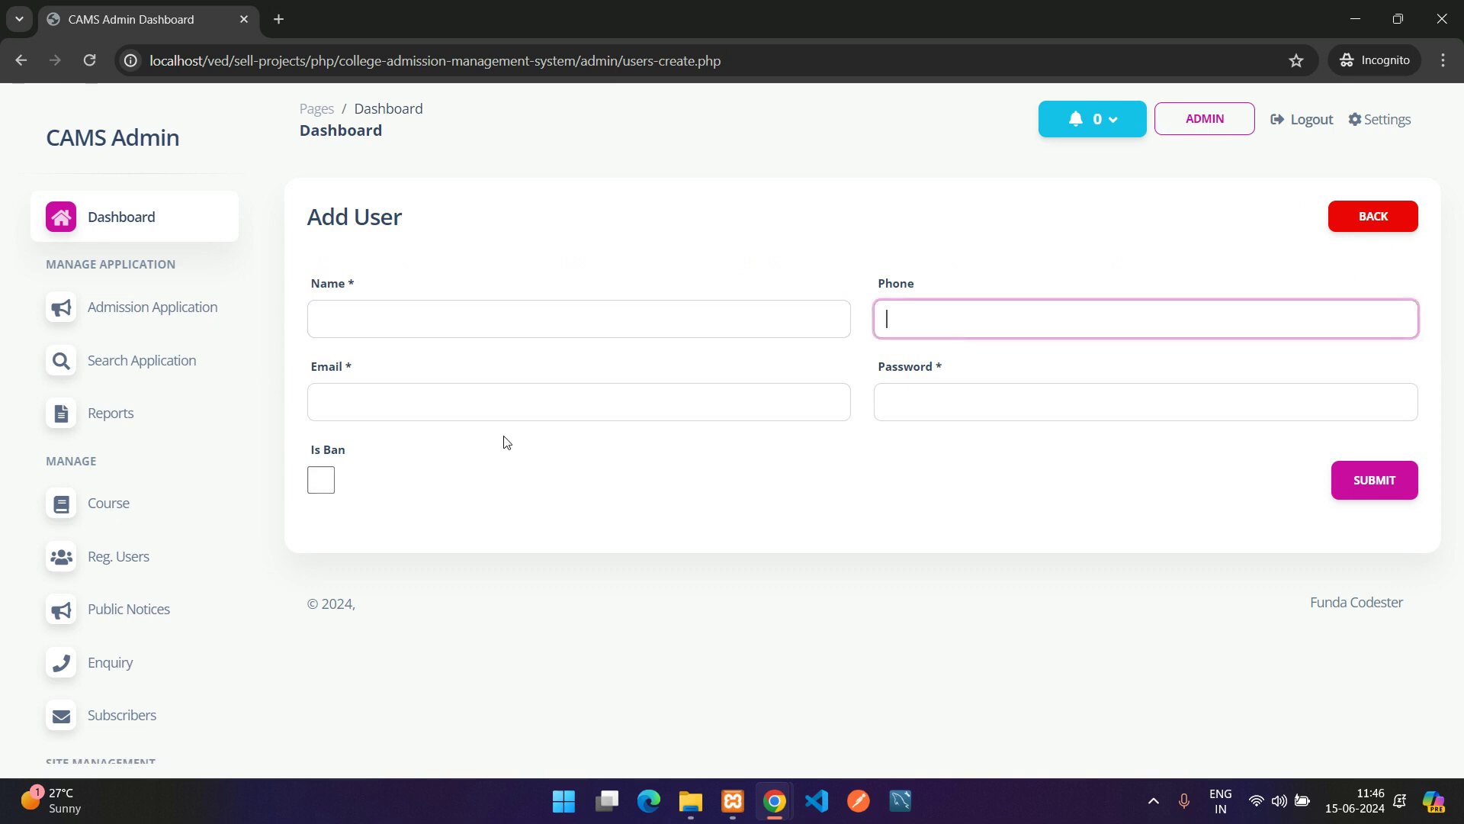
pyautogui.click(546, 389)
pyautogui.click(1361, 216)
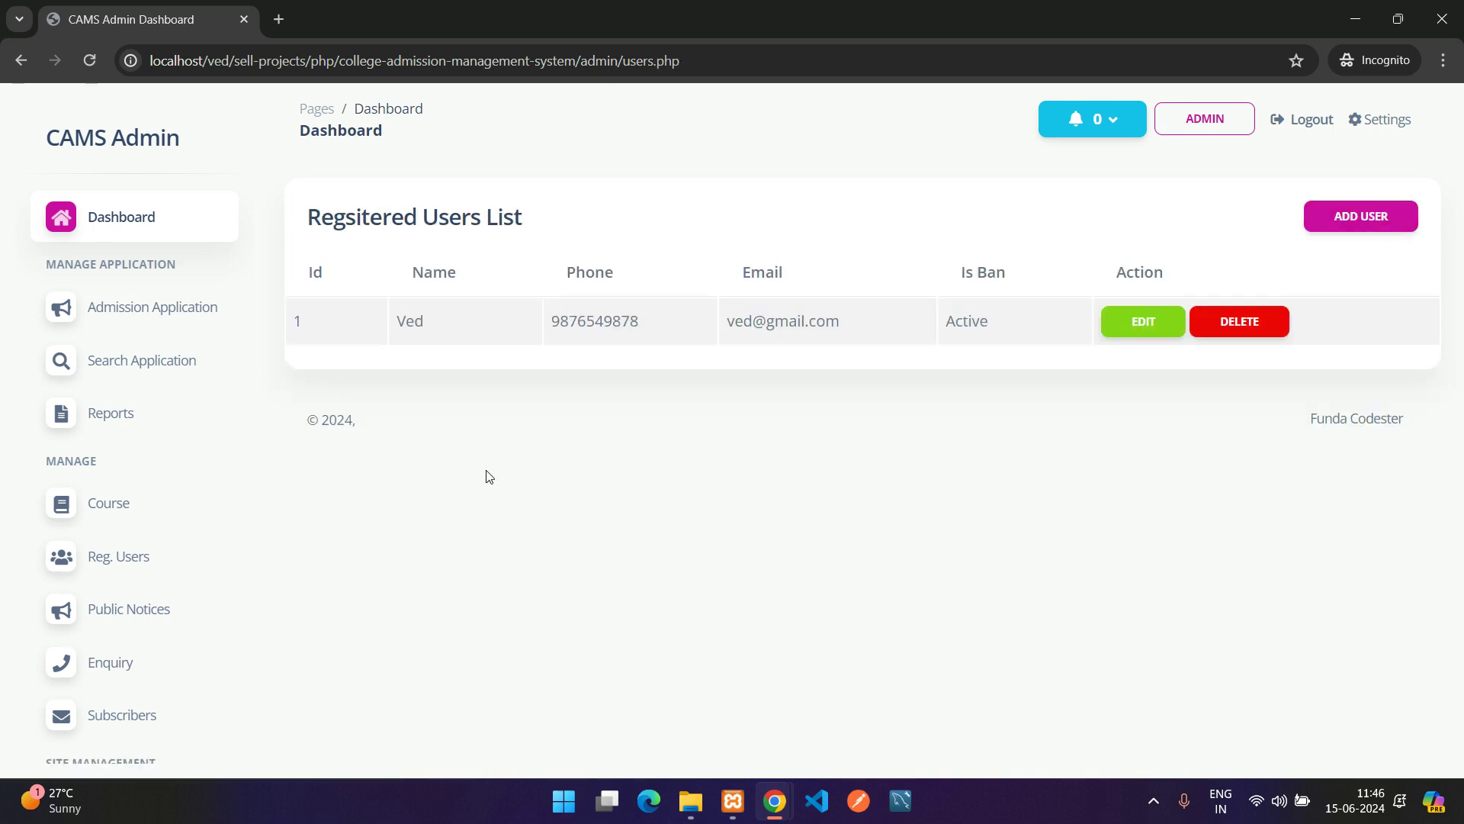
# Open the Enquiries list and check the status filter, which shows no unread records
pyautogui.click(111, 670)
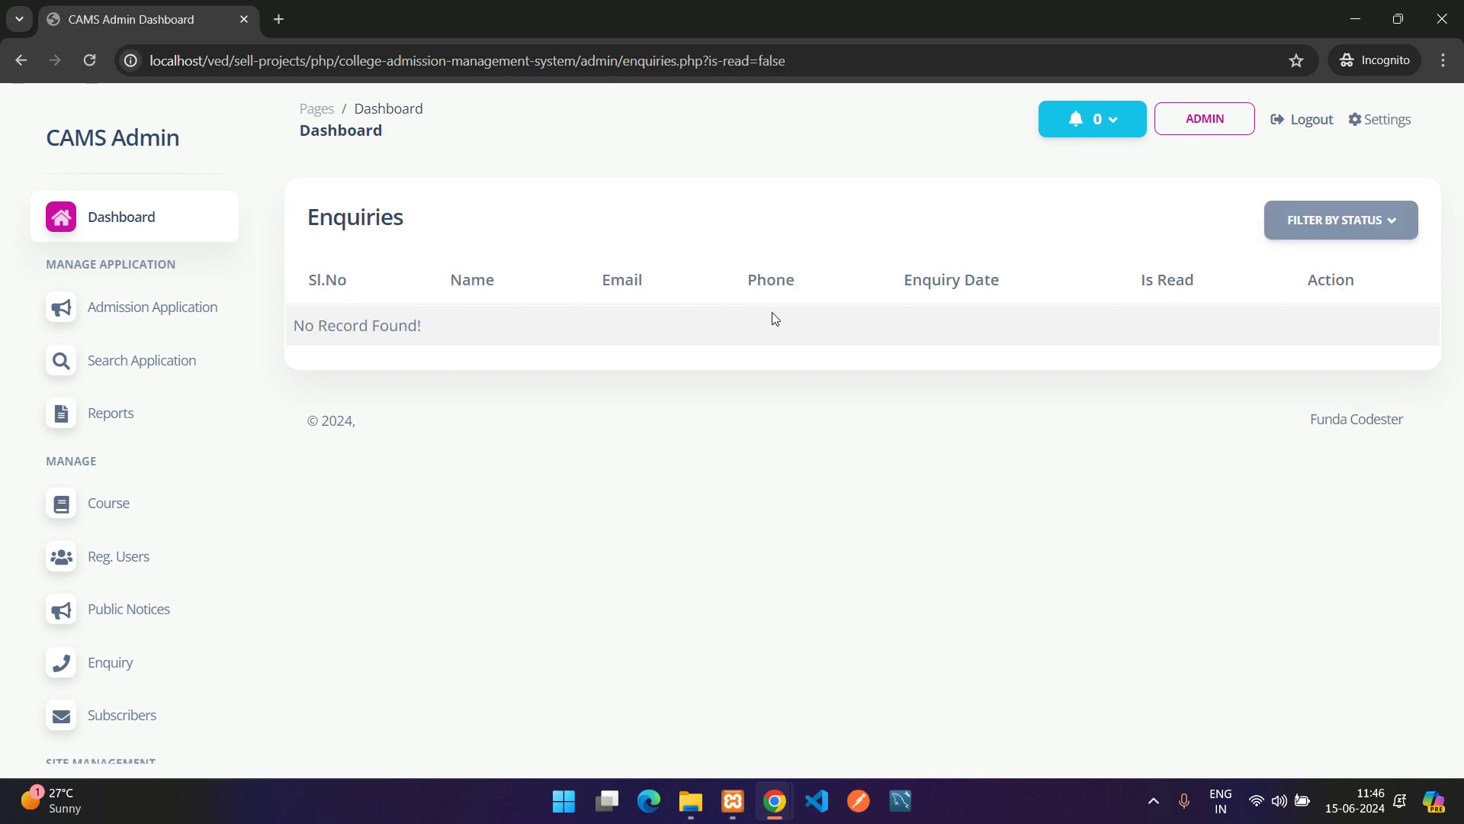
pyautogui.click(1340, 220)
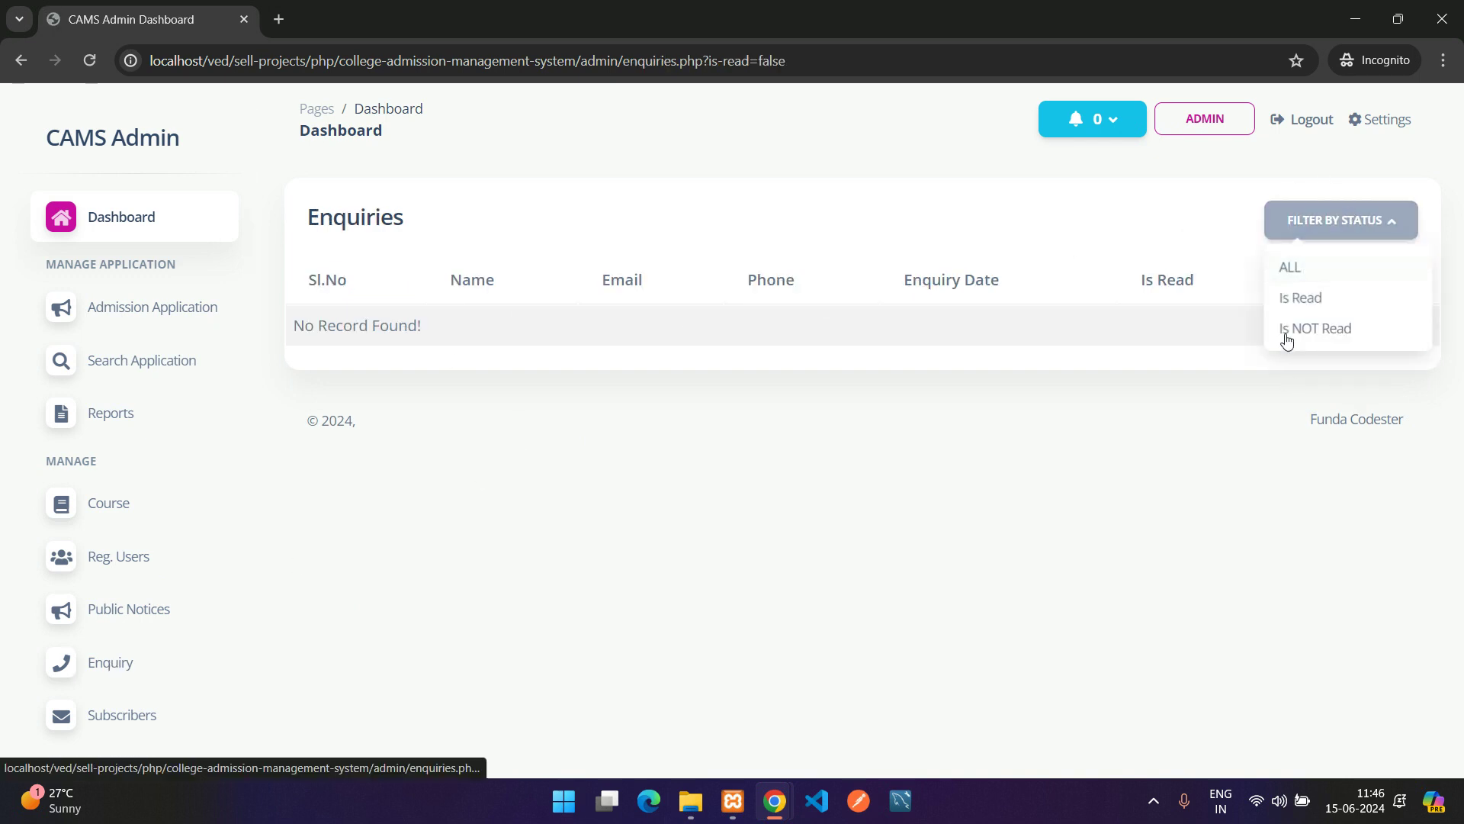
pyautogui.click(898, 209)
# On the public Contact Us page, enter the enquirer's name, phone number and e-mail address
pyautogui.moveTo(777, 803)
pyautogui.click(677, 701)
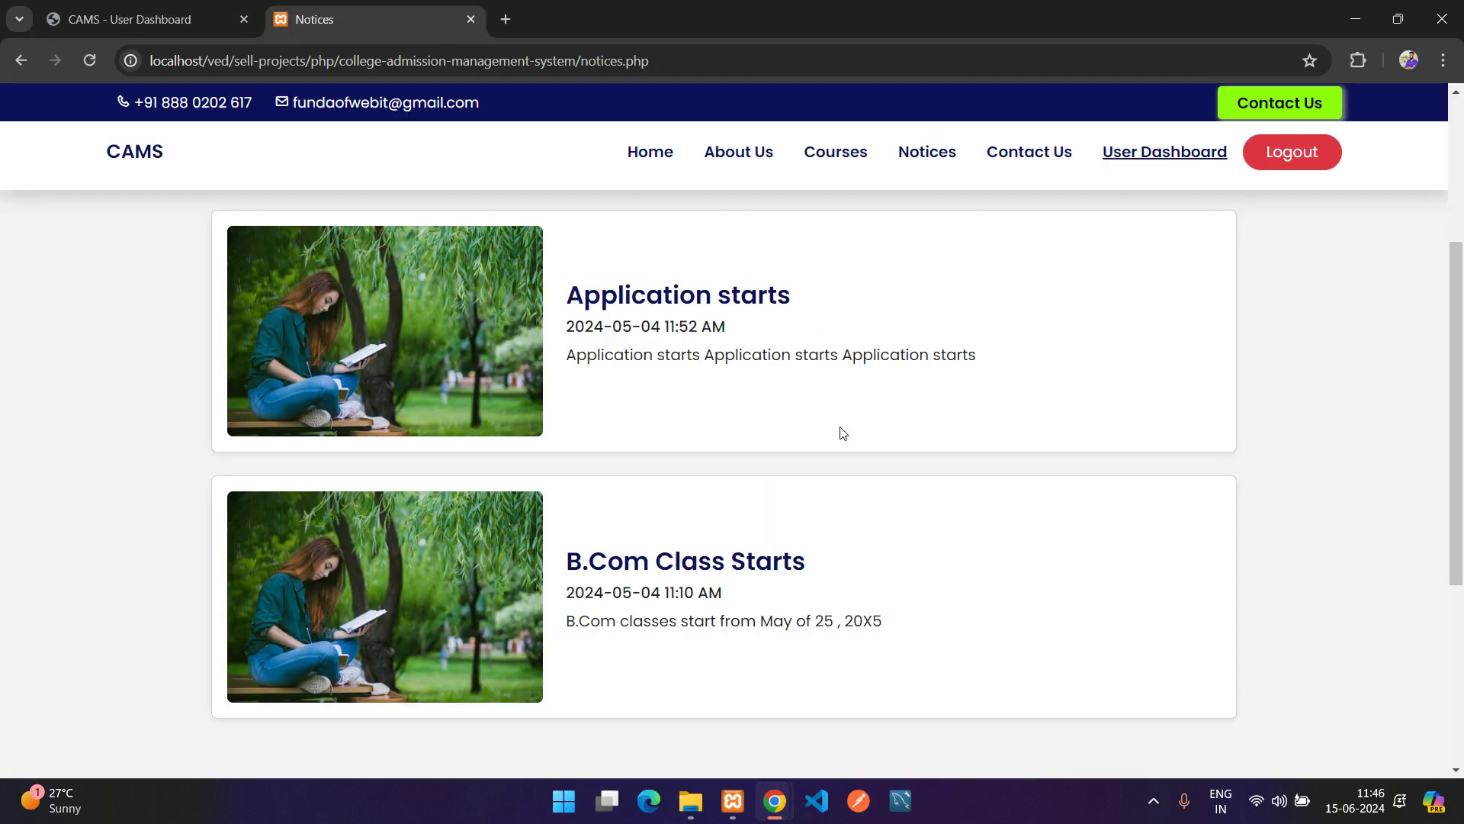
pyautogui.click(1037, 152)
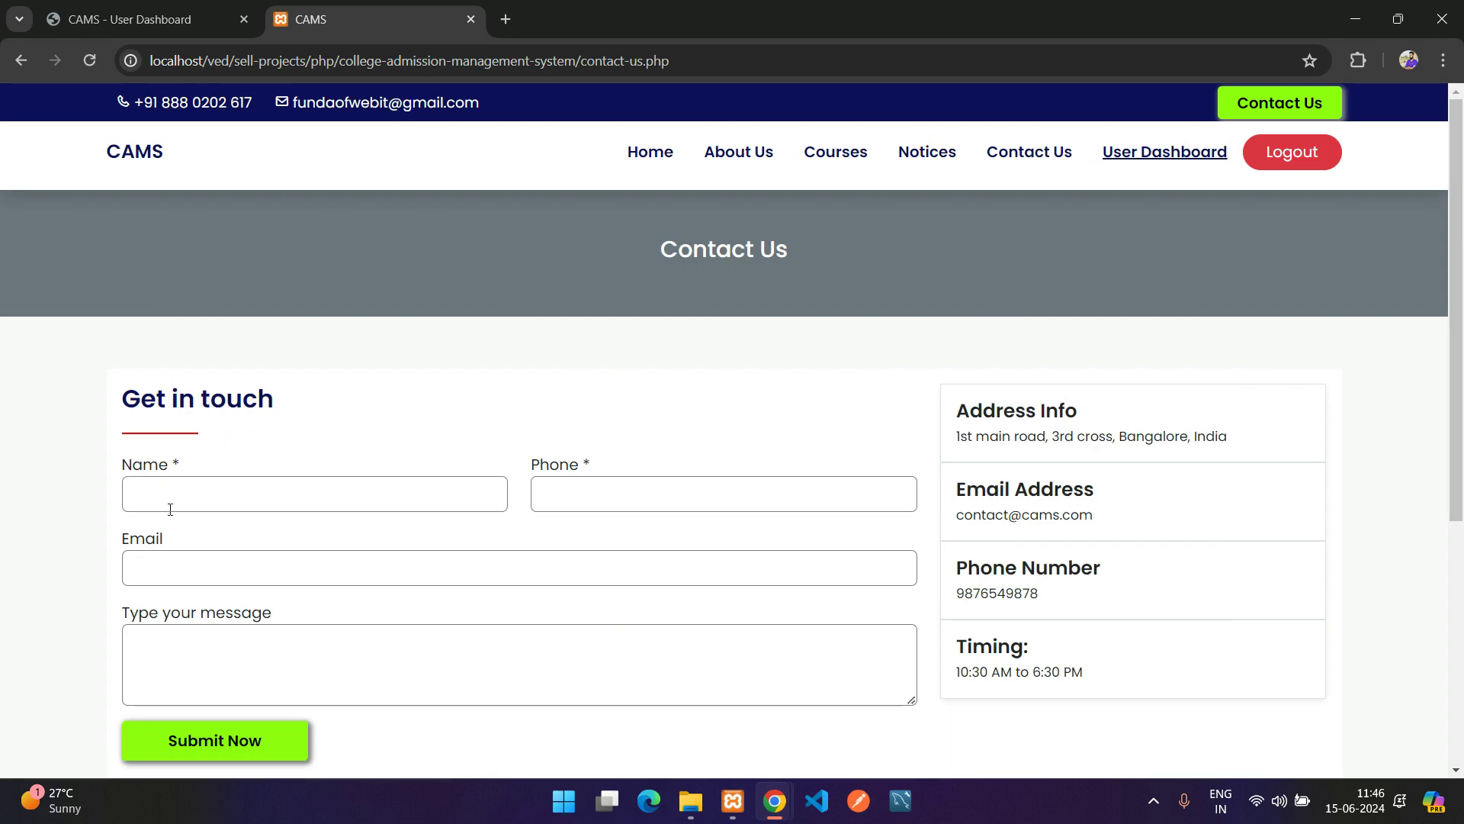
pyautogui.click(214, 490)
pyautogui.scroll(-2, 244, 496)
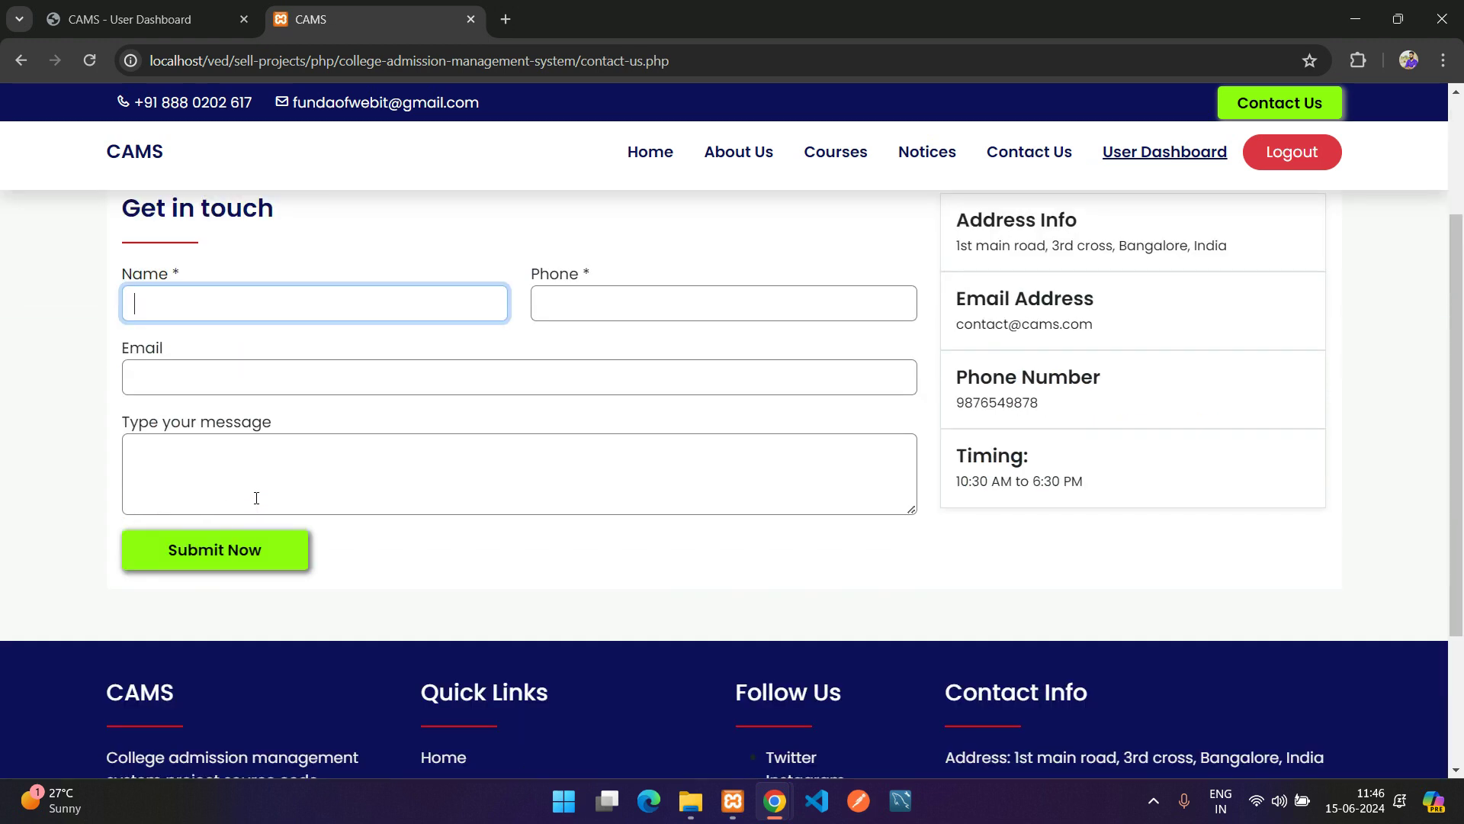
pyautogui.press('Tab')
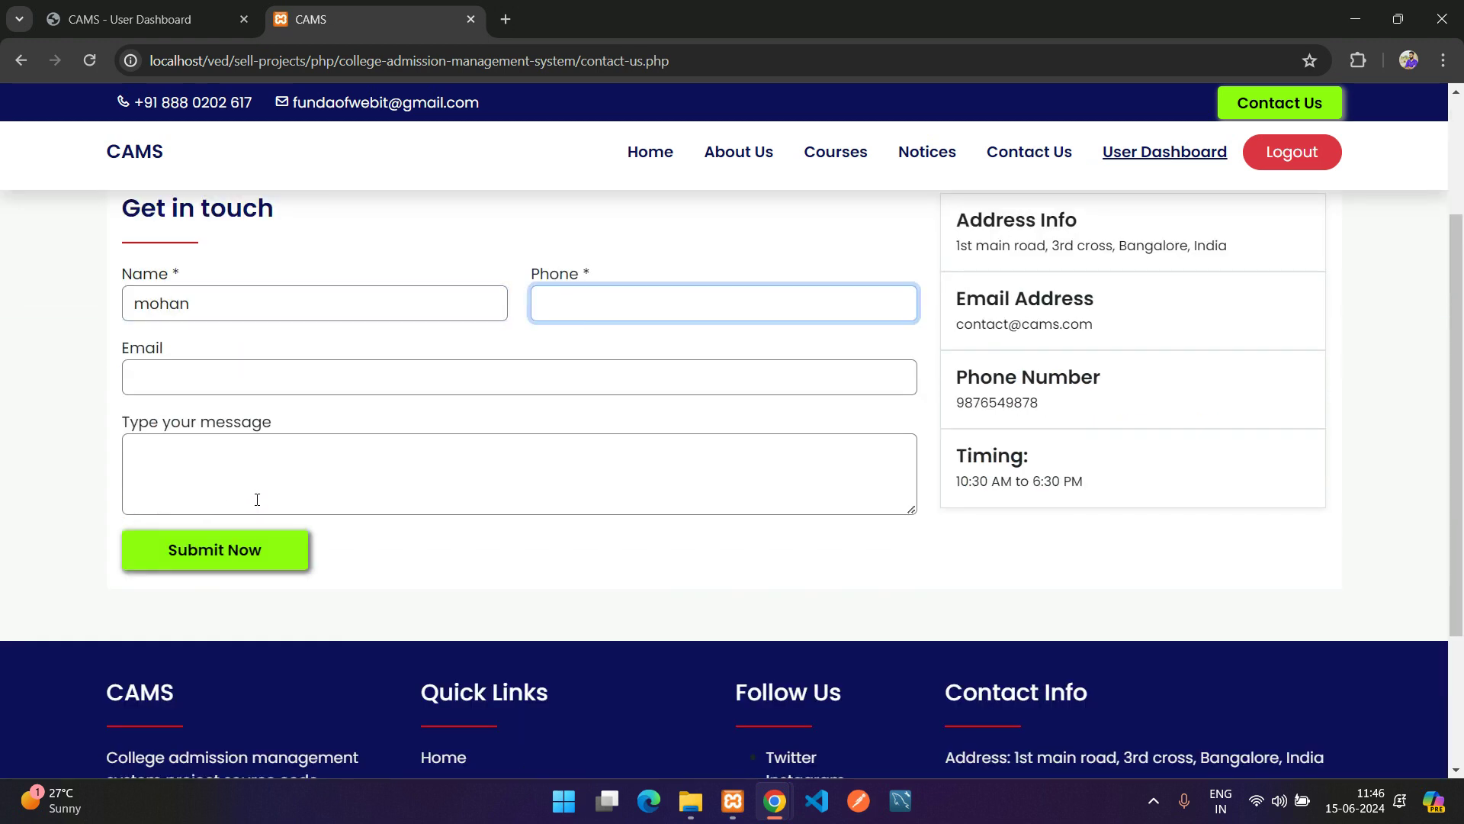
pyautogui.write('987654987')
pyautogui.press('Tab')
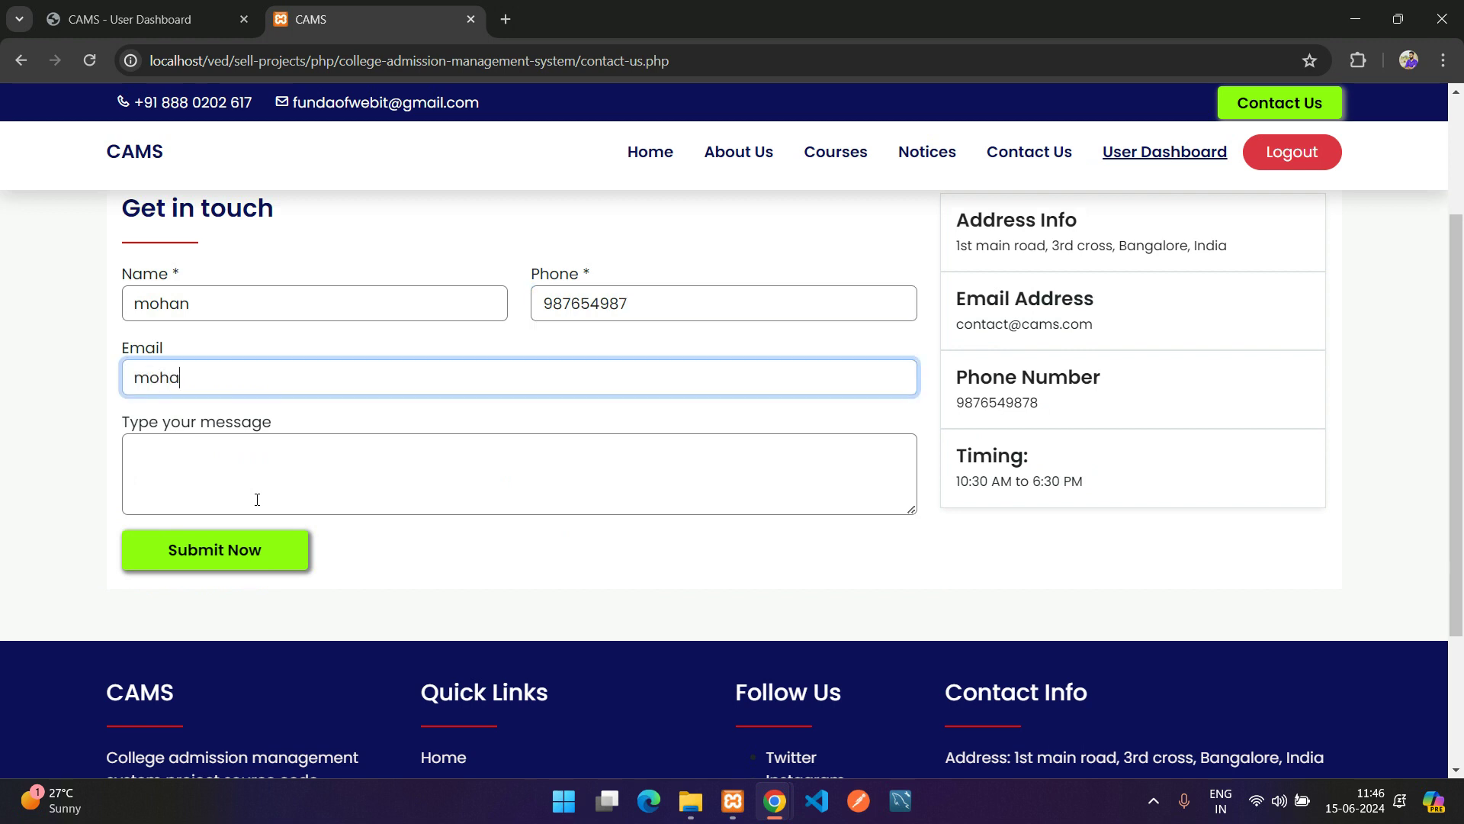
pyautogui.press('Tab')
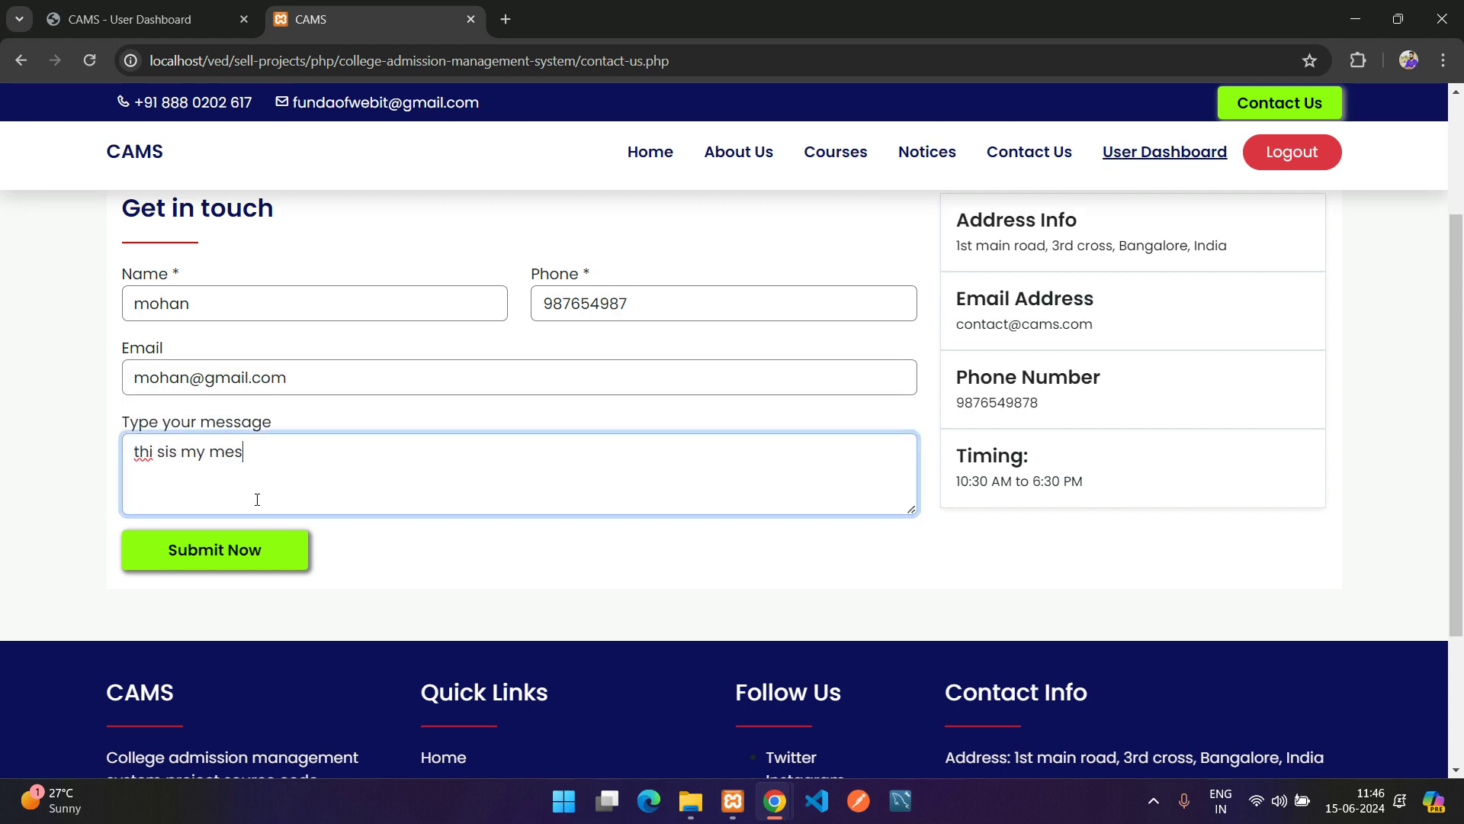
# Submit the enquiry with its message and check the thank-you confirmation
pyautogui.click(252, 549)
pyautogui.moveTo(141, 410); pyautogui.dragTo(734, 397)
pyautogui.click(738, 393)
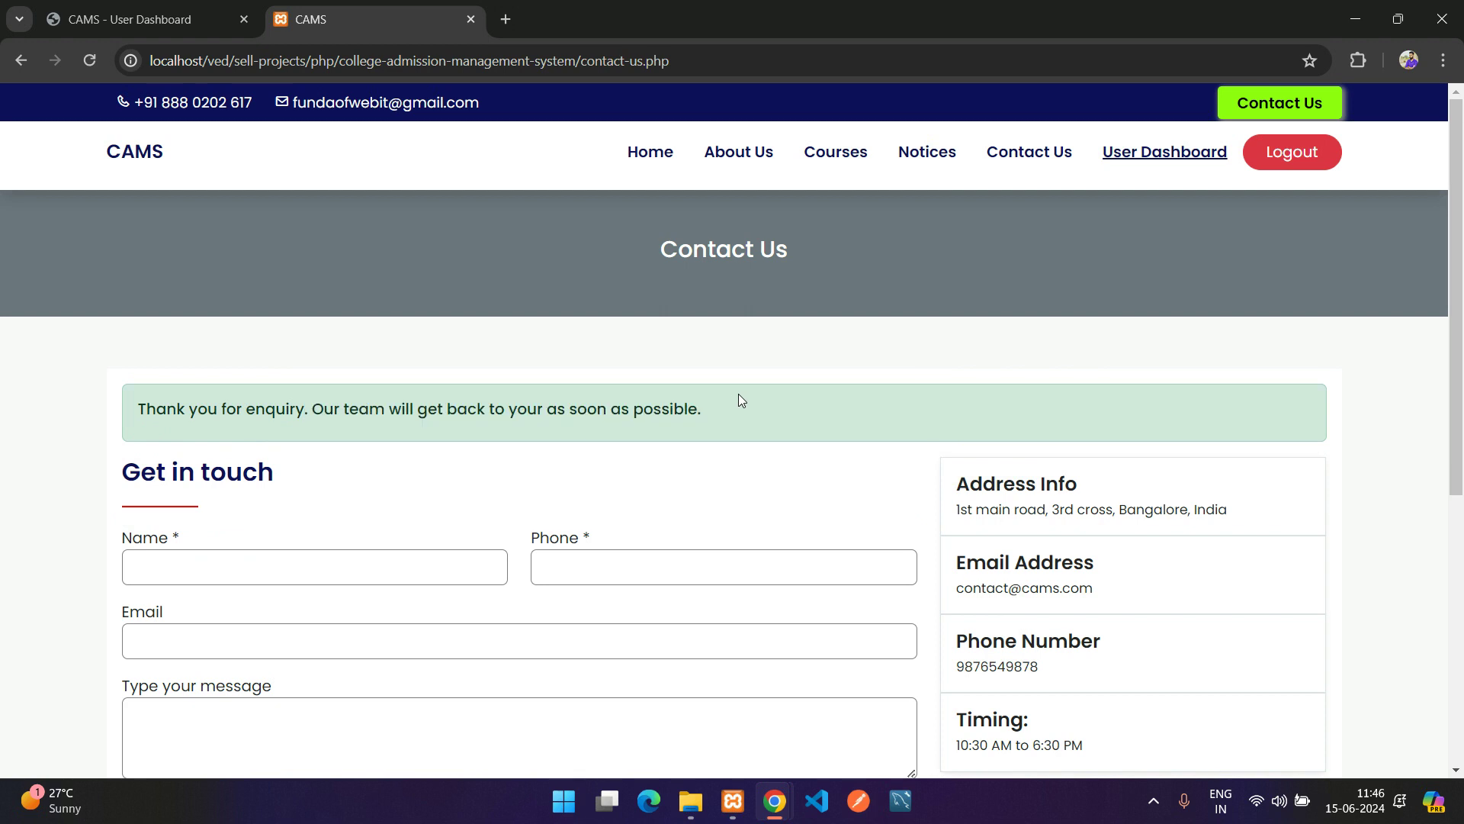
pyautogui.scroll(-2, 680, 494)
# In the admin Enquiries list, check the new enquiry row and its Un-read status
pyautogui.moveTo(773, 801)
pyautogui.click(831, 694)
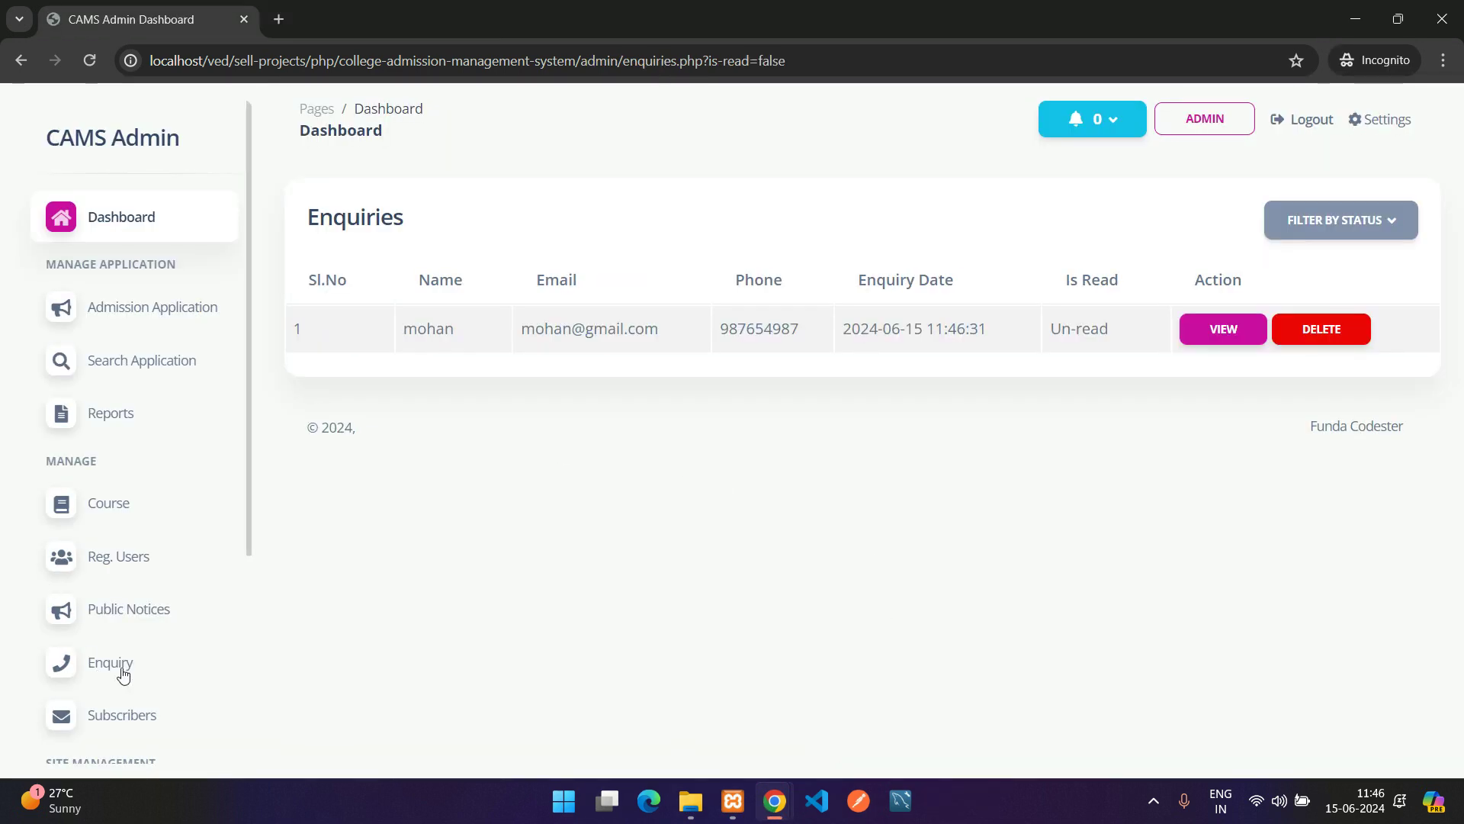
pyautogui.moveTo(294, 337); pyautogui.dragTo(936, 326)
pyautogui.click(944, 319)
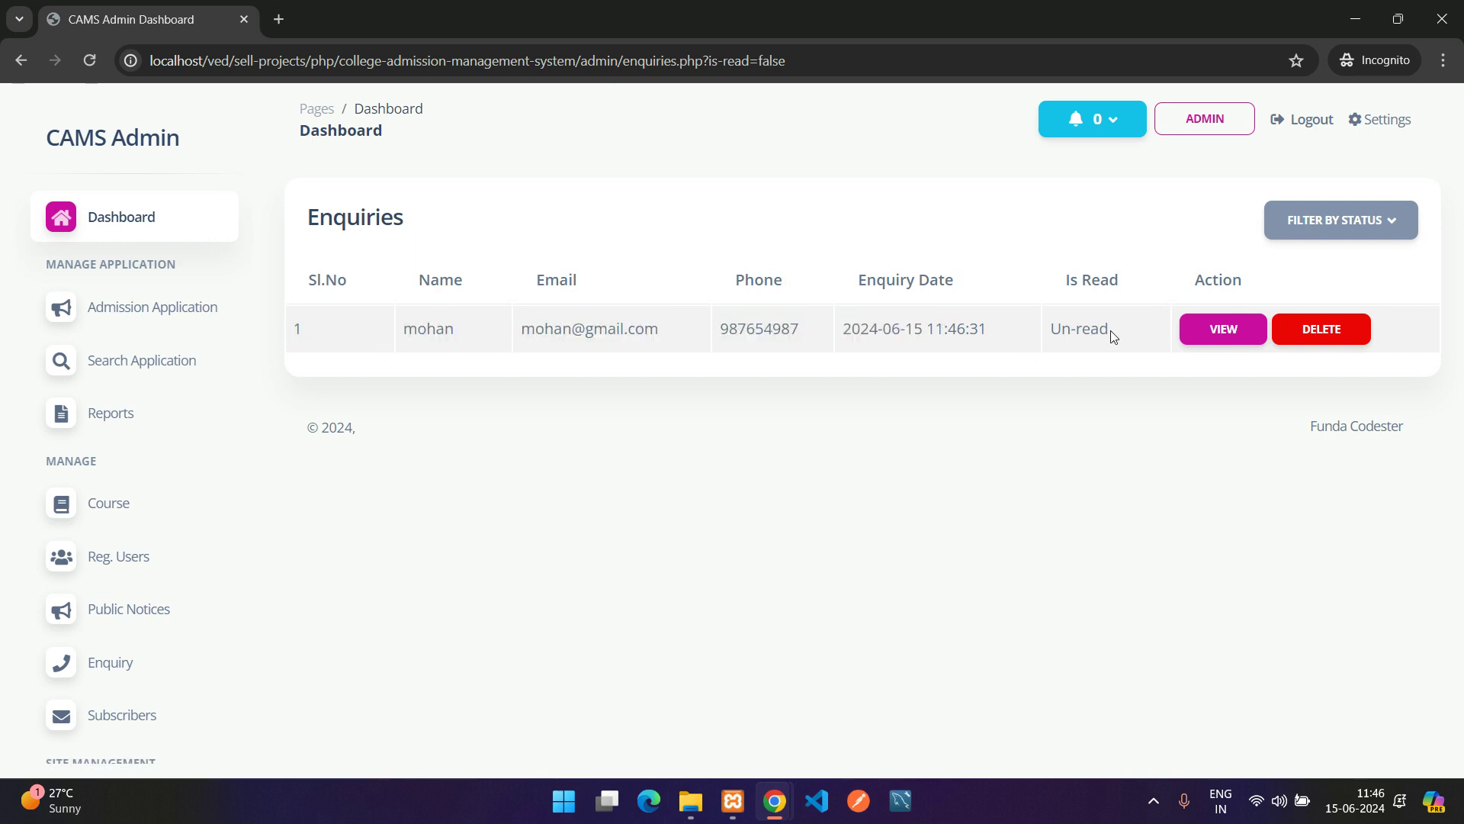
pyautogui.moveTo(1113, 336); pyautogui.dragTo(1043, 342)
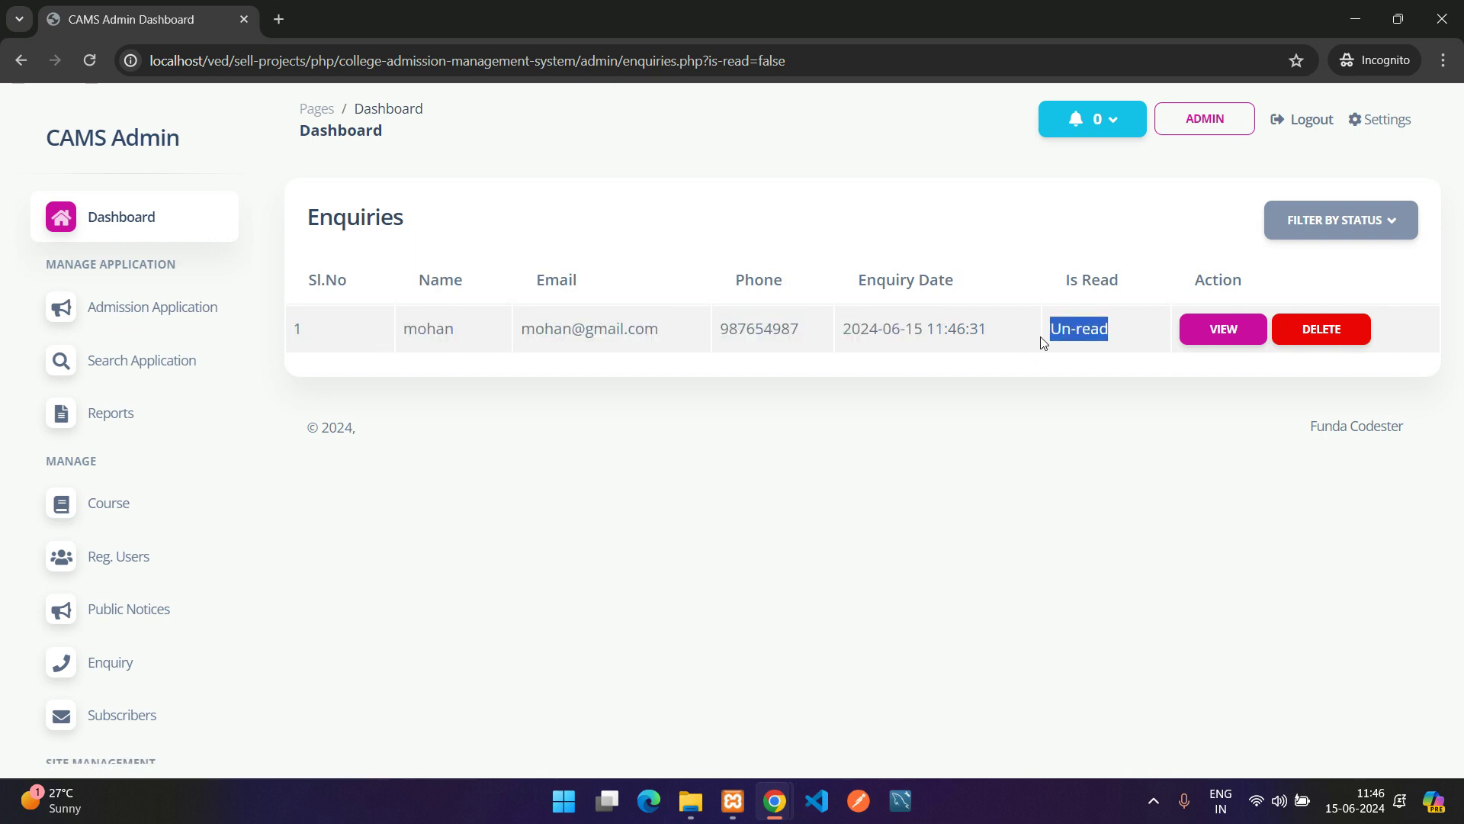
# Filter enquiries by Is Read, then Is NOT Read, to isolate the unread enquiry
pyautogui.click(1305, 223)
pyautogui.click(1301, 302)
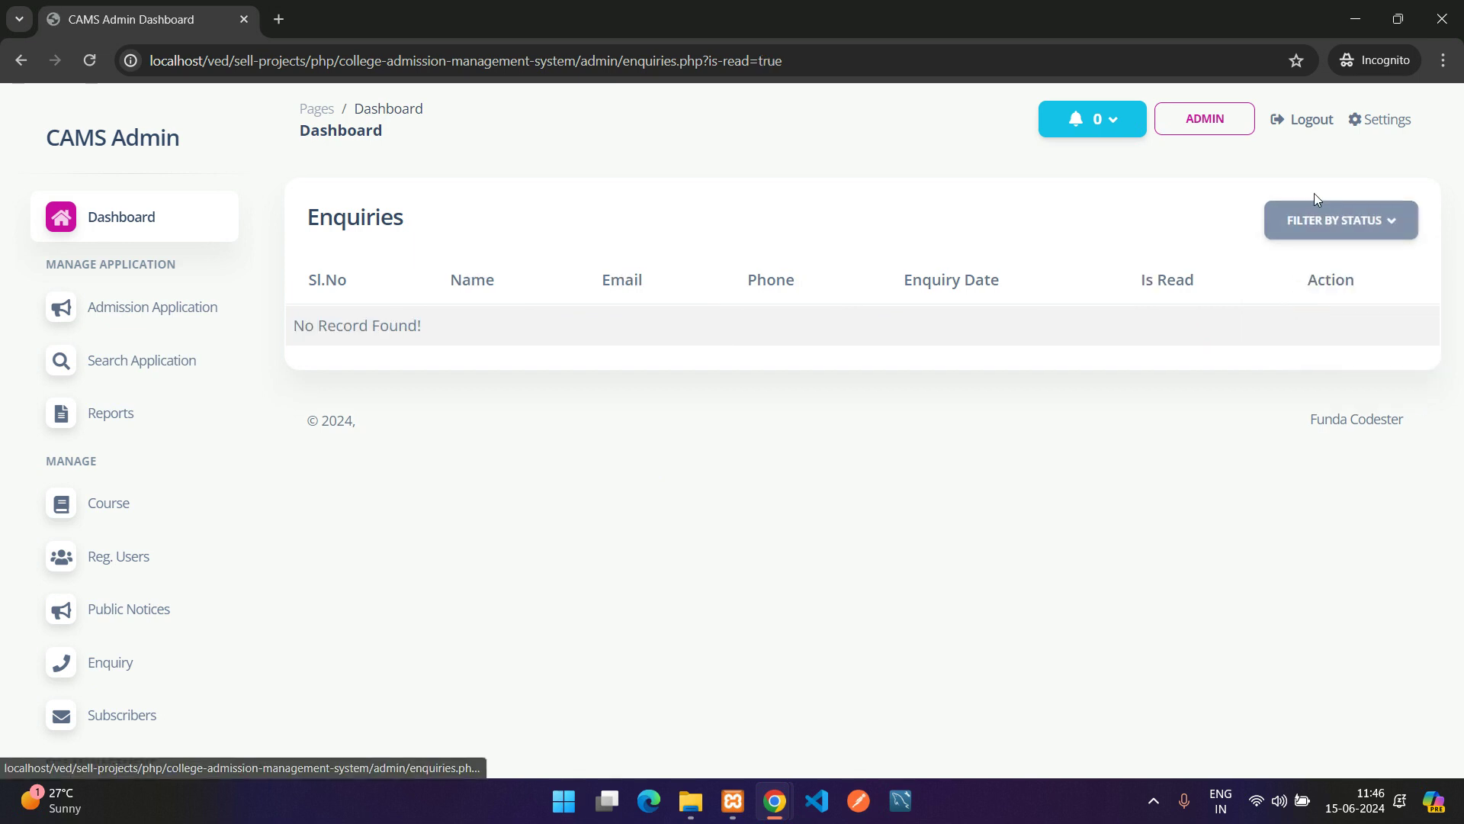
pyautogui.click(1323, 220)
pyautogui.click(1327, 338)
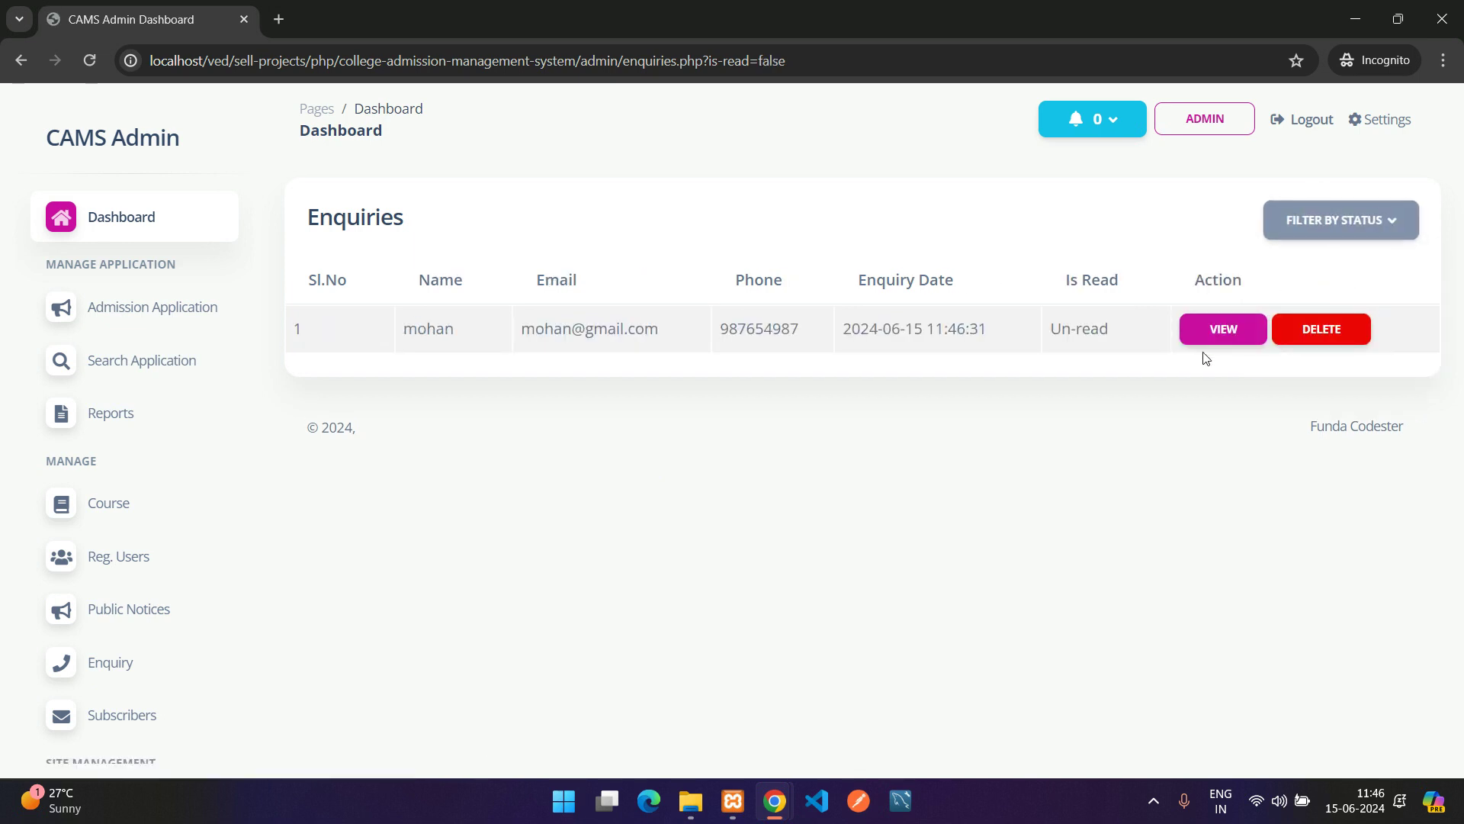
pyautogui.moveTo(1099, 336); pyautogui.dragTo(1008, 347)
# Open the new enquiry's details and update its status to Read
pyautogui.click(1220, 328)
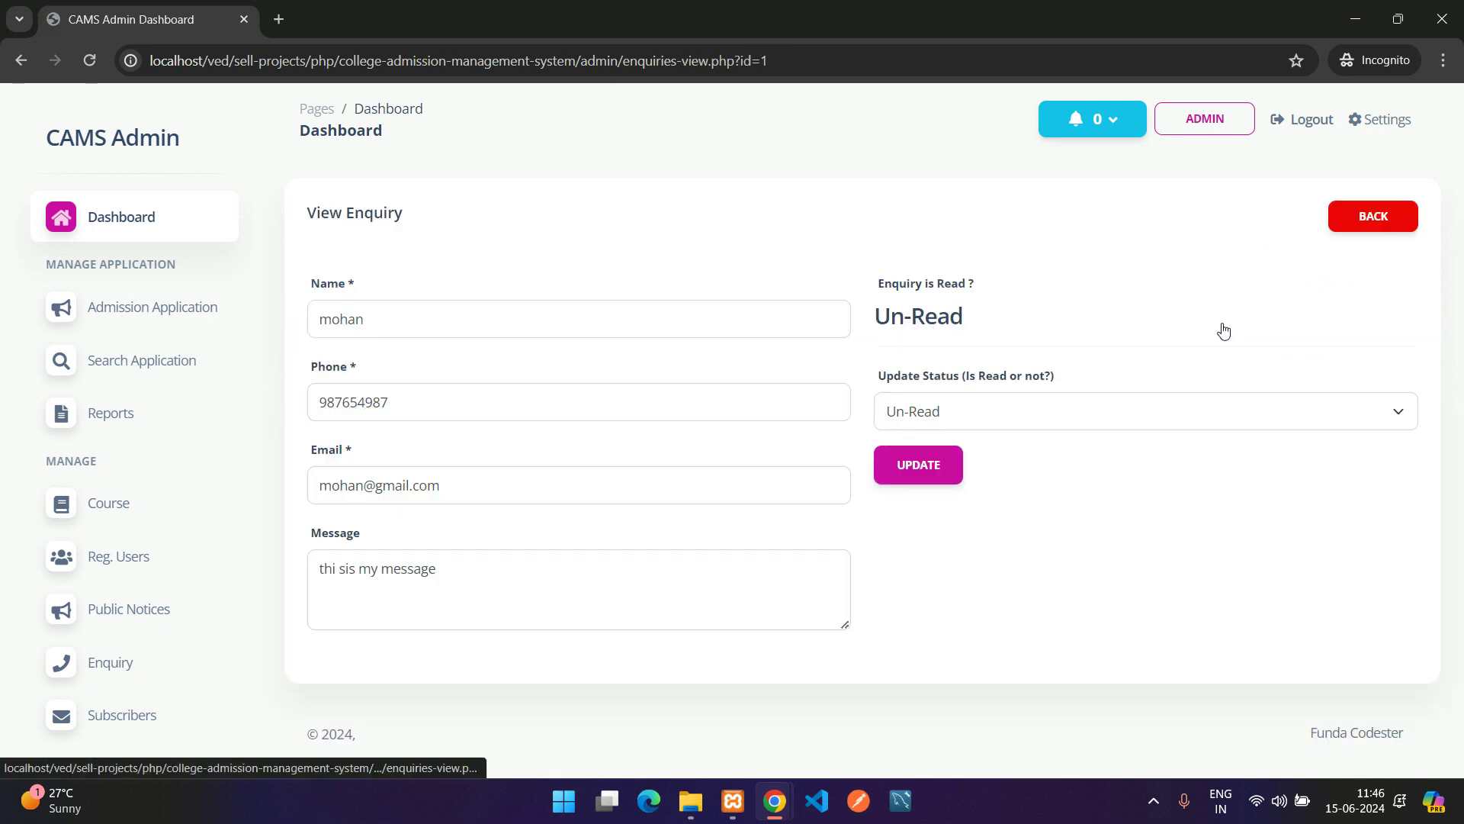
pyautogui.click(962, 411)
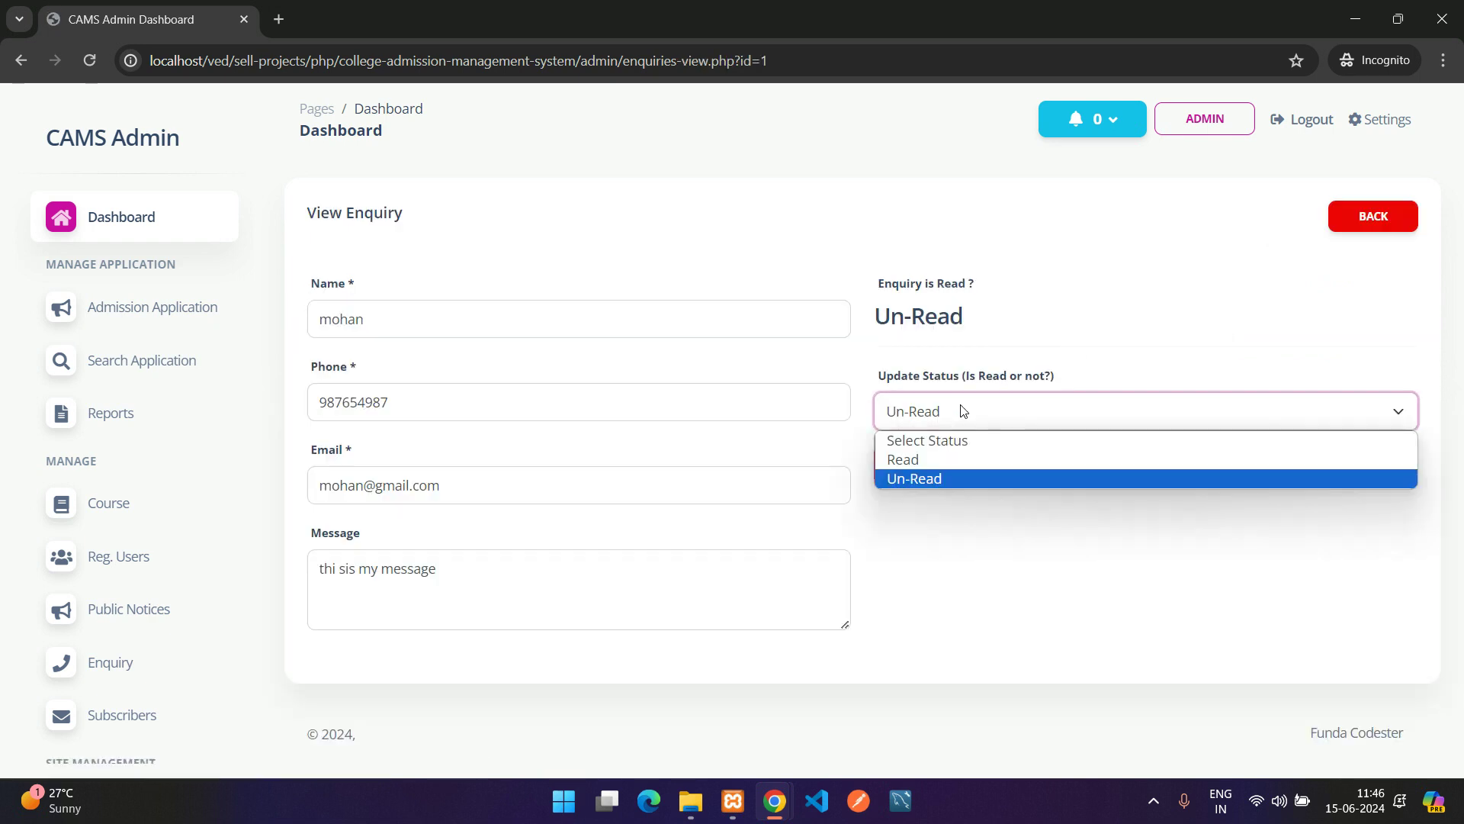
pyautogui.click(963, 455)
pyautogui.click(919, 467)
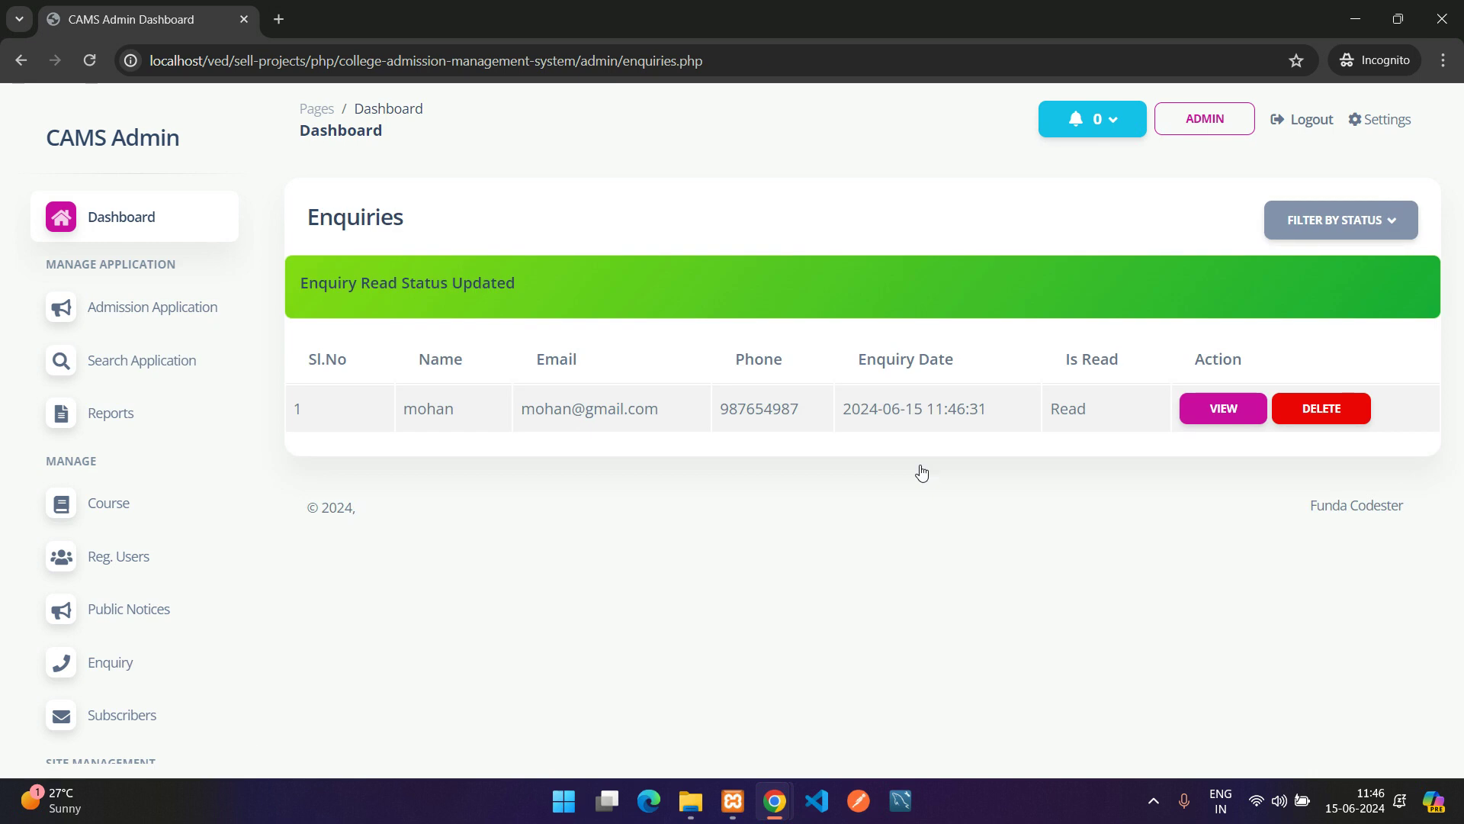
pyautogui.moveTo(1095, 418); pyautogui.dragTo(1031, 419)
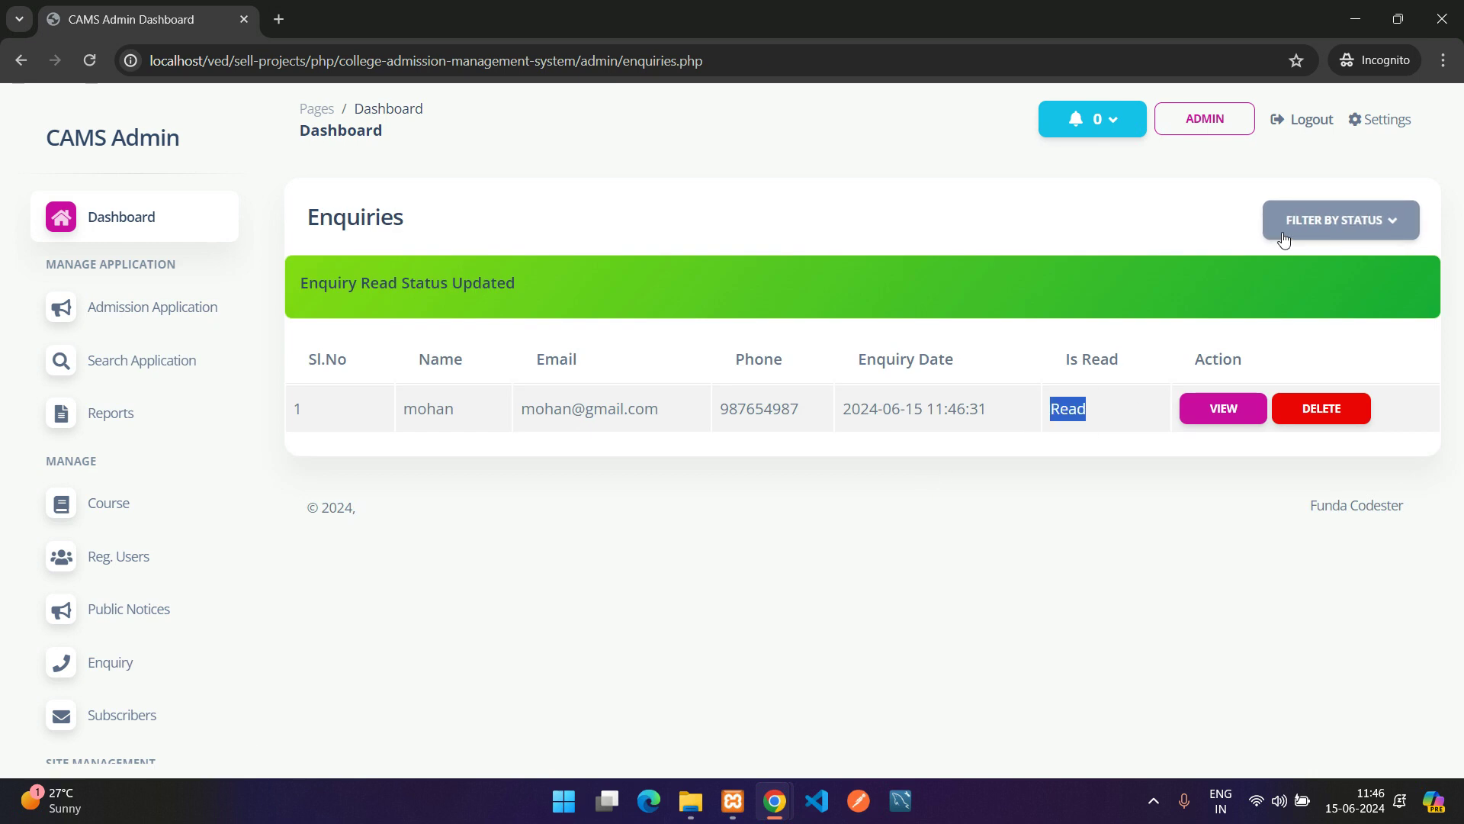
pyautogui.click(940, 304)
# Filter enquiries by Is NOT Read, then Is Read, then show ALL
pyautogui.click(1301, 220)
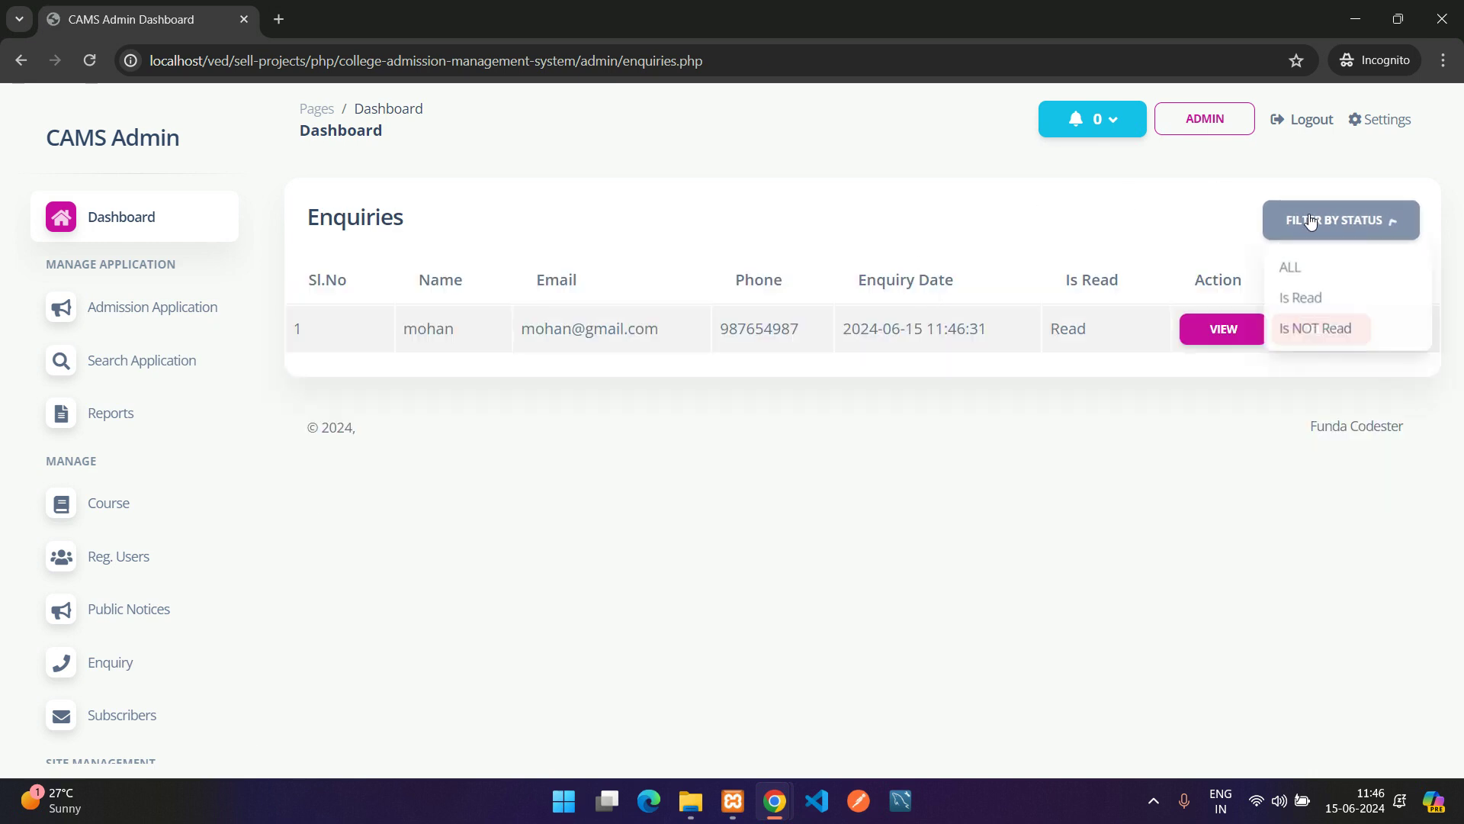
pyautogui.click(1325, 335)
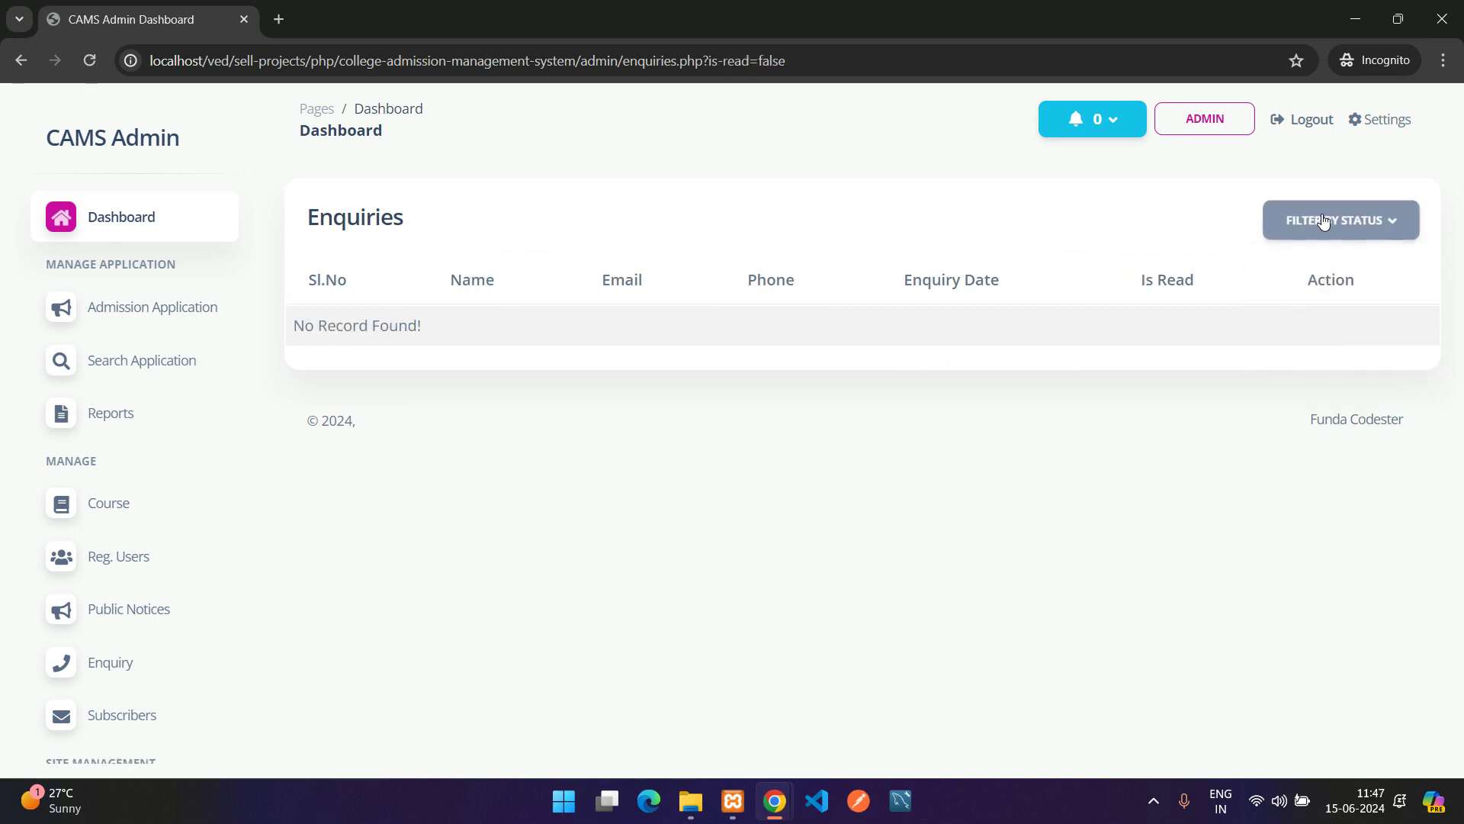
pyautogui.click(1324, 220)
pyautogui.click(1307, 296)
pyautogui.moveTo(780, 329); pyautogui.dragTo(934, 331)
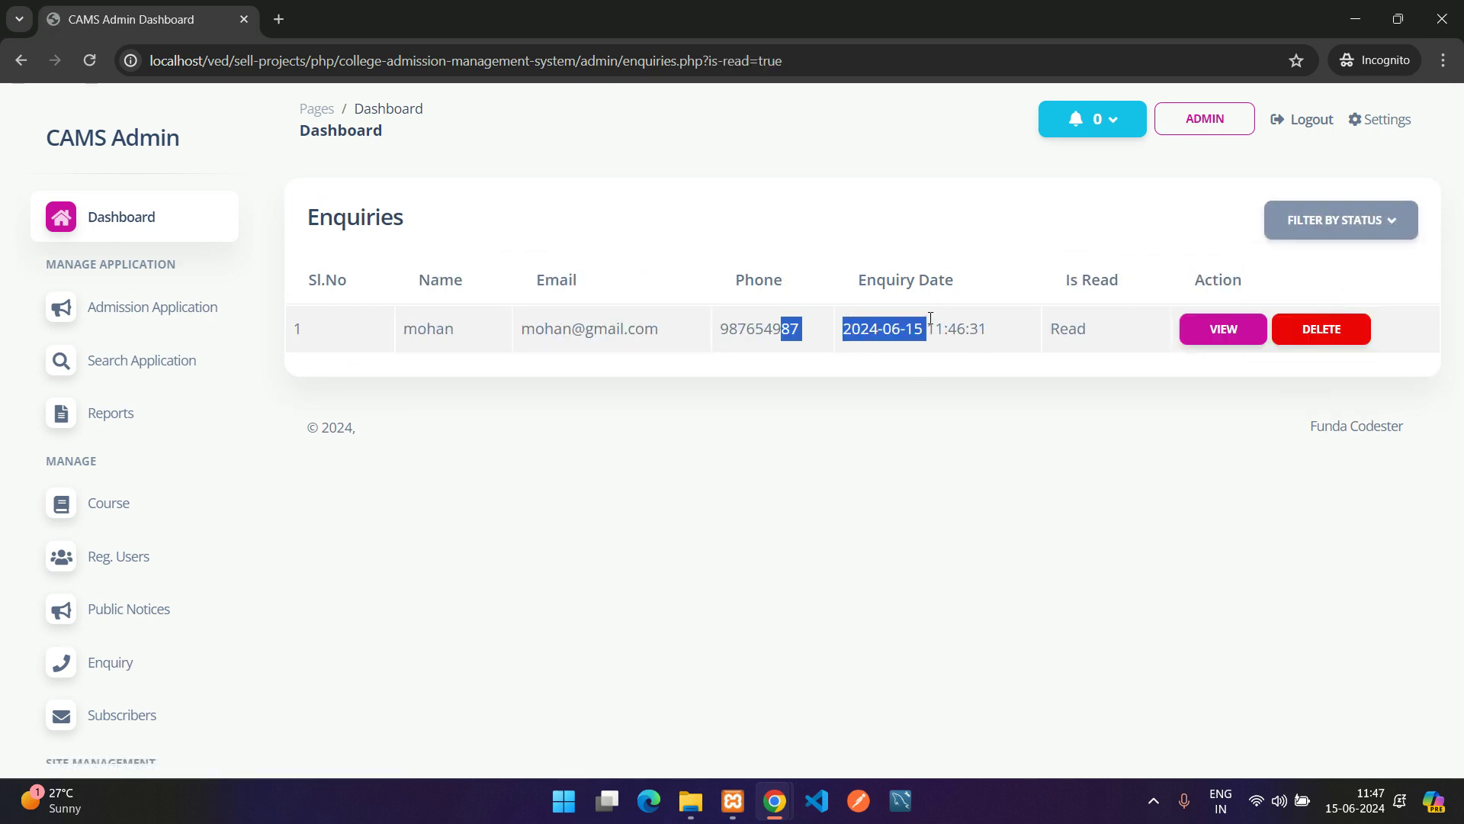
pyautogui.click(1027, 271)
pyautogui.click(1361, 222)
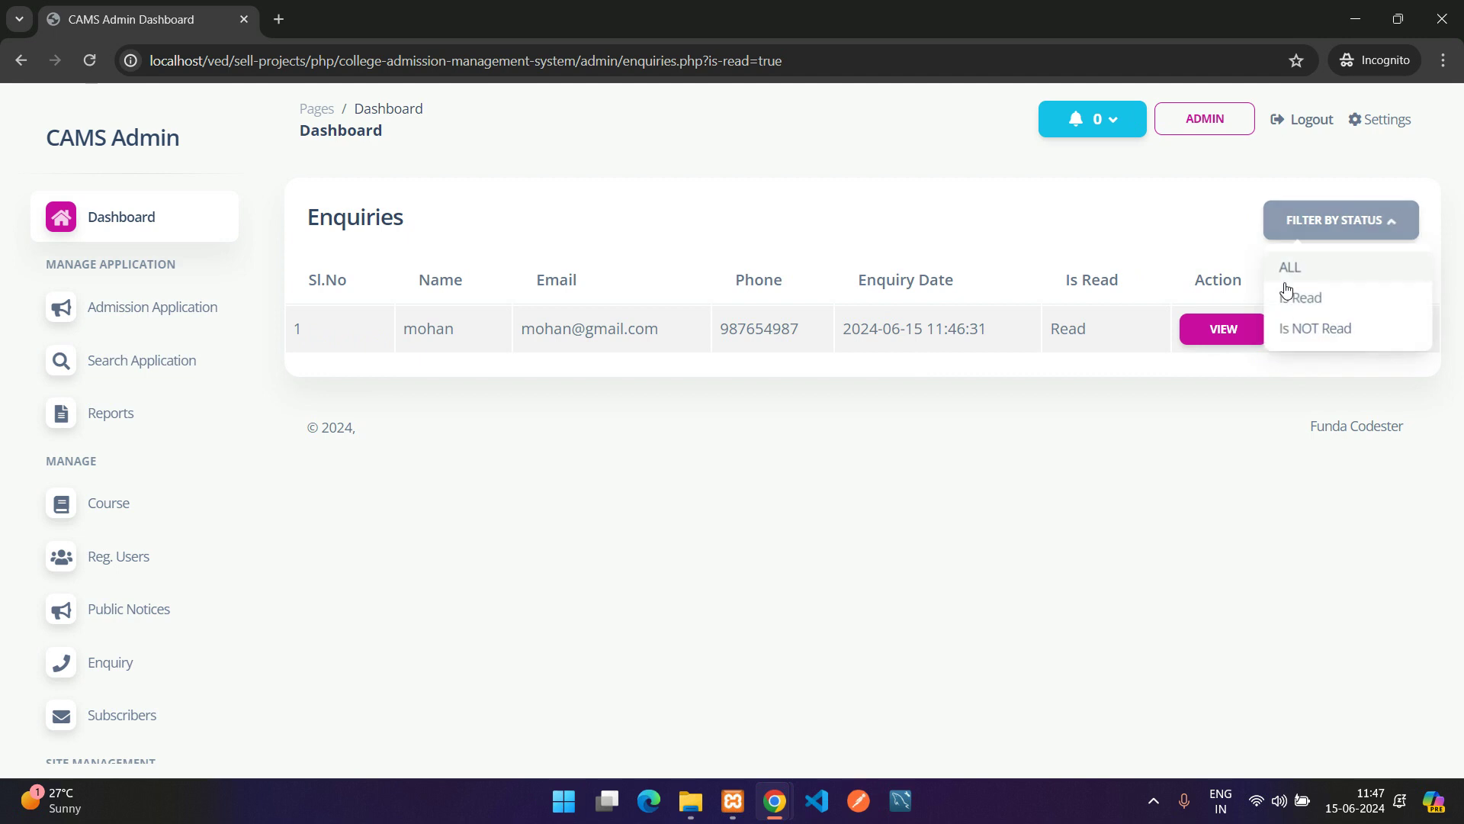
pyautogui.click(1309, 225)
pyautogui.click(1309, 225)
pyautogui.click(1299, 268)
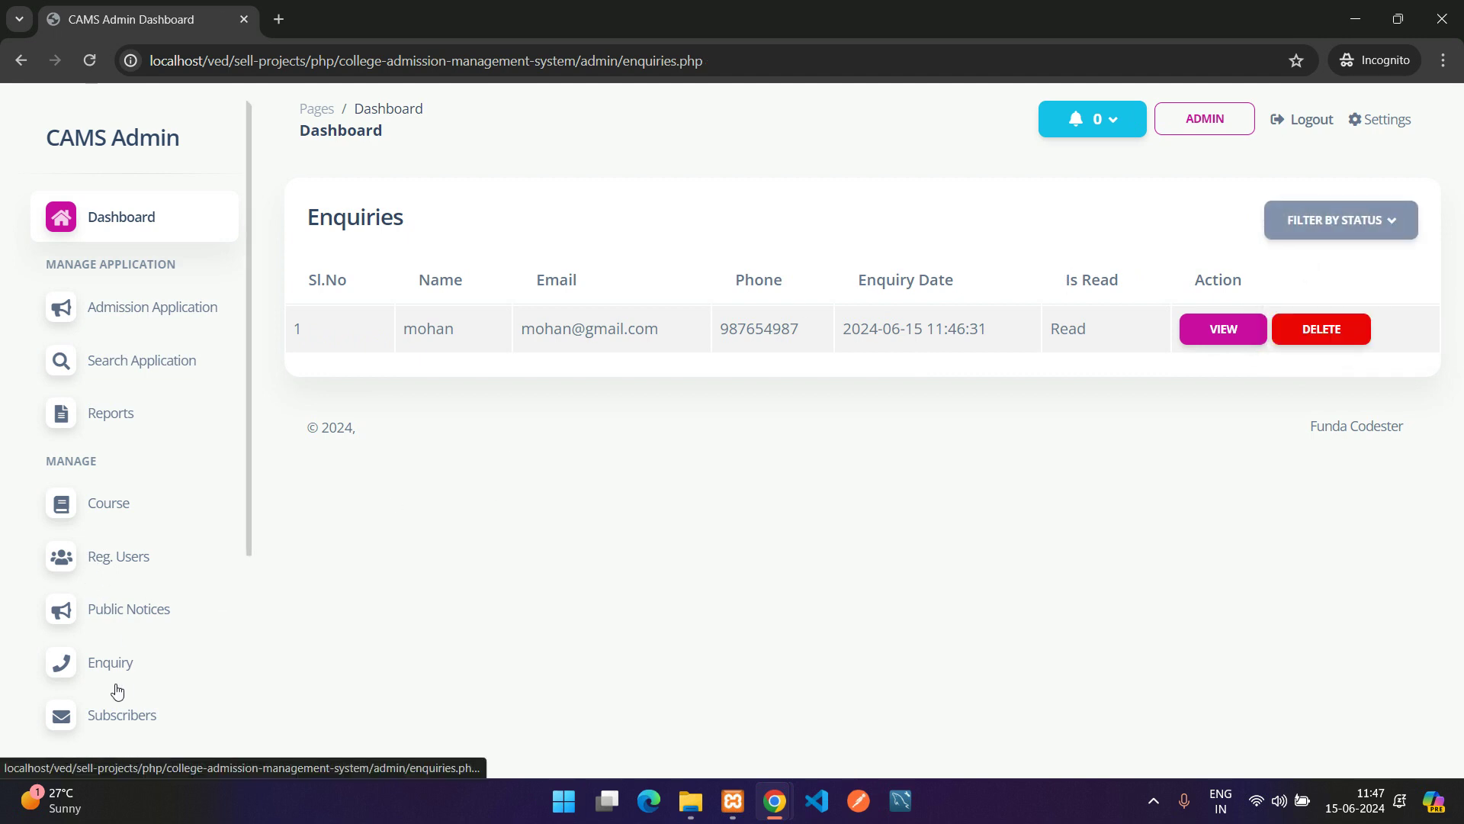
# Open the Subscribers list, which has no entries yet
pyautogui.click(128, 715)
pyautogui.scroll(-1, 128, 707)
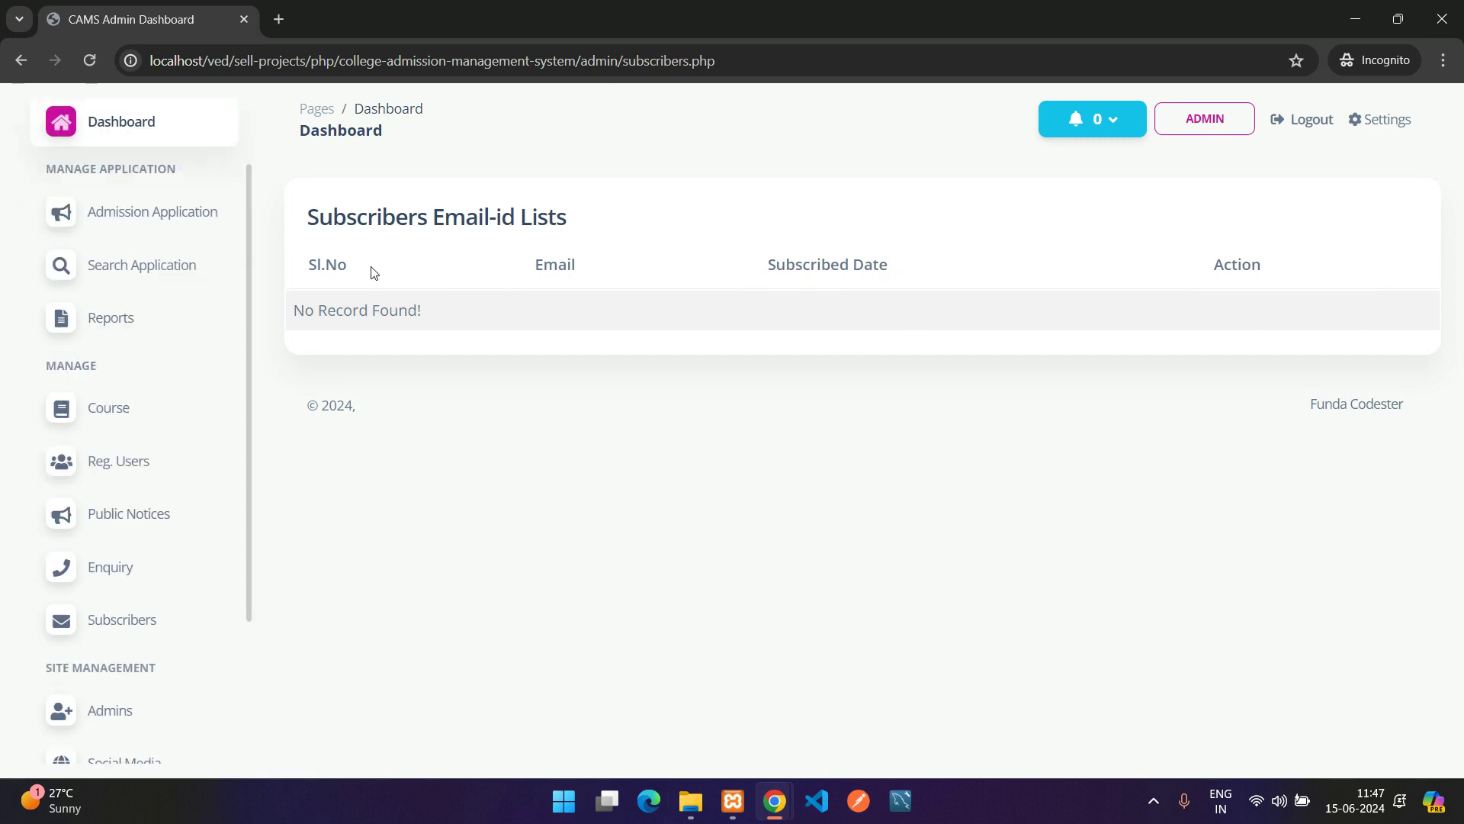
pyautogui.moveTo(309, 217); pyautogui.dragTo(393, 222)
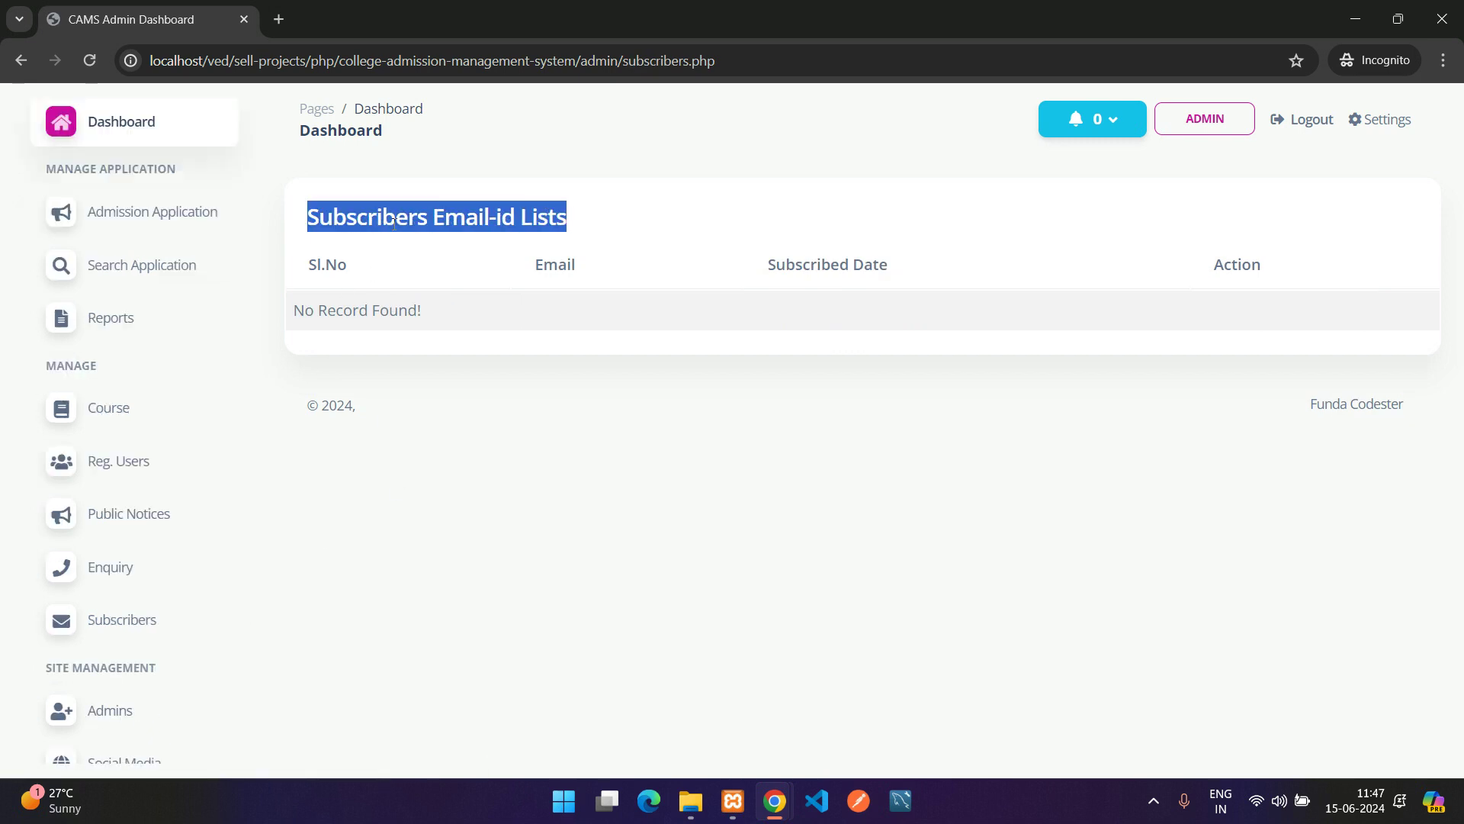
pyautogui.click(466, 214)
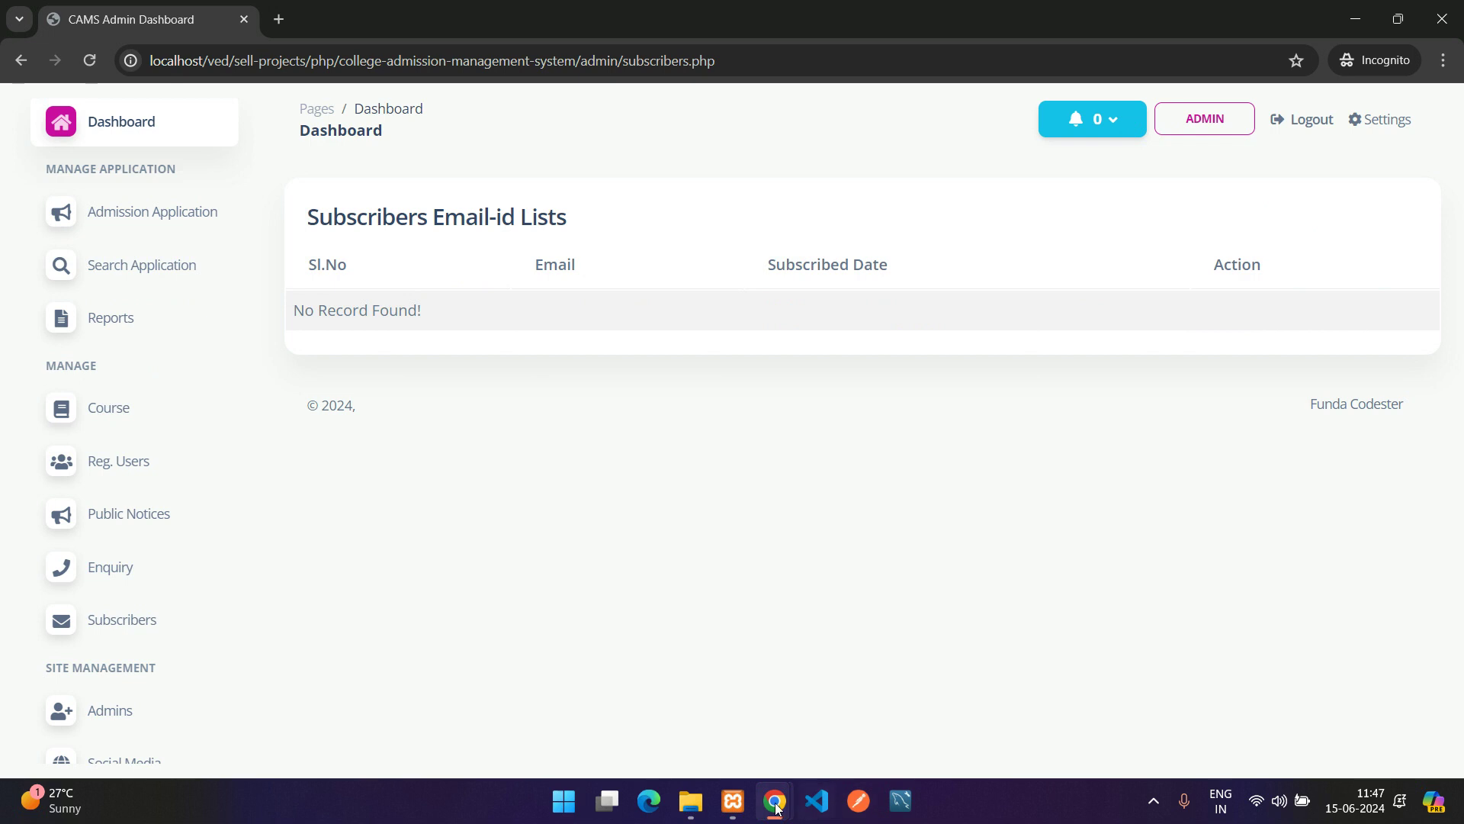
# On the public Contact Us page, subscribe an e-mail address to the newsletter
pyautogui.moveTo(776, 807)
pyautogui.click(751, 760)
pyautogui.scroll(-3, 1139, 619)
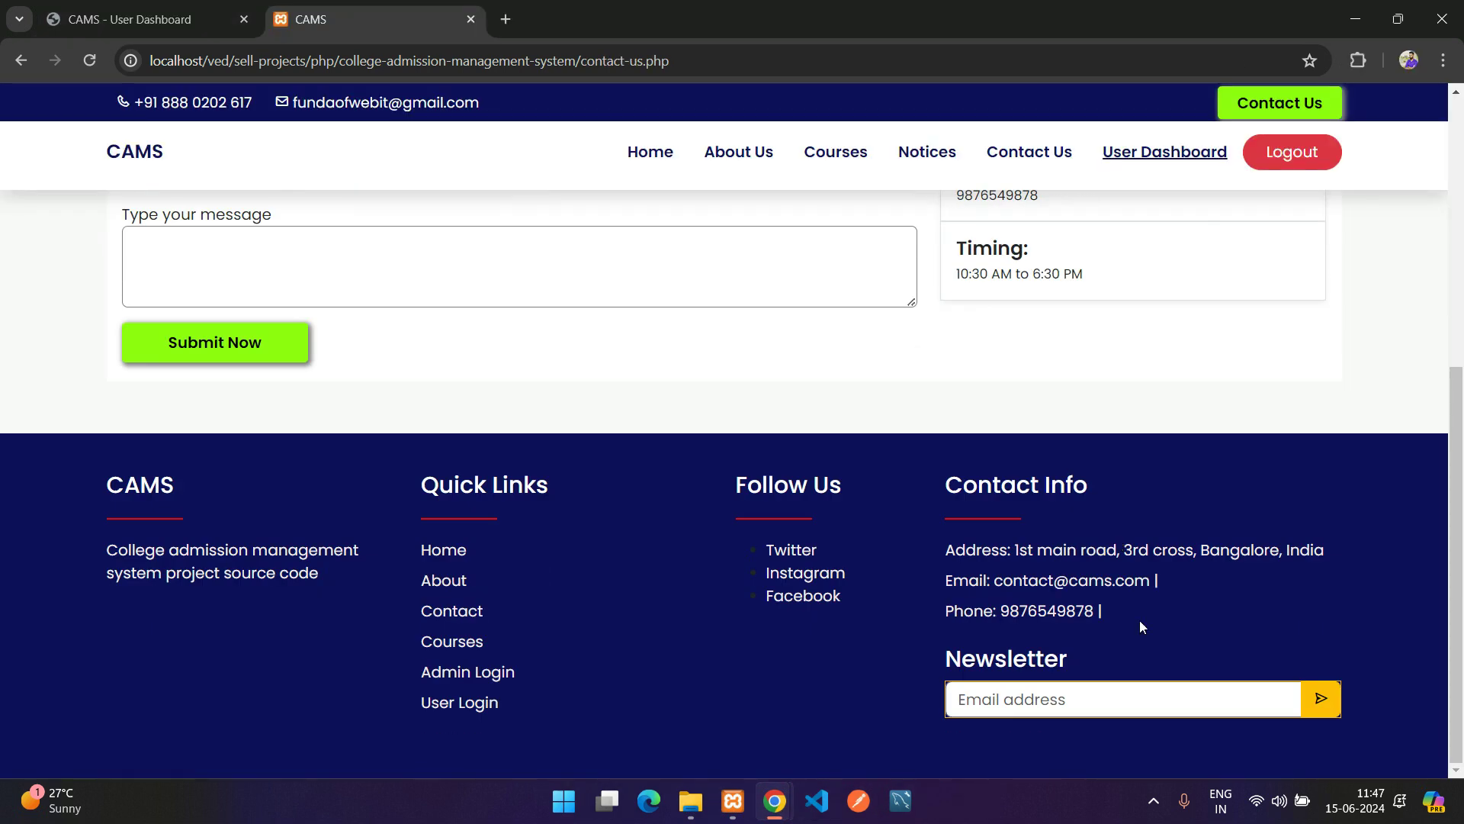
pyautogui.click(962, 699)
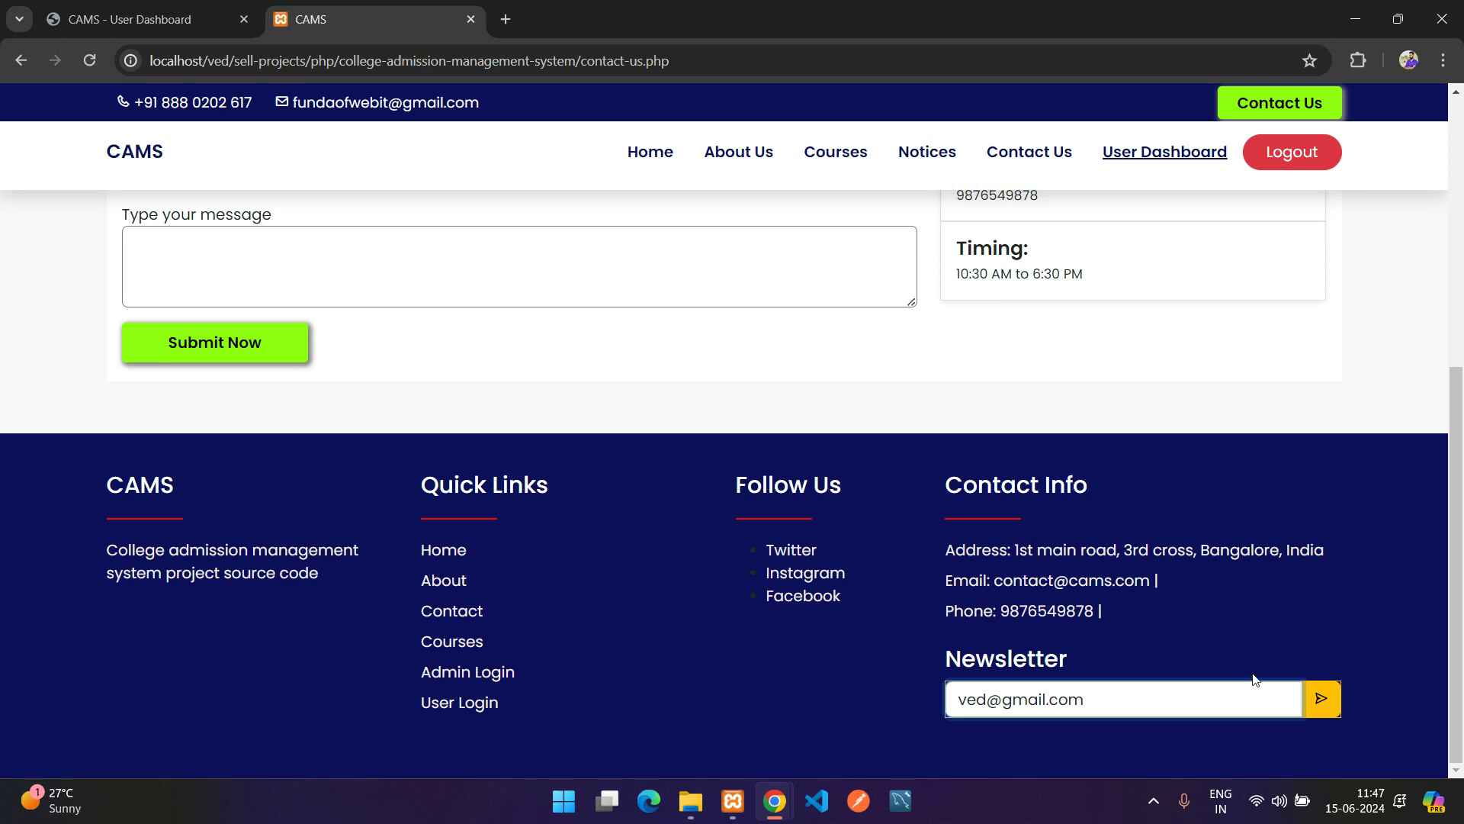
pyautogui.click(1321, 699)
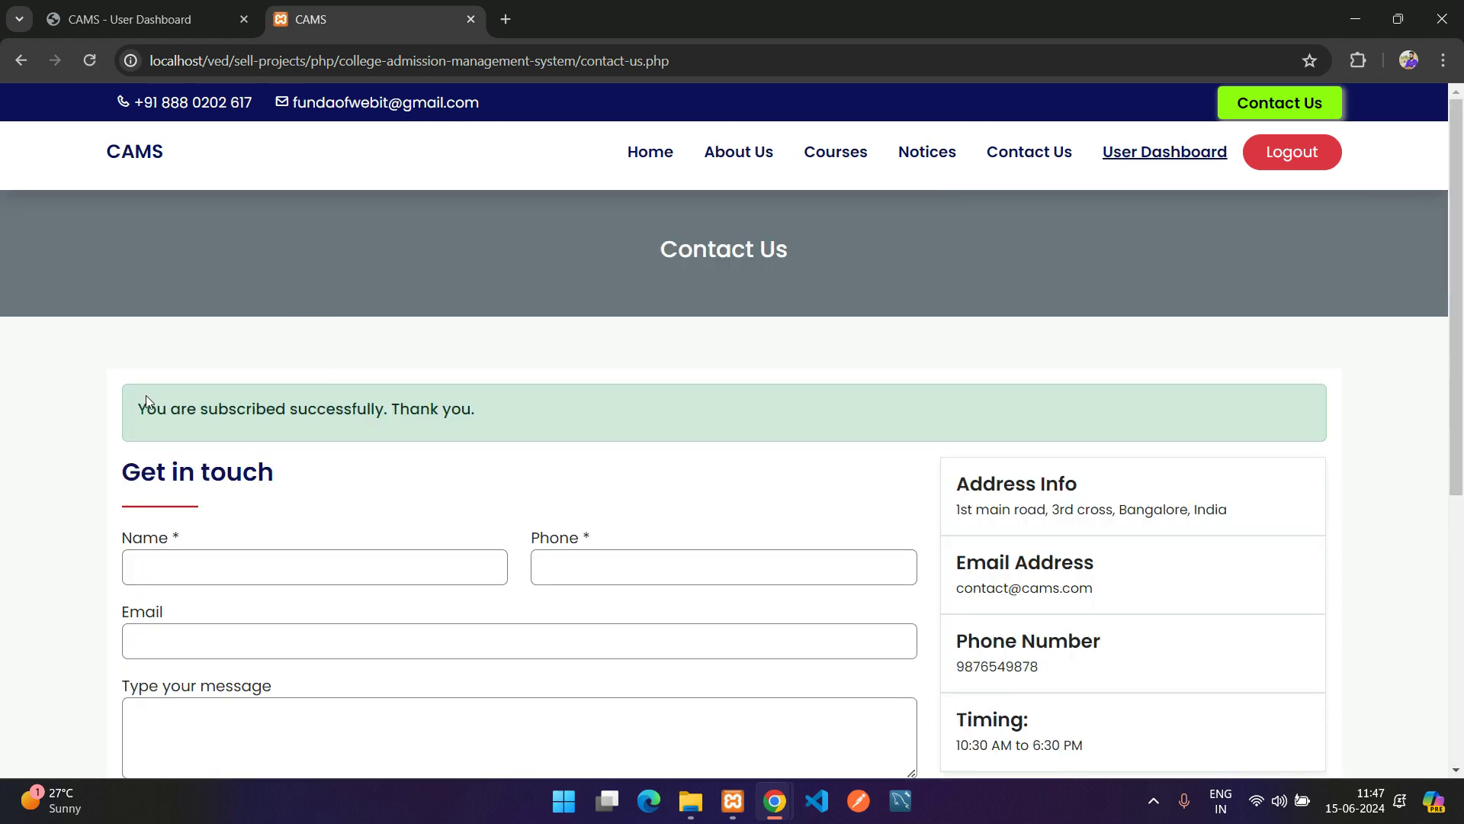
pyautogui.moveTo(147, 401); pyautogui.dragTo(567, 417)
pyautogui.scroll(-6, 587, 411)
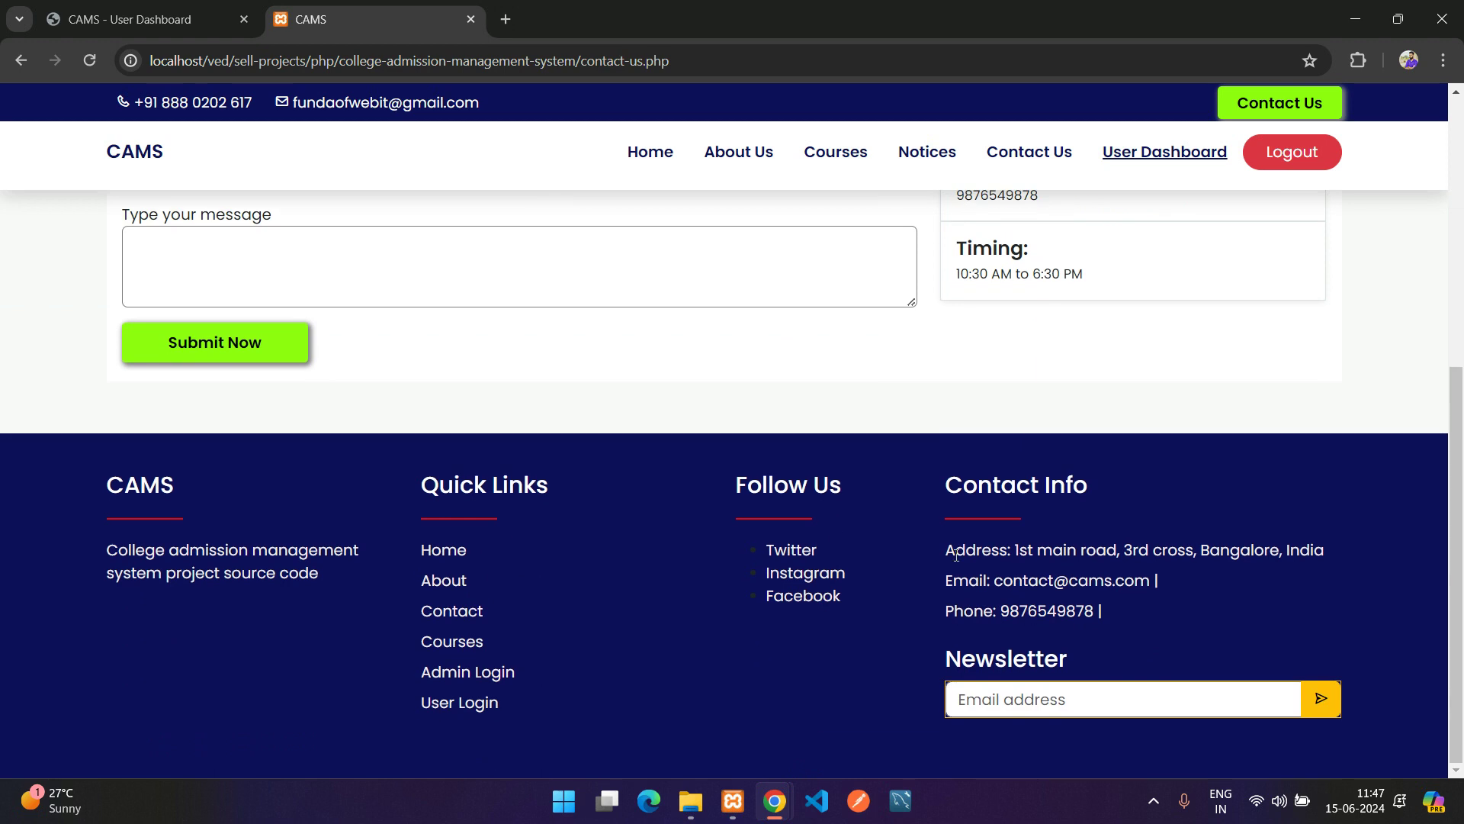
pyautogui.moveTo(770, 795)
pyautogui.click(881, 706)
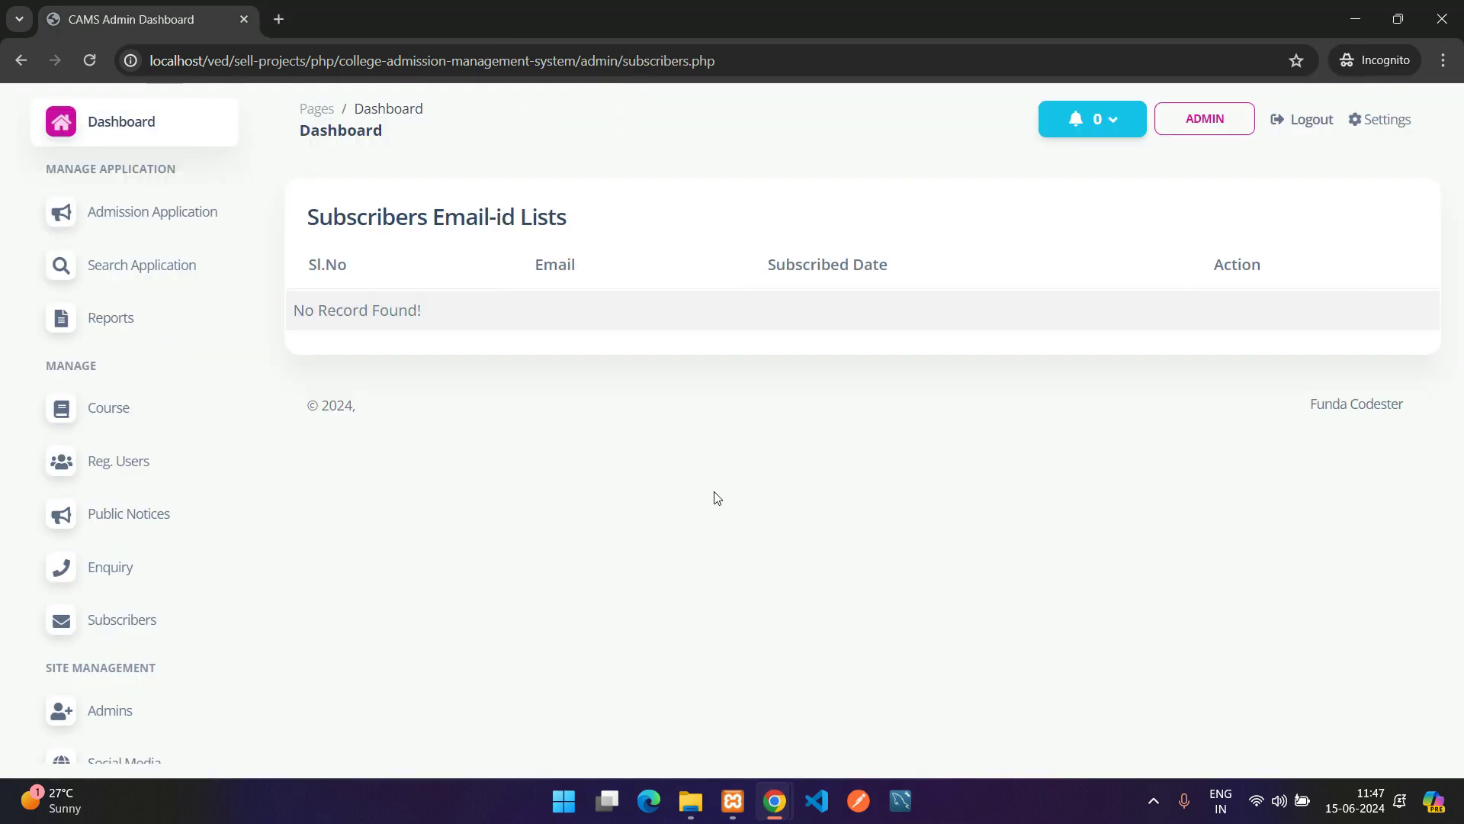
pyautogui.moveTo(293, 317); pyautogui.dragTo(1136, 316)
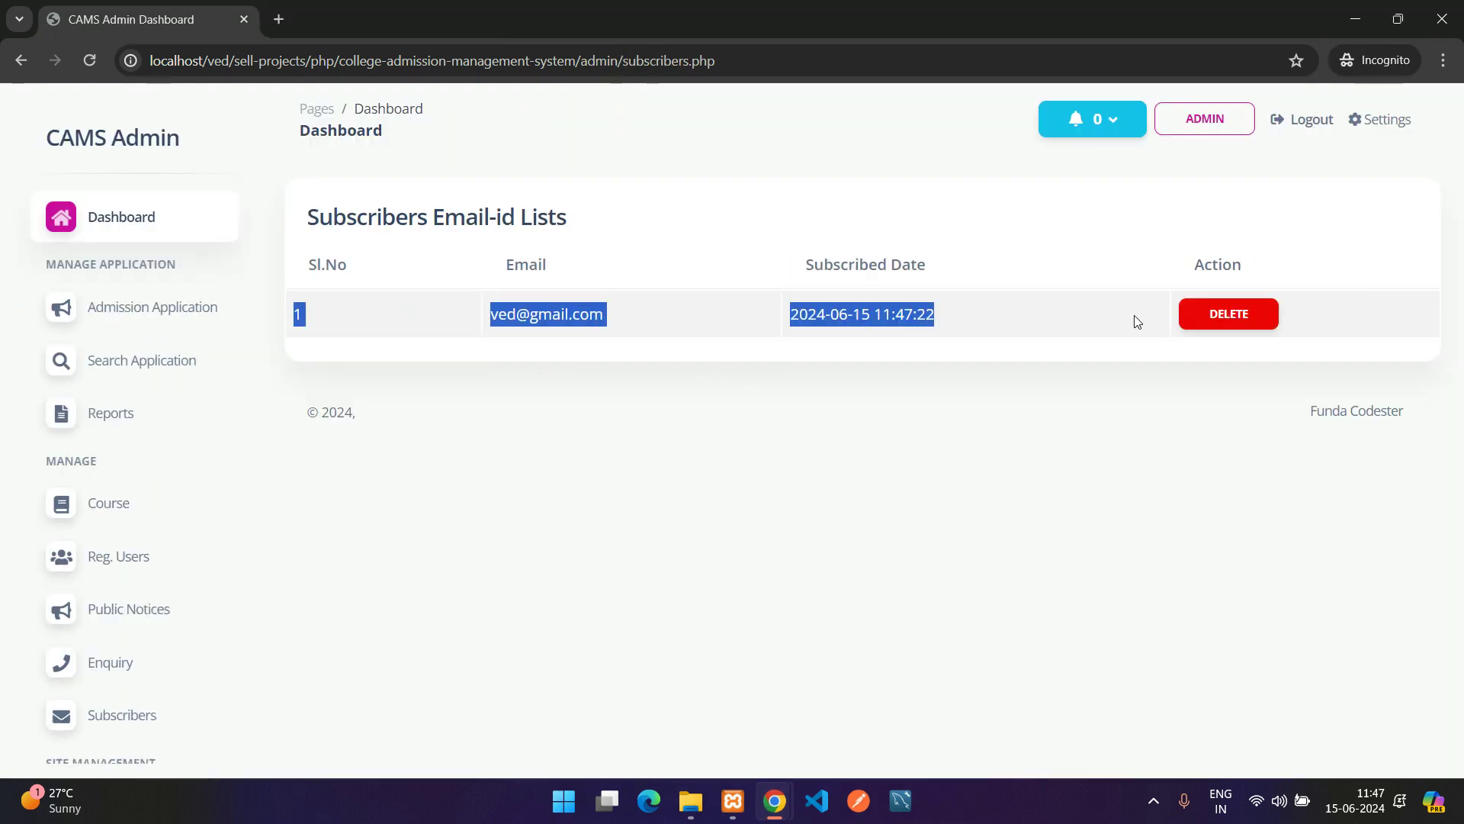
pyautogui.click(1137, 316)
pyautogui.moveTo(994, 308); pyautogui.dragTo(330, 317)
pyautogui.click(1023, 305)
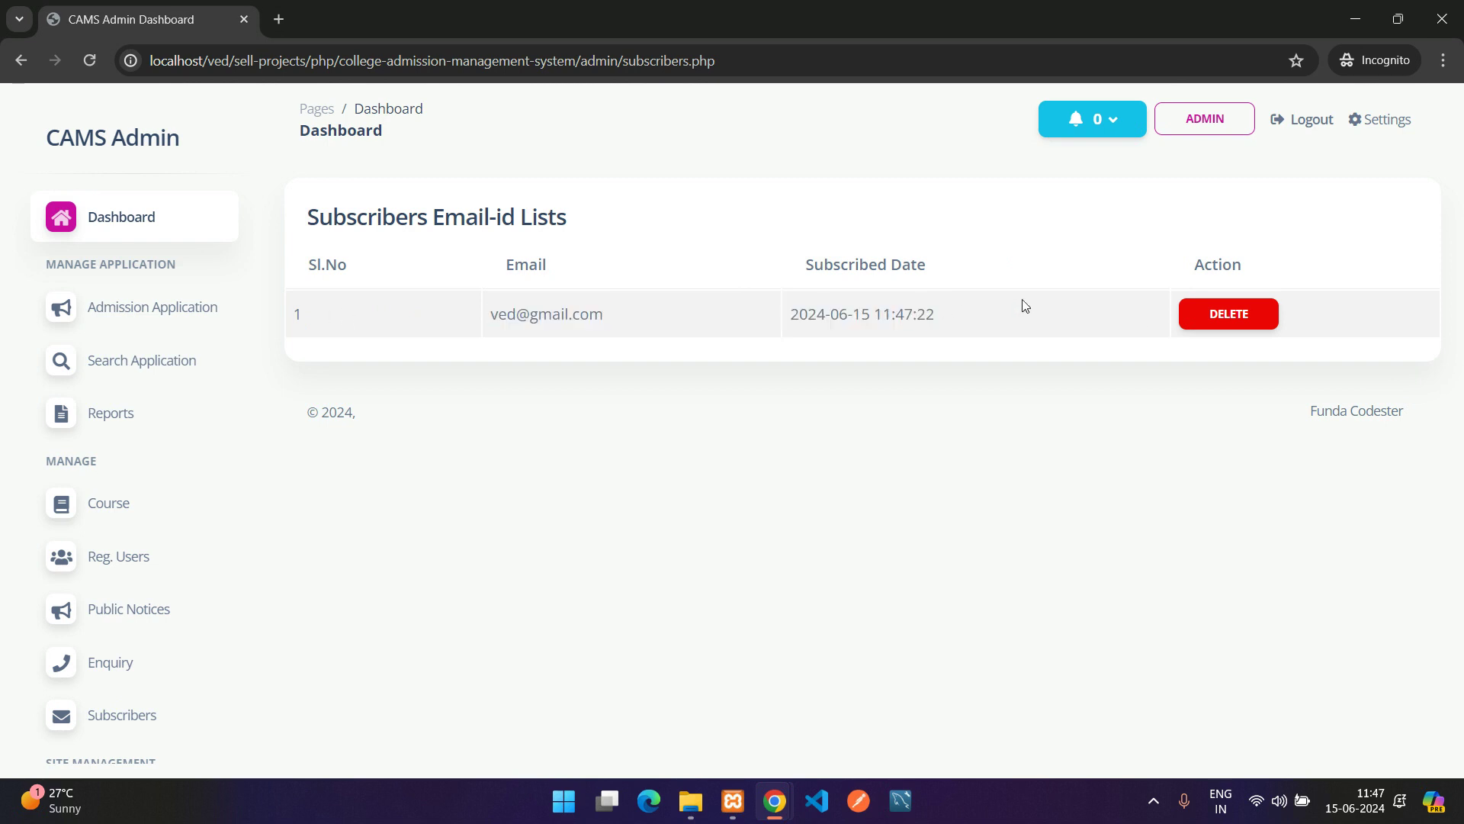
pyautogui.scroll(-4, 144, 645)
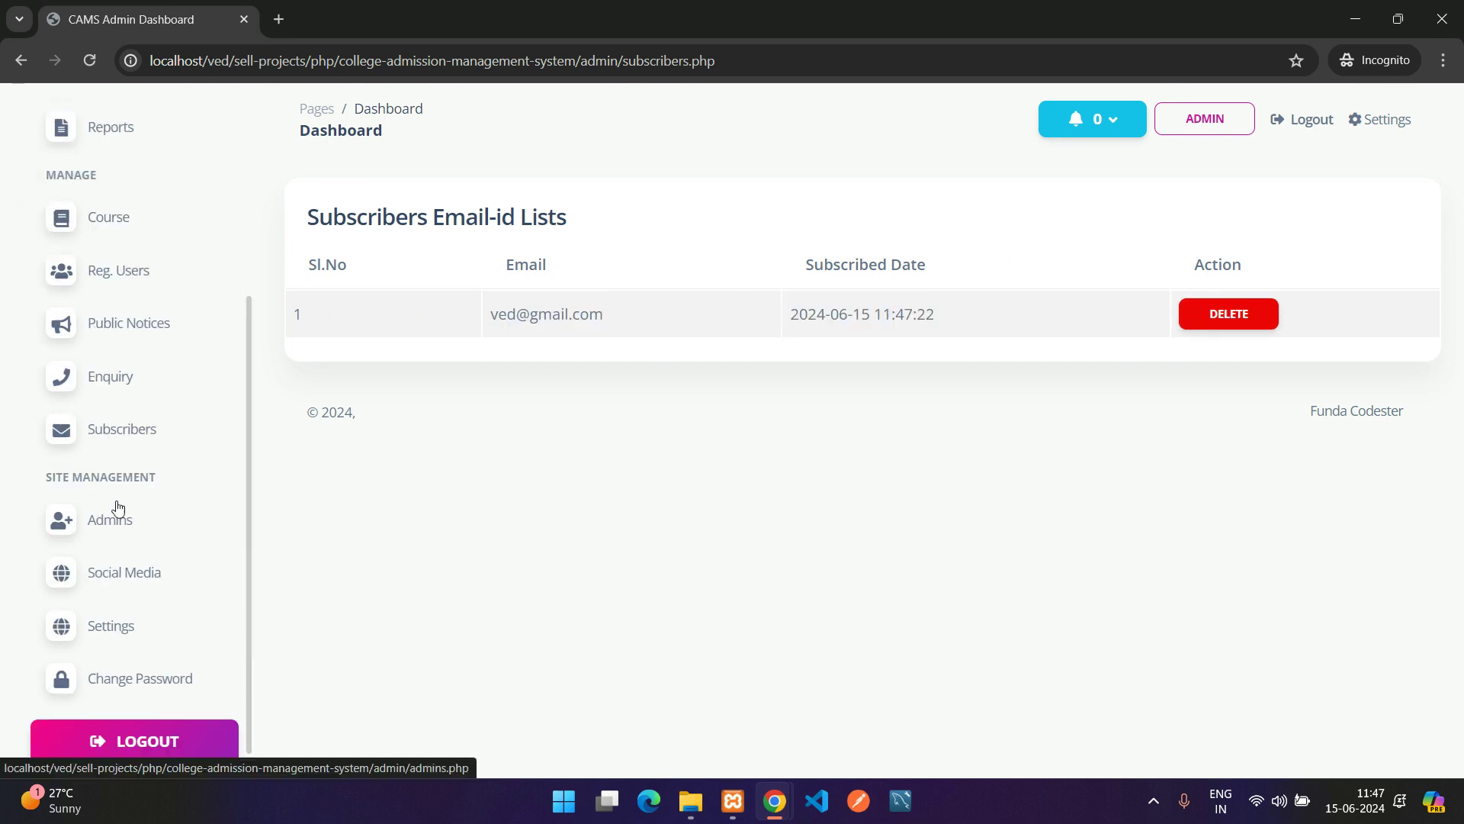
# Open the Admins list and preview the Add Admin form before returning
pyautogui.click(132, 532)
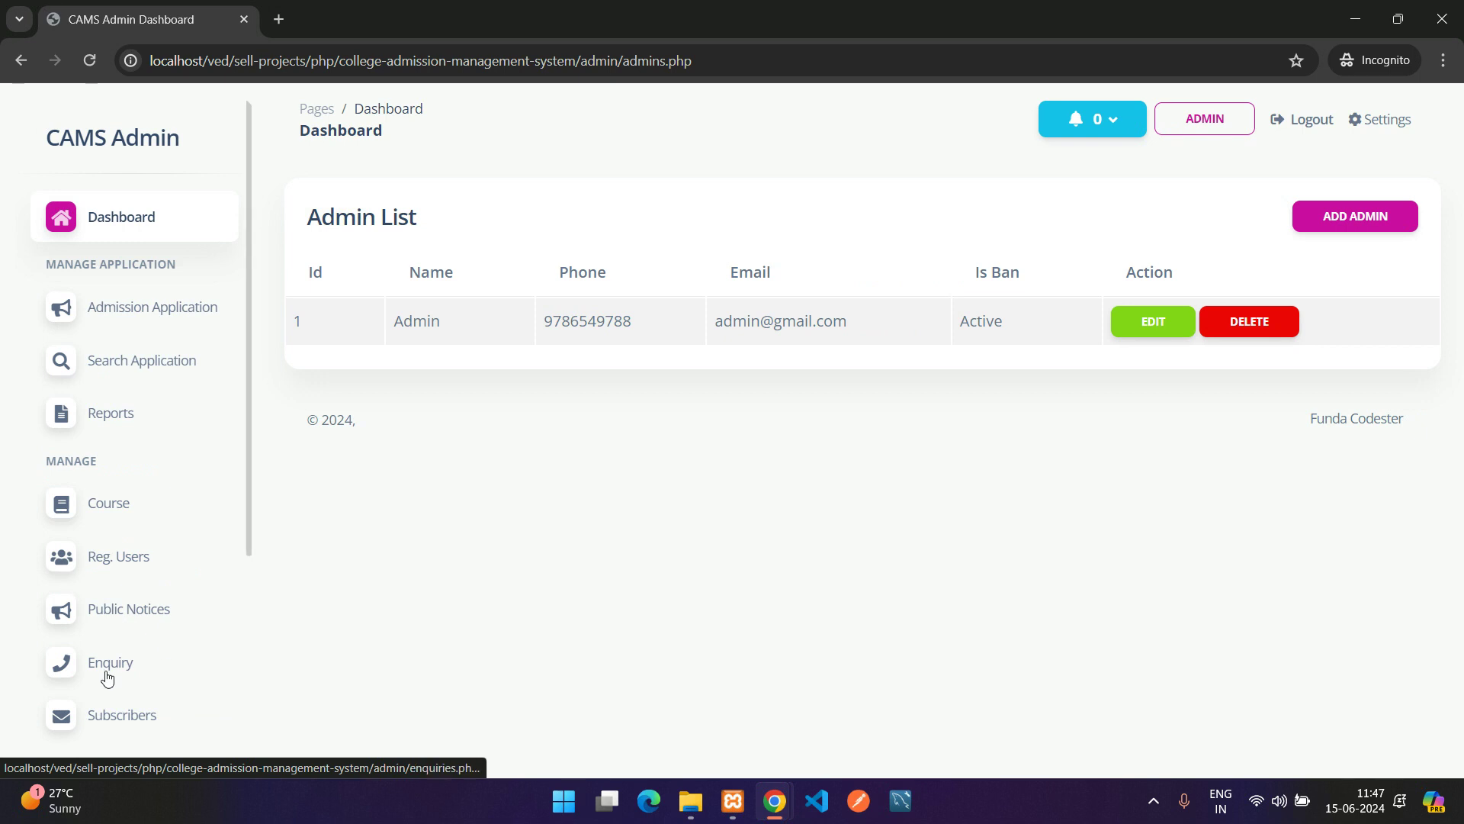
pyautogui.scroll(-4, 108, 664)
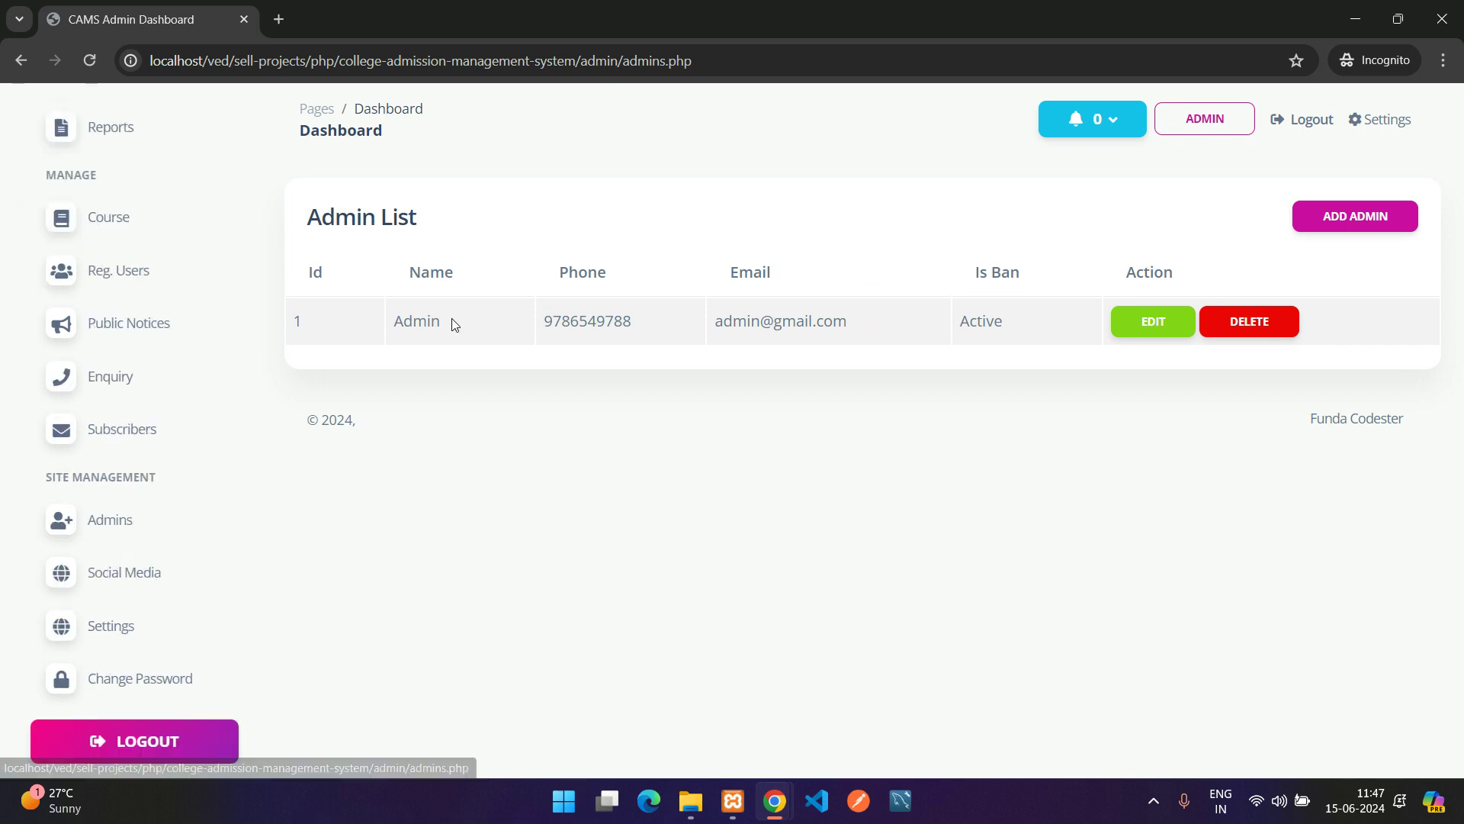
pyautogui.moveTo(451, 321); pyautogui.dragTo(953, 326)
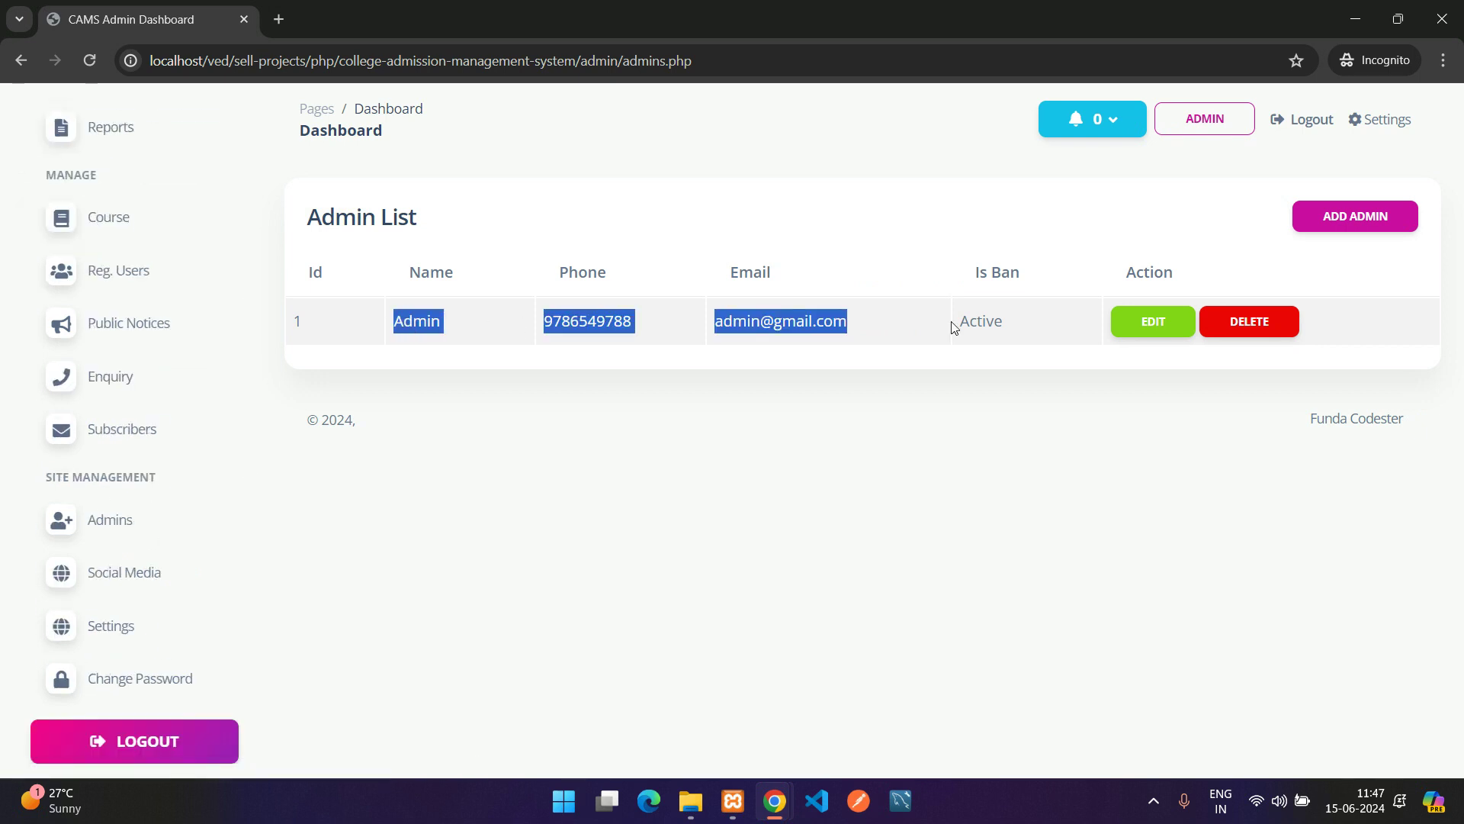
pyautogui.click(1350, 218)
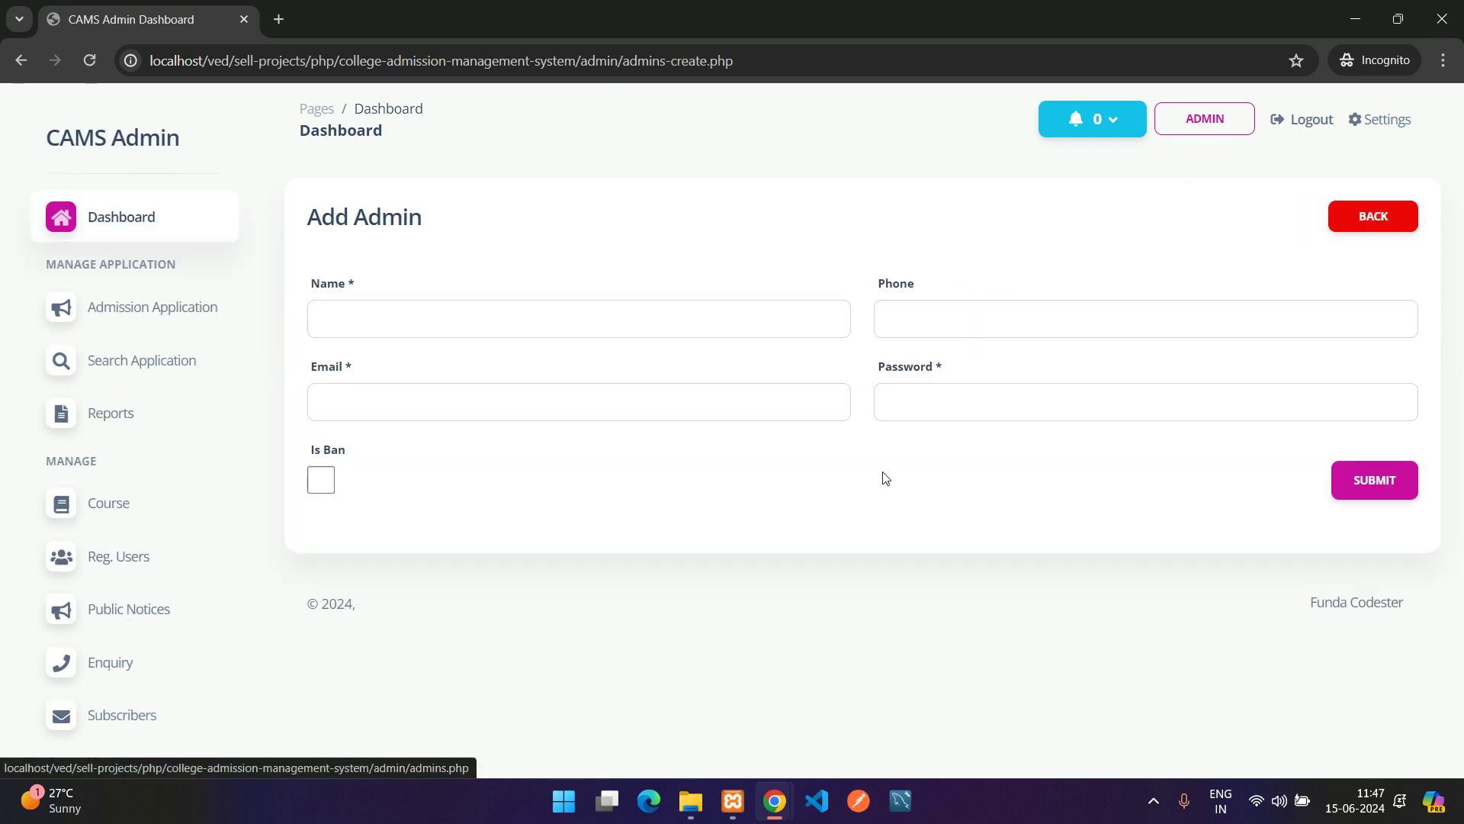
pyautogui.click(525, 318)
pyautogui.click(1365, 224)
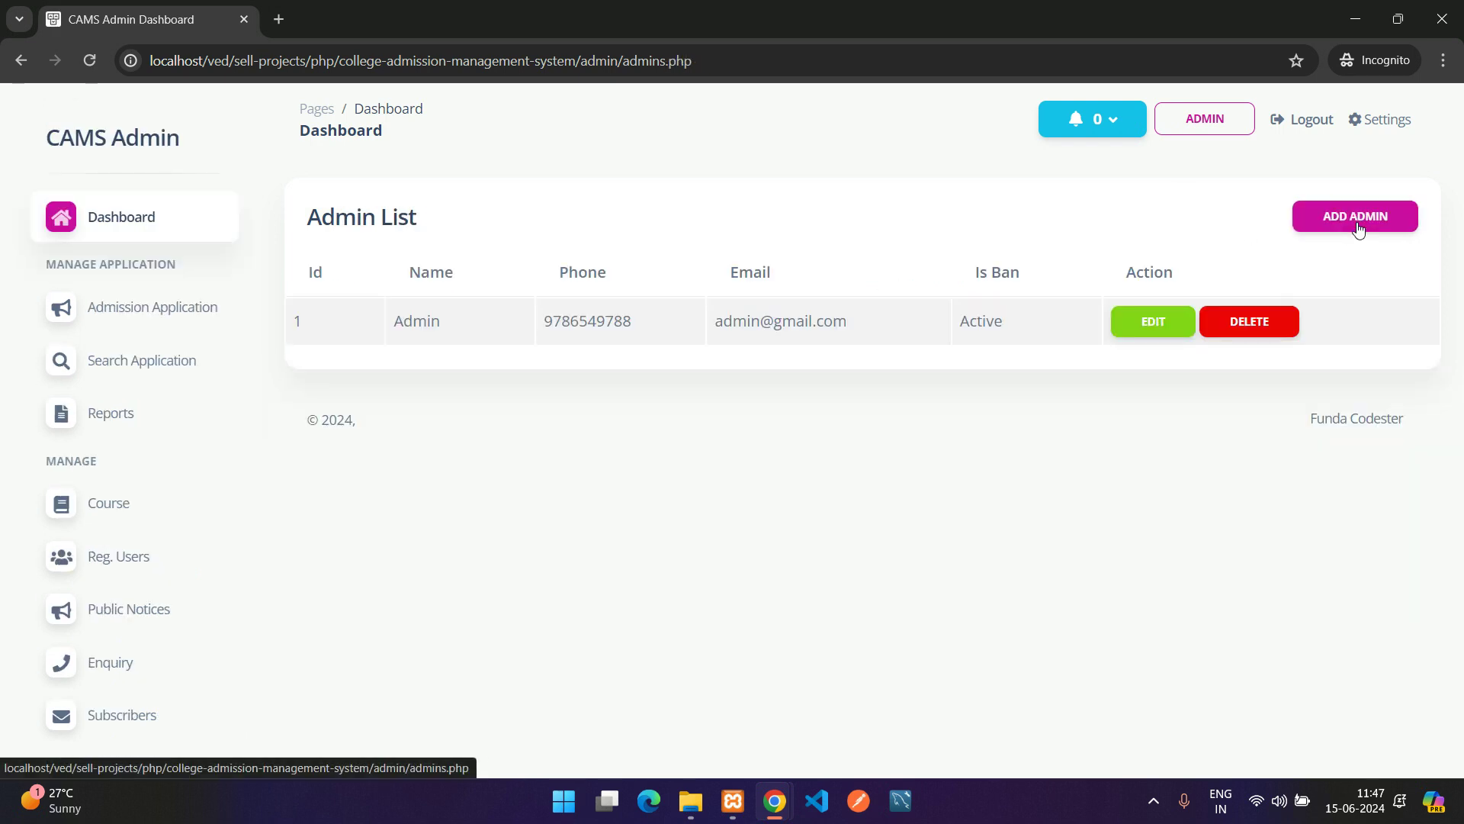
# Open the admin record for editing, toggle Is Ban on and off, and leave without saving
pyautogui.doubleClick(967, 327)
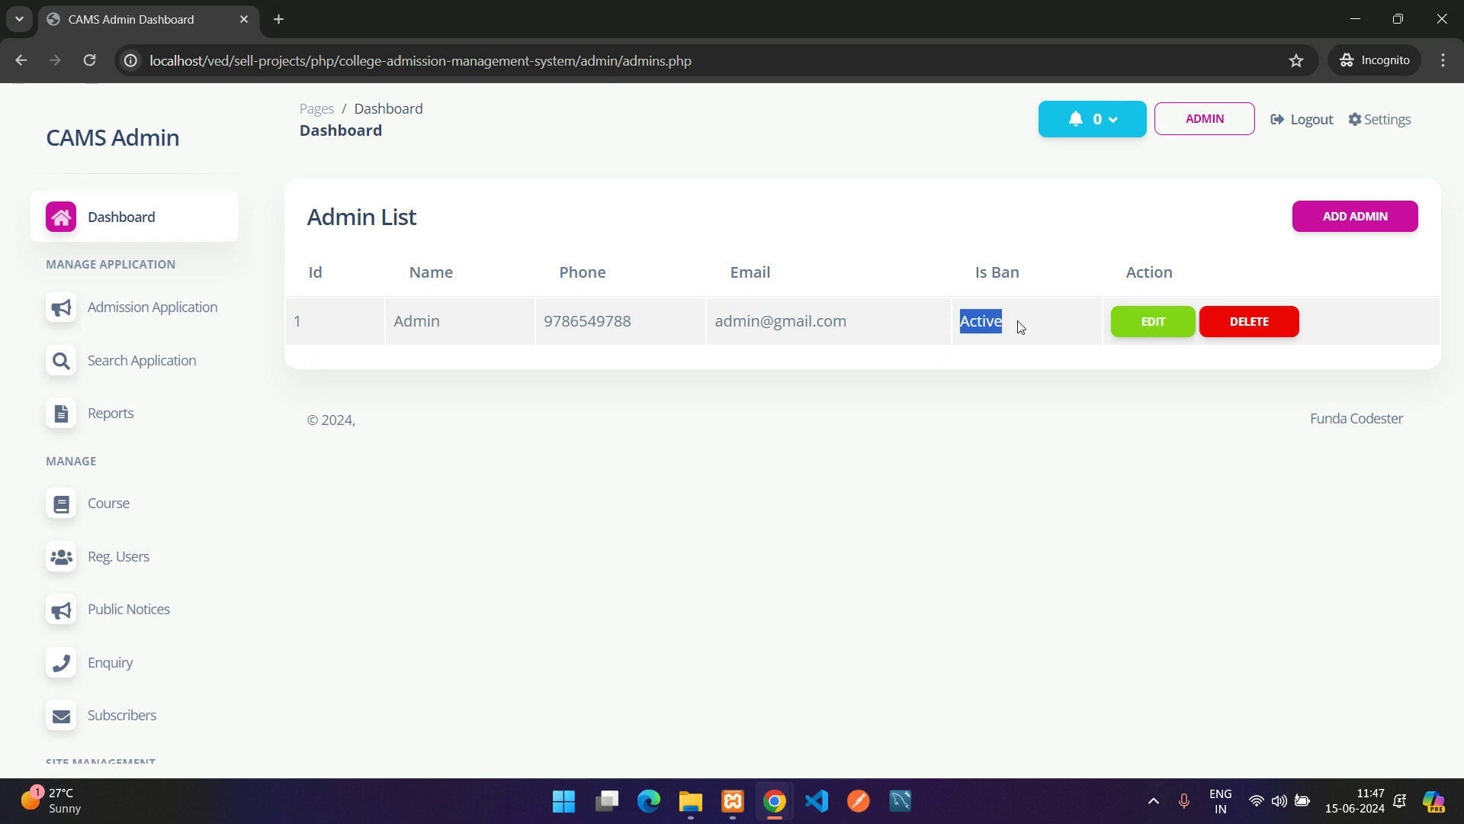
pyautogui.click(1122, 325)
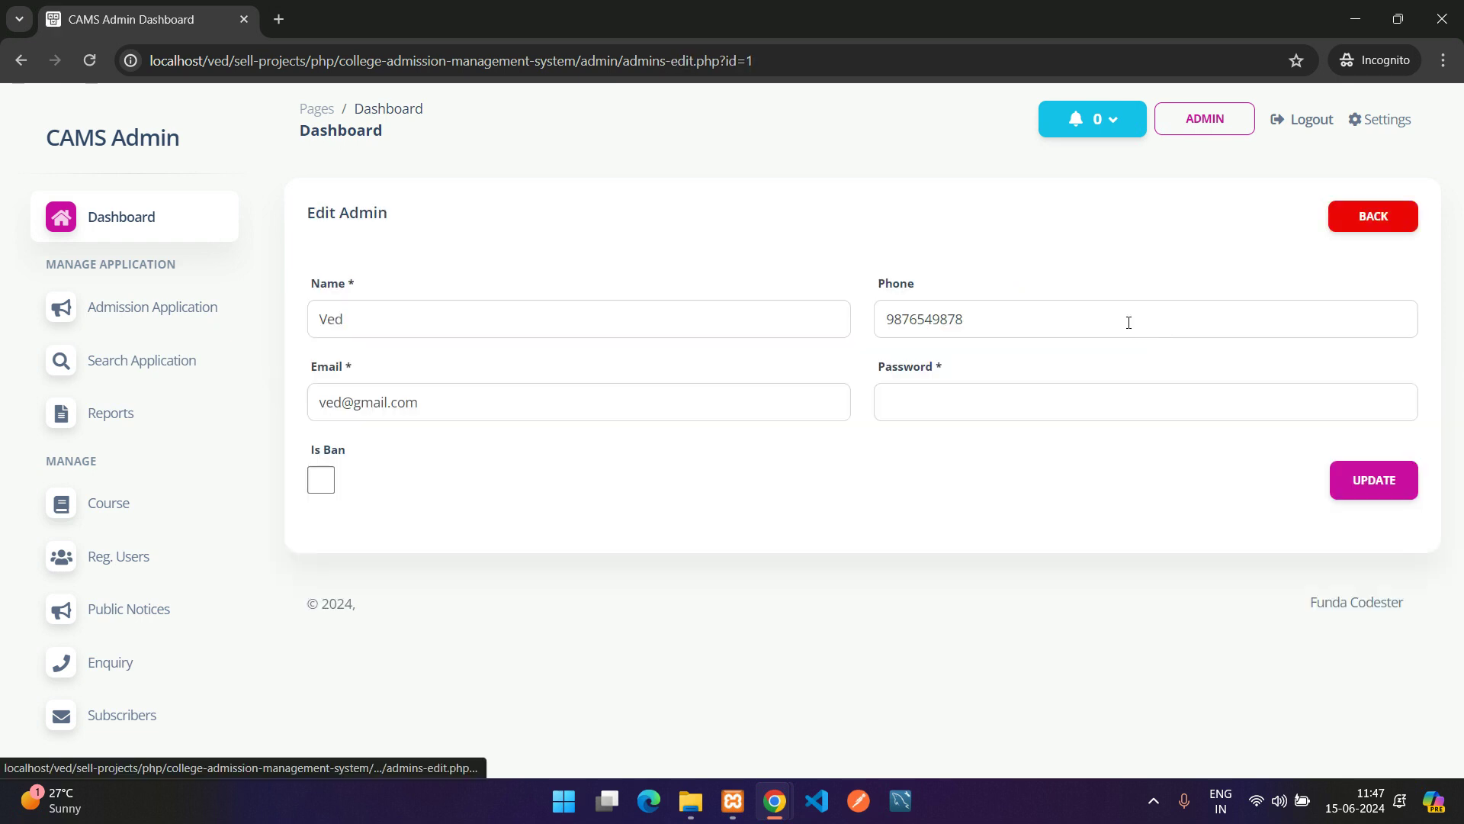
pyautogui.click(326, 491)
pyautogui.click(326, 490)
pyautogui.click(1377, 229)
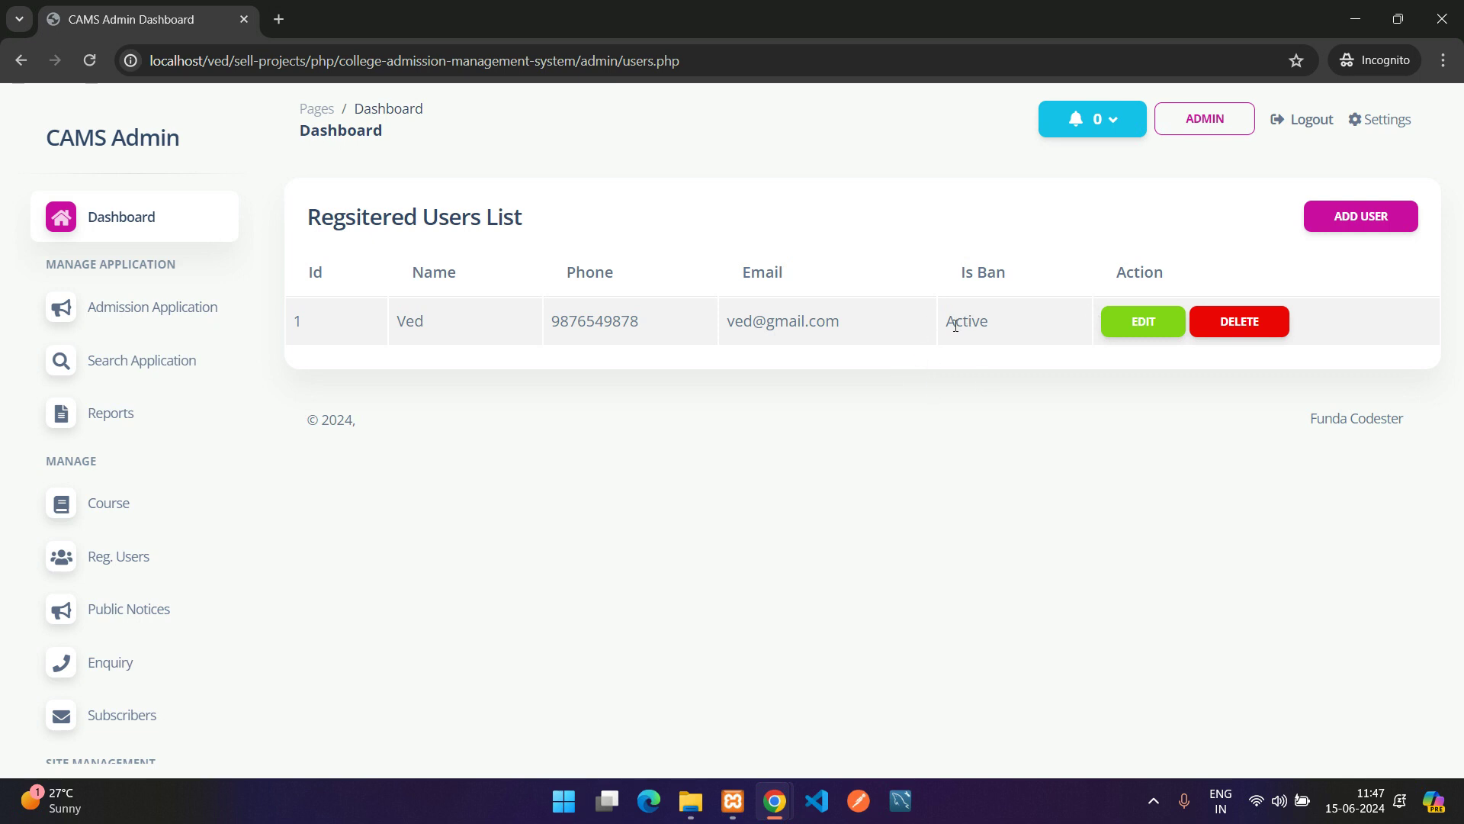
pyautogui.doubleClick(955, 326)
pyautogui.click(921, 419)
pyautogui.scroll(-3, 163, 547)
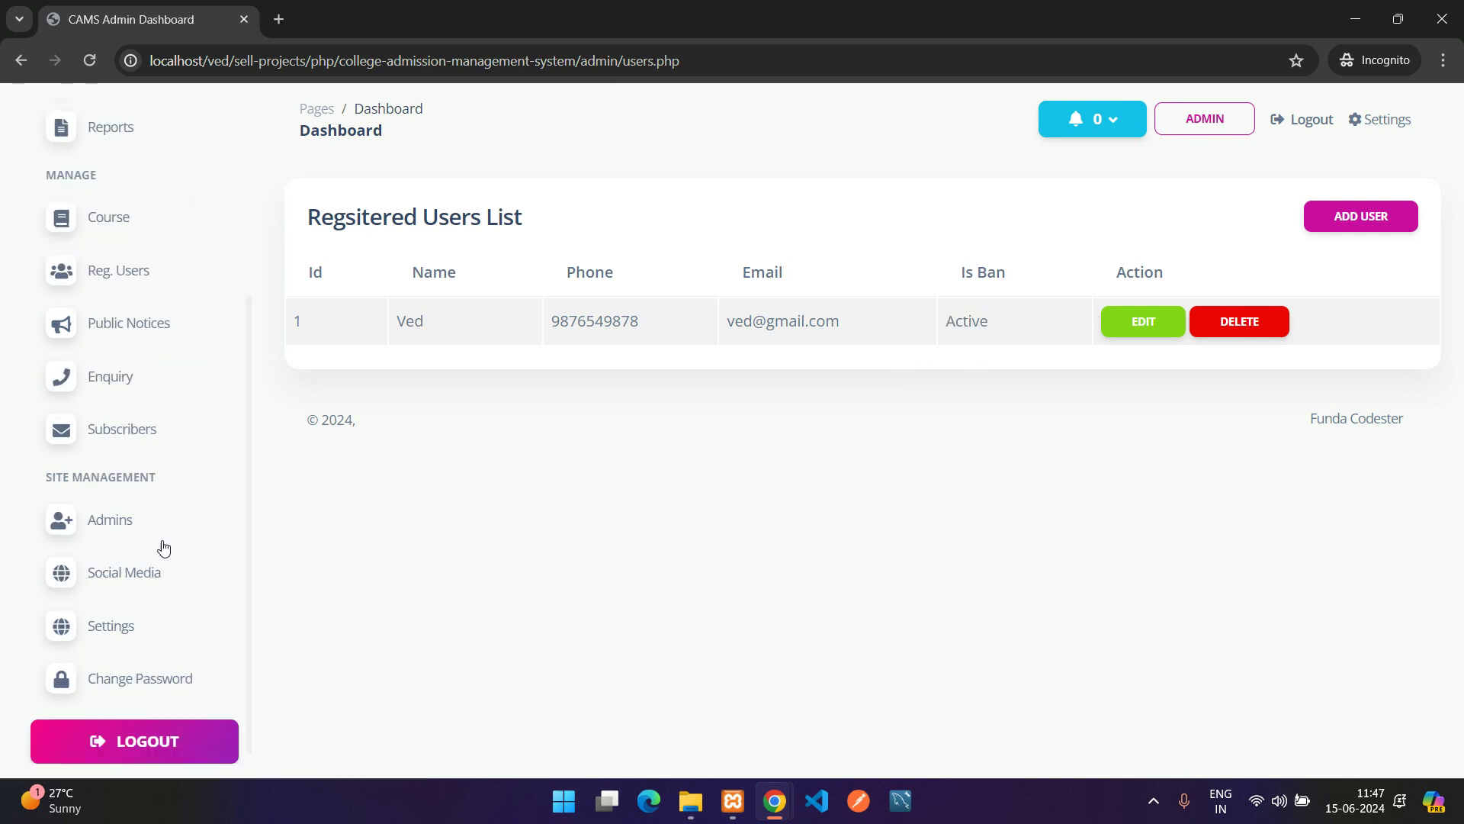
pyautogui.scroll(-1, 164, 547)
# Compare the admin Social Media list with the public site's Follow Us links
pyautogui.click(110, 560)
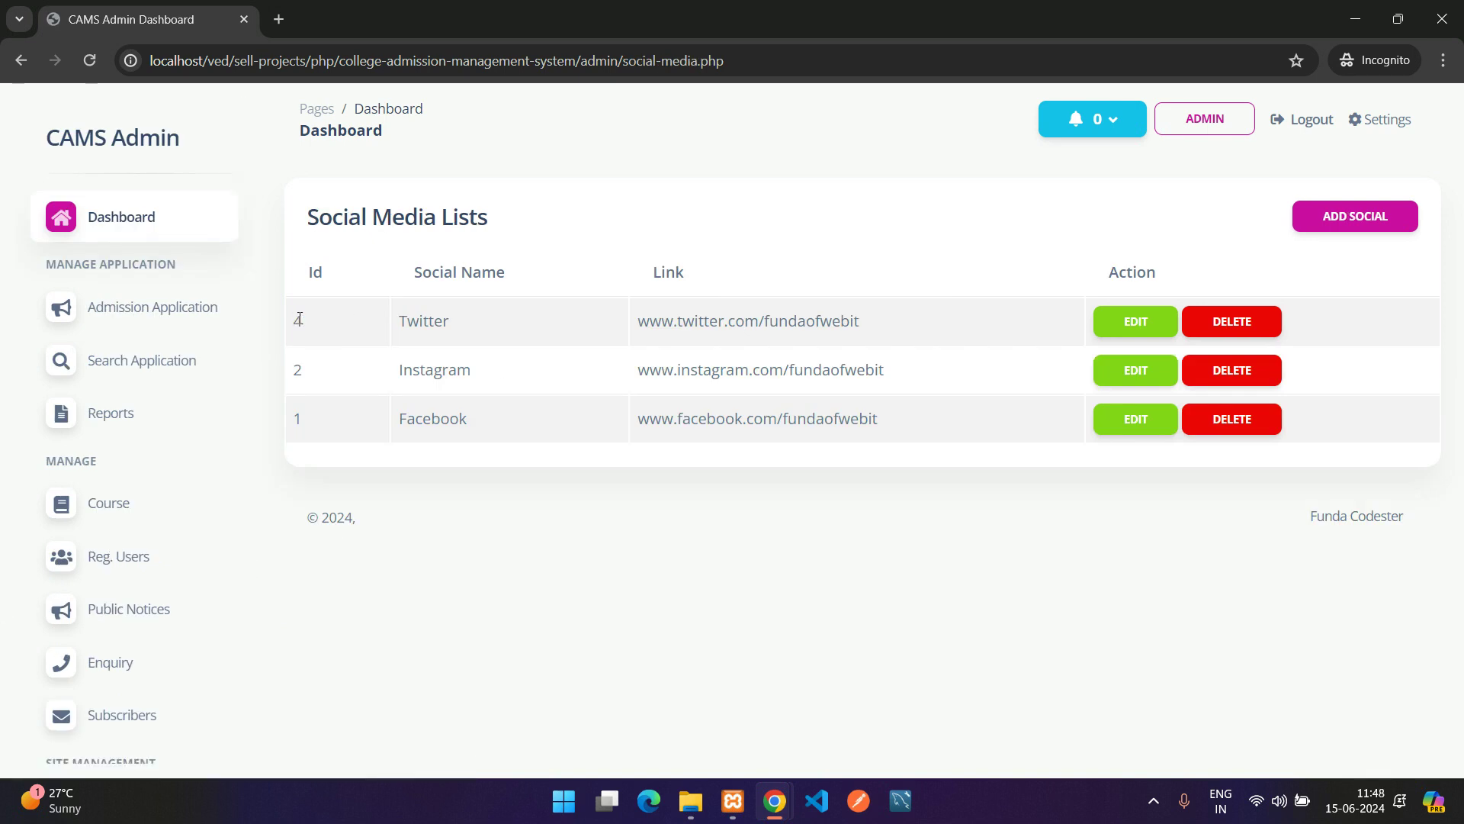
pyautogui.moveTo(299, 319); pyautogui.dragTo(913, 418)
pyautogui.click(916, 418)
pyautogui.moveTo(770, 815)
pyautogui.click(665, 713)
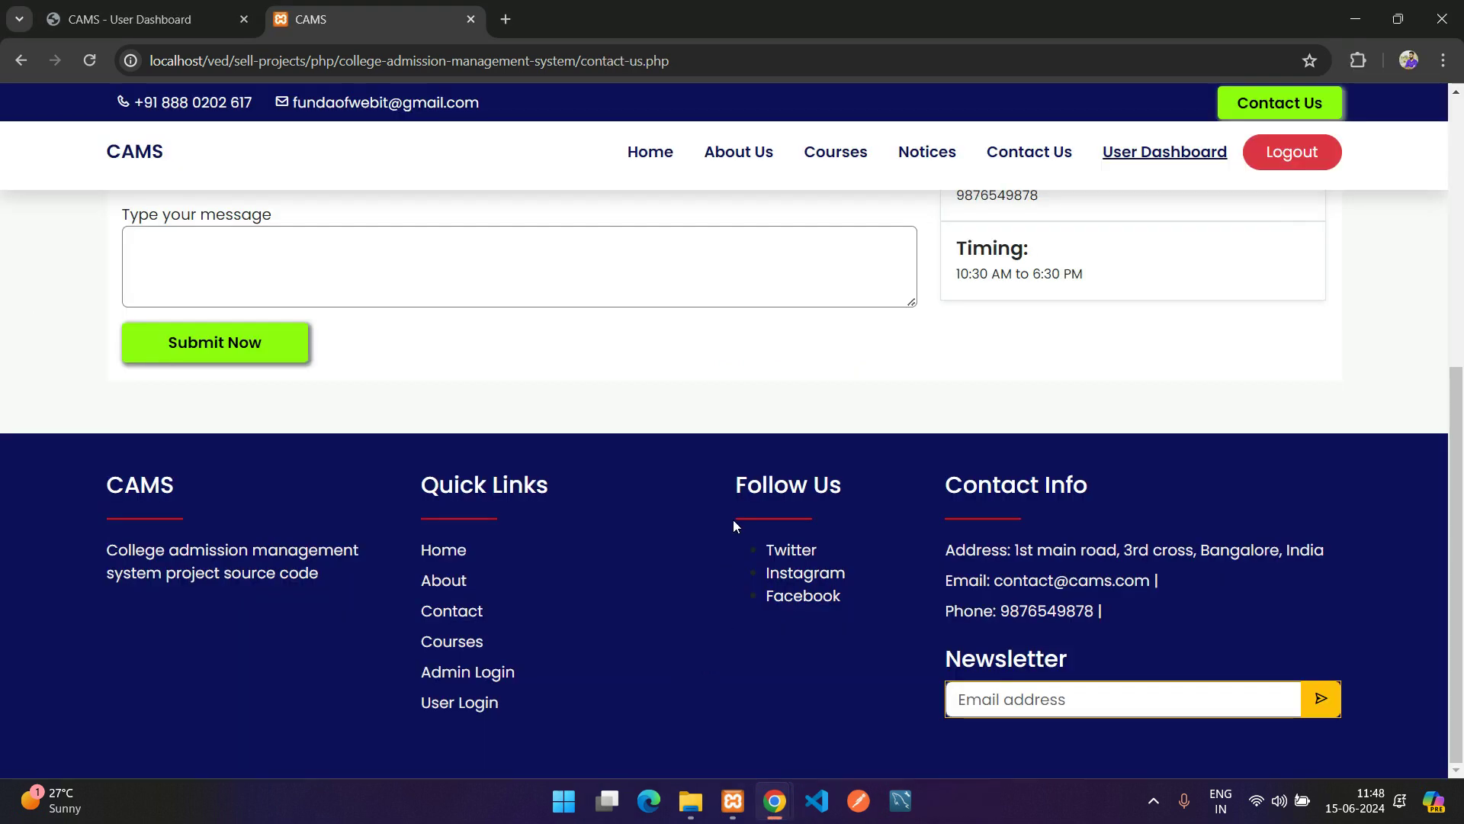
pyautogui.moveTo(734, 524); pyautogui.dragTo(830, 615)
pyautogui.click(847, 621)
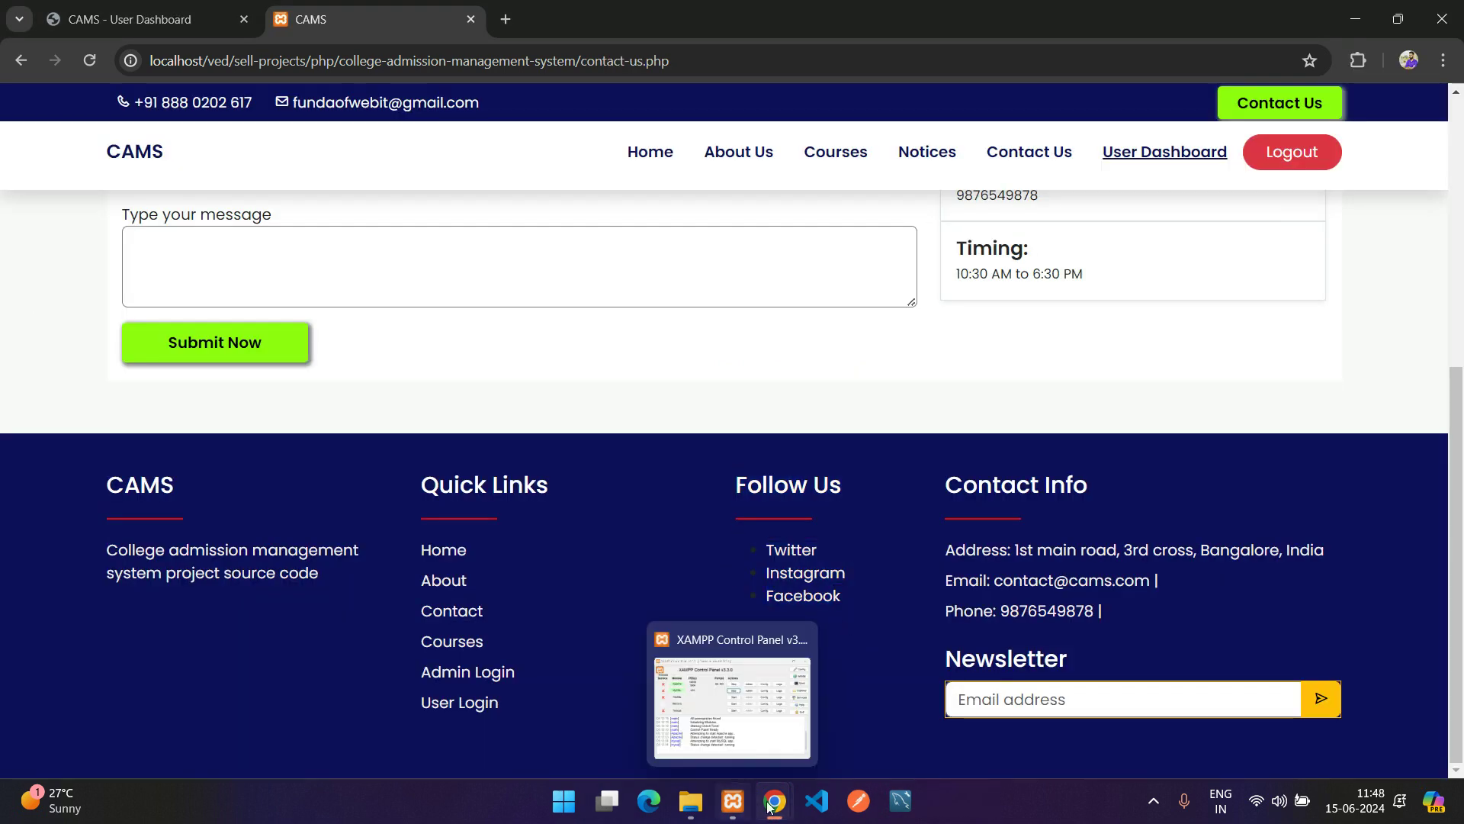
pyautogui.moveTo(771, 807)
pyautogui.click(877, 705)
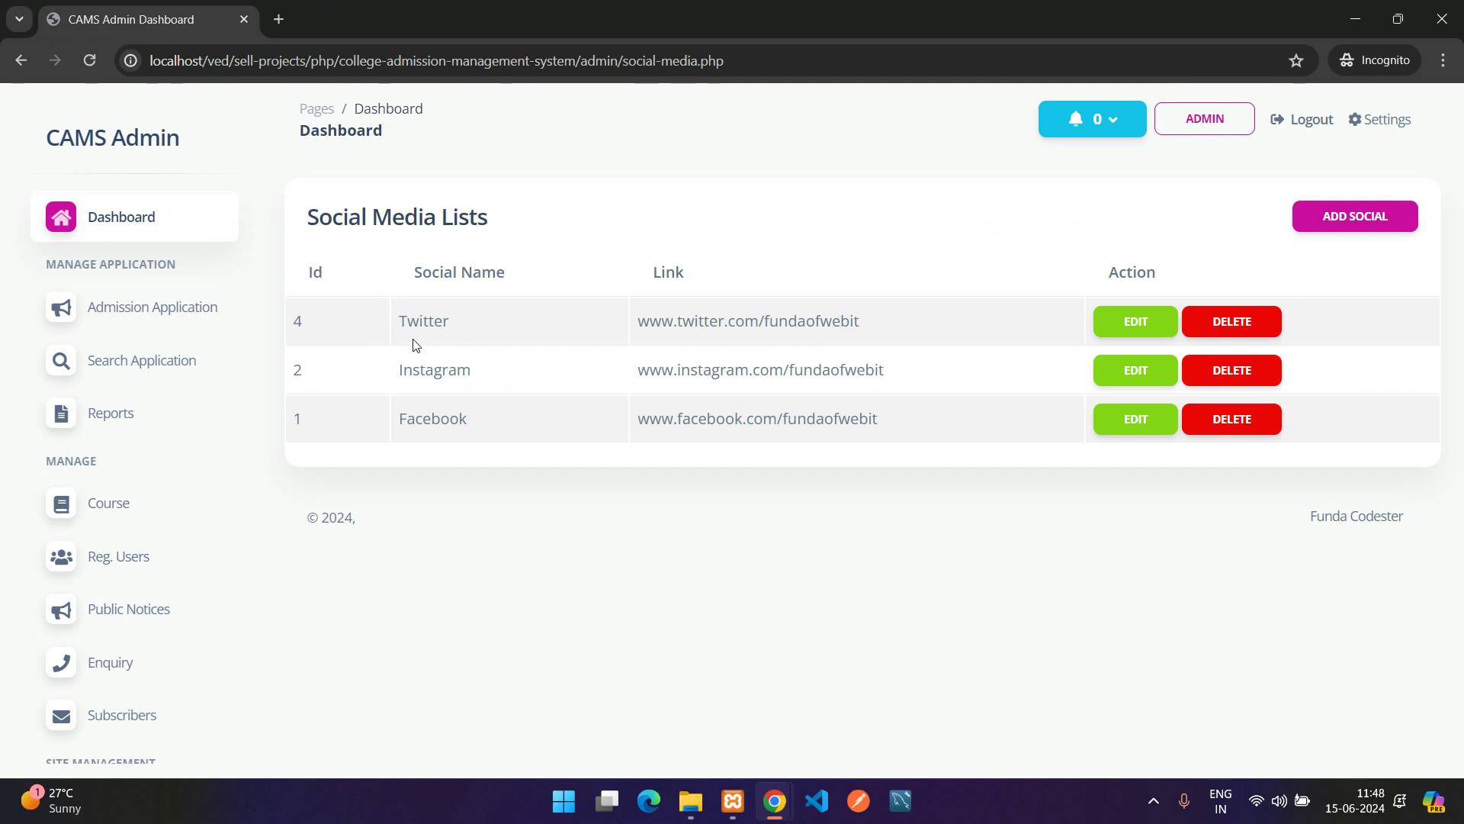
# Add a social link named Youtube pointing to yt.com/fundaofwebit
pyautogui.click(1330, 221)
pyautogui.click(646, 327)
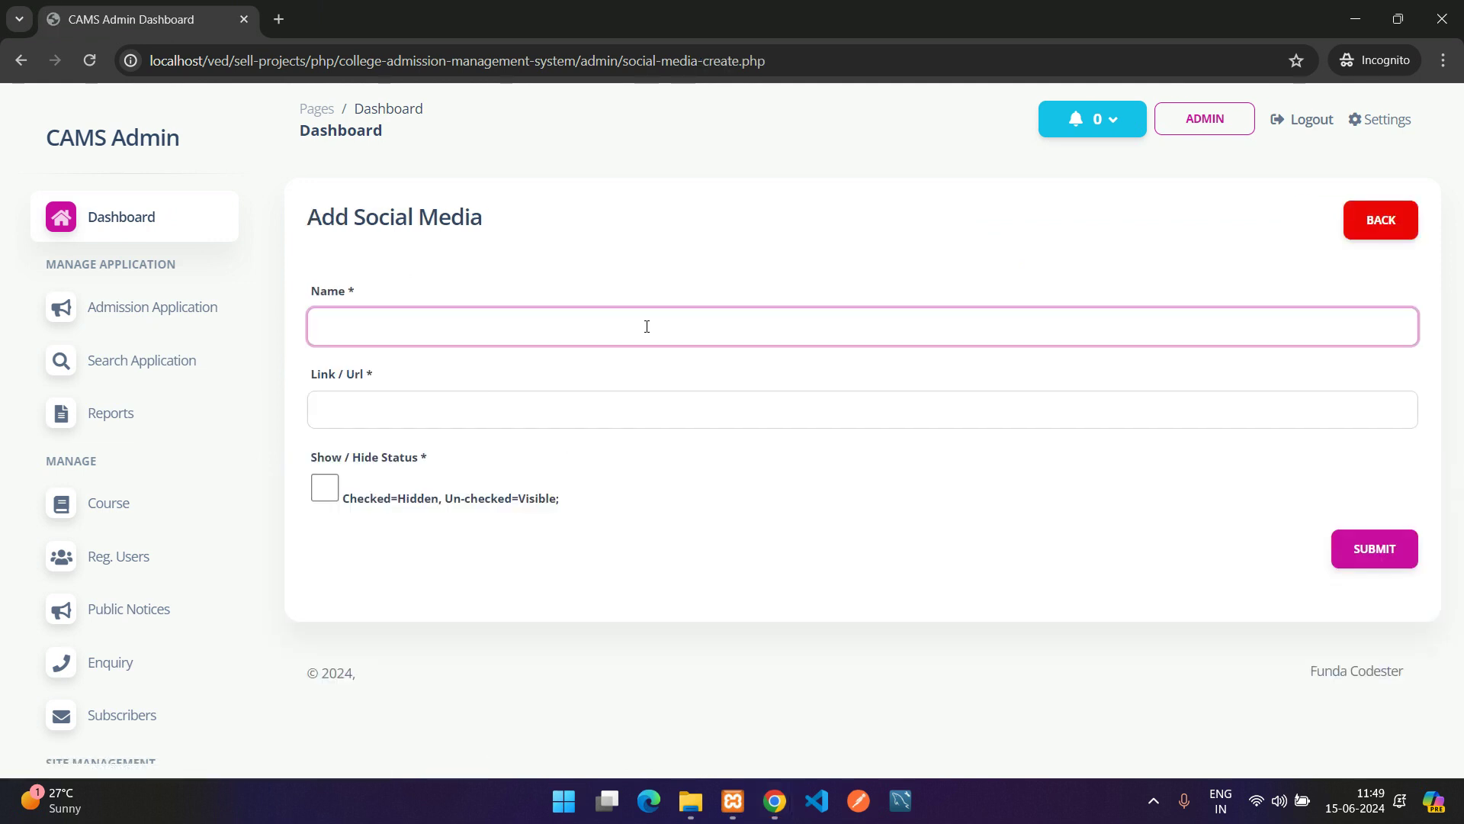
pyautogui.write('Youtube')
pyautogui.press('Tab')
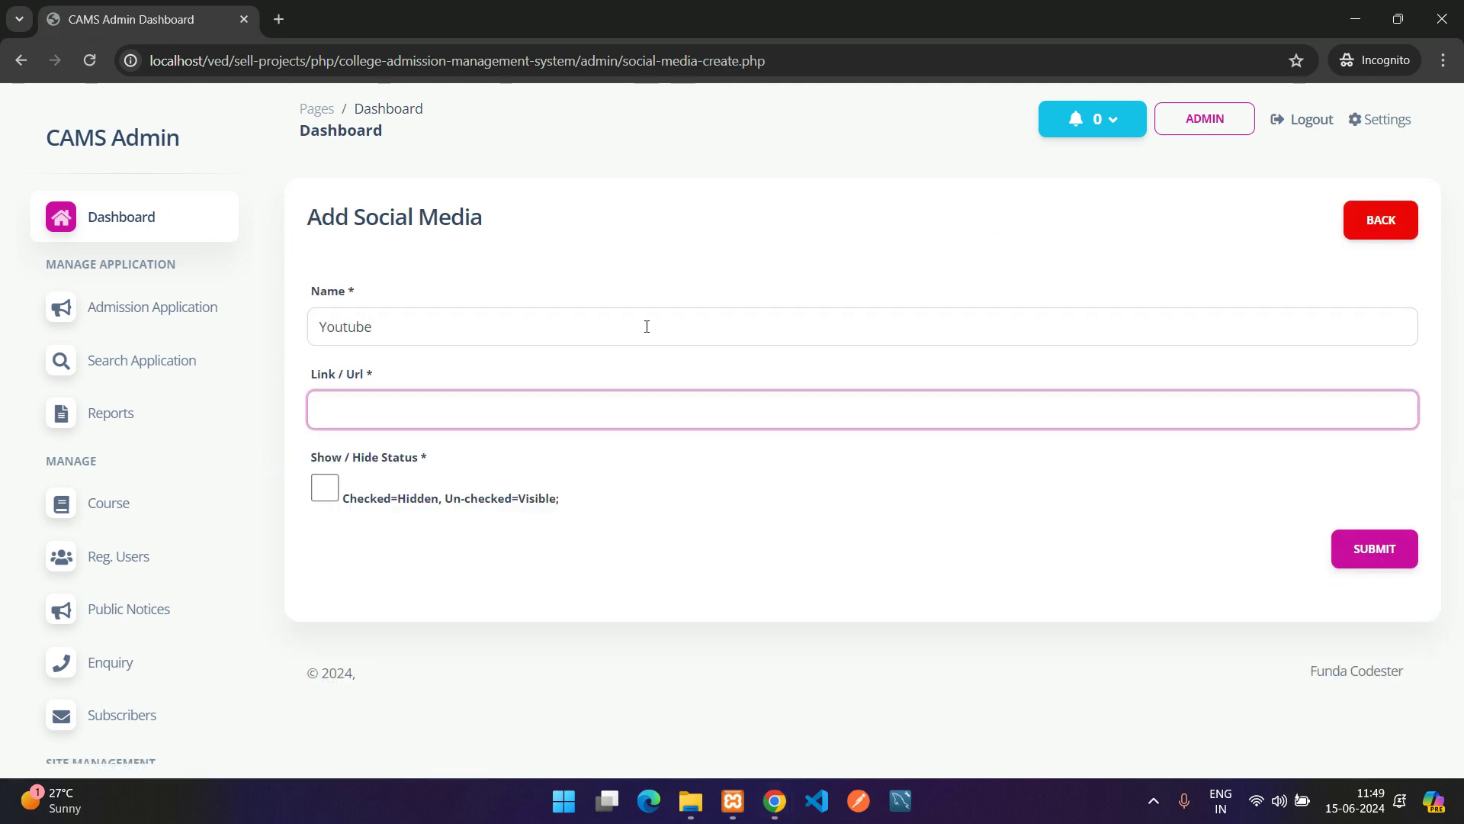
pyautogui.write('yt.com/fundaofwebit')
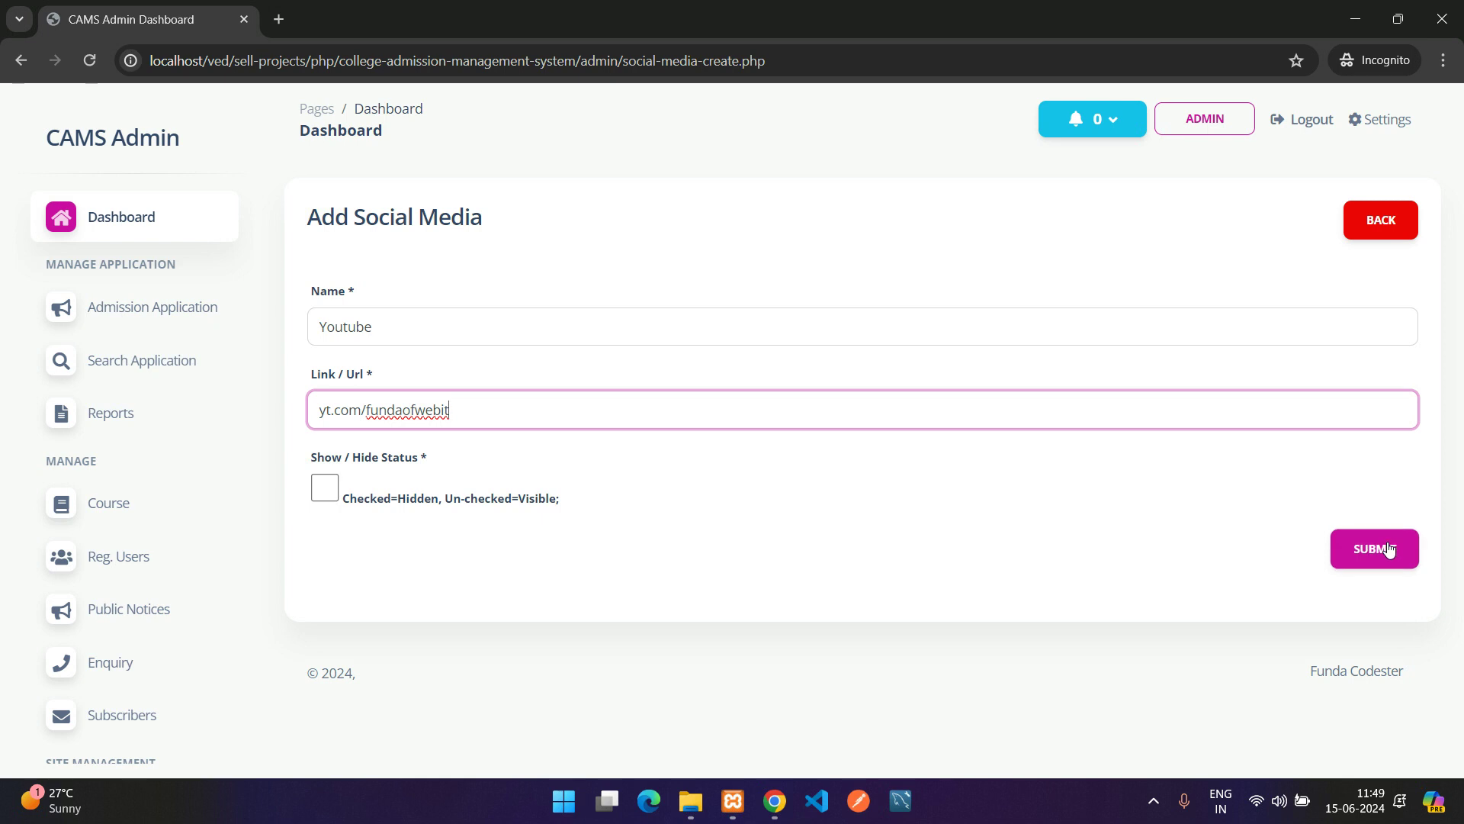
pyautogui.click(1376, 548)
pyautogui.tripleClick(937, 404)
pyautogui.click(936, 398)
# Reload the public contact page to confirm Youtube appears under Follow Us
pyautogui.moveTo(774, 801)
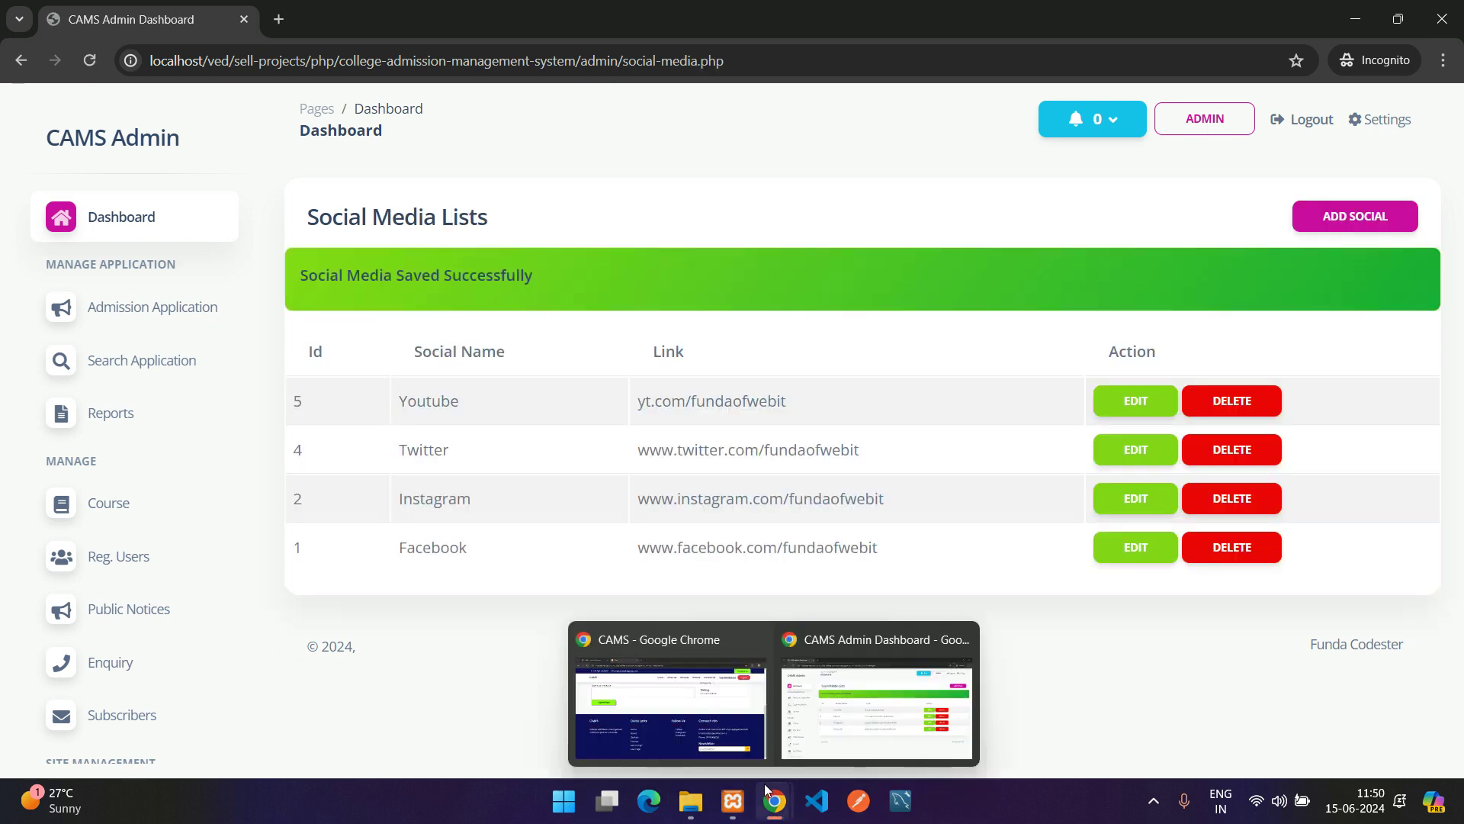
pyautogui.click(674, 655)
pyautogui.press('F5')
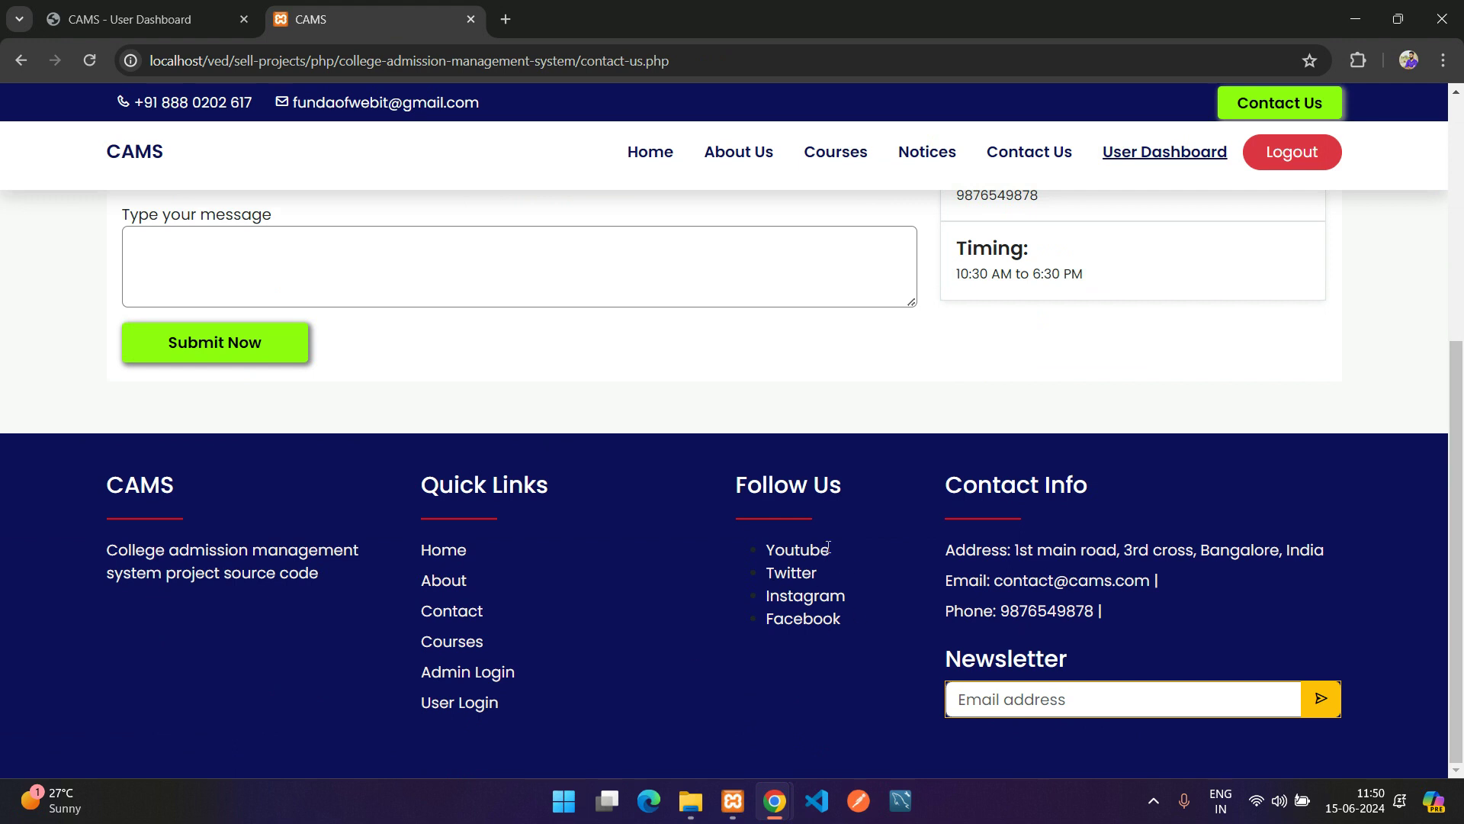
pyautogui.moveTo(774, 801)
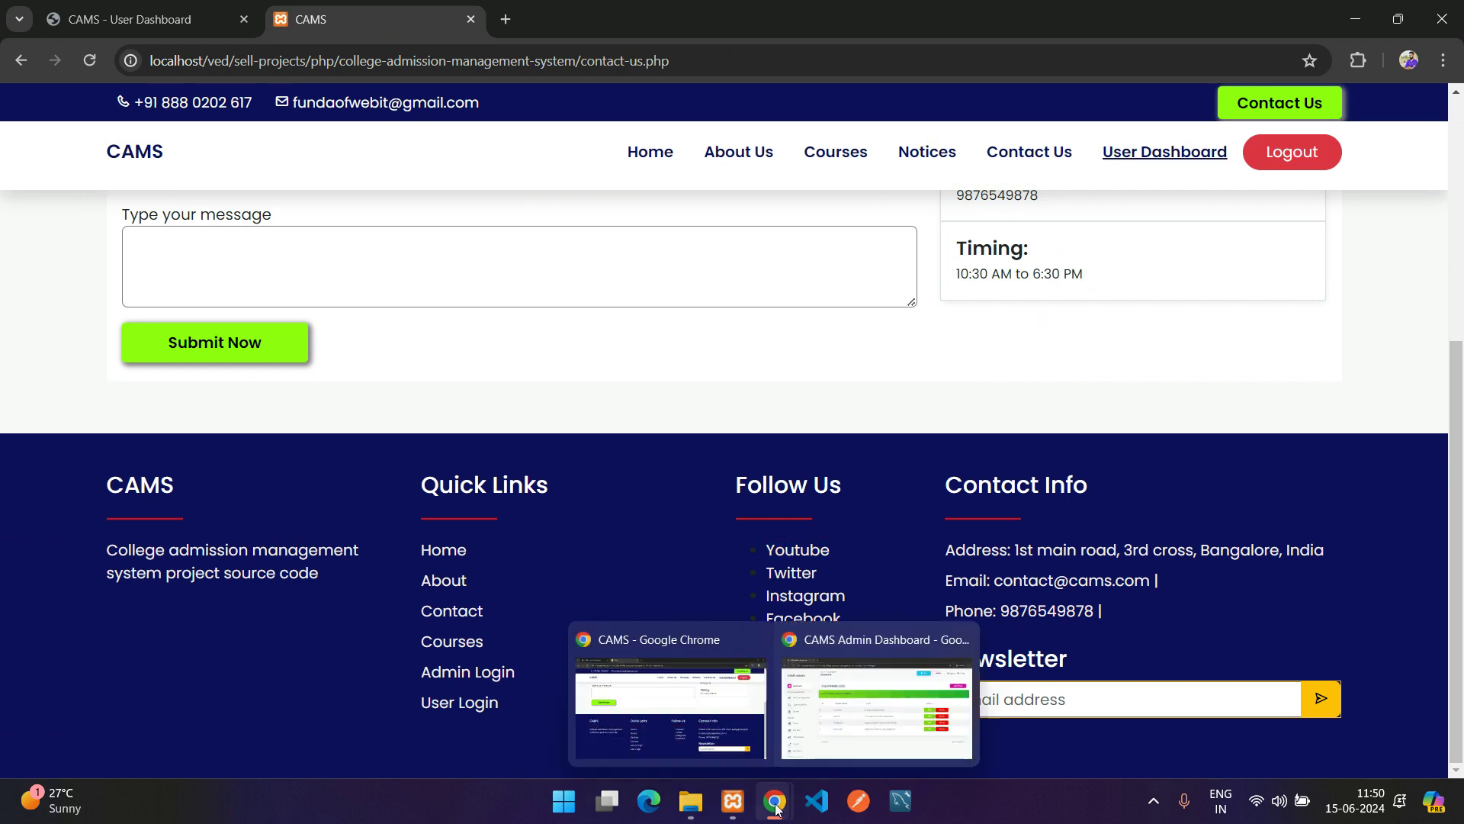
pyautogui.click(877, 710)
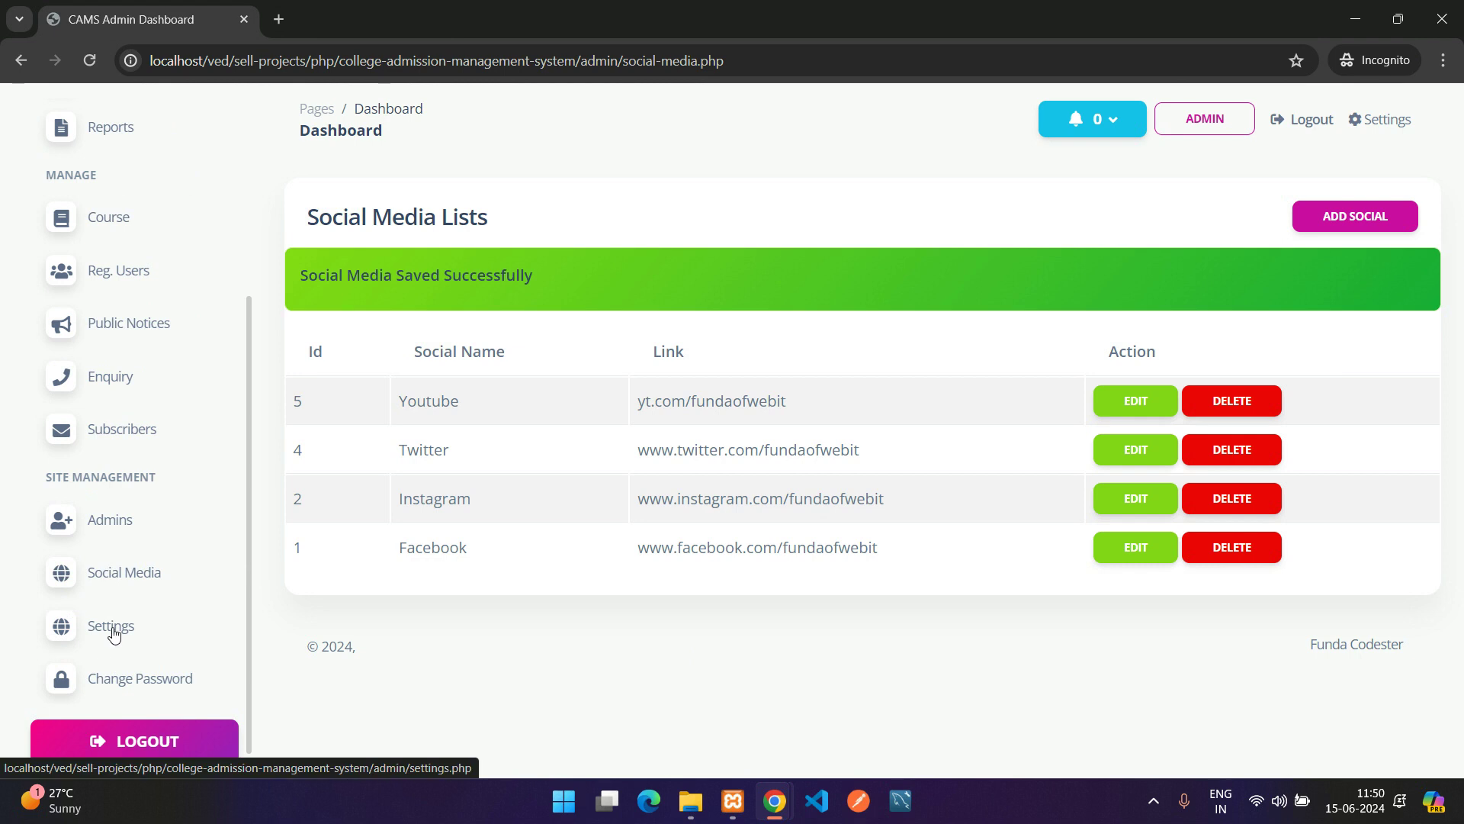
# In the website settings, prefix the small description with the word 'Update'
pyautogui.click(114, 625)
pyautogui.scroll(-1, 405, 330)
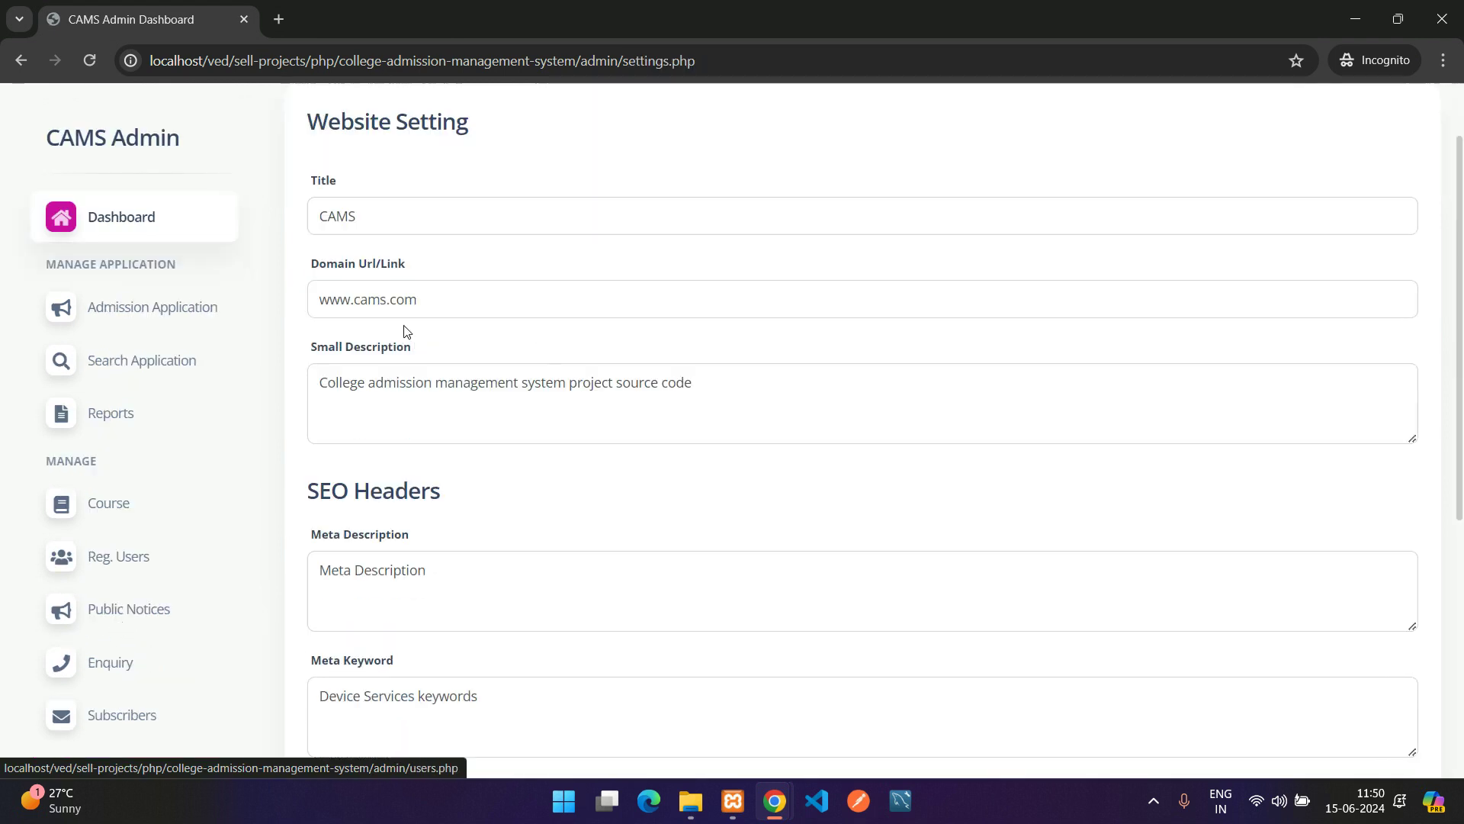
pyautogui.doubleClick(332, 216)
pyautogui.doubleClick(488, 306)
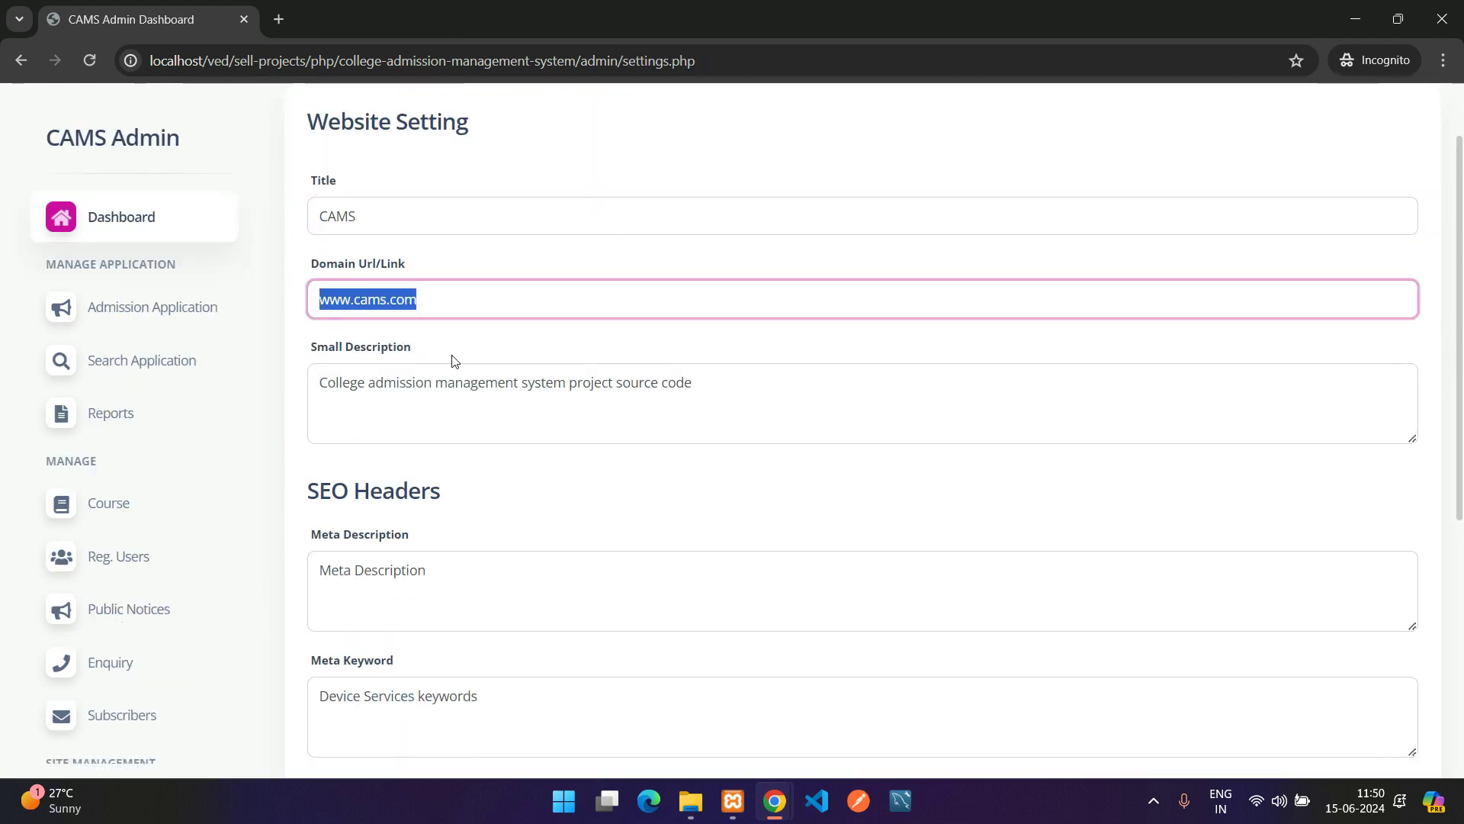
pyautogui.moveTo(594, 379); pyautogui.dragTo(327, 381)
pyautogui.click(327, 381)
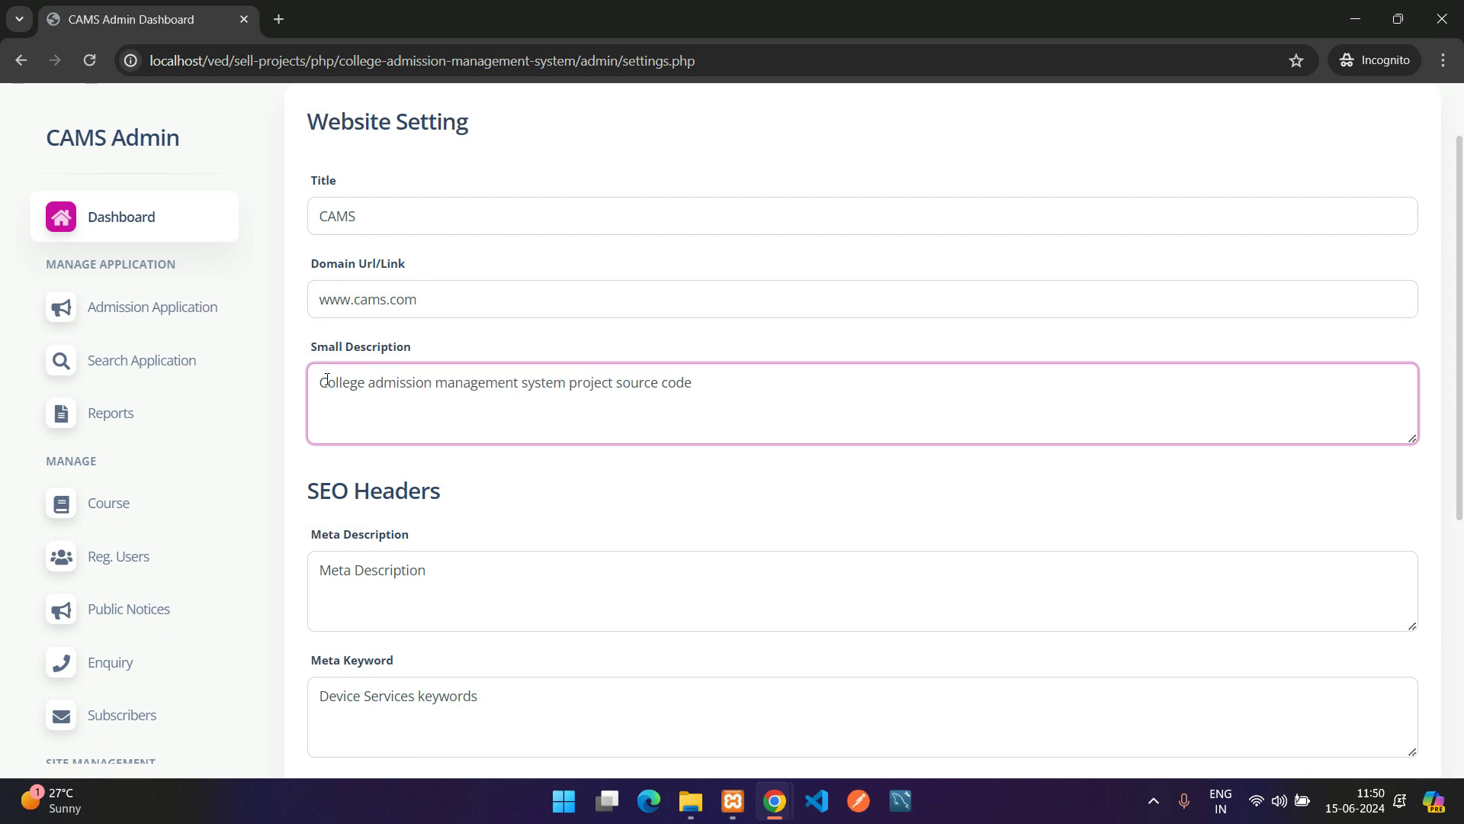
pyautogui.write('Update')
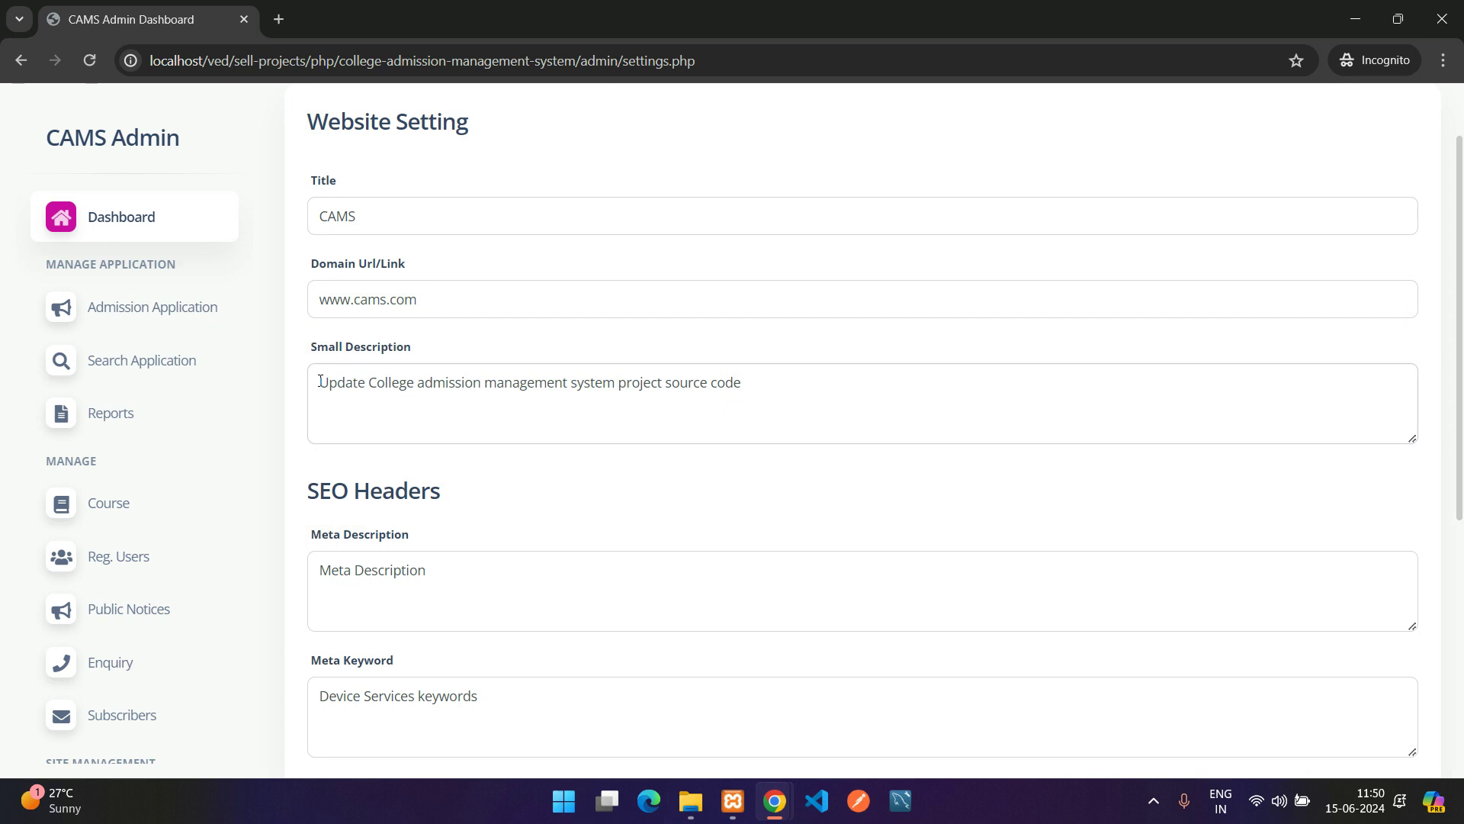
pyautogui.doubleClick(358, 385)
pyautogui.scroll(-3, 726, 684)
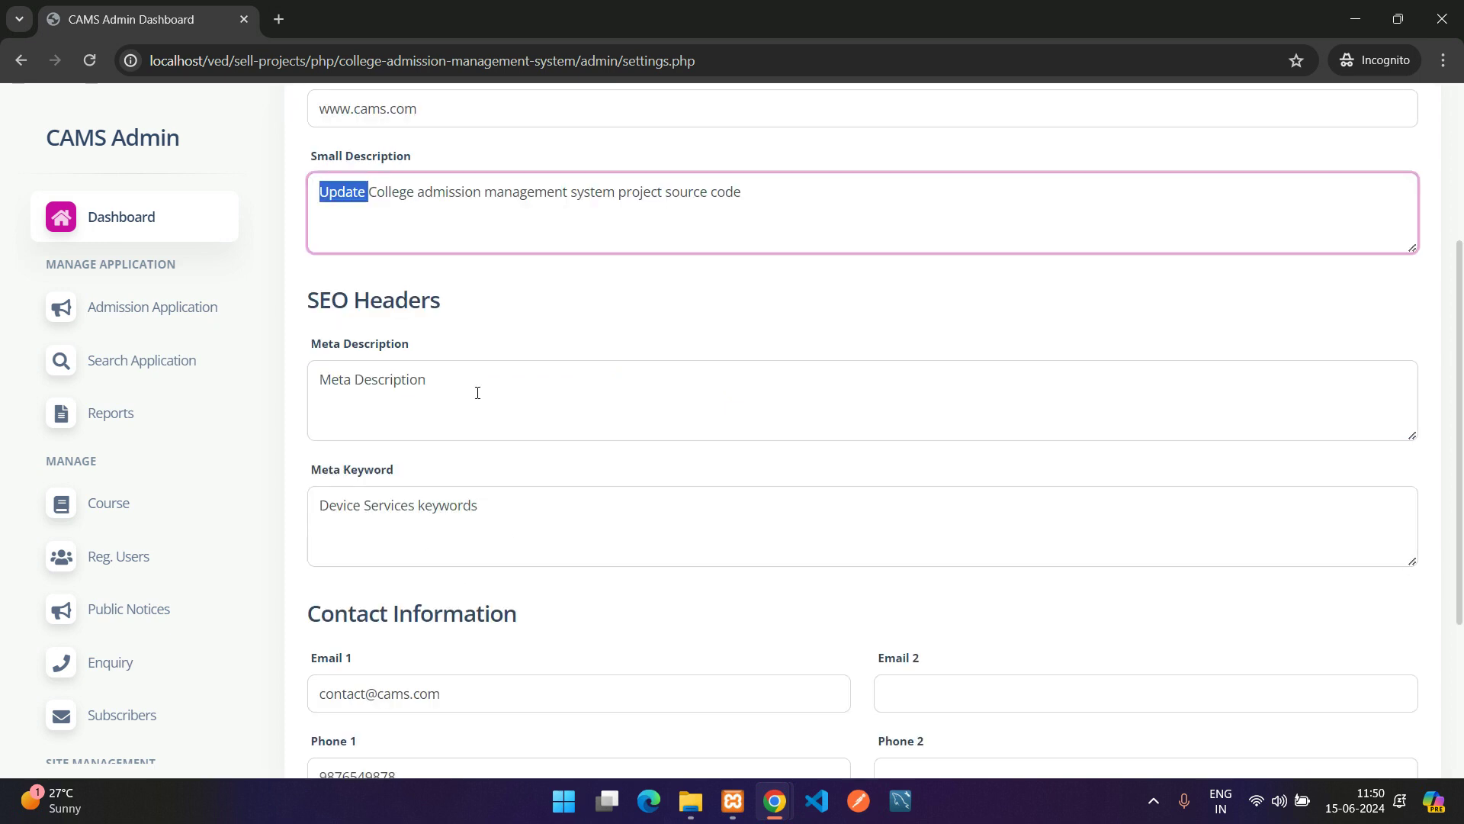
pyautogui.moveTo(477, 392); pyautogui.dragTo(336, 393)
# Review the Meta Keyword text and the contact information fields, including empty Phone 2
pyautogui.click(357, 507)
pyautogui.keyDown('shift'); pyautogui.click(357, 507); pyautogui.keyUp('shift')
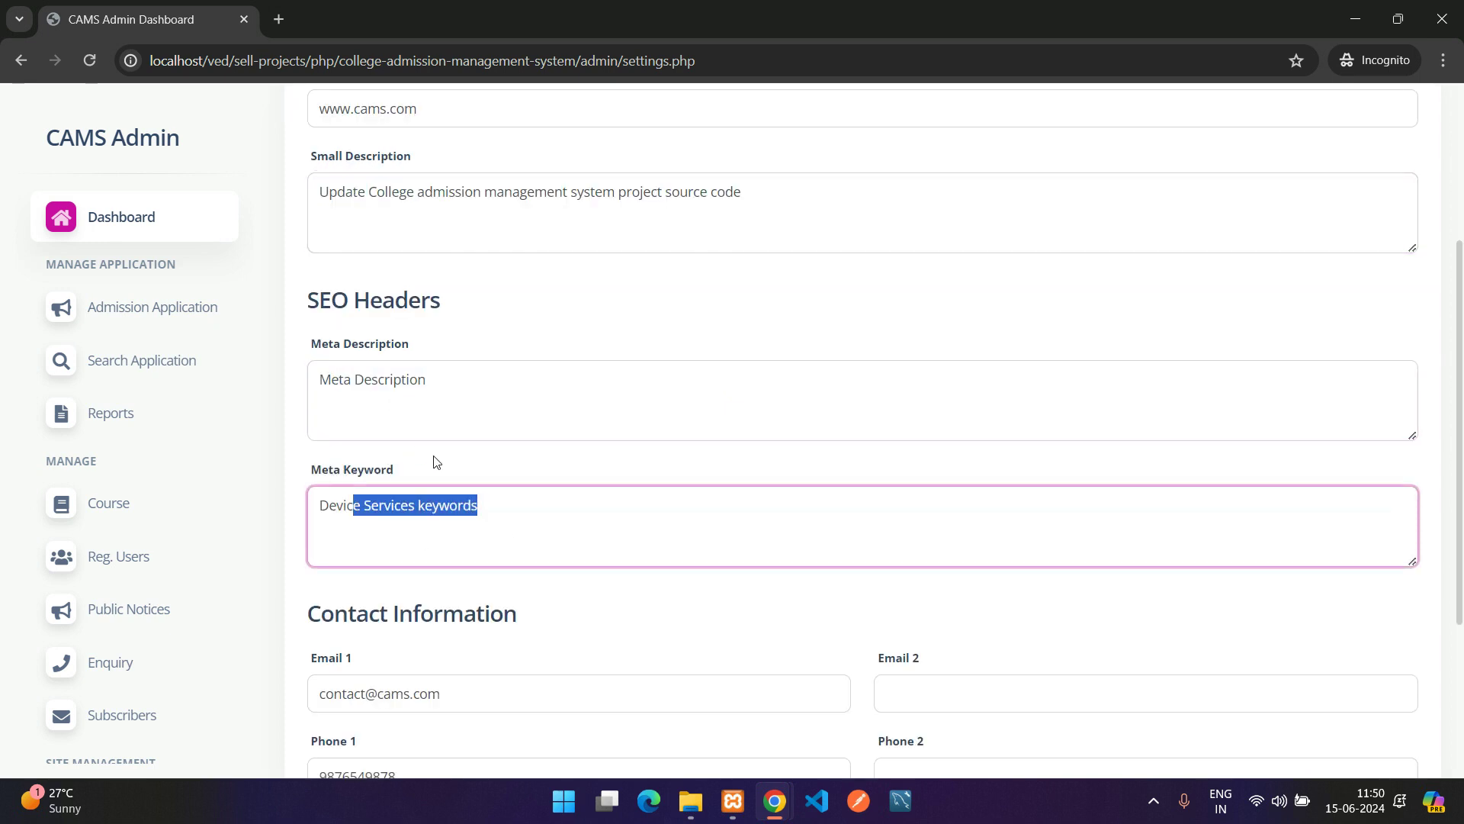
pyautogui.scroll(-3, 431, 461)
pyautogui.click(519, 424)
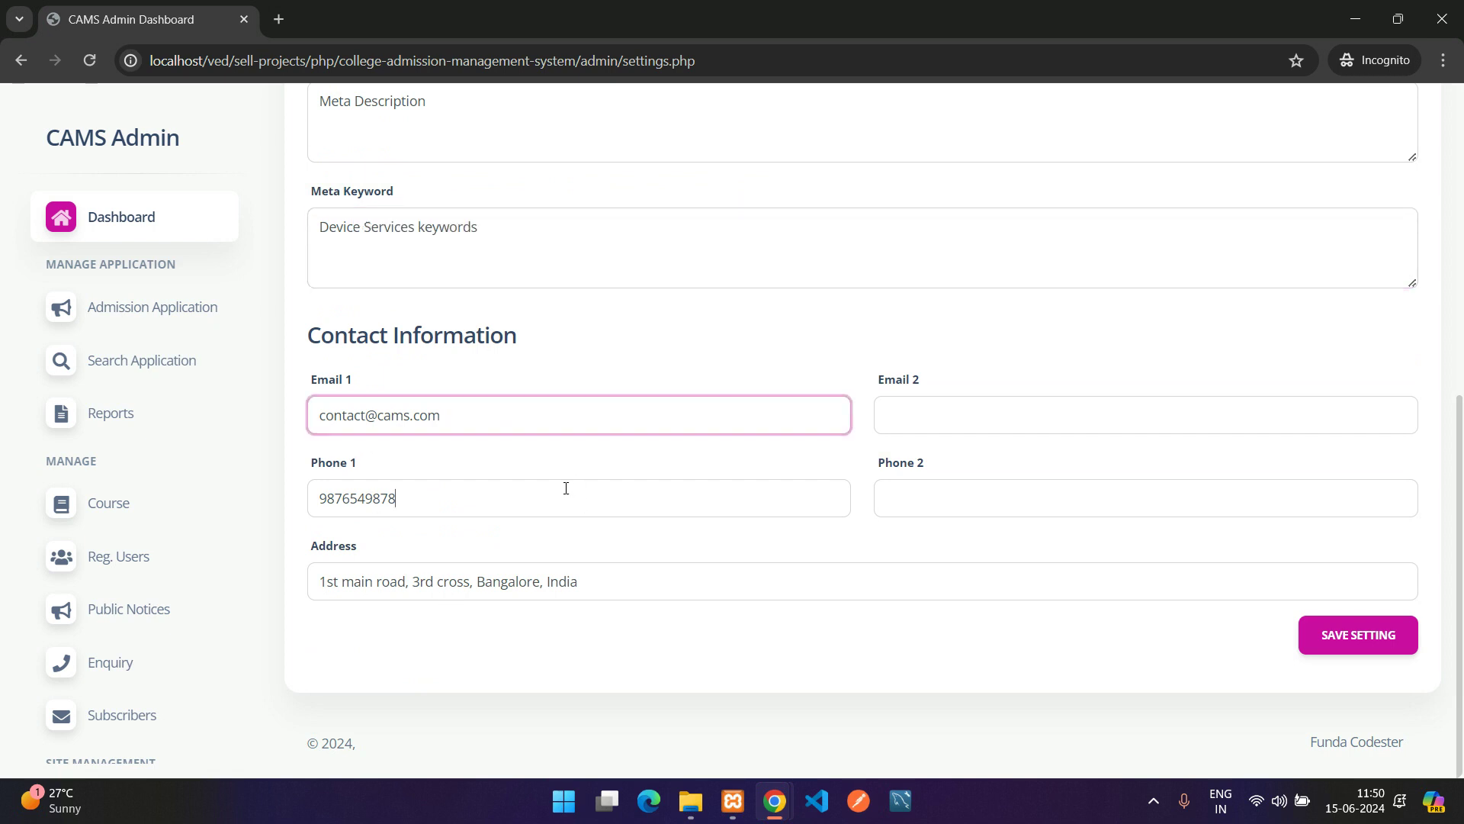
pyautogui.click(621, 591)
pyautogui.click(1078, 412)
pyautogui.click(1060, 496)
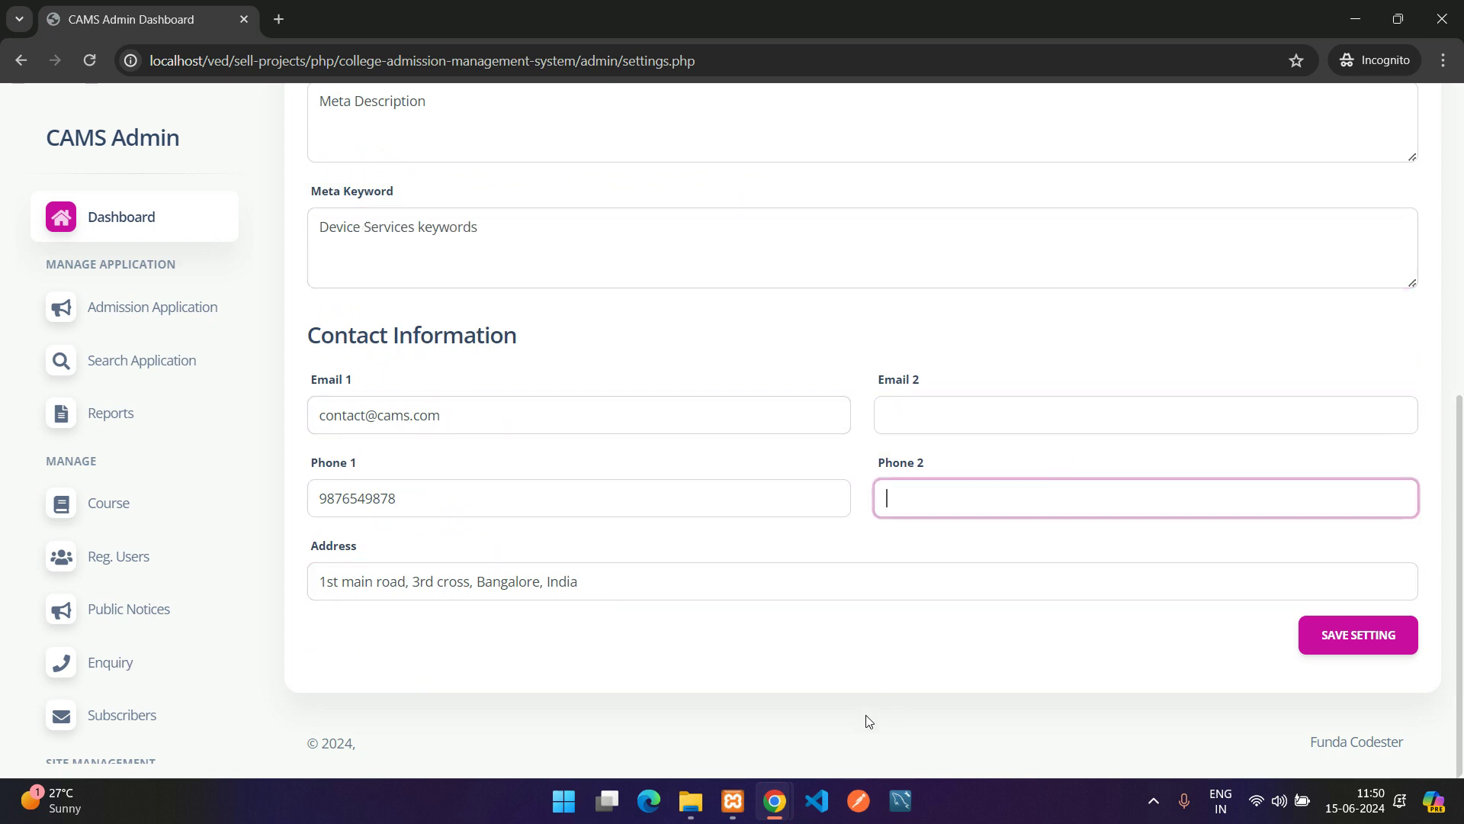
# Compare the public site footer's description, address and email with the admin settings
pyautogui.moveTo(774, 801)
pyautogui.click(663, 712)
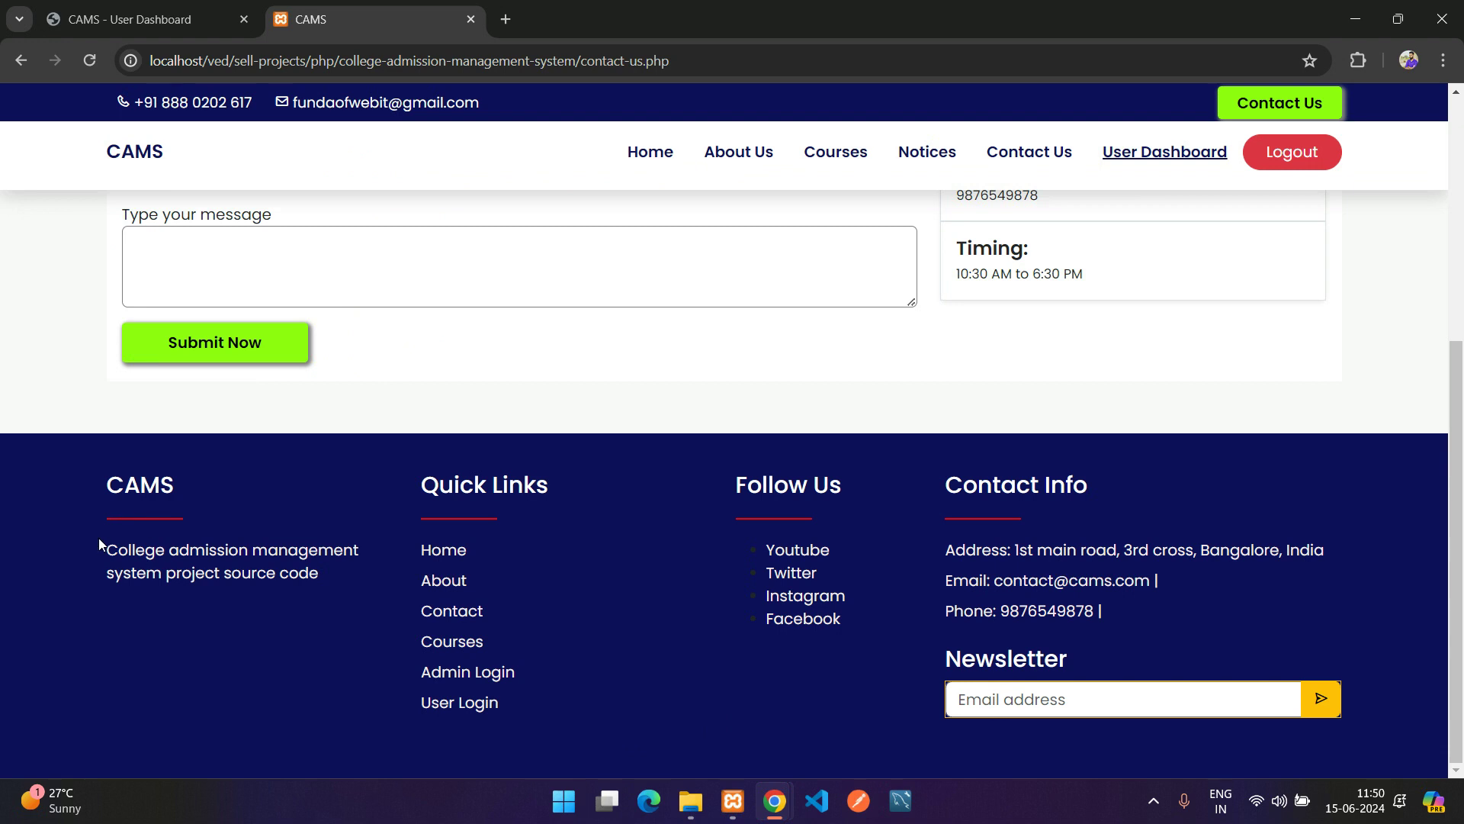
pyautogui.moveTo(109, 550); pyautogui.dragTo(148, 550)
pyautogui.moveTo(1014, 550); pyautogui.dragTo(1278, 549)
pyautogui.moveTo(1164, 583); pyautogui.dragTo(967, 580)
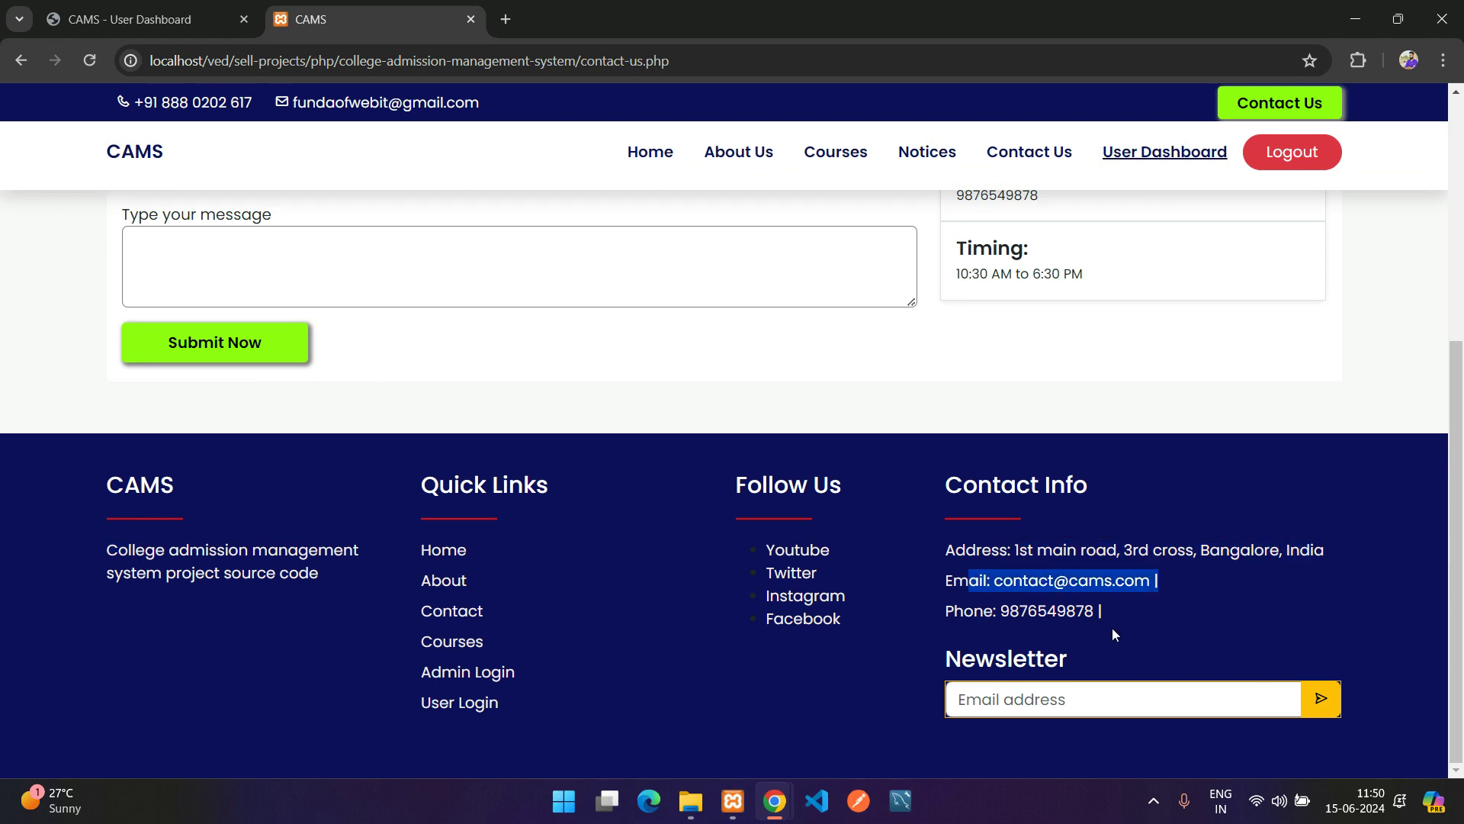
pyautogui.moveTo(1068, 658); pyautogui.dragTo(993, 629)
pyautogui.moveTo(774, 801)
pyautogui.click(843, 722)
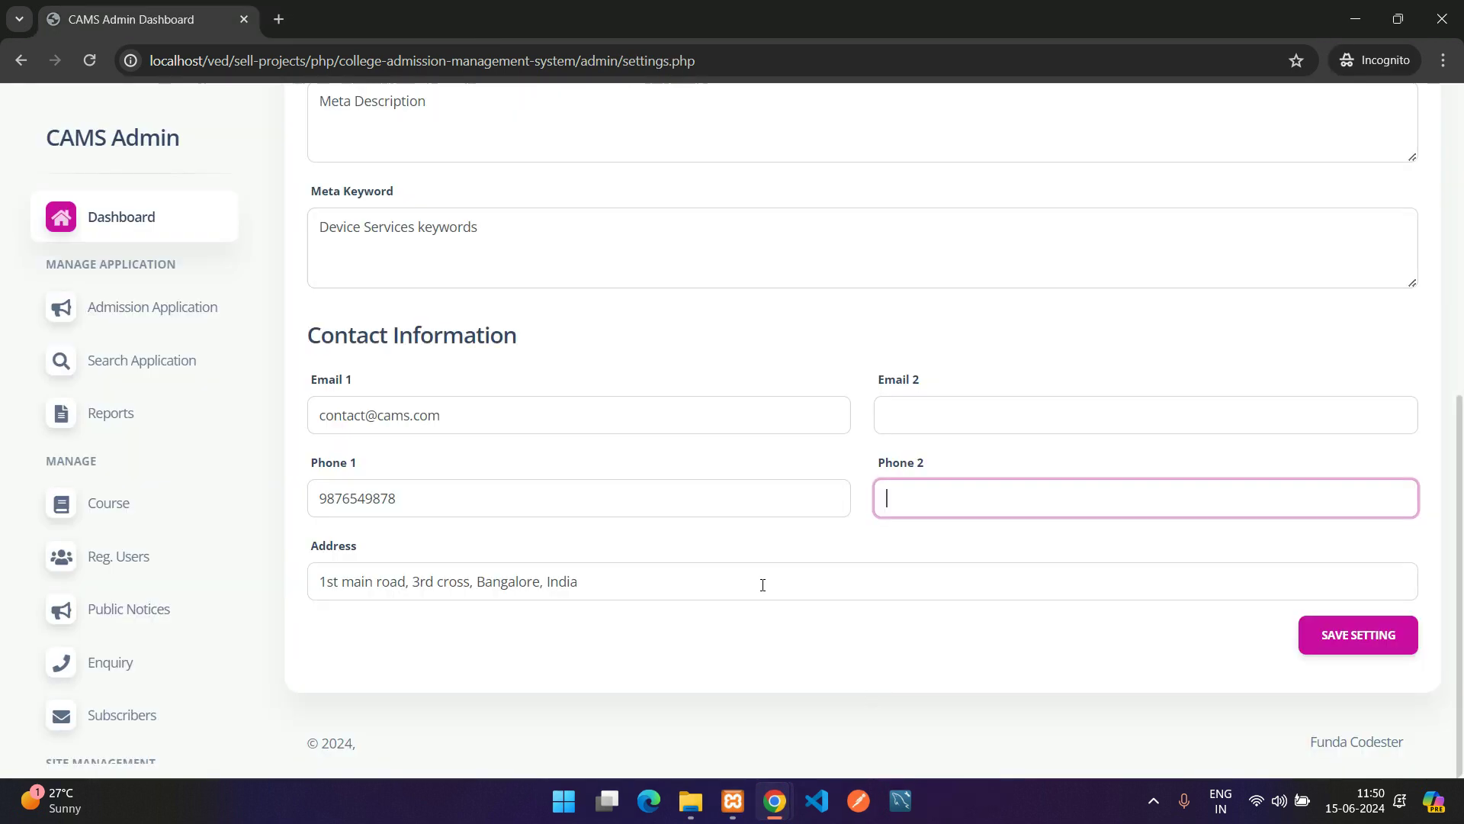
# Replace Email 1's name part with 'info', enter a new Phone 1 number, and prefix the address with 'OK'
pyautogui.click(358, 417)
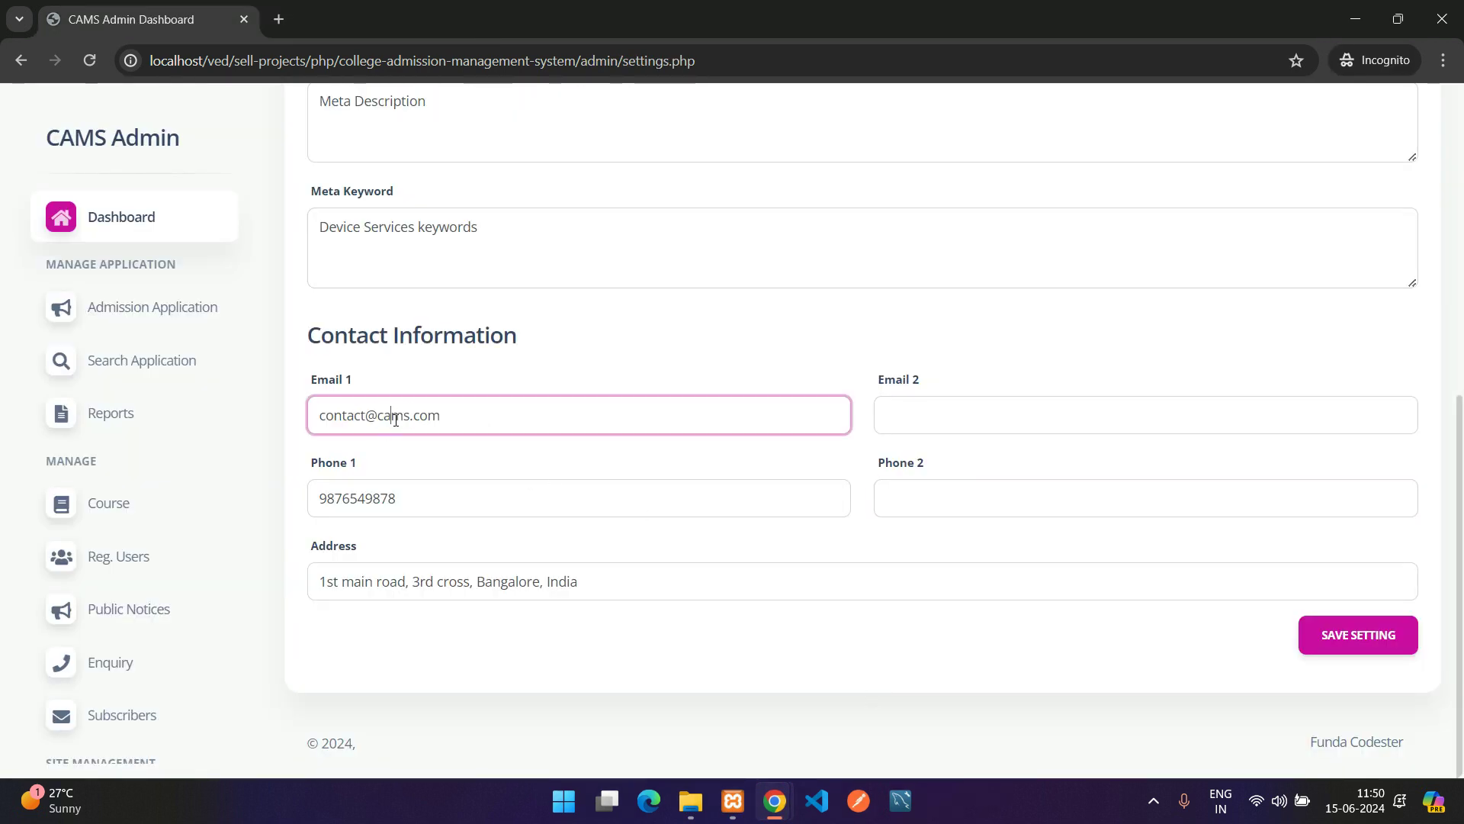
pyautogui.doubleClick(395, 420)
pyautogui.doubleClick(344, 415)
pyautogui.write('info')
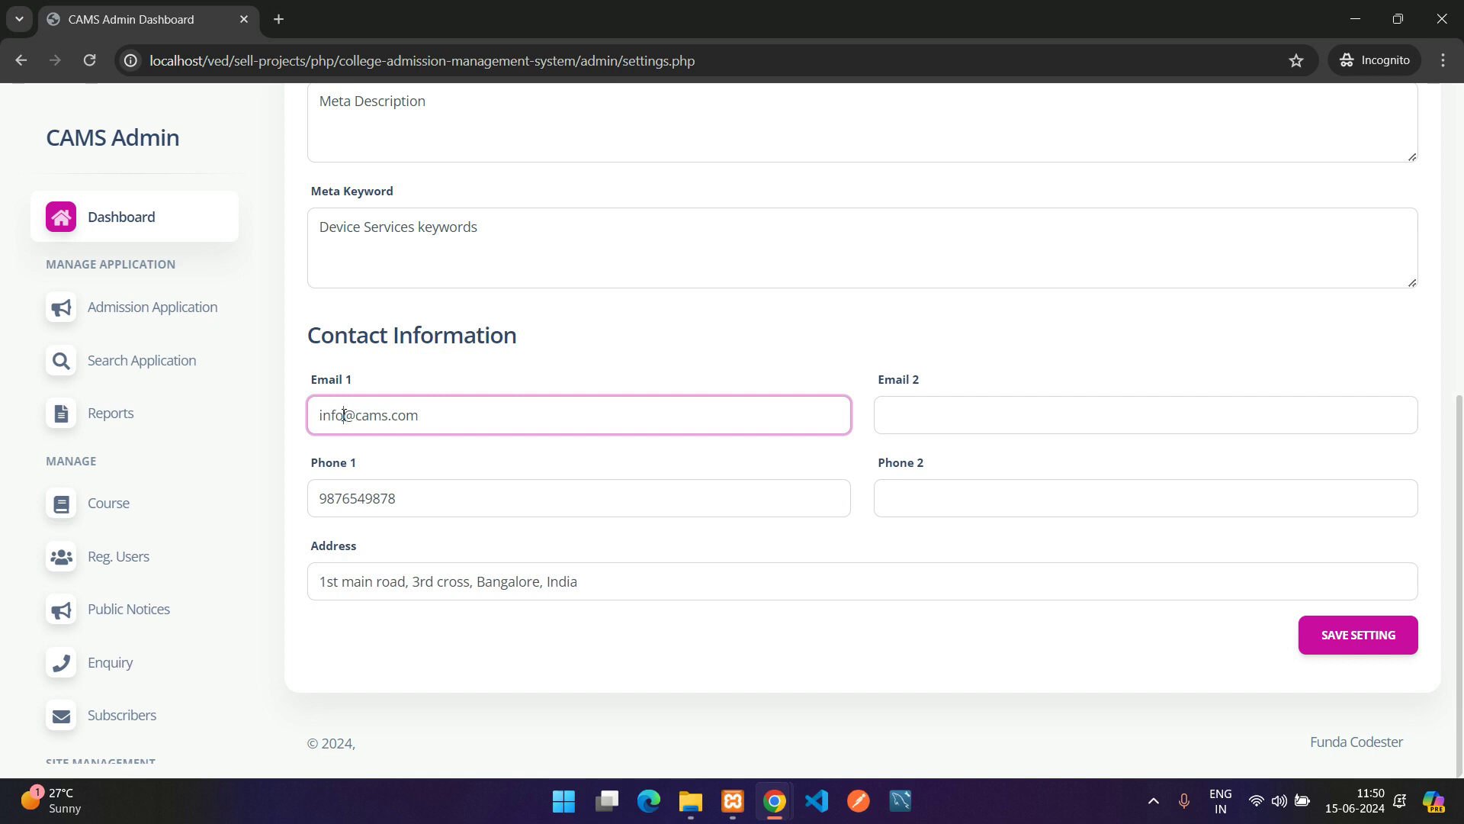
pyautogui.doubleClick(325, 499)
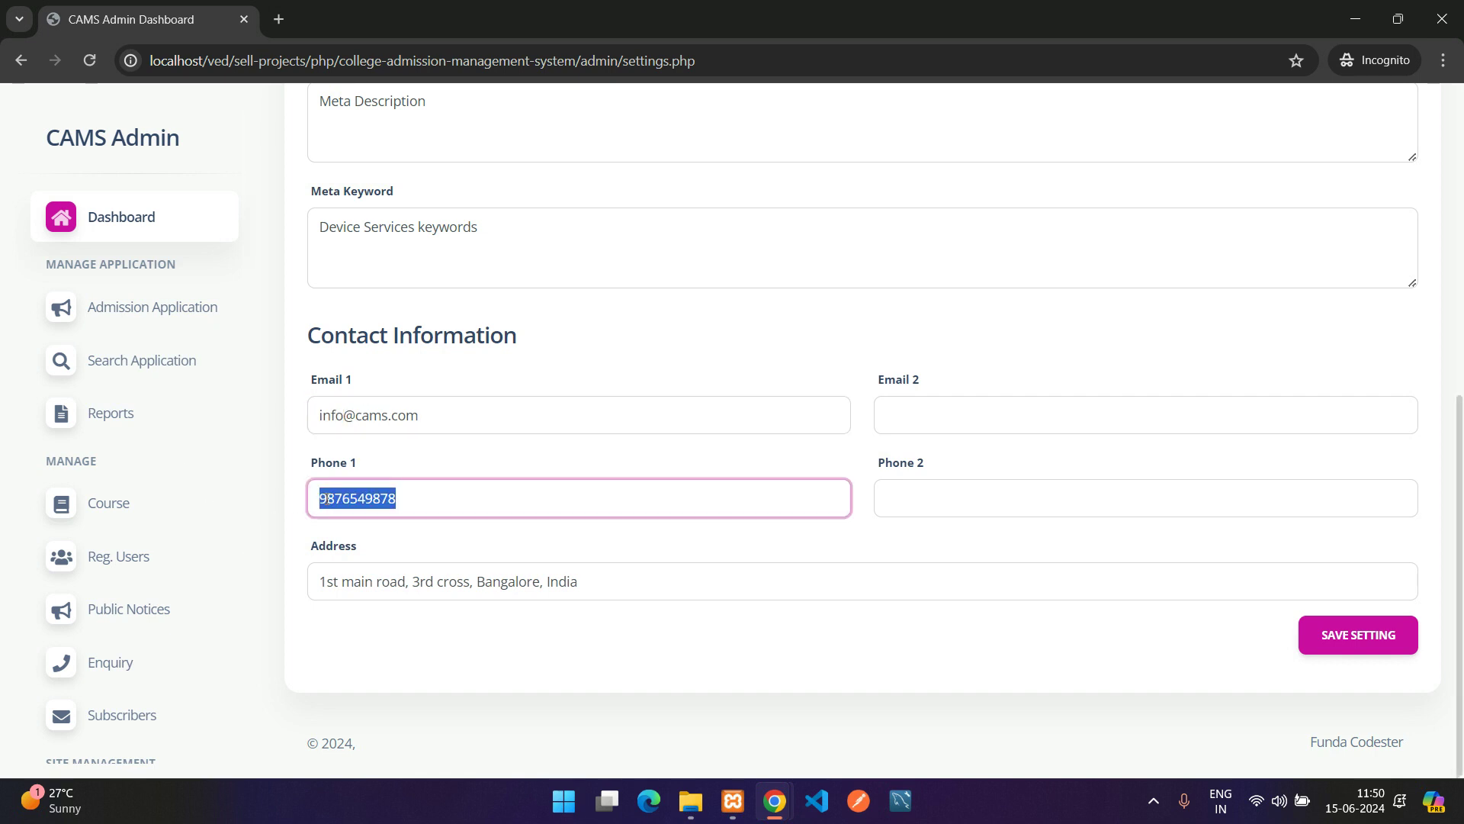
pyautogui.write('88889')
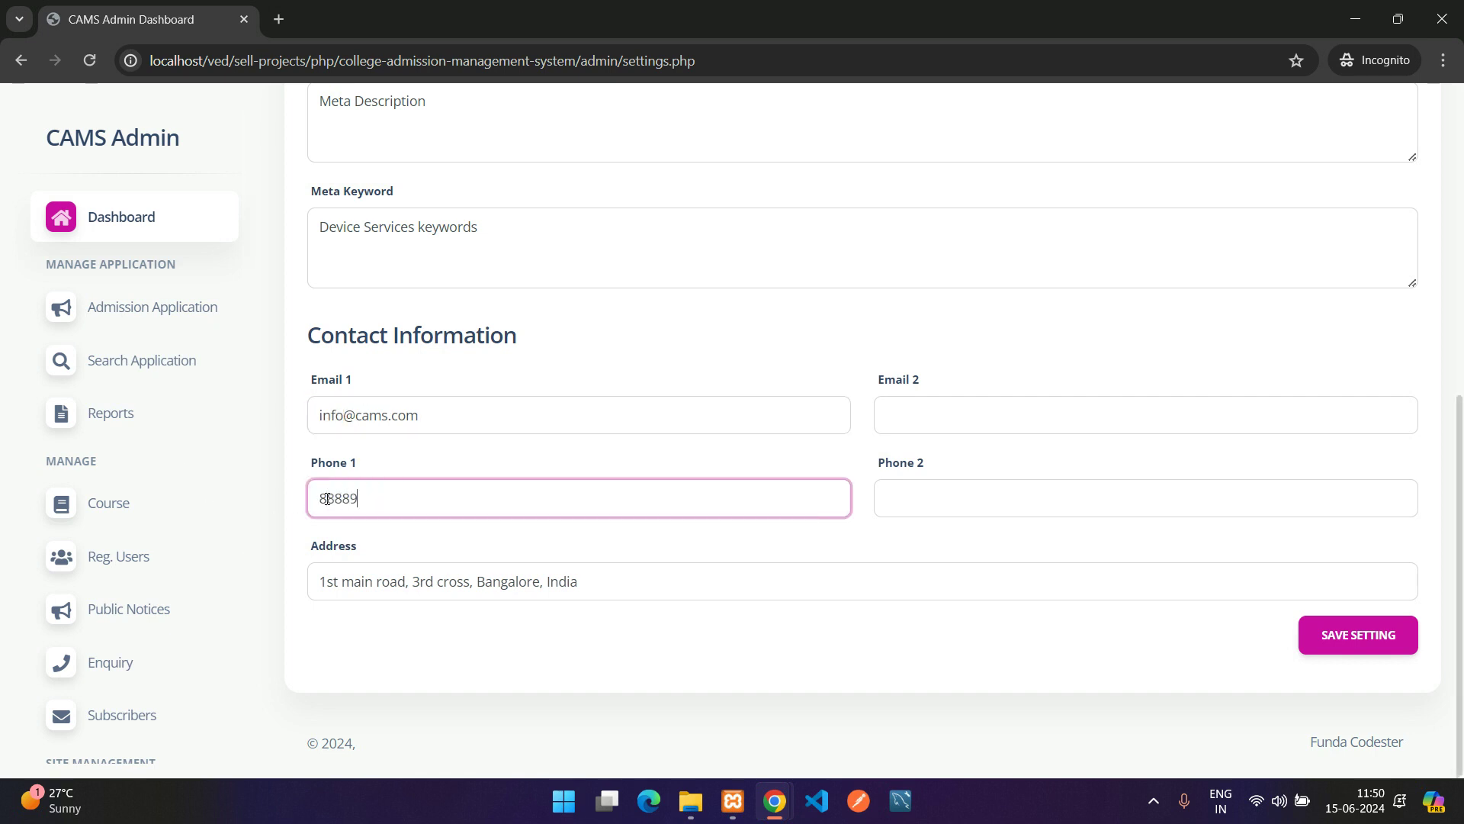
pyautogui.write('99988')
pyautogui.click(318, 569)
pyautogui.write('OK')
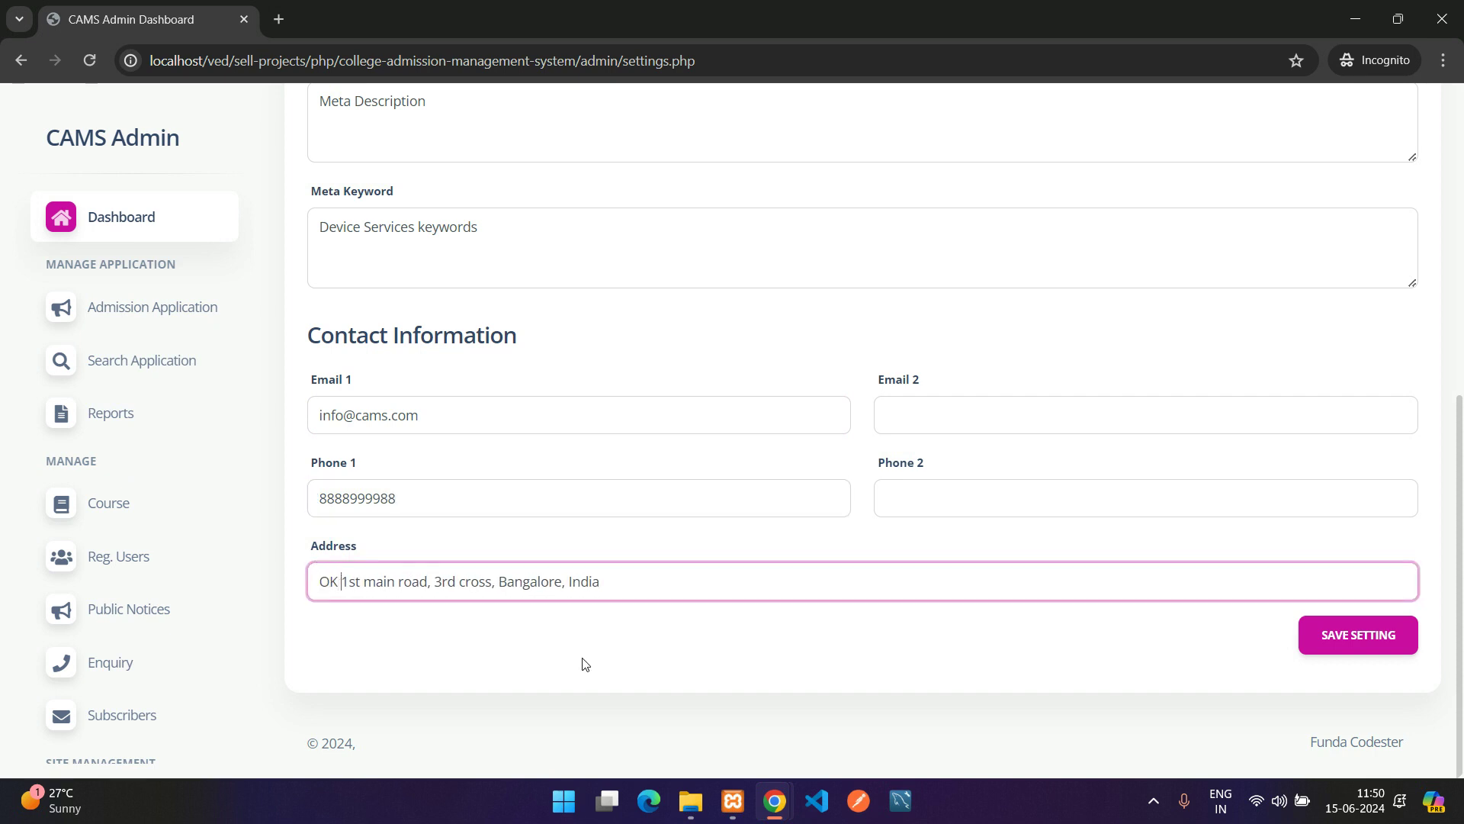
# Save the website settings and check the saved confirmation
pyautogui.click(1330, 646)
pyautogui.moveTo(329, 290); pyautogui.dragTo(560, 297)
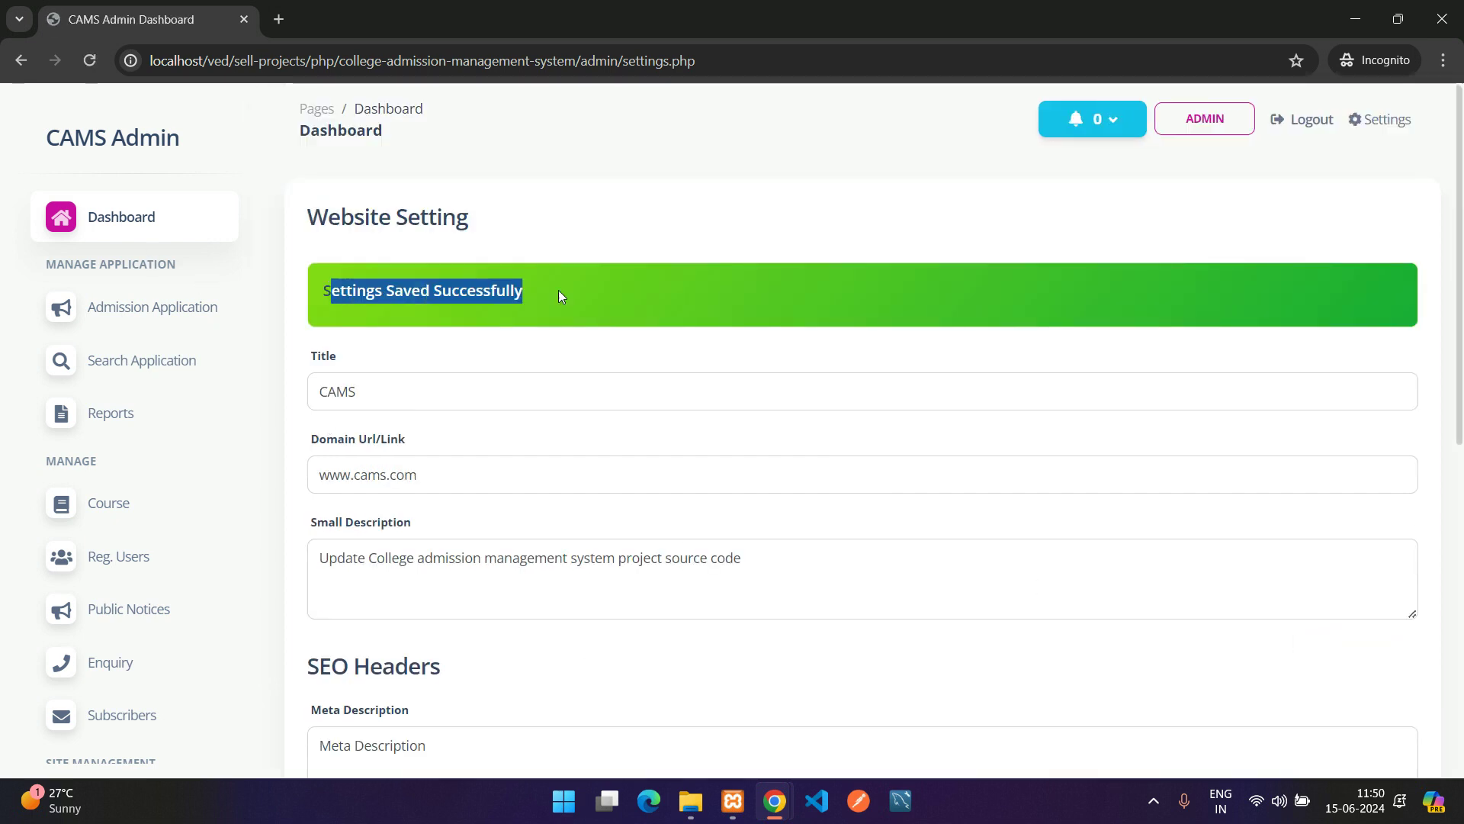
pyautogui.doubleClick(337, 556)
pyautogui.scroll(-8, 336, 551)
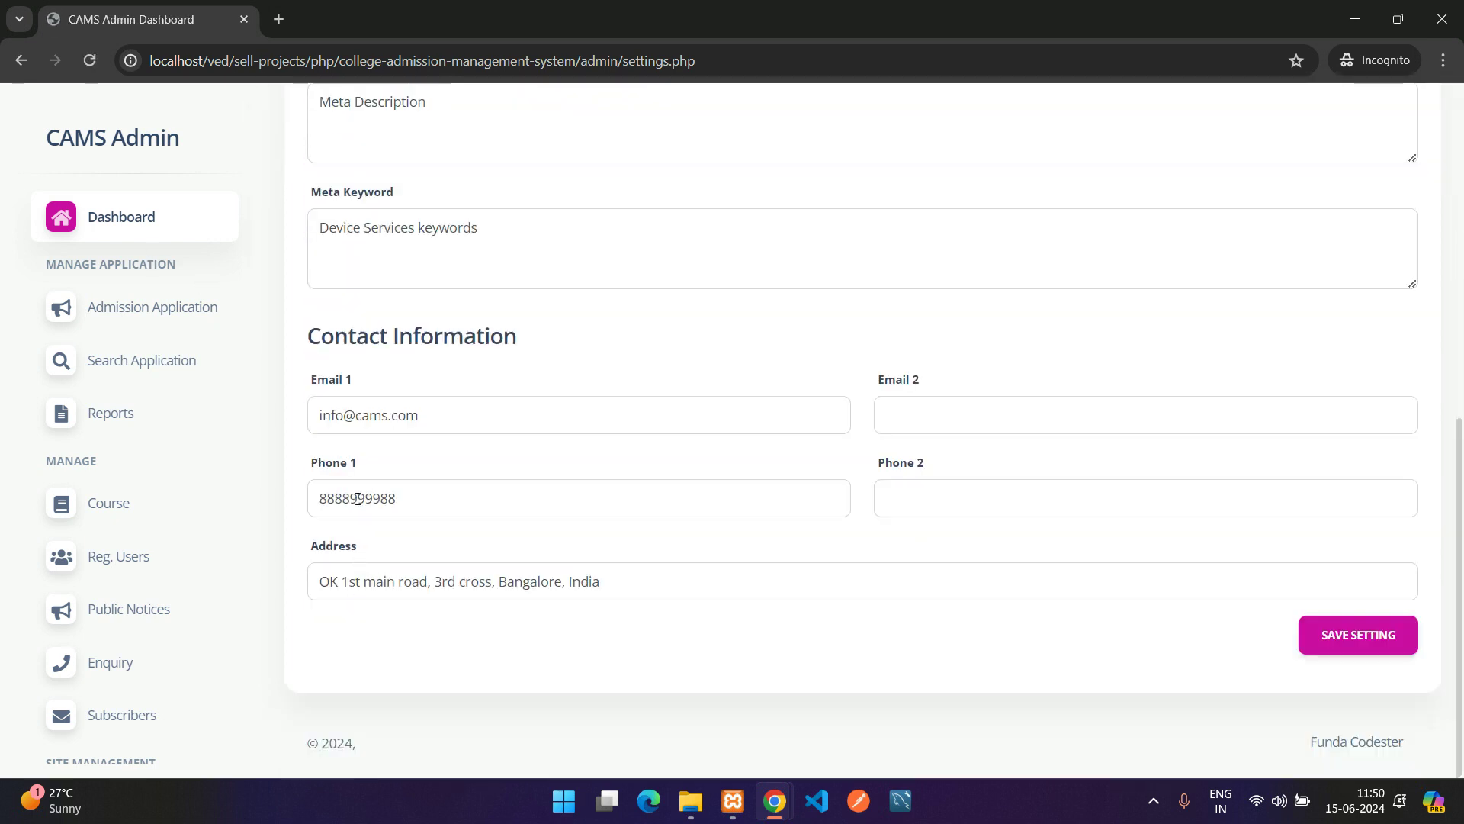
# Reload the public contact page and verify the footer shows the new description, address, email and phone
pyautogui.moveTo(774, 801)
pyautogui.click(685, 719)
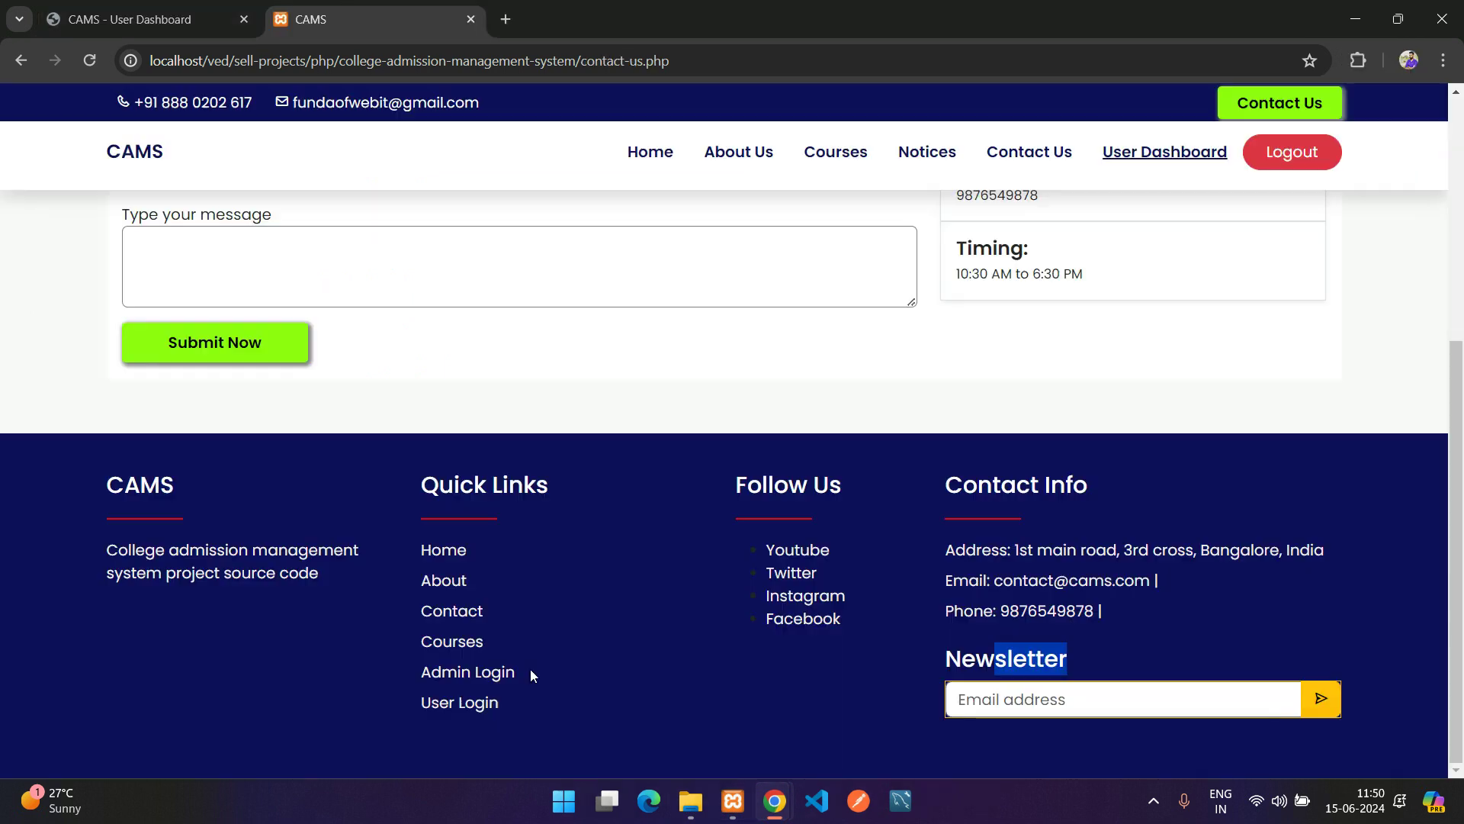
pyautogui.press('F5')
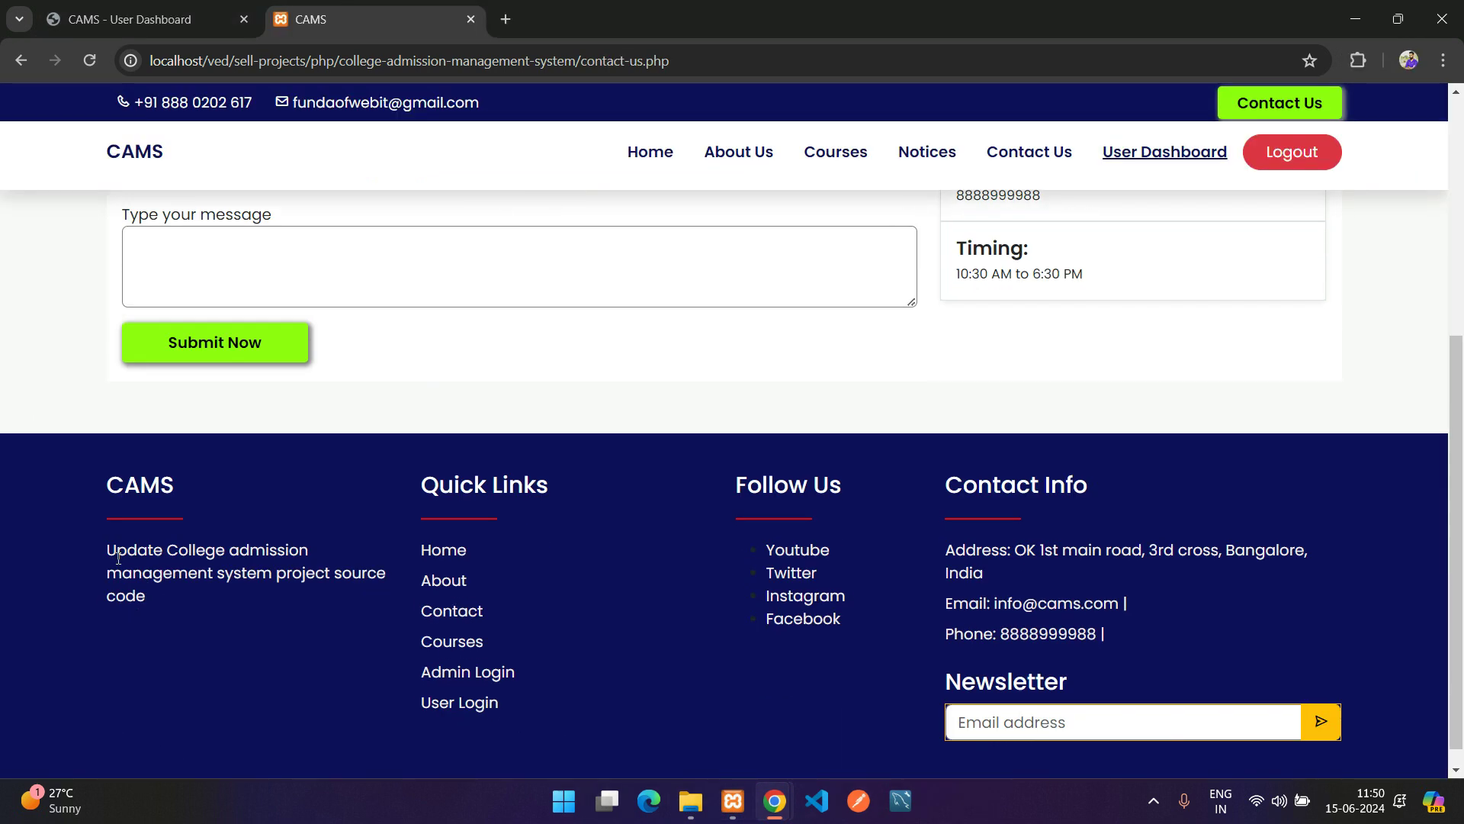
pyautogui.doubleClick(119, 556)
pyautogui.moveTo(1013, 550); pyautogui.dragTo(1062, 550)
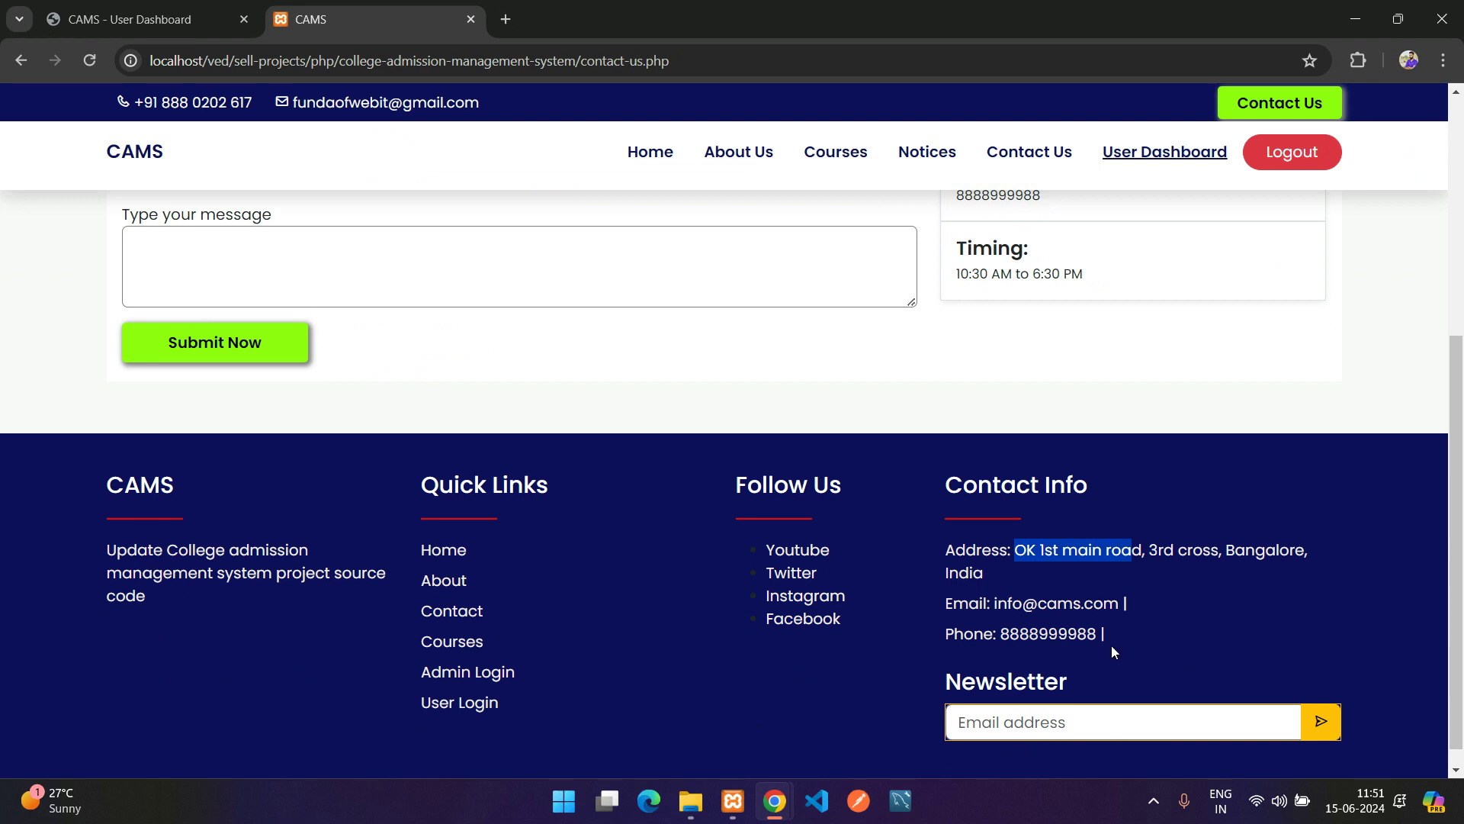
pyautogui.moveTo(1110, 642); pyautogui.dragTo(988, 595)
pyautogui.click(1182, 639)
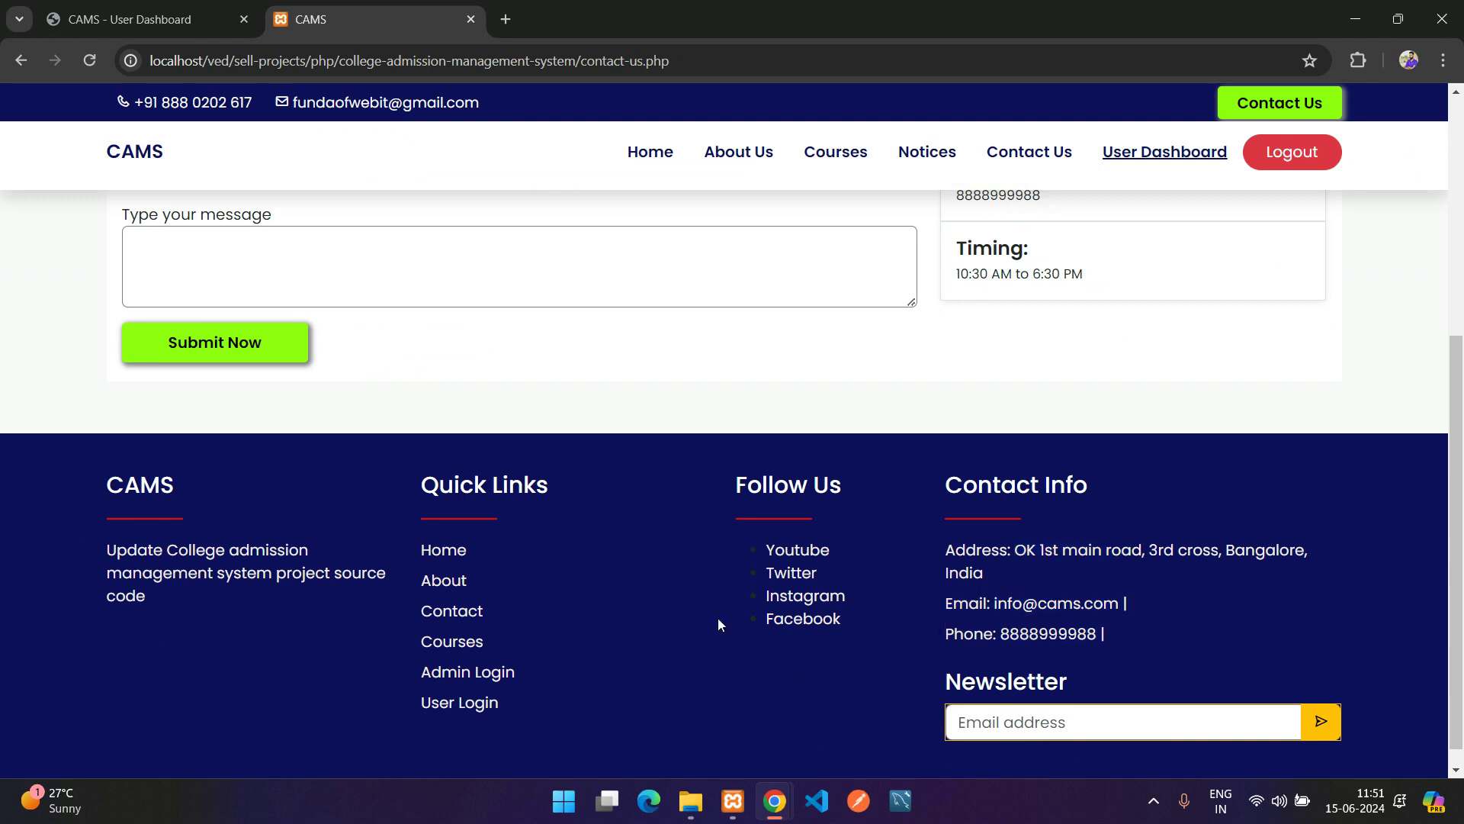
pyautogui.scroll(-1, 838, 702)
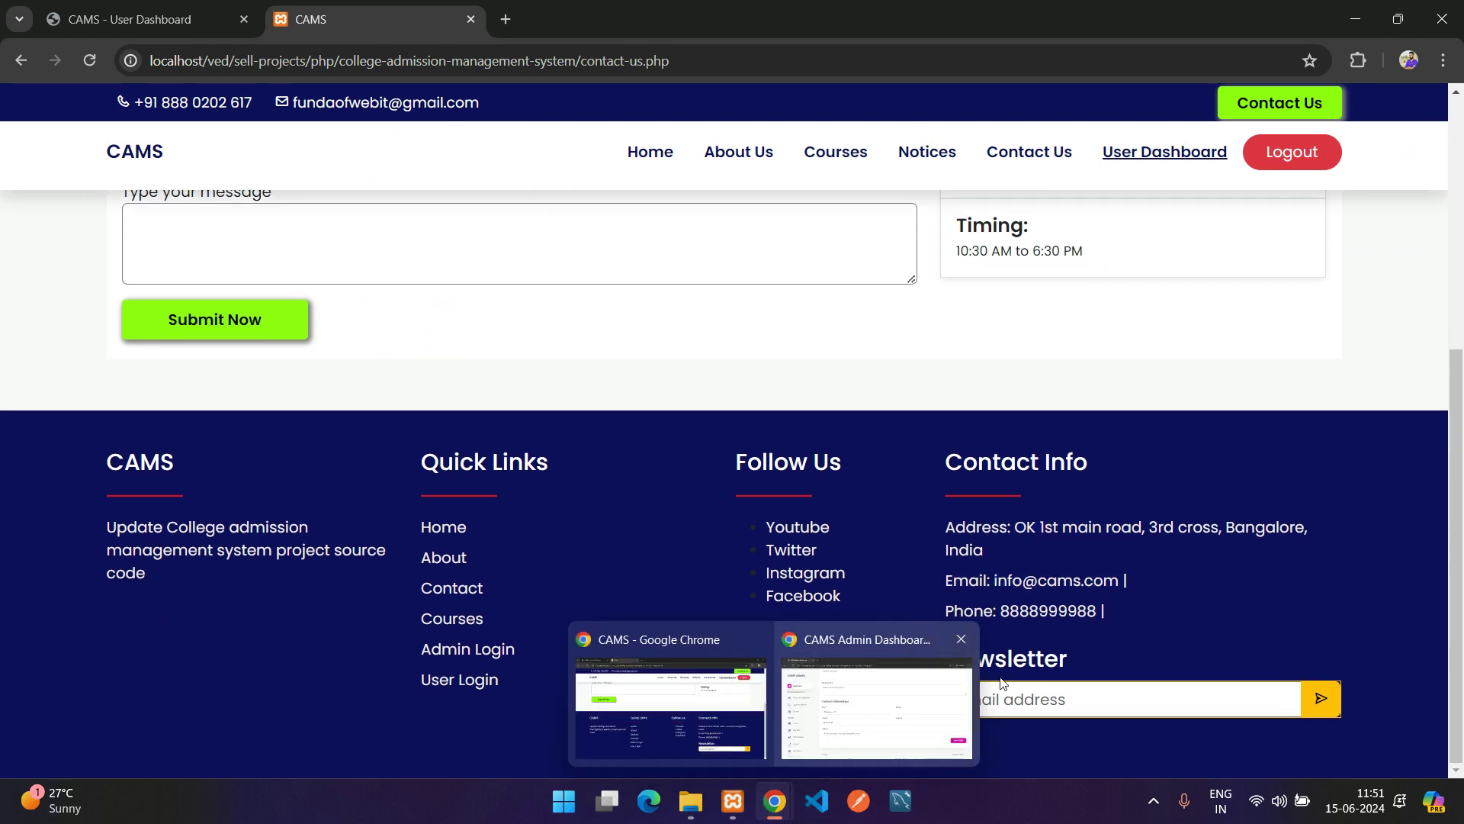
pyautogui.click(816, 736)
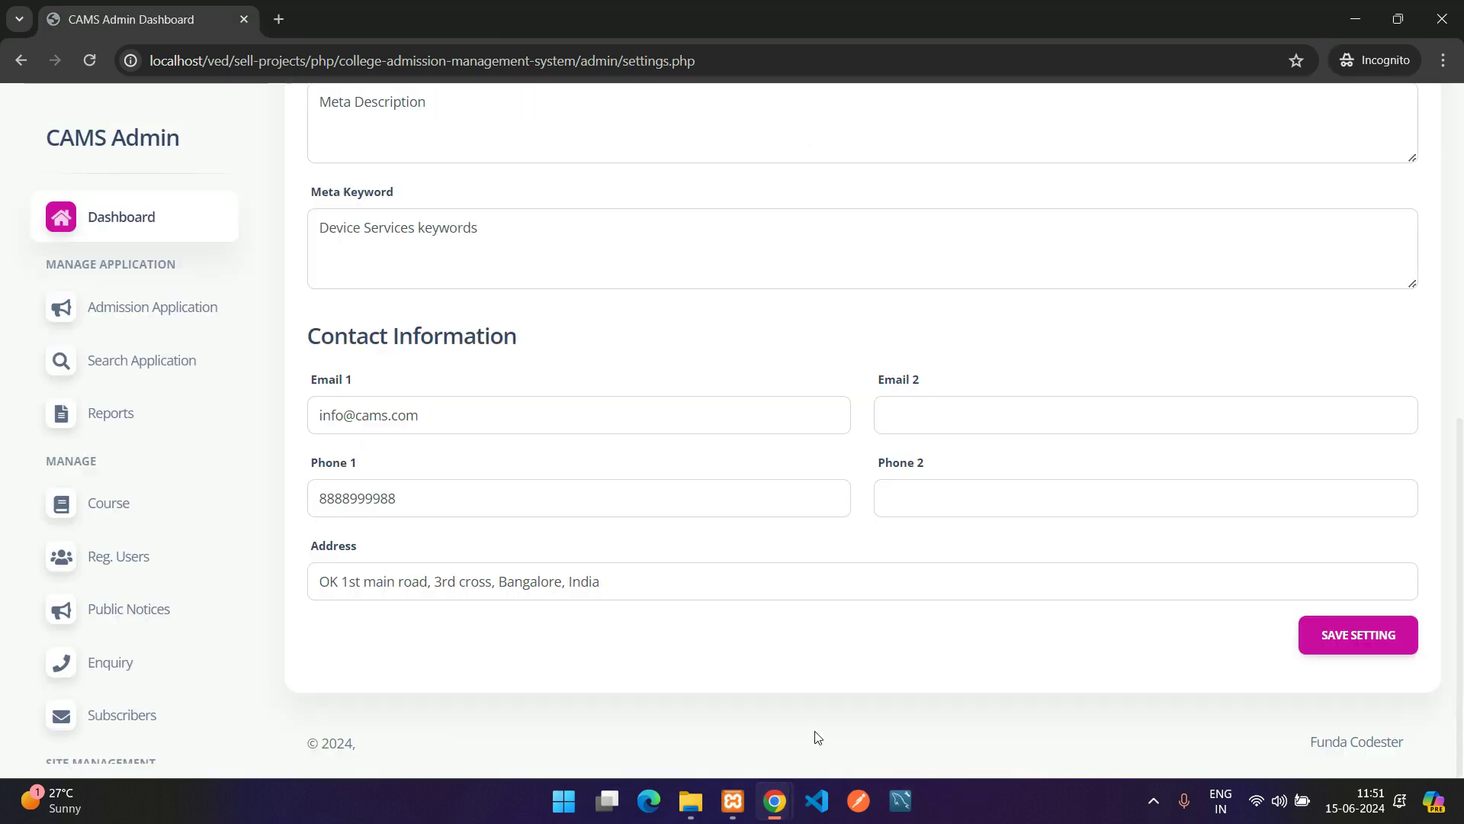
pyautogui.scroll(-4, 170, 656)
# Look over the admin Change Password form, then go back to the admin dashboard
pyautogui.click(95, 666)
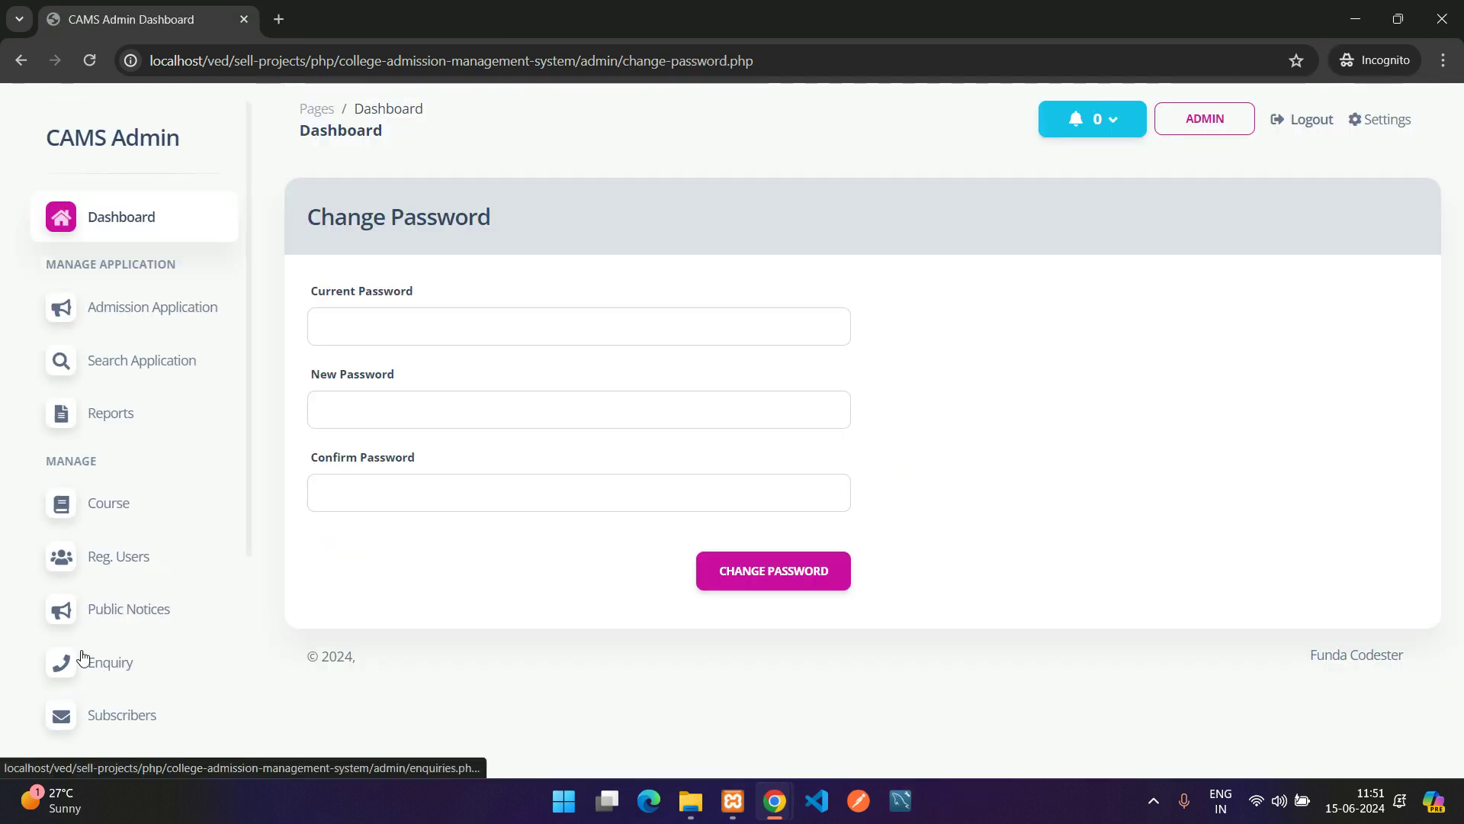
pyautogui.click(502, 326)
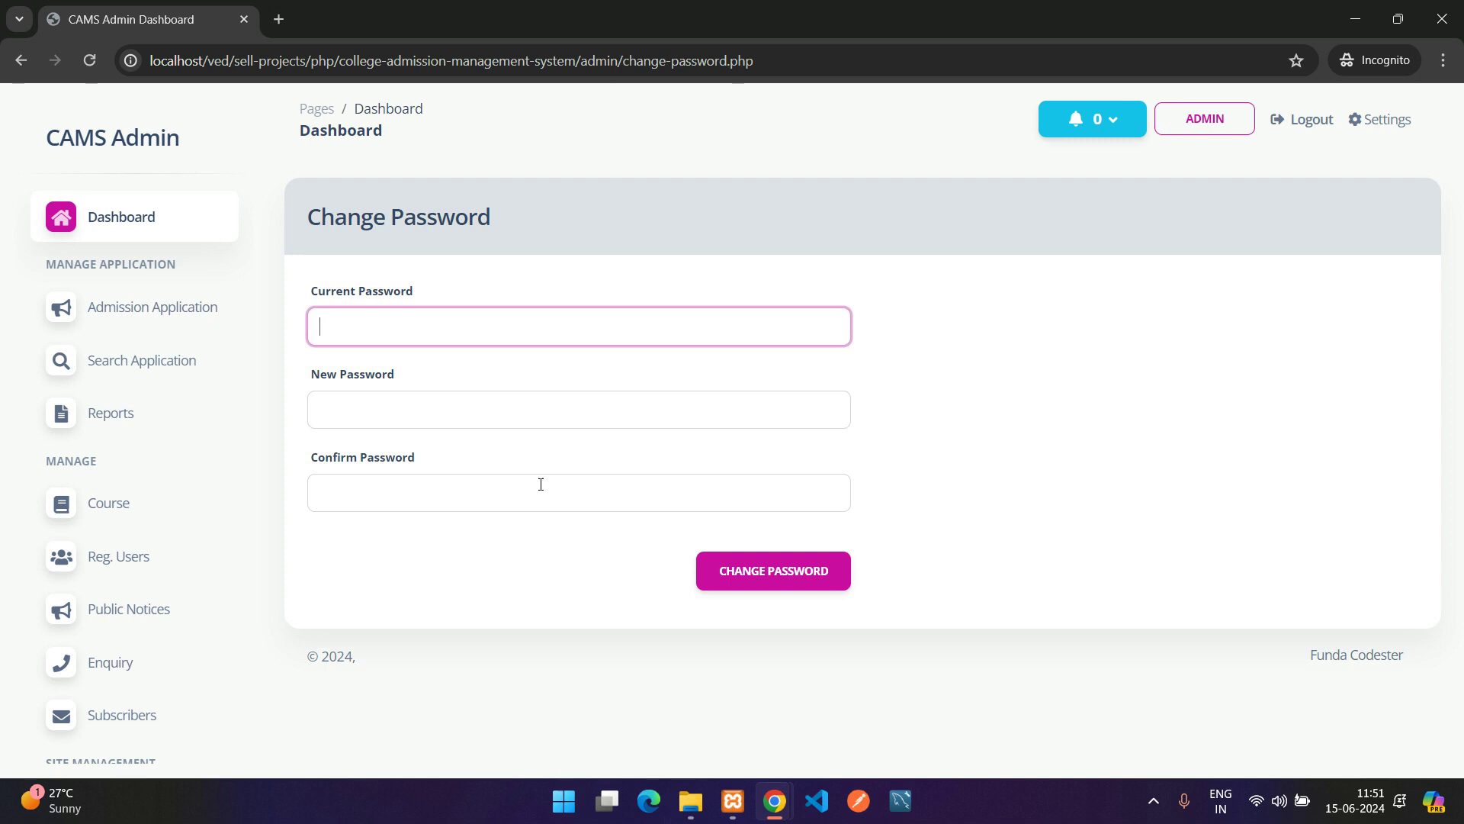
pyautogui.scroll(-4, 114, 607)
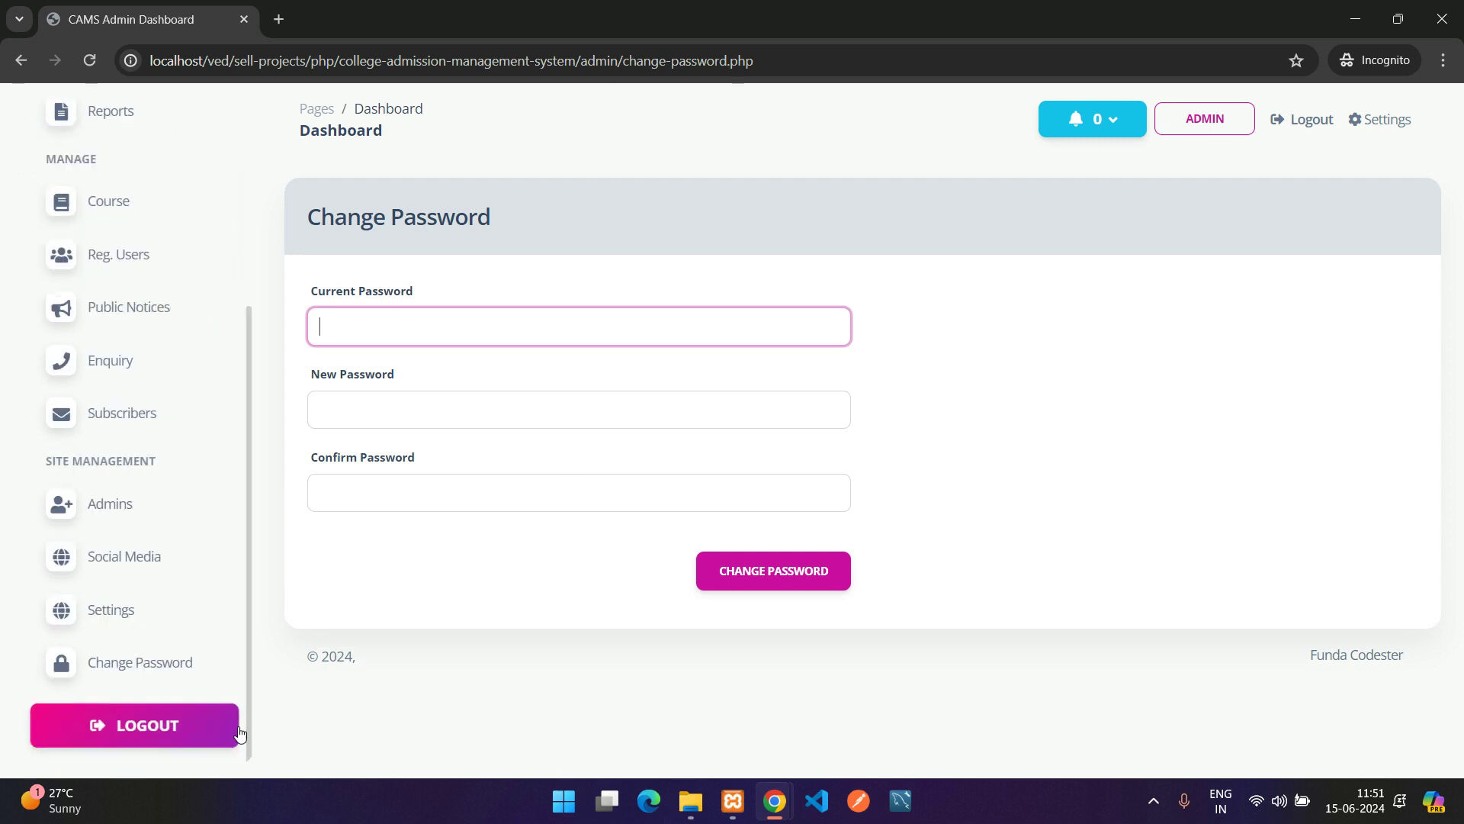
pyautogui.scroll(4, 147, 243)
pyautogui.click(147, 232)
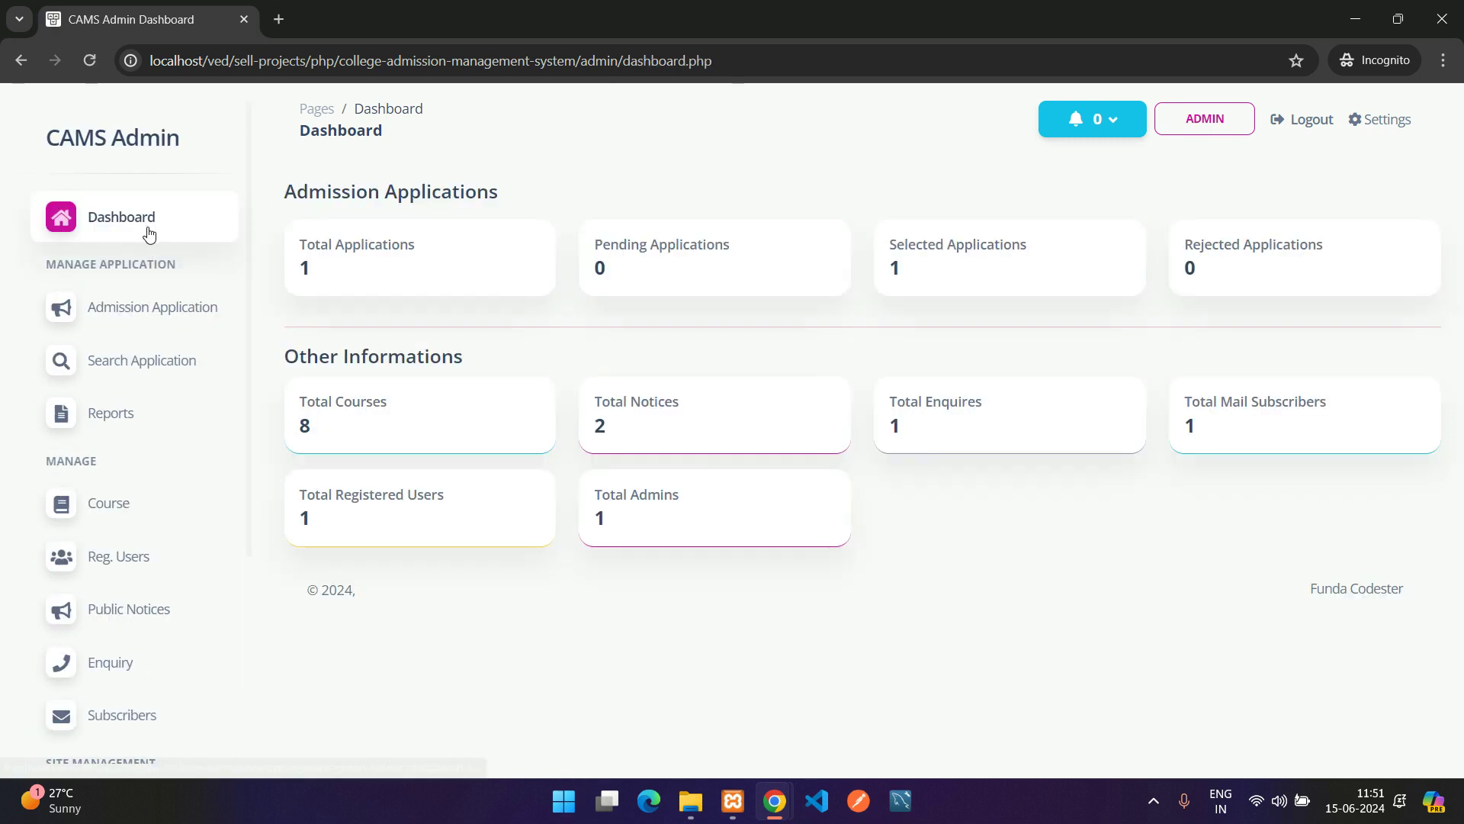
# Go to the public CAMS home page and scroll to Latest Notices showing 'Application starts'
pyautogui.moveTo(779, 810)
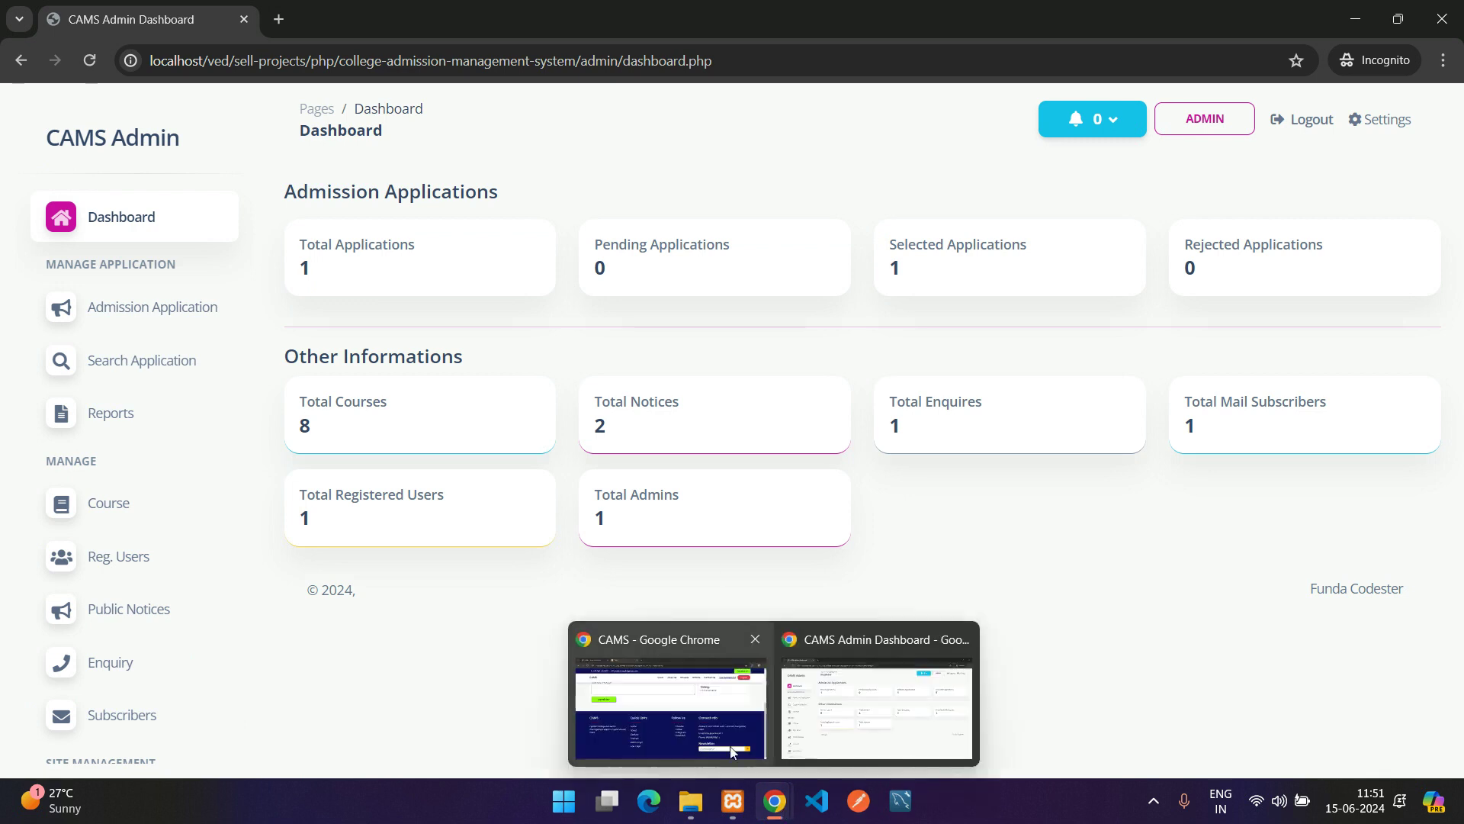
pyautogui.click(652, 716)
pyautogui.scroll(5, 601, 201)
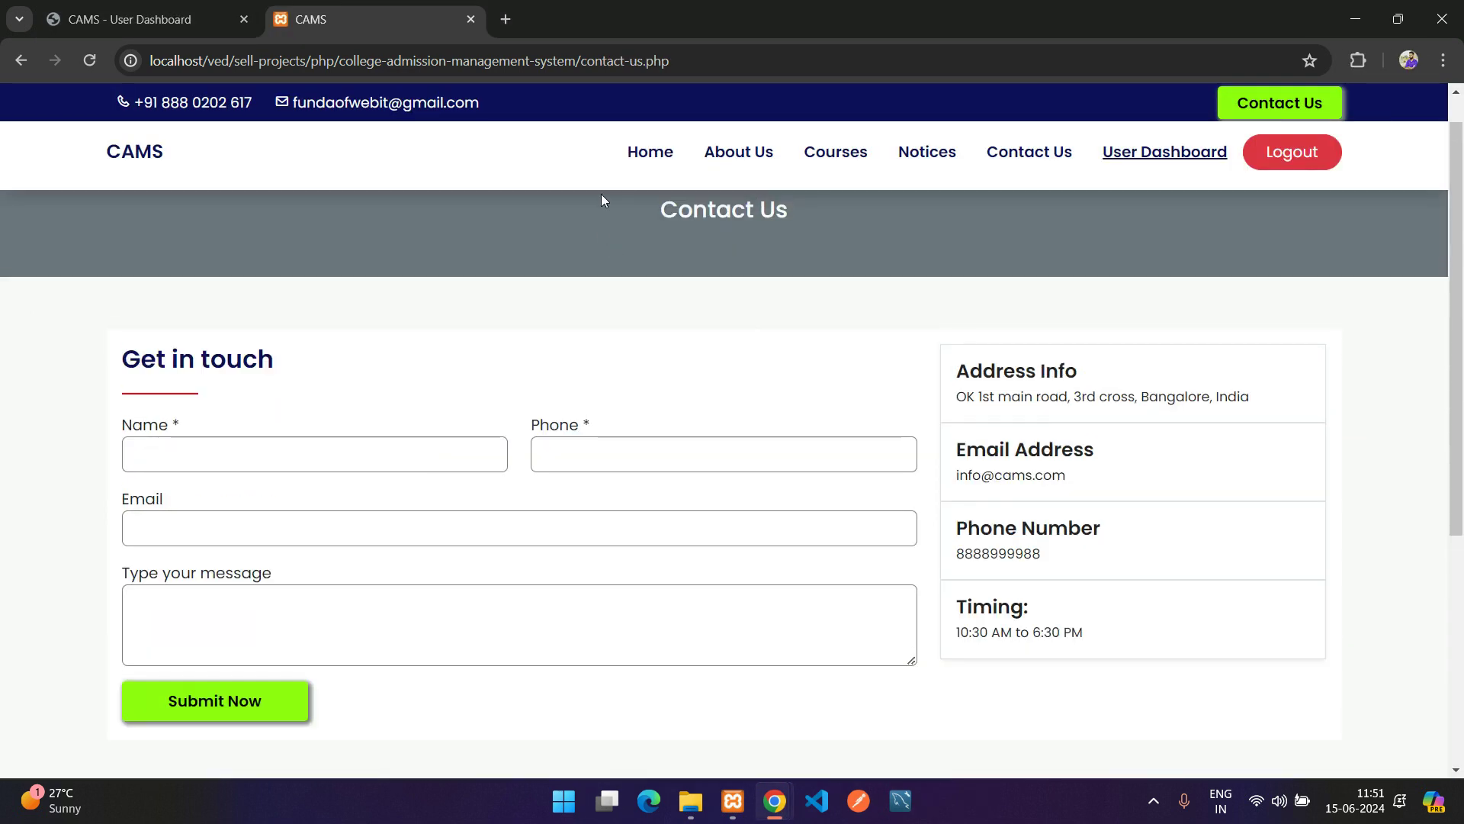
pyautogui.click(638, 158)
pyautogui.scroll(-15, 566, 557)
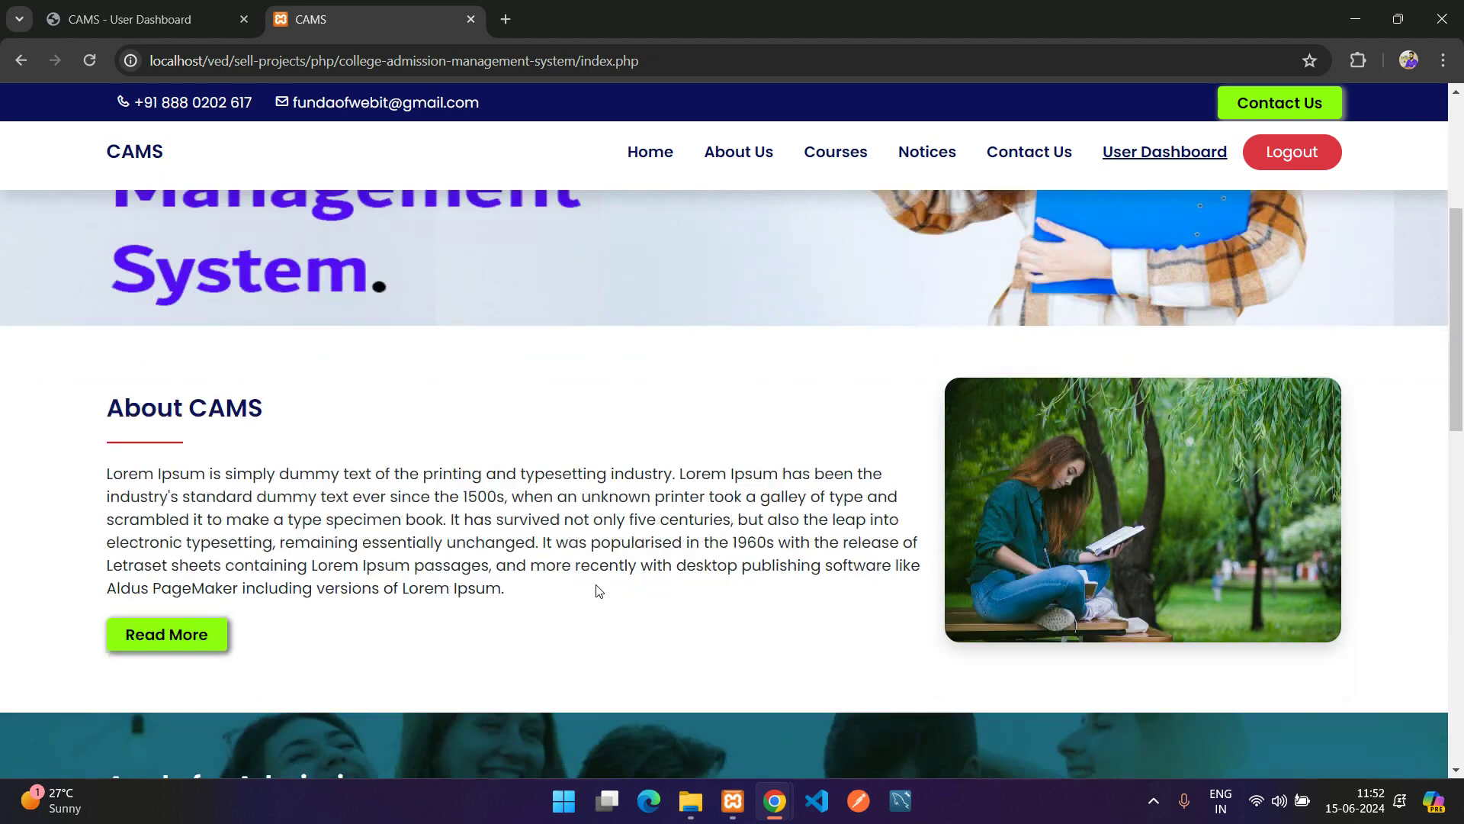
pyautogui.scroll(-2, 631, 588)
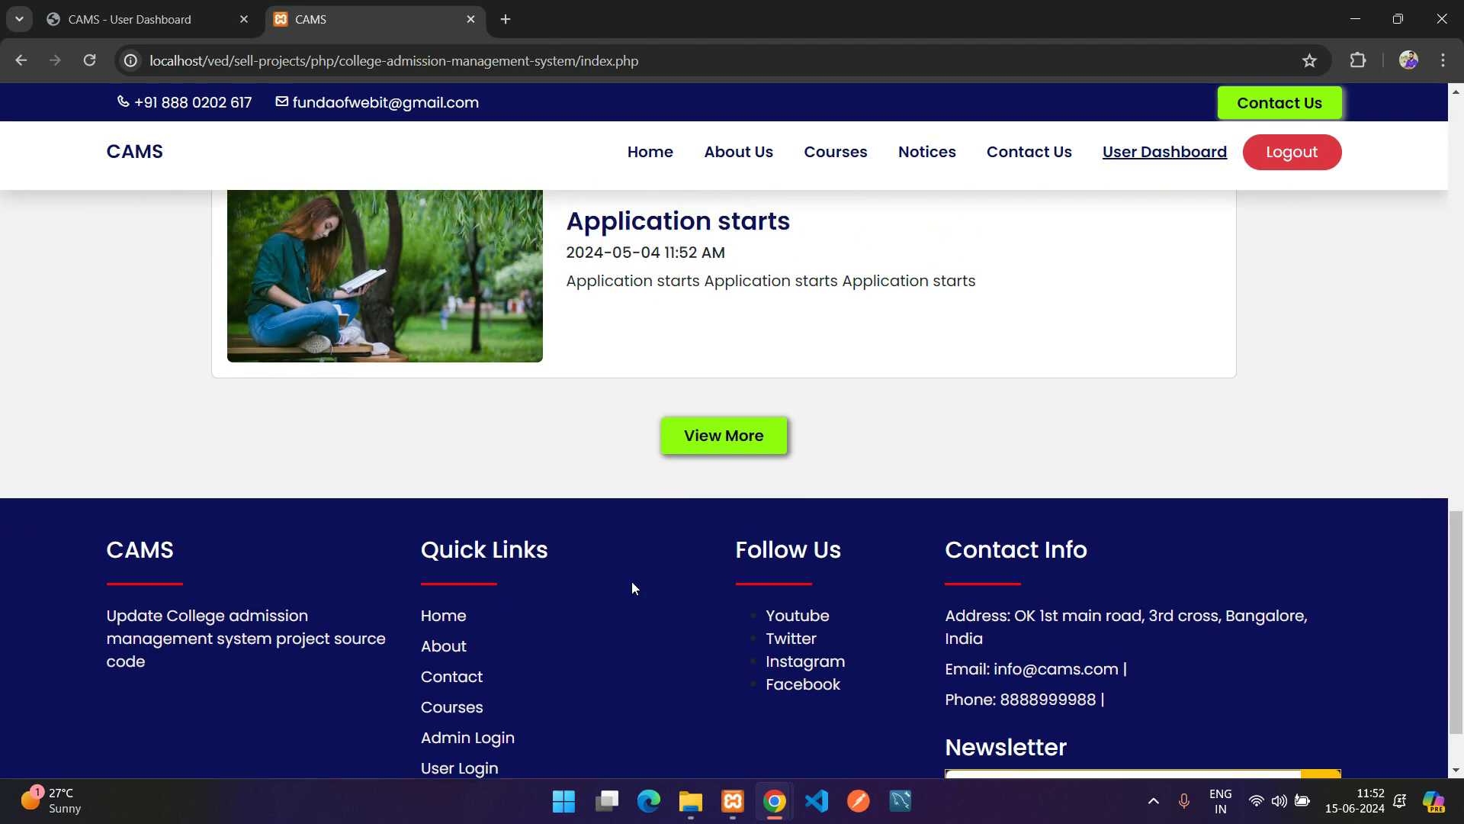
pyautogui.scroll(3, 743, 474)
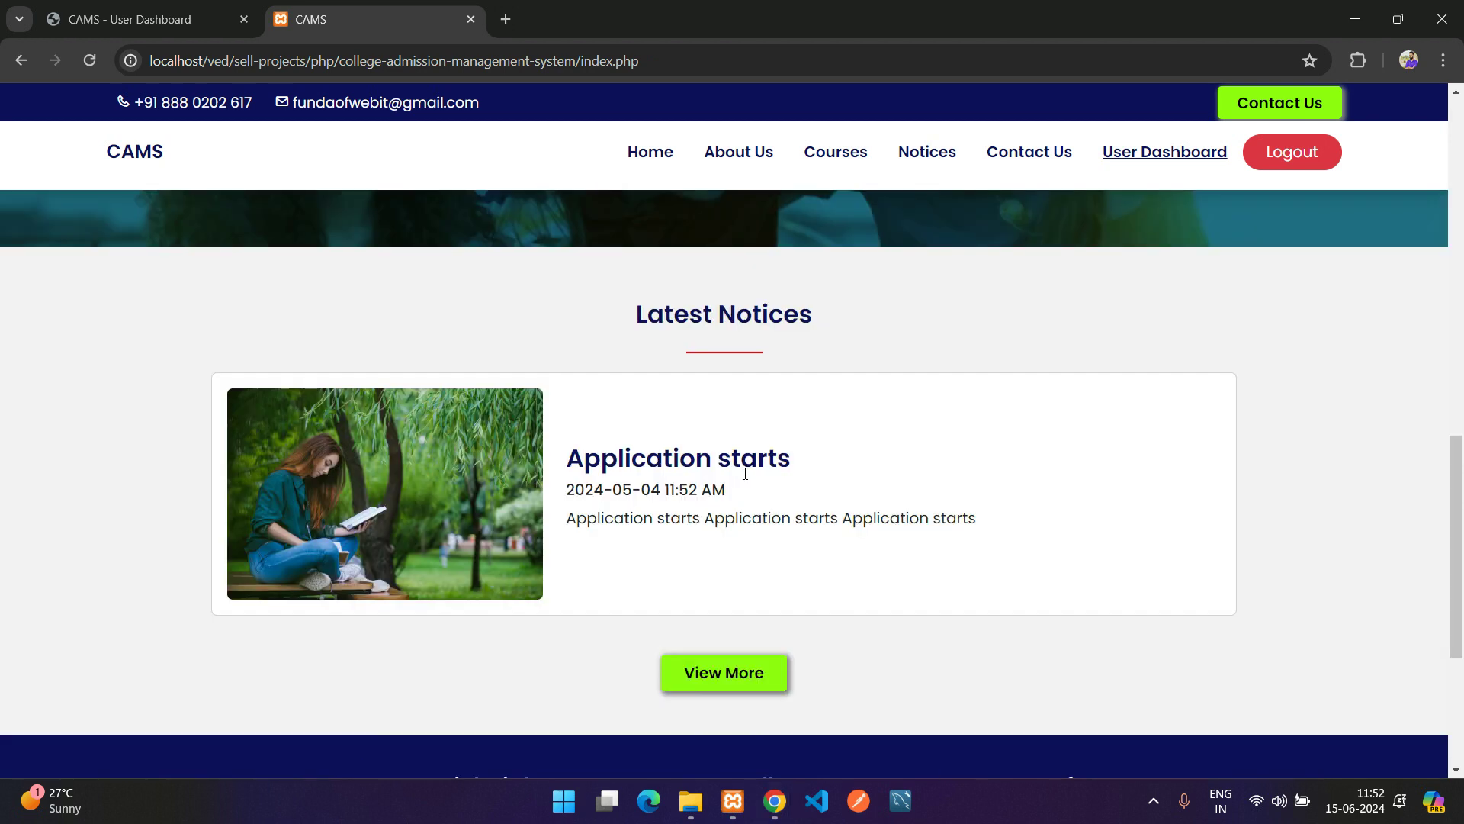